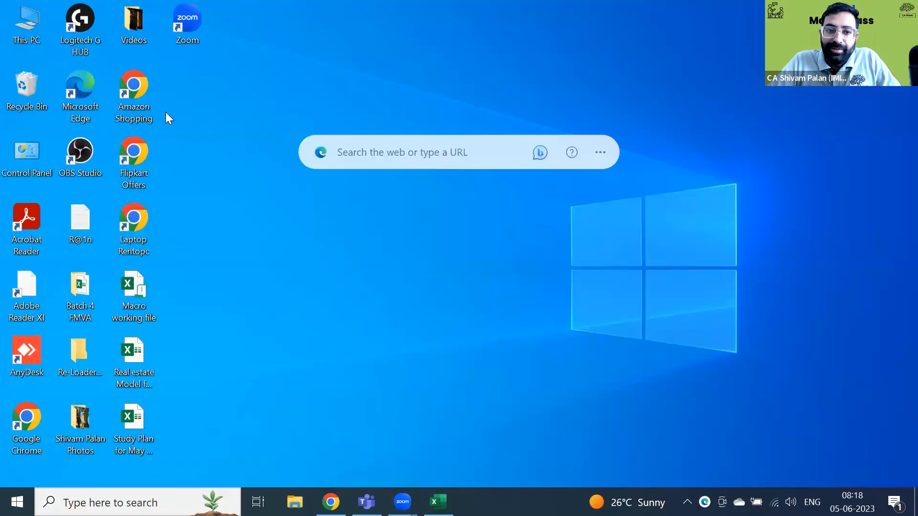
- Open and dismiss the desktop shortcut menu and the Run box without launching anything
right_click(279, 69)
mouse_move(367, 168)
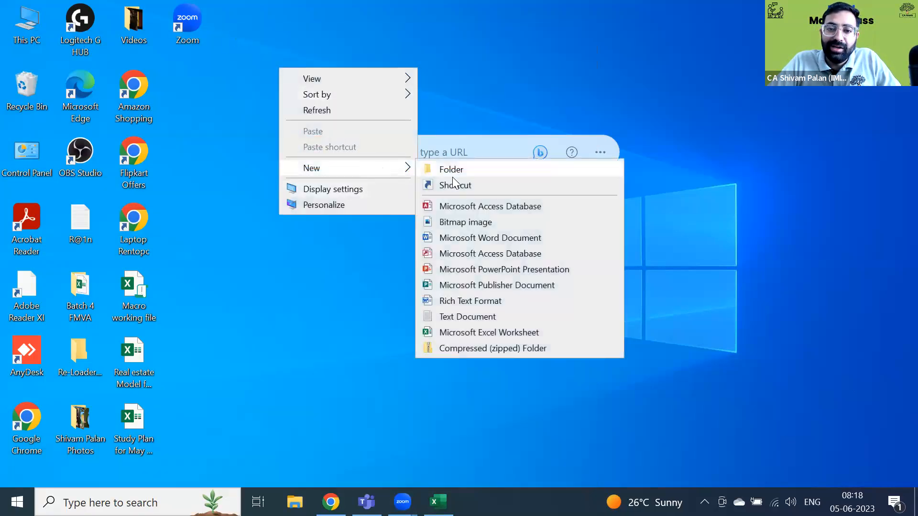
click(501, 332)
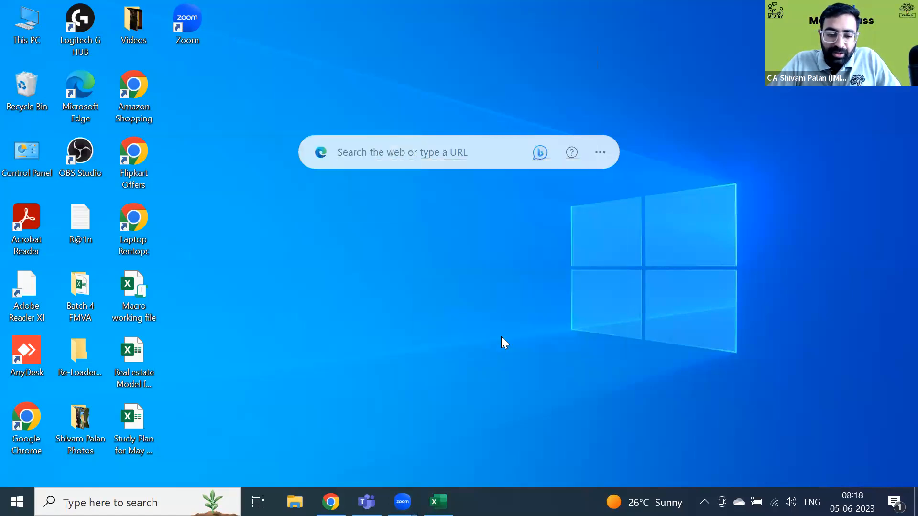
key(super+r)
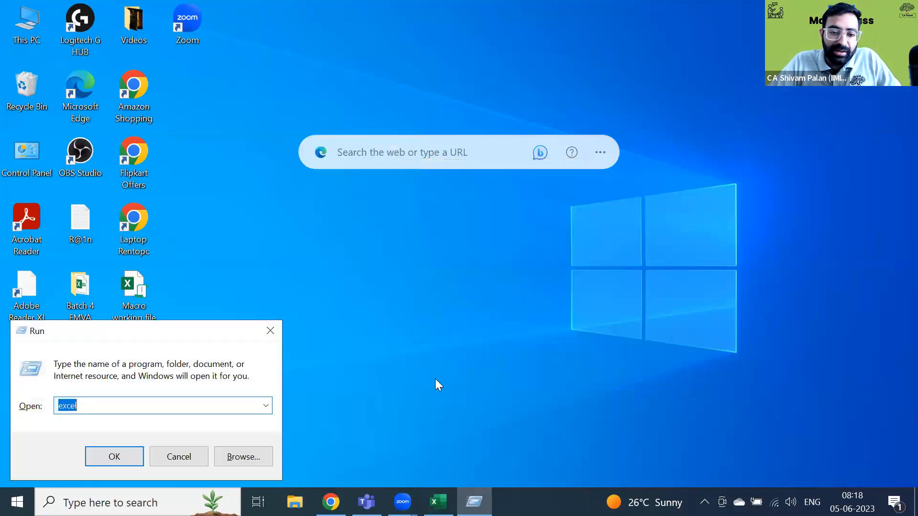
key(Return)
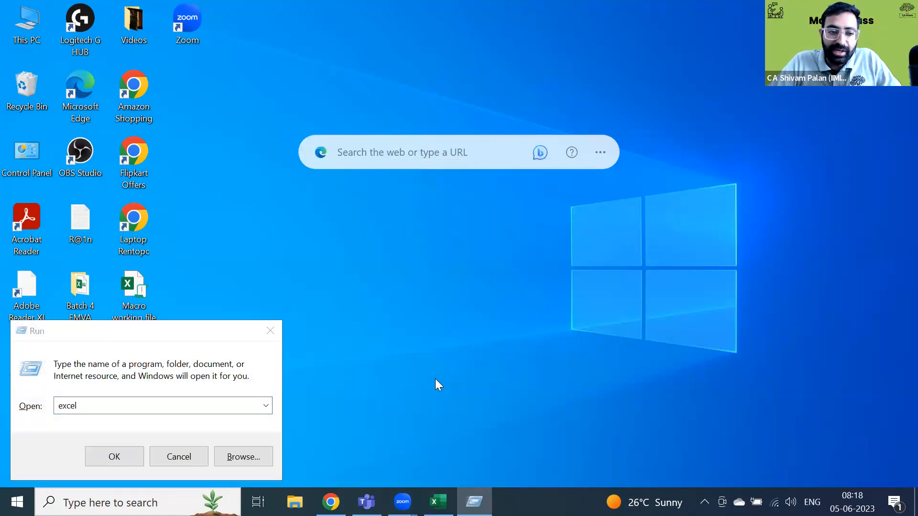
key(super)
key(super)
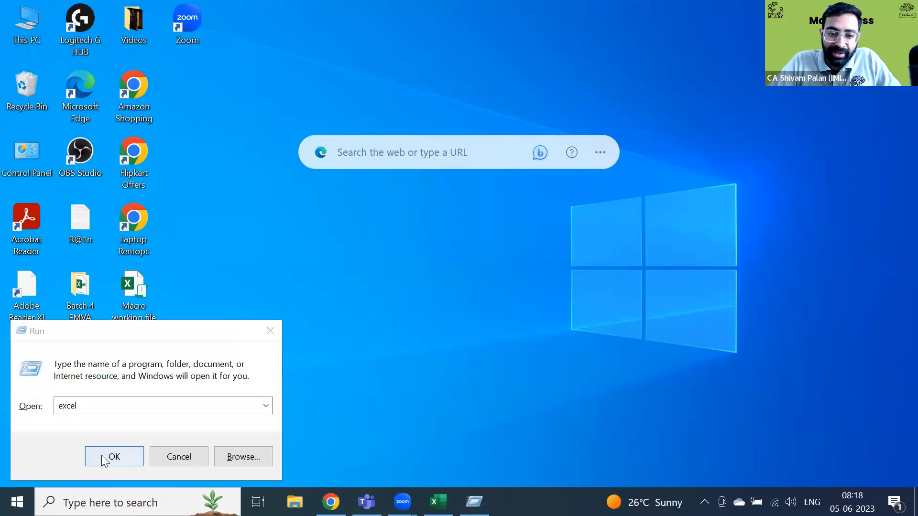
click(268, 325)
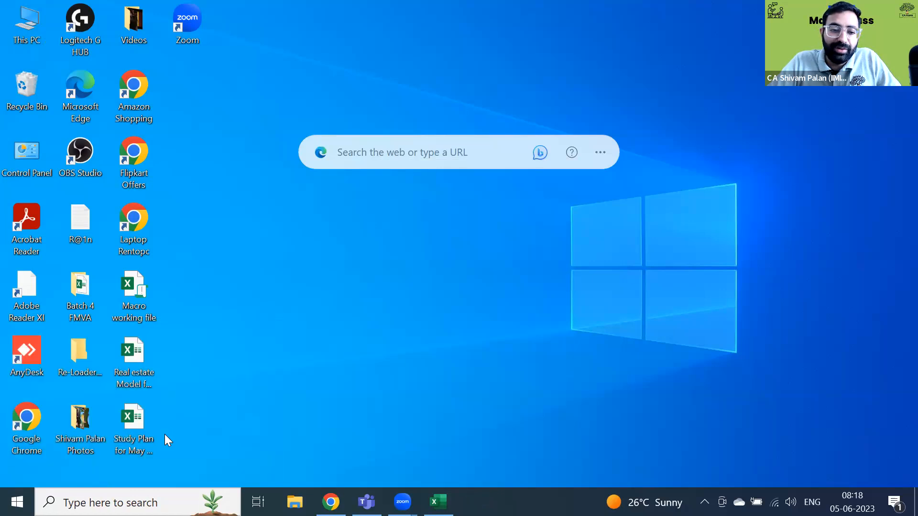
- Launch Excel from the Run box and bring the open workbook to the front
right_click(254, 188)
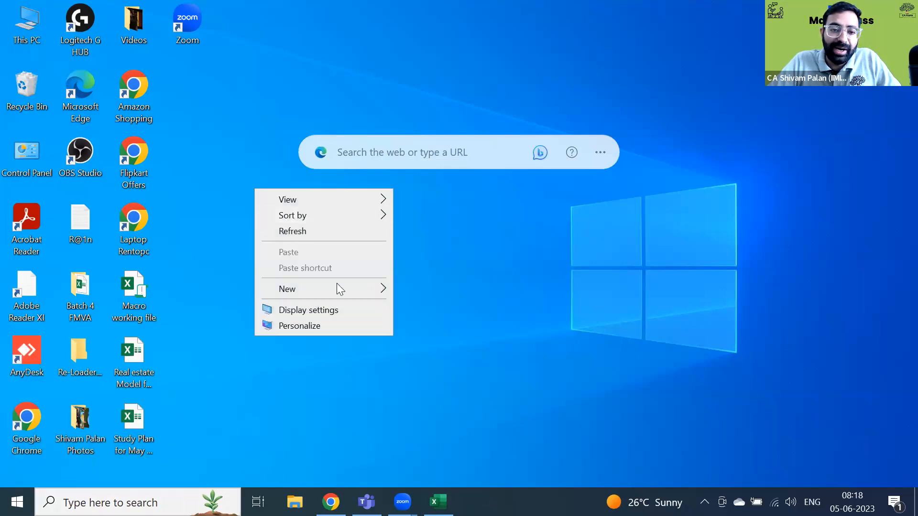
mouse_move(337, 285)
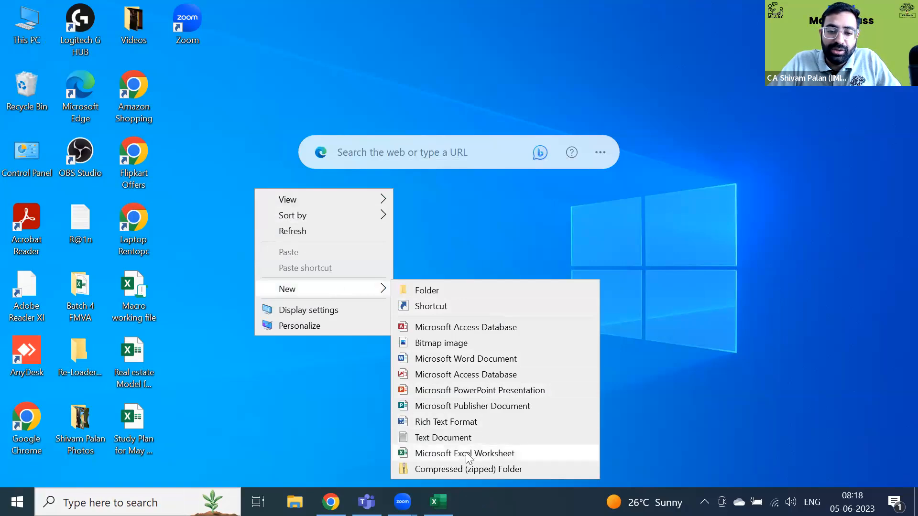
click(237, 271)
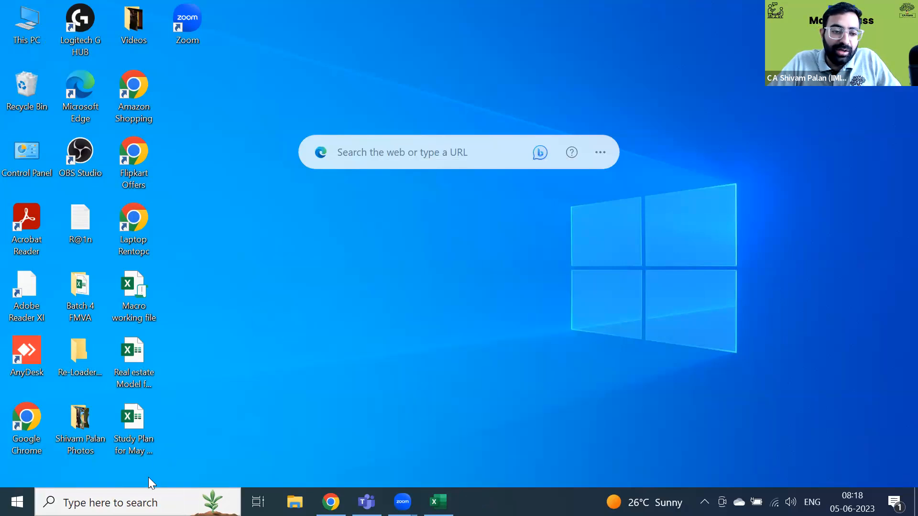
key(super+r)
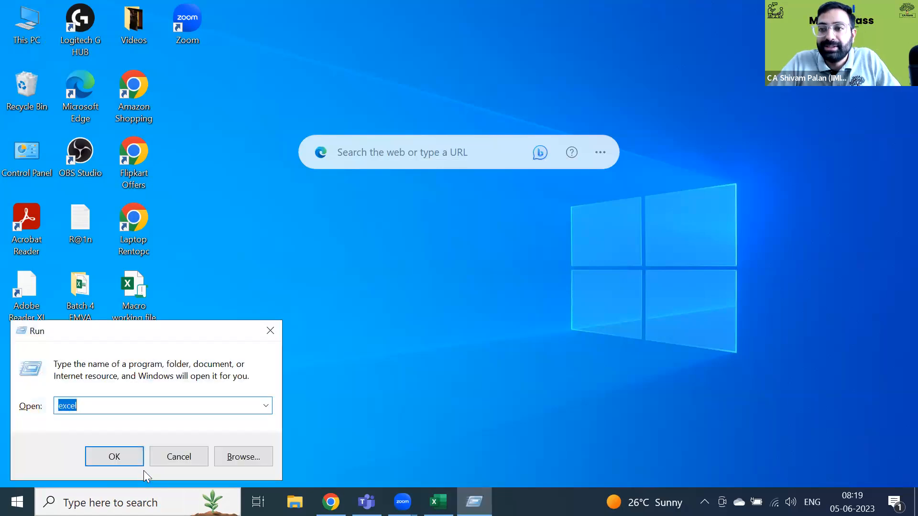
key(Return)
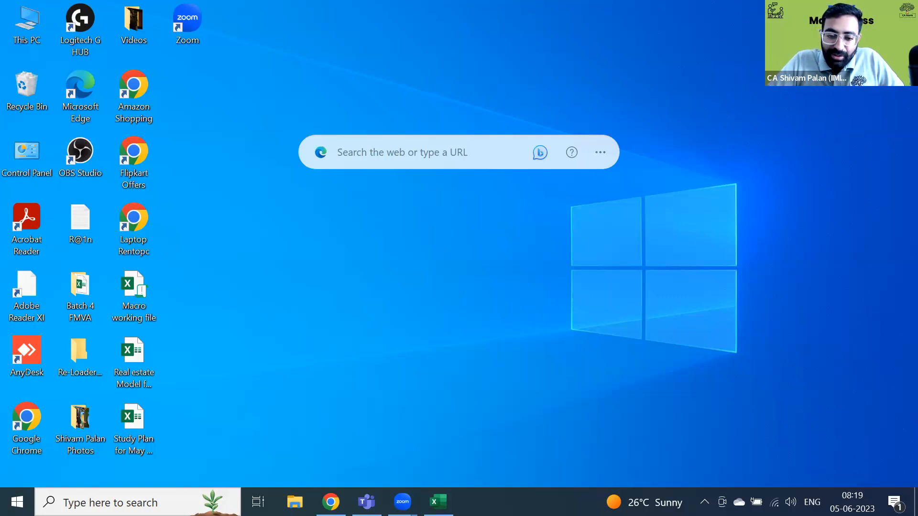
click(438, 502)
- Create the blank Book1 workbook with the ribbon collapsed, glancing at the Day 1 workbook
key(ctrl+n)
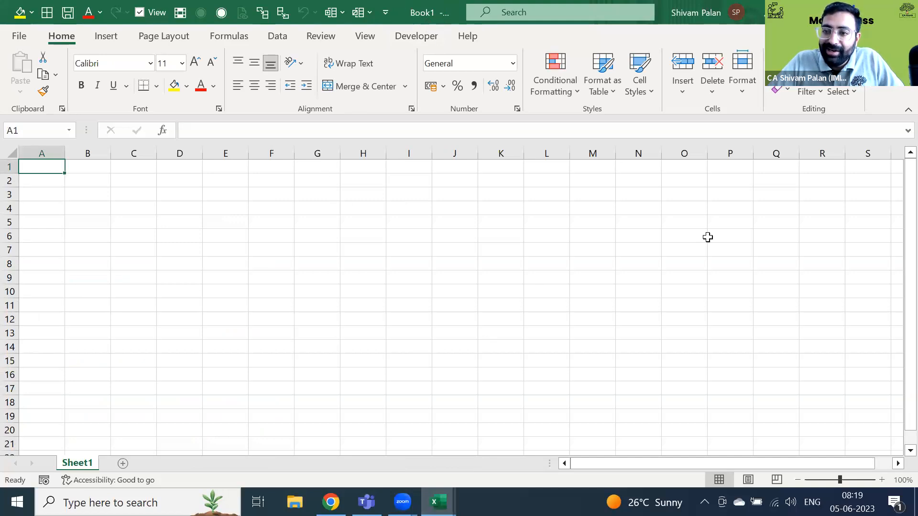
key(ctrl+F1)
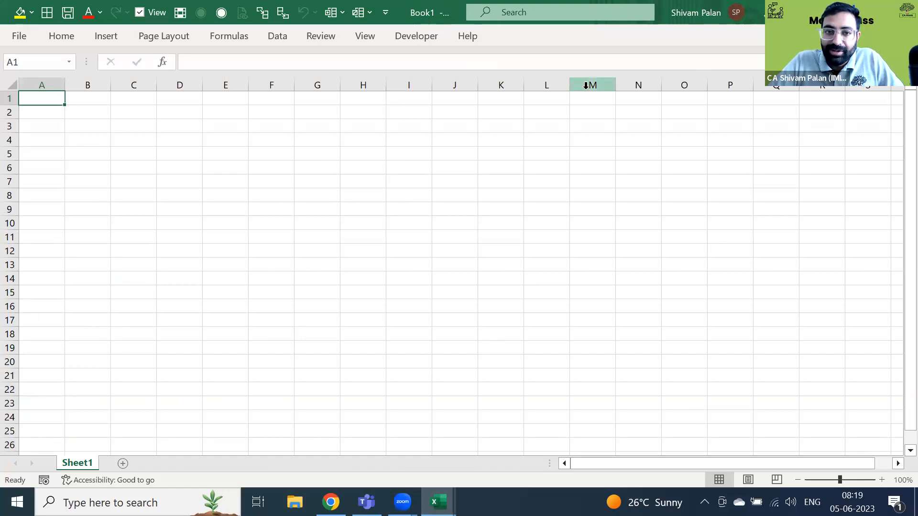
click(63, 38)
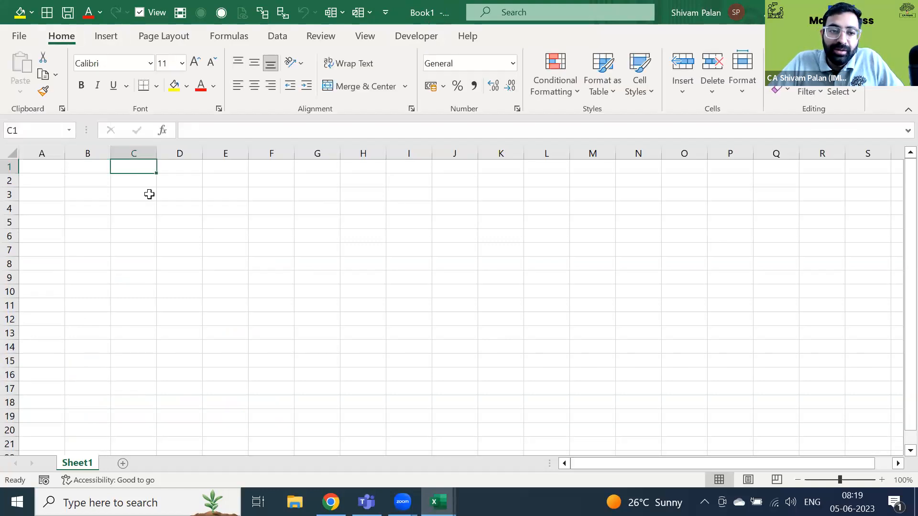
key(alt+Tab)
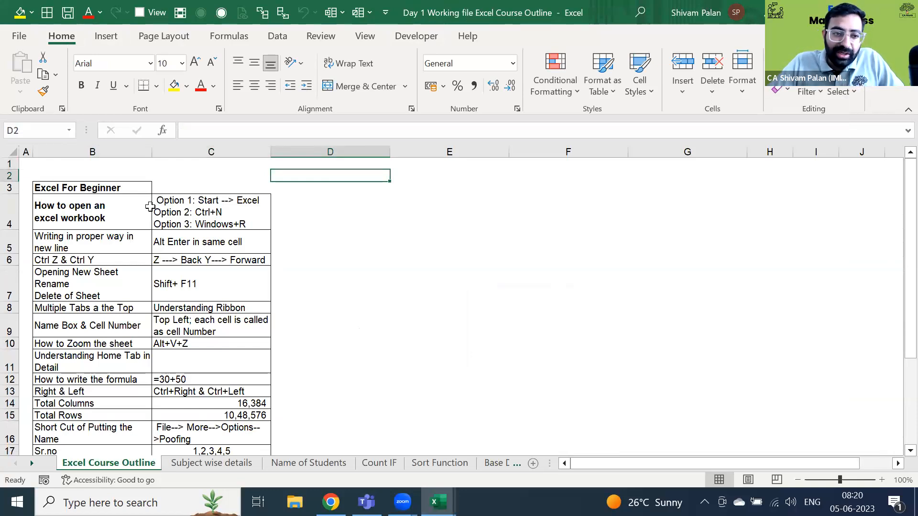
key(alt+Tab)
- Move around Book1's cells, jumping to the last column and back to A1
key(Left)
key(Down)
key(Left)
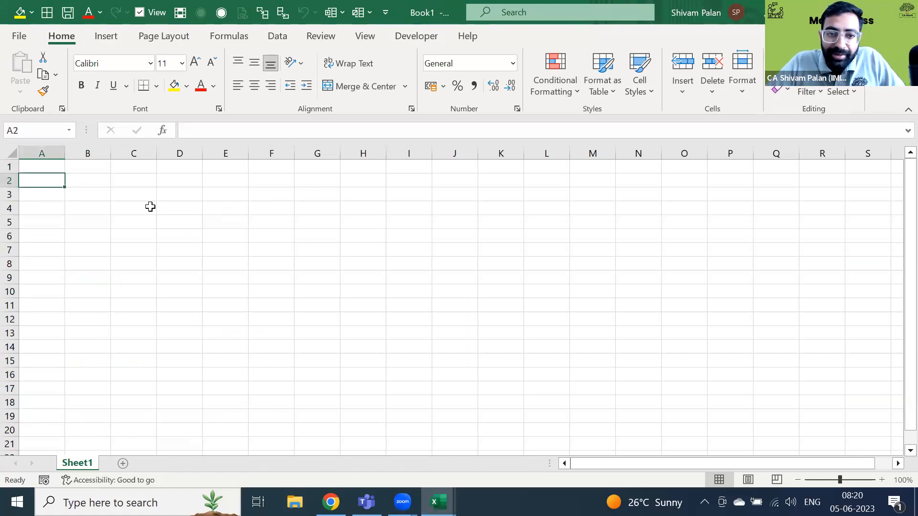
key(Right)
key(Right)
key(Right)
key(Right)
key(Right)
key(Right)
key(Right)
key(Up)
key(ctrl+Right)
key(ctrl+Left)
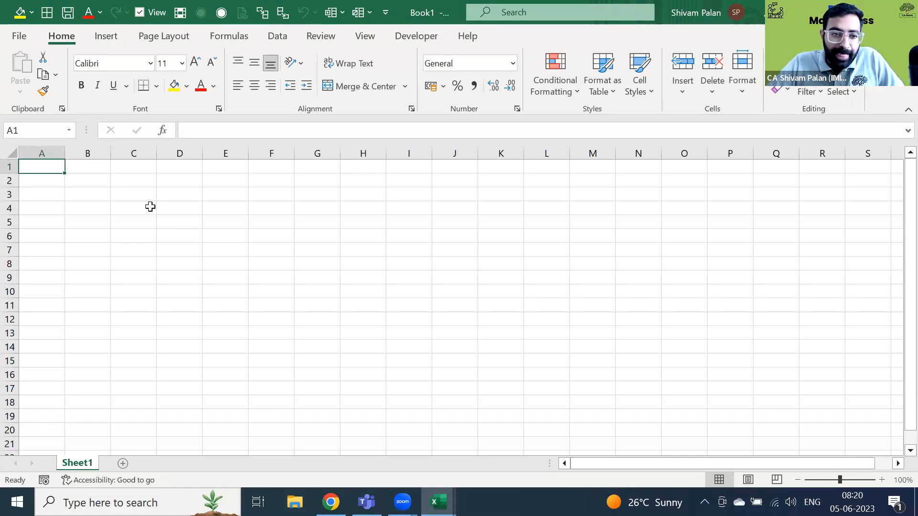
- In the Day 1 workbook, insert blank Sheet1 and return to Excel Course Outline
key(alt+Tab)
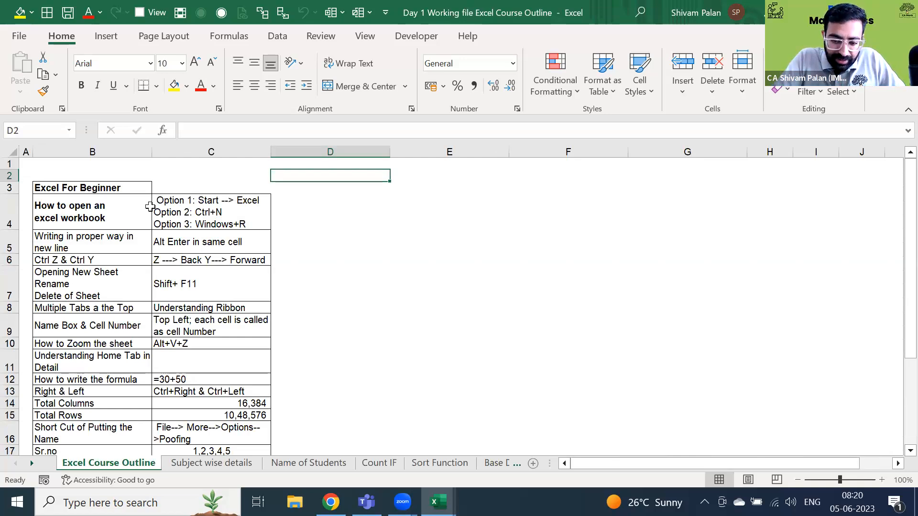
key(shift+F11)
key(ctrl+Page_Down)
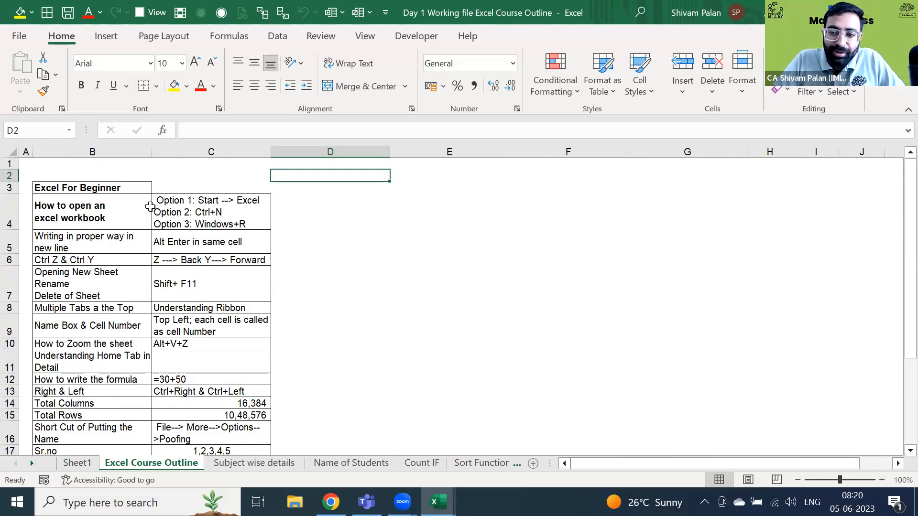
key(ctrl+Page_Up)
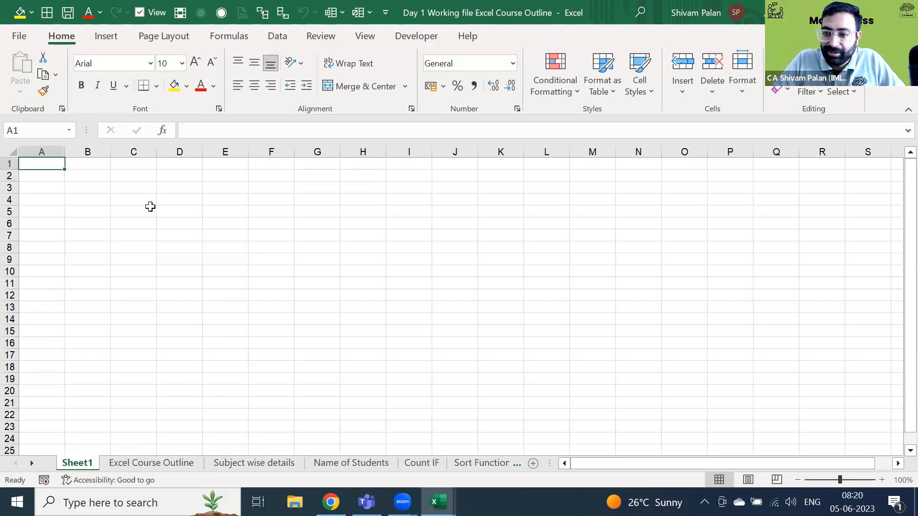
key(ctrl+Down)
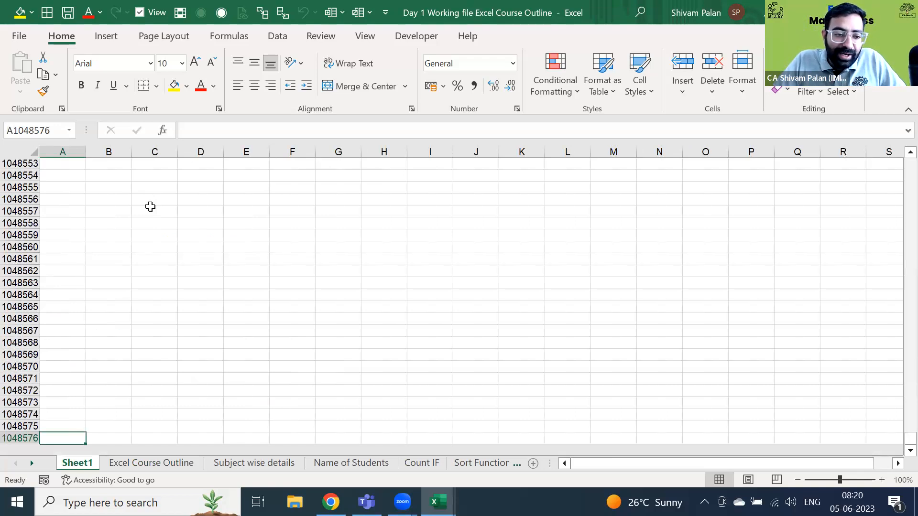
key(ctrl+Up)
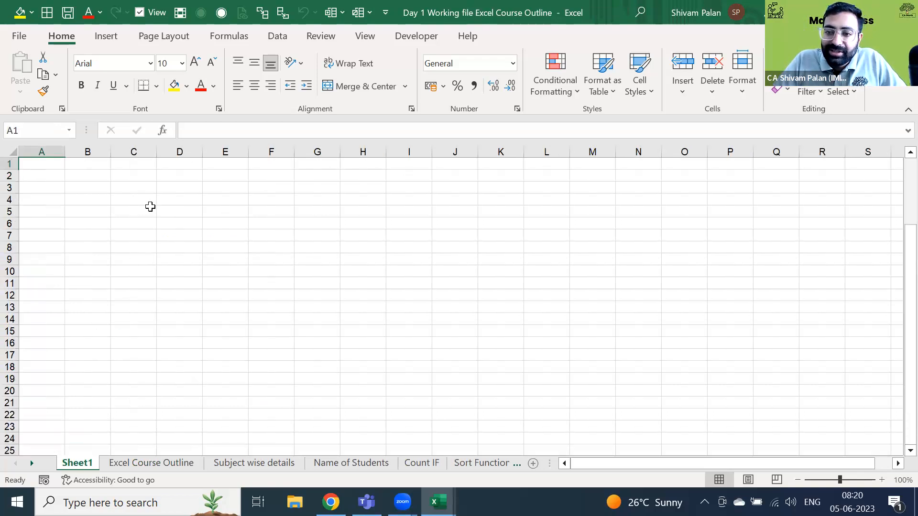
key(ctrl+Right)
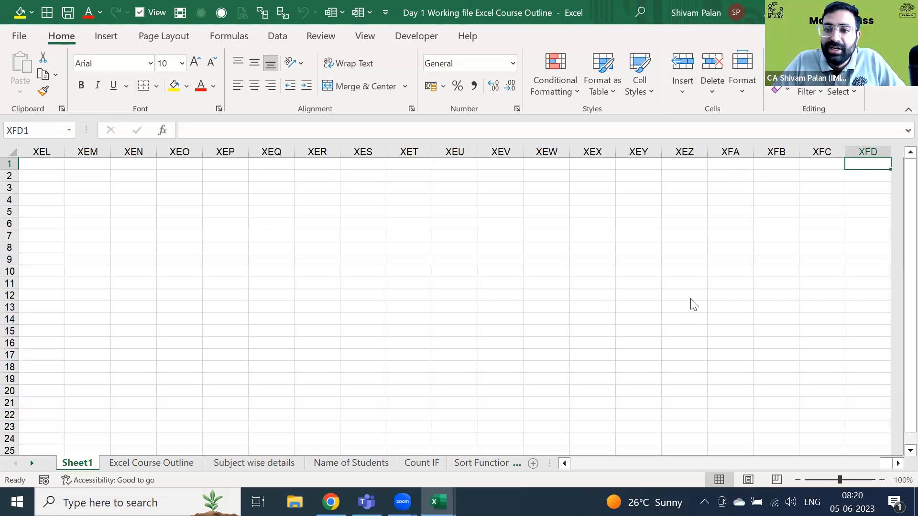
click(281, 254)
key(ctrl+Page_Down)
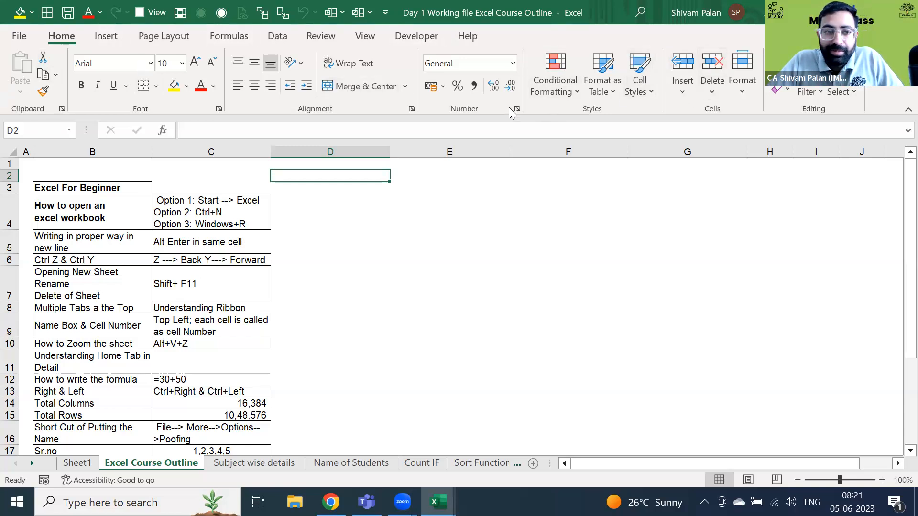
click(110, 38)
click(168, 37)
click(266, 33)
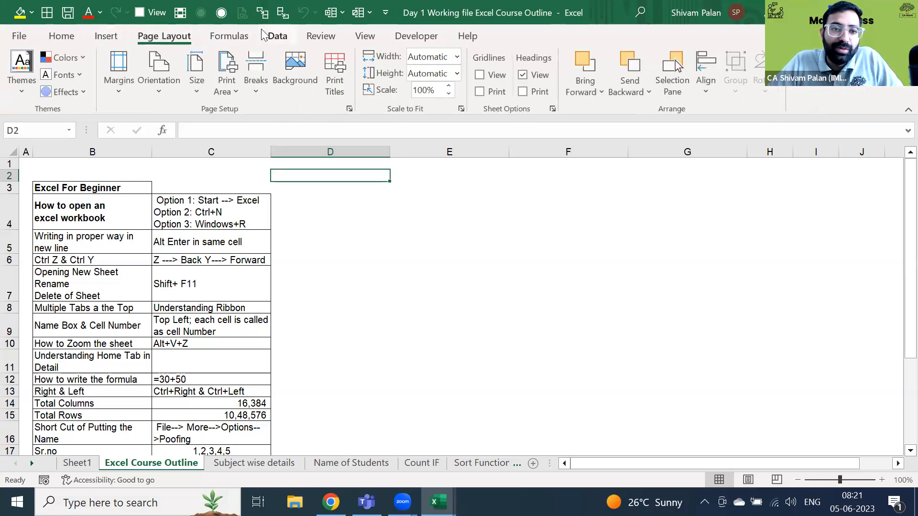
click(333, 39)
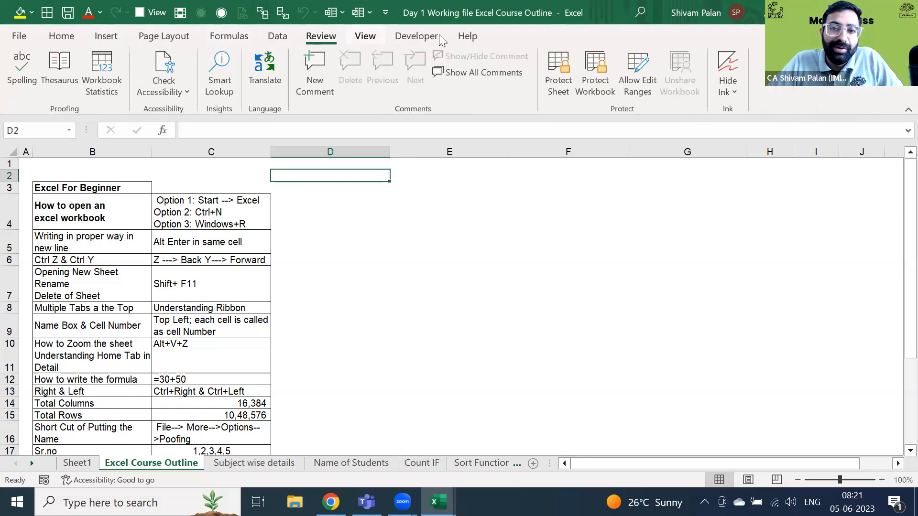
click(415, 37)
scroll(336, 59, down, 1)
click(58, 38)
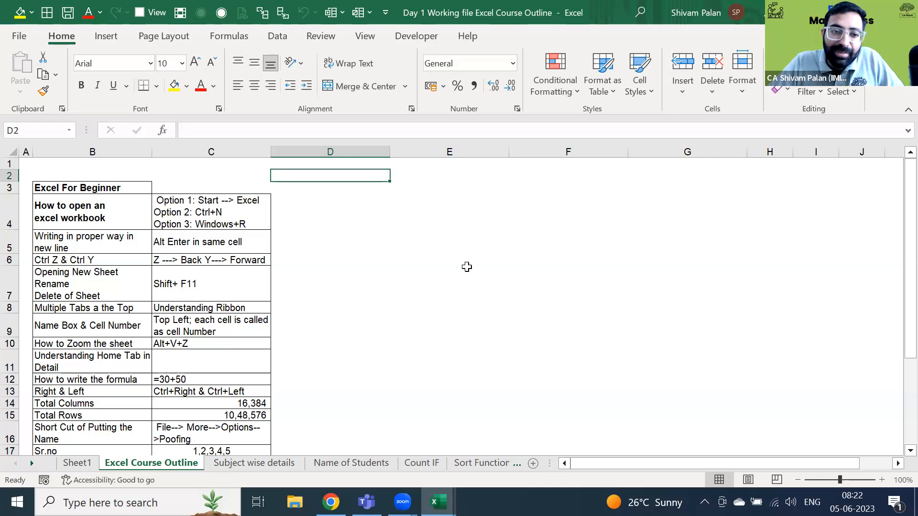
click(412, 190)
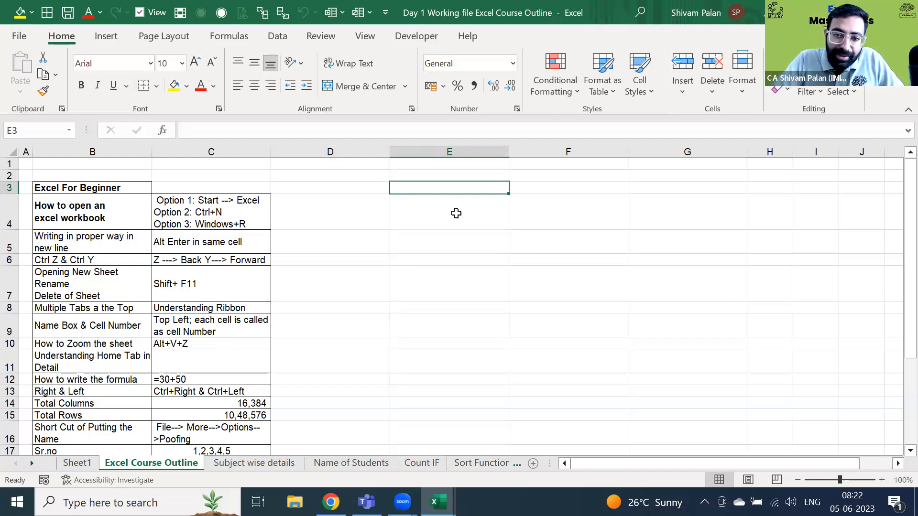
text(8)
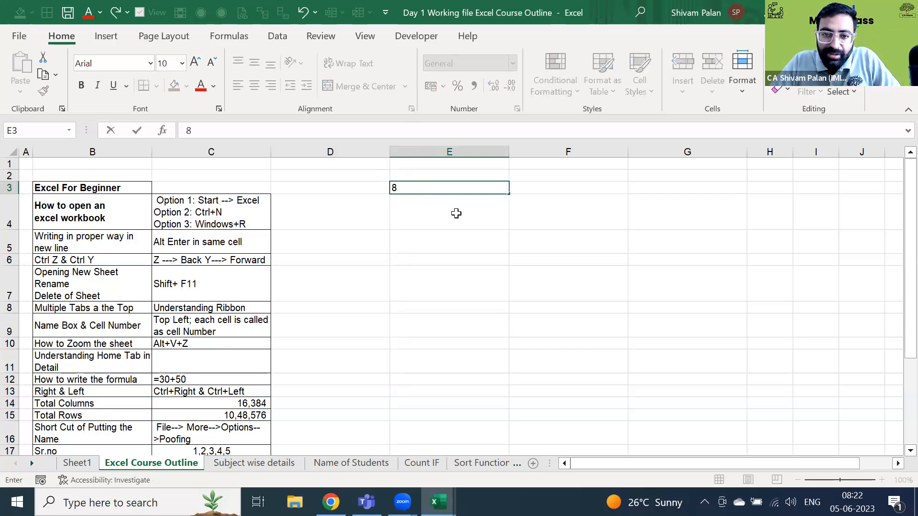
text(543)
key(Return)
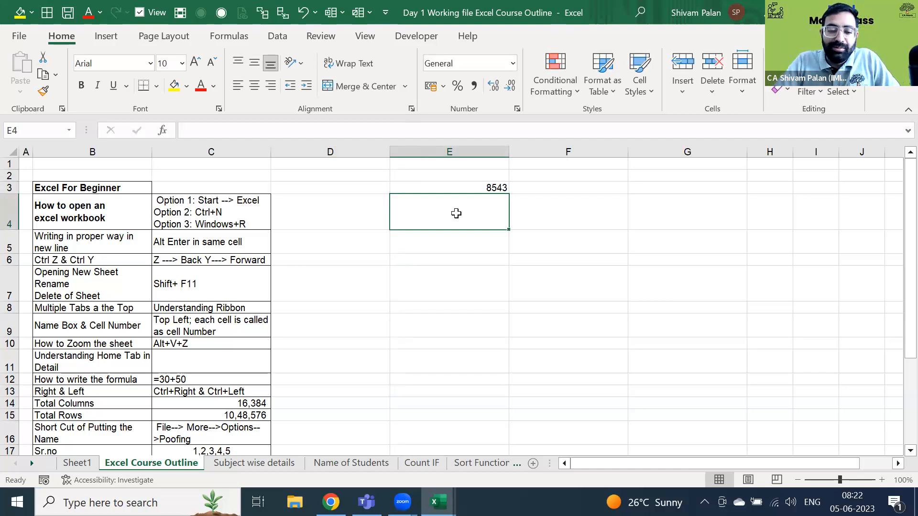
key(Return)
click(457, 213)
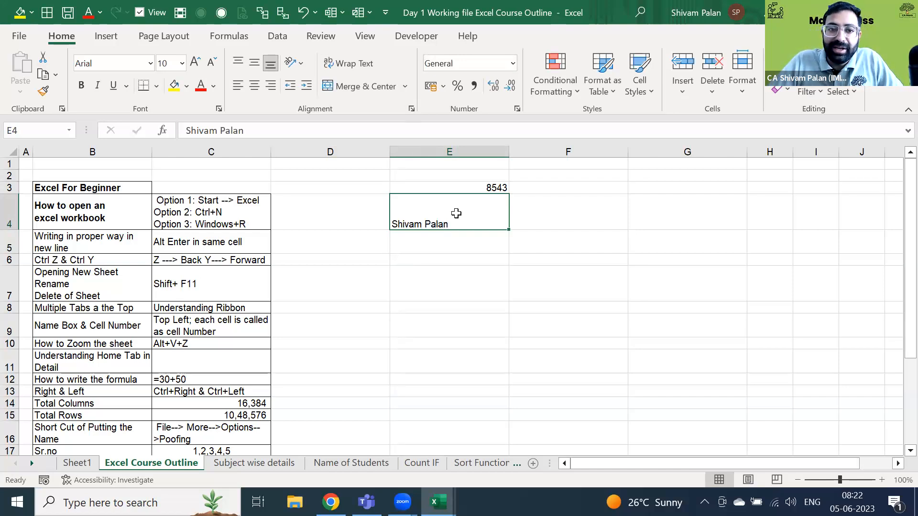
key(alt)
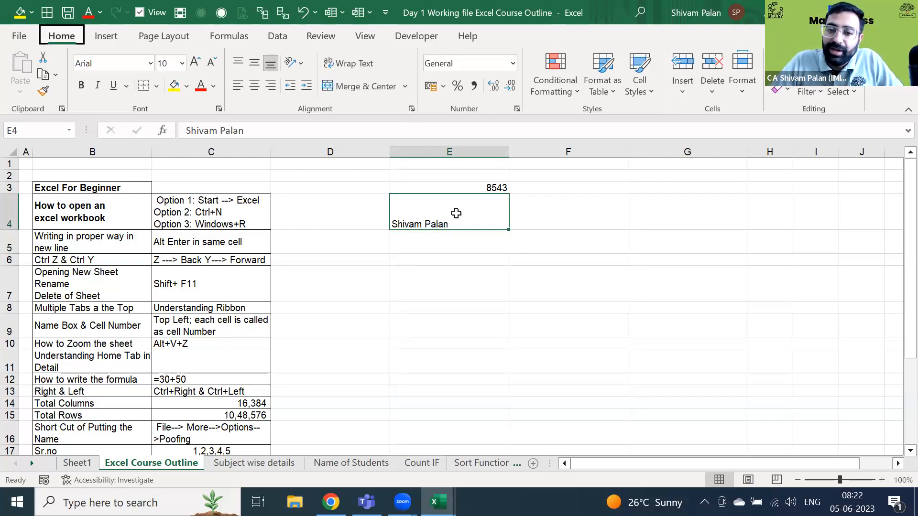
key(h)
key(a)
key(c)
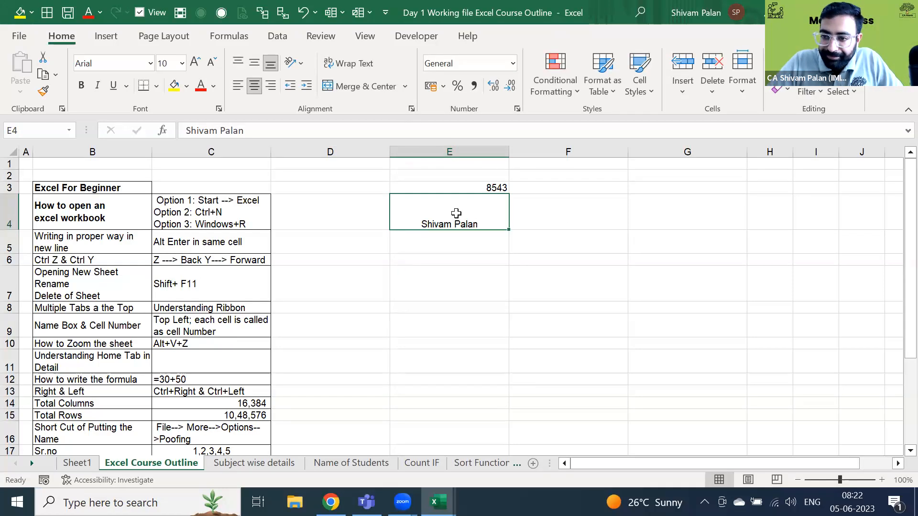
key(shift+Up)
key(shift+Up)
key(Delete)
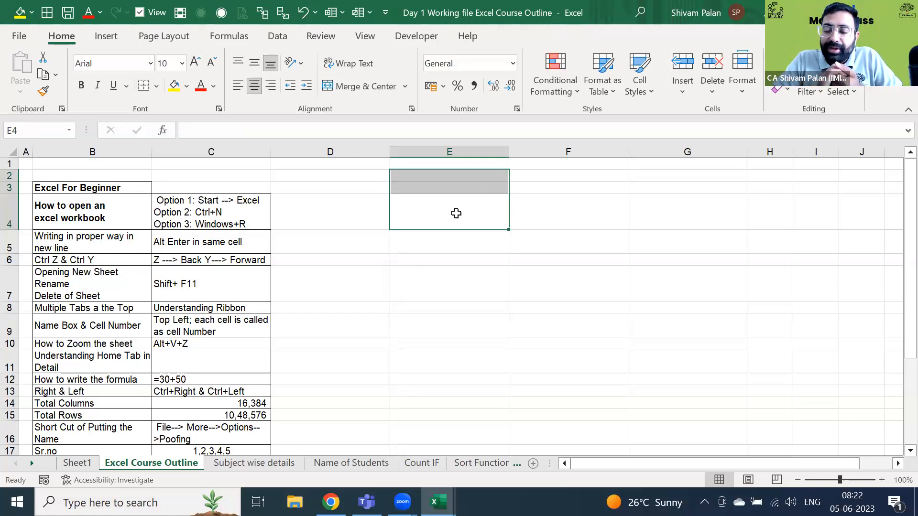
key(Up)
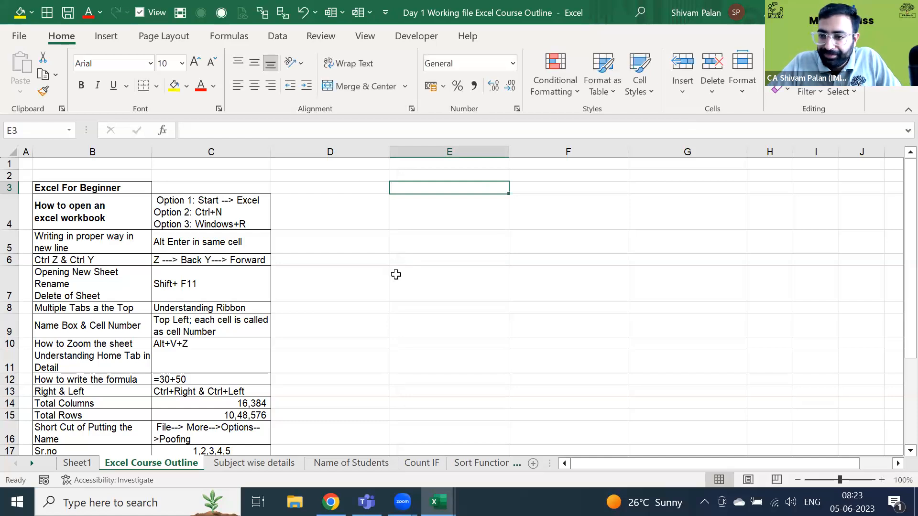
key(F2)
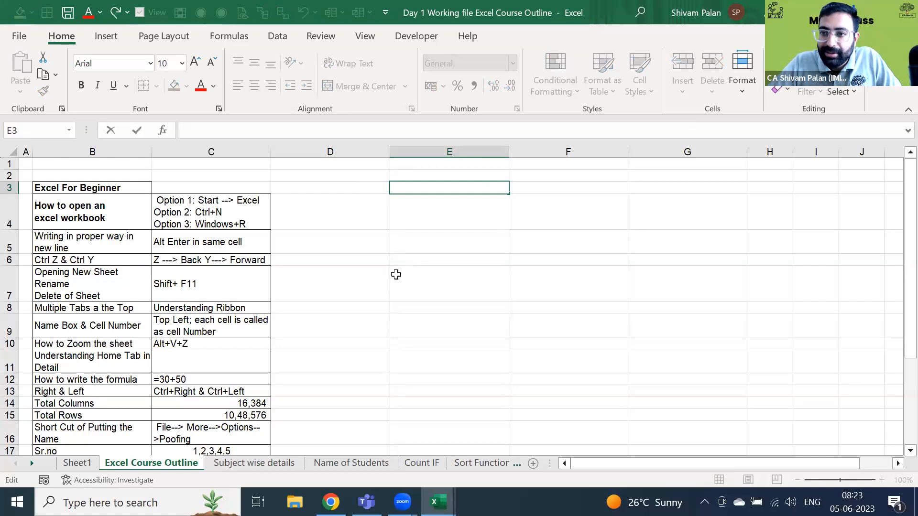
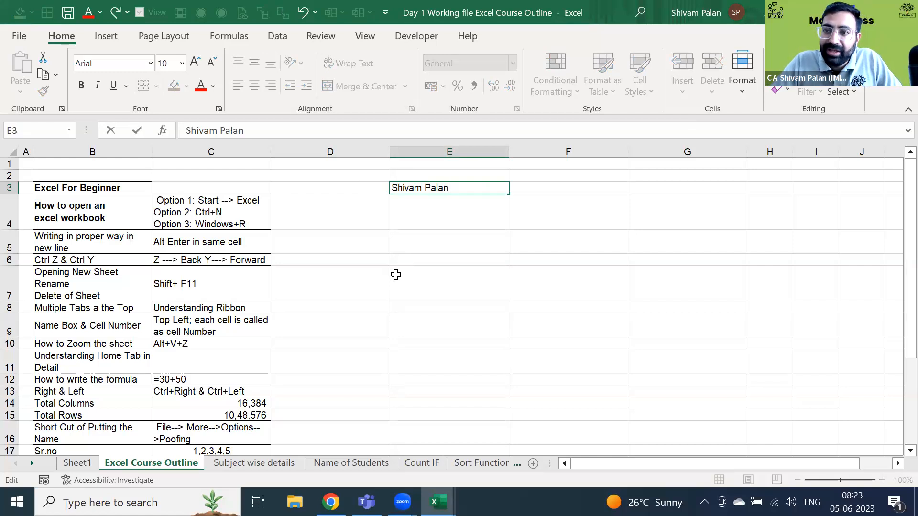
key(alt+Return)
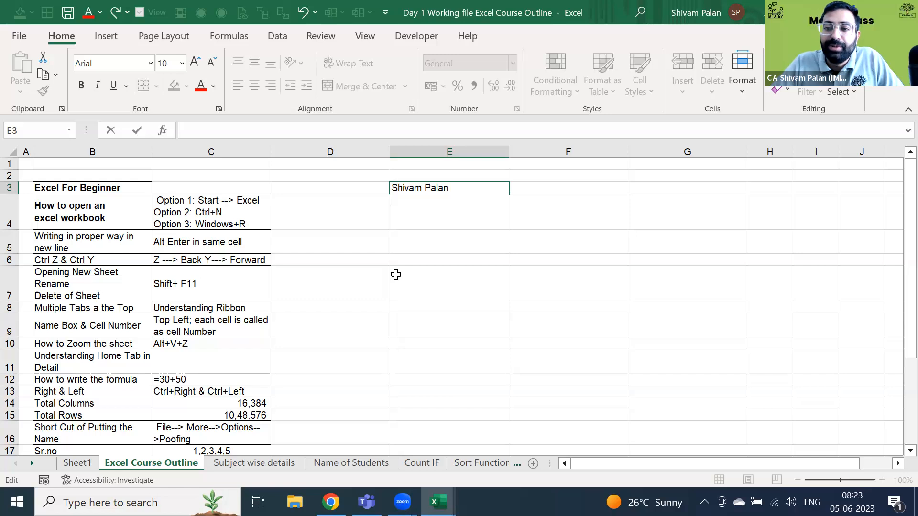
key(BackSpace)
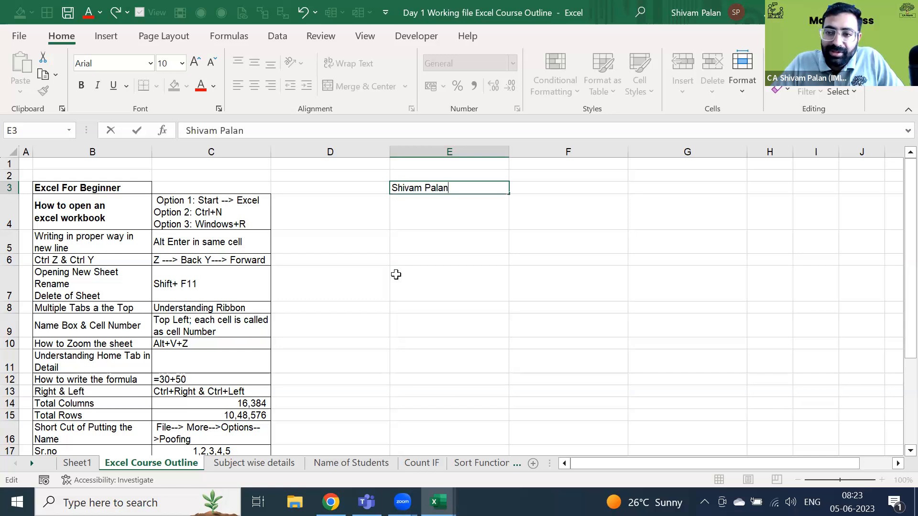
key(Escape)
key(F2)
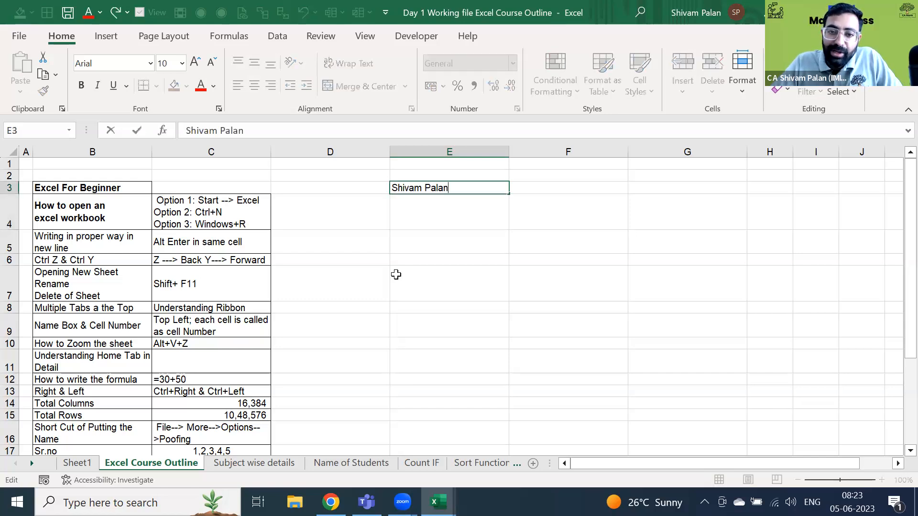
key(Escape)
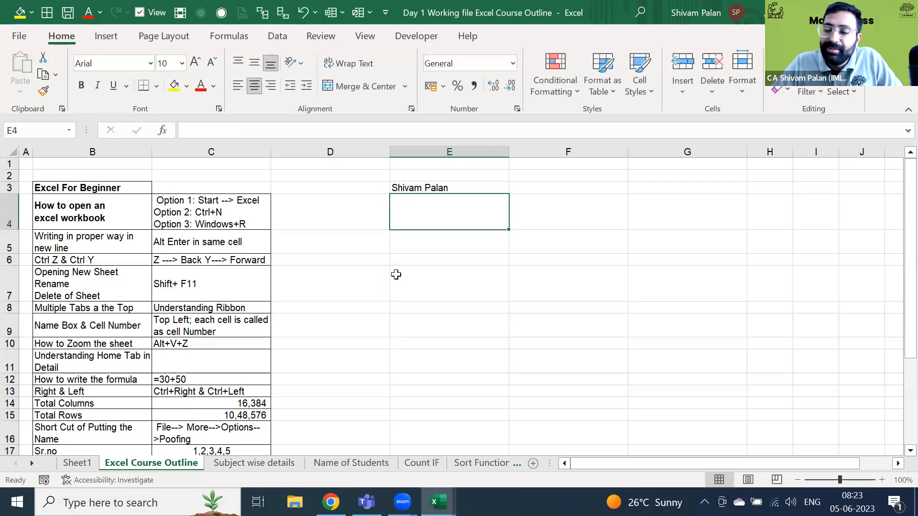
key(F2)
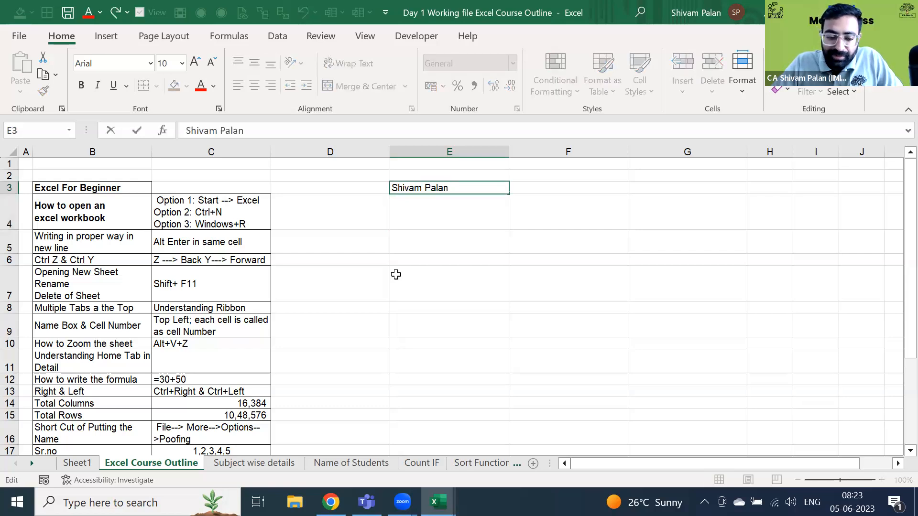
key(alt+Return)
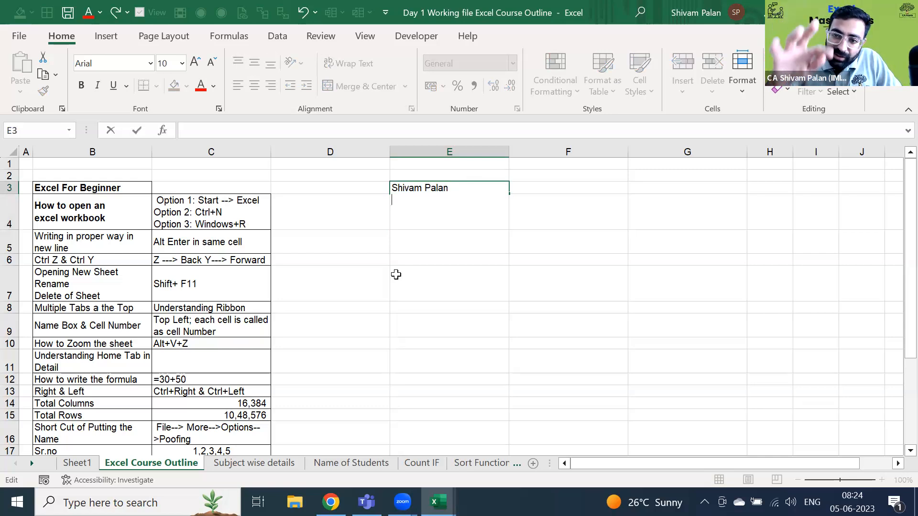
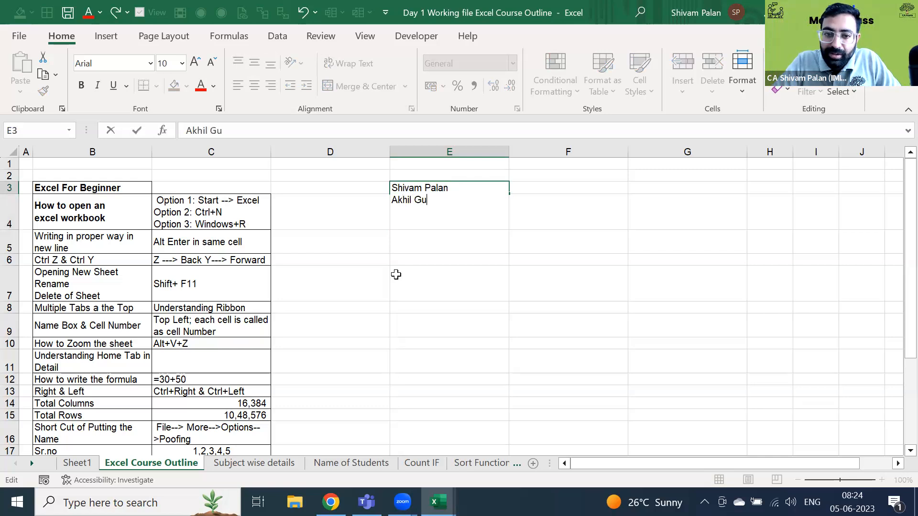
key(ctrl+Return)
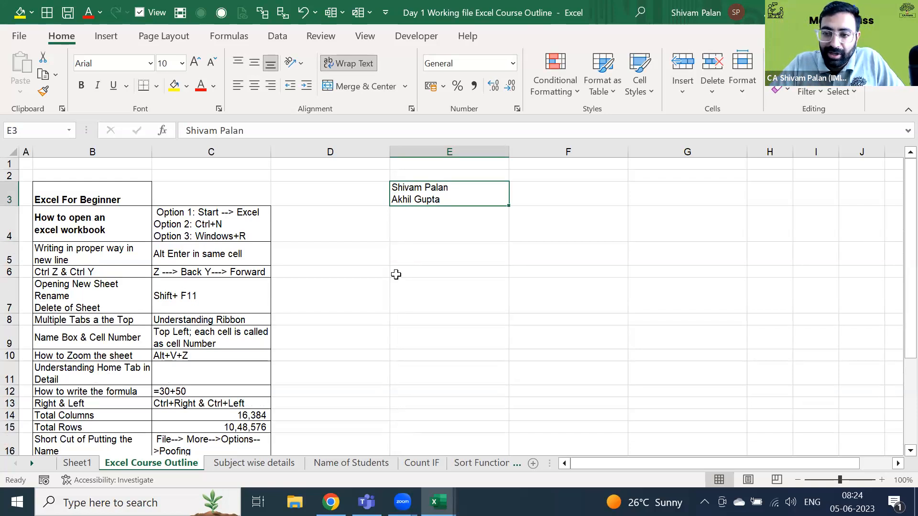
key(ctrl+z)
key(ctrl+y)
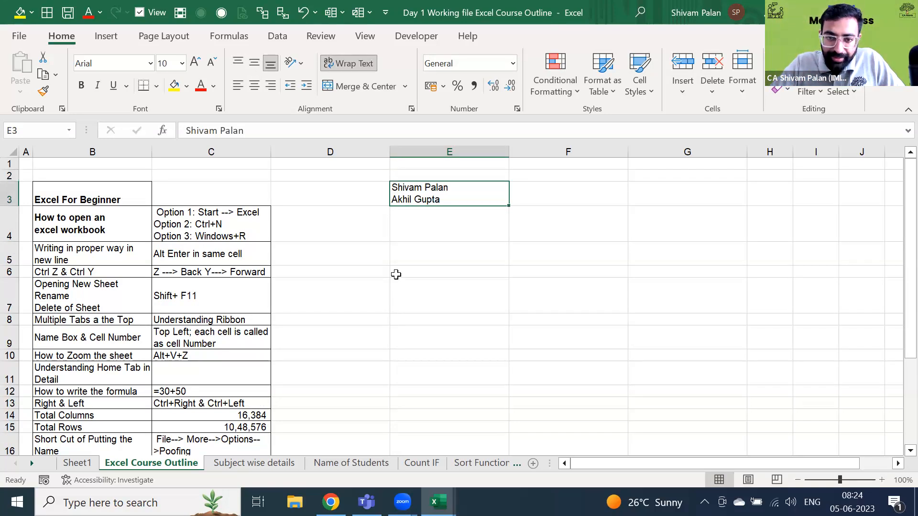
key(Delete)
key(Up)
key(Down)
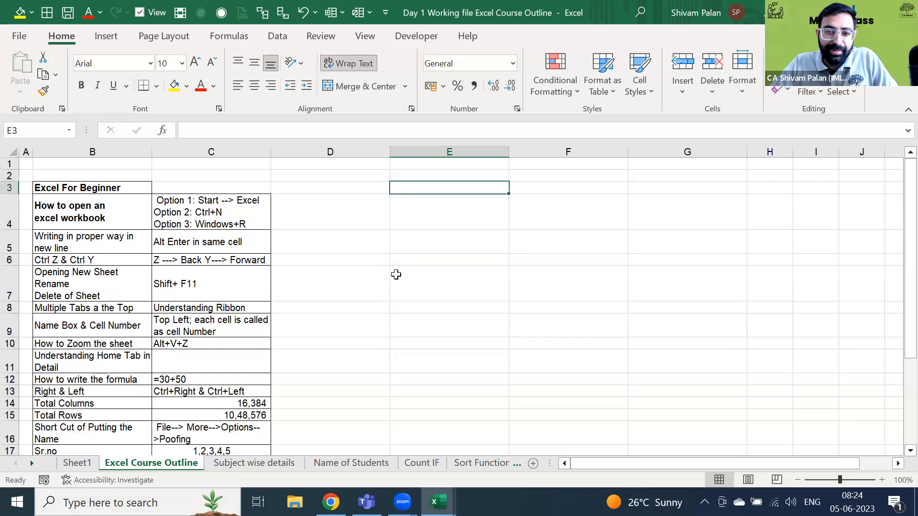
key(F2)
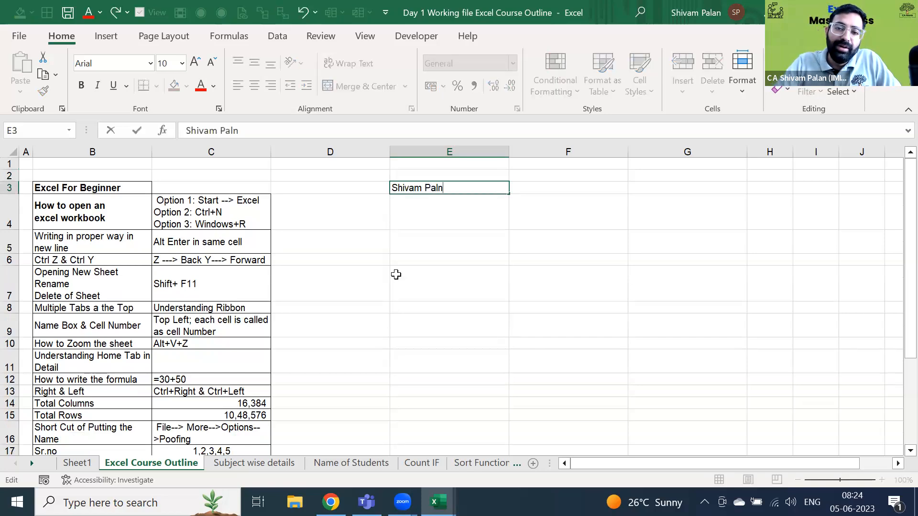
text(an)
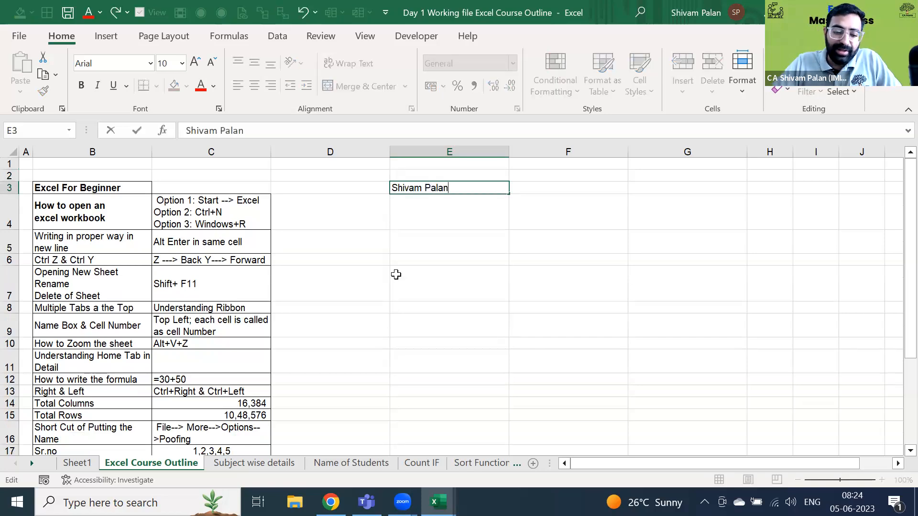
key(alt+Return)
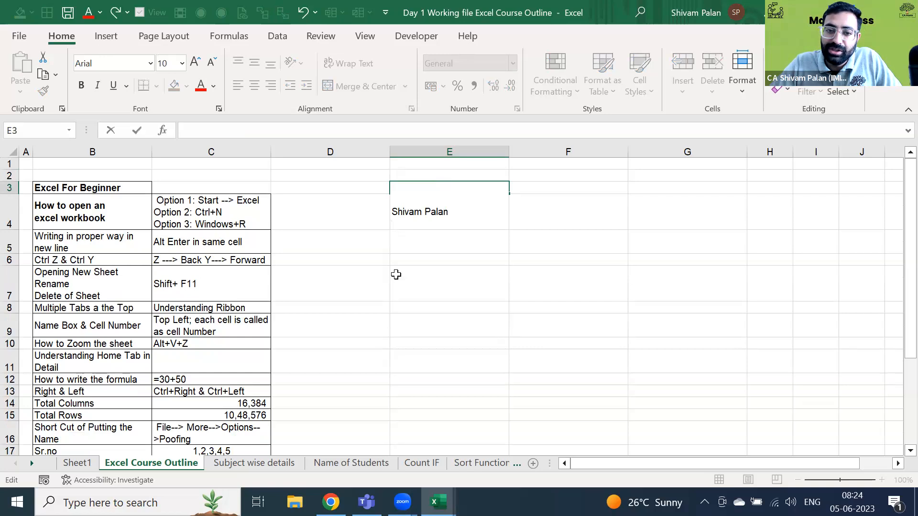
key(Escape)
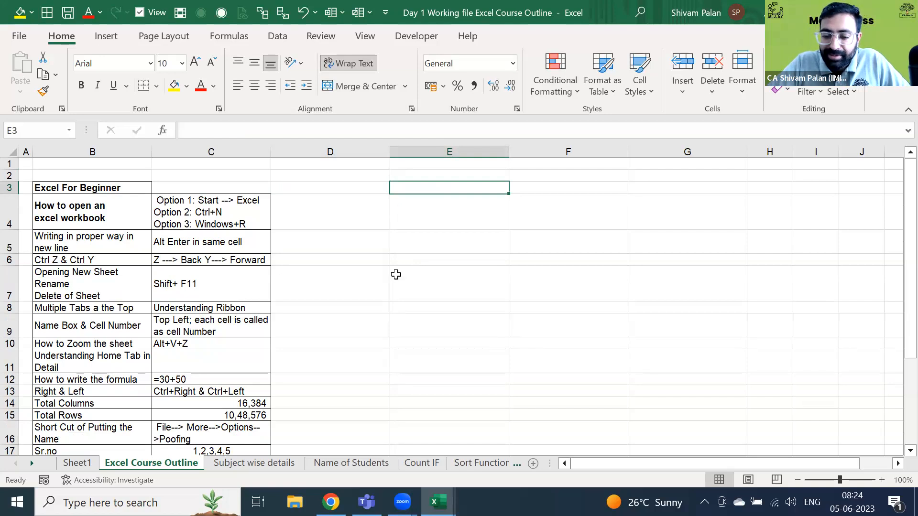
text(5)
key(Return)
text(4)
key(Return)
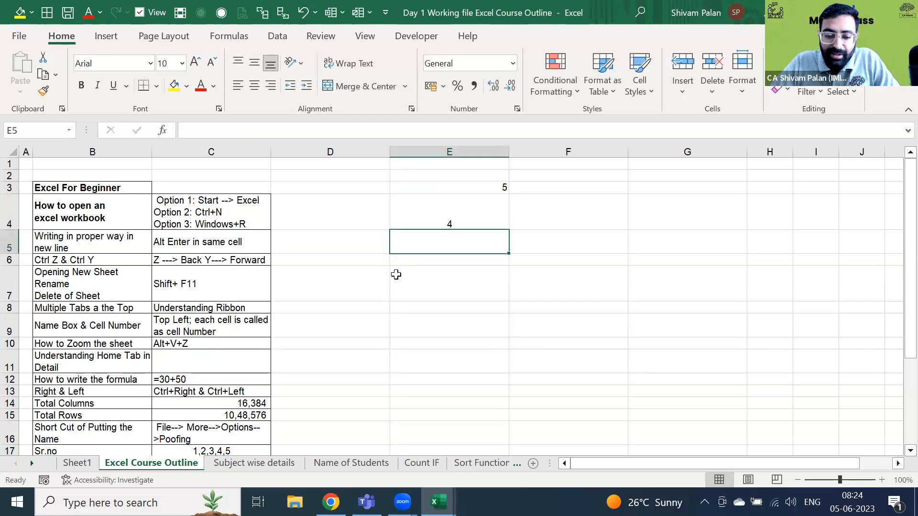
text(6)
key(Return)
text(7)
key(Return)
text(7)
key(Up)
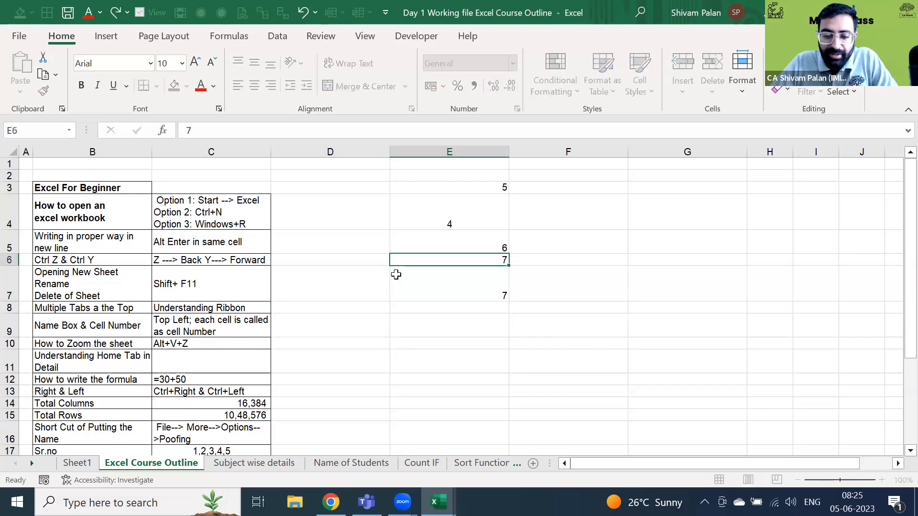
key(Down)
key(Down)
text(8)
key(Up)
key(Down)
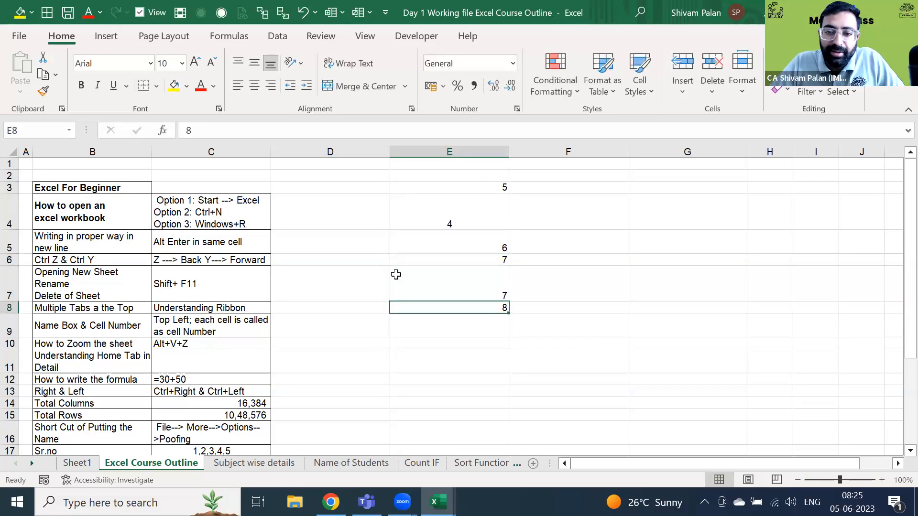
key(Up)
key(Up)
key(Up)
key(Up)
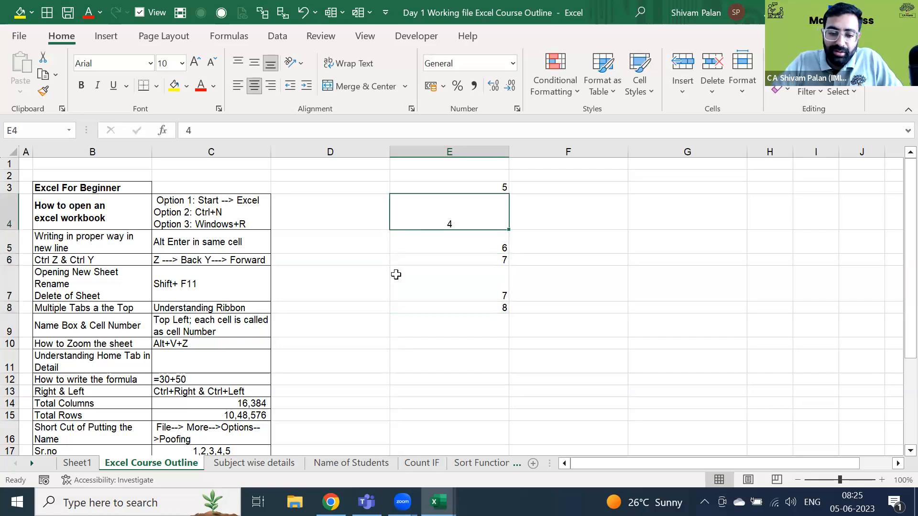
key(alt+h)
key(c)
key(Escape)
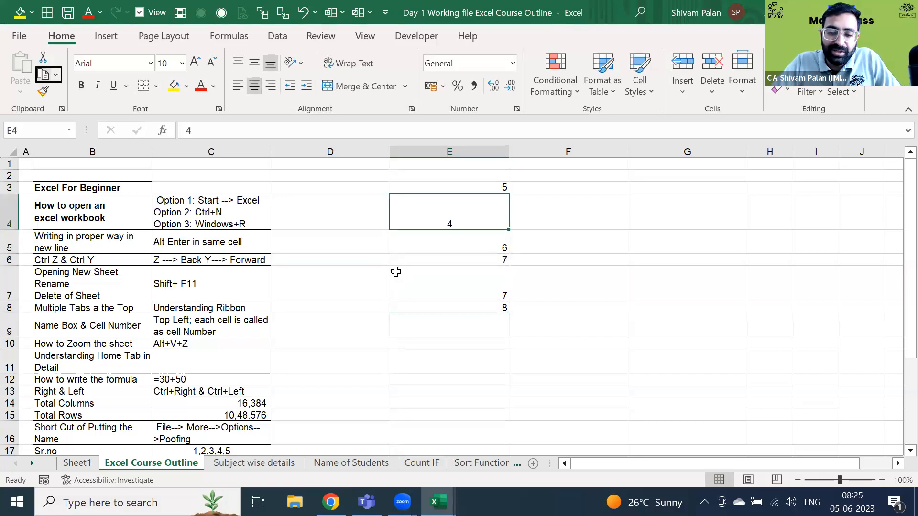
click(395, 272)
key(Down)
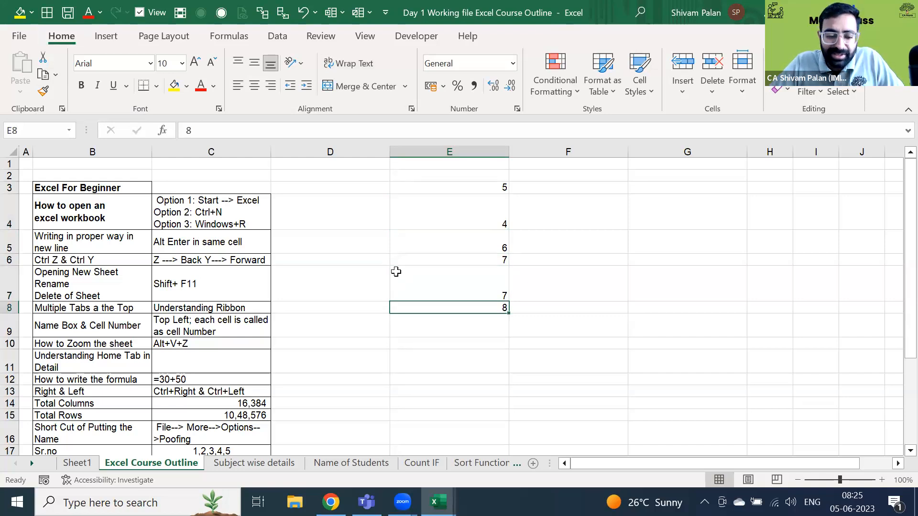
key(ctrl+z)
key(ctrl+z)
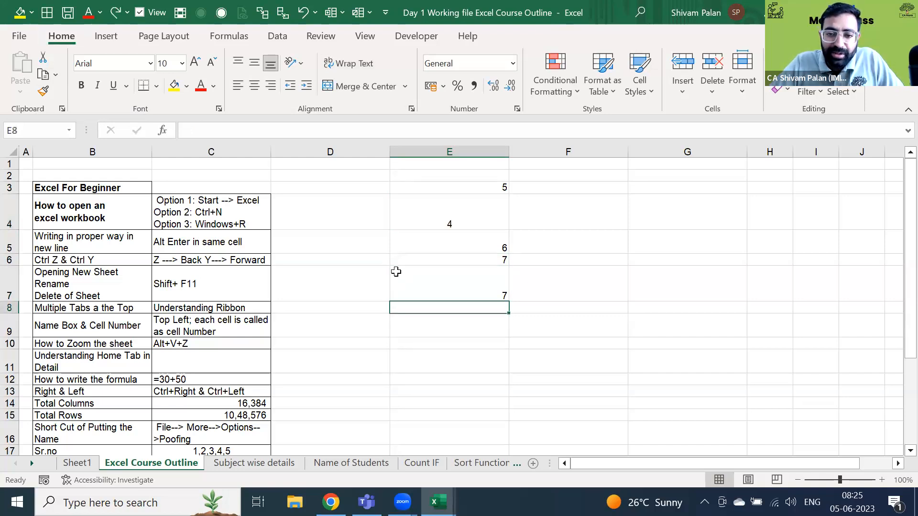
key(ctrl+z)
key(ctrl+z)
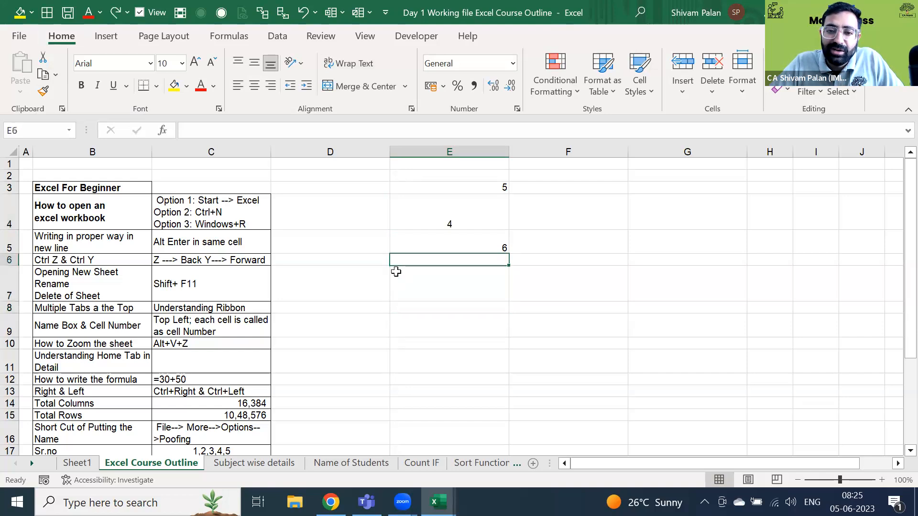
key(ctrl+z)
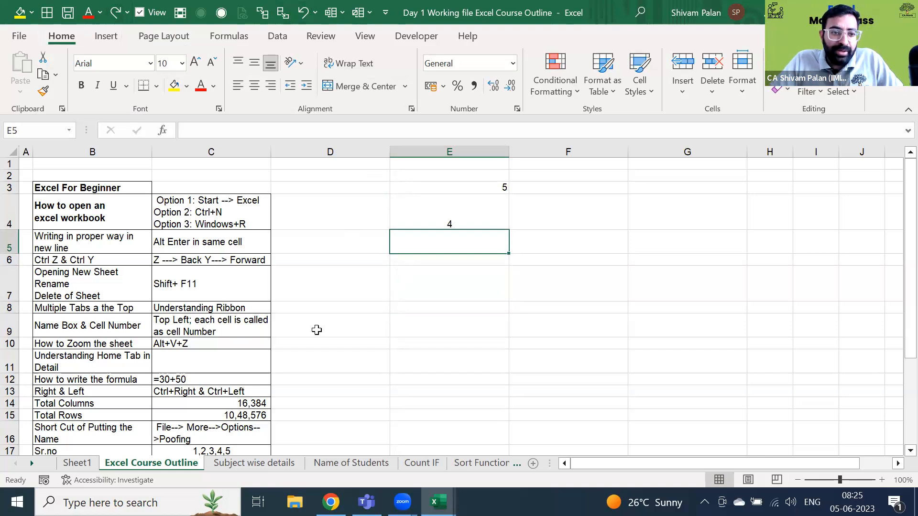
key(ctrl+y)
key(ctrl+y)
key(ctrl+y)
key(ctrl+y)
key(ctrl+y)
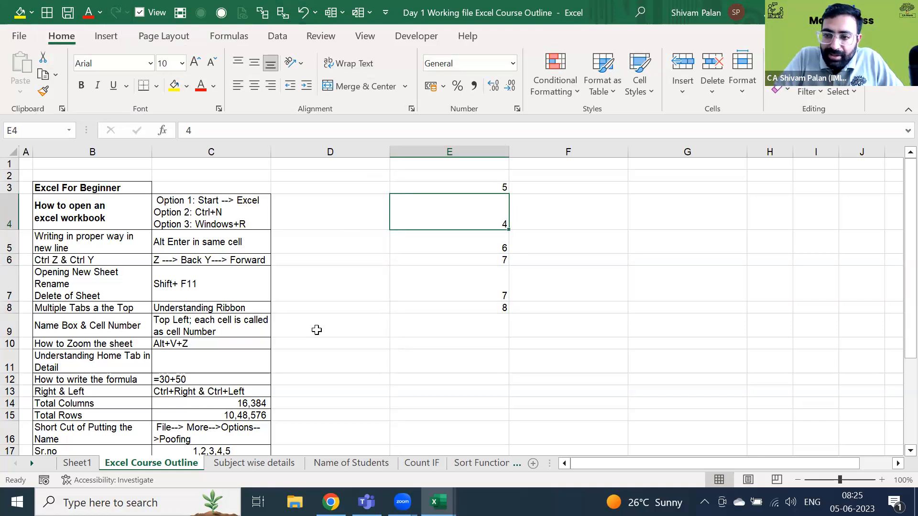
key(Up)
key(ctrl+shift+Down)
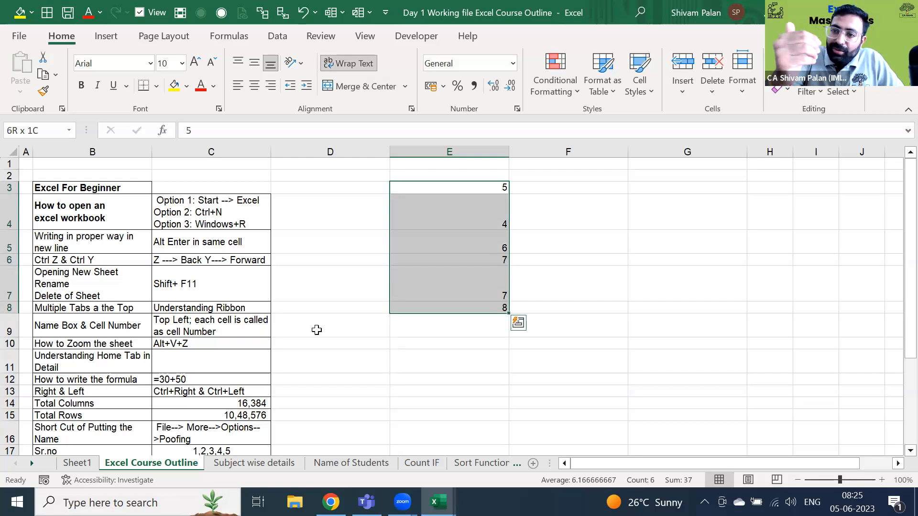
key(ctrl+q)
key(Escape)
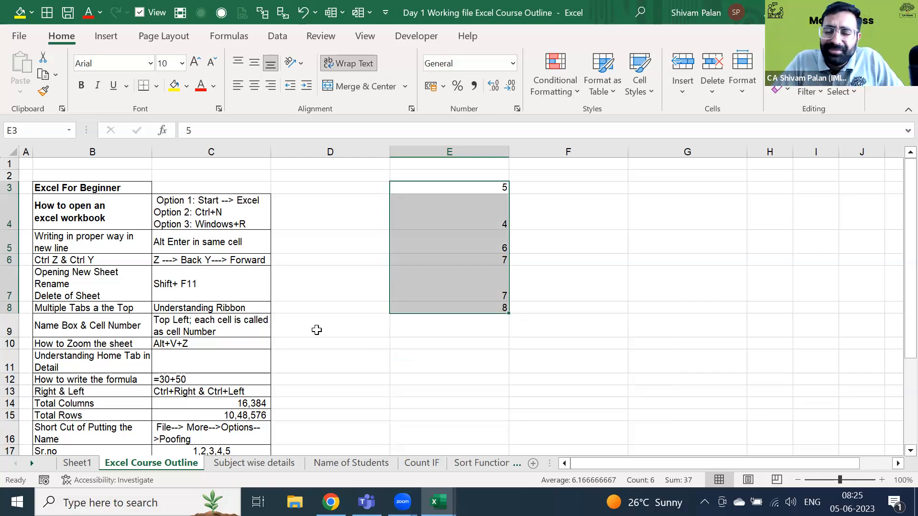
key(Up)
key(Down)
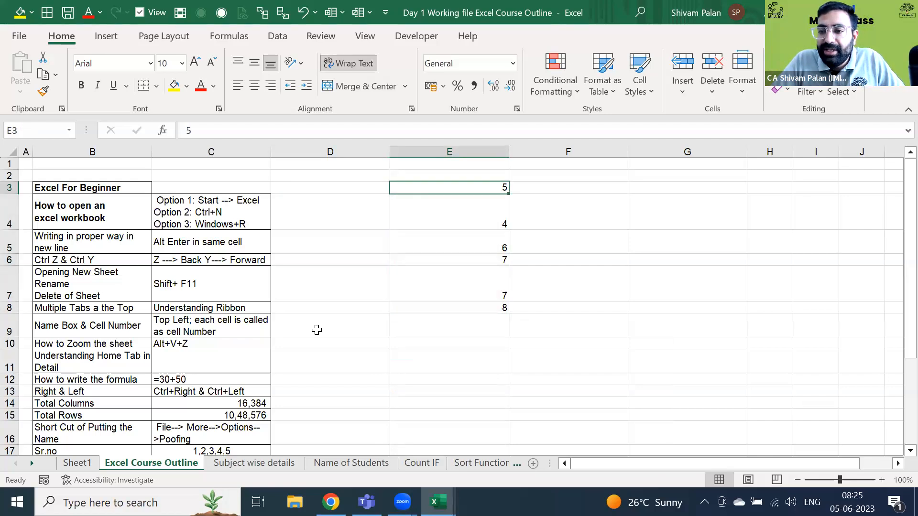
key(Down)
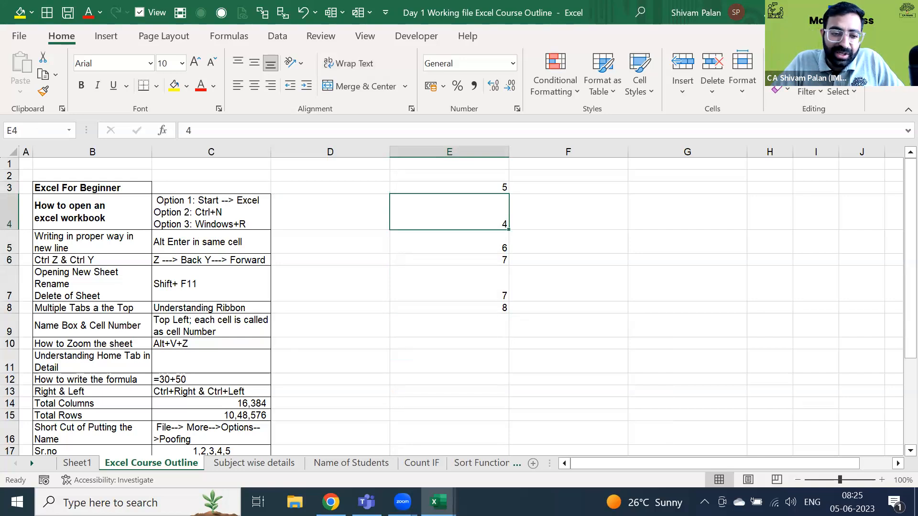
click(67, 439)
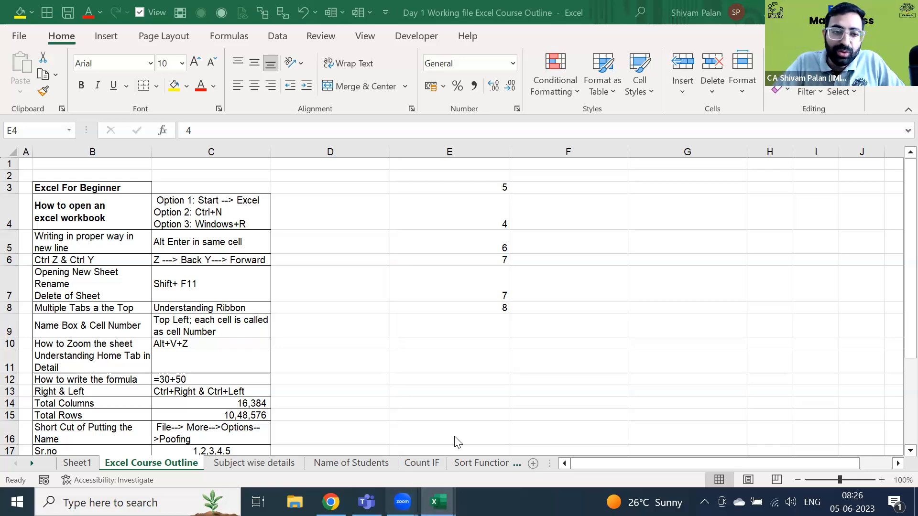
- Insert blank sheets Sheet2 through Sheet9 with Shift+F11, then step between them
click(419, 221)
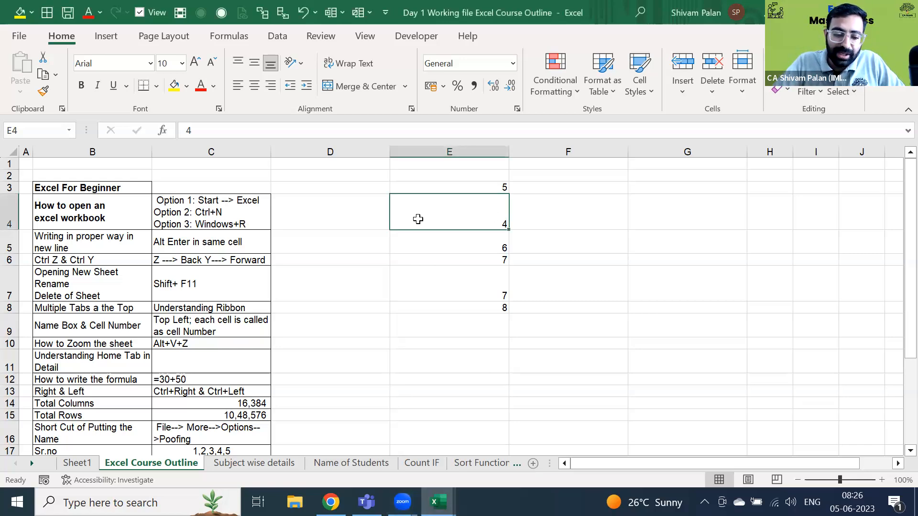
key(shift+F11)
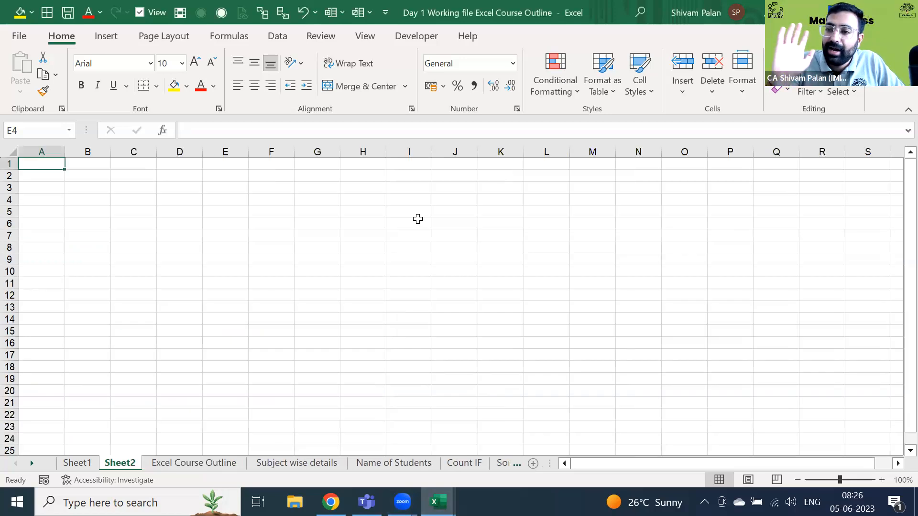
key(shift+F11)
key(shift+F11)
key(shift+F11)
key(shift+F11)
key(shift+F11)
key(shift+F11)
key(shift+F11)
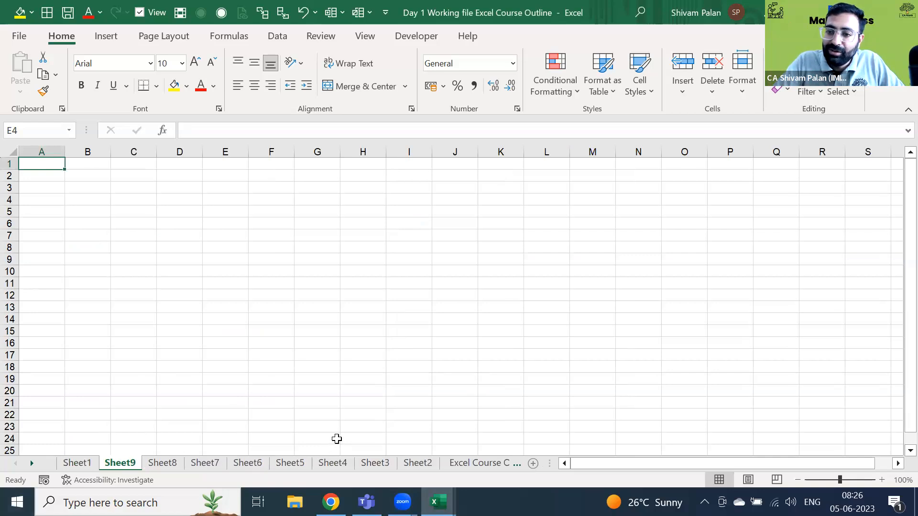
key(ctrl+Page_Down)
key(ctrl+Page_Down)
key(ctrl+Page_Down)
key(ctrl+Page_Down)
key(ctrl+Page_Down)
key(ctrl+Page_Down)
key(ctrl+Page_Down)
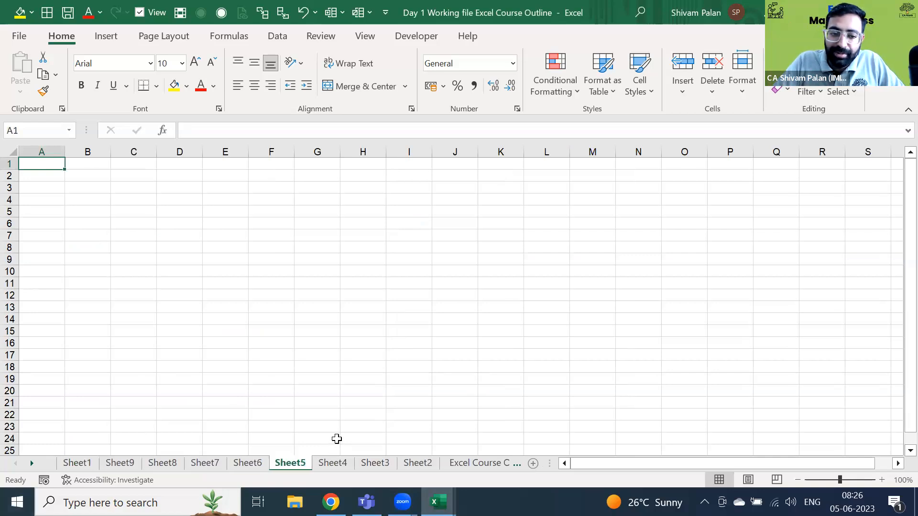
key(ctrl+Page_Up)
key(ctrl+Page_Up)
key(ctrl+Page_Up)
key(ctrl+Page_Up)
key(ctrl+Page_Up)
key(ctrl+Page_Up)
key(ctrl+Page_Up)
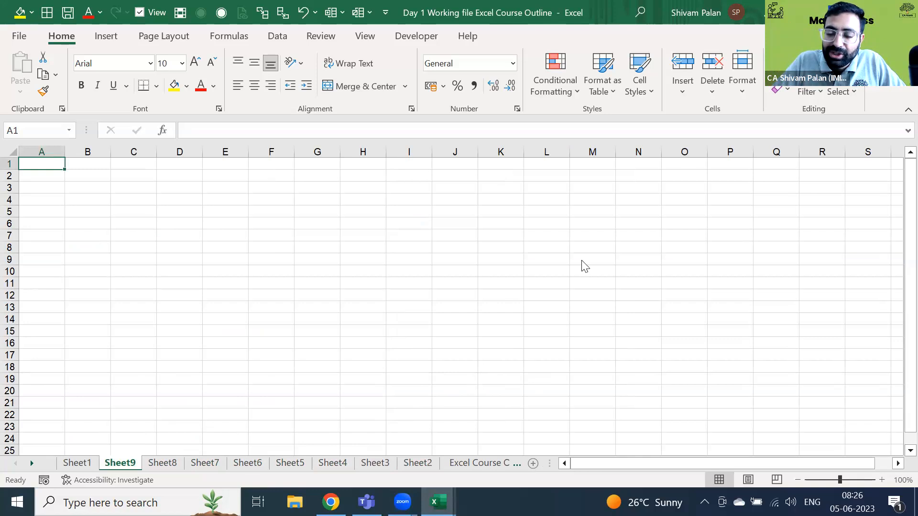
- Rename the Sheet9 tab to 'Working file' and show the ribbon KeyTips
double_click(121, 463)
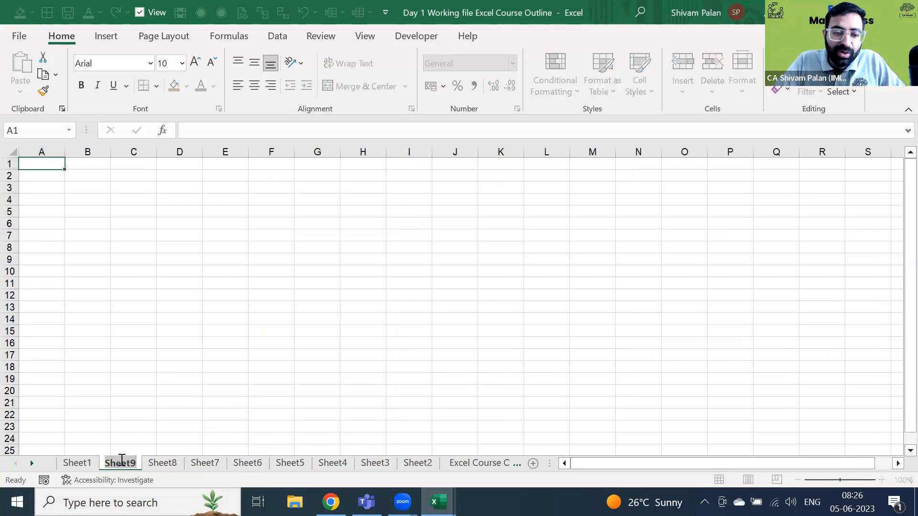
text(Worki)
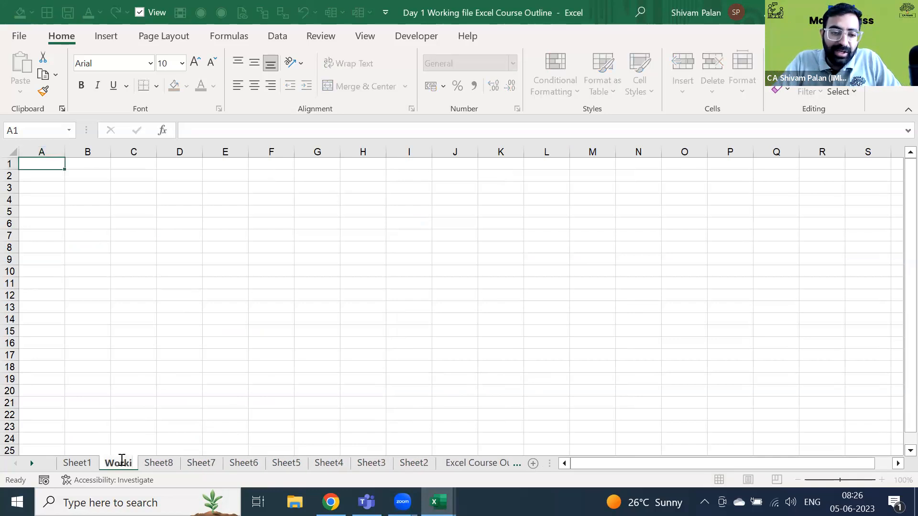
text(ng file)
key(Return)
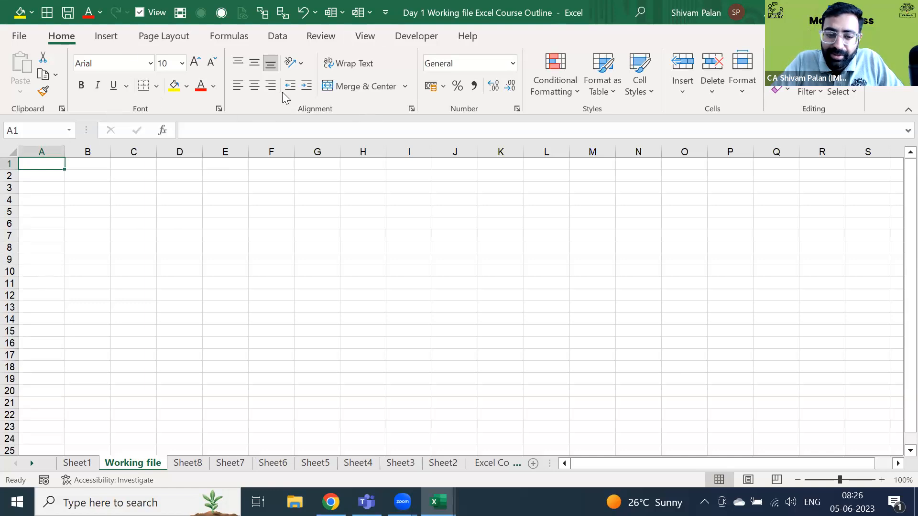
key(alt)
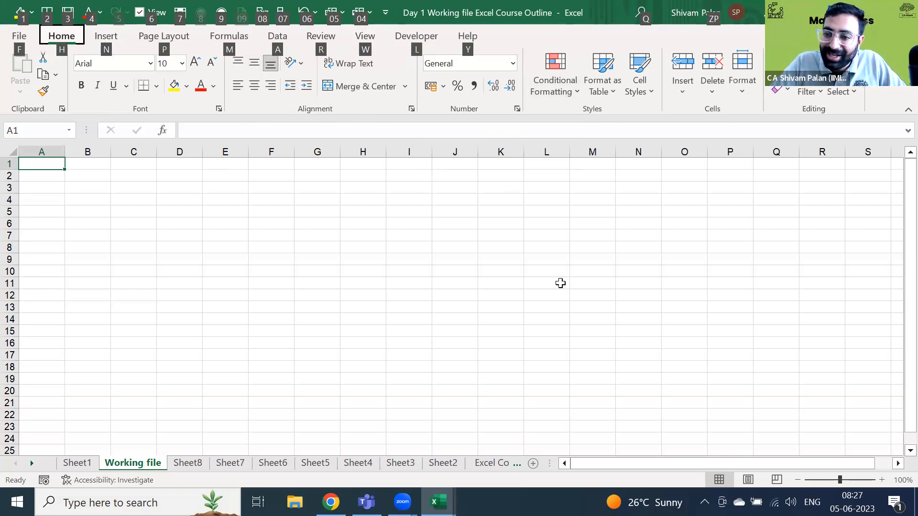
key(alt)
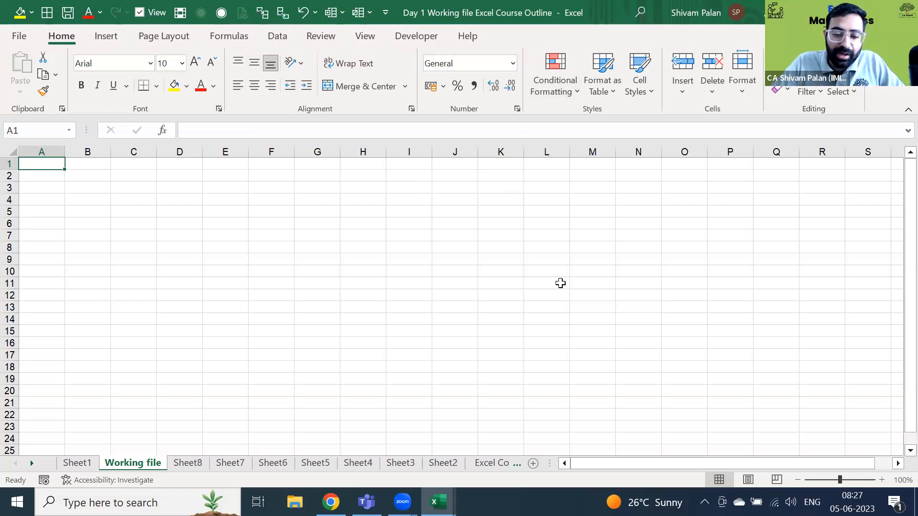
key(alt)
key(h)
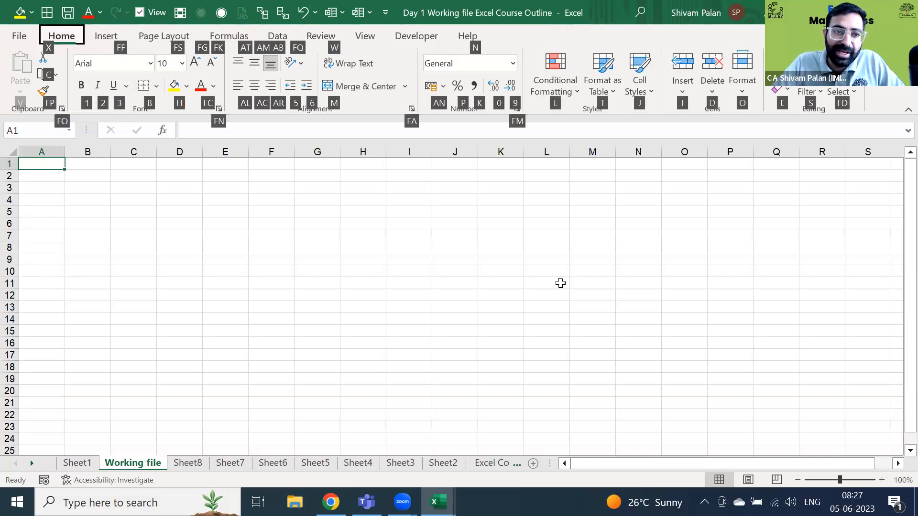
key(Escape)
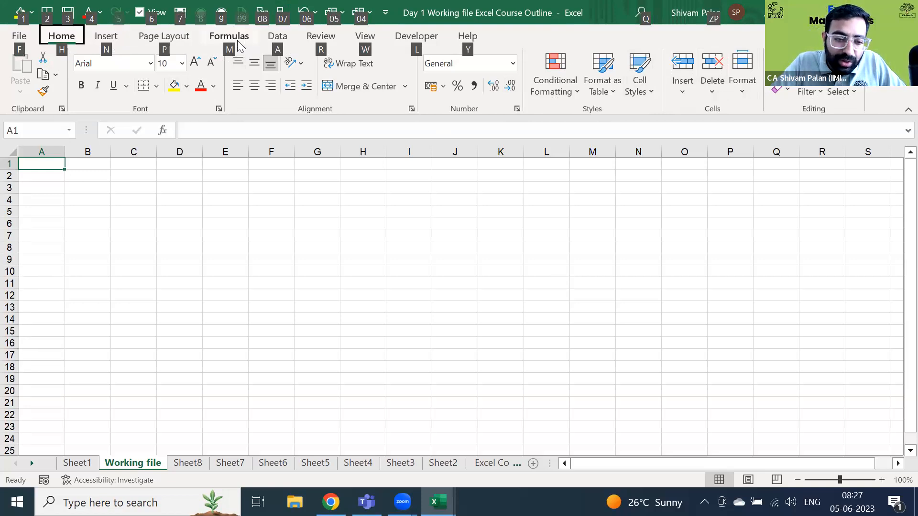
key(h)
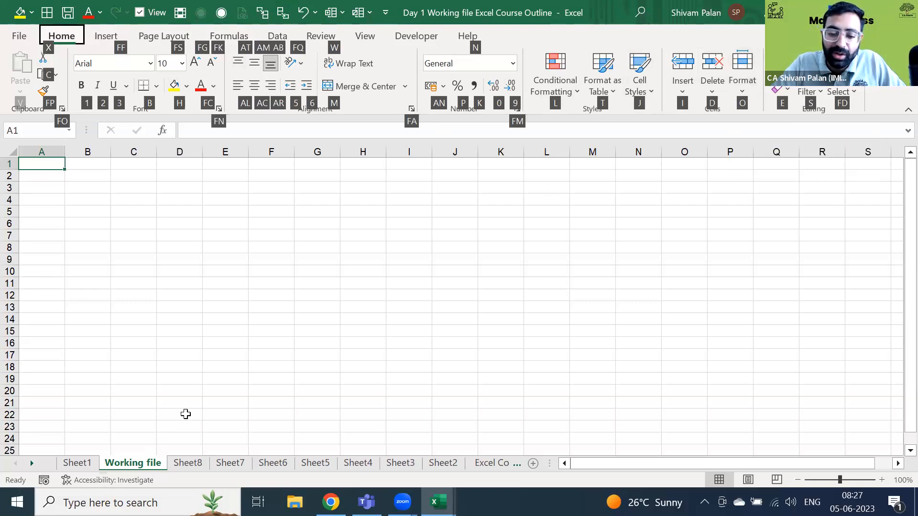
key(o)
key(r)
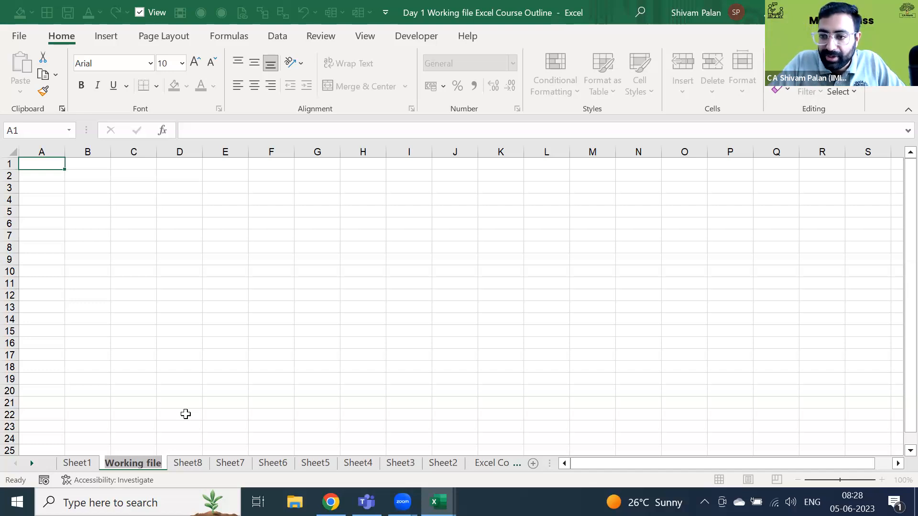
key(Return)
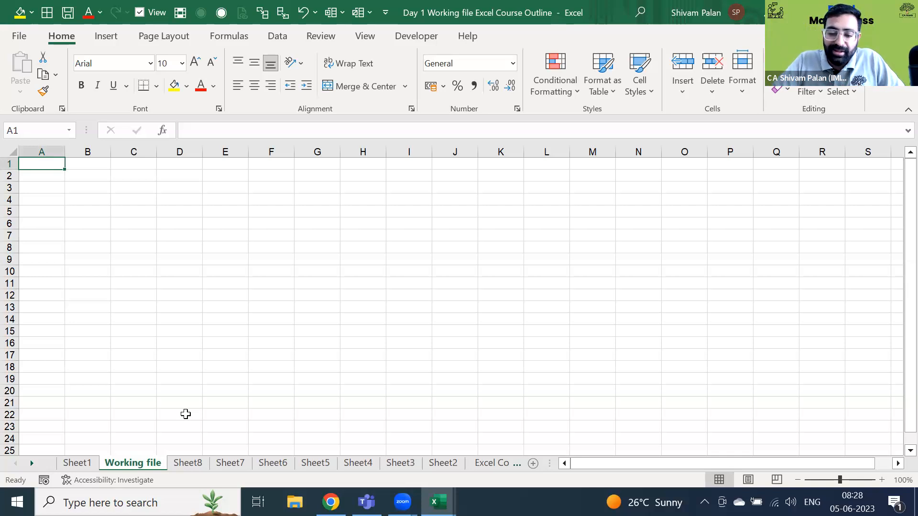
key(ctrl+Page_Down)
key(ctrl+Page_Down)
key(ctrl+Page_Down)
key(ctrl+Page_Up)
key(ctrl+Page_Up)
key(ctrl+Page_Up)
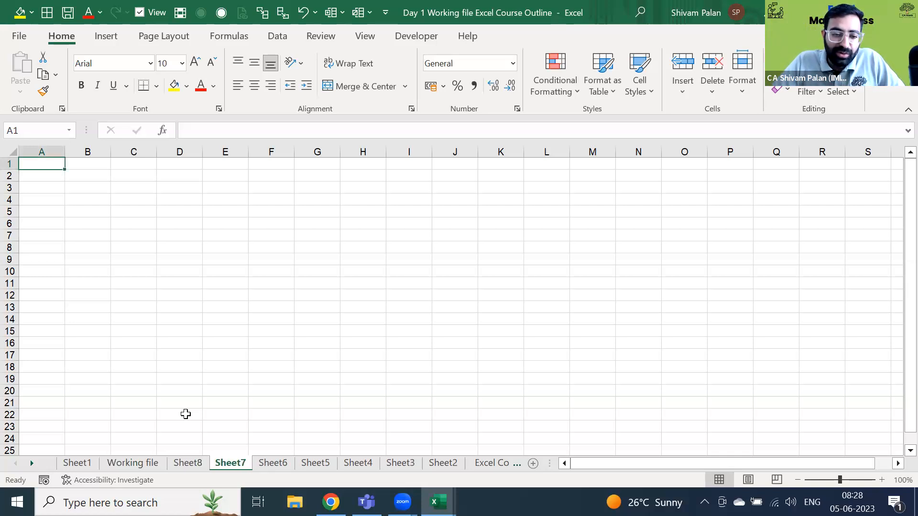
- Delete the Working file sheet and Sheet8
right_click(138, 461)
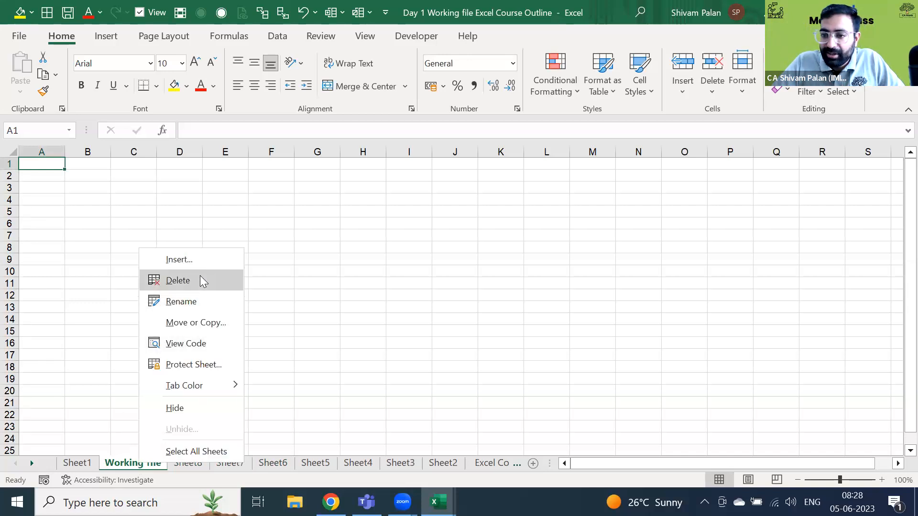
click(190, 288)
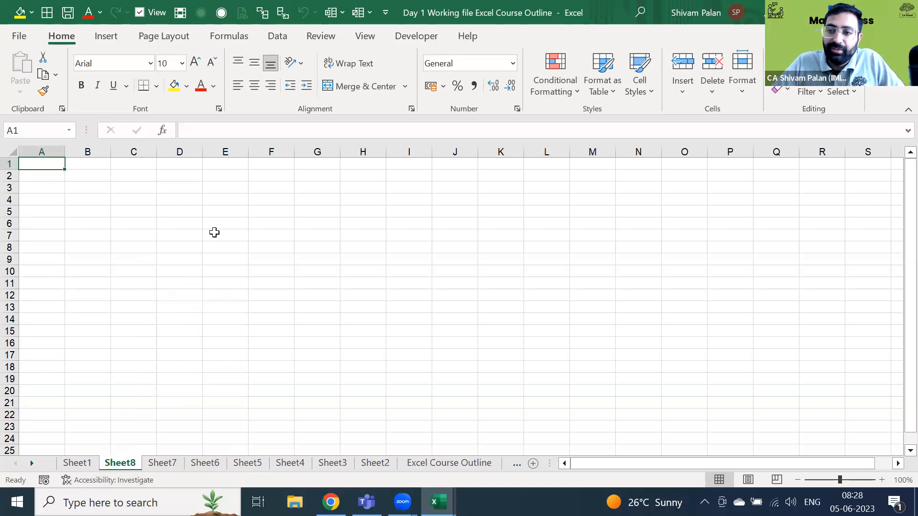
key(alt)
key(e)
key(l)
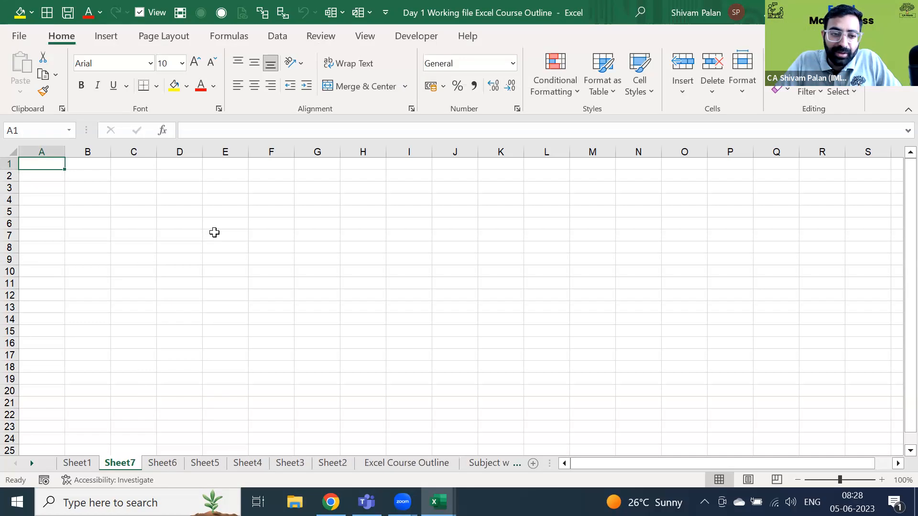
- Delete blank sheets Sheet7, Sheet6 and Sheet5 with Alt, E, L
key(alt)
key(e)
key(l)
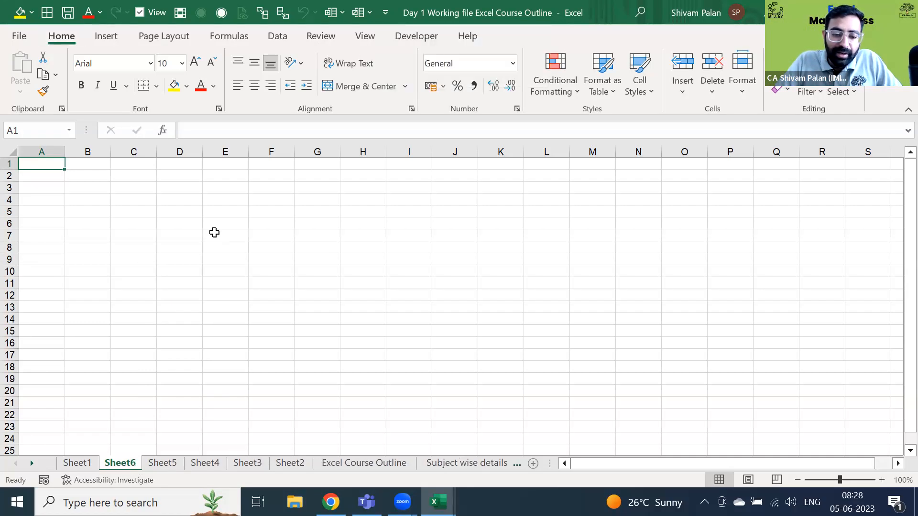
key(alt)
key(e)
key(l)
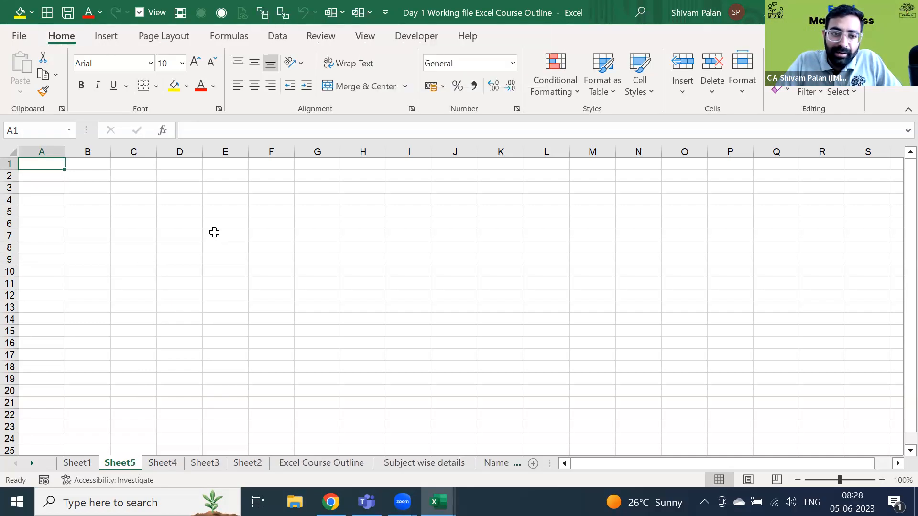
key(alt)
key(e)
key(l)
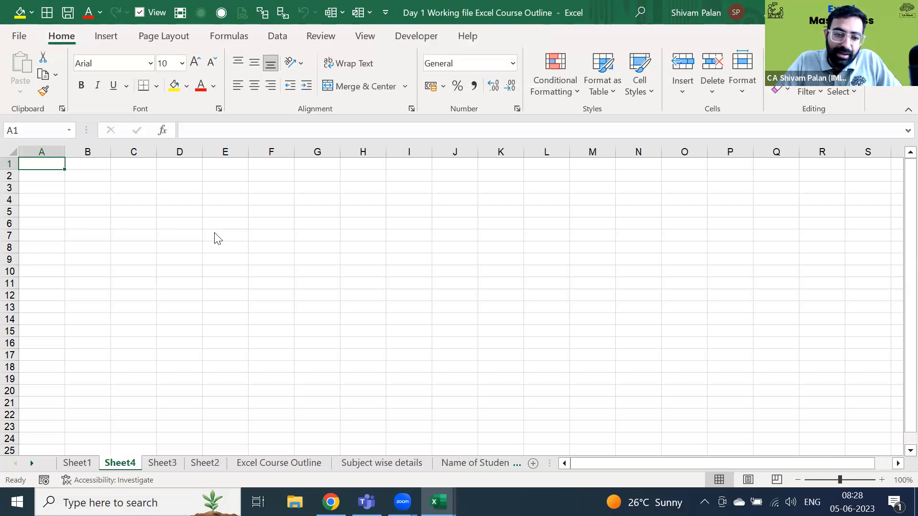
- Delete blank sheets Sheet4, Sheet3 and Sheet2 the same way
key(alt)
key(e)
key(l)
key(alt)
key(e)
key(l)
key(alt)
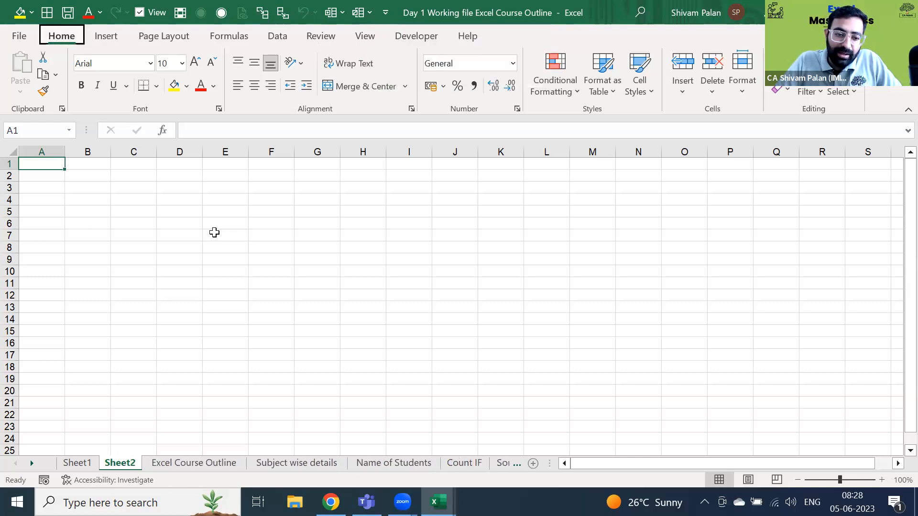
key(e)
key(l)
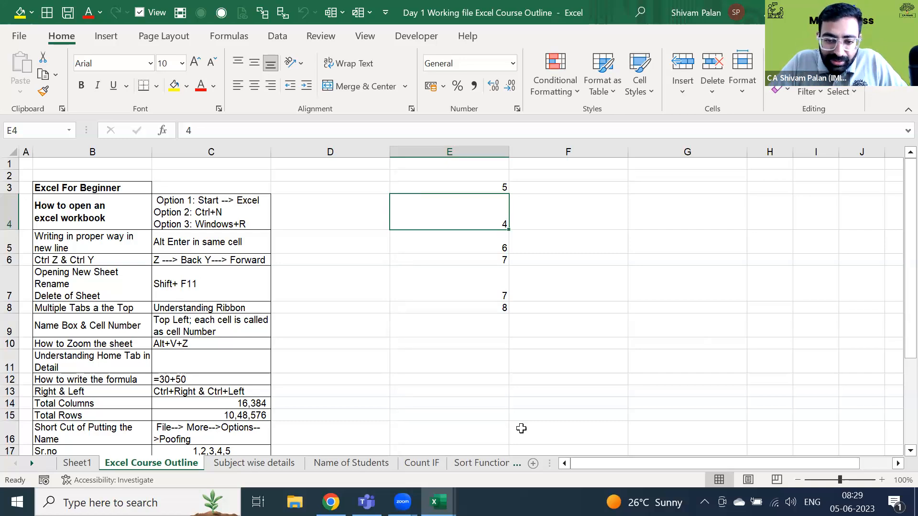
- Select E3:E8 and clear the numbers 5, 4, 6, 7, 7, 8
click(675, 326)
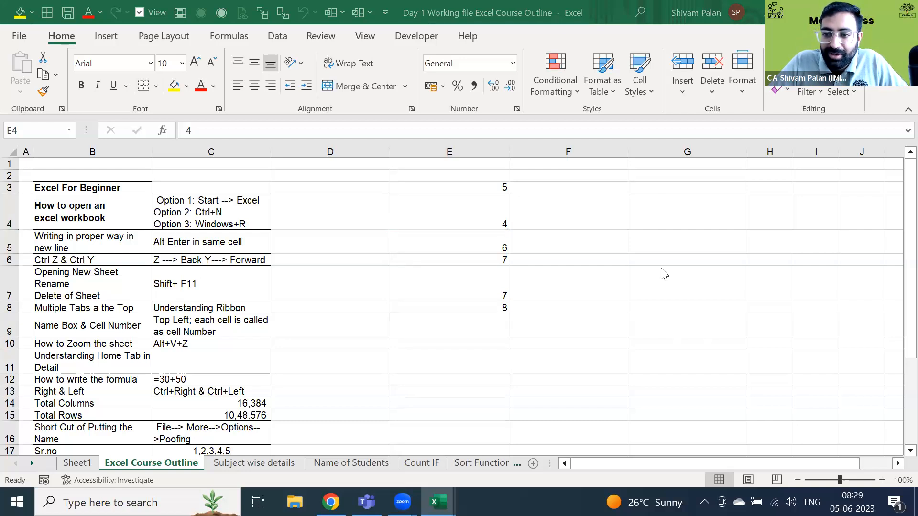
click(451, 173)
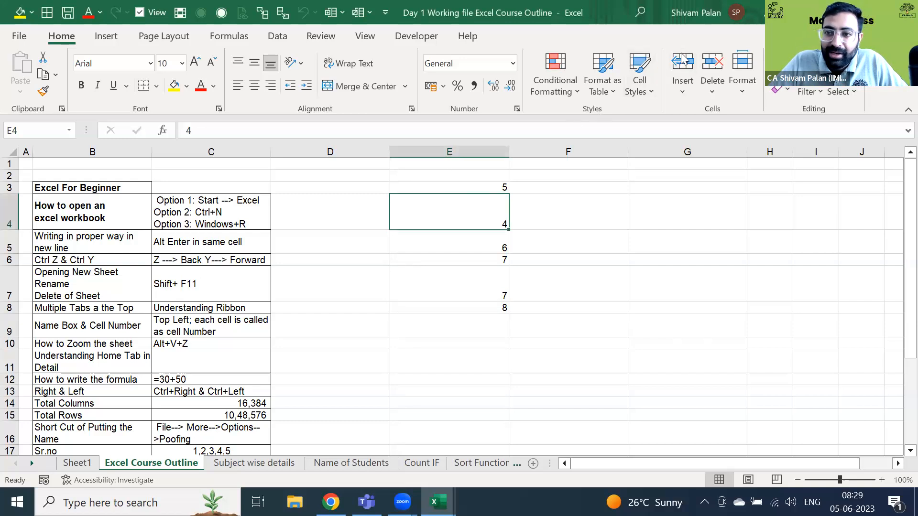
click(200, 176)
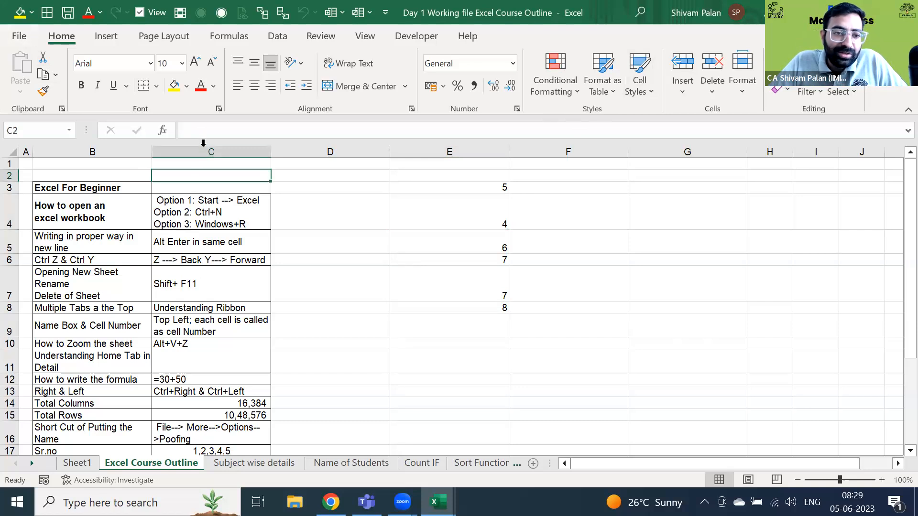
key(ctrl+Home)
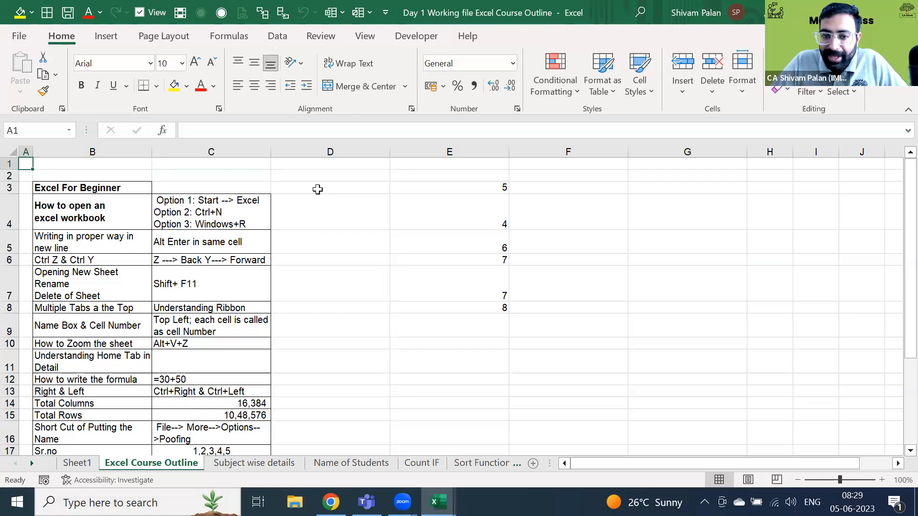
key(Right)
key(Down)
key(Down)
key(Right)
key(Right)
key(Right)
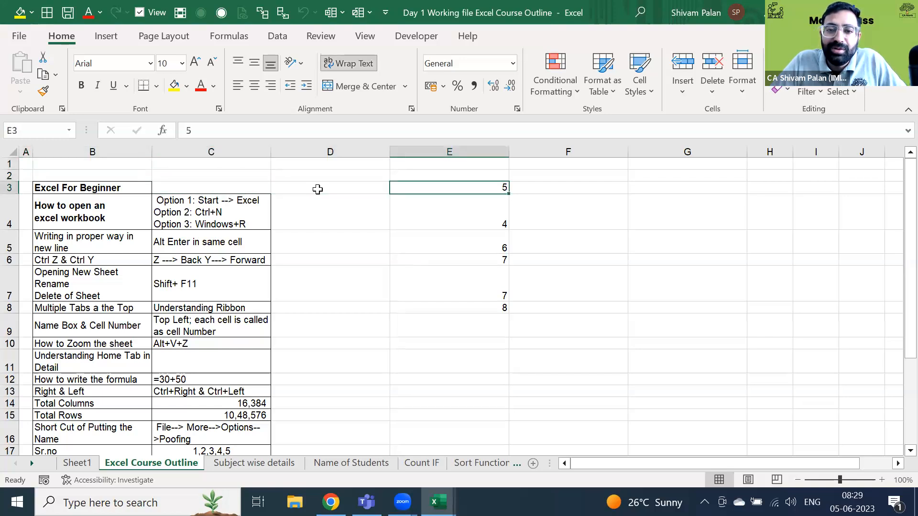
key(ctrl+shift+Down)
key(Delete)
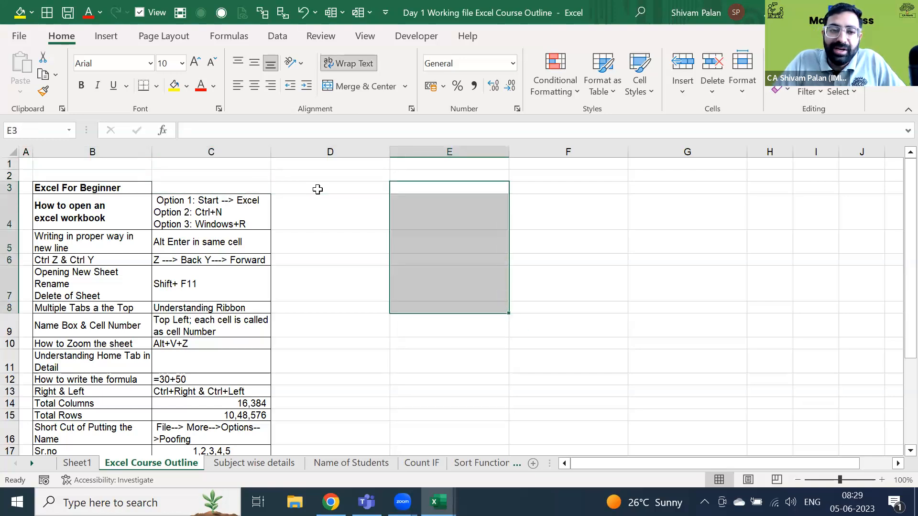
- Move the cursor back up to cell A1
key(ctrl+Up)
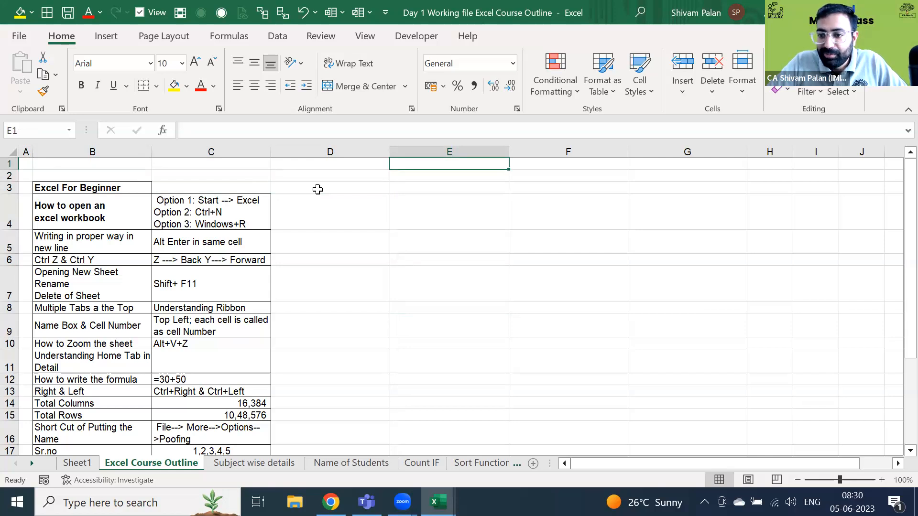
key(Down)
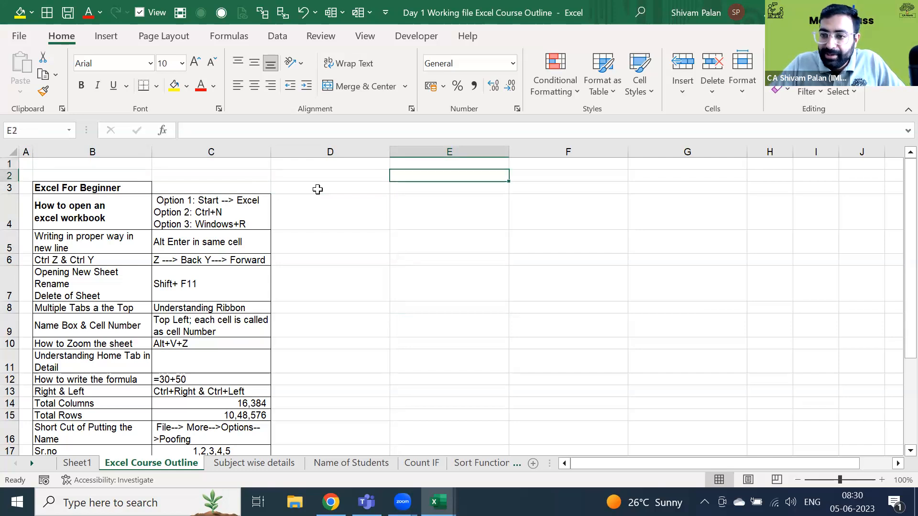
key(Left)
key(Left)
key(Left)
key(Left)
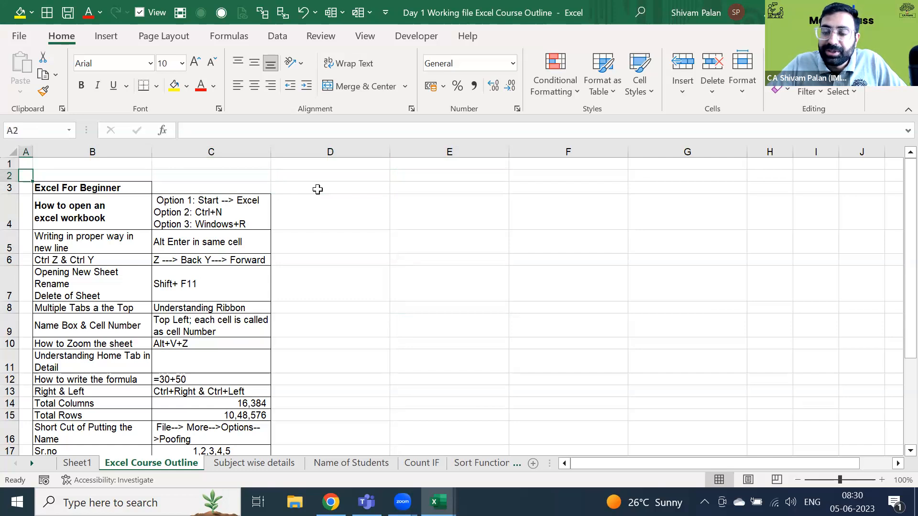
key(Up)
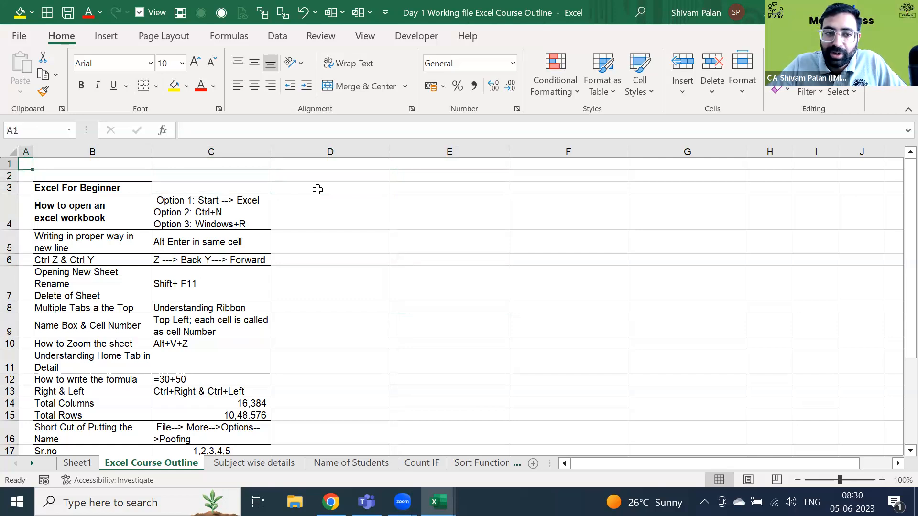
- Enter 'ABC Private Limited' in cell A1
text(ABC )
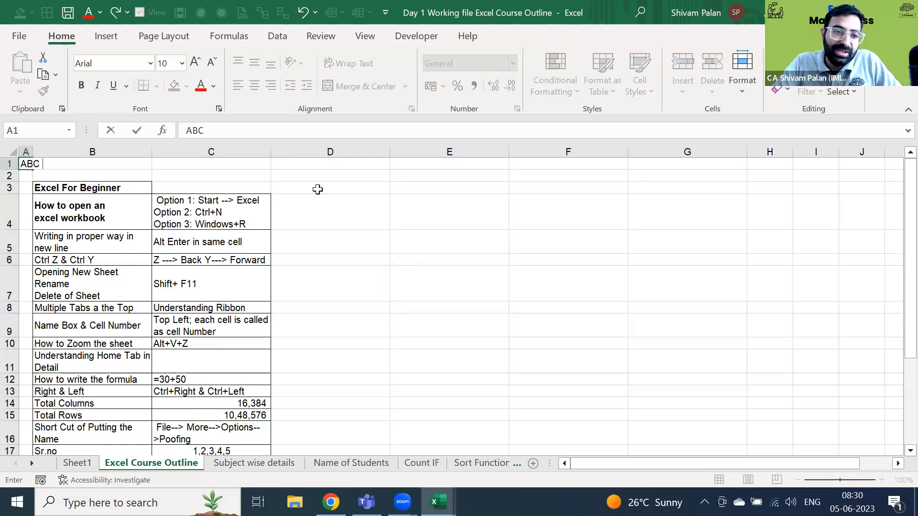
text(Private Limited)
key(Return)
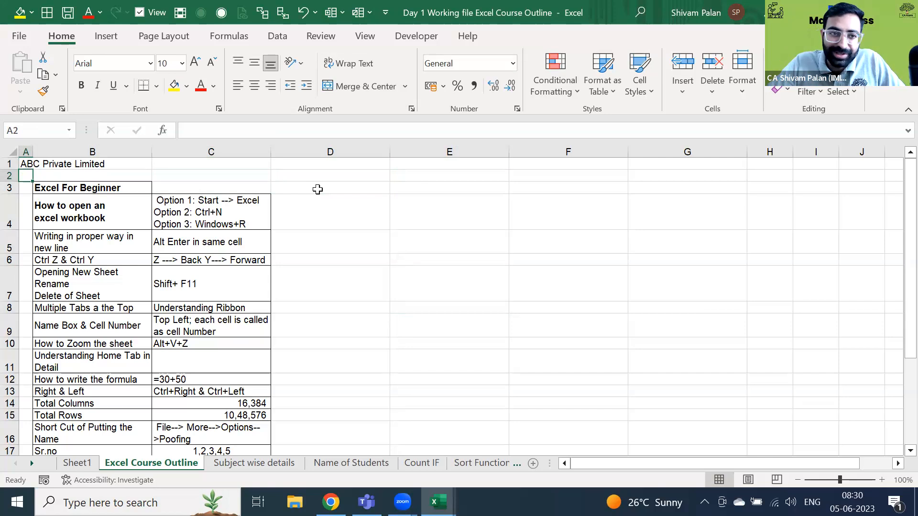
- Open Excel Options from File > More and go to the Proofing category
click(19, 37)
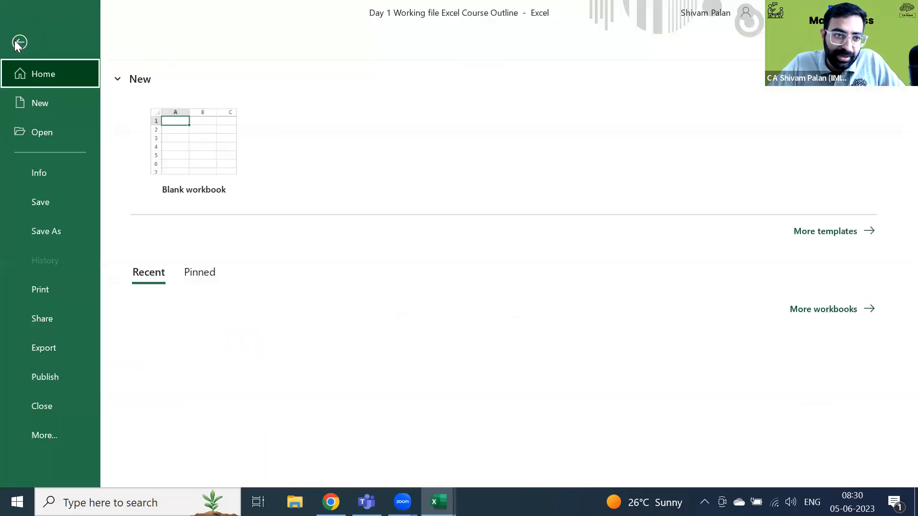
click(42, 436)
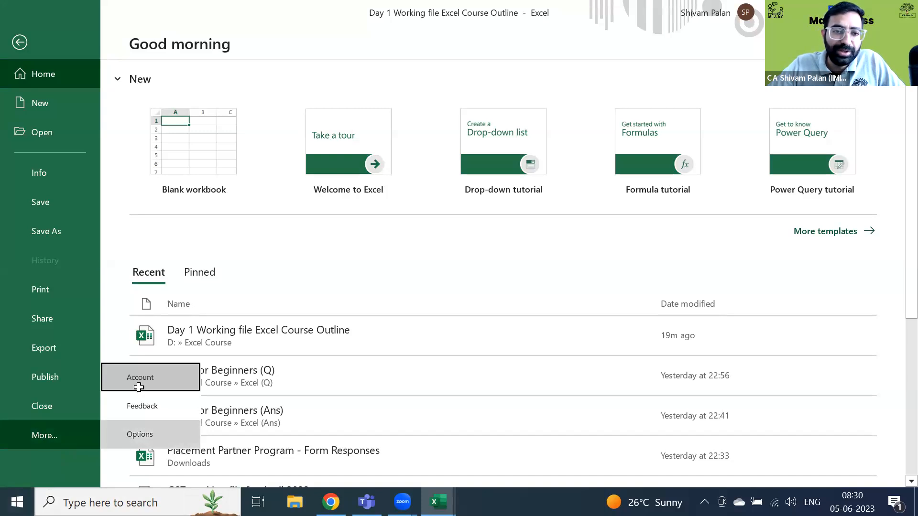
click(135, 434)
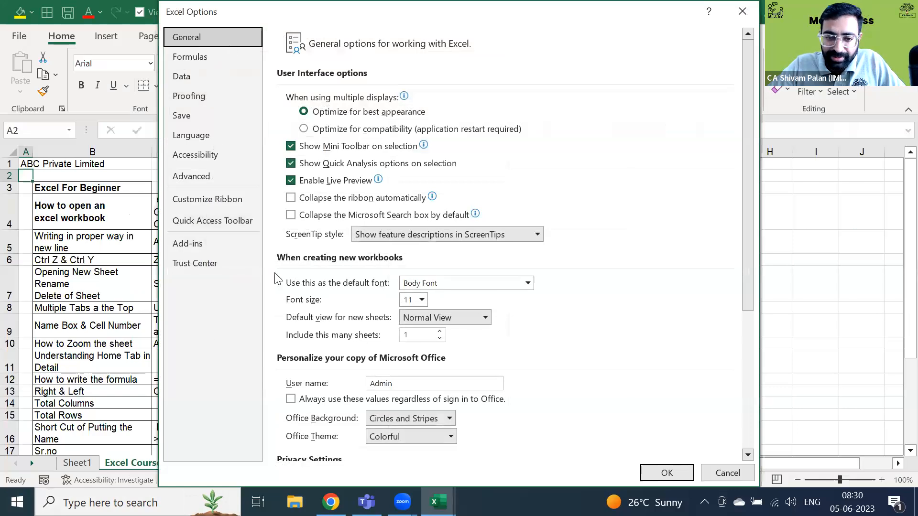
click(240, 96)
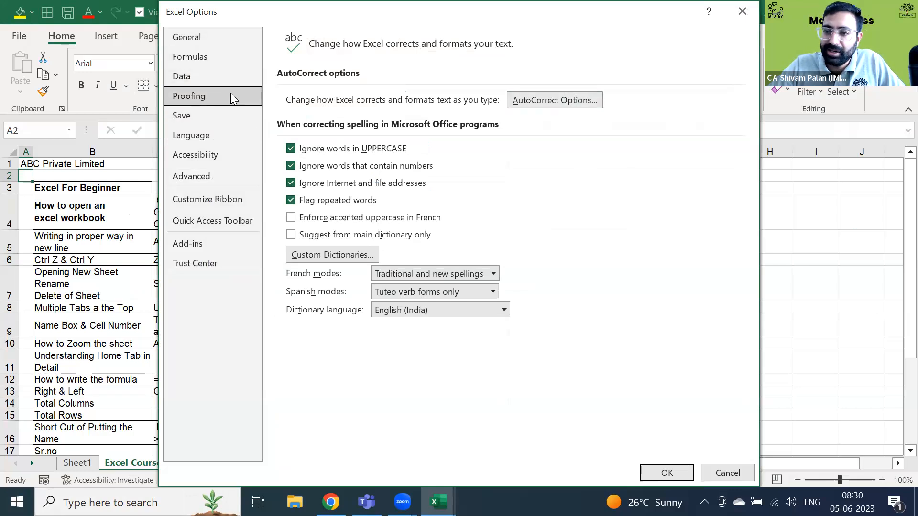
- Open AutoCorrect Options and enter PQR in the Replace box
click(546, 101)
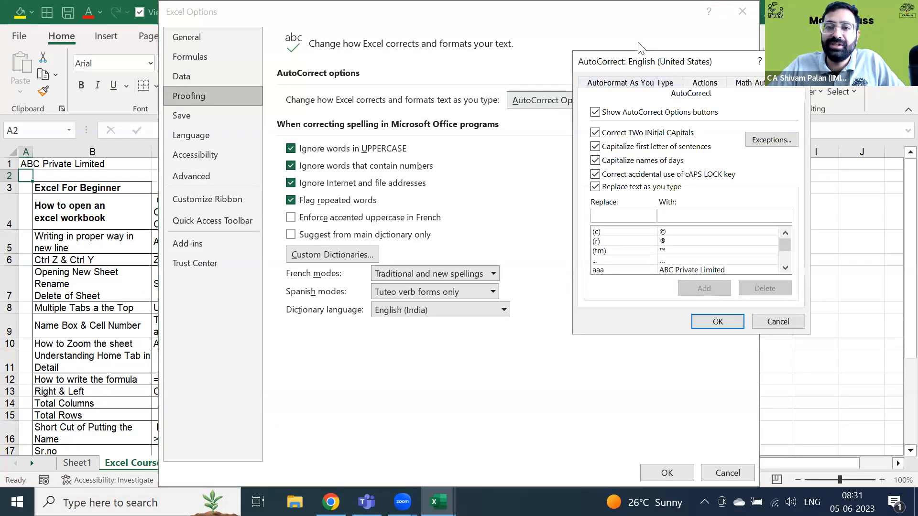
drag(640, 63, 409, 38)
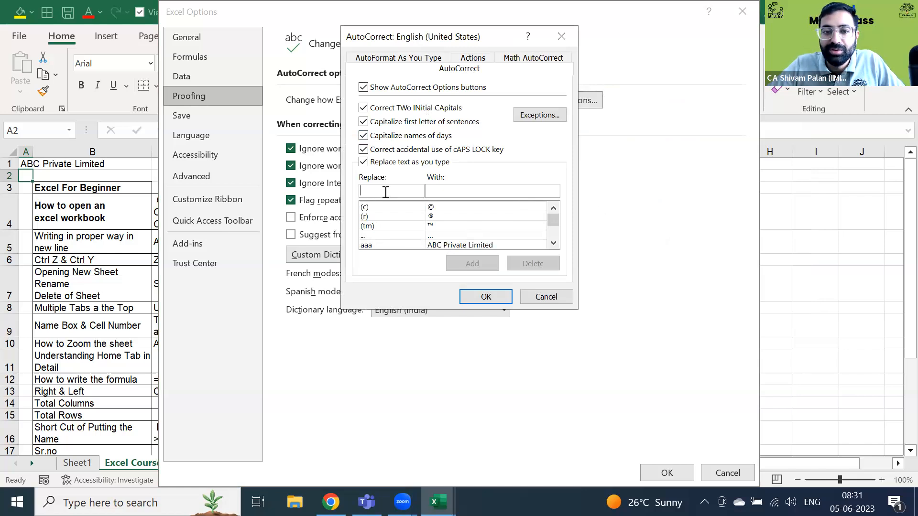
text(abc)
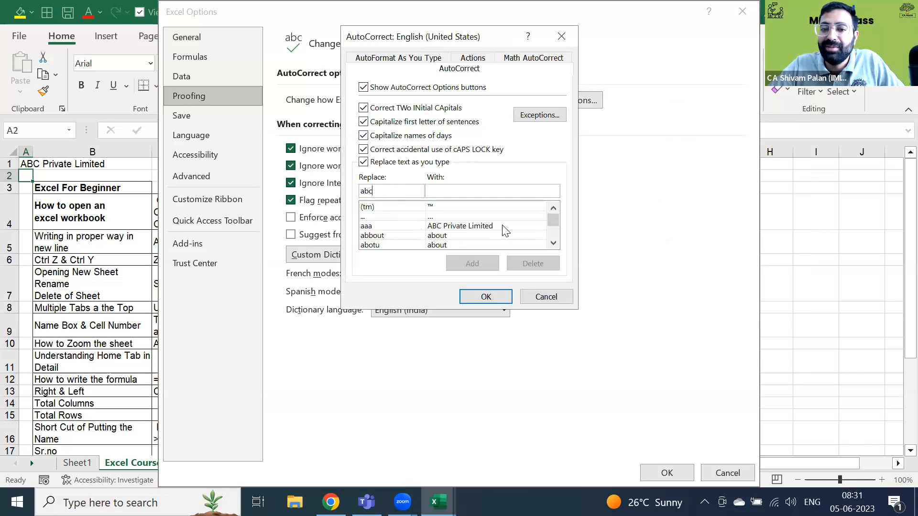
click(430, 191)
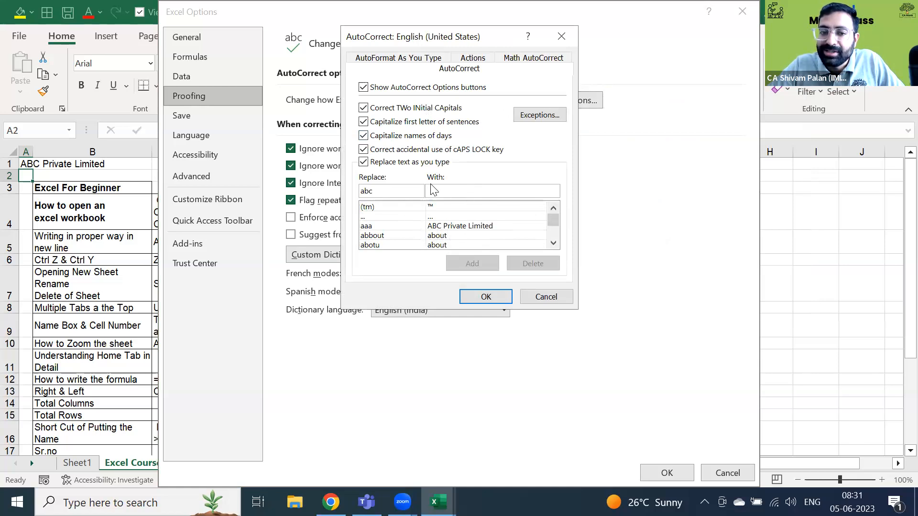
click(394, 191)
key(ctrl+a)
text(PQR)
- Enter 'PQR Private Limited' in the With box, add the entry and confirm
click(495, 189)
text(P)
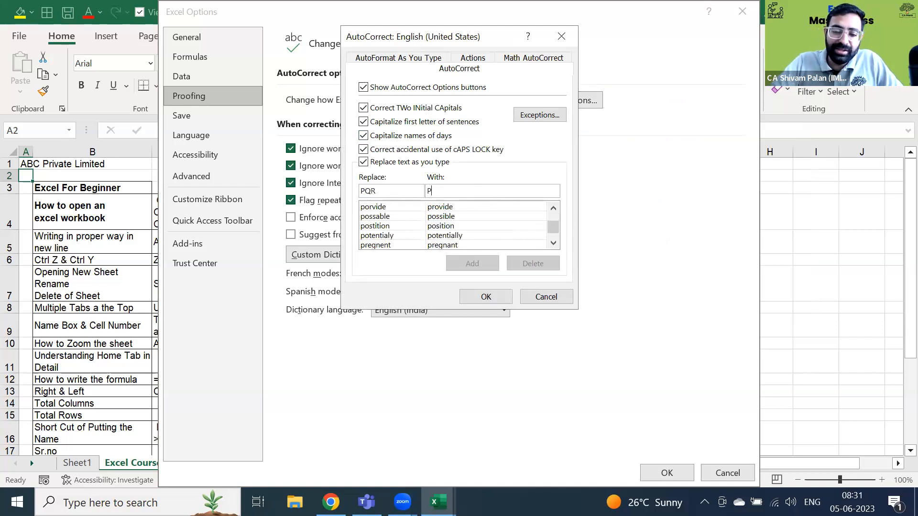
text(QR)
key(BackSpace)
key(BackSpace)
text(QR Private Lmiit)
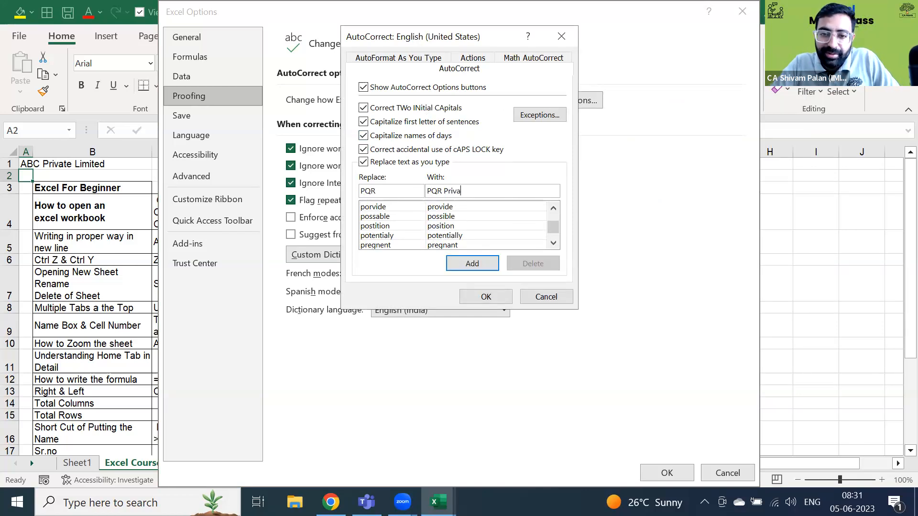
key(BackSpace)
key(BackSpace)
key(BackSpace)
key(BackSpace)
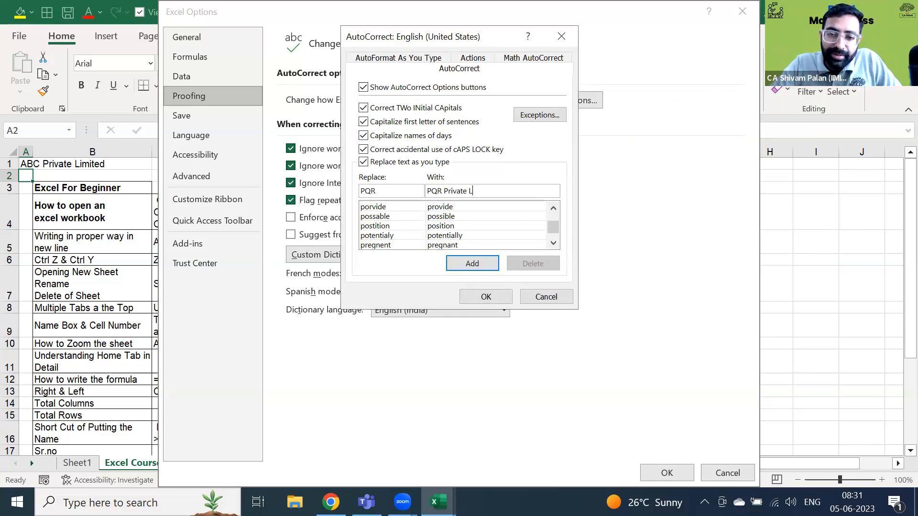
text(imited)
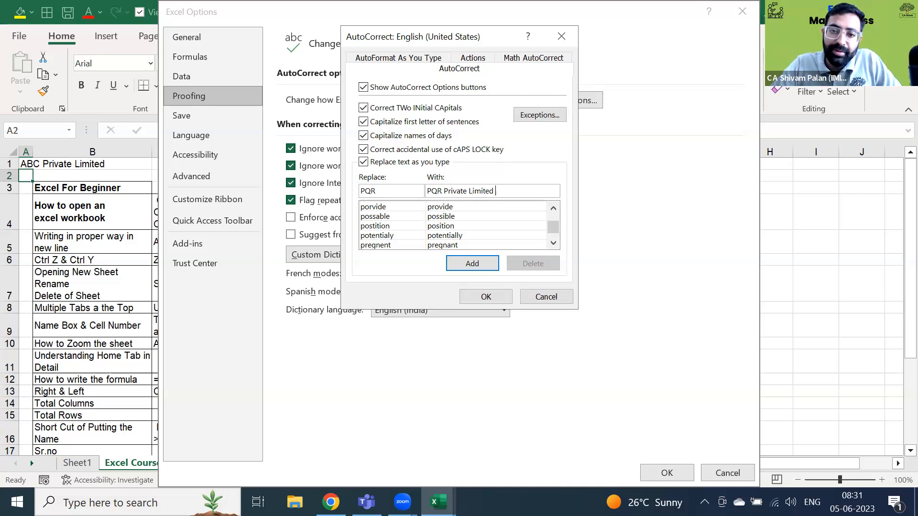
click(474, 264)
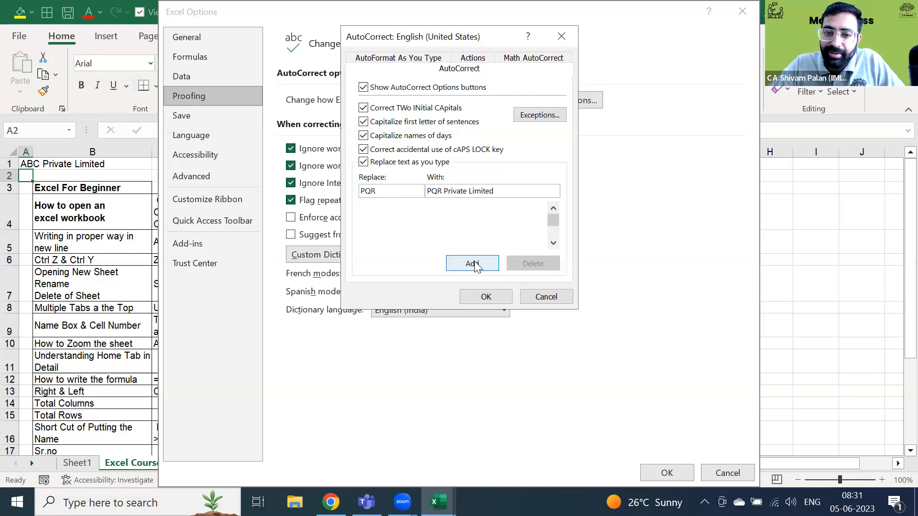
click(486, 297)
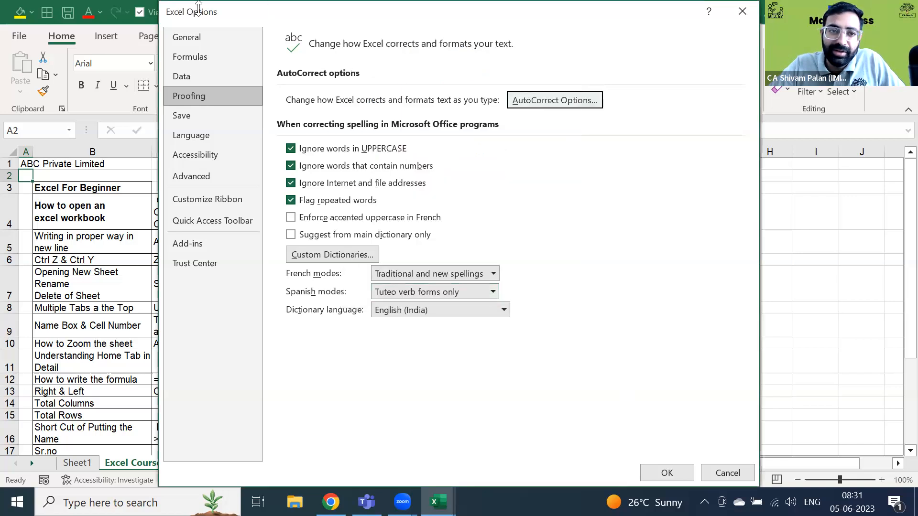
- Close Excel Options, enter PQR (expanding to PQR Private Limited) in E2 and Particulars in E3
drag(200, 16, 171, 63)
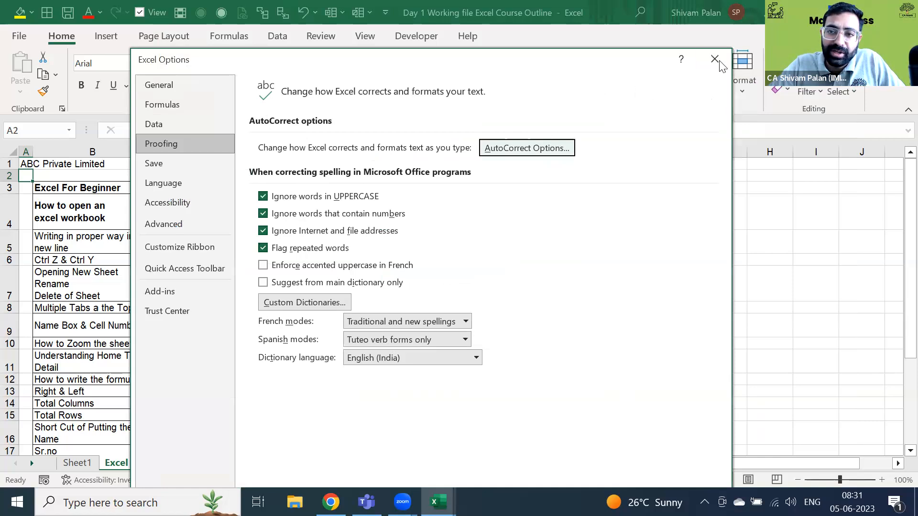
key(Escape)
click(457, 213)
key(Up)
key(Up)
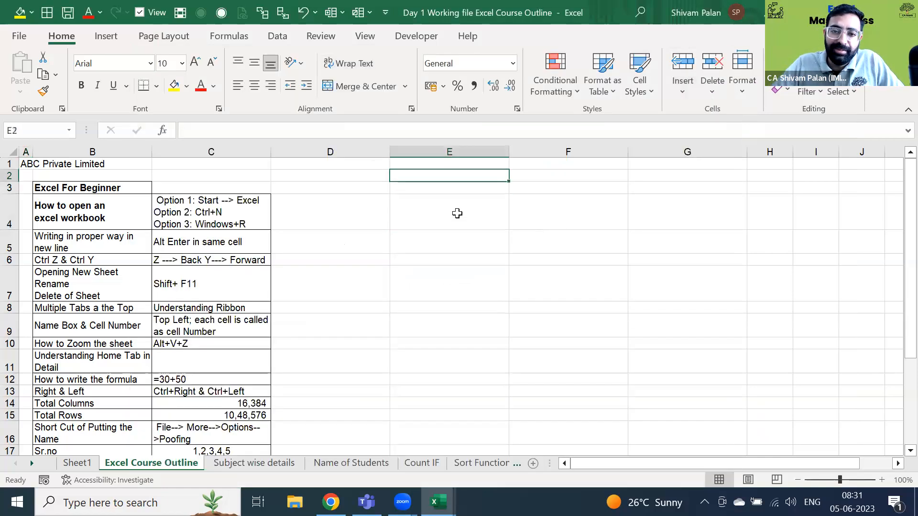
text(Pa)
key(BackSpace)
key(BackSpace)
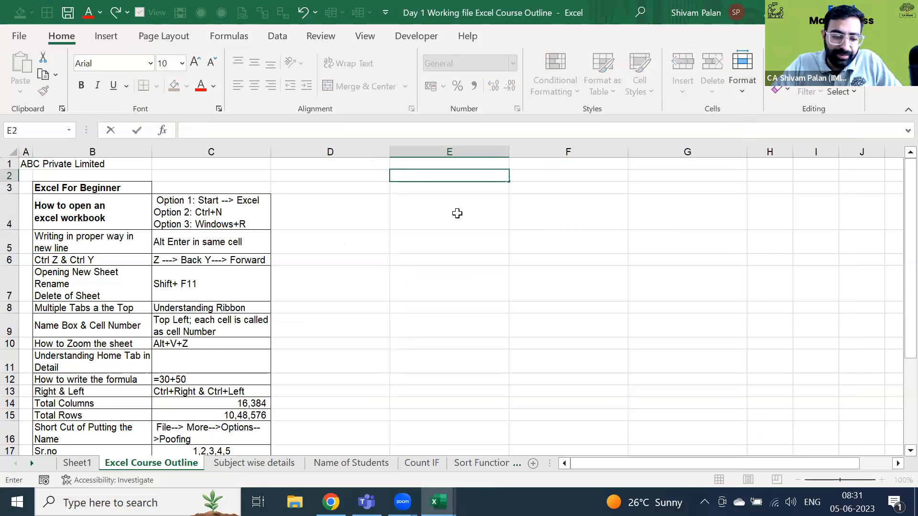
text(PQR Private Limited)
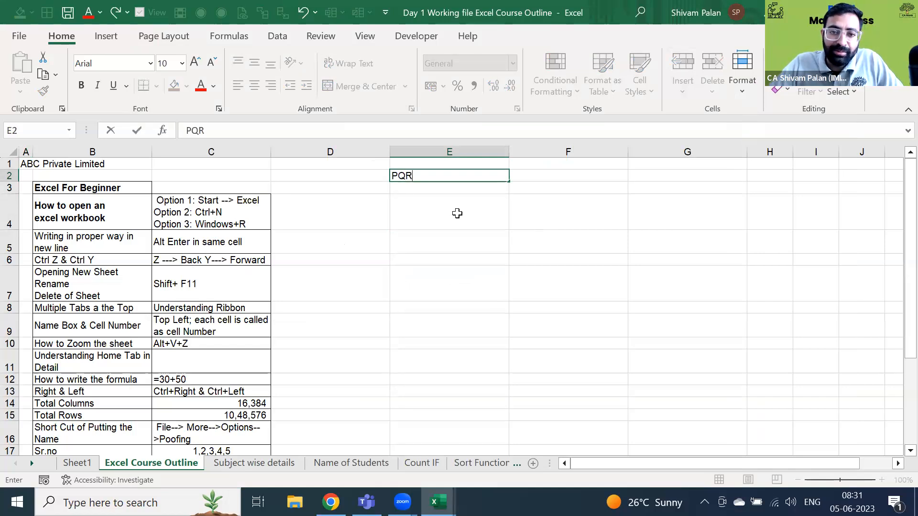
key(Return)
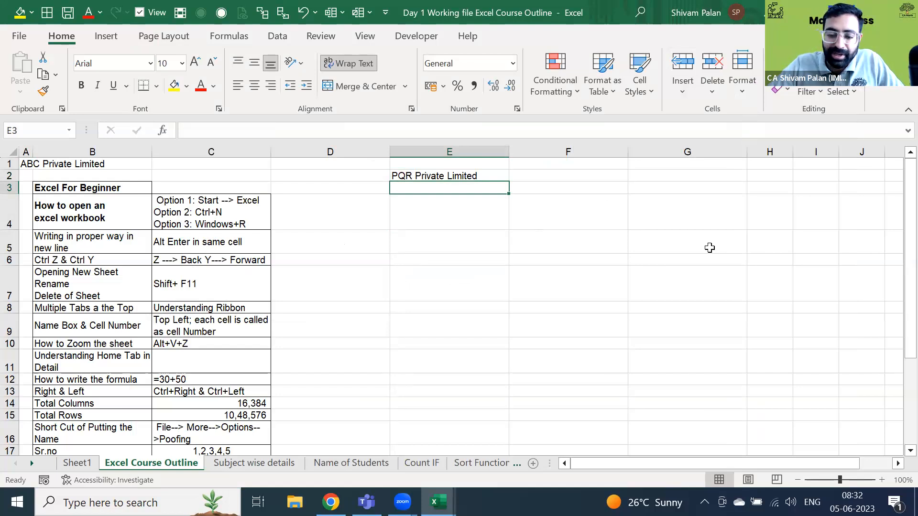
text(Particulars)
key(Return)
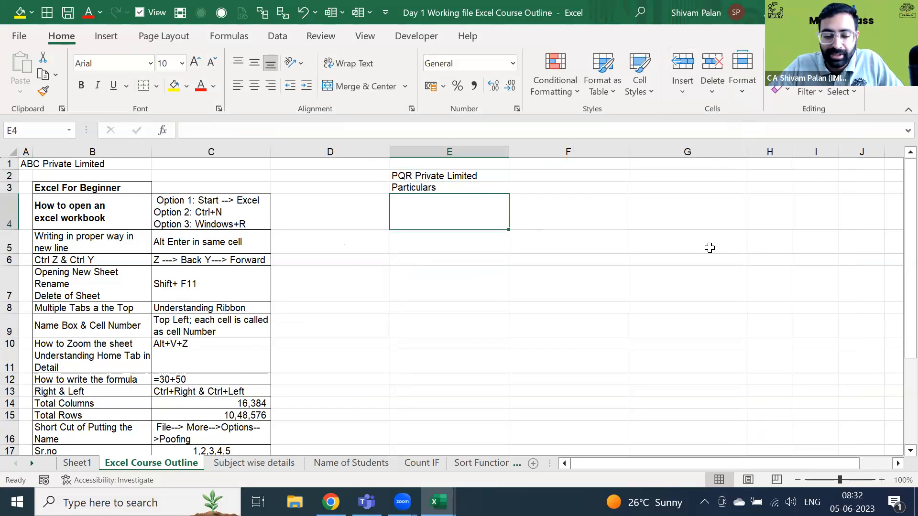
- Try entering ABC and then Abc in E4, clearing the cell each time
text(ABC)
key(Return)
key(Up)
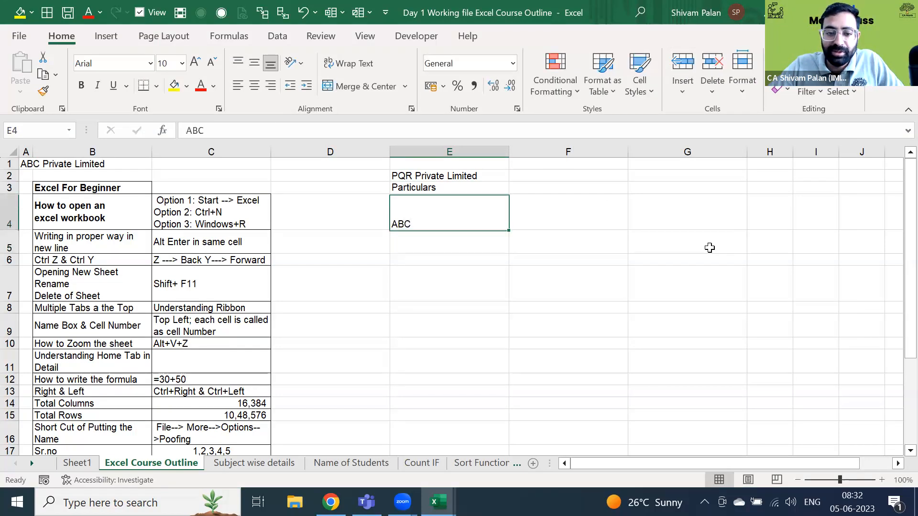
key(Delete)
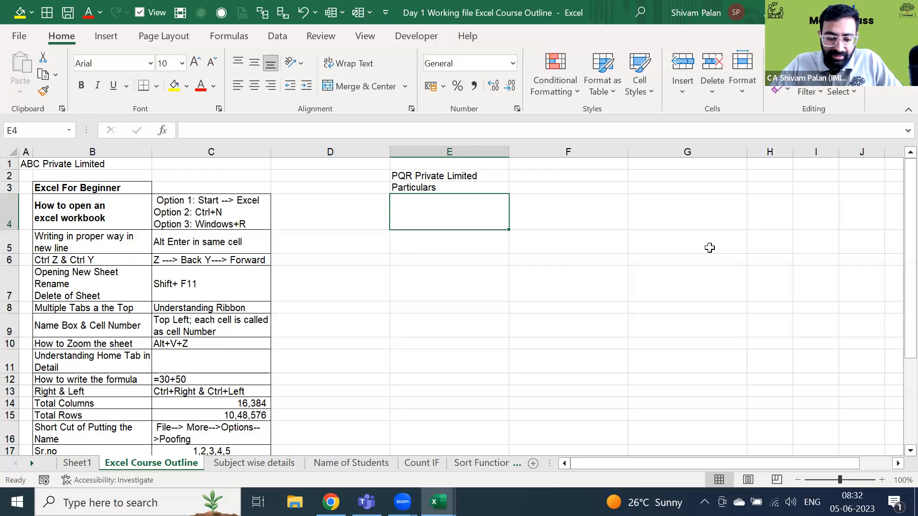
text(AB)
key(BackSpace)
text(bc)
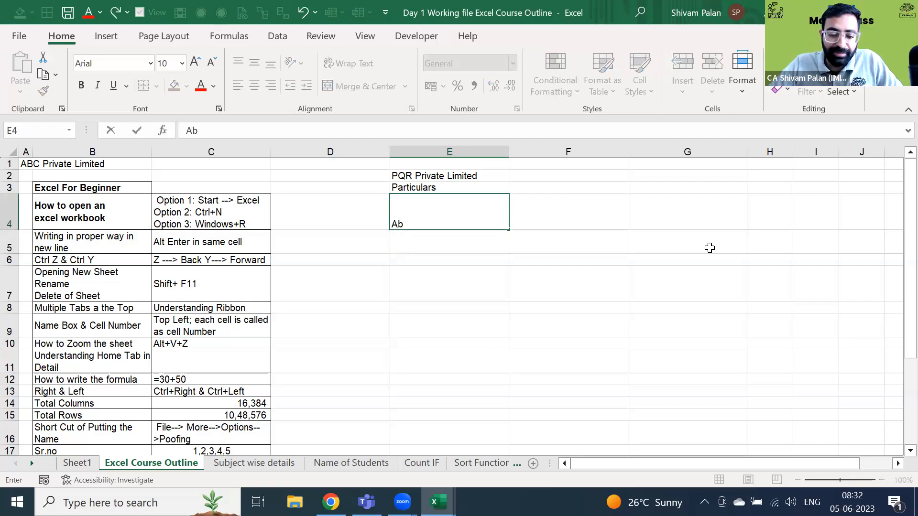
key(Return)
key(Up)
key(Delete)
- Select E2:E3 and clear the test entries
key(Up)
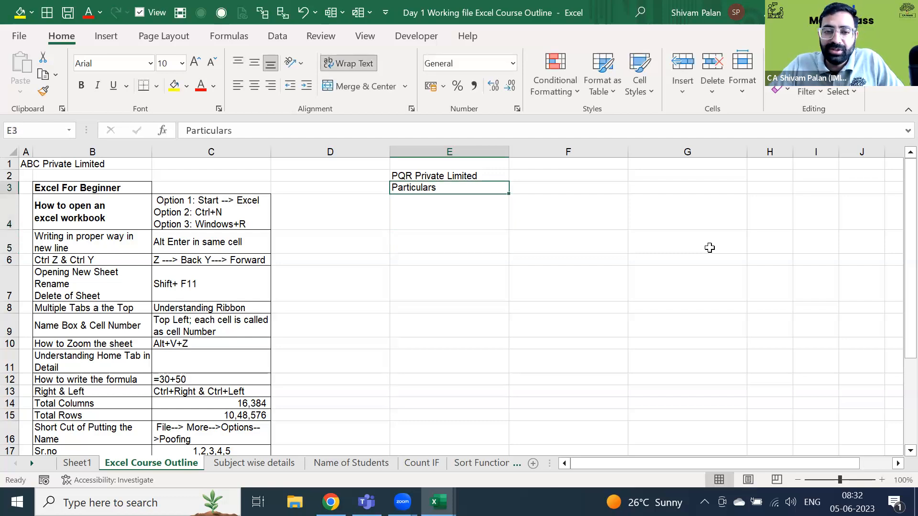
key(shift+Up)
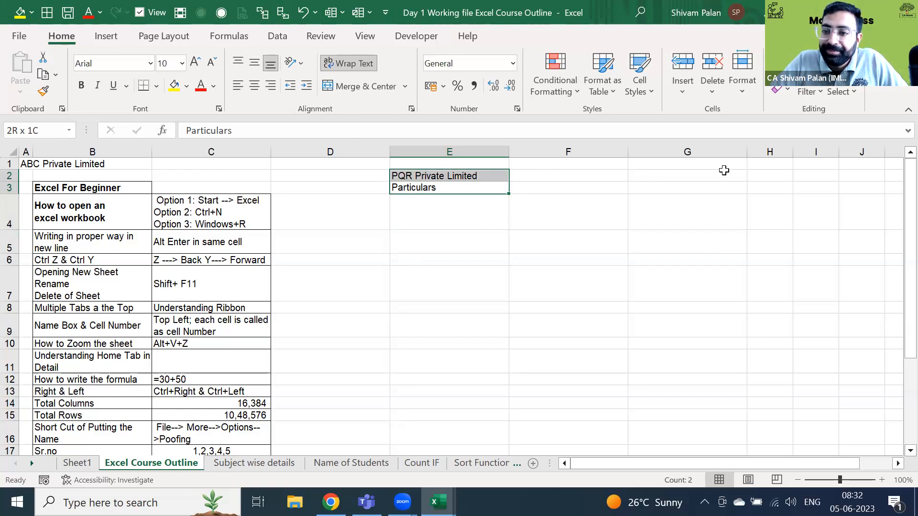
key(ctrl+v)
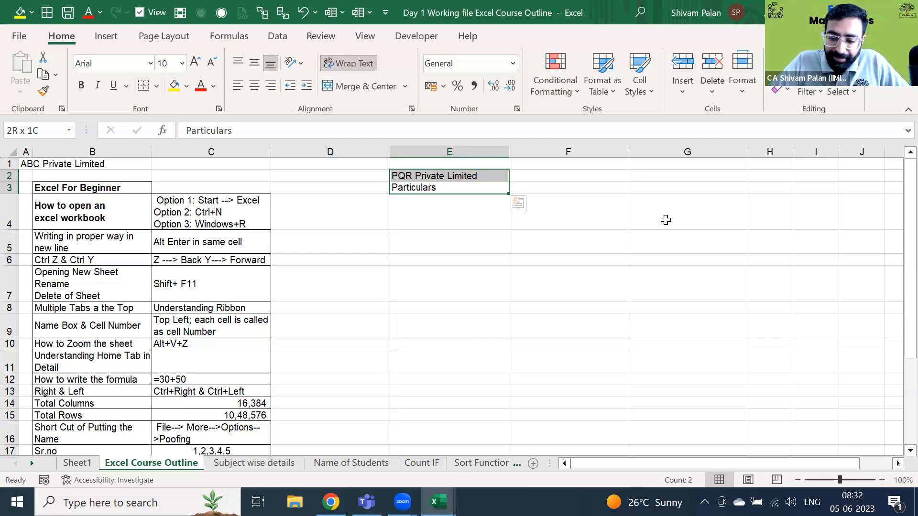
key(Delete)
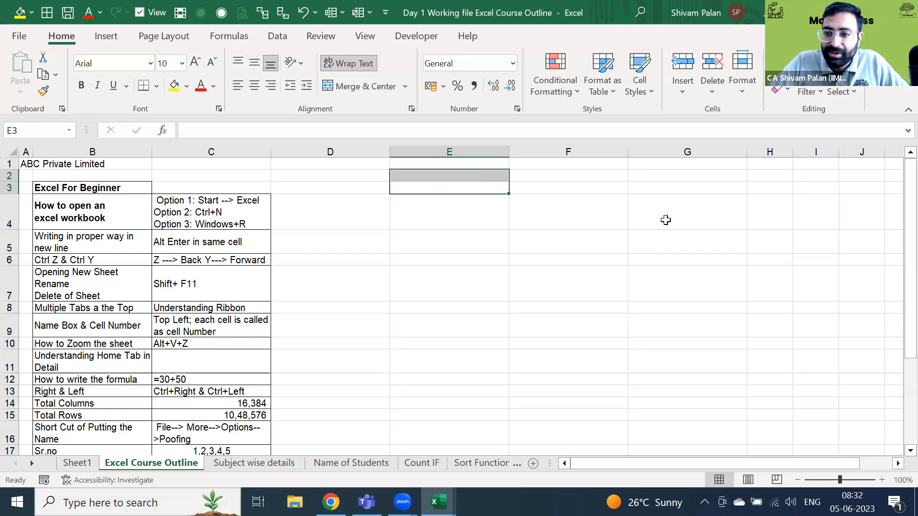
click(14, 35)
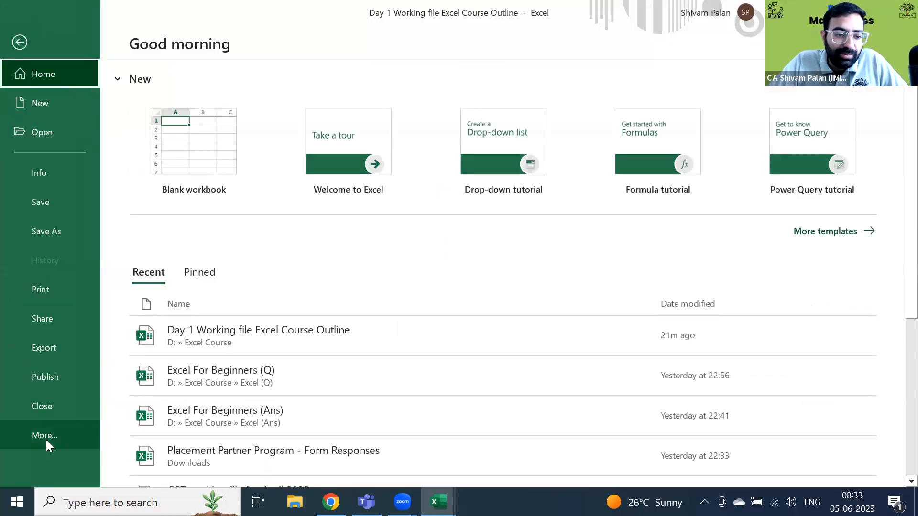
click(46, 440)
key(Escape)
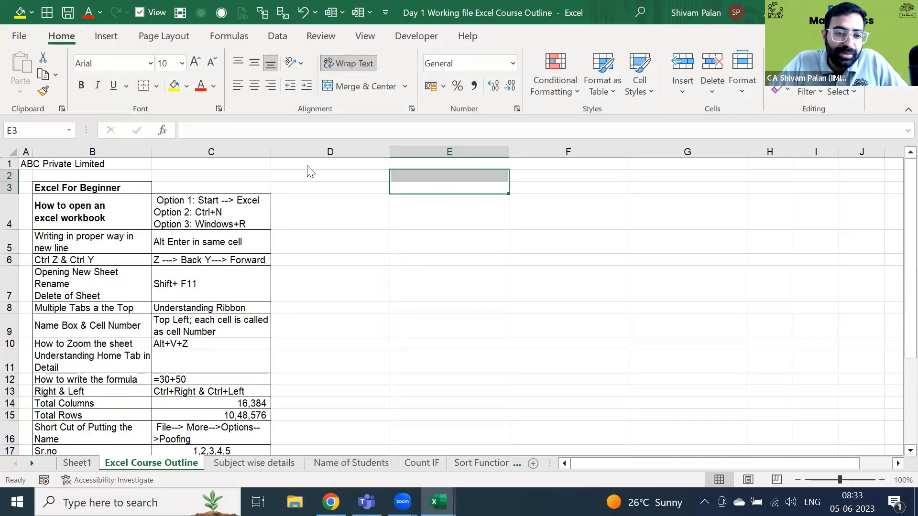
click(201, 95)
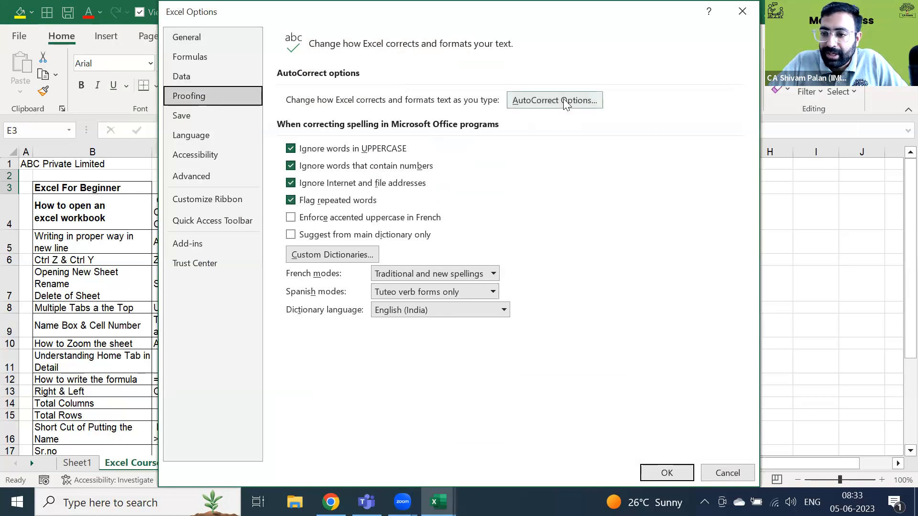
click(739, 14)
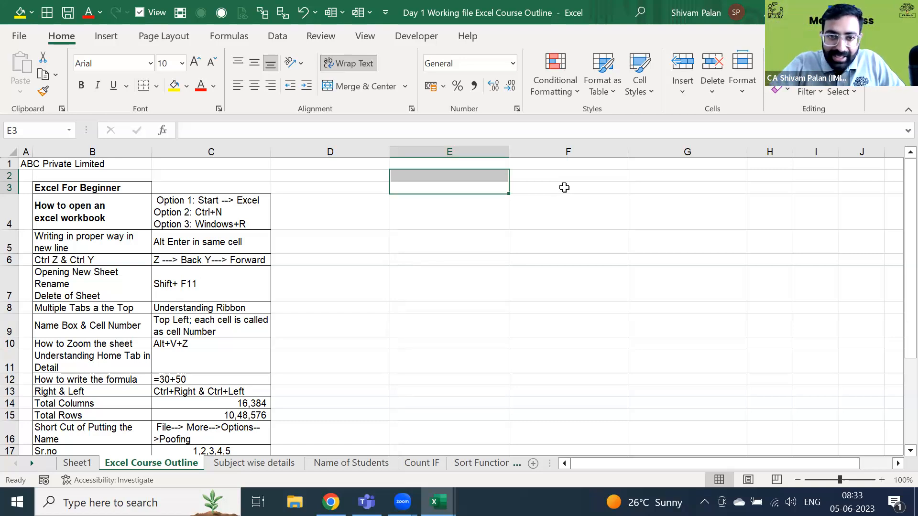
- Fill cell B3 with light gold from the Fill Color dropdown
key(Left)
key(Left)
key(Left)
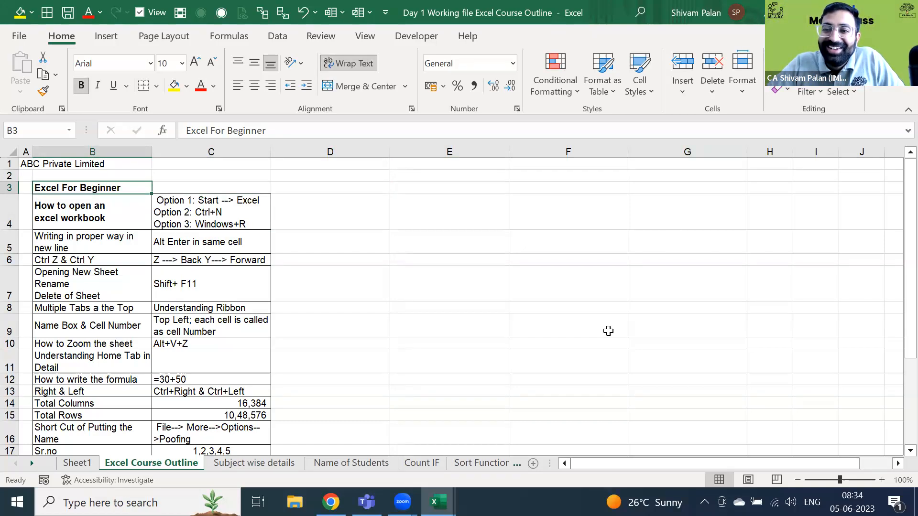
key(Left)
key(Right)
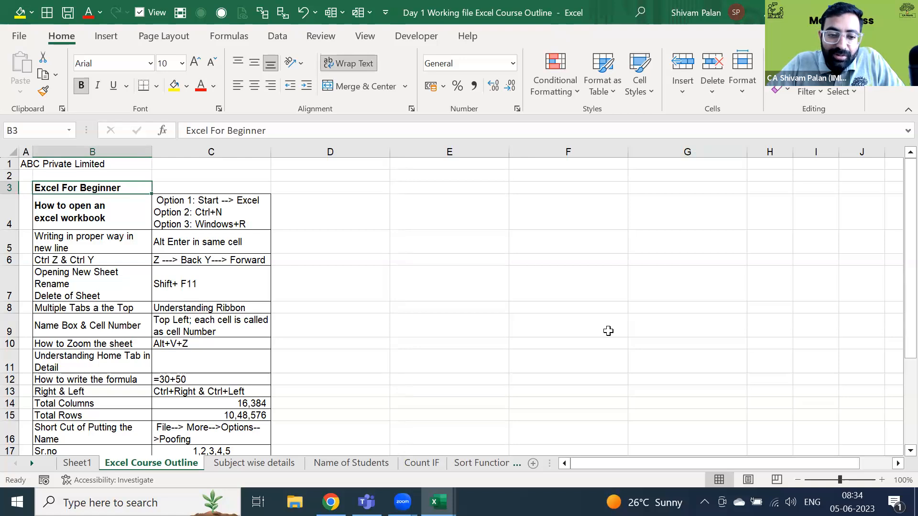
click(186, 86)
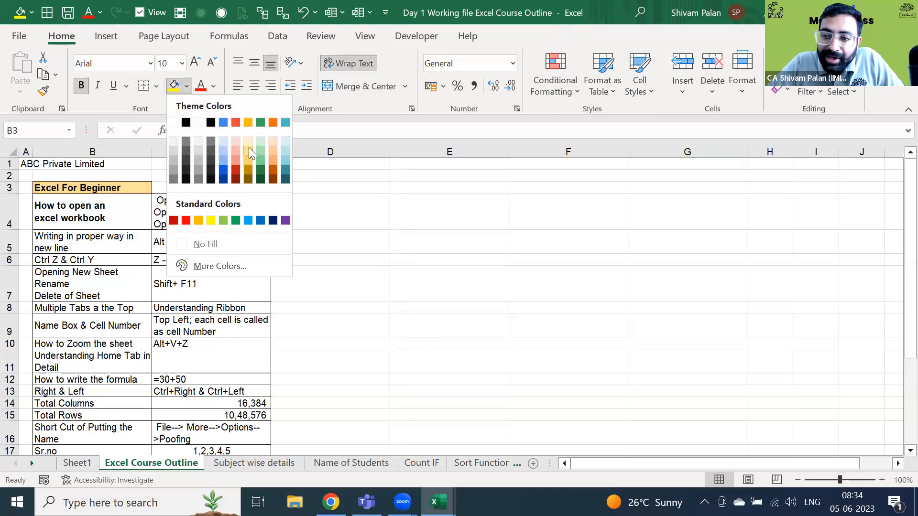
click(248, 148)
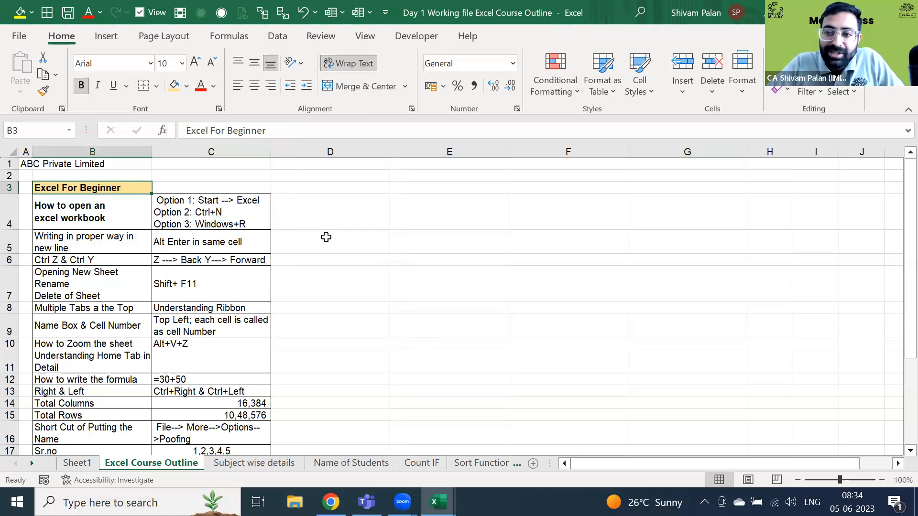
- Open and dismiss the toolbar customisation menu twice
right_click(176, 91)
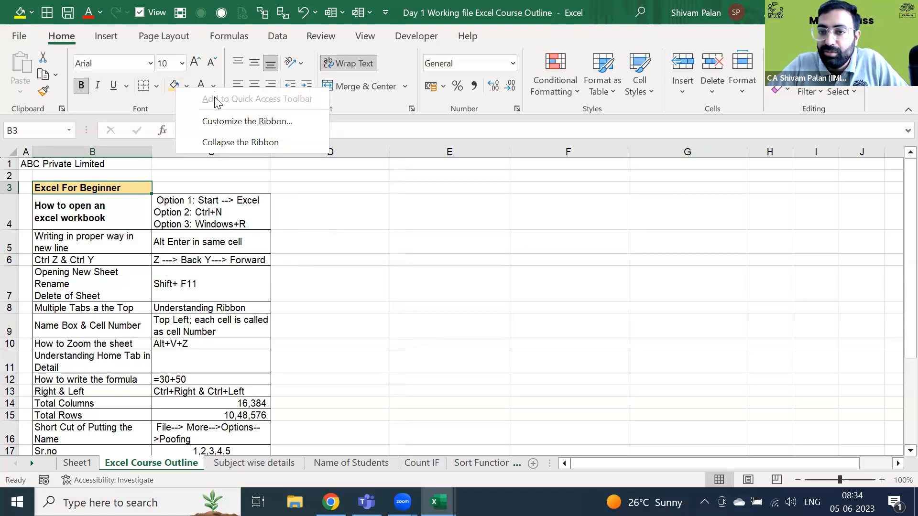
click(167, 103)
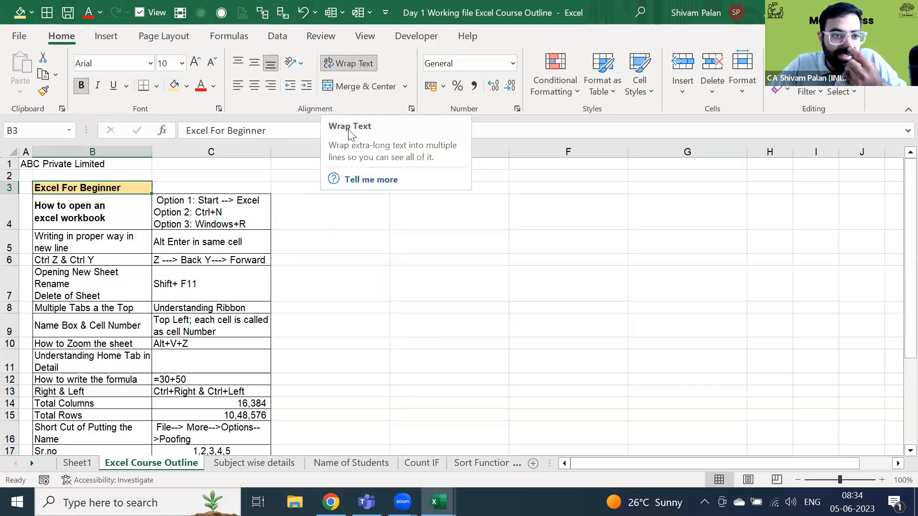
right_click(171, 87)
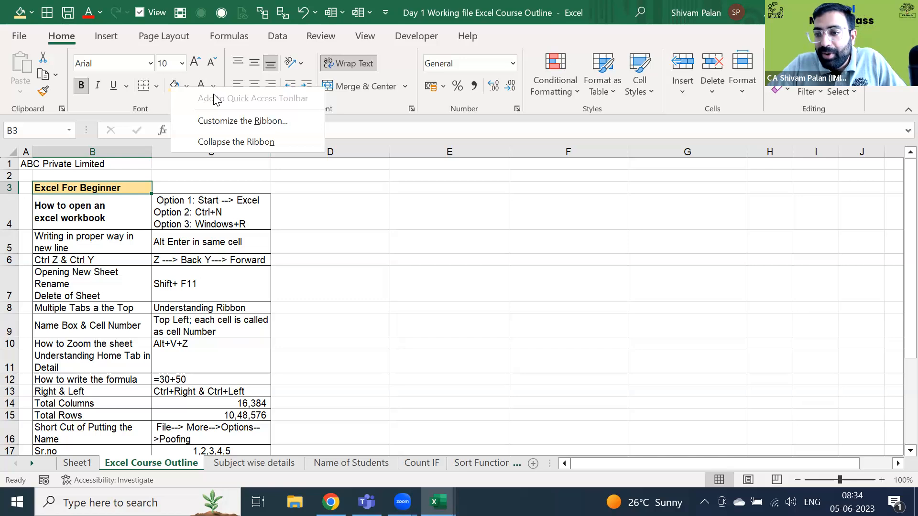
key(Escape)
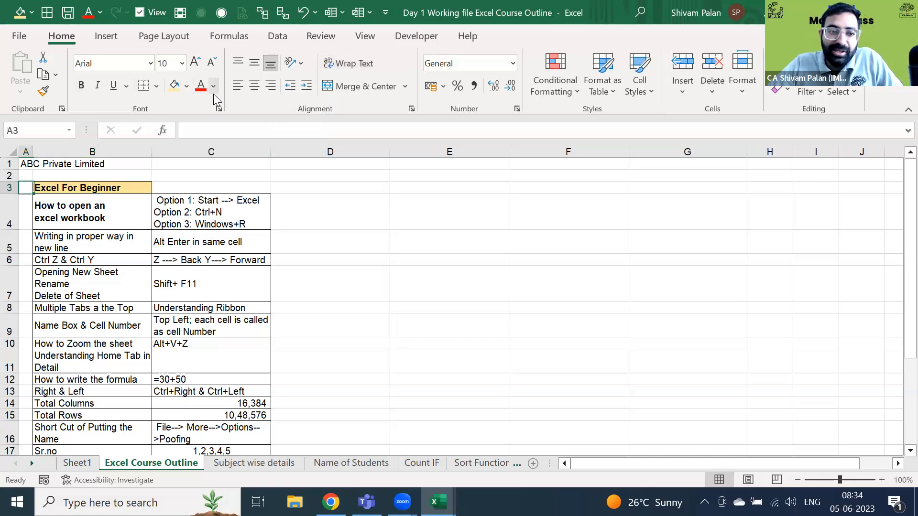
key(alt+h)
key(h)
key(n)
key(Right)
key(Left)
key(Right)
key(Right)
key(Right)
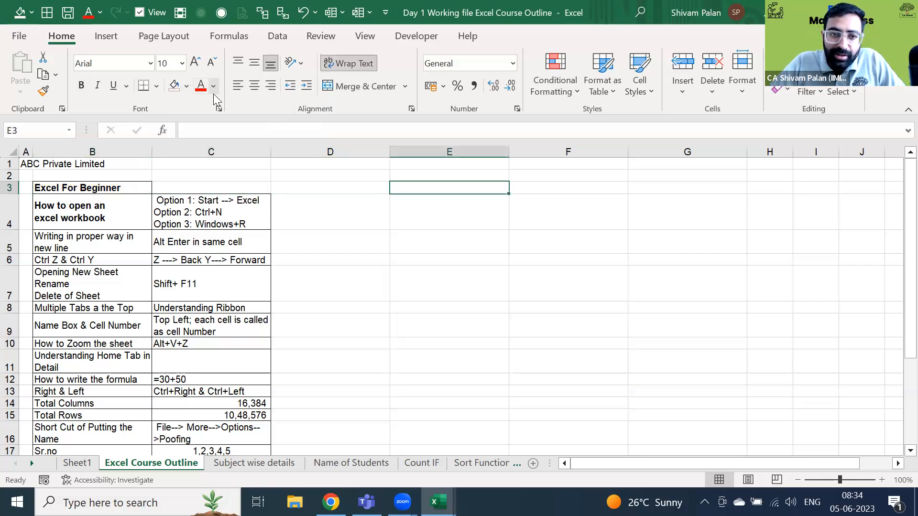
key(alt)
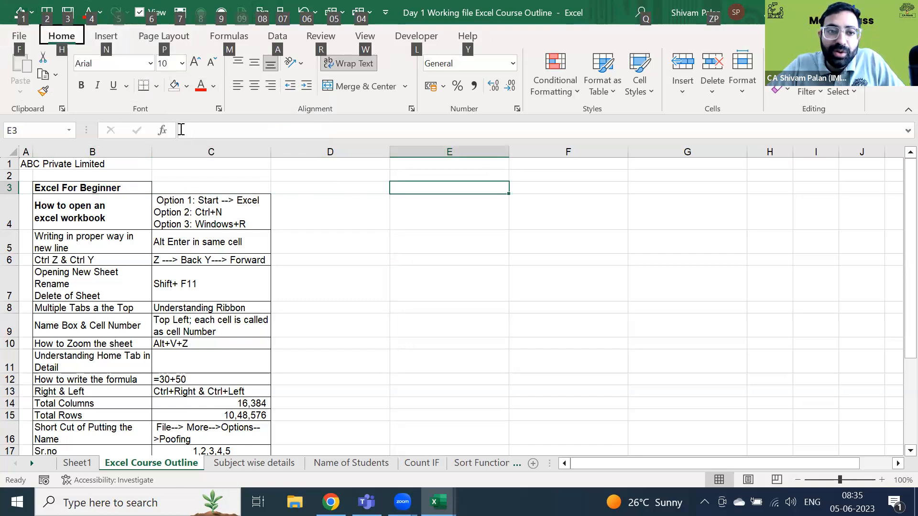
key(h)
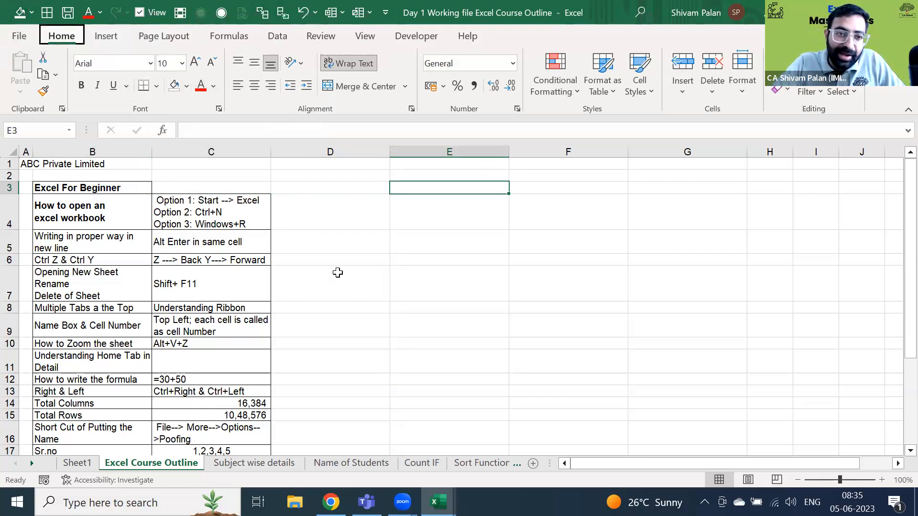
key(h)
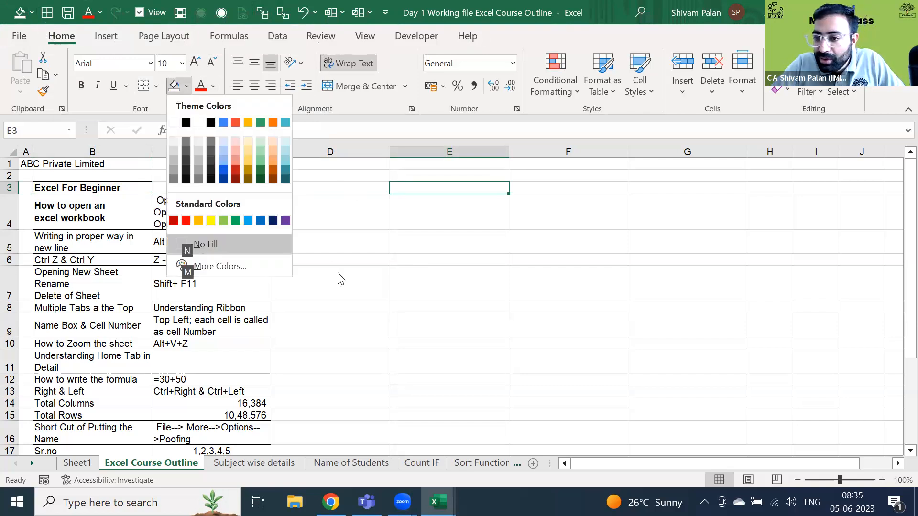
key(Escape)
key(alt+1)
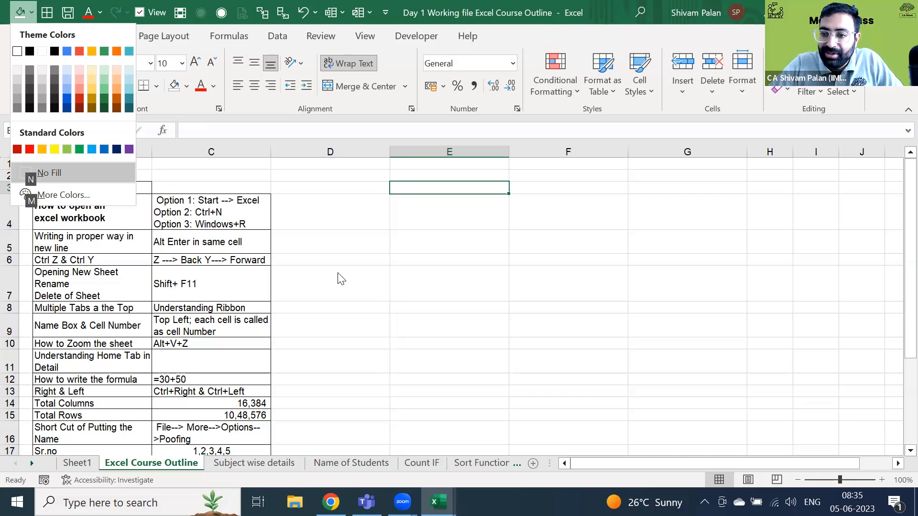
key(Escape)
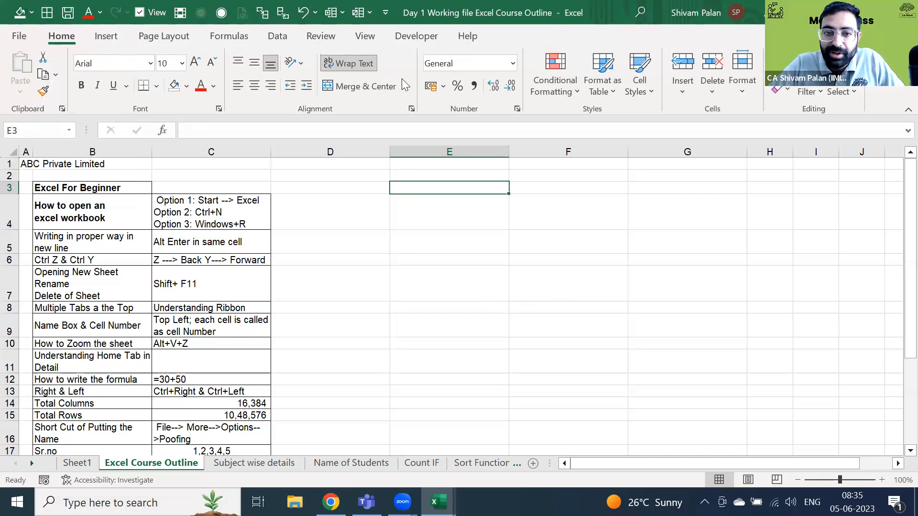
right_click(454, 87)
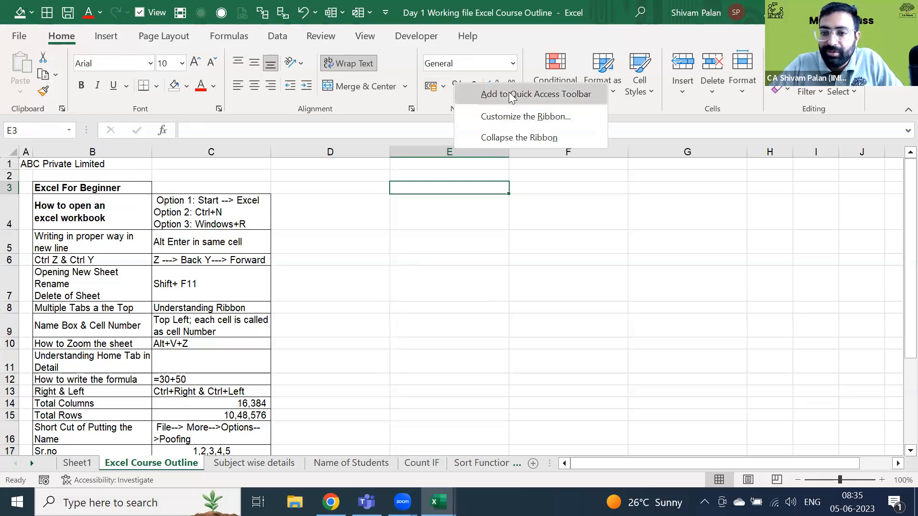
key(Escape)
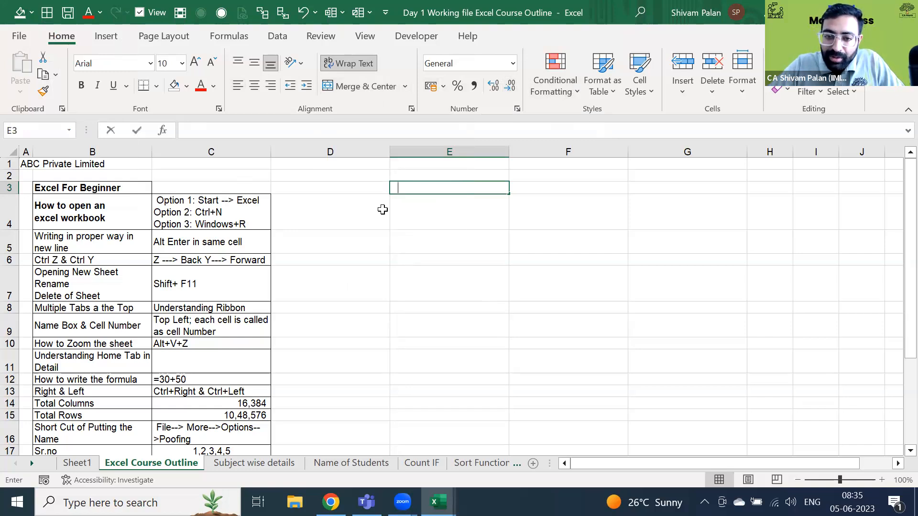
- Enter 'Particulars' in E3 and apply All Borders to E3:F6
text(Particulars)
key(Return)
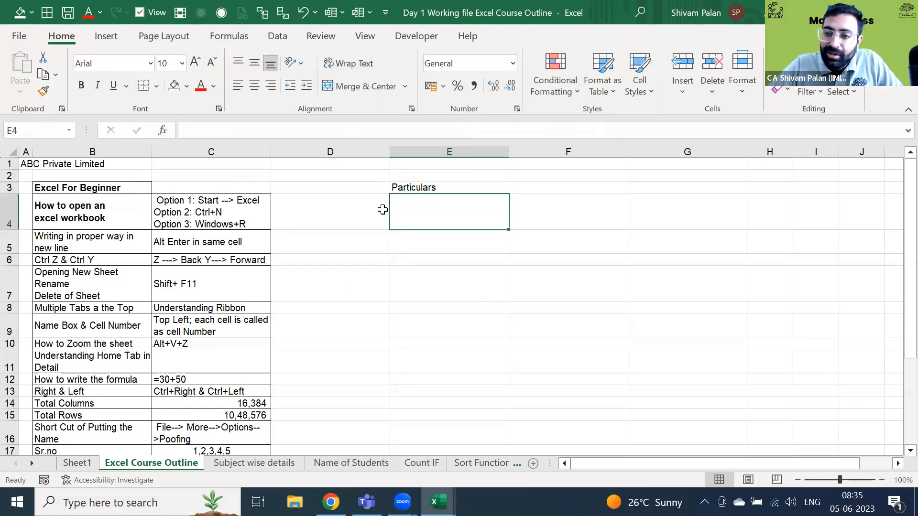
key(Up)
key(shift+Right)
key(shift+Down)
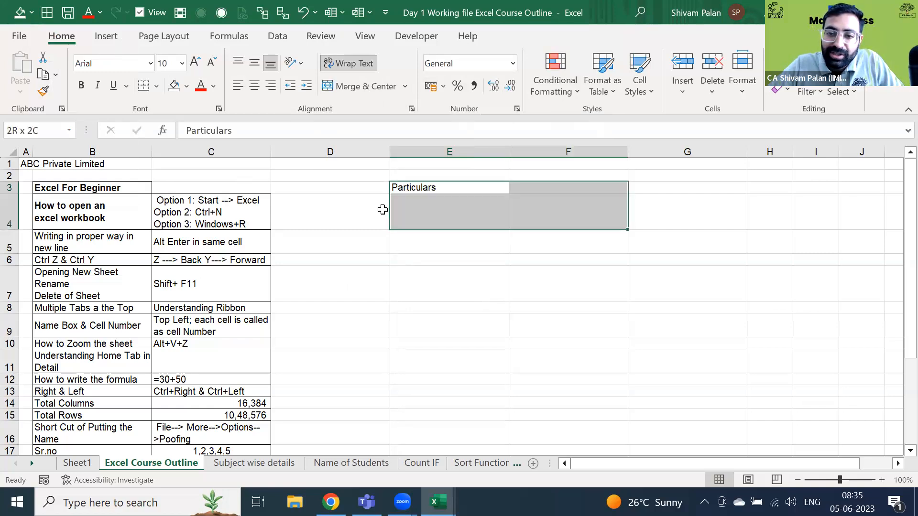
key(shift+Down)
key(shift+Down)
key(alt)
key(h)
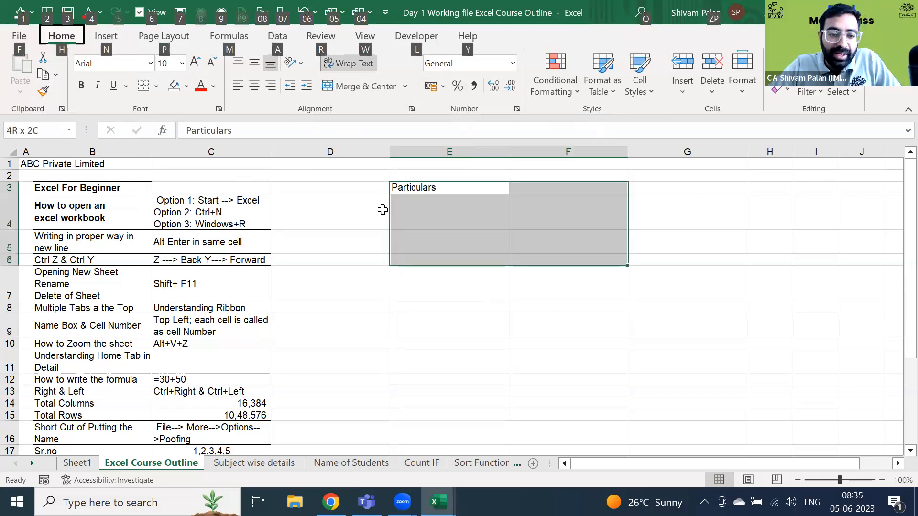
key(b)
key(a)
- Hide the sheet gridlines with Alt, W, V, G
key(alt)
key(w)
key(v)
key(g)
key(Left)
key(Right)
- Fill header row E3:F3 light gold, and make Particulars bold and centred
key(shift+Right)
key(shift+Right)
key(shift+Left)
key(alt+1)
key(Left)
key(Up)
key(Up)
key(Up)
key(Up)
key(Up)
key(Left)
key(Left)
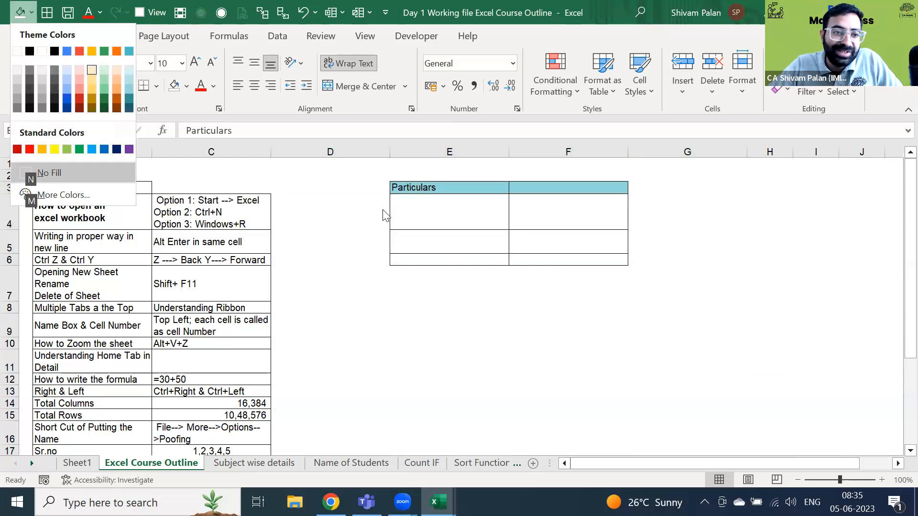
key(Left)
key(Return)
key(ctrl+b)
key(alt+h)
key(a)
key(c)
- Select the table range E3:F7, then return to cell E3
key(Down)
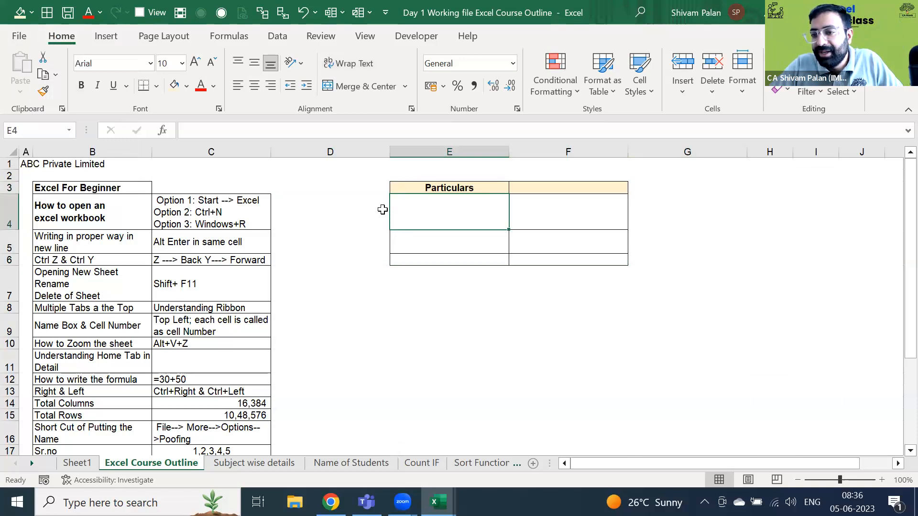
key(Up)
key(shift+Right)
key(shift+Down)
key(shift+Down)
key(shift+Down)
key(shift+Down)
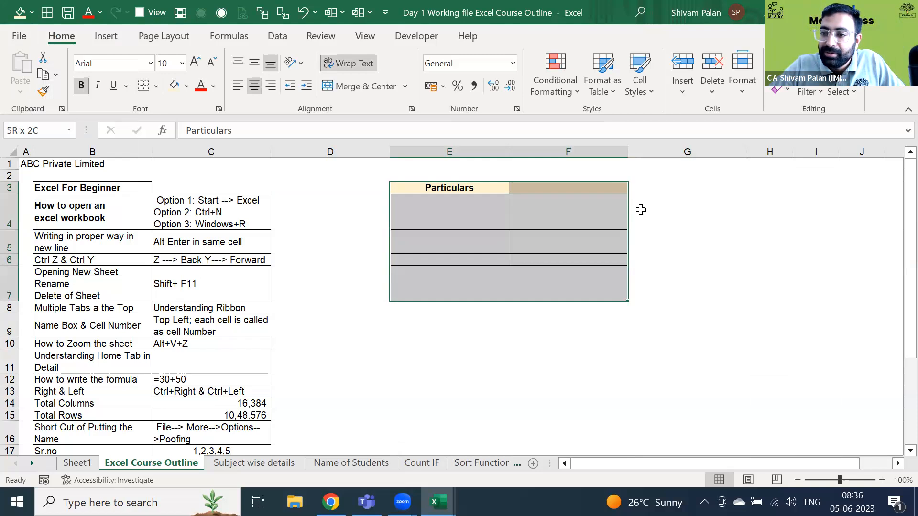
key(Right)
key(Right)
key(Left)
key(Left)
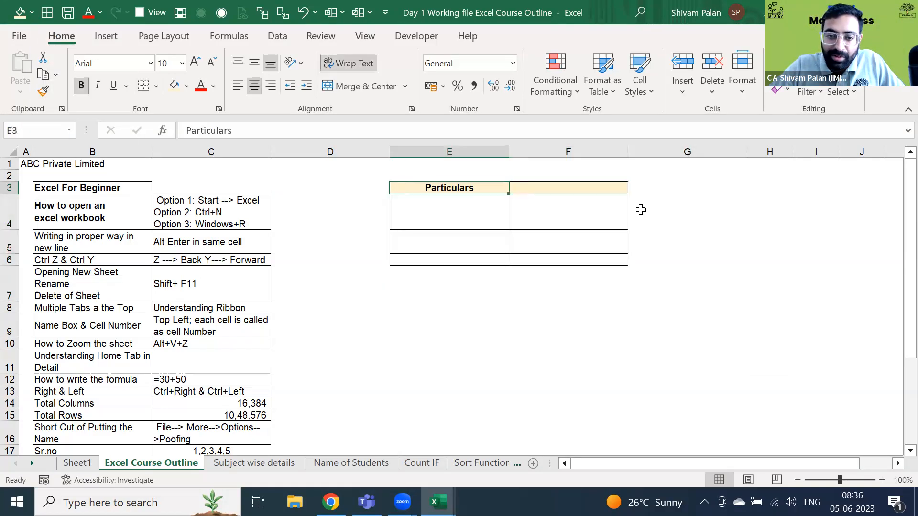
key(shift+Right)
key(shift+Down)
key(shift+Down)
key(shift+Down)
key(shift+Down)
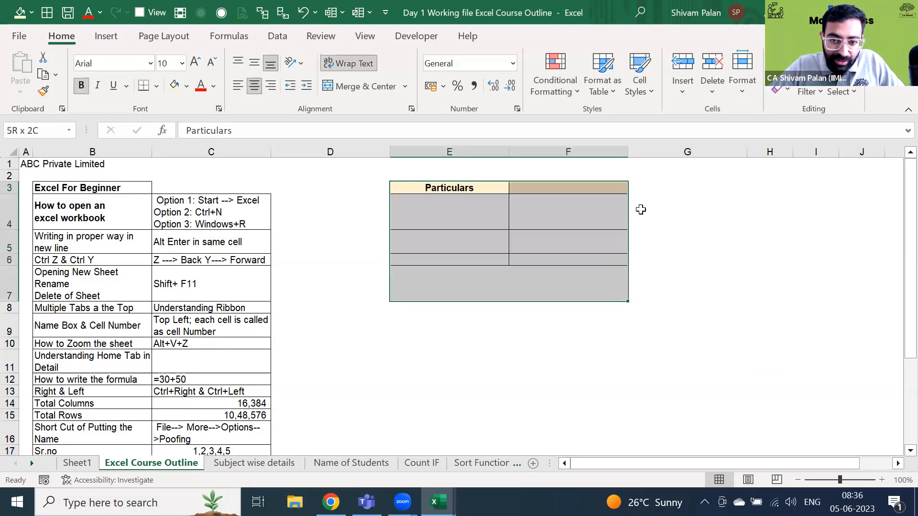
key(Left)
key(Right)
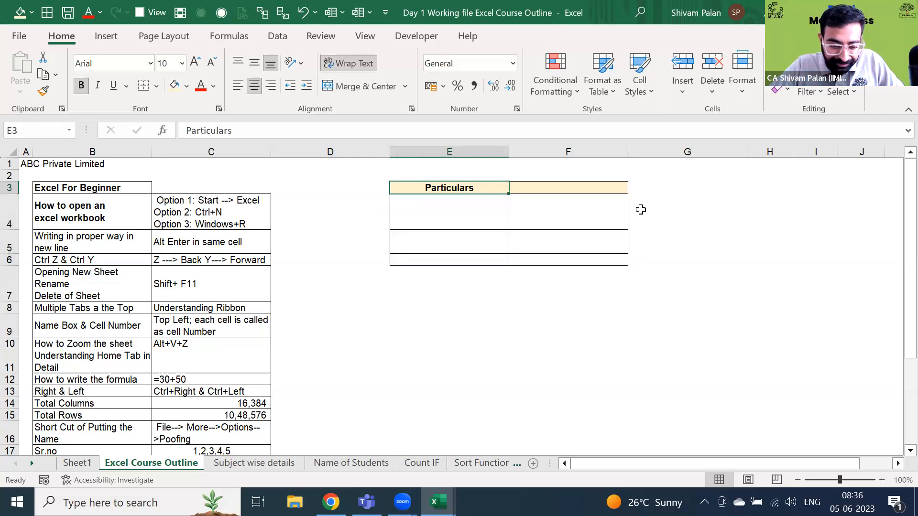
- Undo the Particulars heading and its formatting, then select block E2:F8
key(ctrl+z)
key(Up)
key(shift+Right)
key(shift+Down)
key(shift+Down)
key(shift+Down)
key(shift+Down)
key(shift+Down)
key(shift+Down)
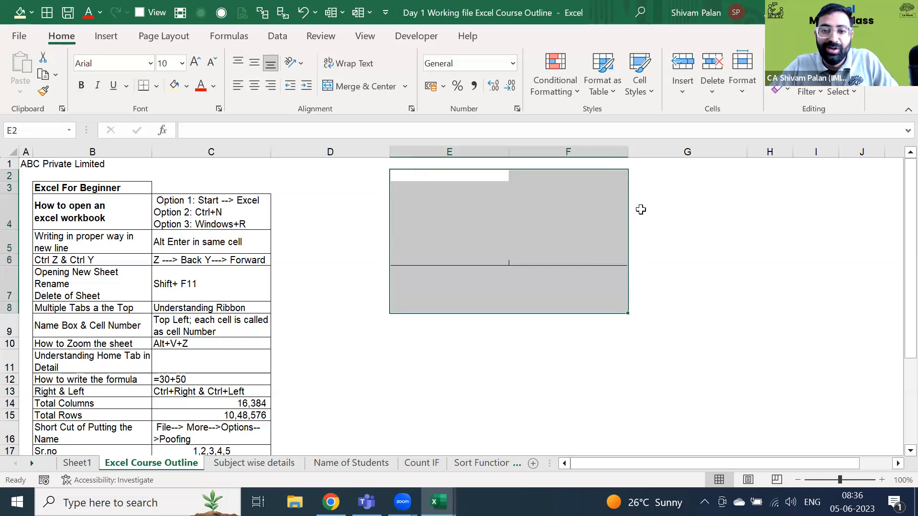
key(Down)
key(Down)
text(Particulars)
key(Return)
key(Up)
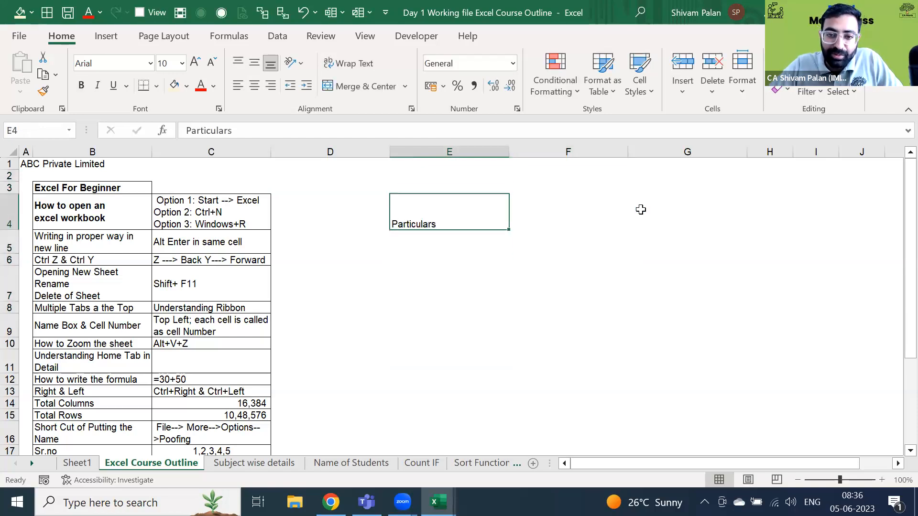
key(ctrl+shift+c)
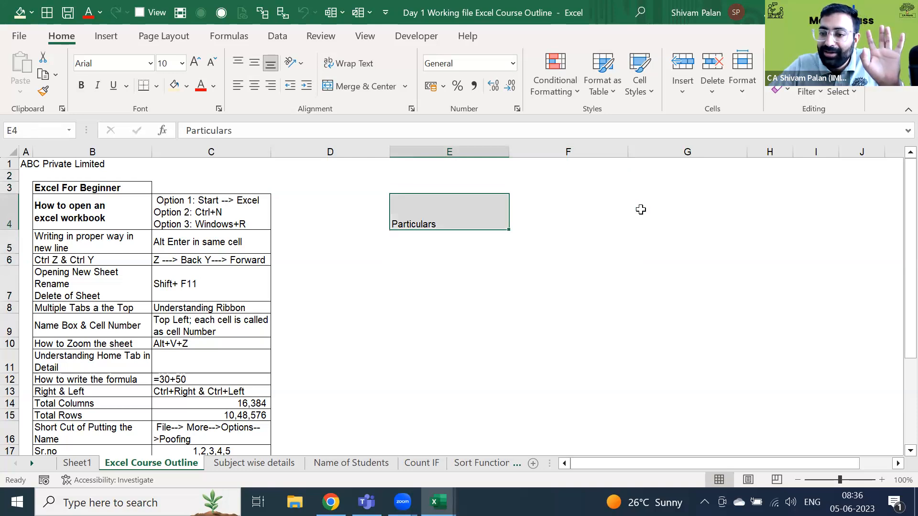
key(Delete)
text(Particulars)
key(Return)
key(Up)
key(ctrl+shift+c)
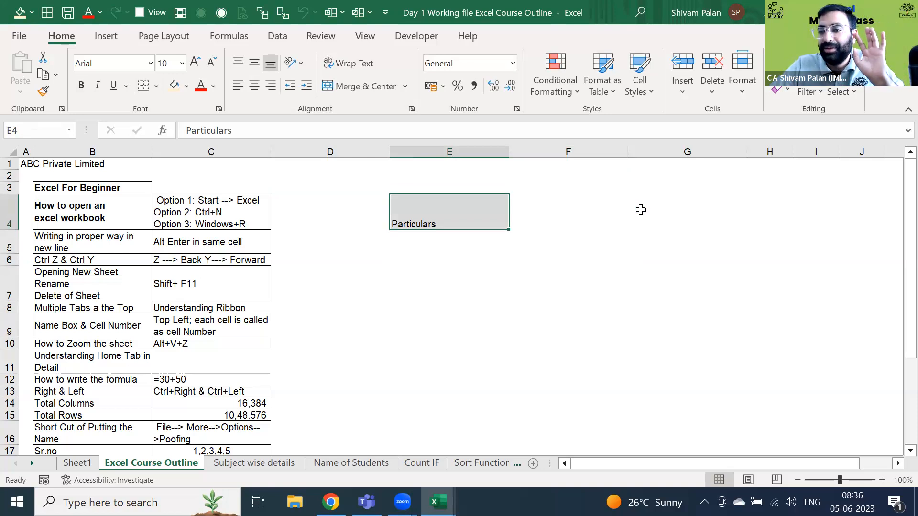
key(Down)
key(Right)
key(Down)
key(Up)
key(Left)
key(Up)
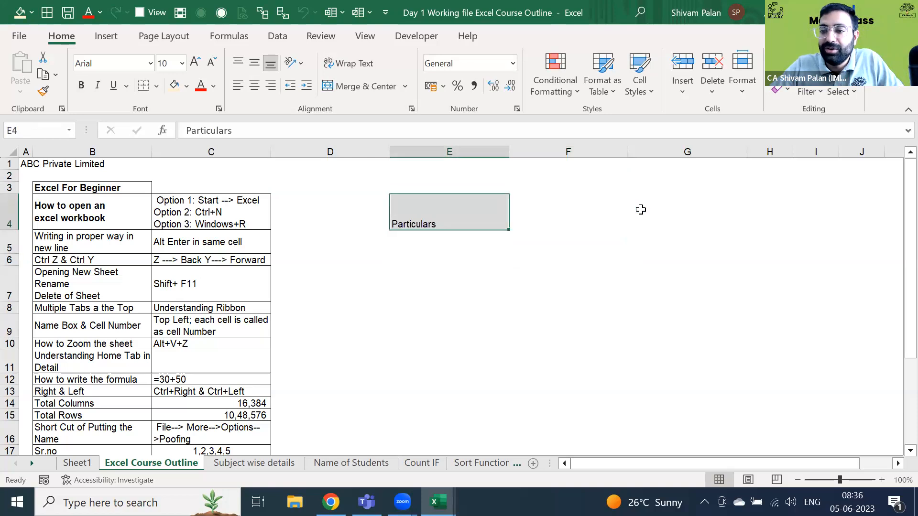
key(Delete)
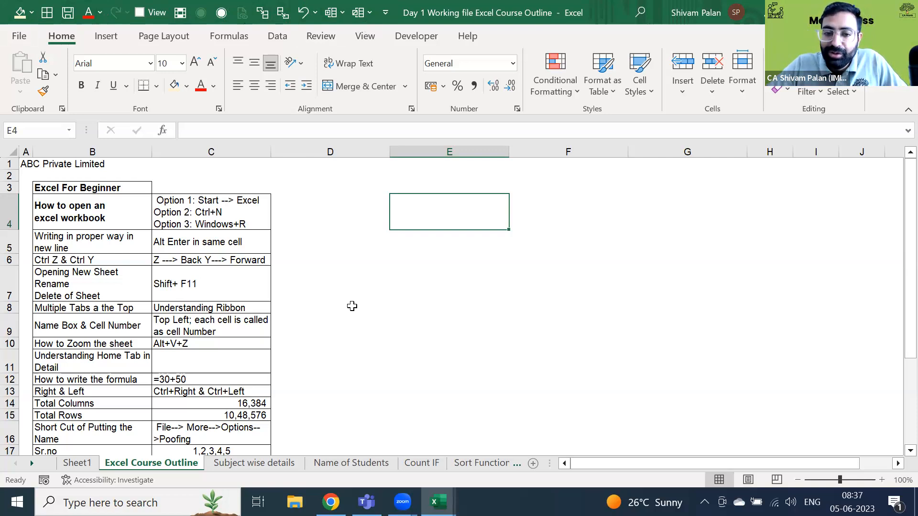
- Enter =50+30 in E4 to show 80, then add an apostrophe so it stays plain text
text(=)
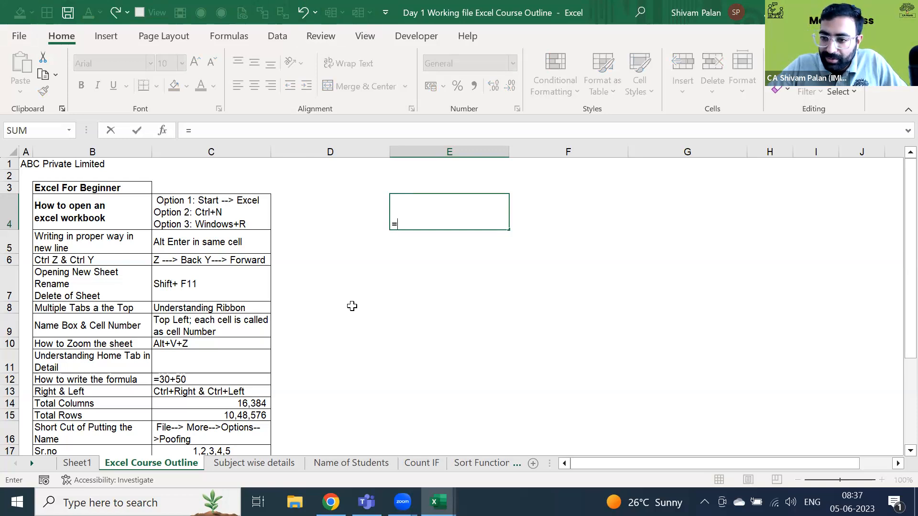
text(50)
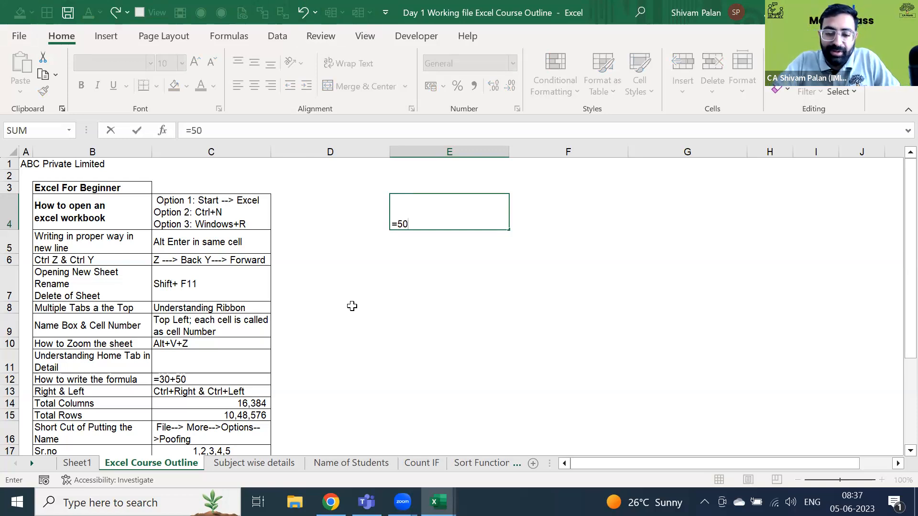
text(+30)
key(Return)
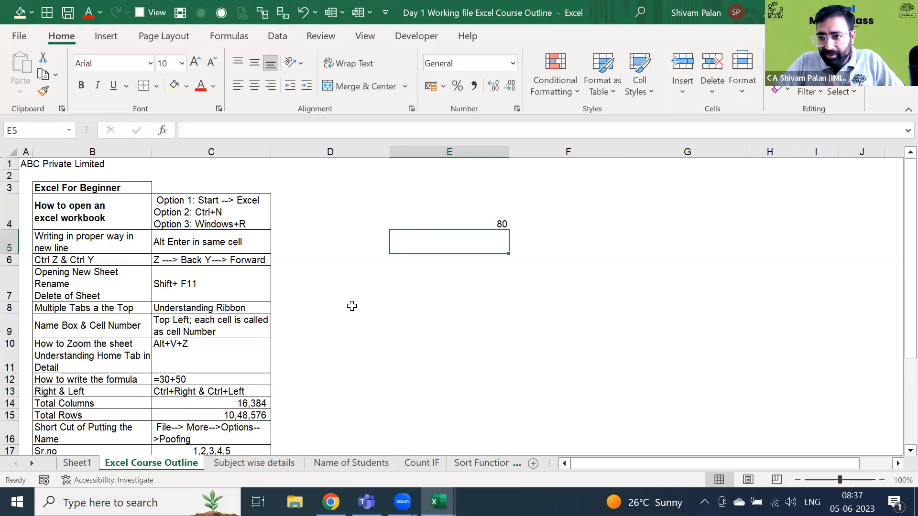
key(Up)
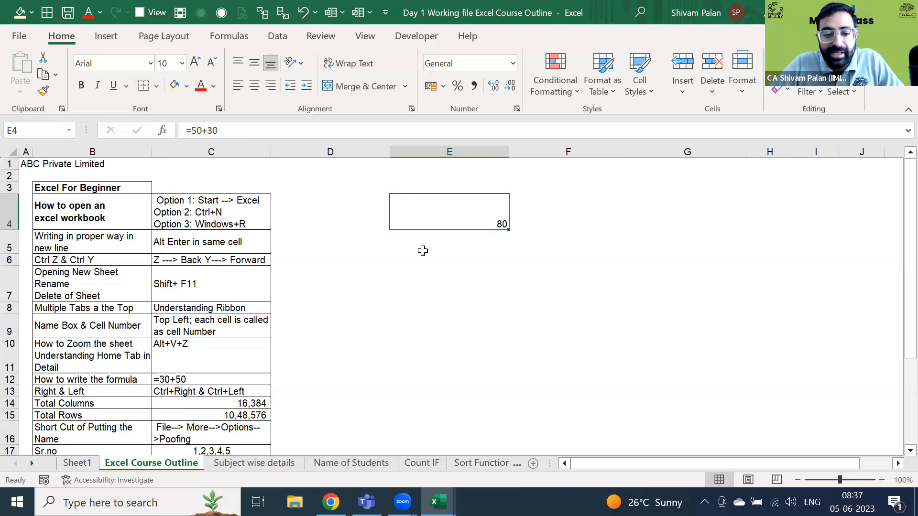
key(F2)
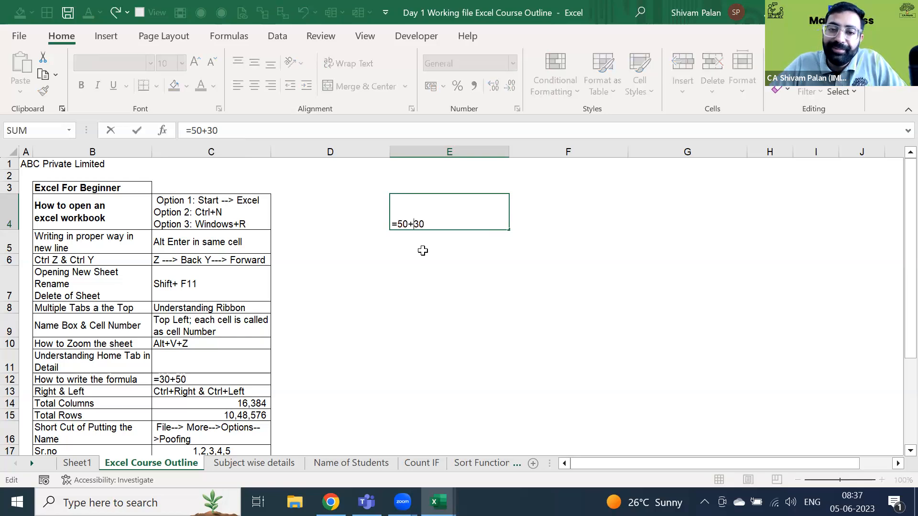
key(Left)
key(Left)
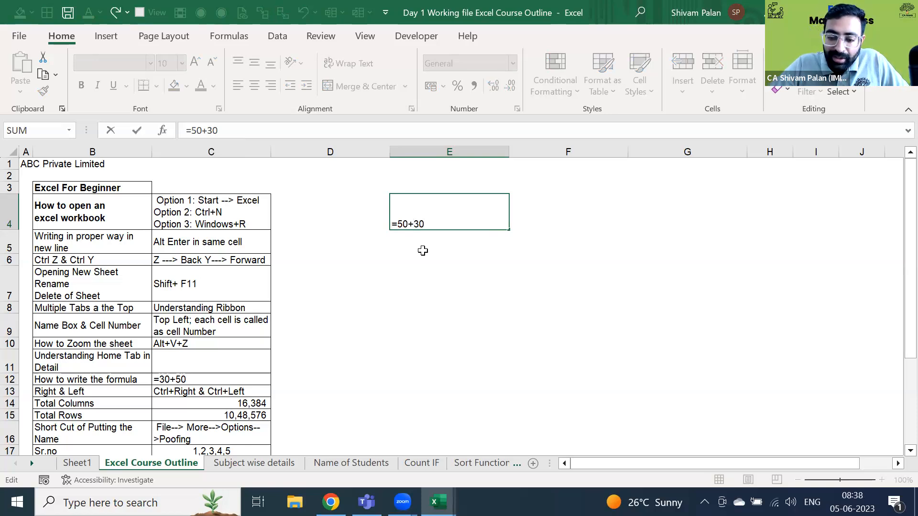
text(')
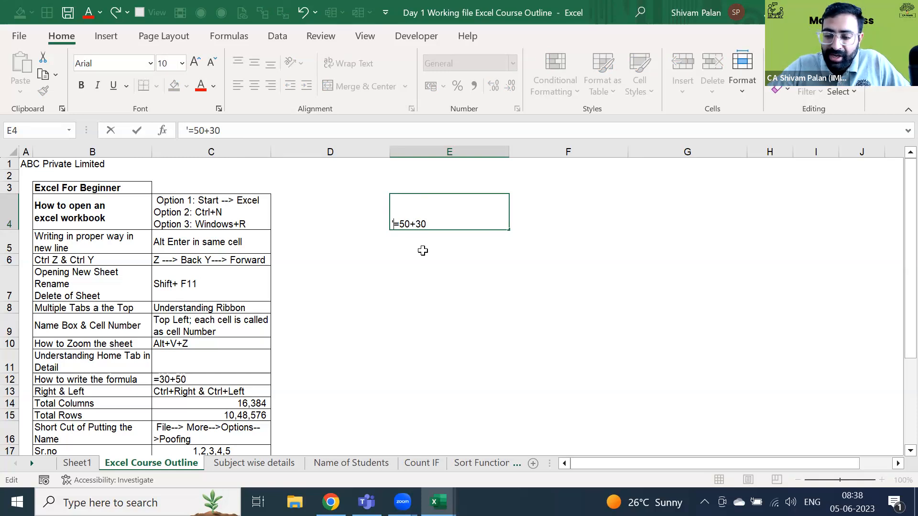
key(Return)
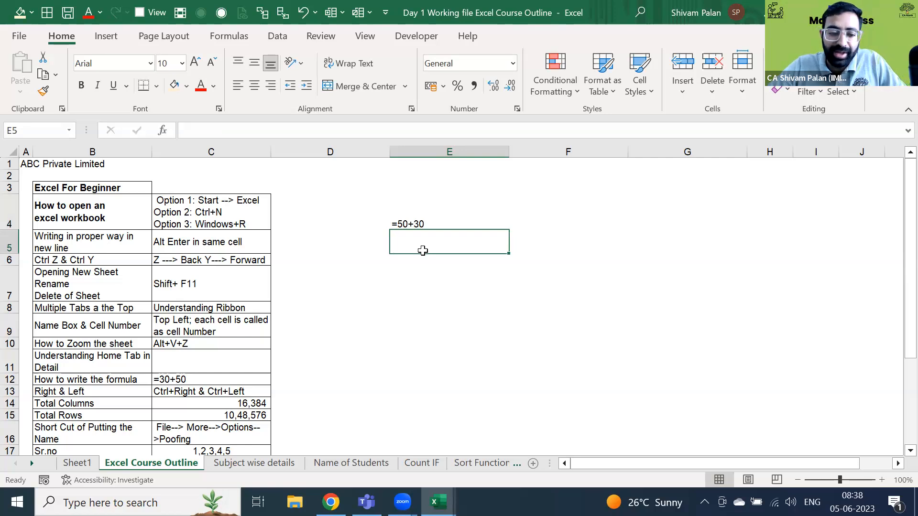
- Add a second line with a person's name to E4 via Alt+Enter, then delete E4's contents
key(Up)
key(F2)
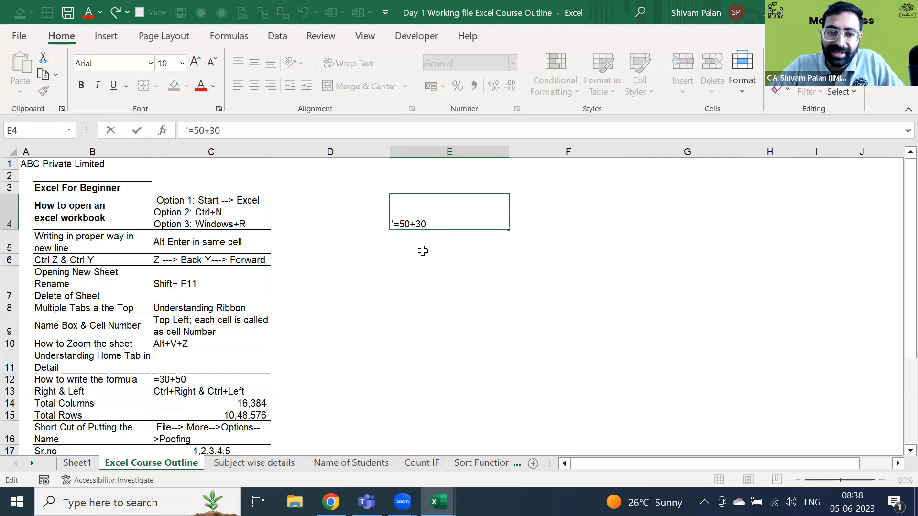
key(alt+Return)
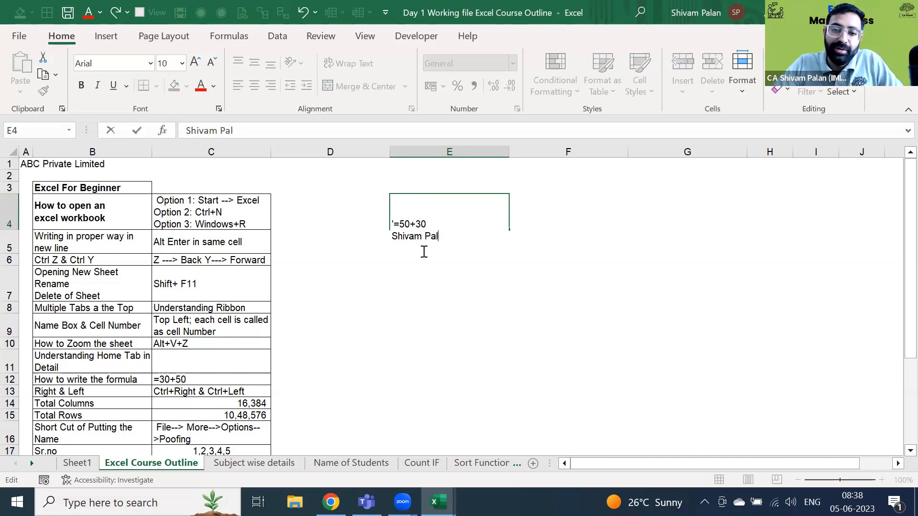
text(an)
key(Return)
key(Up)
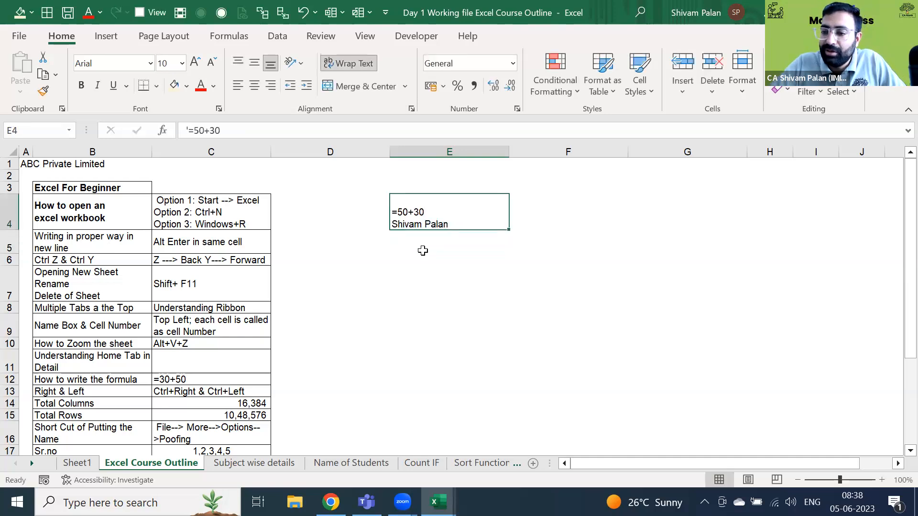
key(Delete)
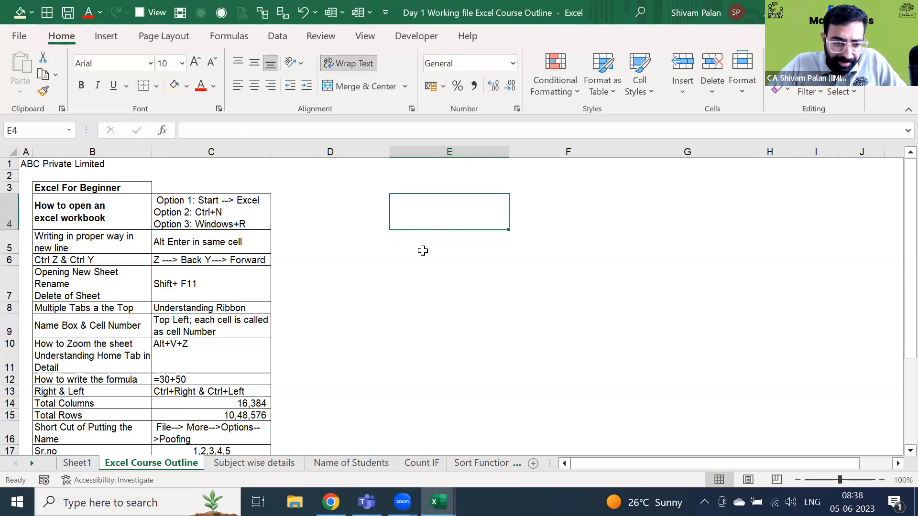
key(Up)
key(Up)
key(Up)
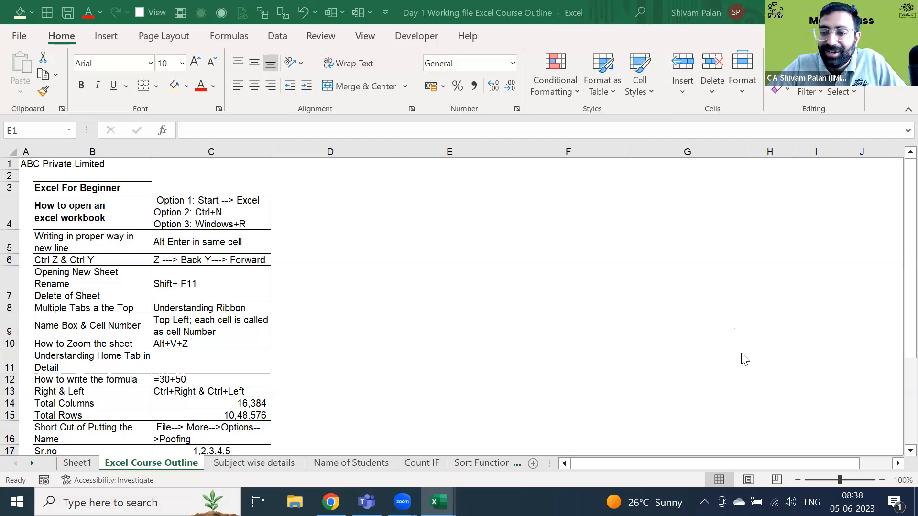
- Flip between Sheet1 and the Excel Course Outline sheet with Ctrl+PageUp/PageDown
click(656, 280)
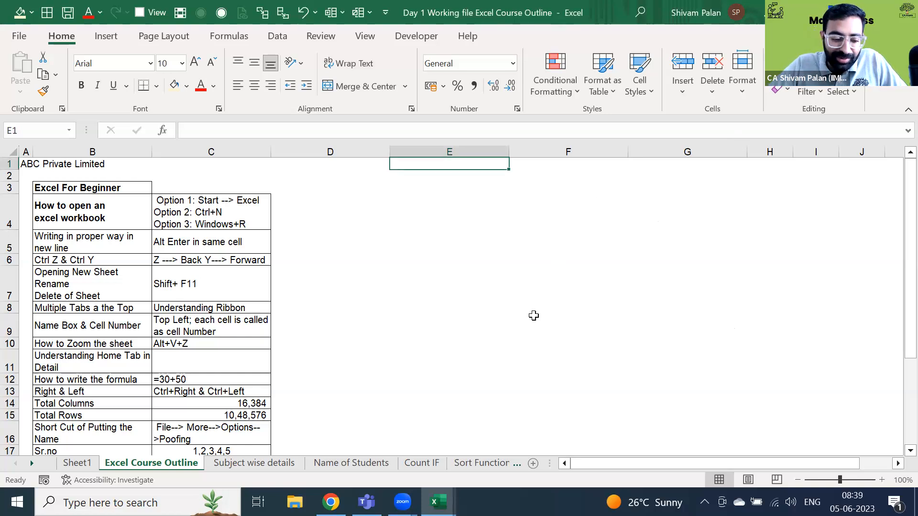
key(ctrl+Page_Down)
key(ctrl+Page_Up)
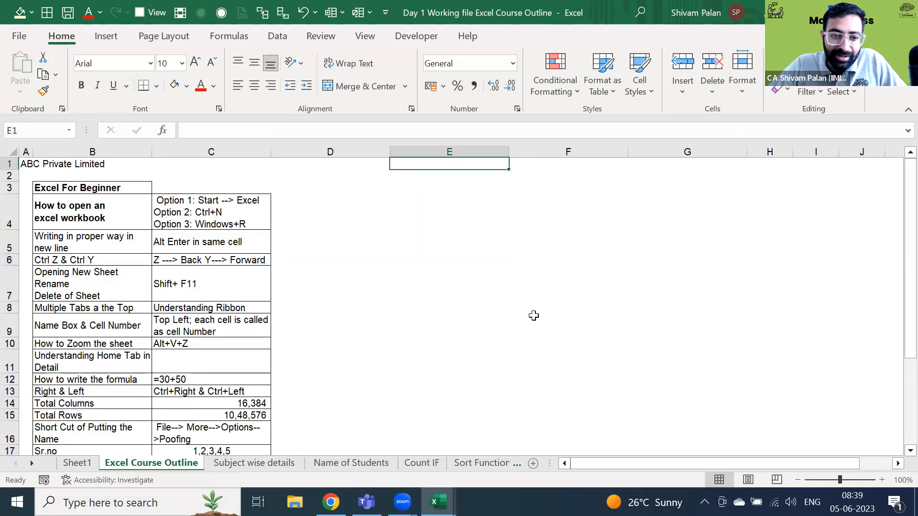
key(ctrl+Page_Down)
key(ctrl+Page_Down)
key(ctrl+Page_Down)
key(ctrl+Page_Down)
key(ctrl+Page_Up)
key(ctrl+Page_Up)
key(ctrl+Page_Up)
key(ctrl+Page_Up)
key(ctrl+Page_Up)
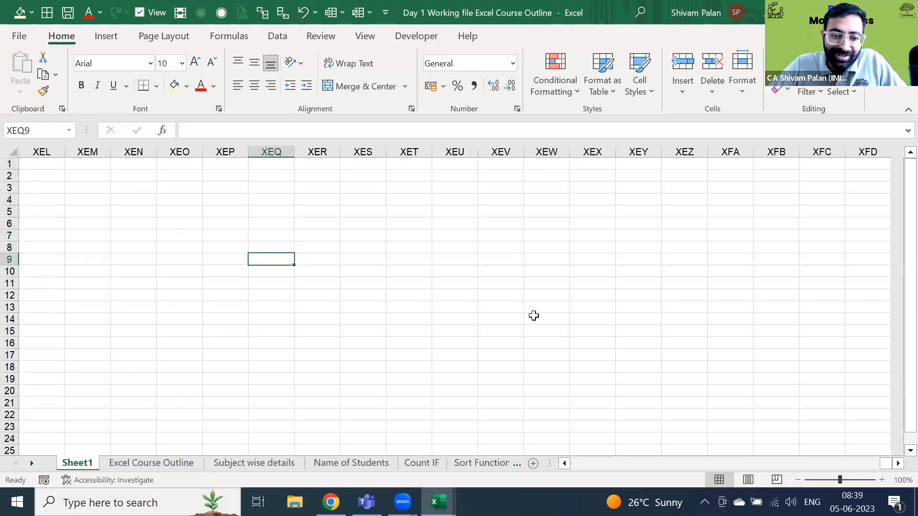
key(ctrl+Page_Down)
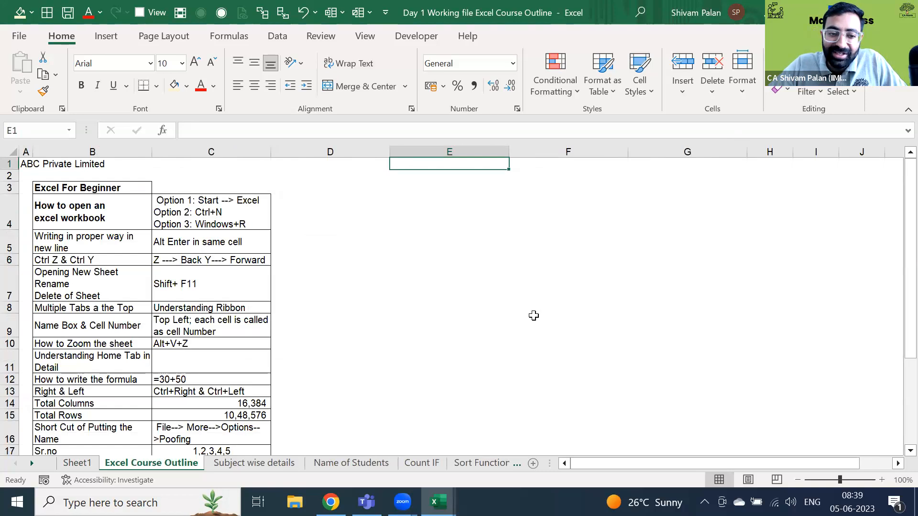
key(ctrl+Page_Up)
key(ctrl+Page_Down)
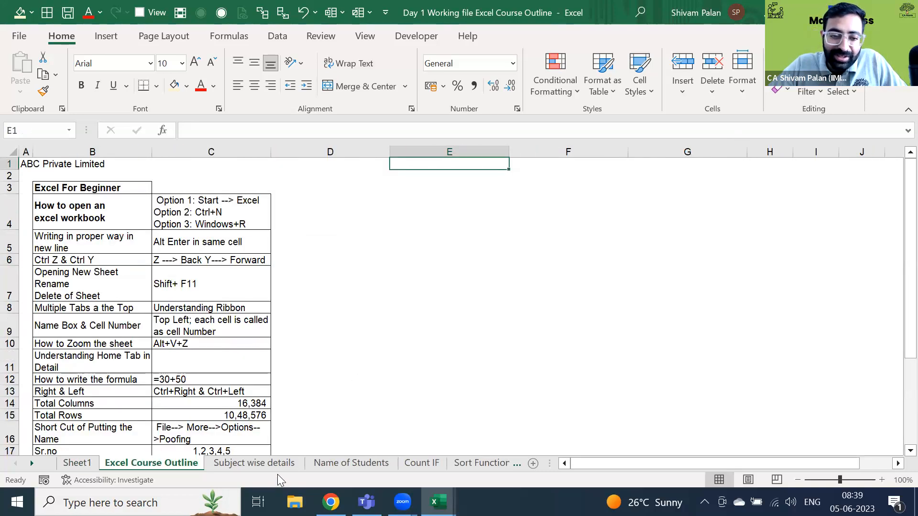
- Browse the Subject wise details, Name of Students and Sort Function sheets, ending on Subject wise details
click(275, 462)
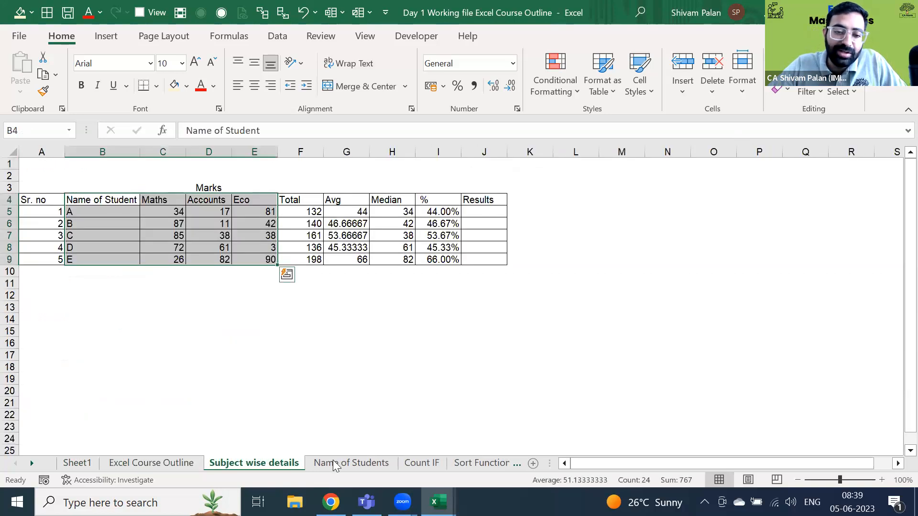
click(351, 462)
click(488, 464)
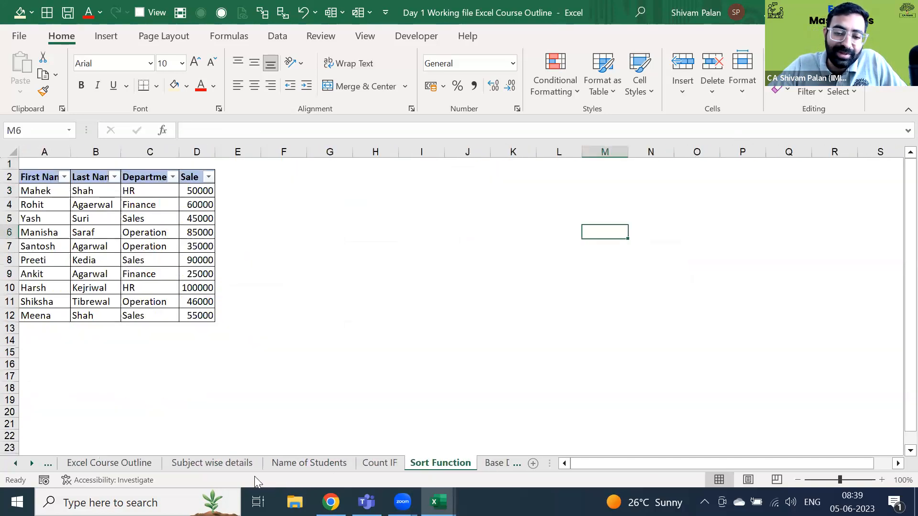
click(205, 465)
key(ctrl+Page_Up)
key(ctrl+Page_Up)
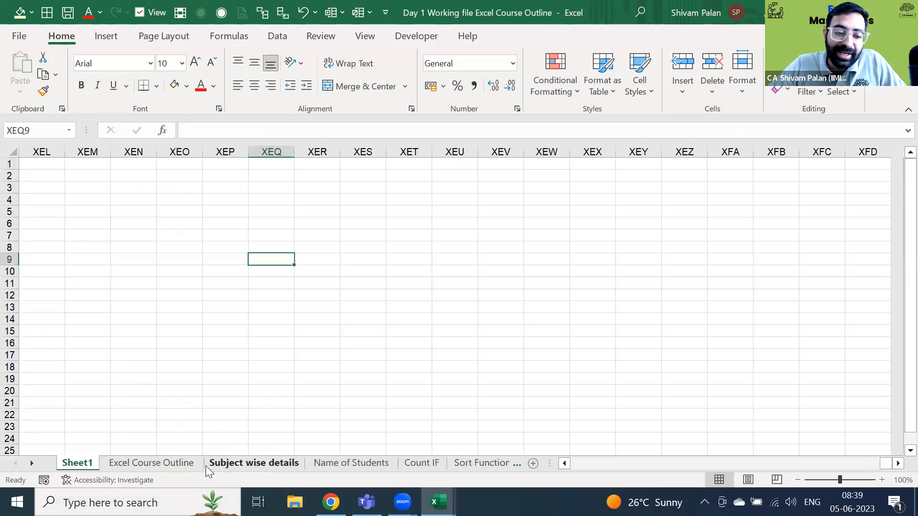
key(ctrl+Page_Down)
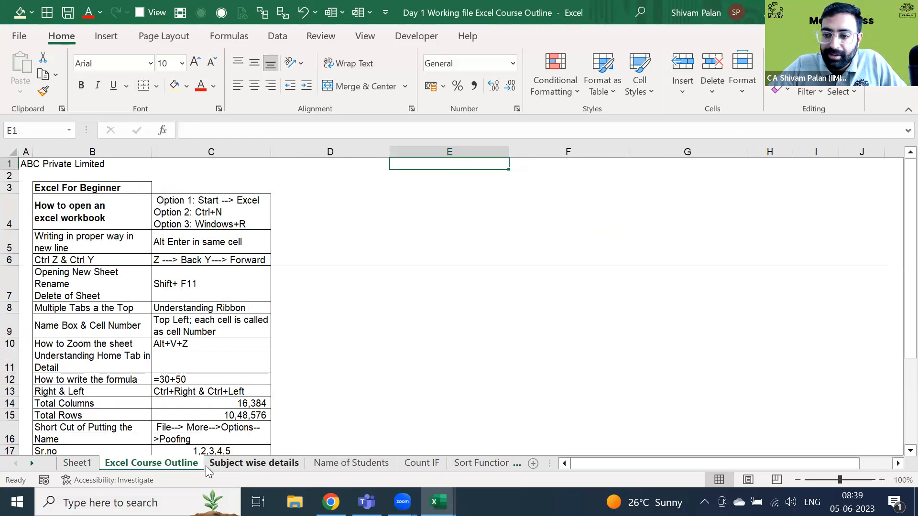
key(ctrl+Page_Up)
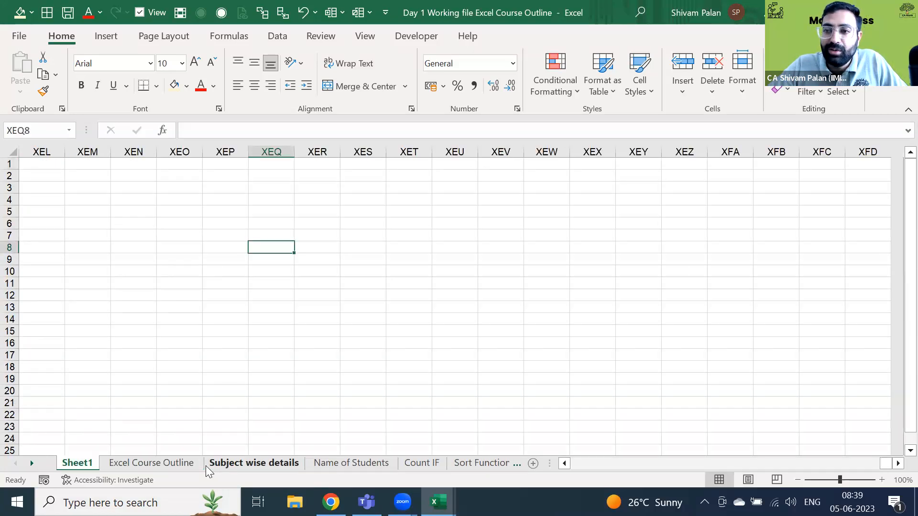
key(ctrl+Page_Down)
key(ctrl+Page_Down)
key(ctrl+Page_Down)
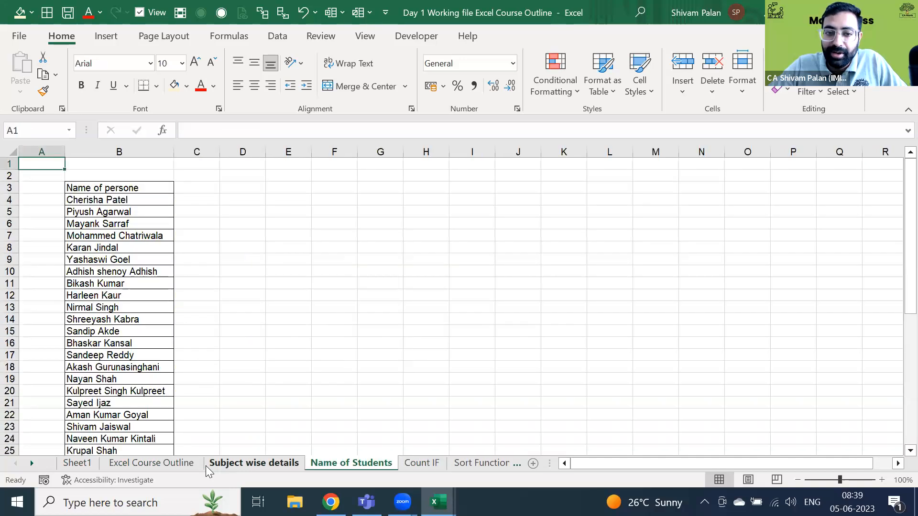
key(ctrl+Page_Up)
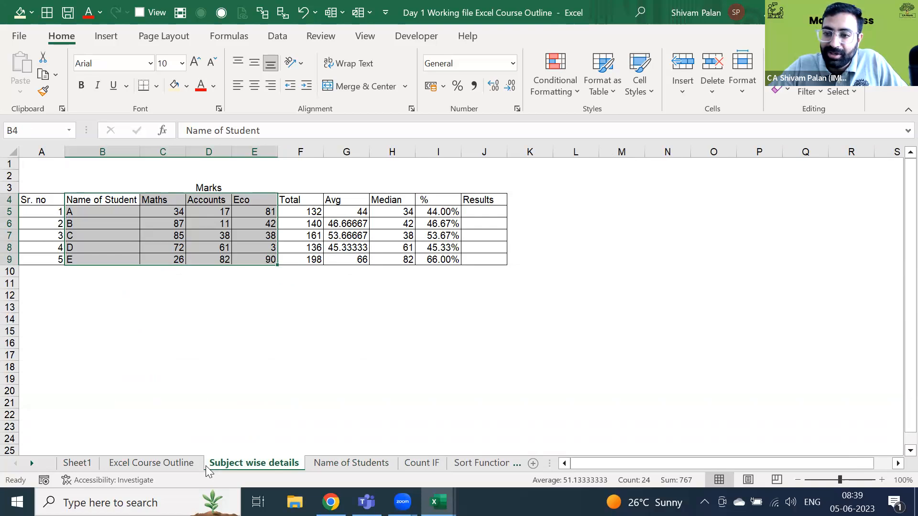
key(ctrl+Page_Down)
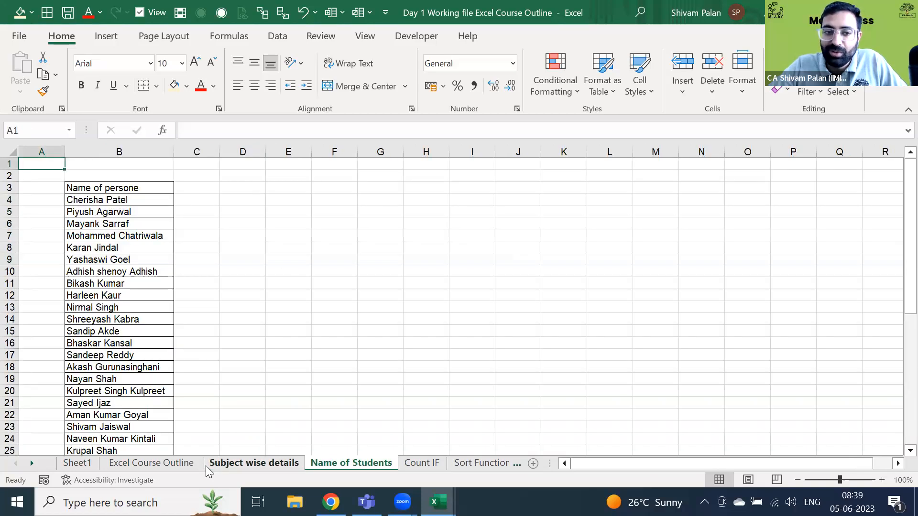
key(ctrl+Page_Up)
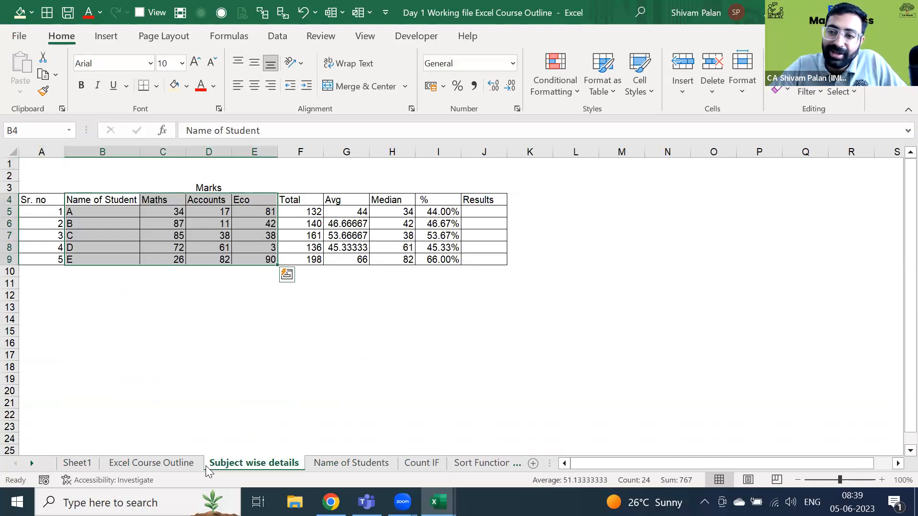
key(Up)
key(Up)
key(Up)
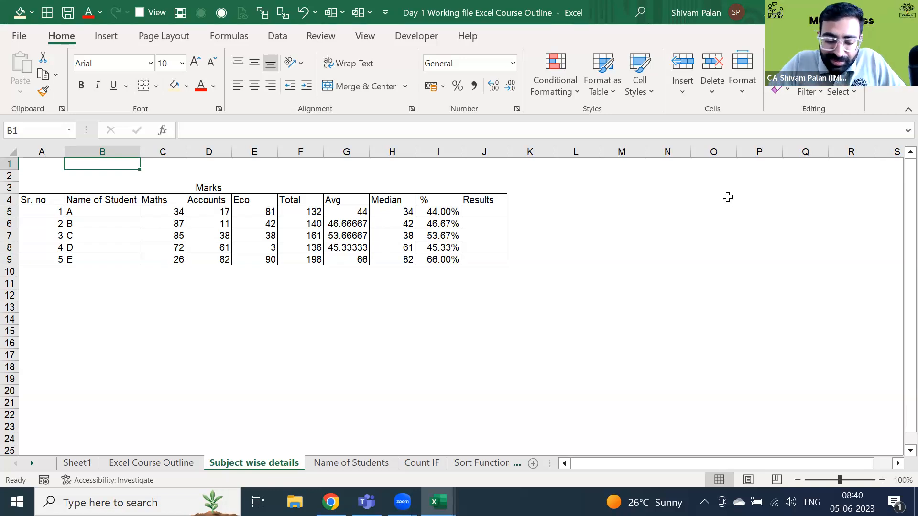
key(ctrl+Page_Up)
key(ctrl+Page_Down)
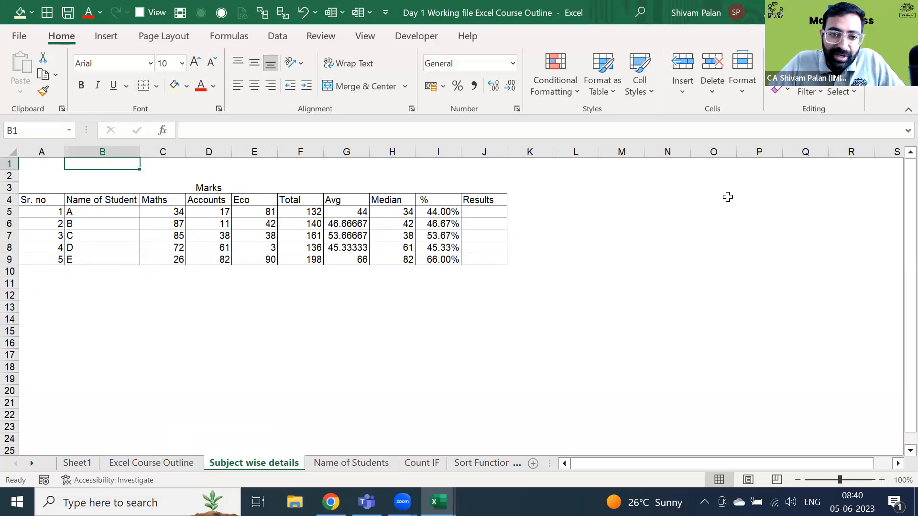
key(Page_Down)
key(Page_Down)
key(Page_Down)
key(Page_Down)
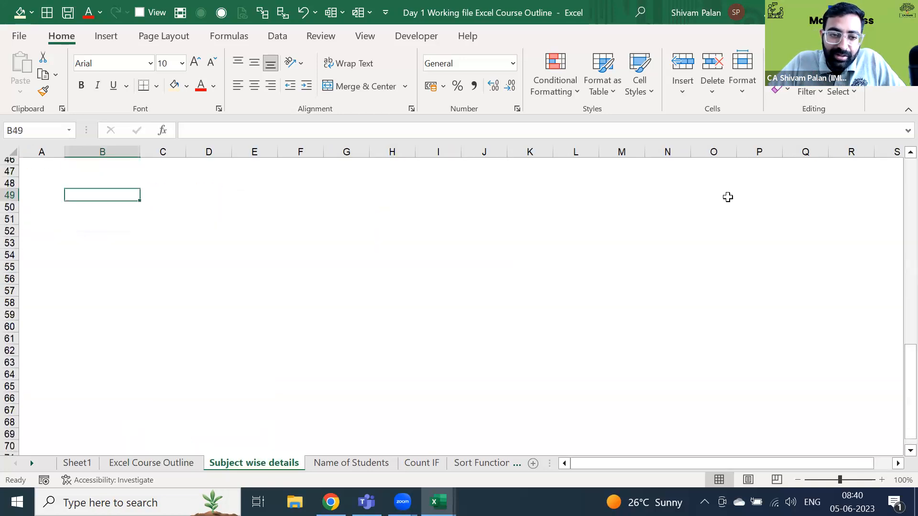
key(Page_Down)
key(Page_Down)
key(Page_Down)
key(Page_Down)
key(Page_Down)
key(Page_Down)
key(Page_Down)
key(Page_Down)
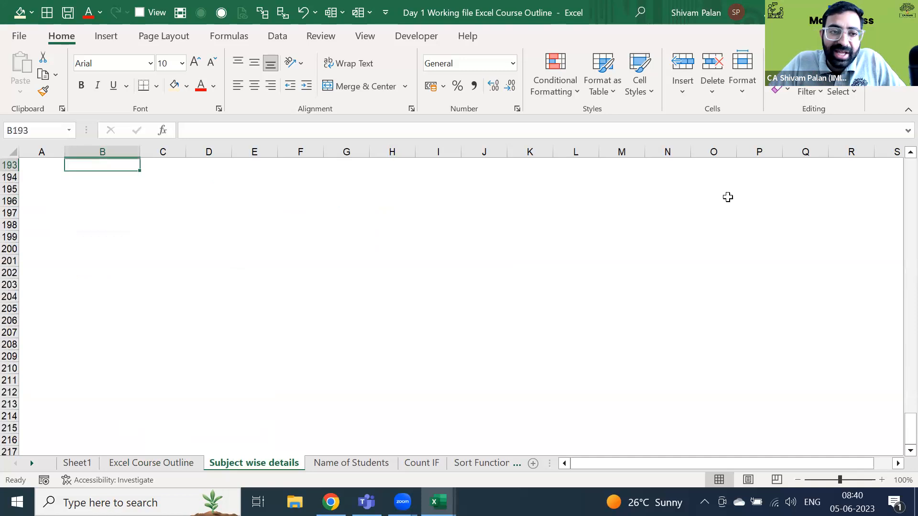
key(Page_Down)
key(Page_Down)
key(Page_Down)
key(Page_Down)
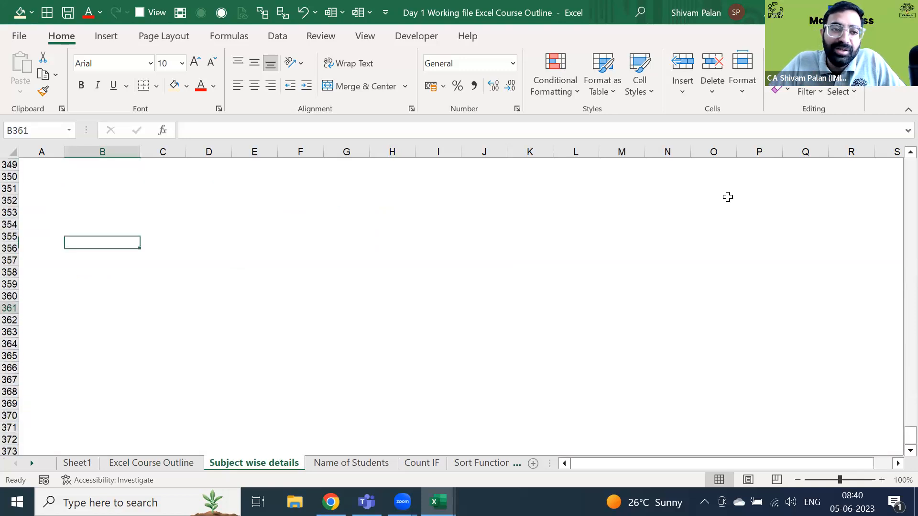
key(Page_Up)
key(Page_Up)
key(Page_Up)
key(Page_Up)
key(Page_Up)
key(Page_Up)
key(Page_Up)
key(Page_Up)
key(Page_Up)
key(Page_Up)
key(Page_Up)
key(Page_Up)
key(Page_Up)
key(Page_Up)
key(Page_Up)
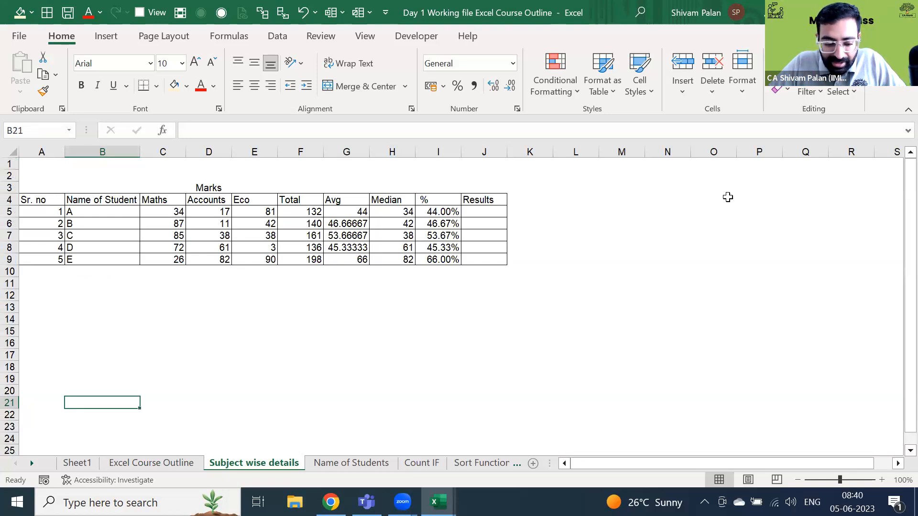
key(ctrl+Up)
key(ctrl+Up)
key(ctrl+Page_Up)
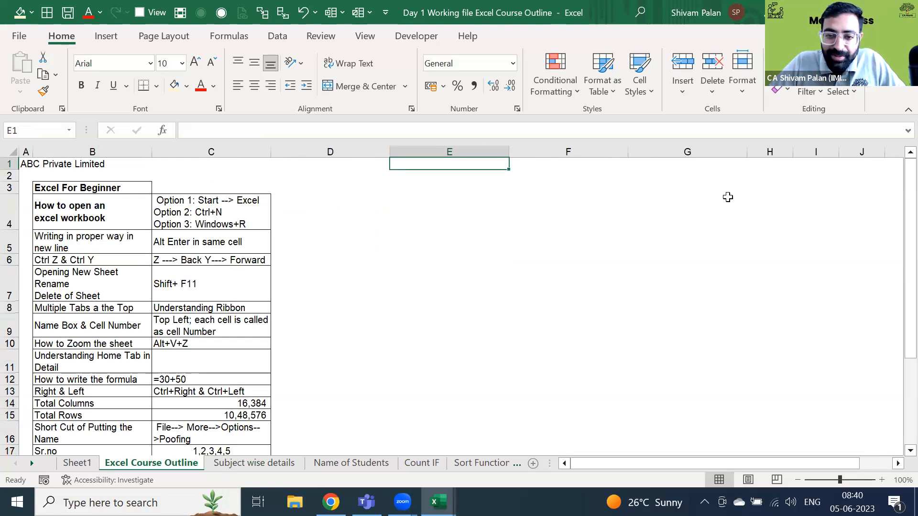
key(ctrl+Down)
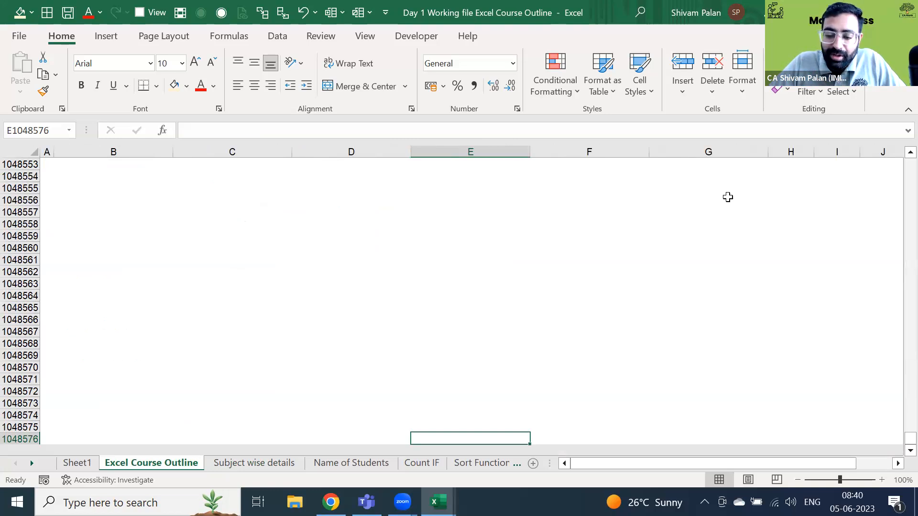
key(ctrl+Up)
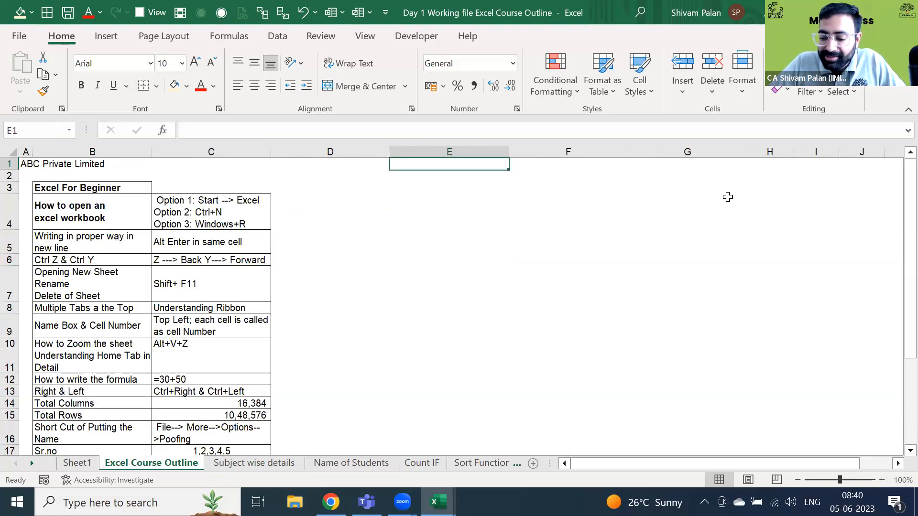
key(ctrl+Right)
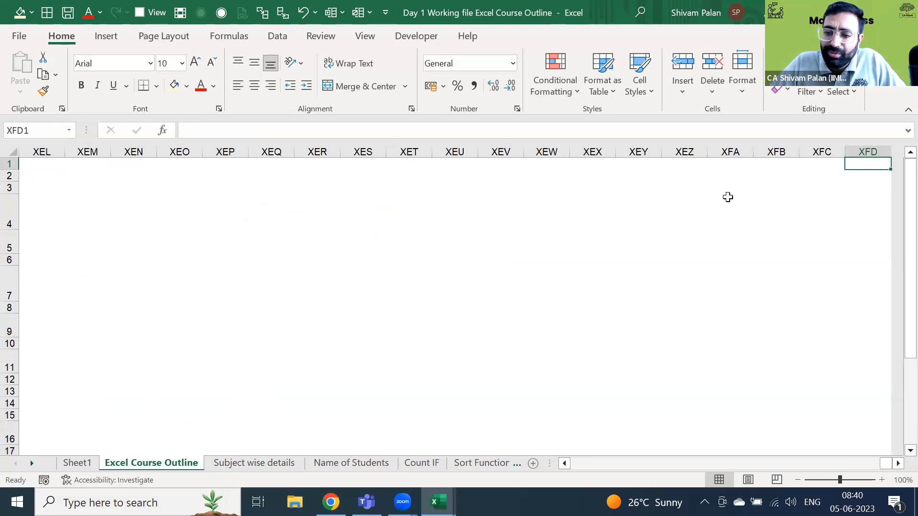
key(ctrl+Left)
key(Right)
key(Right)
key(Right)
key(Right)
key(Right)
key(Left)
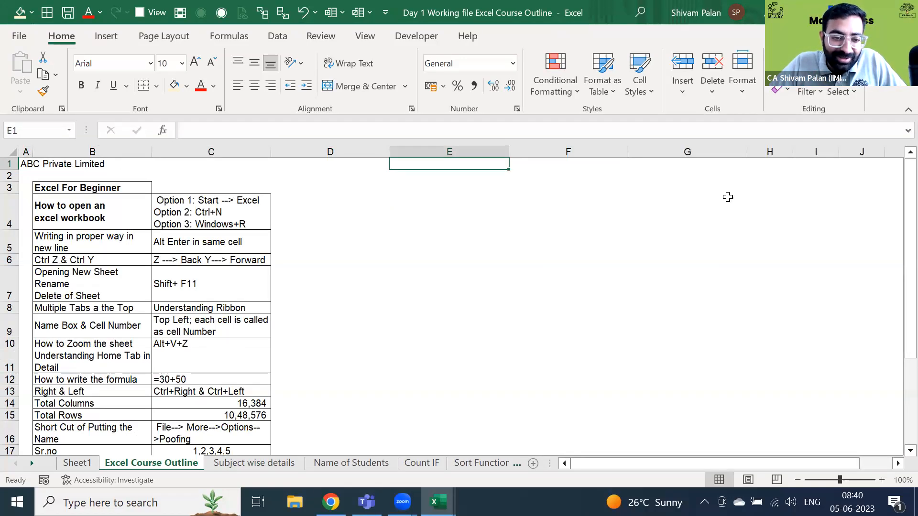
key(ctrl+n)
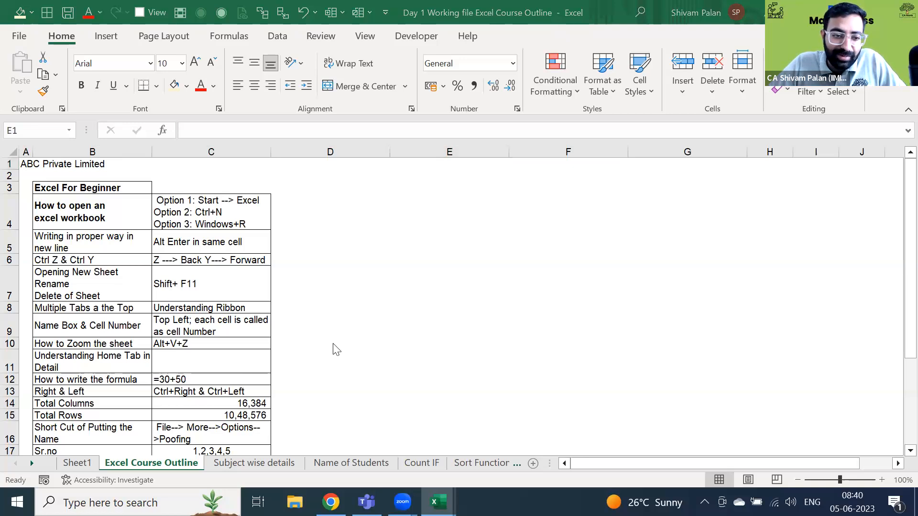
- Select the whole of column E and row 1 with Ctrl+Space and Shift+Space
key(Down)
key(Down)
key(Left)
key(Left)
key(Down)
key(Down)
key(Down)
key(Down)
key(Down)
key(Down)
key(Down)
key(Down)
key(Down)
key(Down)
key(Down)
key(Down)
key(Down)
key(Down)
key(Down)
key(Down)
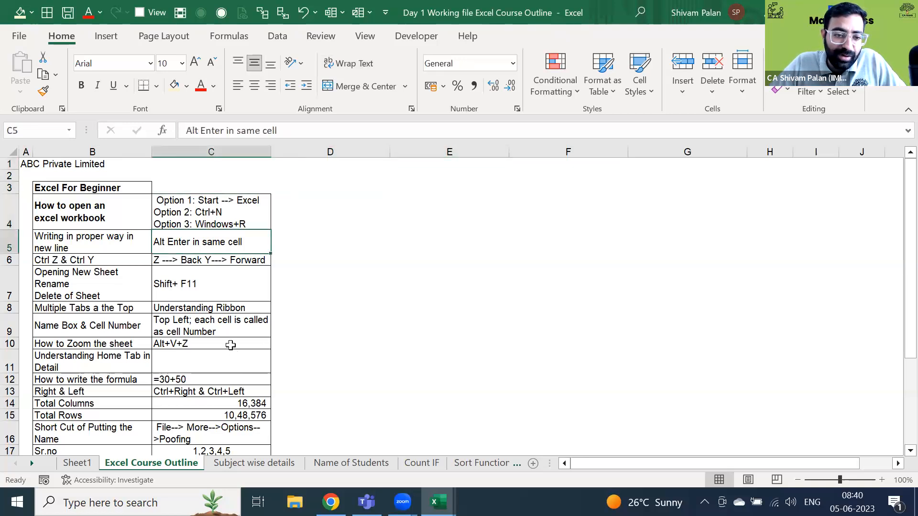
key(Up)
key(Up)
key(Up)
key(Up)
key(Up)
key(Up)
key(Up)
key(Up)
key(Up)
key(Up)
key(Up)
key(Up)
key(Up)
key(Up)
key(Up)
key(Up)
key(Up)
key(Up)
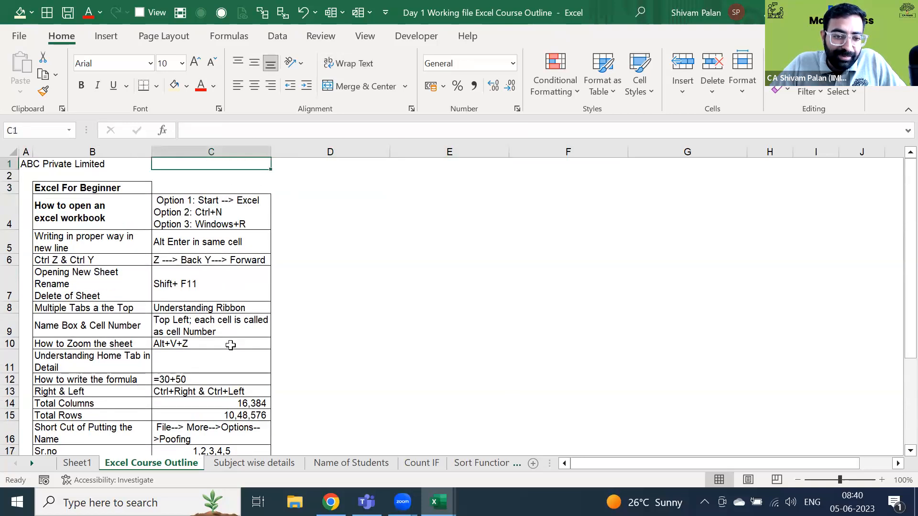
key(Right)
key(Right)
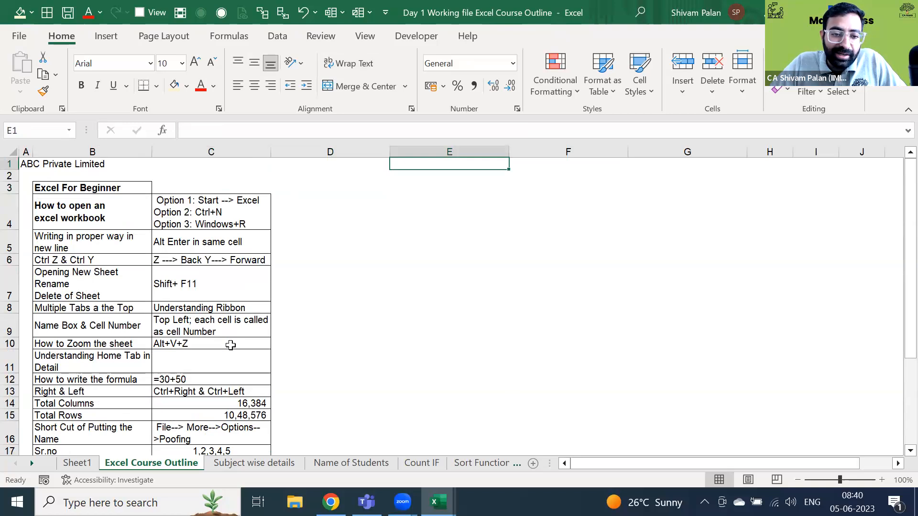
key(ctrl+space)
key(Up)
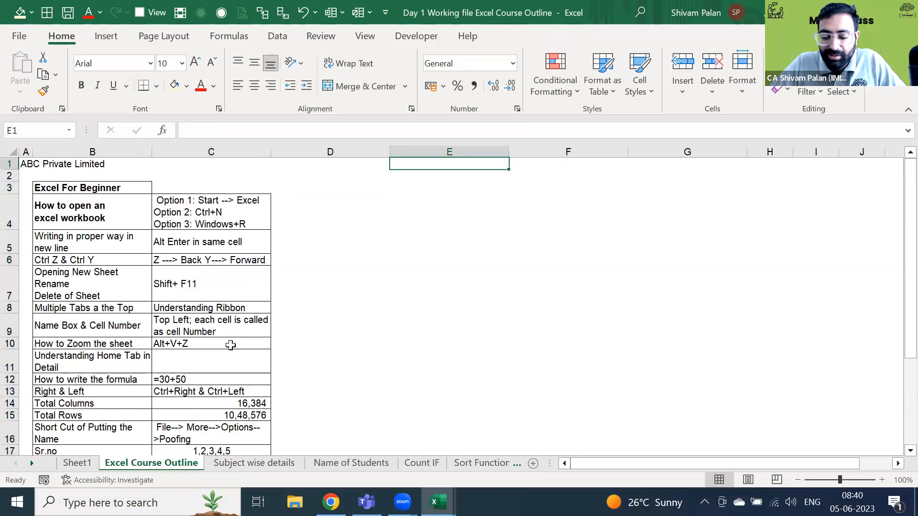
key(ctrl+space)
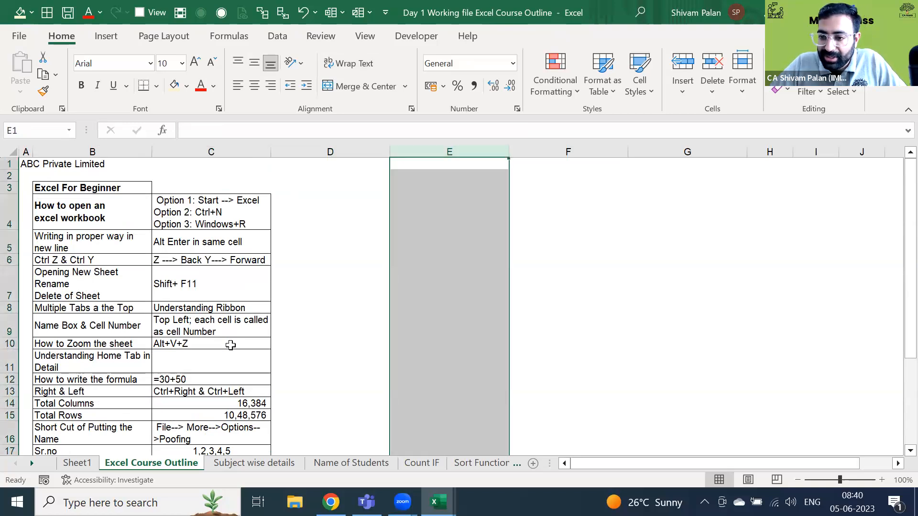
key(Up)
key(shift+space)
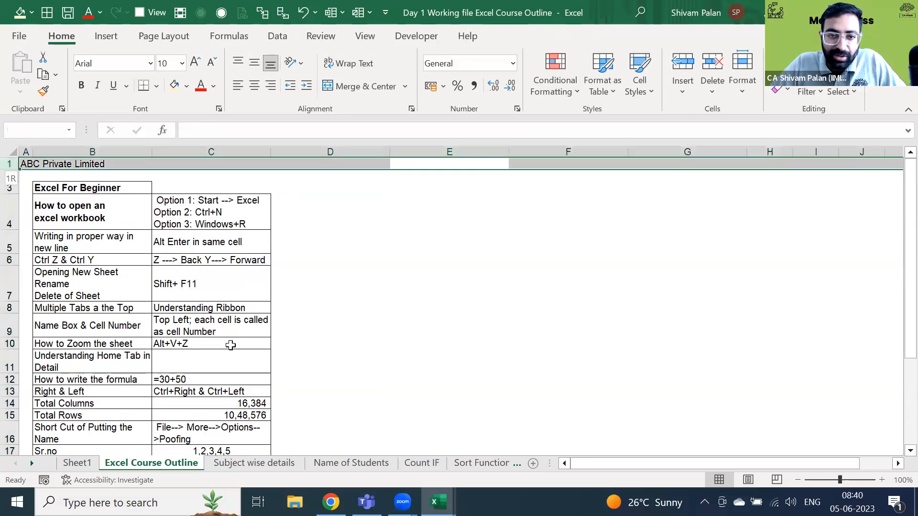
key(Up)
key(shift+space)
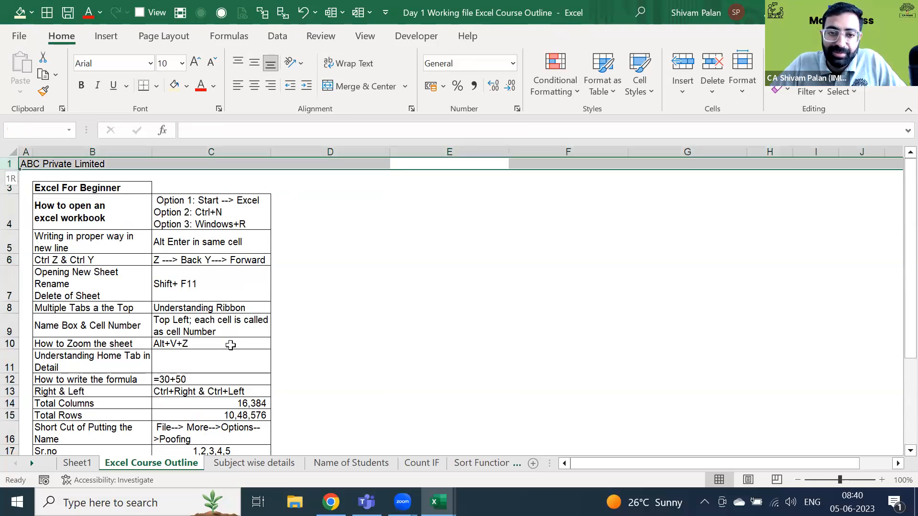
key(Down)
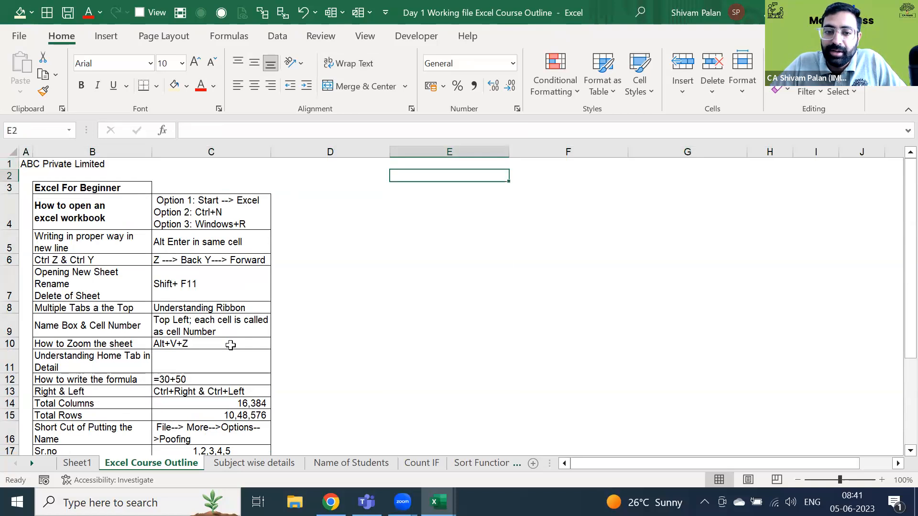
- Select row 2, cell E5 and column E by clicking, then reselect column E and row 2
click(9, 175)
click(493, 253)
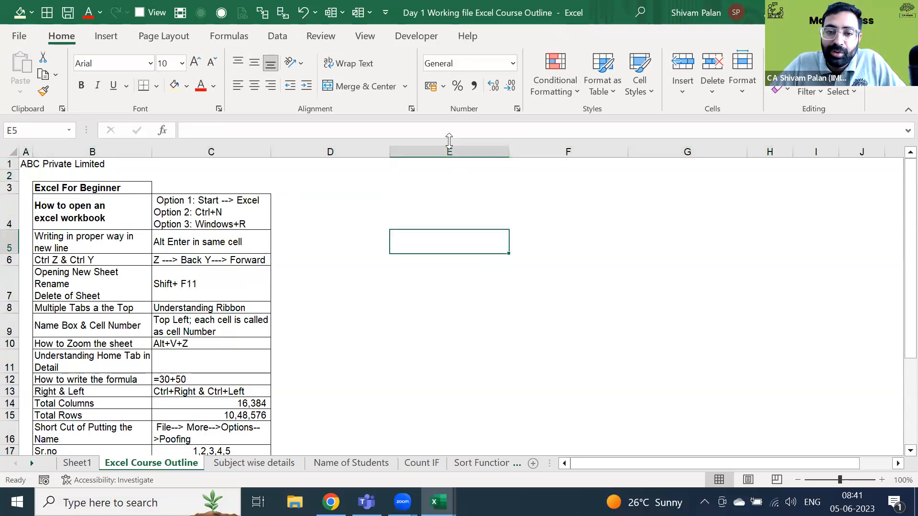
click(449, 150)
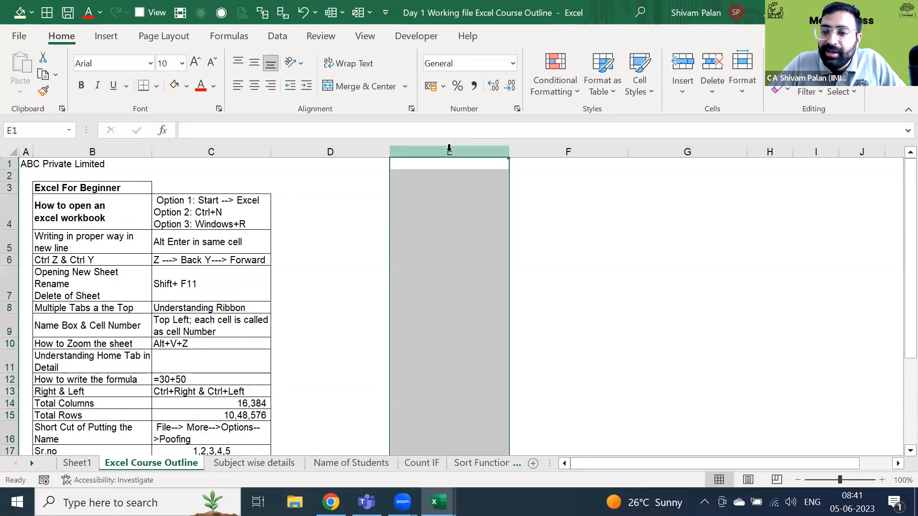
key(Down)
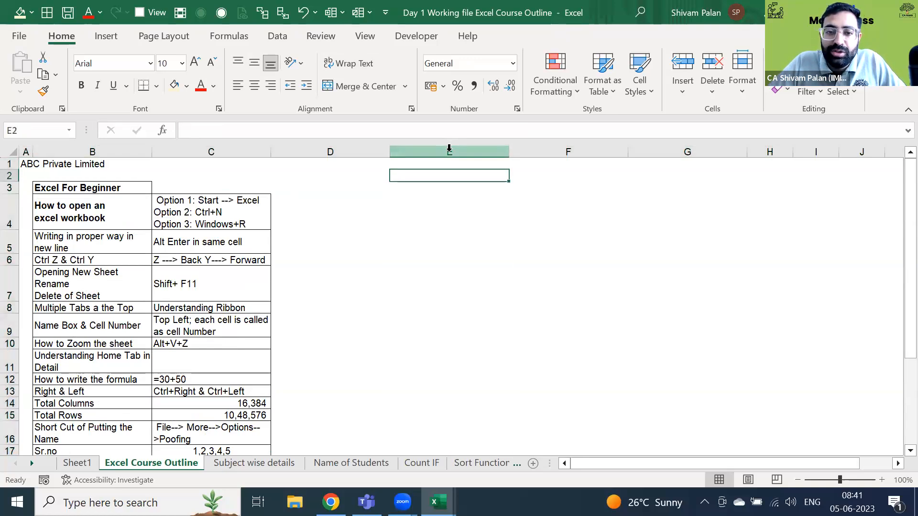
key(ctrl+space)
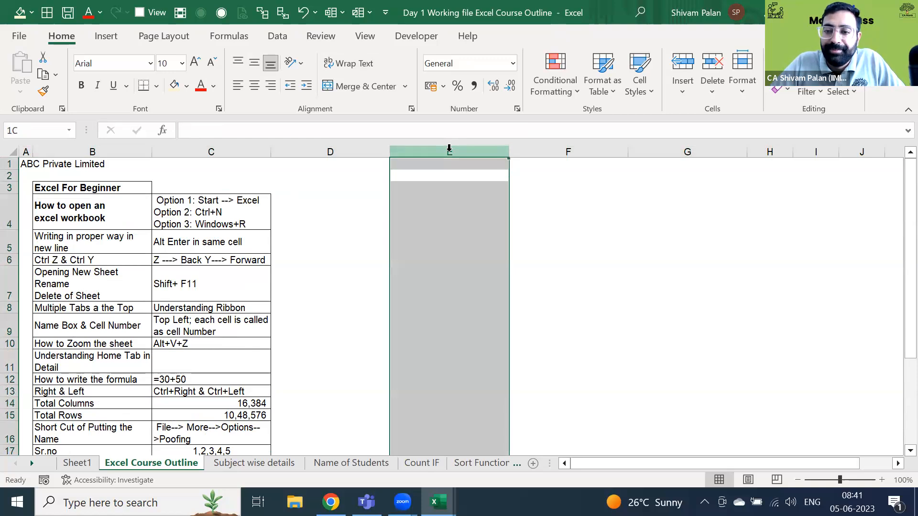
key(Up)
key(Down)
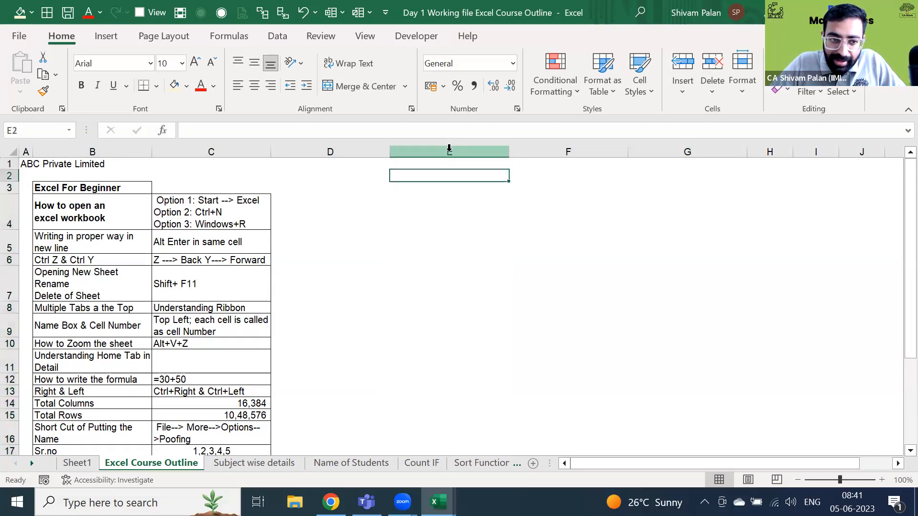
key(shift+space)
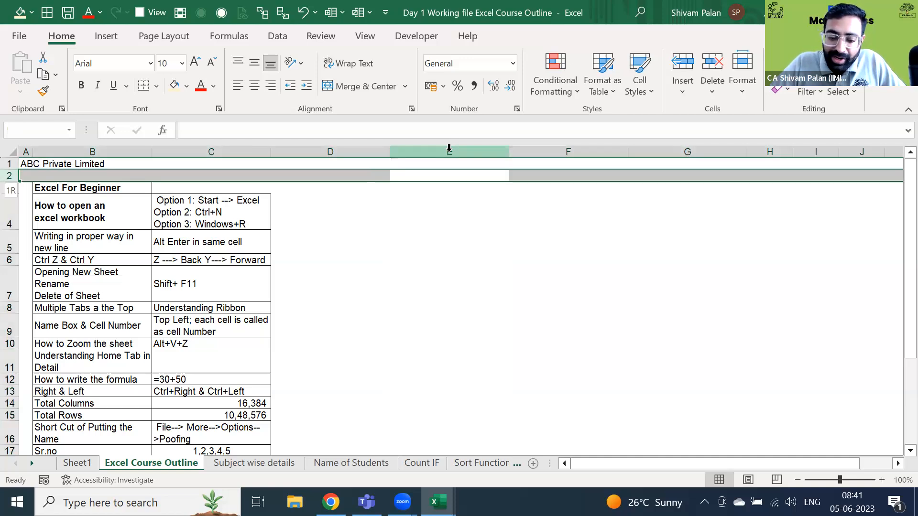
- Insert blank rows above the table and undo them, then insert a blank column at E
key(ctrl+shift+plus)
key(ctrl+shift+plus)
key(ctrl+shift+plus)
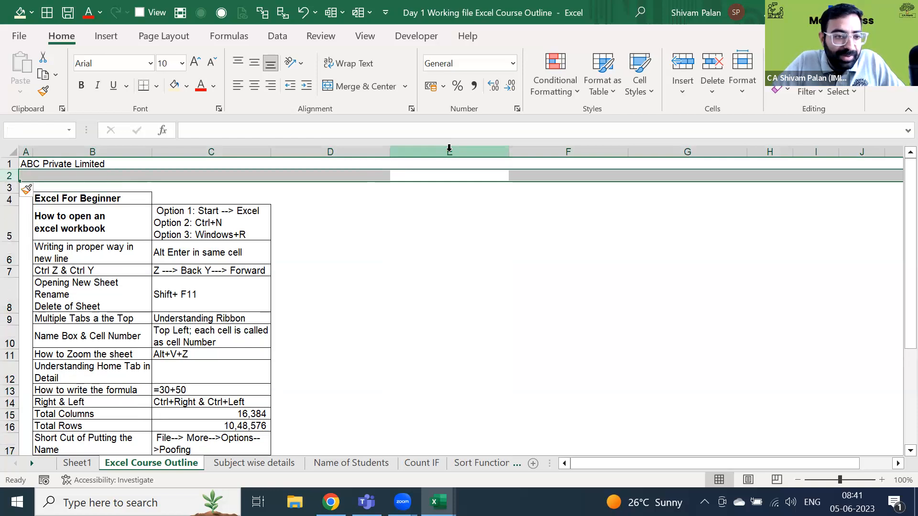
key(ctrl+shift+plus)
key(ctrl+shift+plus)
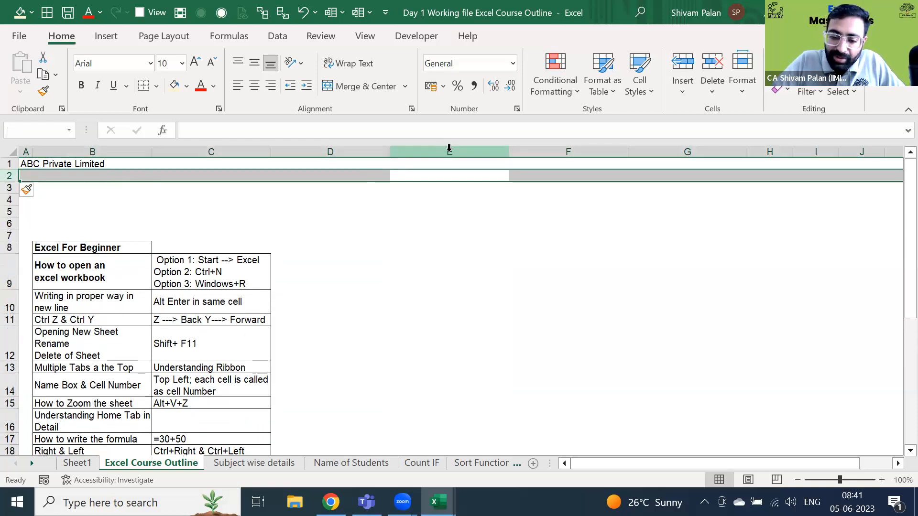
key(ctrl+z)
key(ctrl+z)
key(ctrl+z)
key(ctrl+z)
key(ctrl+z)
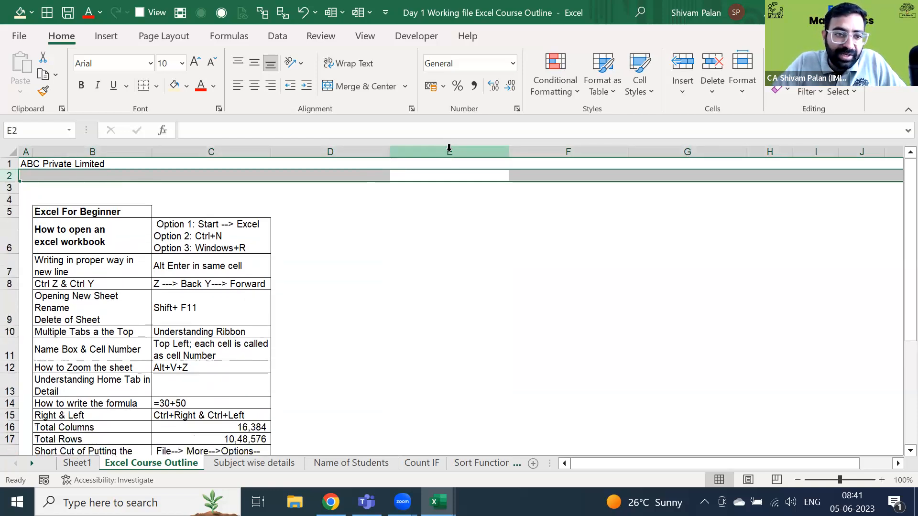
key(shift+BackSpace)
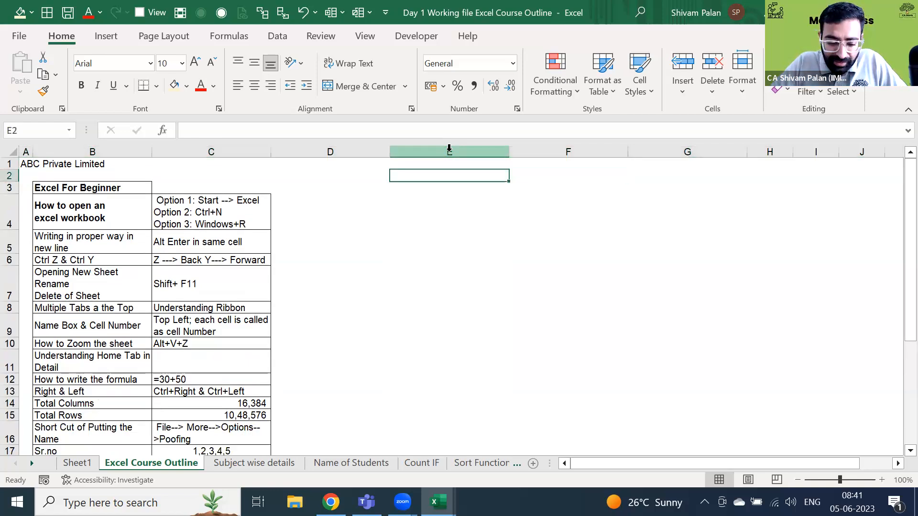
key(shift+space)
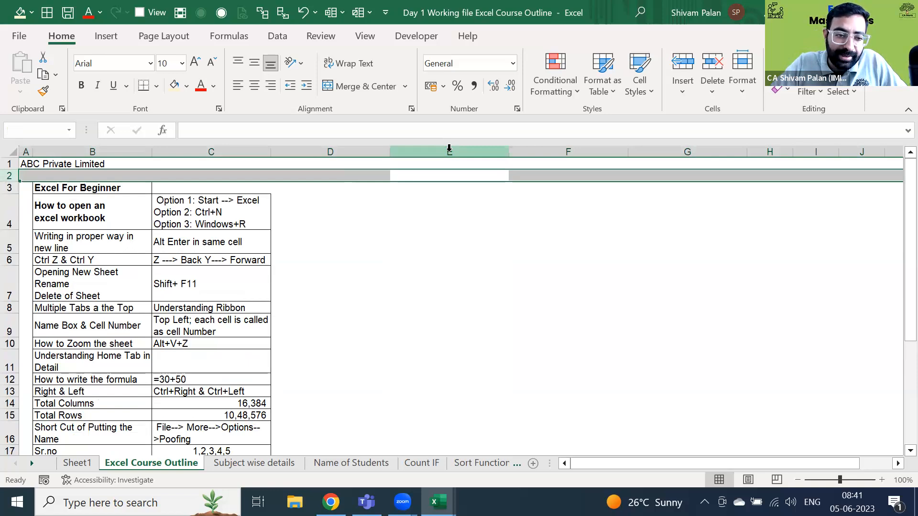
key(shift+BackSpace)
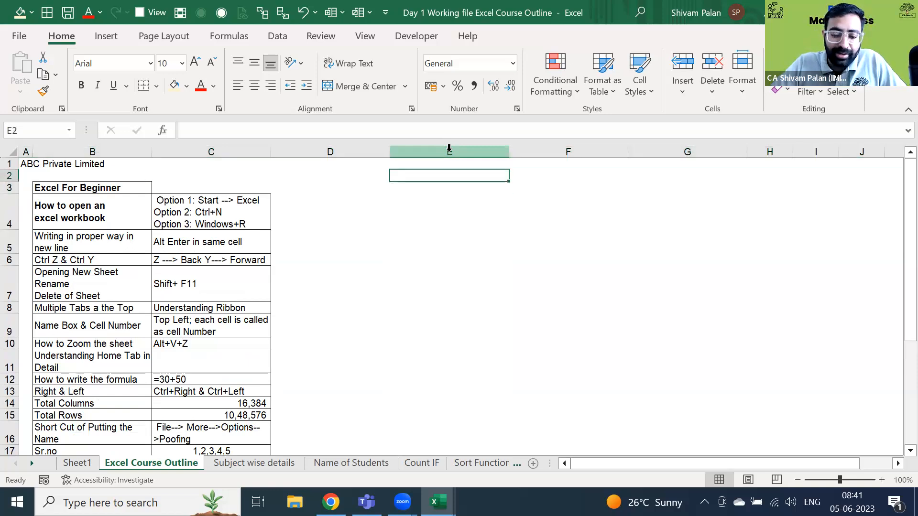
key(ctrl+space)
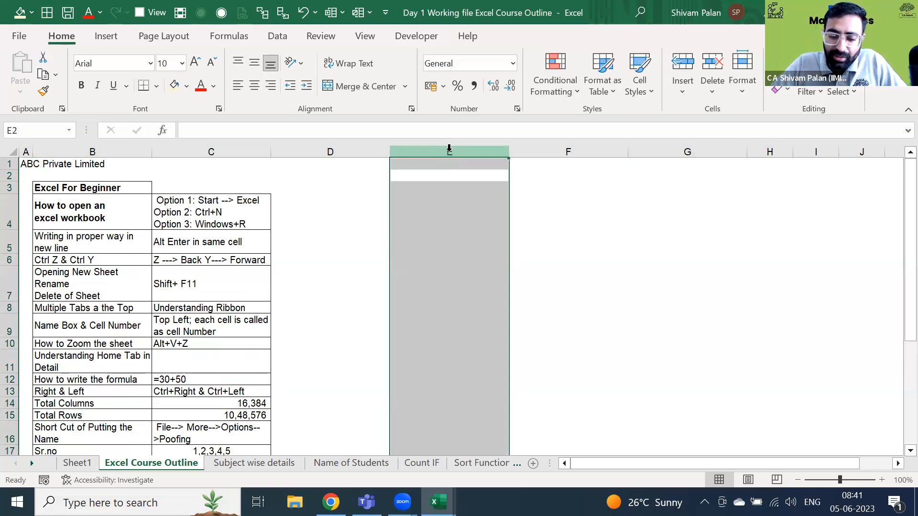
key(ctrl+shift+equal)
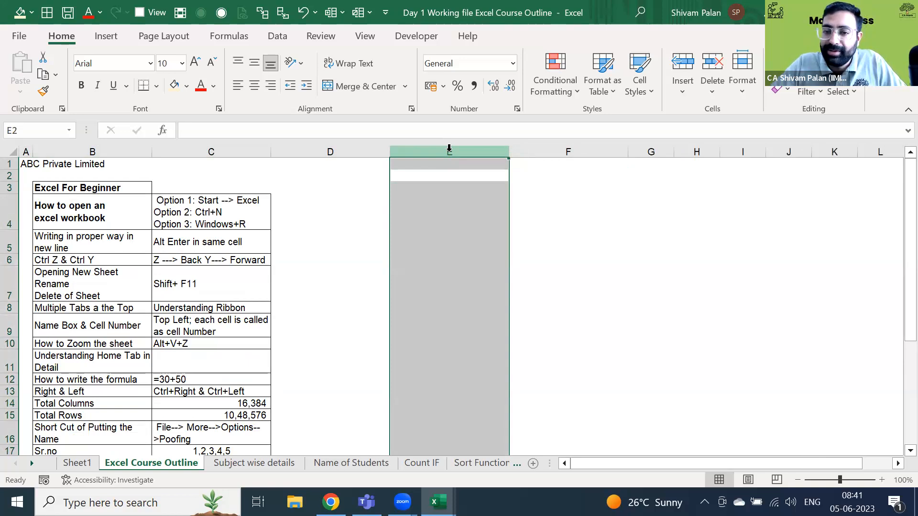
- Delete the inserted blank column E from its right-click menu
right_click(469, 191)
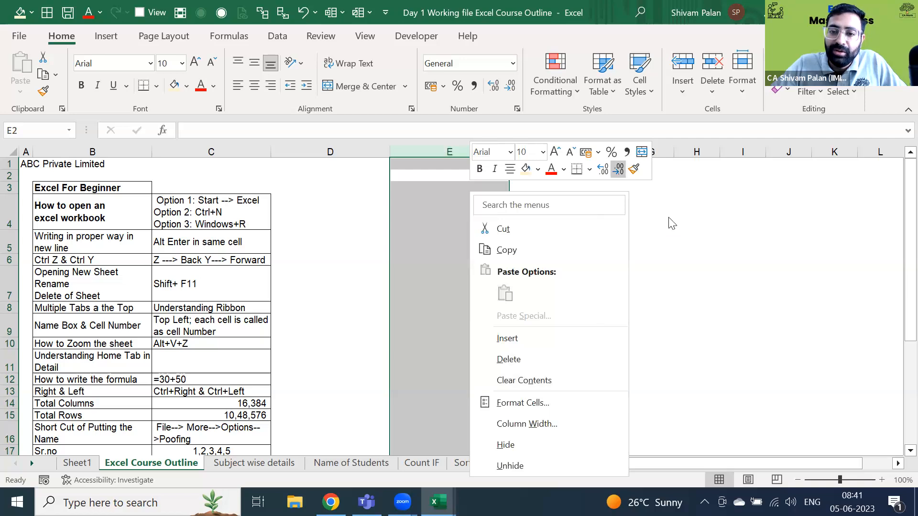
click(463, 165)
click(467, 146)
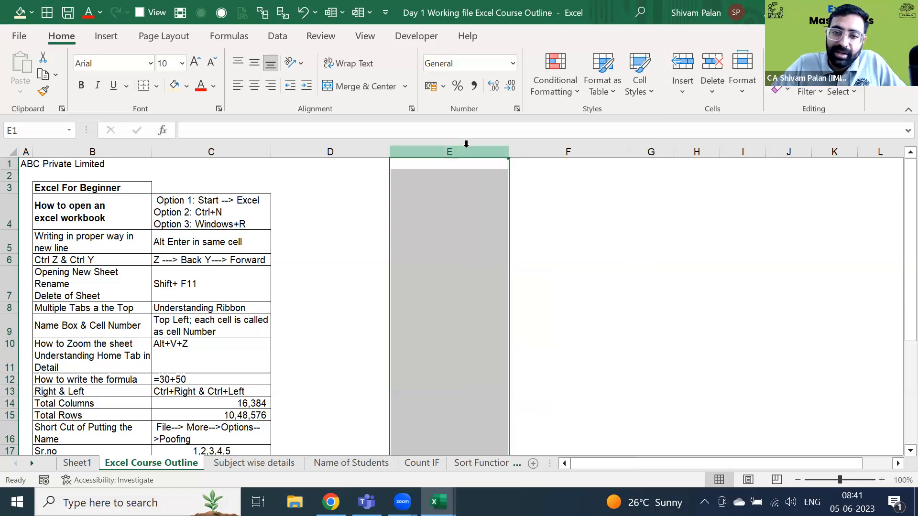
right_click(466, 147)
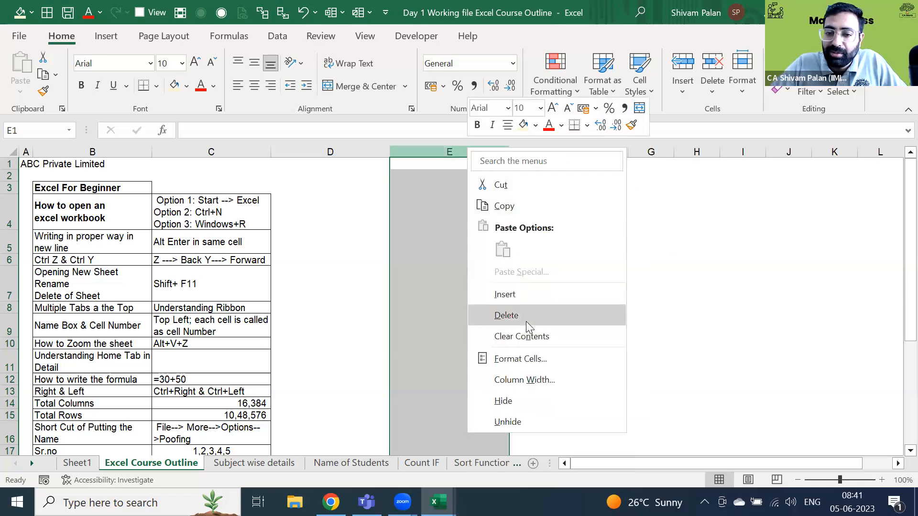
click(525, 319)
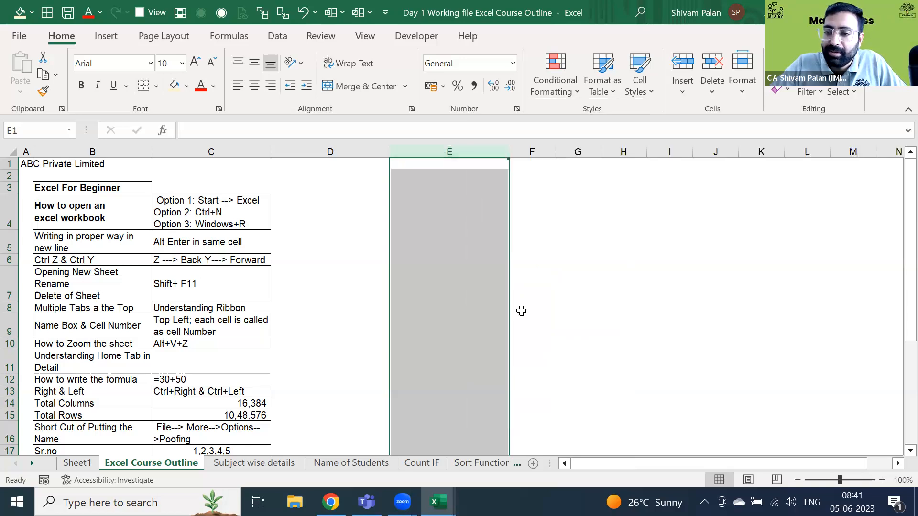
- Move around the outline table from F4 through columns C to E and down column D
click(517, 222)
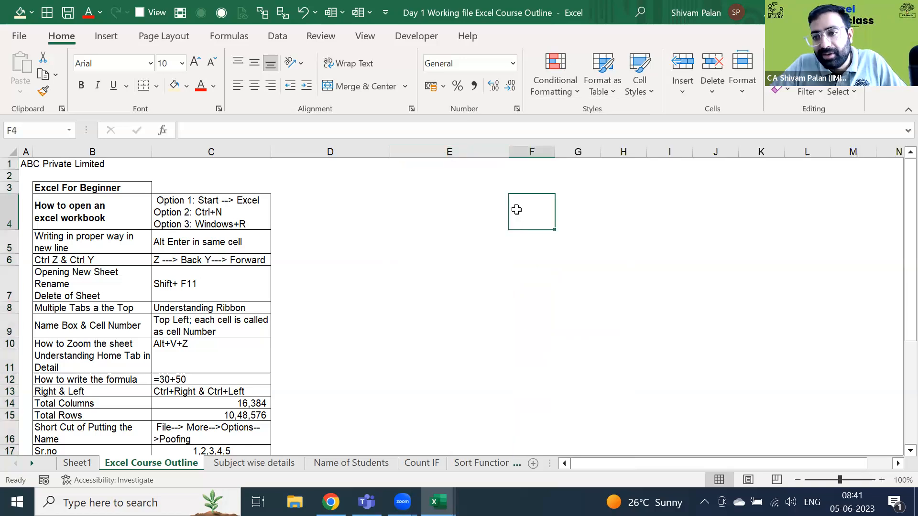
key(Left)
key(Left)
key(Left)
key(Right)
key(Left)
key(Right)
key(Left)
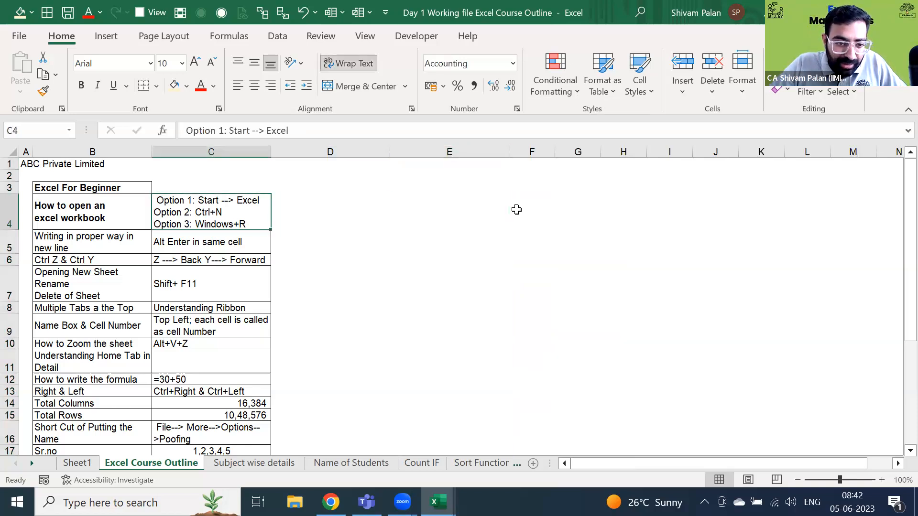
key(Right)
key(Down)
key(Down)
key(Down)
key(Down)
key(Down)
key(Down)
key(Down)
key(Down)
key(Down)
key(Down)
key(Down)
key(Down)
key(Down)
key(Down)
key(Down)
key(Down)
key(Up)
key(ctrl+Up)
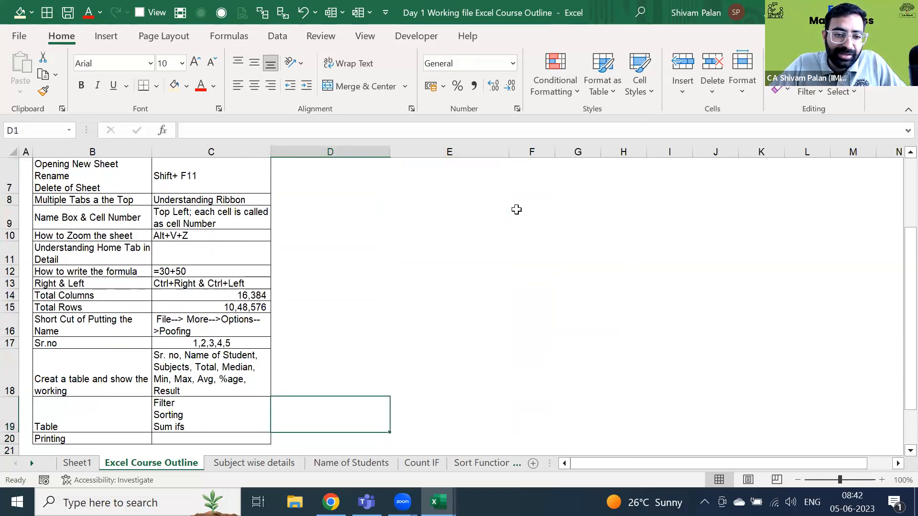
key(Right)
key(Down)
key(Down)
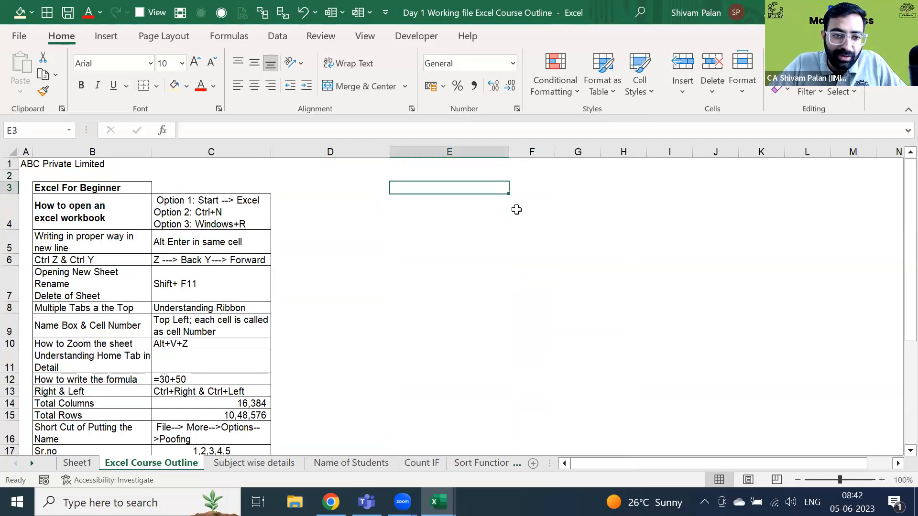
- Switch to the blank Sheet1 and go down column A to row 5
key(ctrl+Page_Up)
key(Home)
key(ctrl+Up)
key(Down)
key(Down)
key(Down)
key(Down)
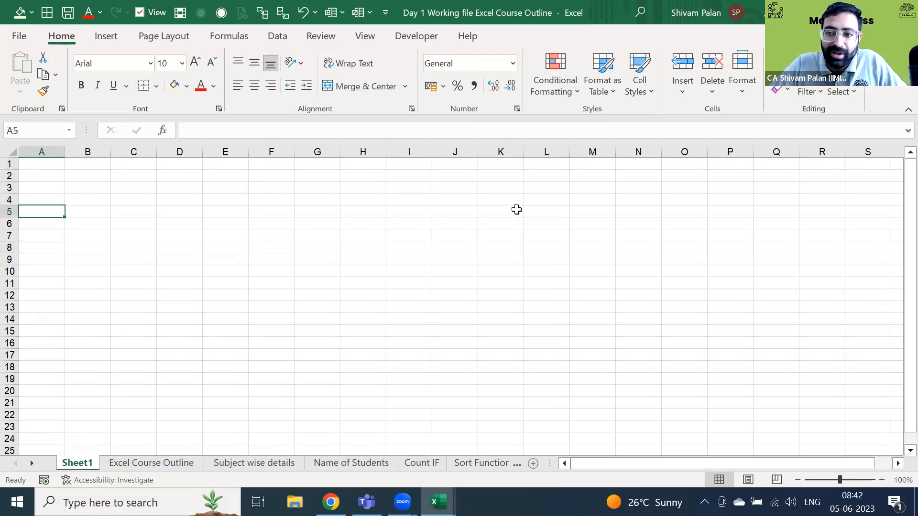
- Rename the Sheet1 tab to 'Table for Marks' using Alt+H, O, R
key(alt+h)
text(orTable)
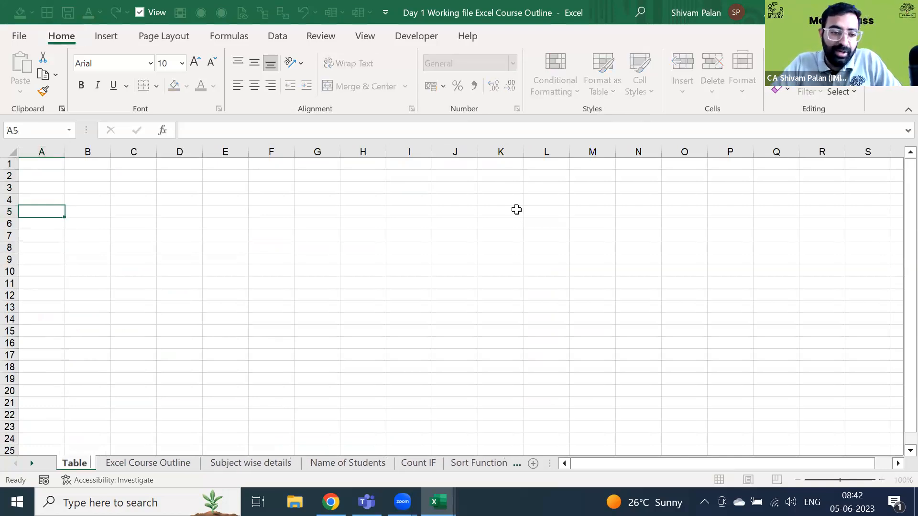
text( for Marks)
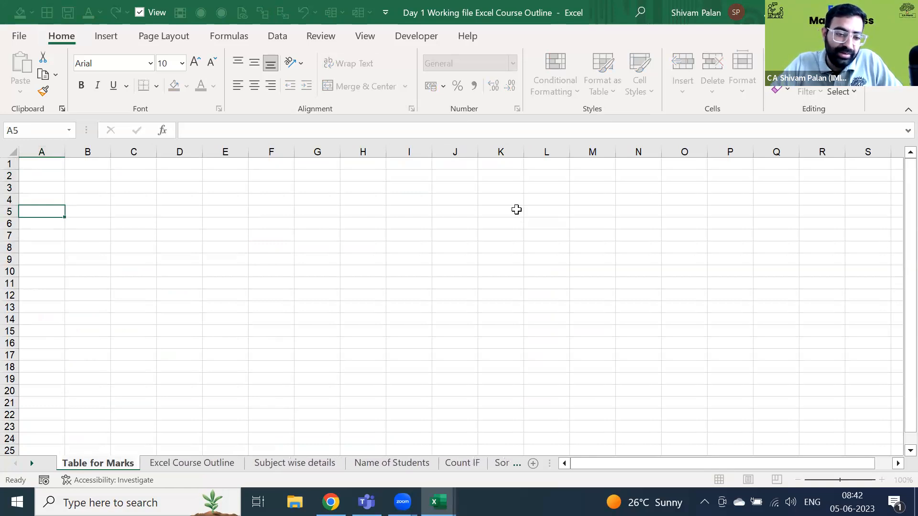
key(Return)
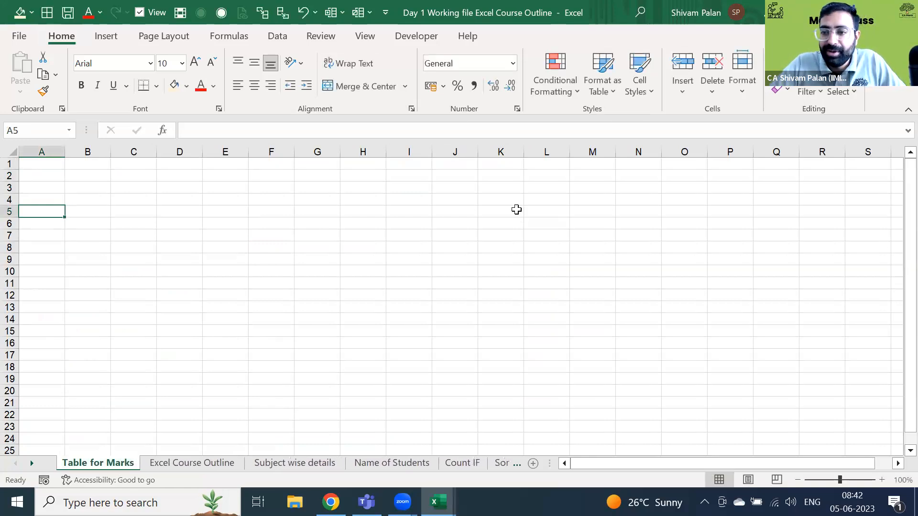
key(Up)
key(Up)
key(Up)
- Enter the heading Sr. No in A2 and the numbers 1, 2, 3, 4 in A3:A6
text(Sr. No)
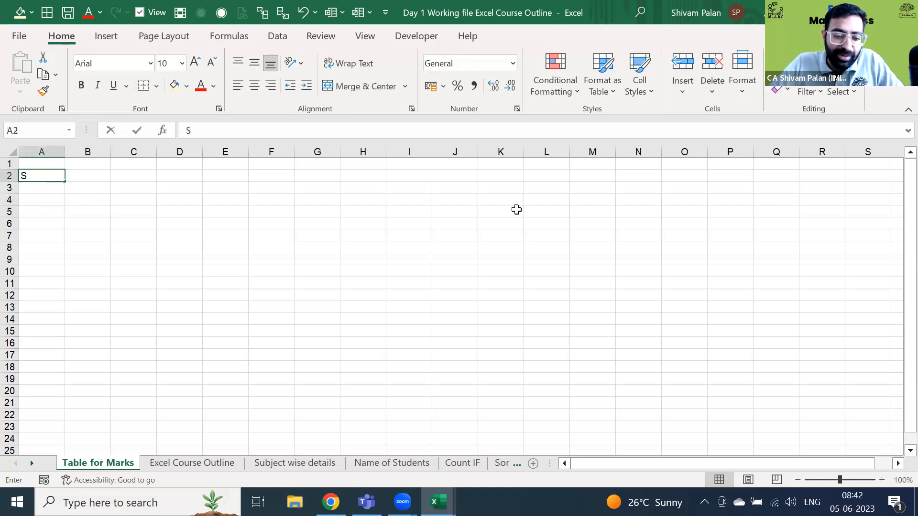
key(Return)
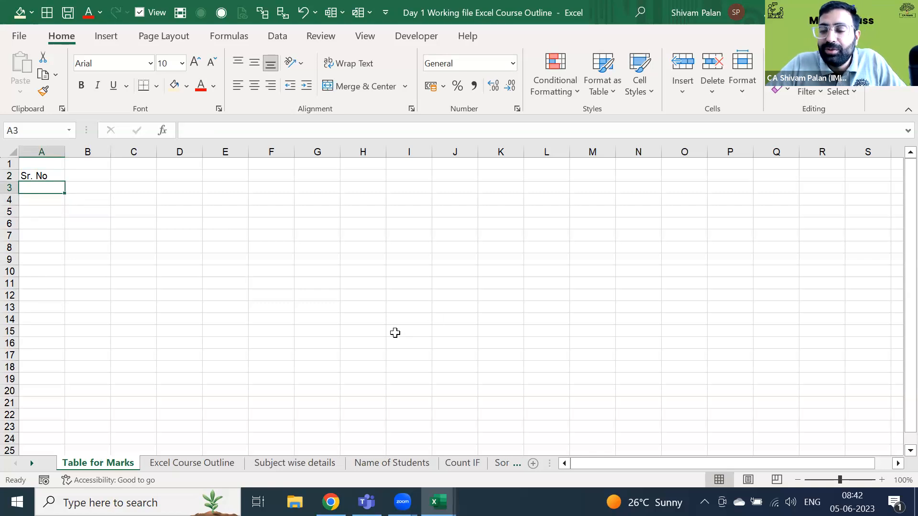
text(1)
key(Return)
text(2)
key(Return)
text(3)
key(Return)
text(4)
key(Return)
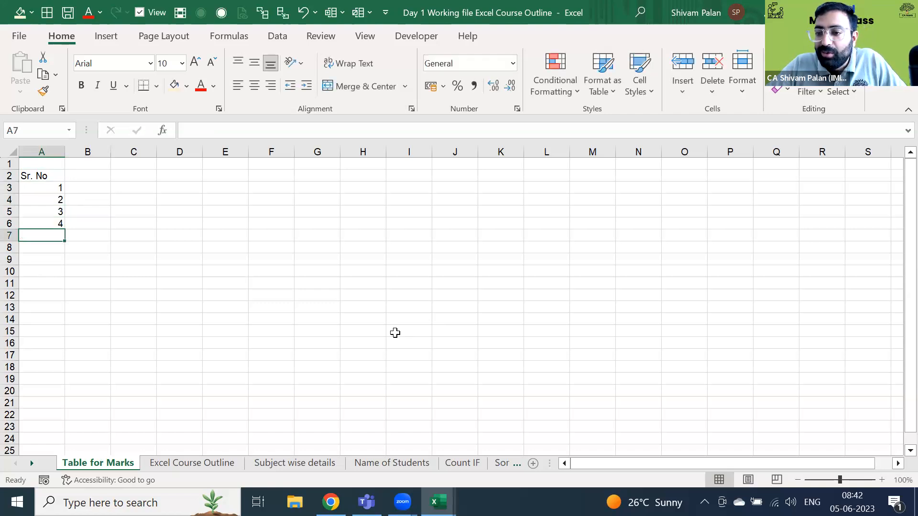
- Extend the number series to 17 in row 19, then clear A3:A19
key(Up)
key(Up)
key(Up)
key(Up)
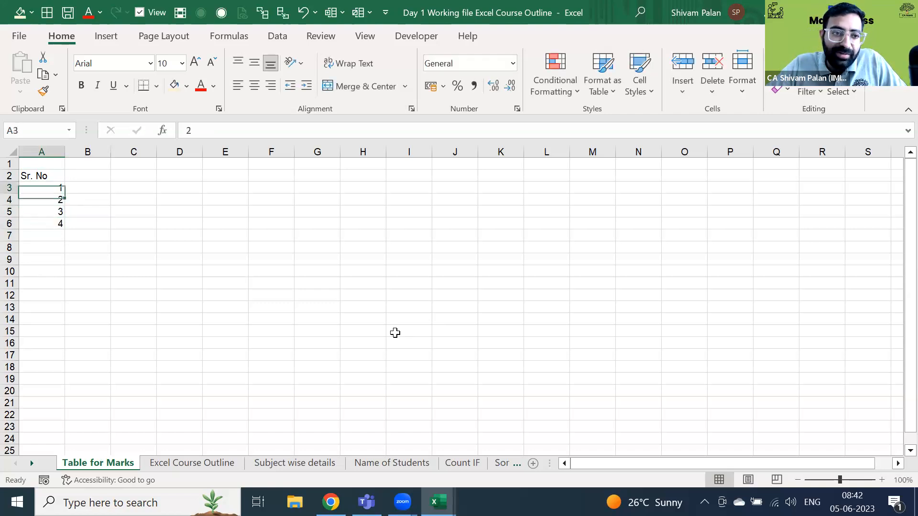
key(shift+Down)
key(shift+Down)
key(shift+Down)
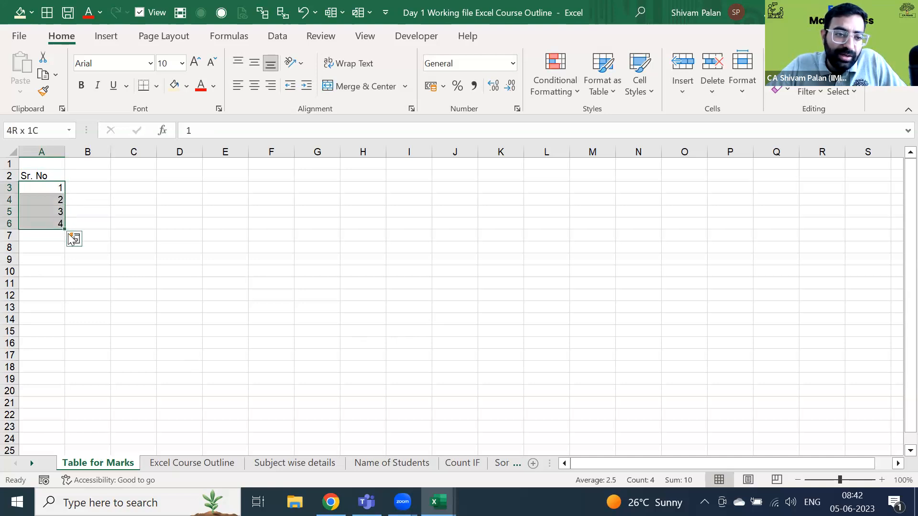
drag(64, 229, 74, 390)
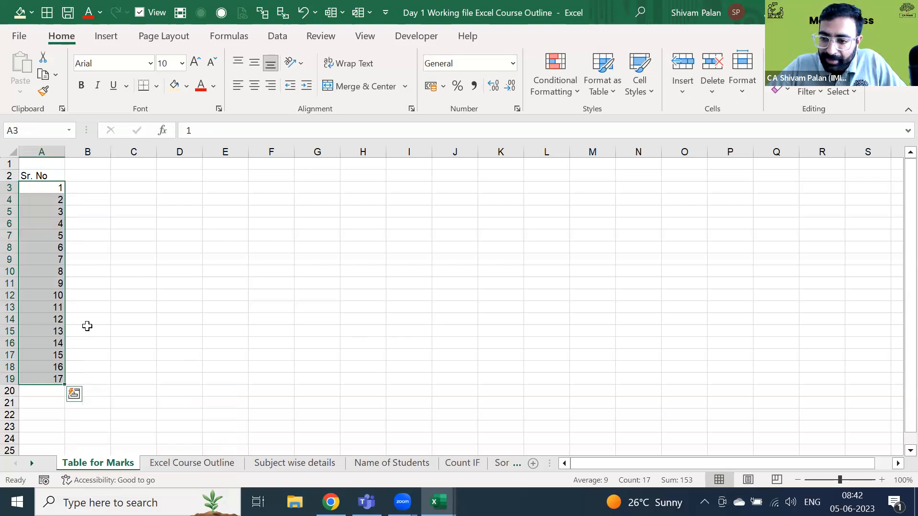
key(Up)
key(Down)
key(ctrl+shift+Down)
key(Down)
key(Up)
key(ctrl+shift+Down)
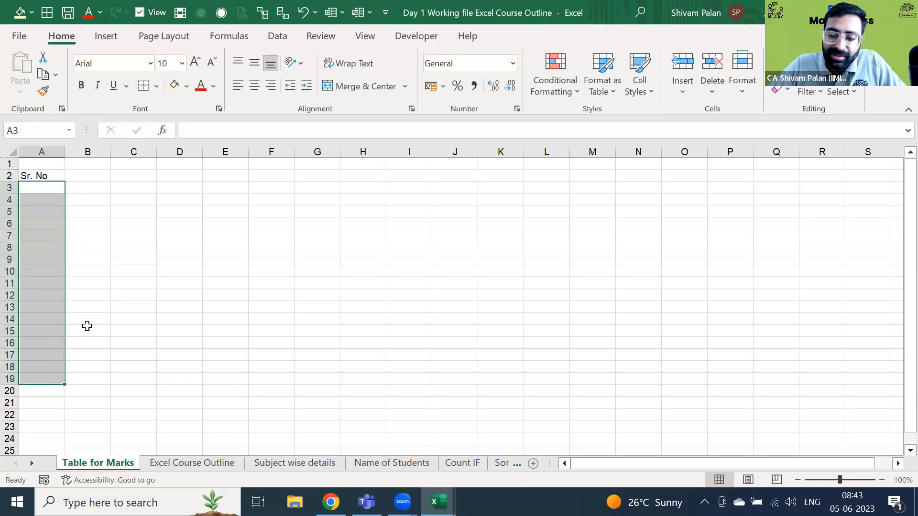
key(Delete)
key(Up)
key(Down)
- Enter 1 in A3 and the formula =A3+1 in A4
text(1)
key(Return)
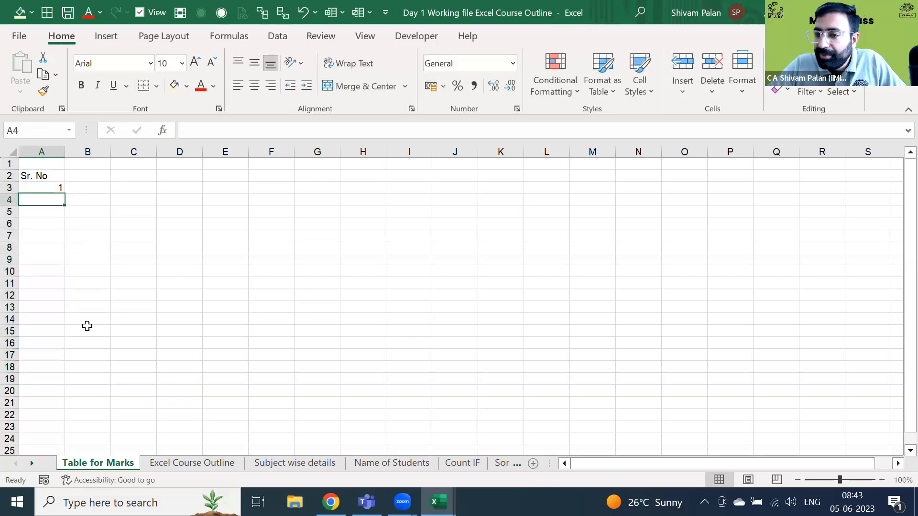
text(=)
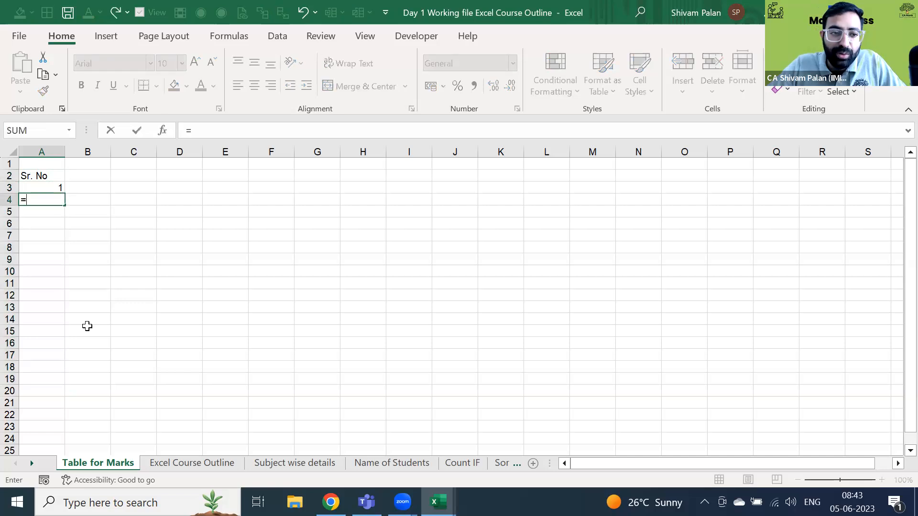
key(Up)
text(+`)
key(BackSpace)
text(1)
key(Return)
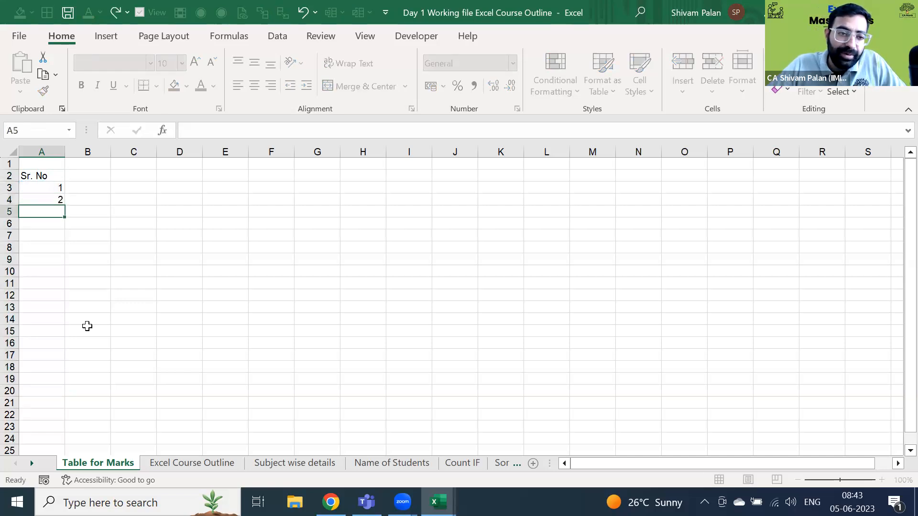
- Fill the =A3+1 formula down column A to row 103
key(Up)
key(shift+Down)
key(shift+Down)
key(shift+Down)
key(shift+Down)
key(shift+Down)
key(shift+Down)
key(shift+Down)
key(shift+Down)
key(shift+Down)
key(shift+Down)
key(shift+Down)
key(shift+Down)
key(shift+Down)
key(shift+Down)
key(shift+Down)
key(shift+Down)
key(shift+Down)
key(shift+Down)
key(shift+Down)
key(shift+Down)
key(shift+Down)
key(shift+Down)
key(shift+Down)
key(shift+Down)
key(shift+Down)
key(shift+Down)
key(shift+Down)
key(shift+Down)
key(shift+Down)
key(shift+Down)
key(shift+Down)
key(shift+Down)
key(shift+Down)
key(shift+Down)
key(shift+Down)
key(shift+Down)
key(shift+Down)
key(shift+Down)
key(shift+Down)
key(shift+Down)
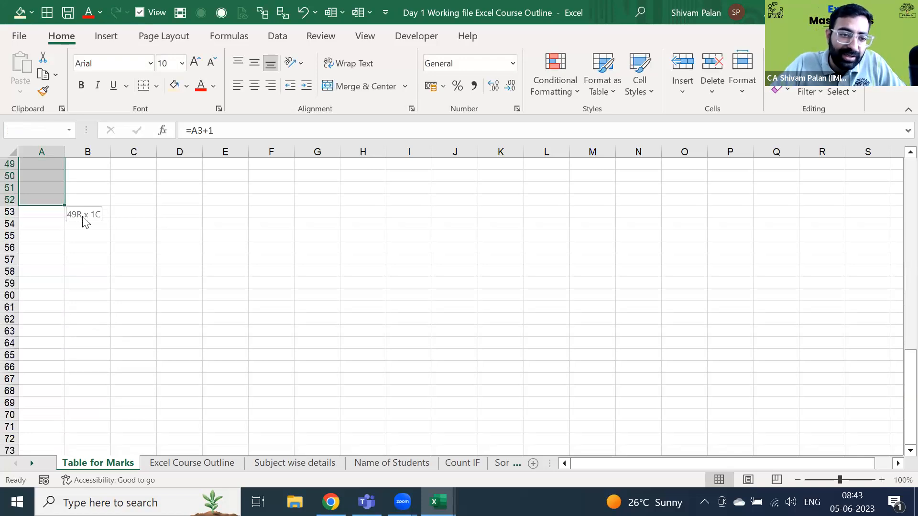
key(shift+Down)
key(shift+Down)
key(shift+Down)
key(shift+Down)
key(shift+Down)
key(shift+Down)
key(shift+Down)
key(shift+Down)
key(shift+Down)
key(shift+Down)
key(shift+Down)
key(shift+Down)
key(shift+Down)
key(shift+Down)
key(shift+Down)
key(shift+Down)
key(shift+Down)
key(shift+Down)
key(shift+Down)
key(shift+Down)
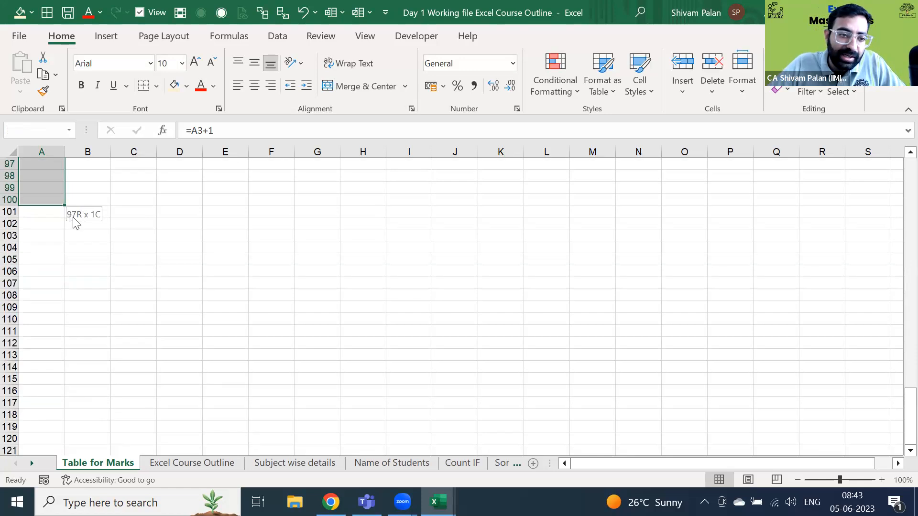
key(shift+Down)
key(shift+Down)
key(shift+Down)
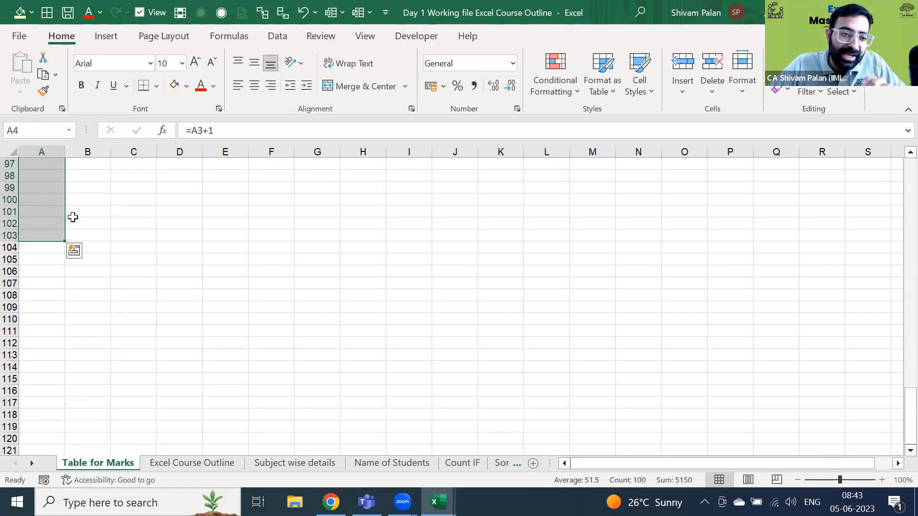
- Delete the surplus 101 in A103 and confirm the series ends at 100
key(ctrl+Down)
key(Delete)
key(Up)
key(ctrl+Up)
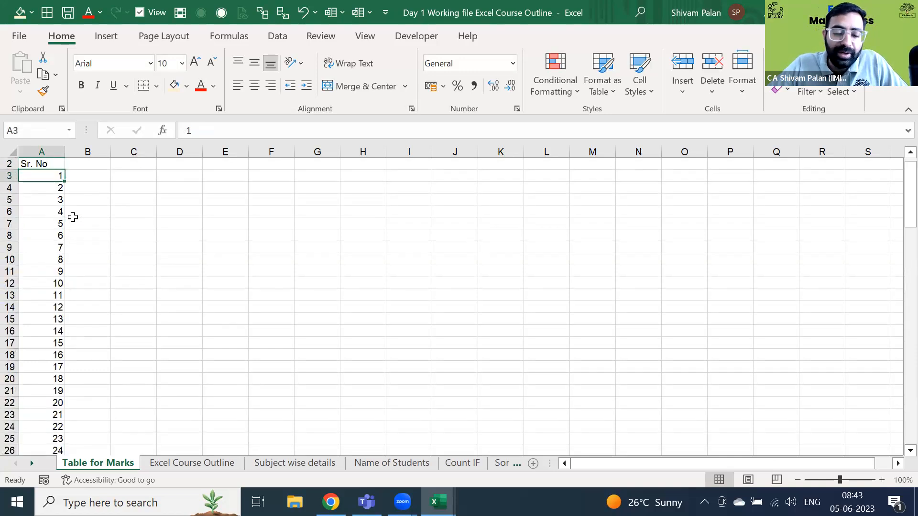
key(ctrl+Down)
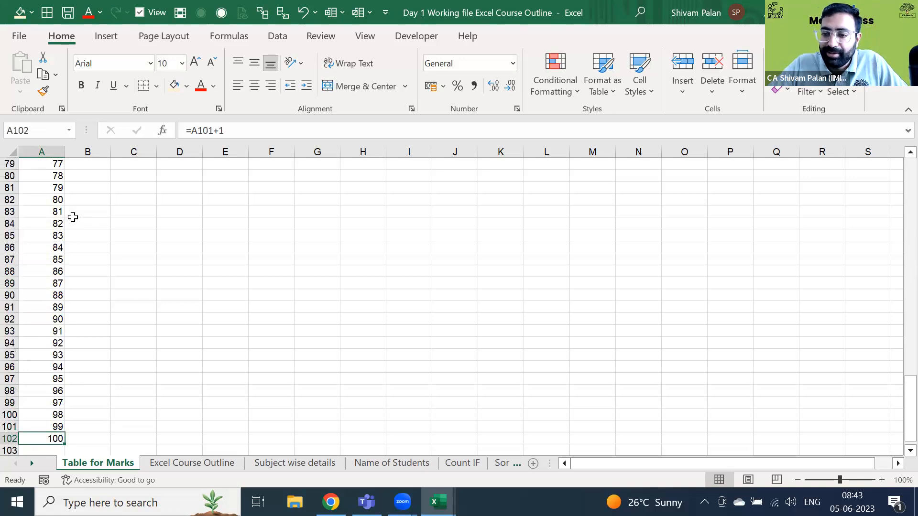
key(ctrl+Up)
key(Right)
key(Down)
key(Down)
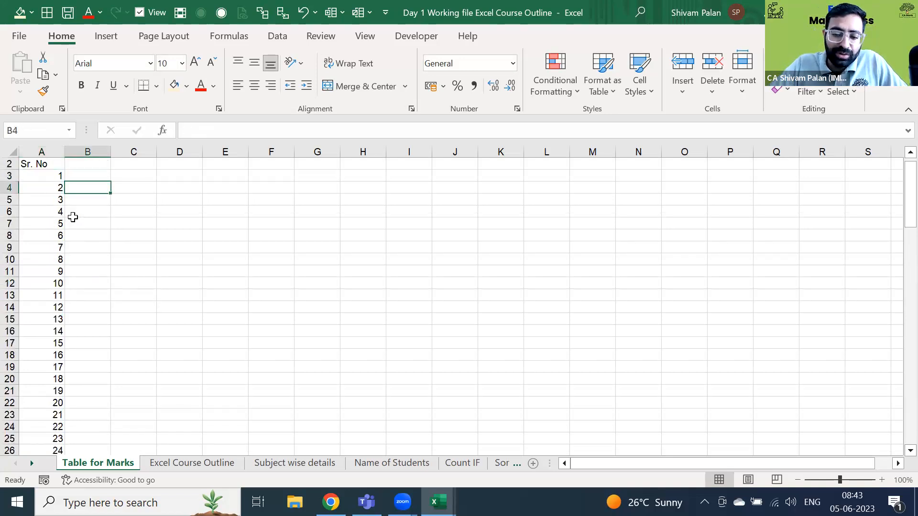
text(+1+1)
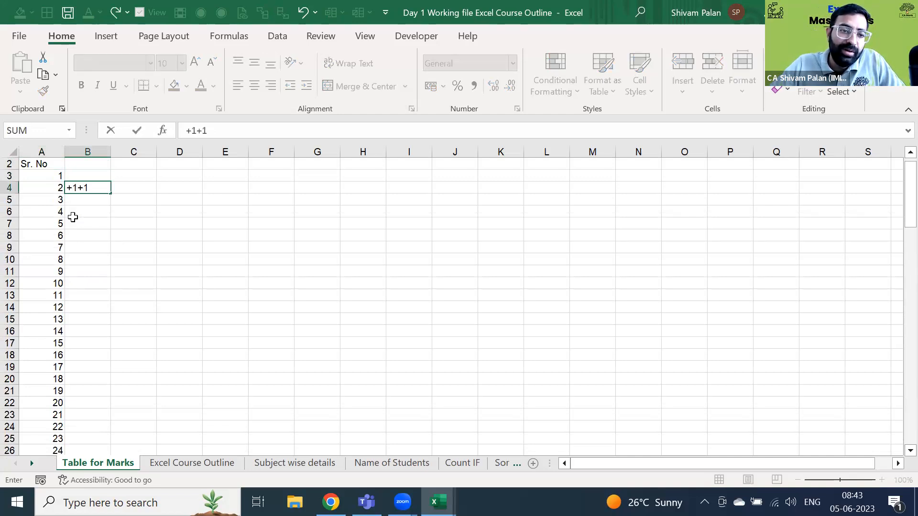
key(ctrl+Return)
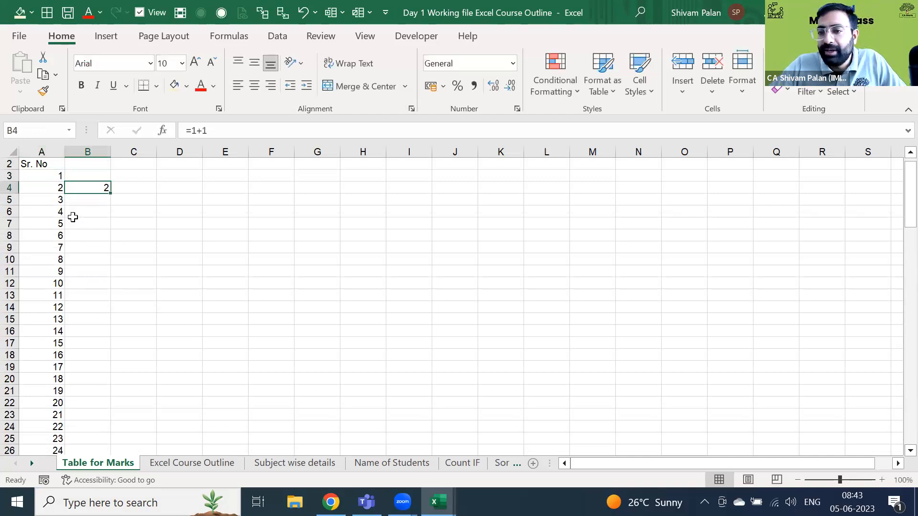
key(Delete)
key(Left)
key(Up)
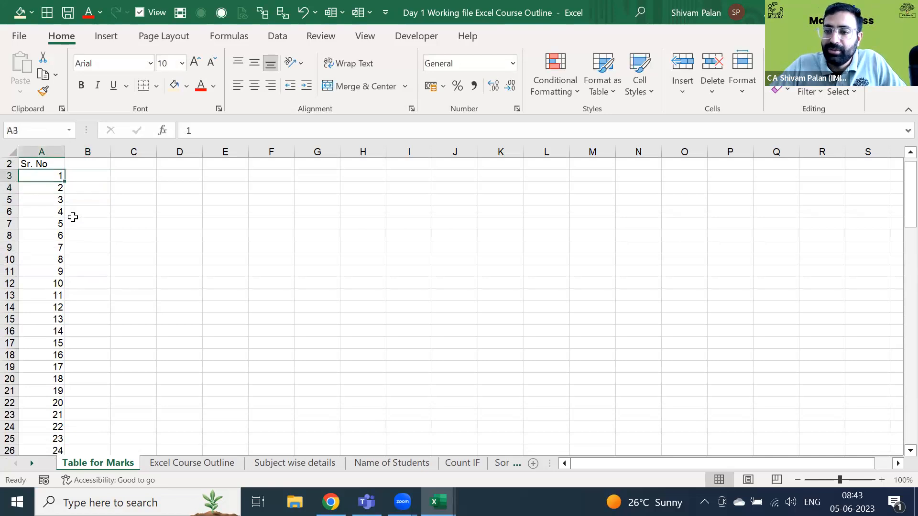
key(Up)
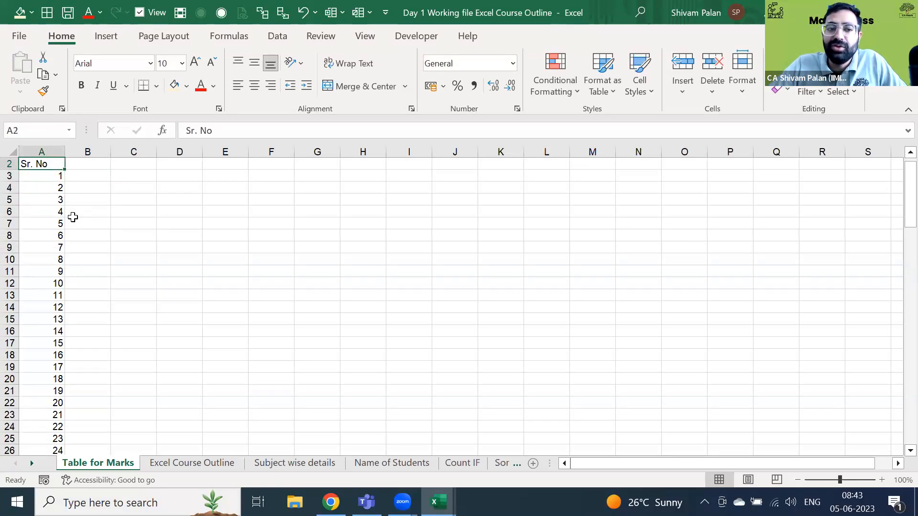
key(ctrl+shift+Down)
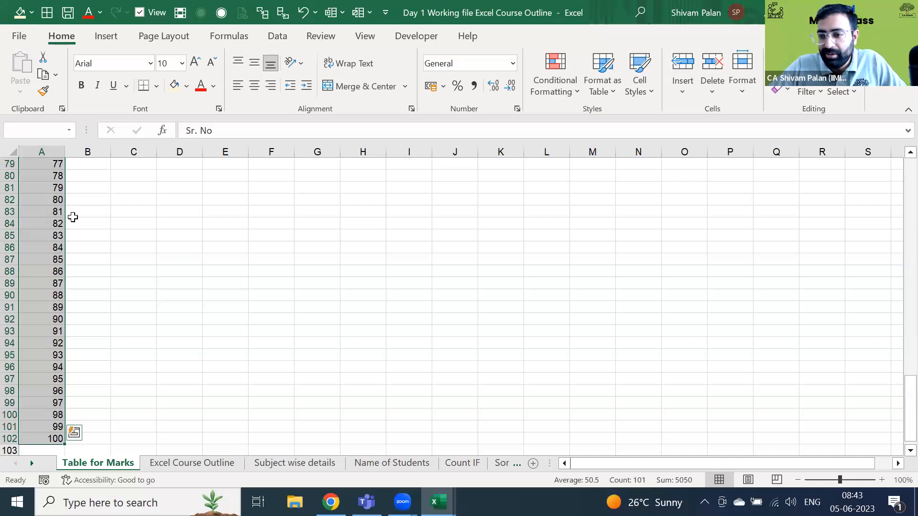
key(ctrl+Up)
key(Down)
key(Down)
key(Down)
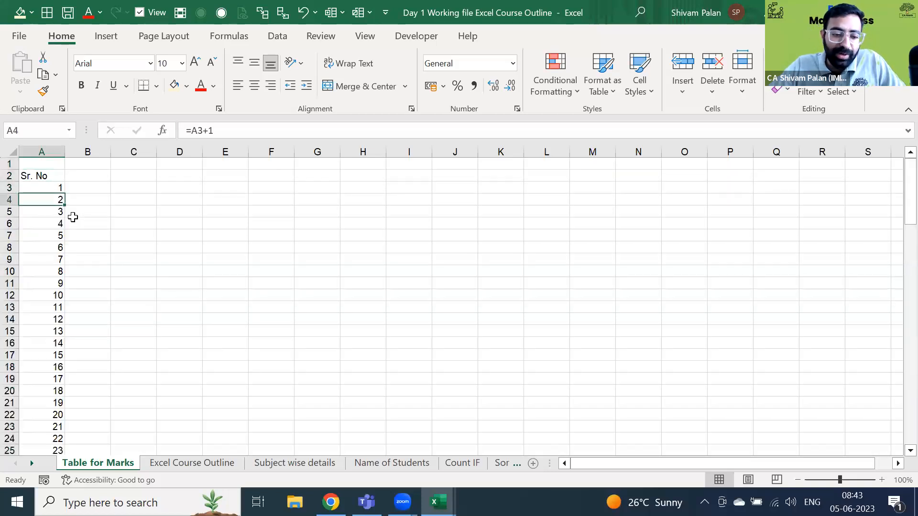
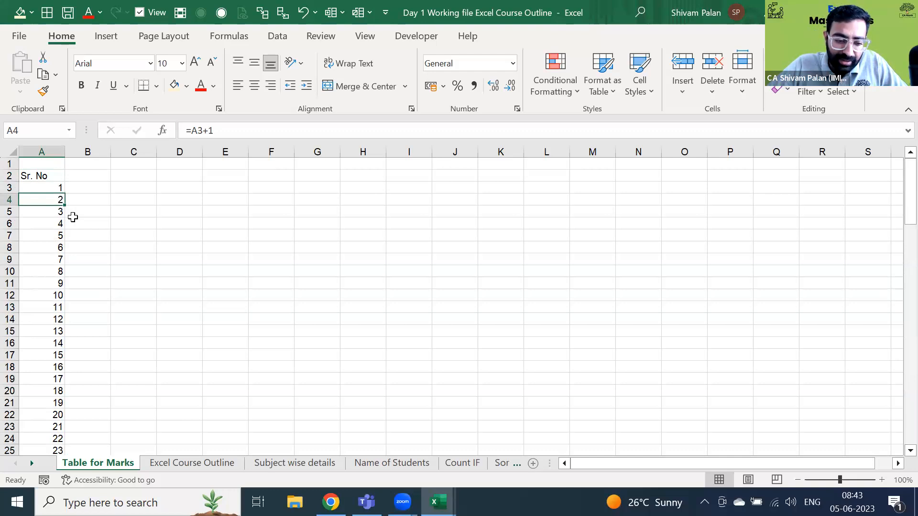
- Type a stray `~ character into B4 beside the serial numbers
key(Right)
text(`)
text(~)
key(Return)
key(Up)
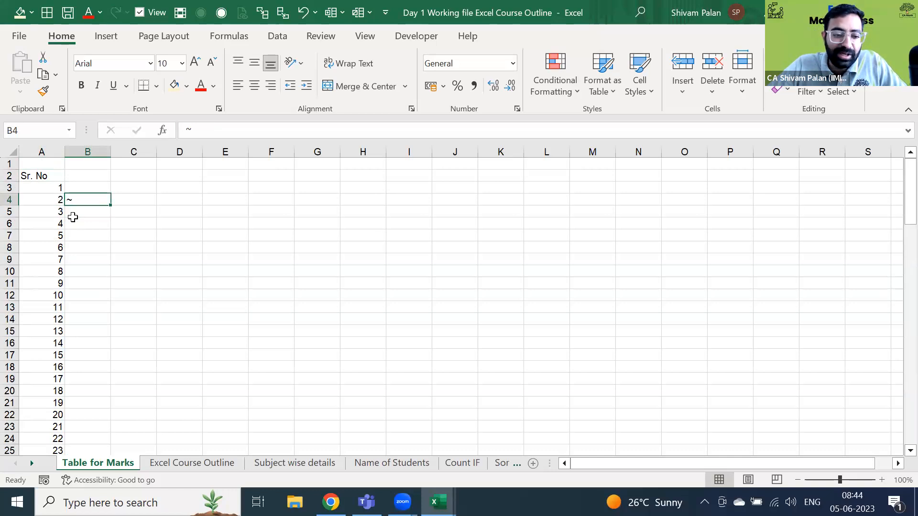
- Turn on Show Formulas to check the =A3+1 formulas in column A, then turn it off
key(ctrl+grave)
key(Left)
key(Down)
key(Down)
key(Down)
key(Down)
key(Down)
key(Down)
key(Down)
key(Down)
key(Down)
key(Down)
key(Down)
key(Down)
key(Down)
key(Down)
key(Down)
key(Down)
key(Down)
key(Down)
key(Down)
key(Down)
key(Down)
key(Down)
key(Down)
key(Down)
key(Down)
key(Down)
key(Down)
key(Down)
key(Down)
key(Down)
key(Down)
key(Down)
key(Down)
key(Down)
key(Down)
key(Down)
key(Down)
key(Down)
key(Down)
key(Down)
key(Down)
key(Down)
key(Down)
key(Down)
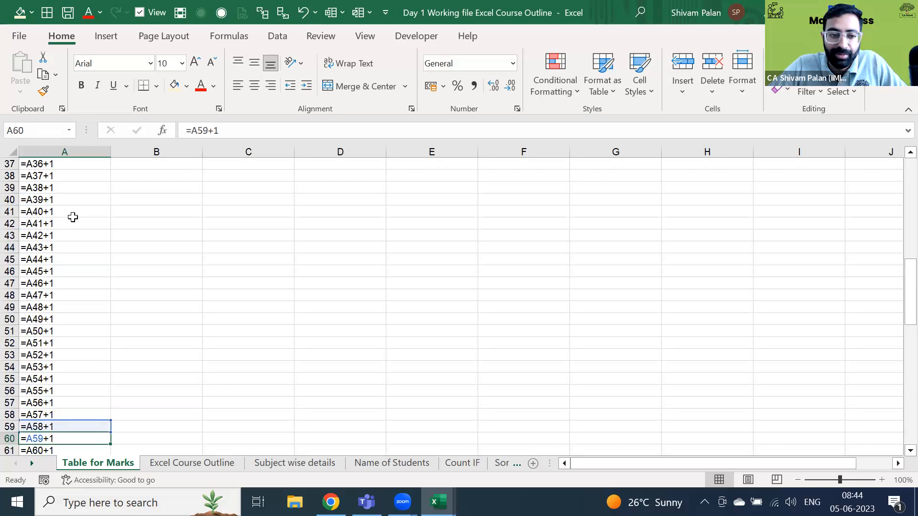
key(ctrl+Down)
key(ctrl+Up)
key(Down)
key(Down)
key(Down)
key(Down)
key(Down)
key(Down)
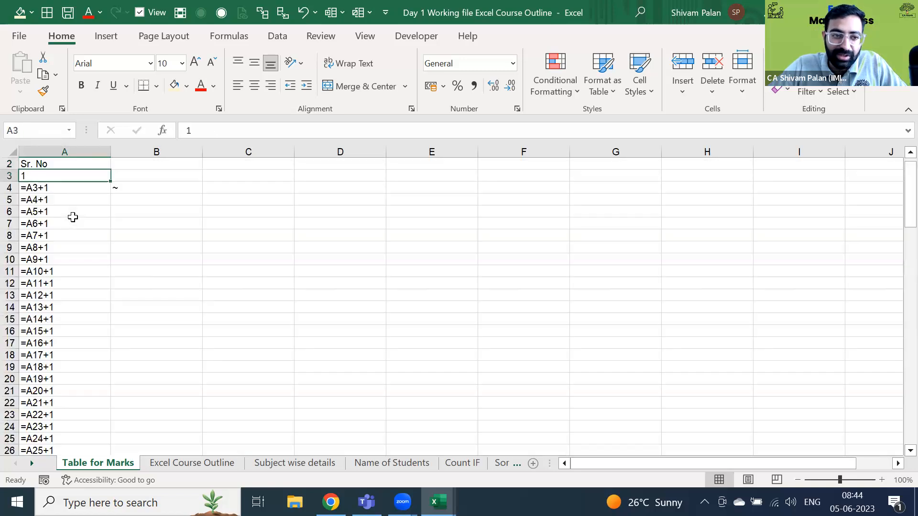
key(Down)
key(Down)
key(Down)
key(Down)
key(Down)
key(Down)
key(Down)
key(Down)
key(Down)
key(Down)
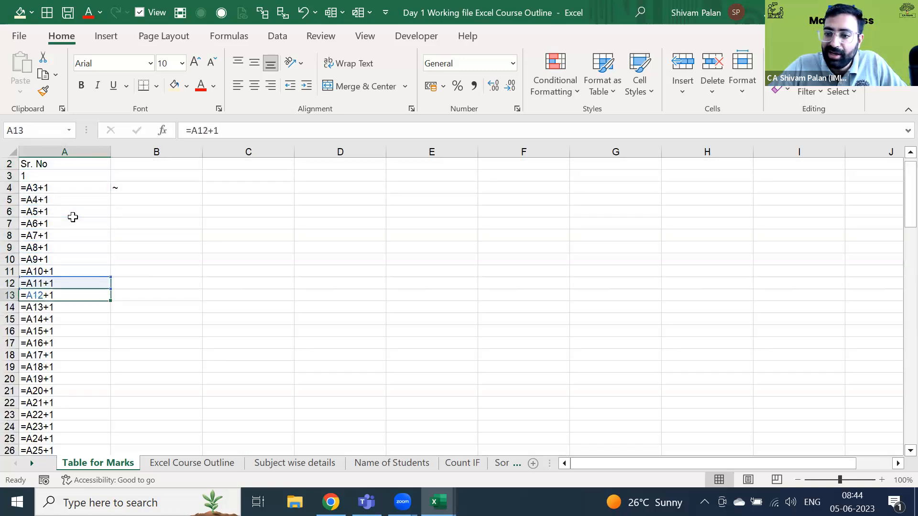
key(Down)
key(Down)
key(Down)
key(Down)
key(Down)
key(Down)
key(Down)
key(Down)
key(Down)
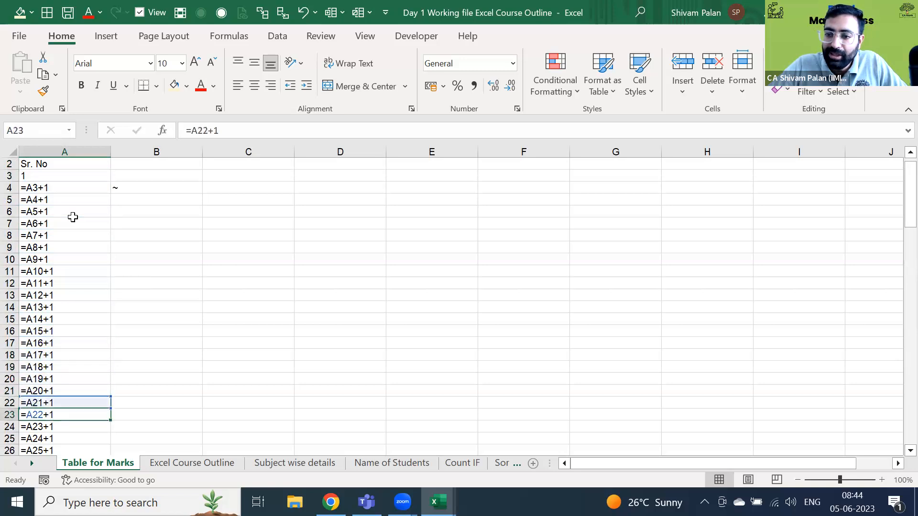
key(Down)
key(Down)
key(Down)
key(ctrl+Up)
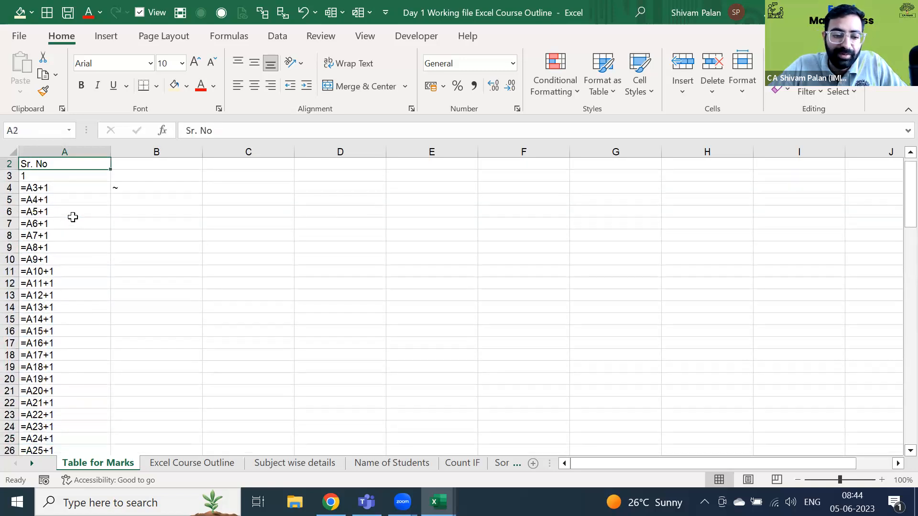
key(ctrl+grave)
- Clear column A from A8 to the bottom so the serial numbers stop at 5
key(Down)
key(Right)
key(Down)
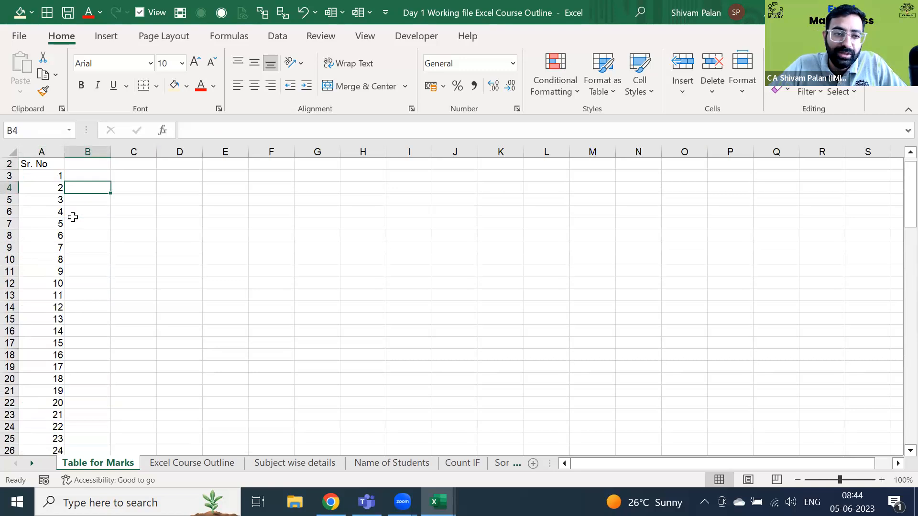
key(Left)
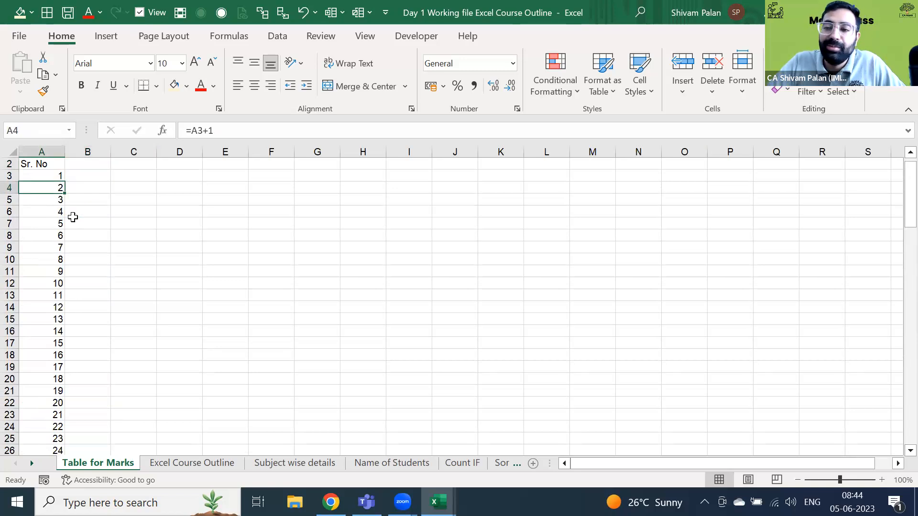
key(Down)
key(Down)
key(Down)
key(Down)
key(Down)
key(Down)
key(Up)
key(Up)
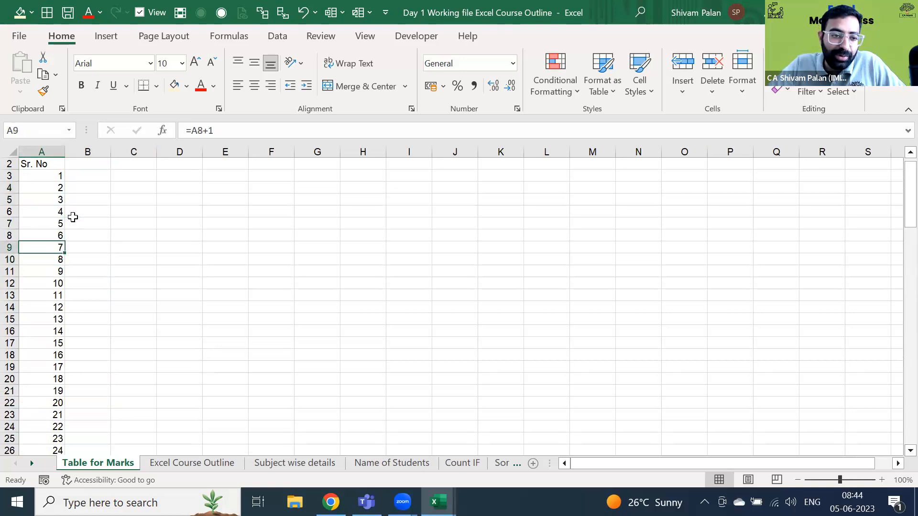
key(shift+Down)
key(ctrl+shift+Down)
key(Delete)
key(Up)
key(ctrl+Up)
key(Right)
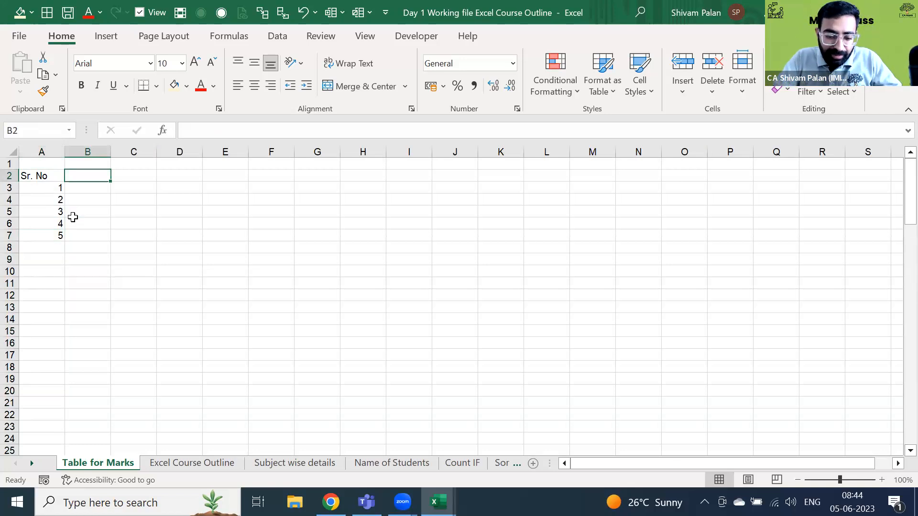
- Enter the header Name in B2 and student names A, B, C, D, E in B3:B7
text(Name)
key(Return)
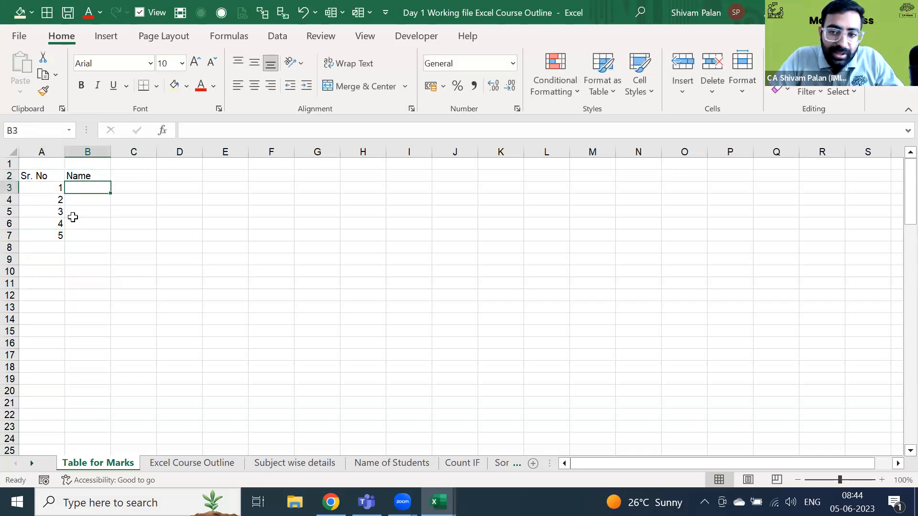
text(A)
key(Return)
text(B)
key(Return)
text(C)
key(Return)
text(D)
key(Return)
text(E)
key(Return)
- Type the heading Marks in C1
key(Up)
key(ctrl+Up)
key(Down)
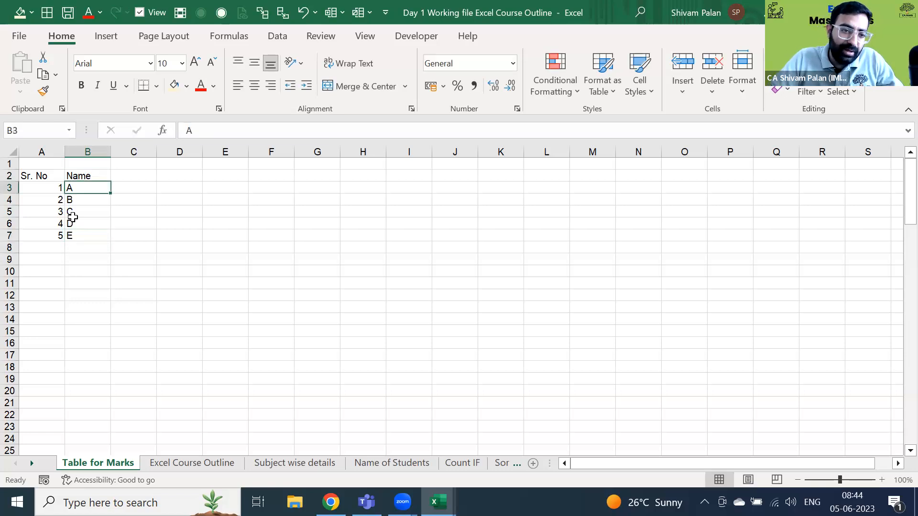
key(Right)
key(Up)
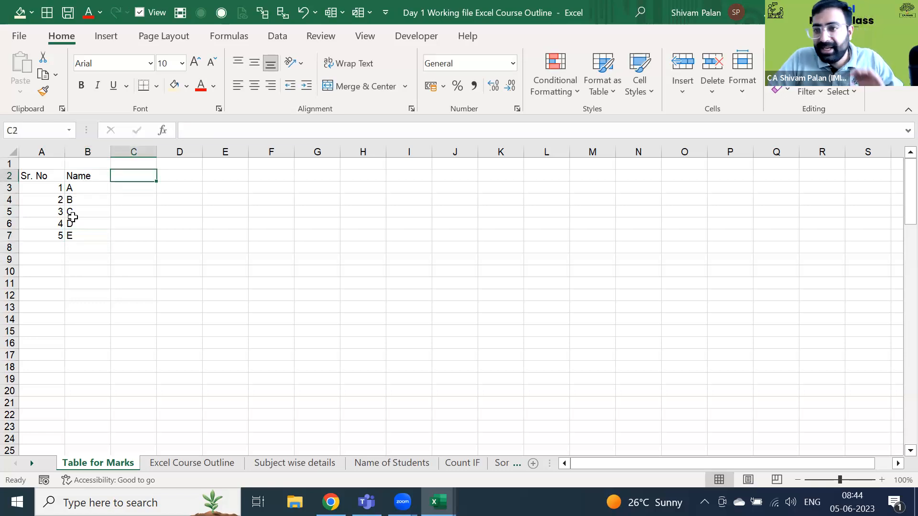
key(Up)
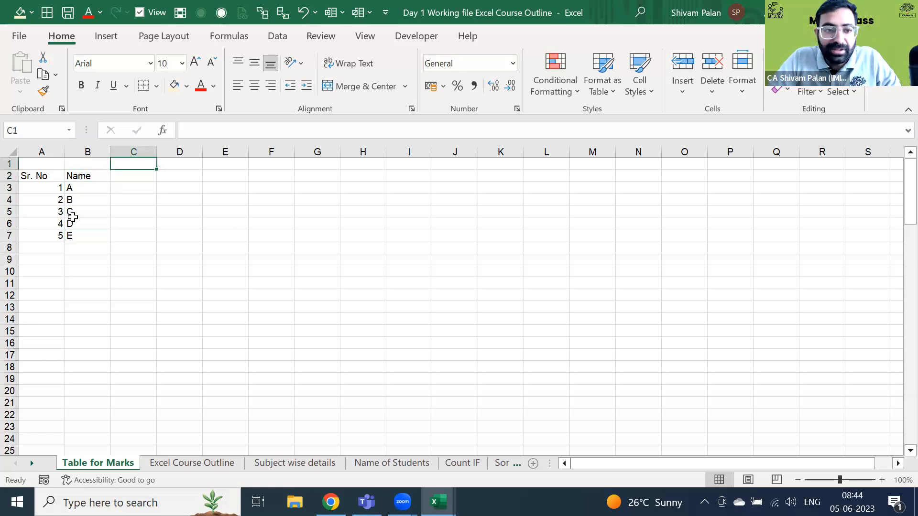
text(Marks)
key(Return)
- Enter subject headers Accounts, Eco and Maths in C2:E2
text(Accounts)
key(Tab)
text(Eco)
key(Tab)
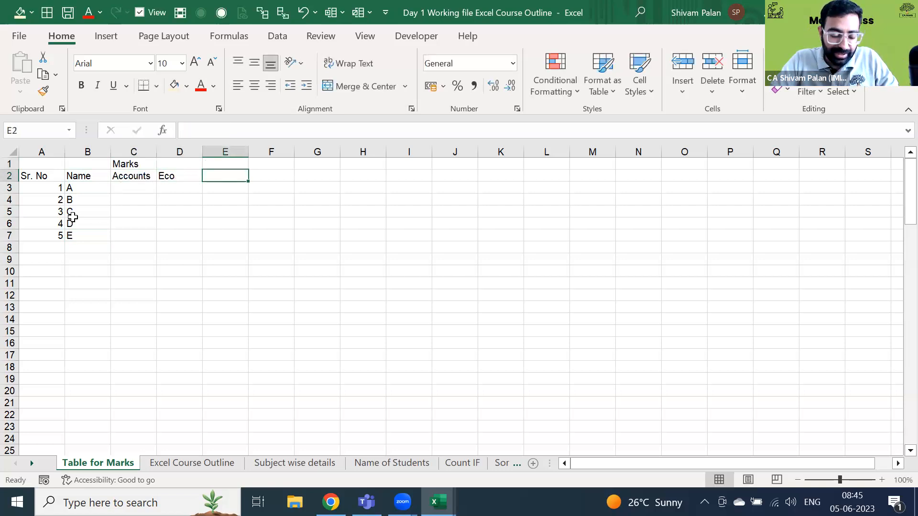
text(Maths)
key(Left)
key(Left)
key(Left)
key(Left)
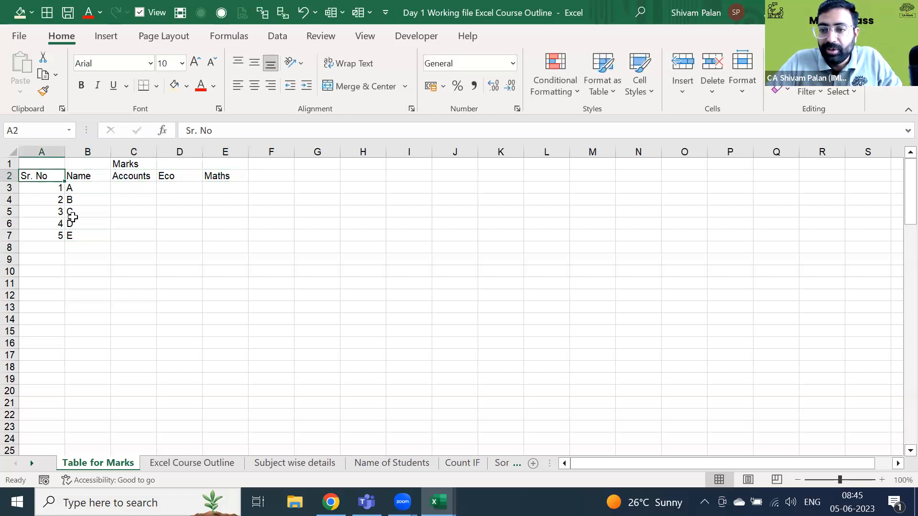
key(Down)
key(Right)
key(Down)
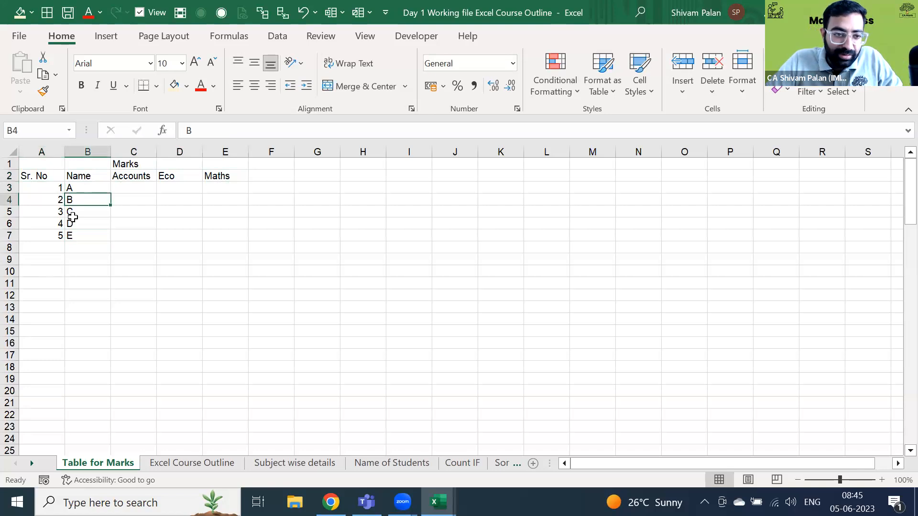
key(Up)
key(Right)
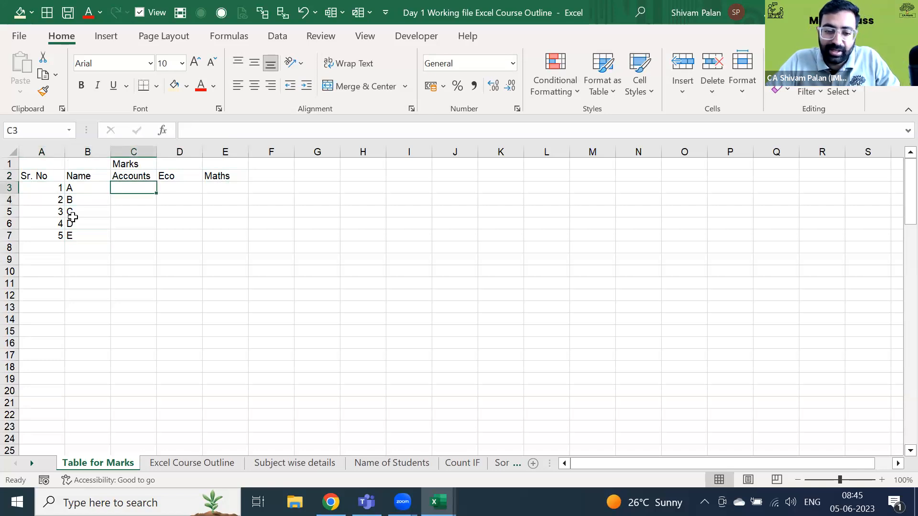
- Enter Accounts marks 60, 70, 55, 44 and 33 in C3:C7
text(60)
key(Return)
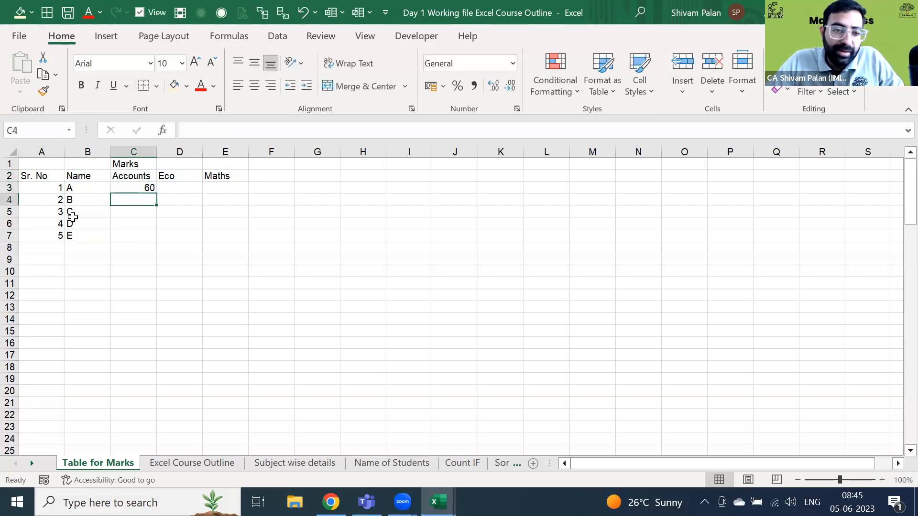
text(70)
key(Return)
text(55)
key(Return)
text(44)
key(Return)
text(33)
key(Return)
text(3)
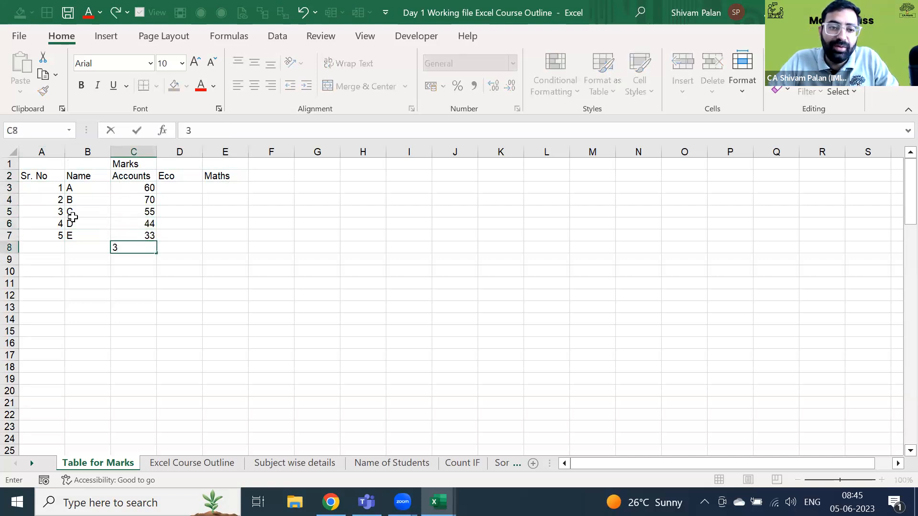
key(Escape)
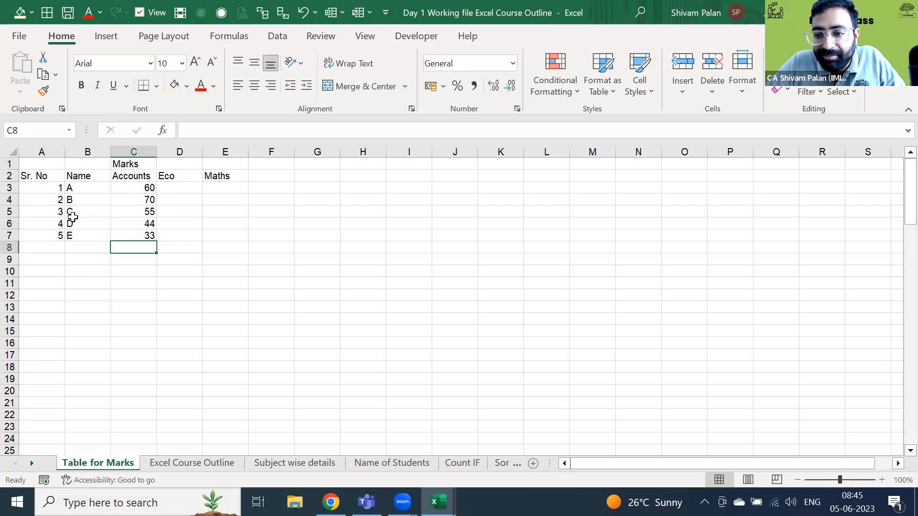
- Select the marks block C3:E7 and step through it to reach D3
key(Right)
key(Up)
key(Up)
key(Up)
key(Up)
key(Up)
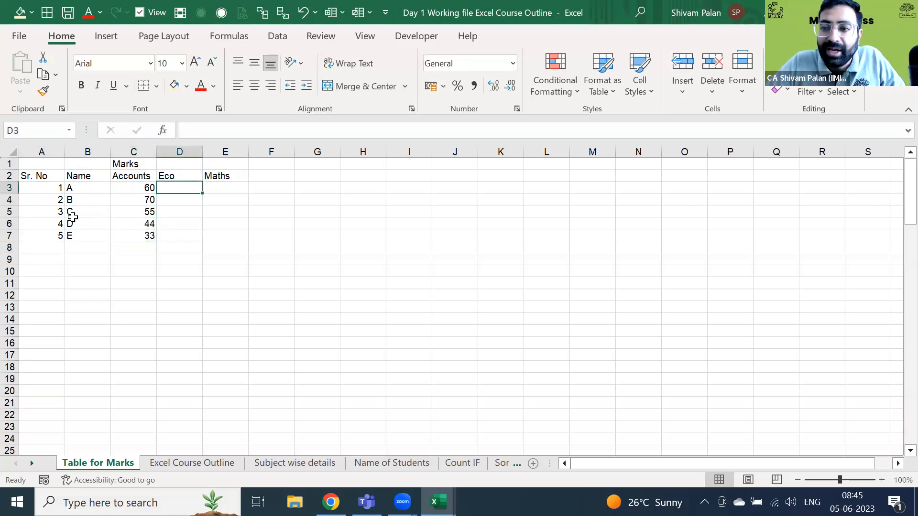
key(Left)
key(shift+Down)
key(shift+Down)
key(shift+Down)
key(shift+Down)
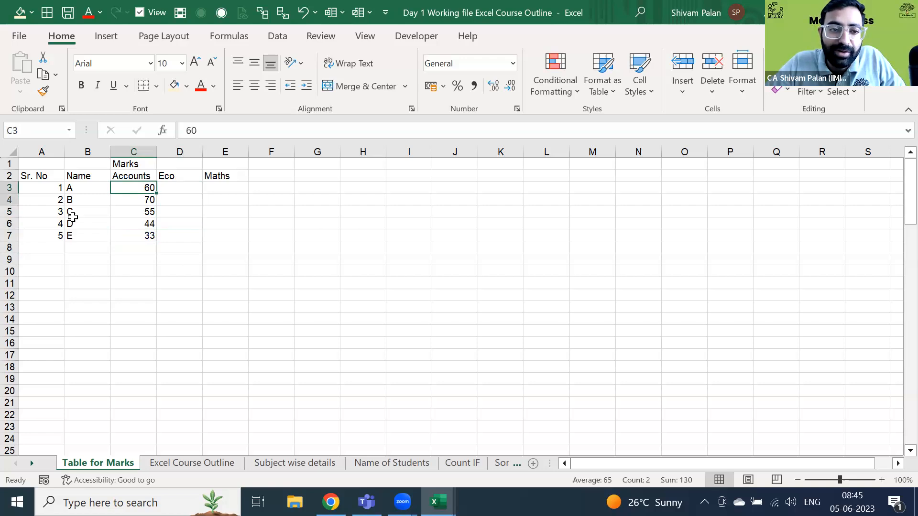
key(shift+Right)
key(shift+Right)
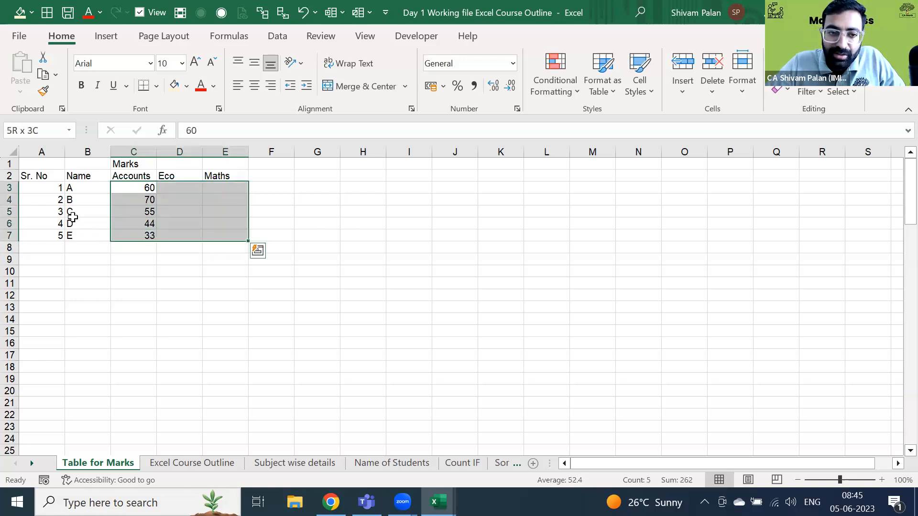
key(Tab)
key(Tab)
key(Tab)
key(Tab)
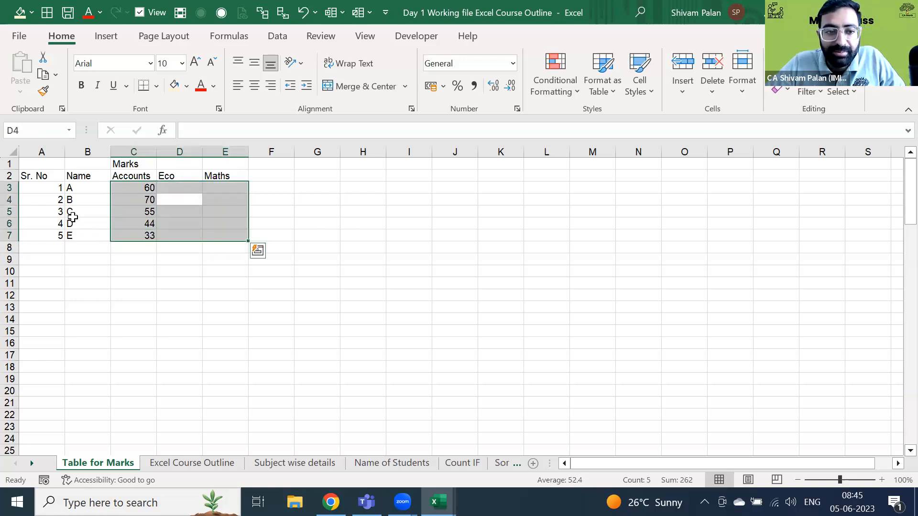
key(Left)
key(Up)
key(ctrl+shift+Down)
key(Return)
key(Return)
key(Return)
key(Return)
key(Return)
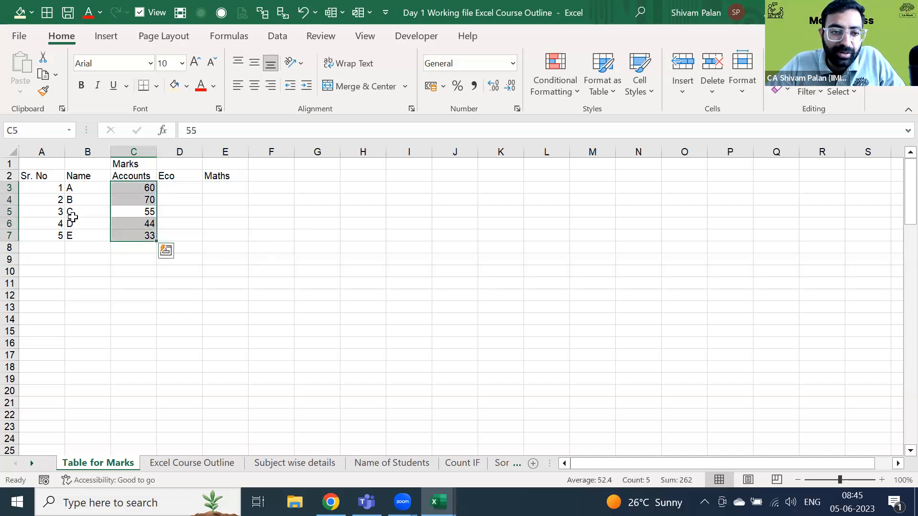
key(shift+Right)
key(shift+Right)
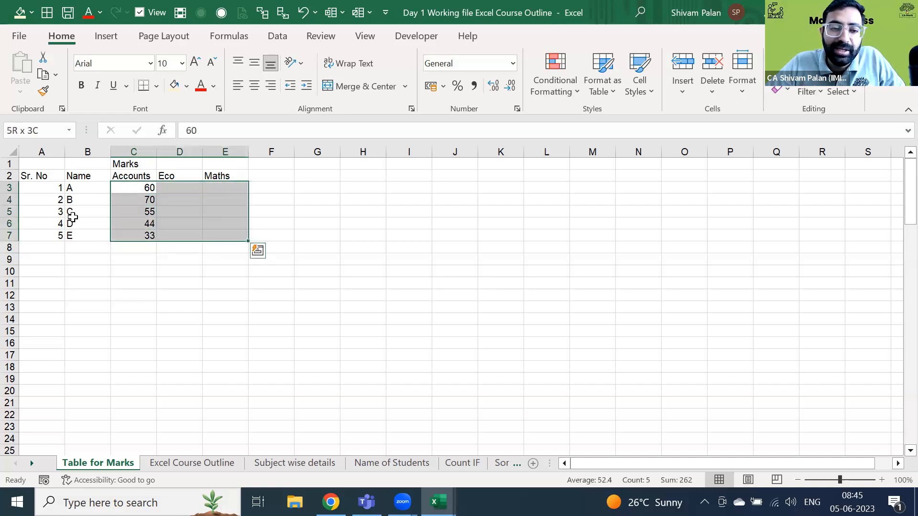
key(Tab)
key(Tab)
key(Tab)
key(Tab)
key(Tab)
key(Tab)
key(Tab)
key(Tab)
key(Tab)
key(Tab)
key(Tab)
key(Tab)
key(Tab)
key(Tab)
key(Tab)
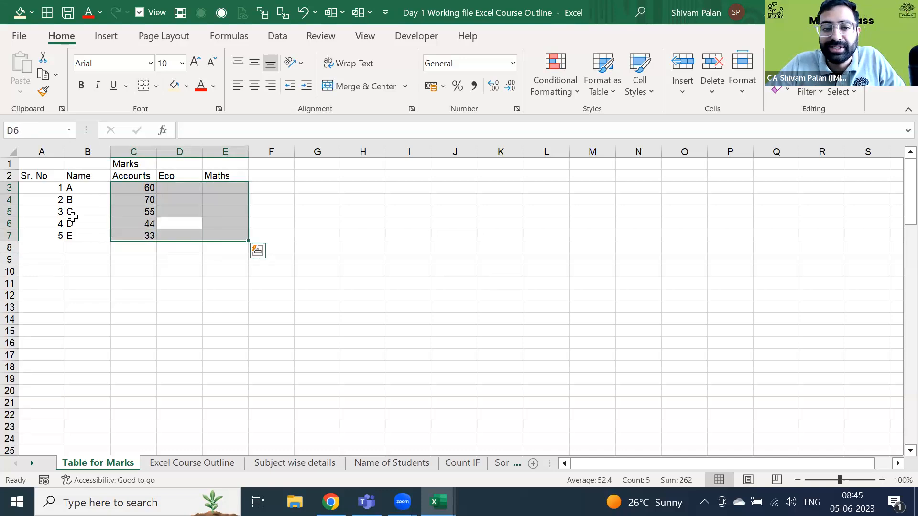
key(Tab)
key(Tab)
key(Tab)
key(Tab)
key(Tab)
key(Tab)
key(Tab)
key(Tab)
key(Tab)
key(Tab)
key(Tab)
key(Tab)
key(Tab)
key(Tab)
key(Tab)
key(Tab)
key(Tab)
key(Tab)
key(Tab)
key(Tab)
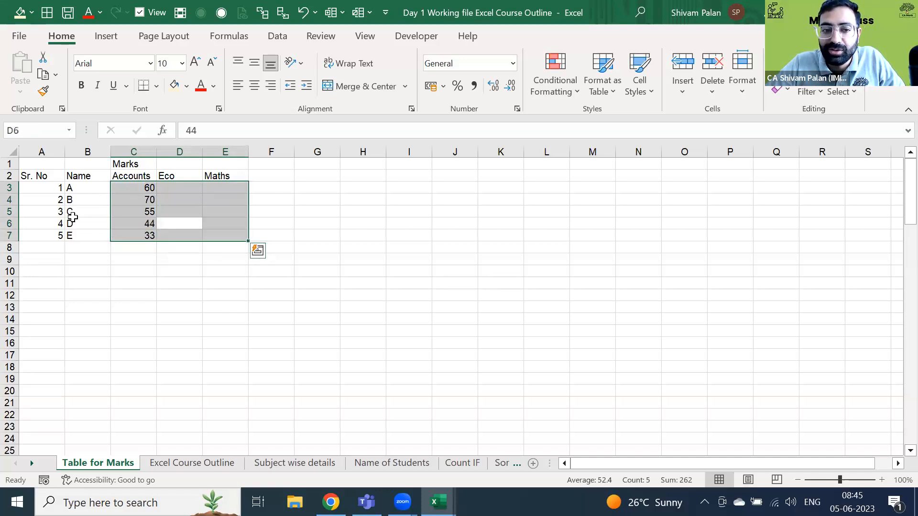
key(Tab)
key(Tab)
key(Tab)
key(Tab)
key(Tab)
key(Tab)
key(Tab)
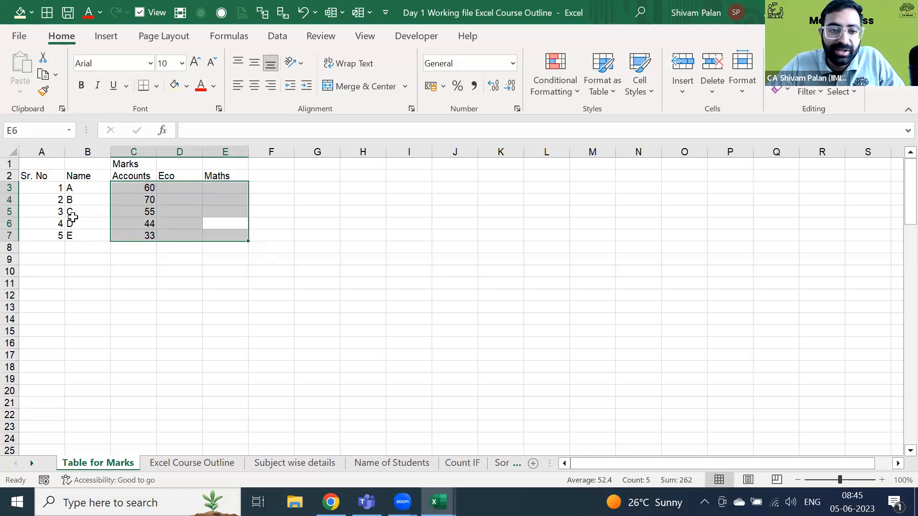
key(Tab)
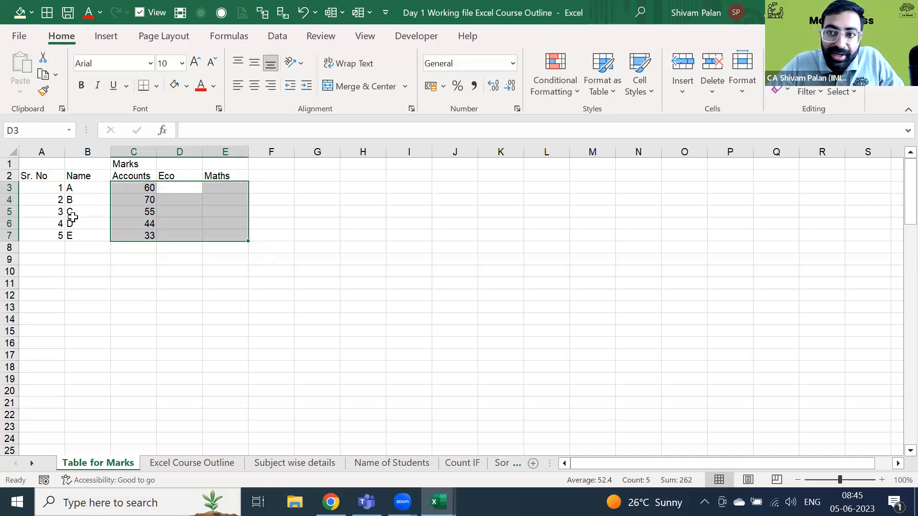
- Enter 55 in D3 and 77 in E3 as student A's Eco and Maths marks
text(55)
key(Tab)
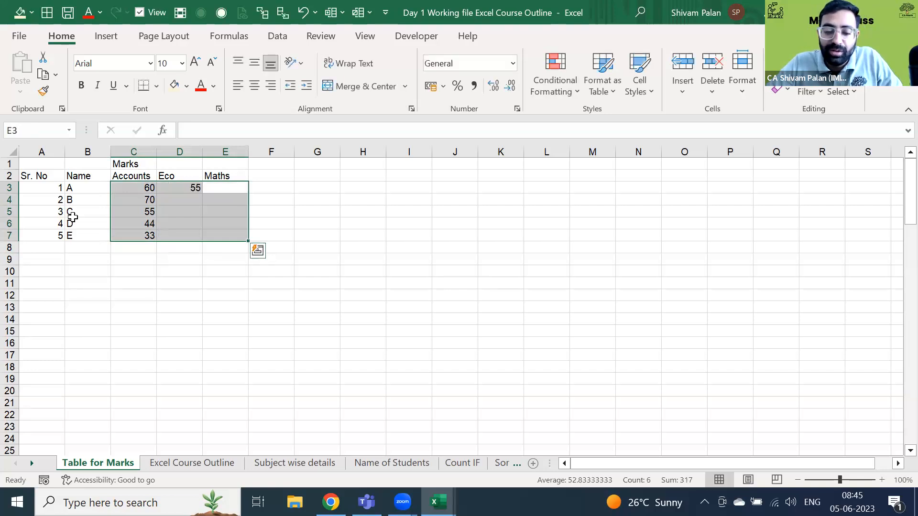
text(77)
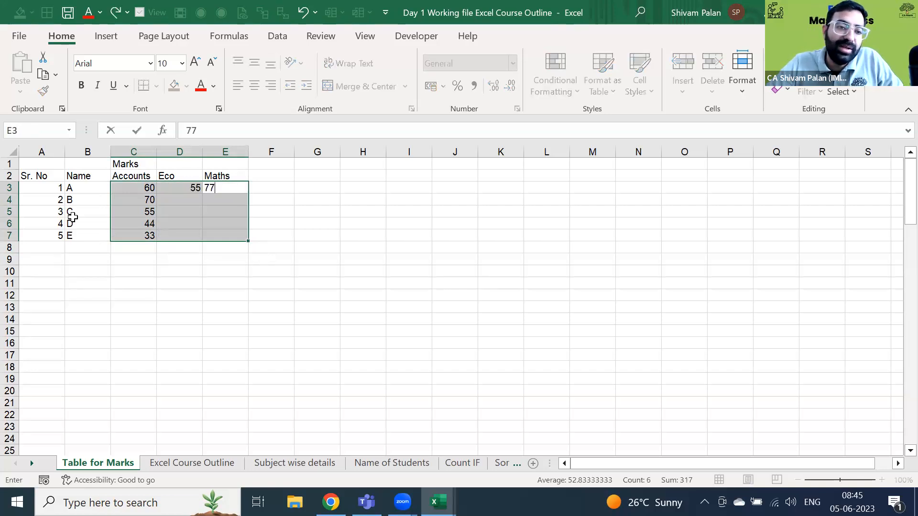
key(Tab)
key(Tab)
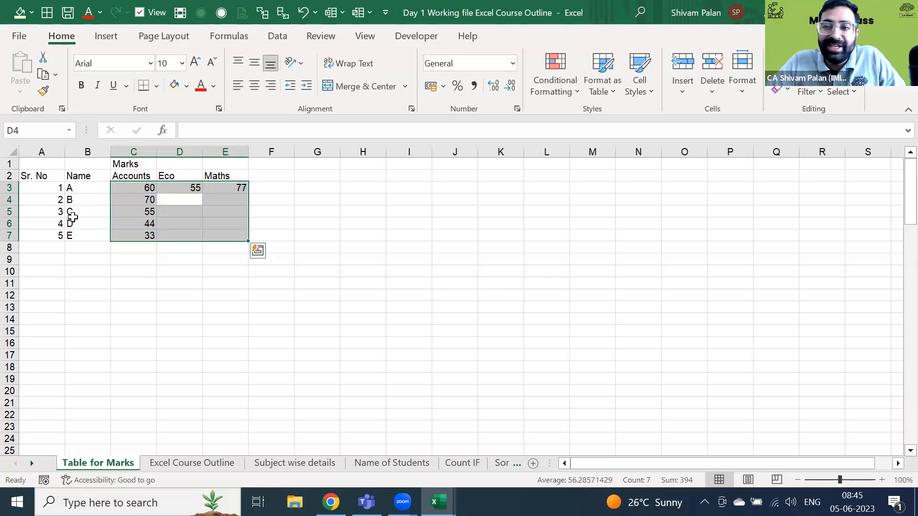
key(Right)
key(Right)
key(Right)
key(Right)
key(Right)
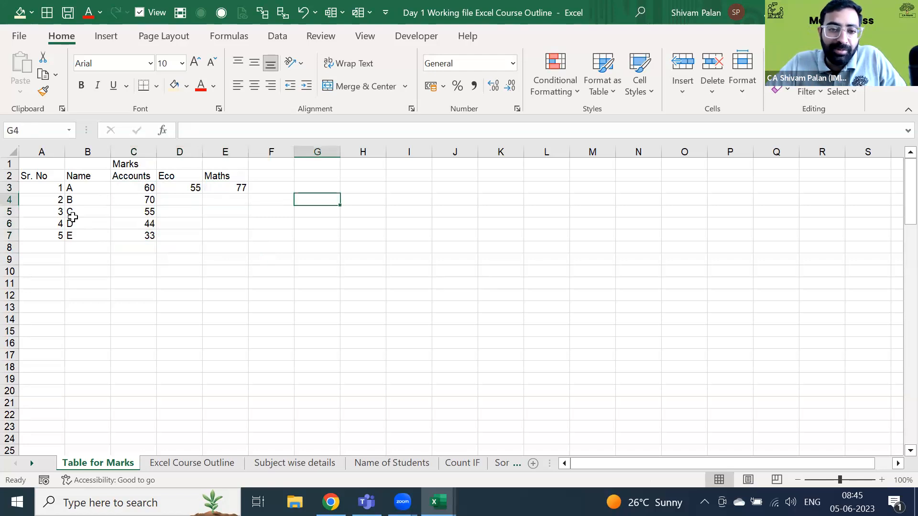
key(Right)
key(Right)
key(Right)
key(Right)
key(Right)
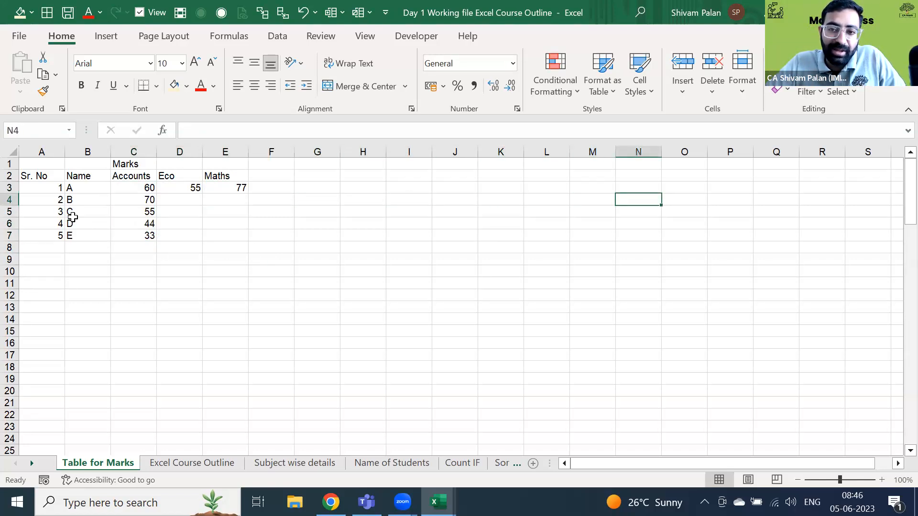
key(Left)
key(Left)
key(Left)
key(Left)
key(Left)
key(Left)
key(Left)
key(Left)
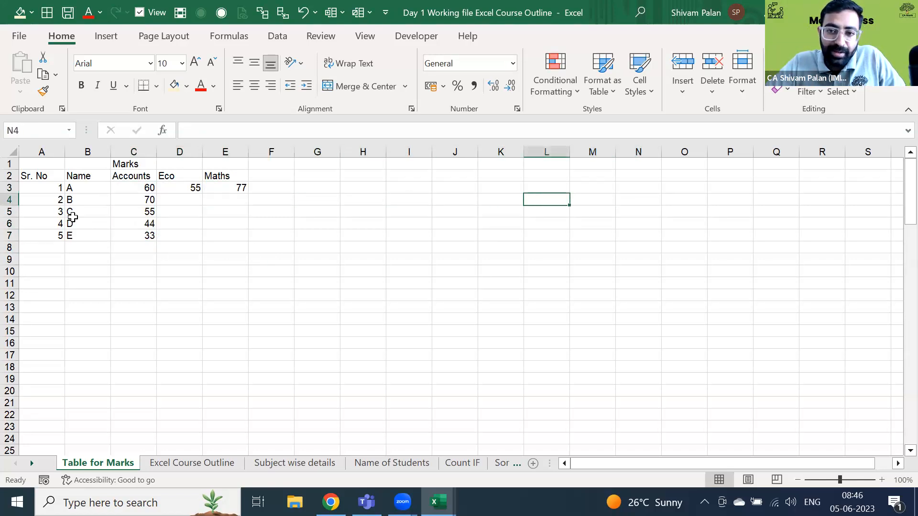
key(Left)
key(Left)
key(Right)
key(Right)
key(Right)
key(Right)
key(Right)
key(Right)
key(Right)
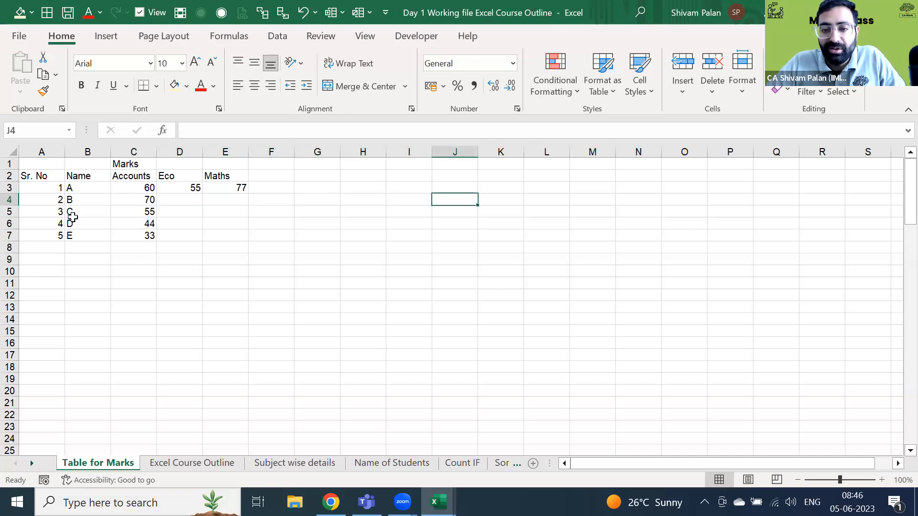
key(Left)
key(Left)
key(Left)
key(Left)
key(Left)
key(Left)
- Select C3:E7 and delete all the Accounts, Eco and Maths marks
key(Left)
key(Up)
key(Left)
key(ctrl+shift+Right)
key(ctrl+shift+Down)
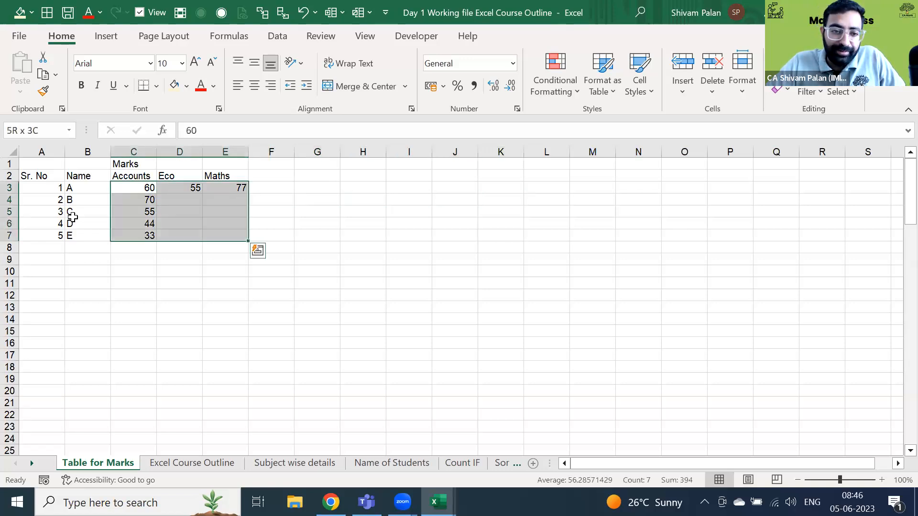
key(Right)
key(Left)
key(ctrl+shift+Right)
key(ctrl+shift+Down)
key(Delete)
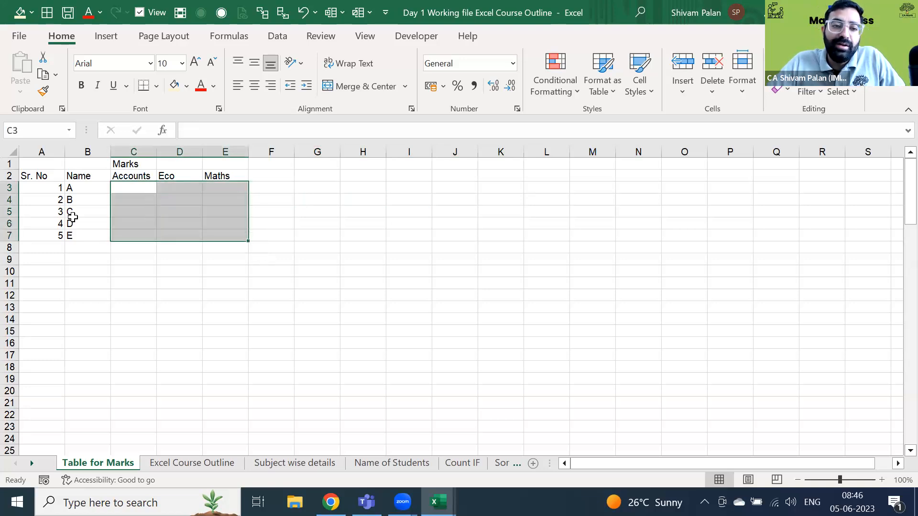
key(Left)
key(Right)
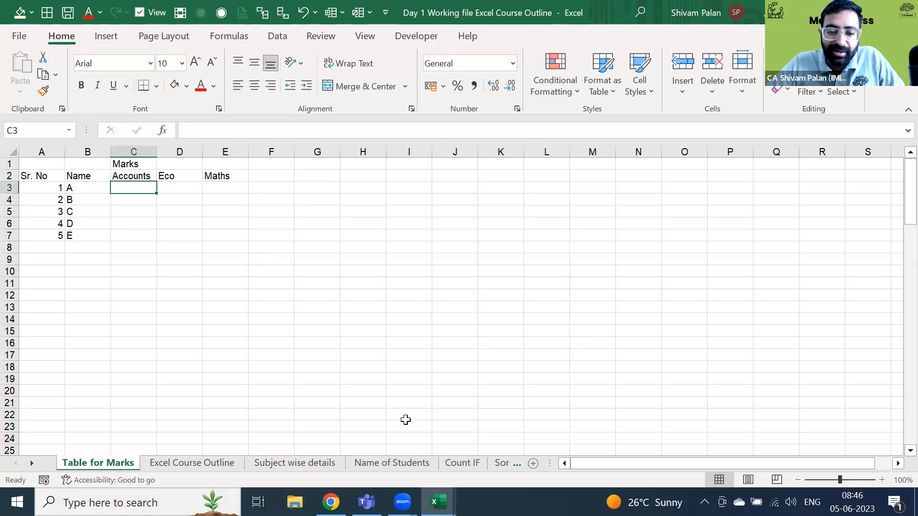
click(581, 129)
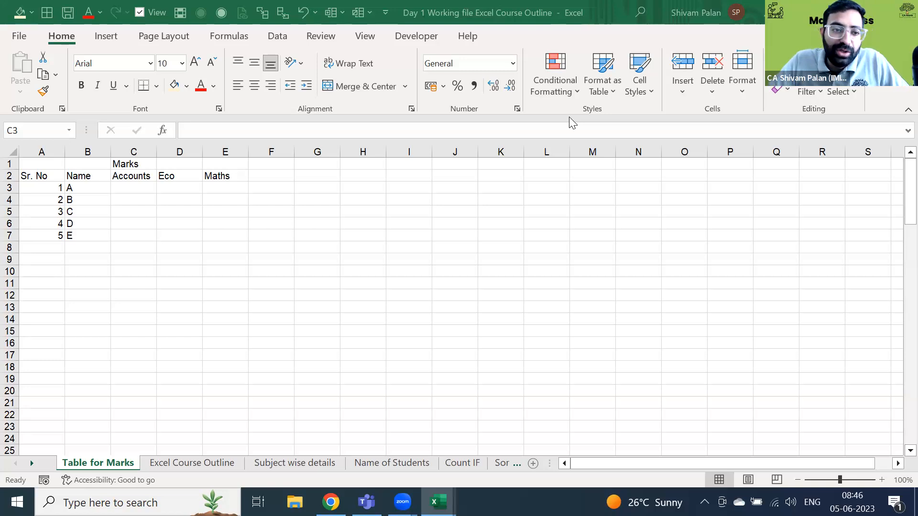
click(106, 198)
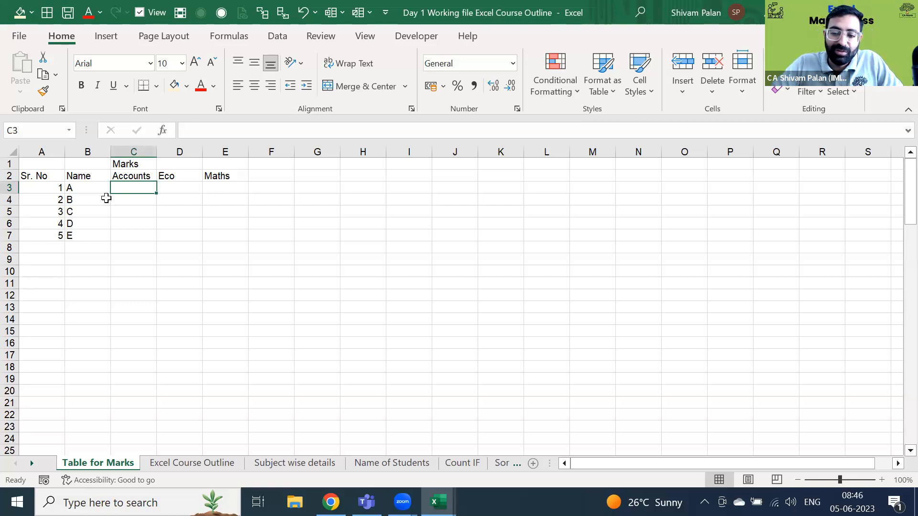
text(=rand)
key(Down)
key(Down)
key(Tab)
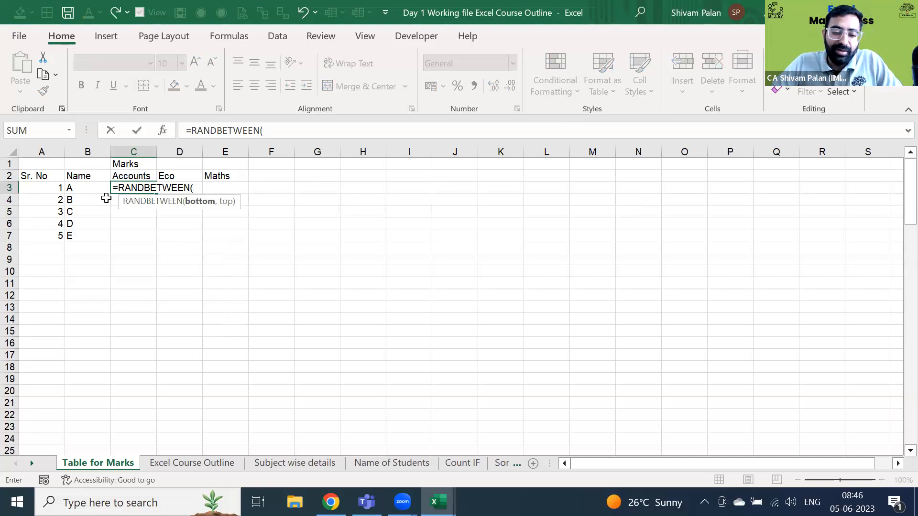
text(30,100)
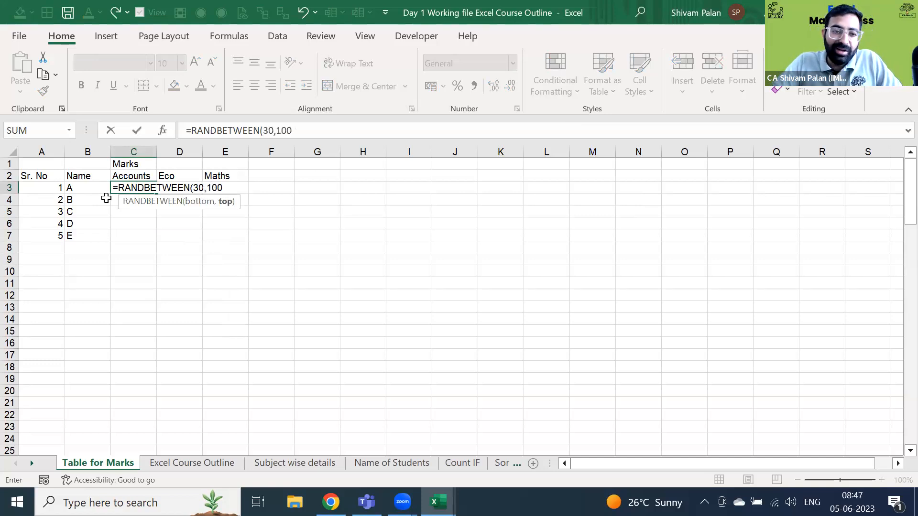
text())
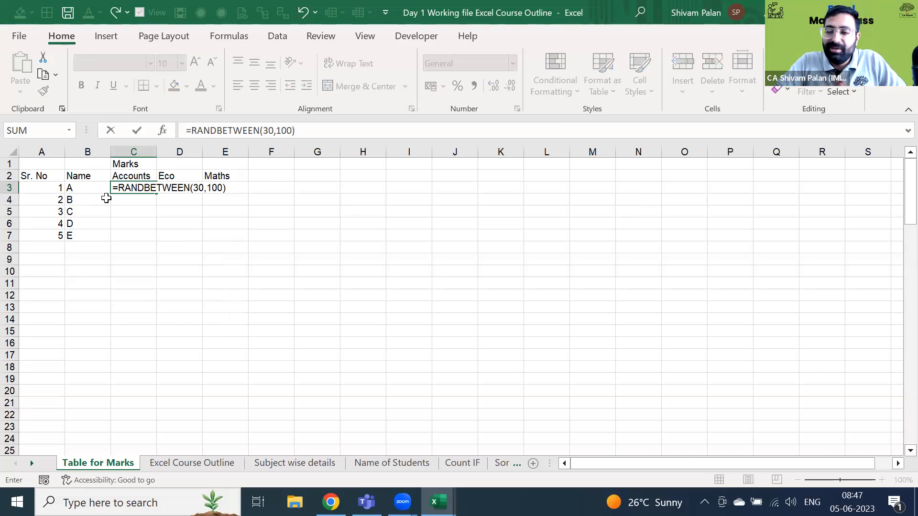
key(BackSpace)
key(BackSpace)
key(BackSpace)
key(BackSpace)
key(BackSpace)
key(BackSpace)
key(BackSpace)
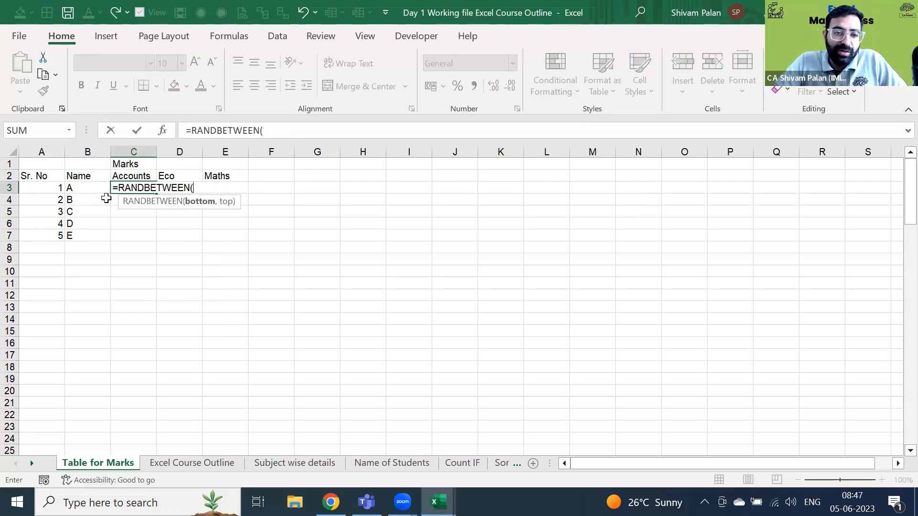
key(BackSpace)
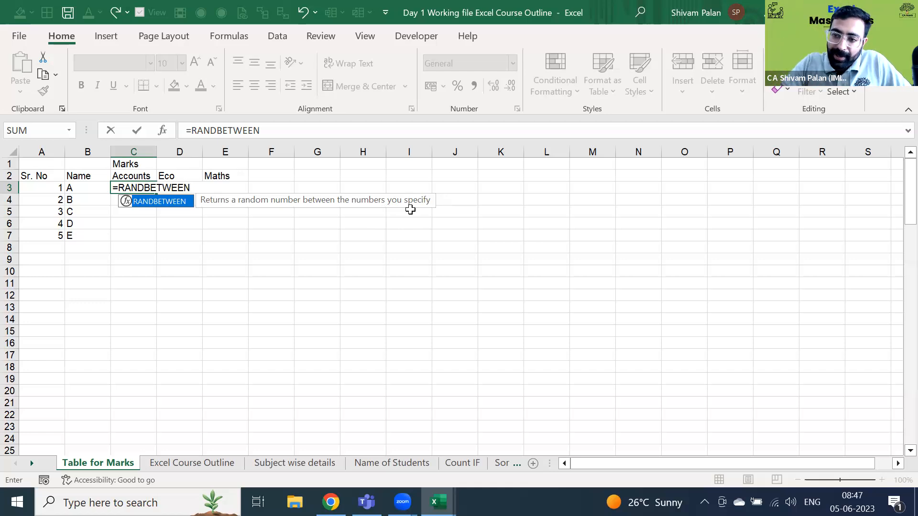
key(BackSpace)
key(BackSpace)
key(BackSpace)
key(BackSpace)
key(BackSpace)
key(BackSpace)
key(BackSpace)
key(BackSpace)
key(BackSpace)
key(BackSpace)
key(BackSpace)
key(BackSpace)
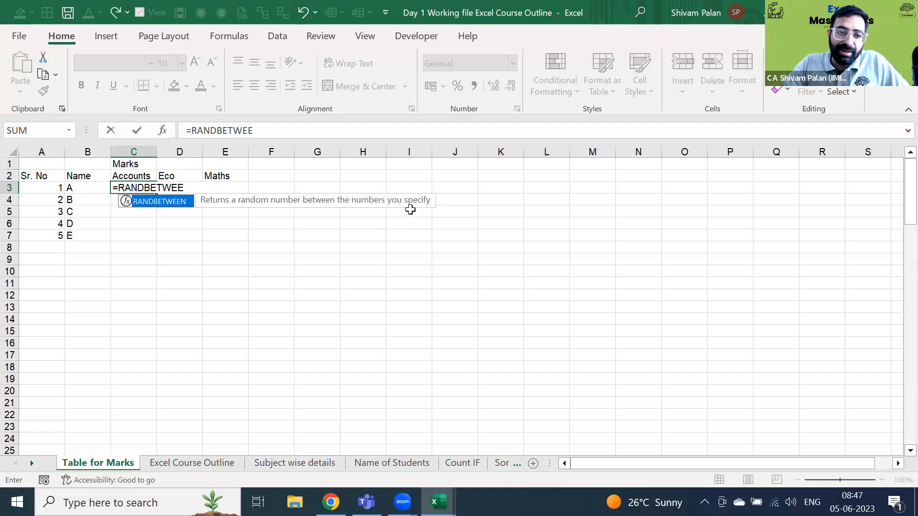
key(Escape)
text(=)
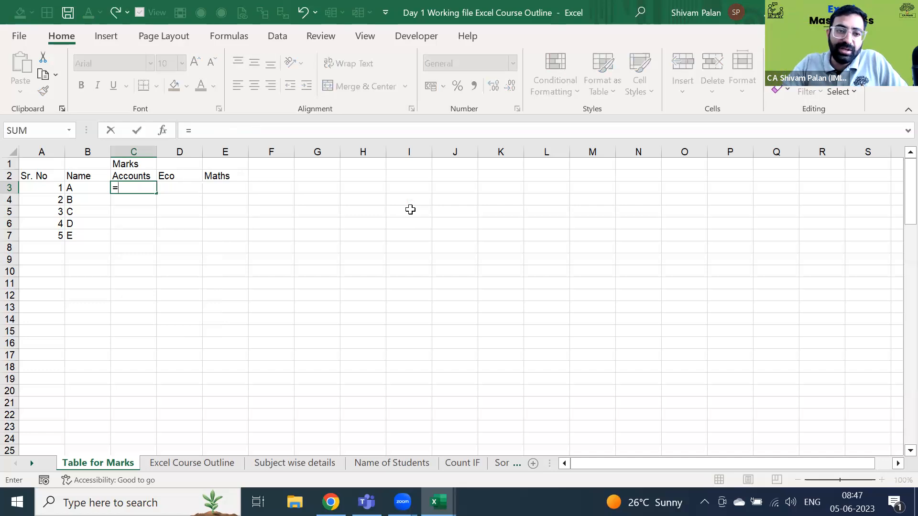
text(a)
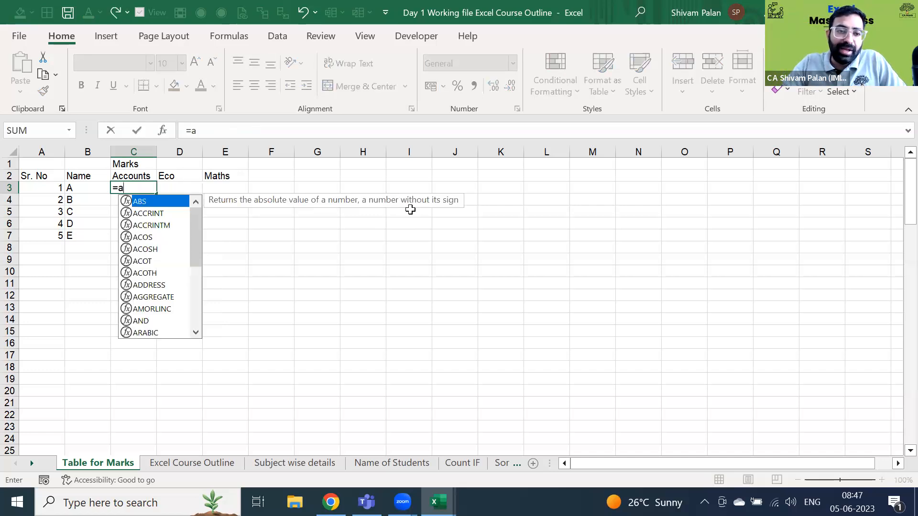
key(BackSpace)
text(b)
key(BackSpace)
text(c)
key(BackSpace)
text(d)
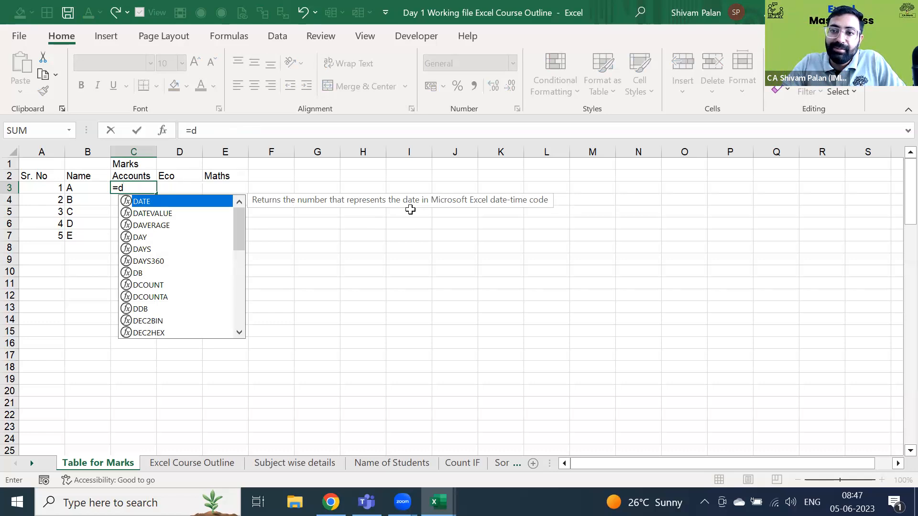
key(Escape)
key(Escape)
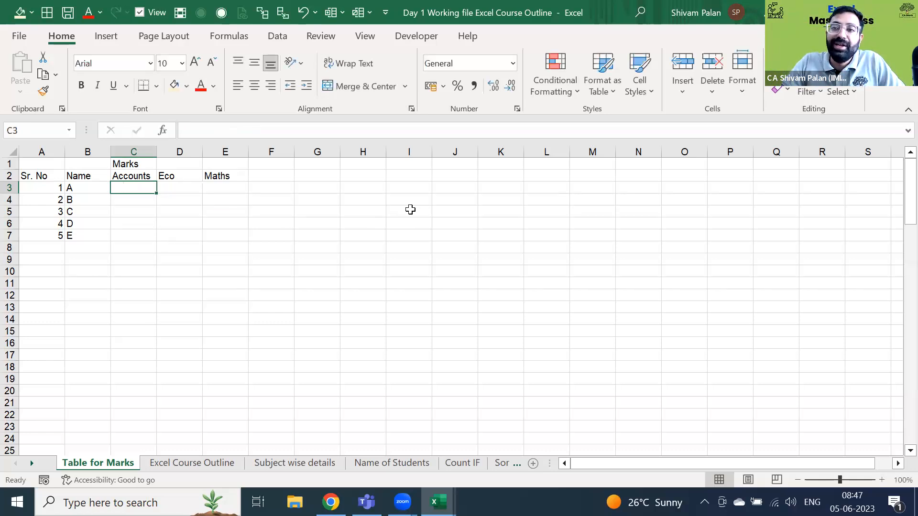
- Enter =RANDBETWEEN(30,100) in C3, then try clearing it and undoing/redoing the change
text(=)
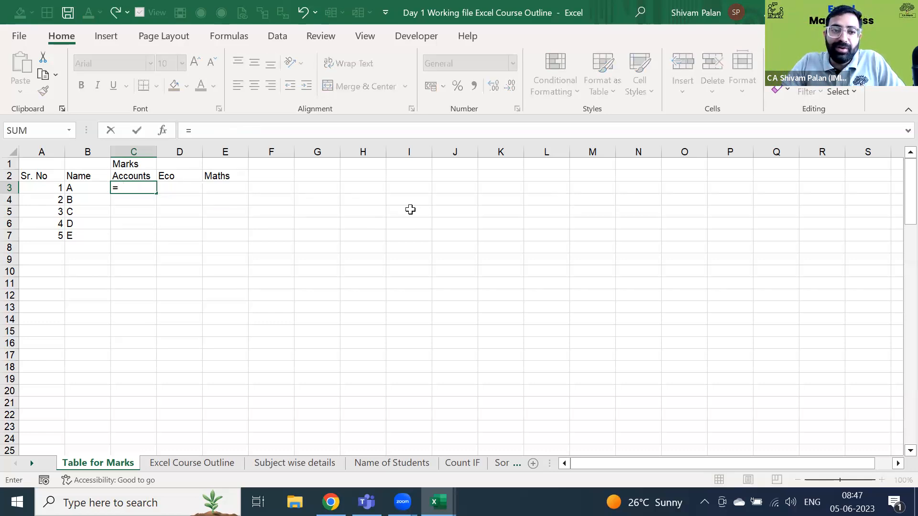
text(rand)
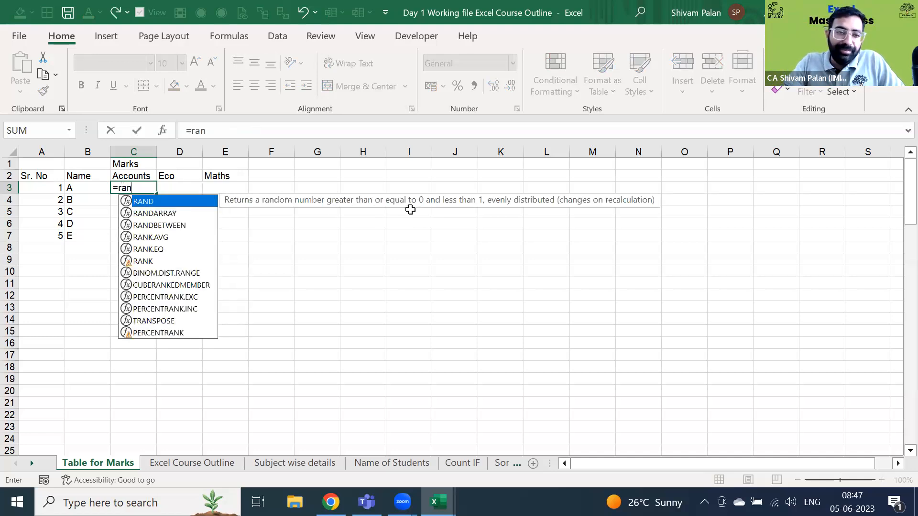
key(Down)
key(Down)
key(Tab)
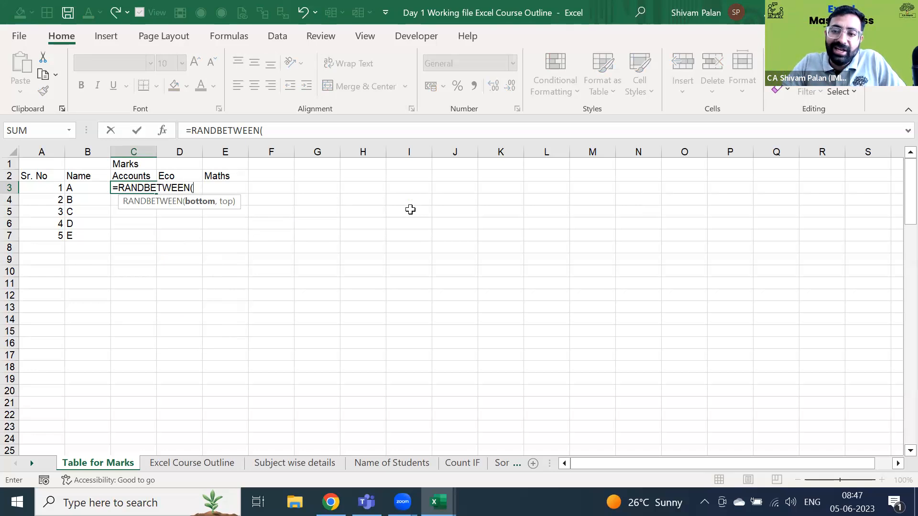
text(3)
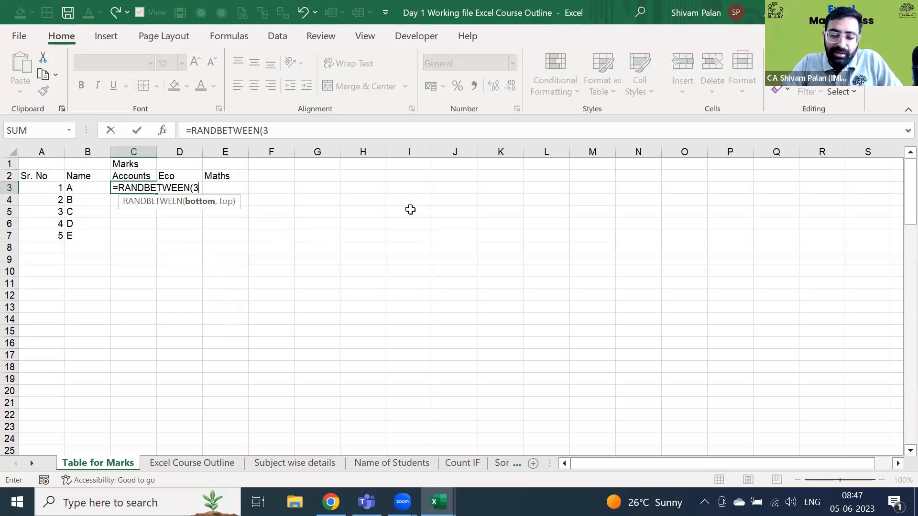
text(0,100)
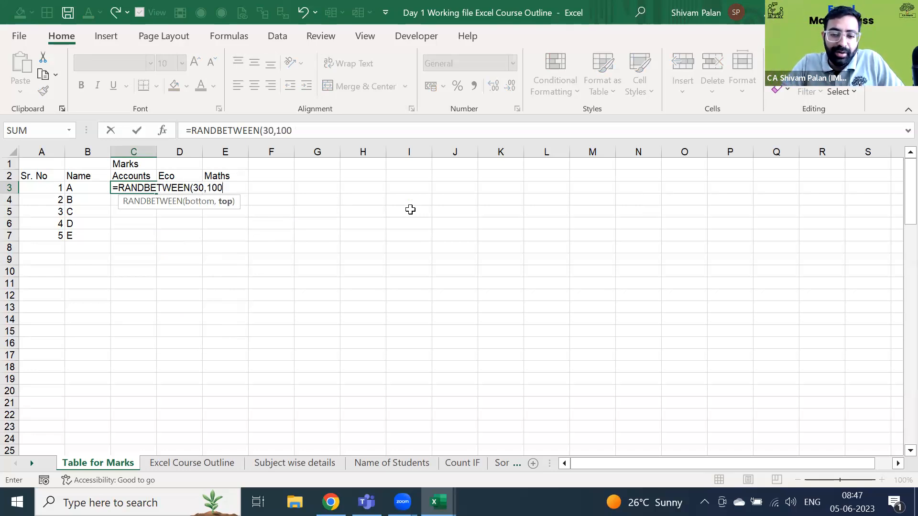
text())
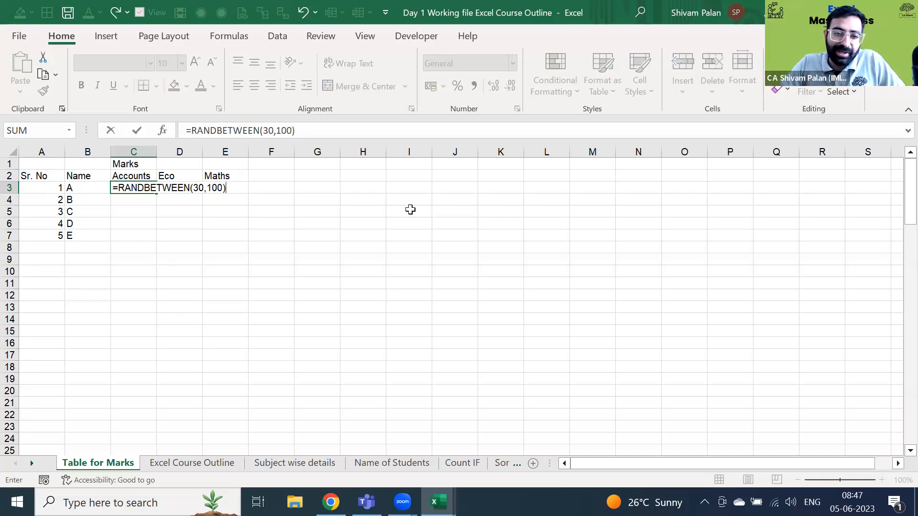
key(ctrl+Return)
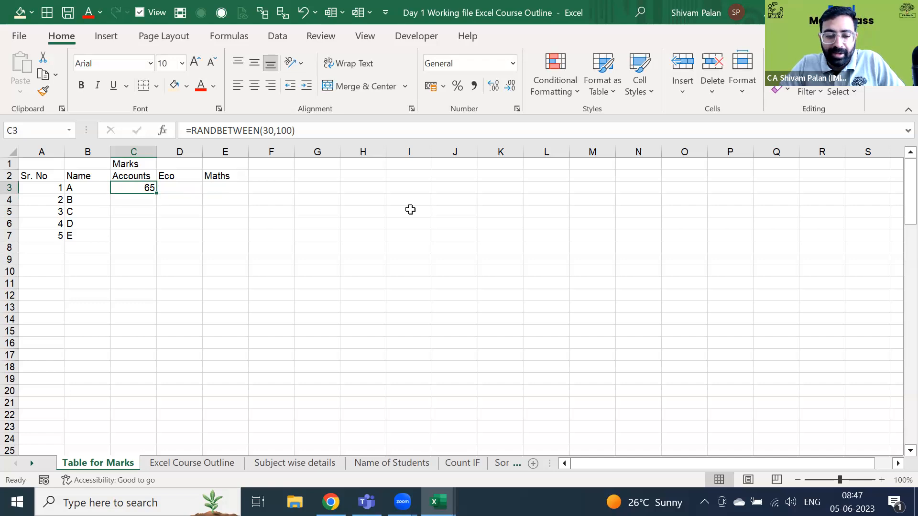
key(Delete)
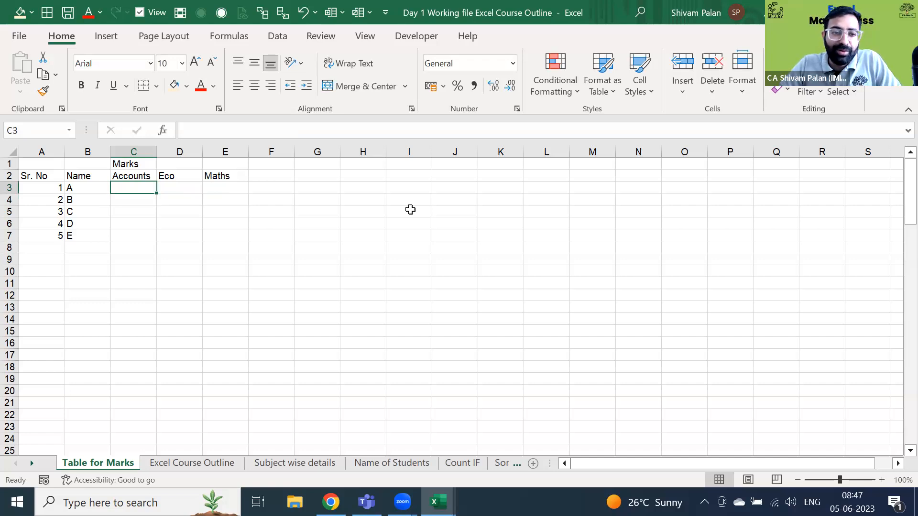
key(ctrl+z)
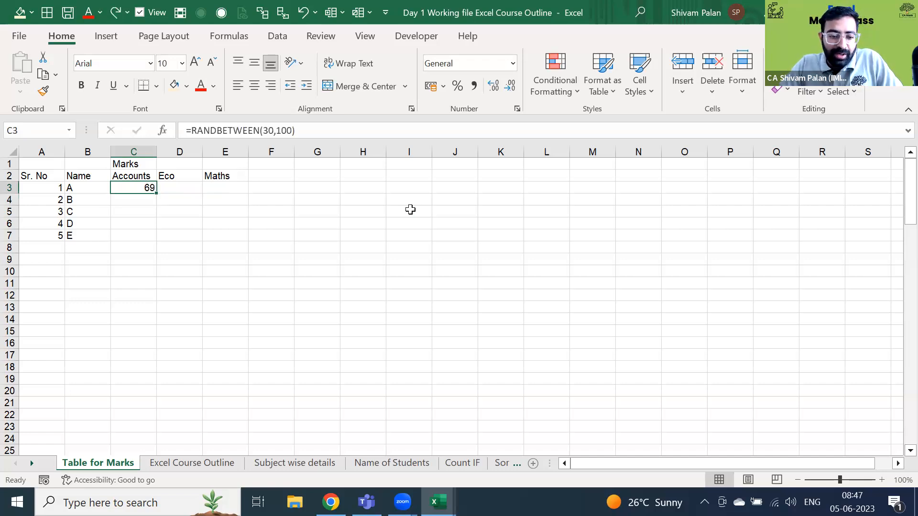
key(Right)
key(Down)
key(Down)
key(ctrl+y)
key(Down)
key(Down)
key(Up)
key(ctrl+z)
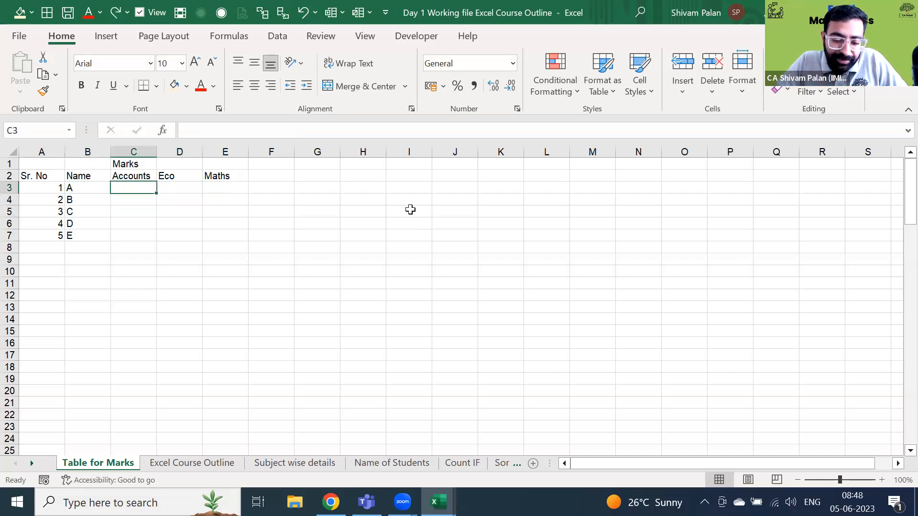
- Re-enter =RANDBETWEEN(30,100) in C3, giving student A a random Accounts mark of 68
text(=rand)
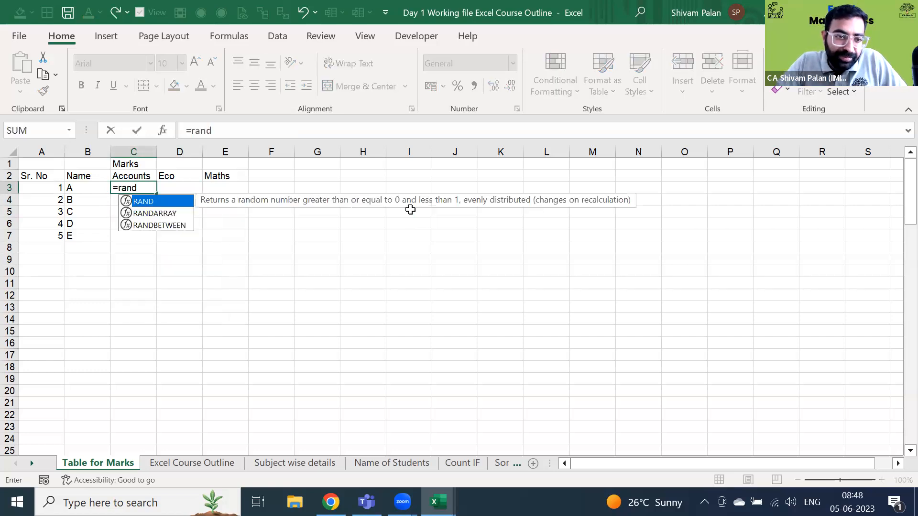
key(Down)
key(Down)
key(Tab)
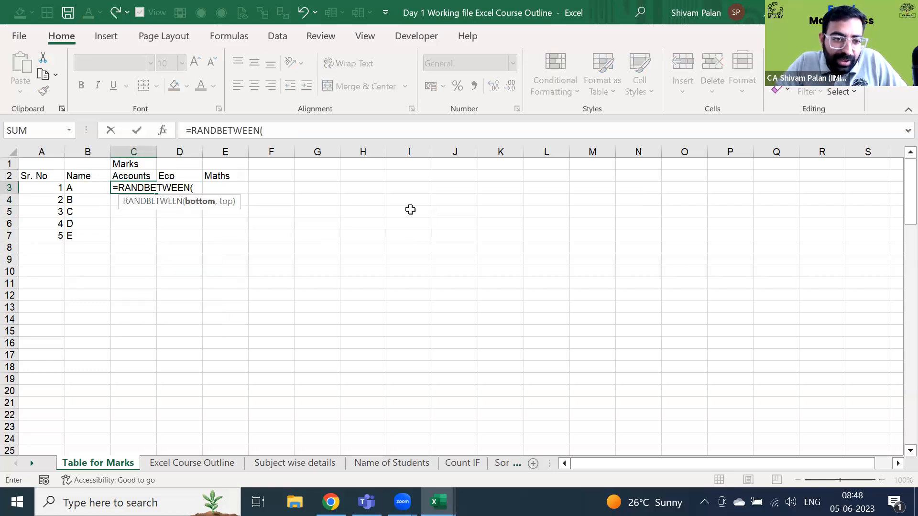
text(1)
key(BackSpace)
text(30,100)
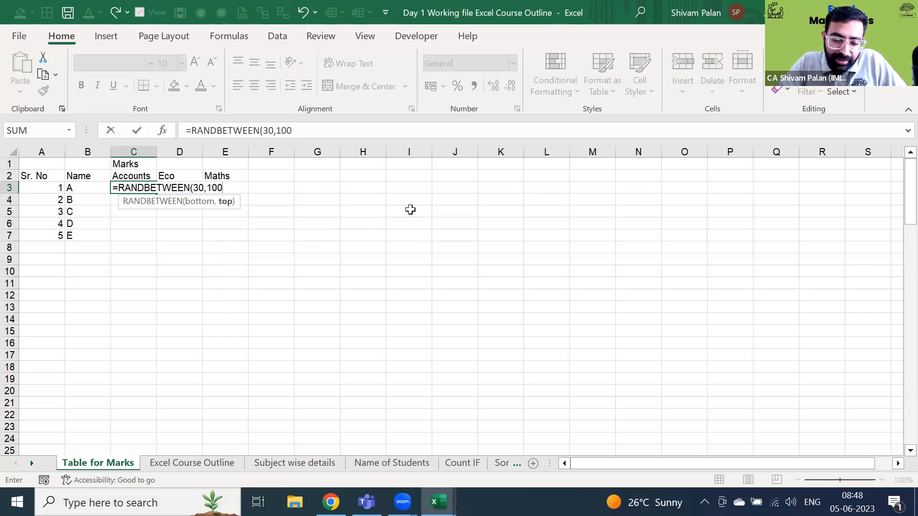
text())
key(Return)
key(F8)
key(F8)
key(Up)
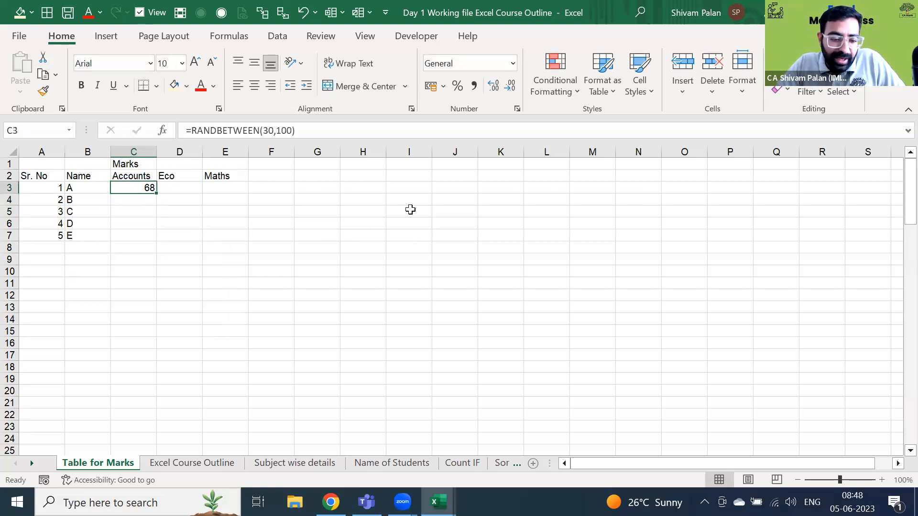
- Copy the C3 random-mark formula across all marks in C3:E7
key(ctrl+c)
key(shift+Right)
key(shift+Right)
key(shift+Down)
key(shift+Down)
key(shift+Right)
key(shift+Down)
key(shift+Down)
key(shift+Left)
key(shift+Down)
key(shift+Up)
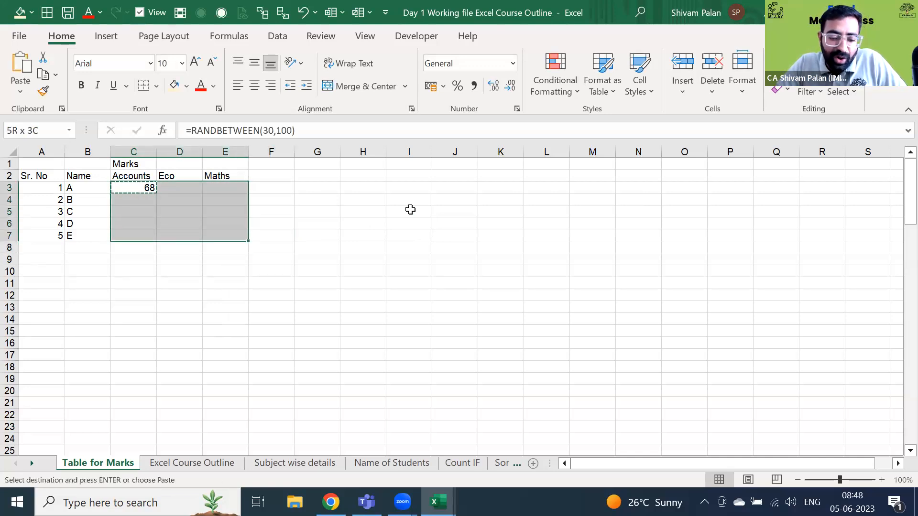
key(ctrl+v)
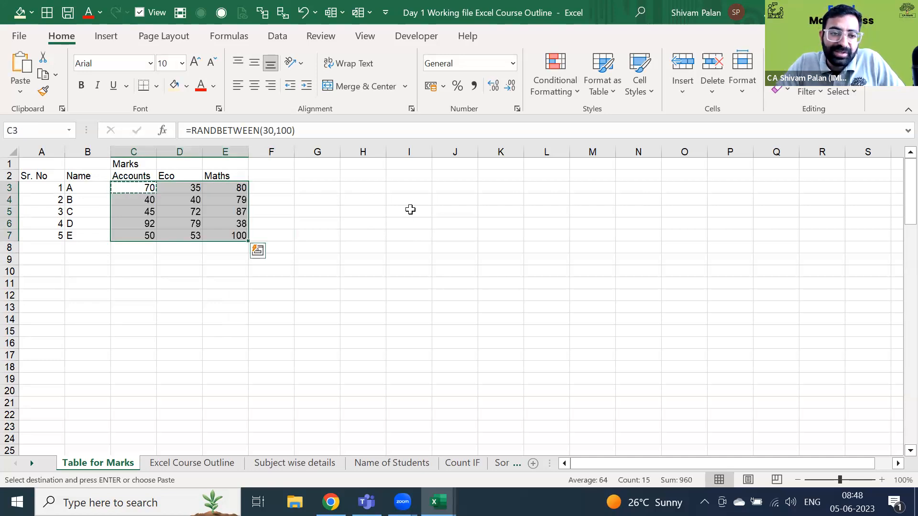
key(Escape)
key(Right)
key(Left)
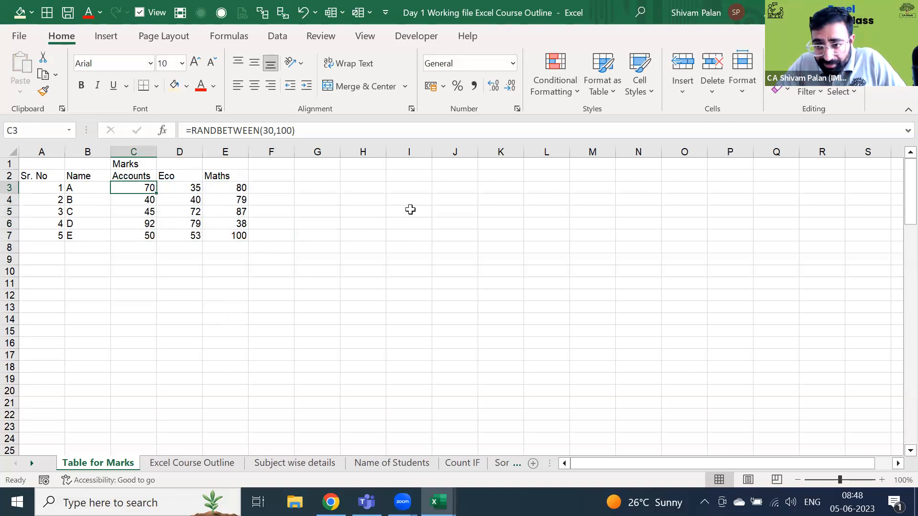
- Move the E7 formula out to F7 and then back into E7
key(Right)
key(Right)
key(Right)
key(Down)
key(Down)
key(Left)
key(Down)
key(Down)
key(Down)
key(Up)
key(ctrl+x)
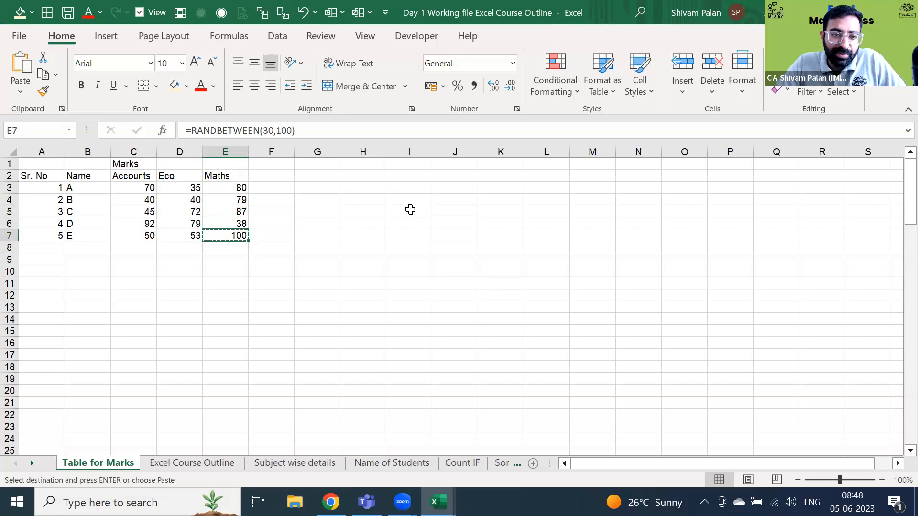
key(Right)
key(ctrl+v)
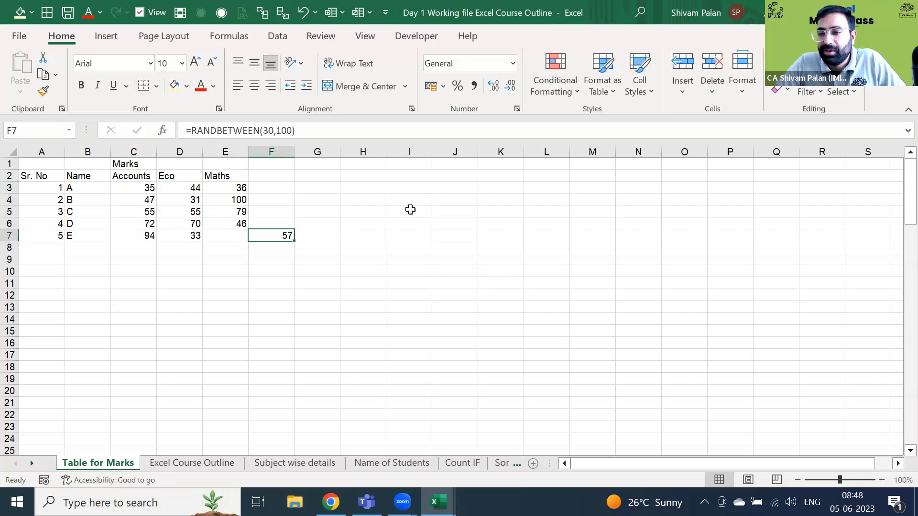
key(ctrl+x)
key(Left)
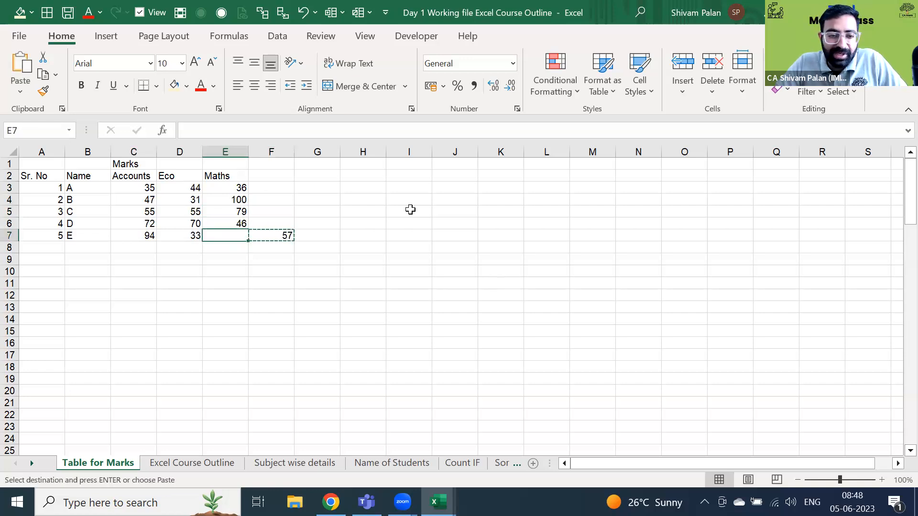
key(ctrl+v)
- Try copying the E6 Maths formula into F6, then clear F6 again
key(ctrl+shift+Left)
key(ctrl+shift+Up)
key(shift+Right)
key(shift+Right)
key(shift+Down)
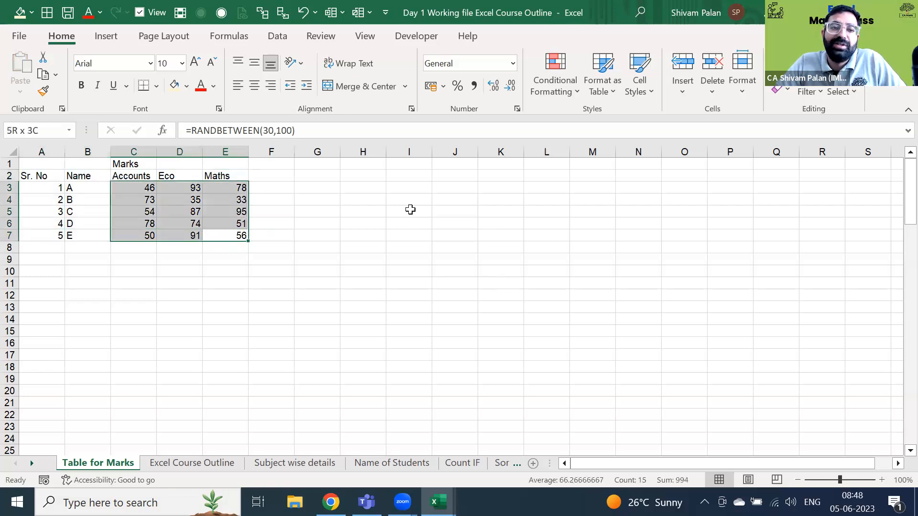
key(Right)
key(Right)
key(Left)
key(Up)
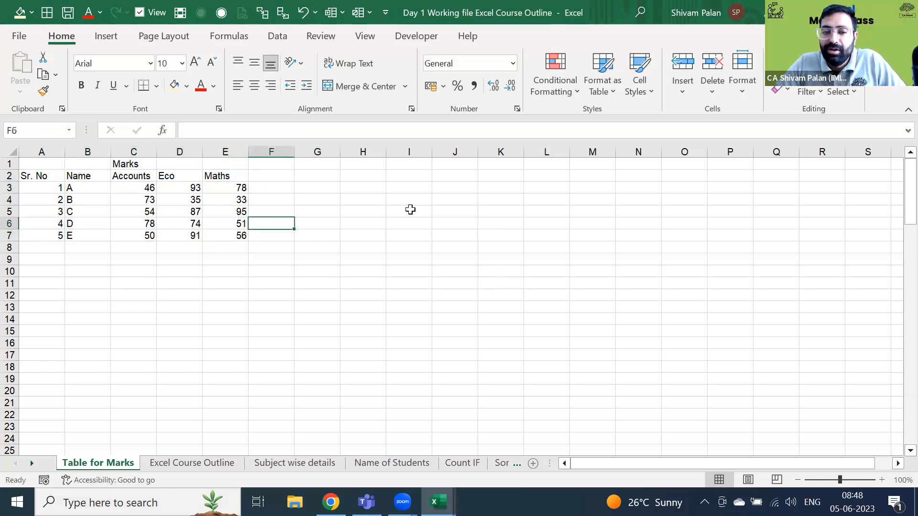
key(Left)
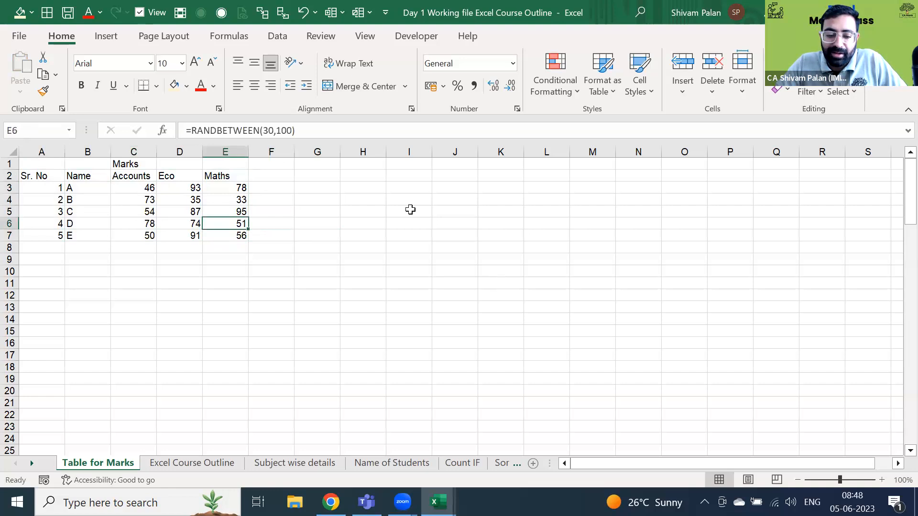
key(ctrl+c)
key(Right)
key(ctrl+v)
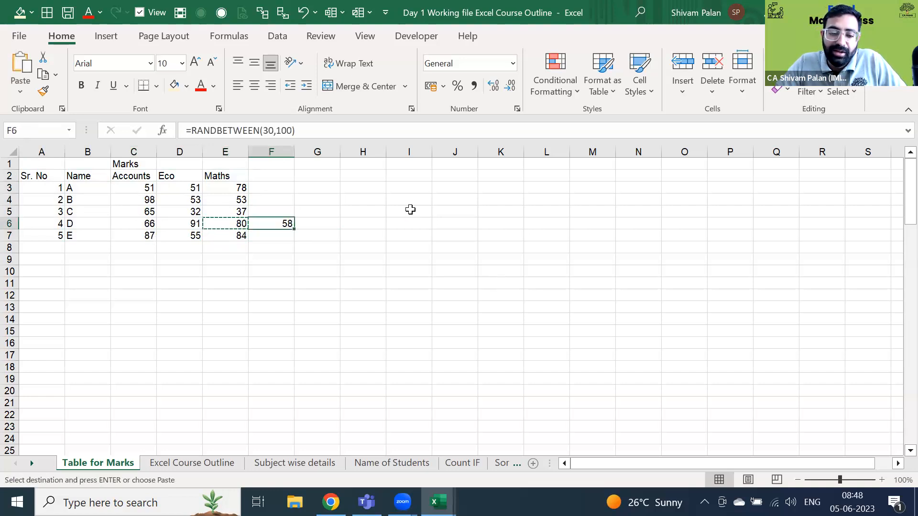
key(Delete)
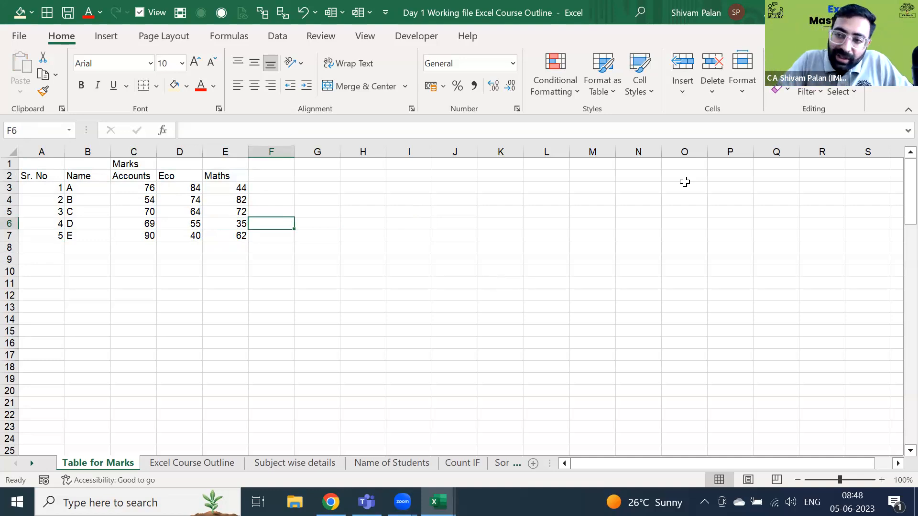
- Reselect the marks block C3:E7 to review the filled values
key(Up)
key(Up)
key(Up)
key(Up)
key(Up)
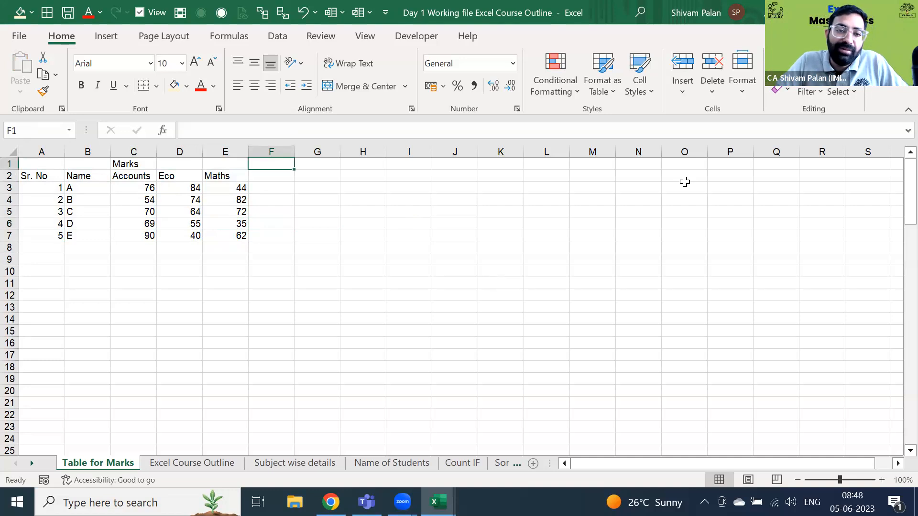
key(Left)
key(Down)
key(Left)
key(Left)
key(Down)
key(ctrl+shift+Right)
key(ctrl+shift+Down)
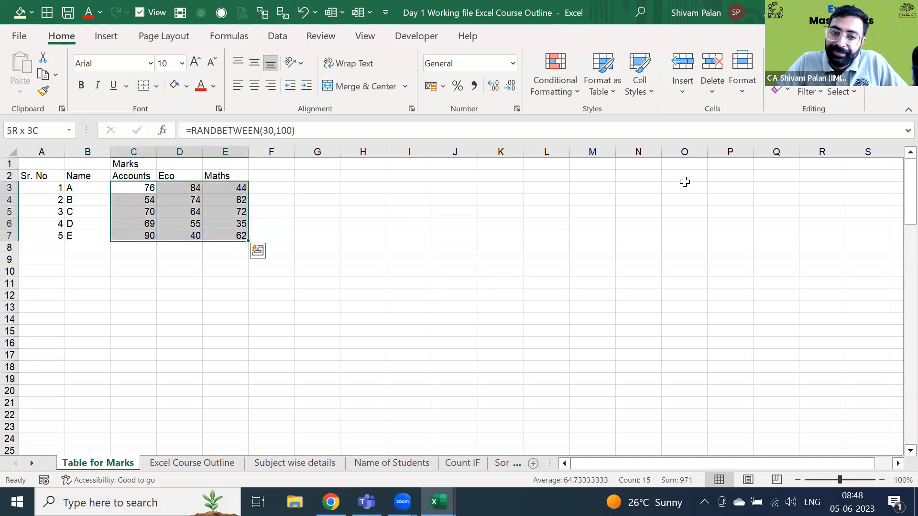
key(Right)
key(Right)
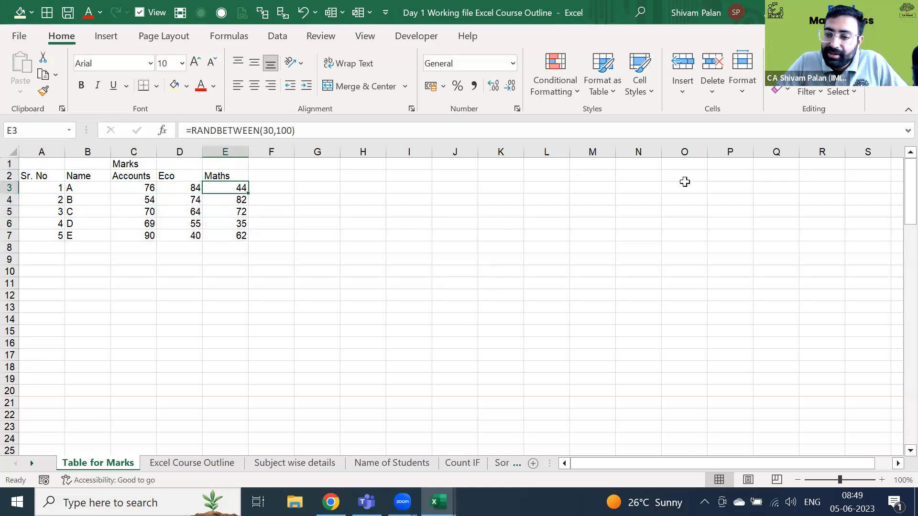
- Enter the heading 'Total Marks' in cell F2
key(Right)
key(Up)
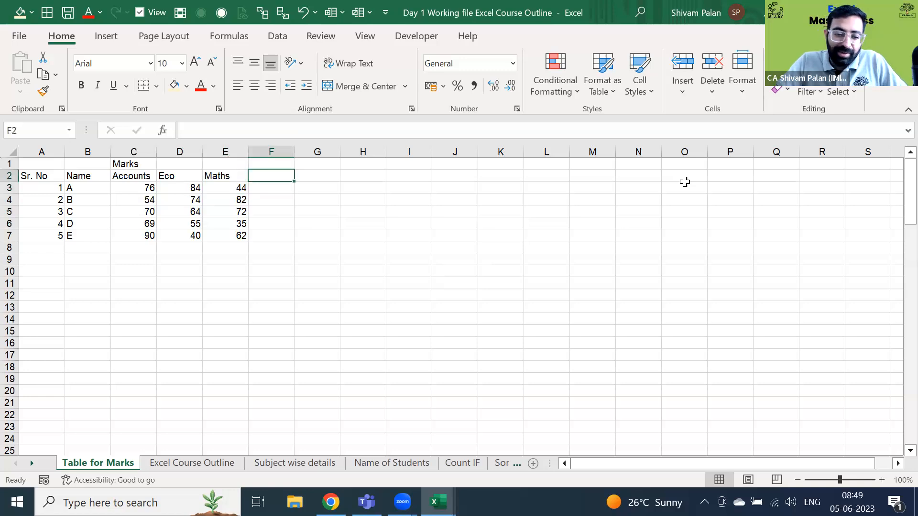
text(Total Marks)
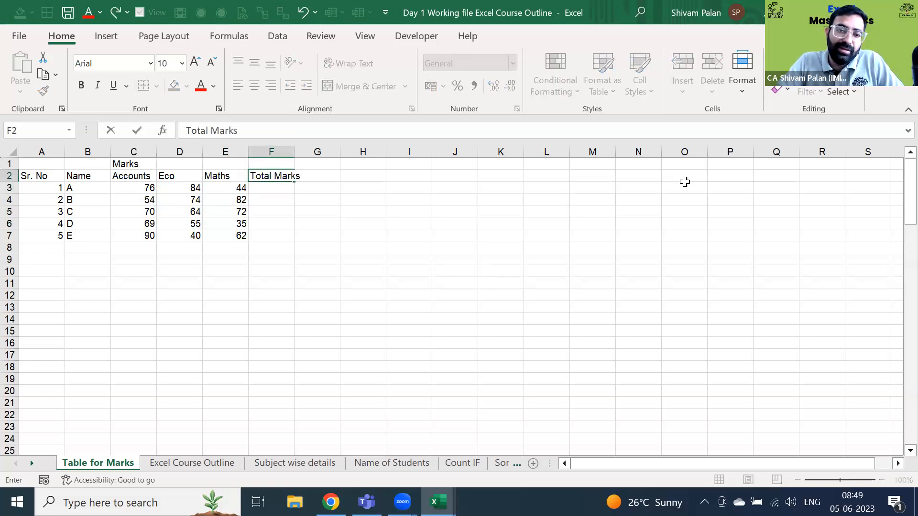
key(Return)
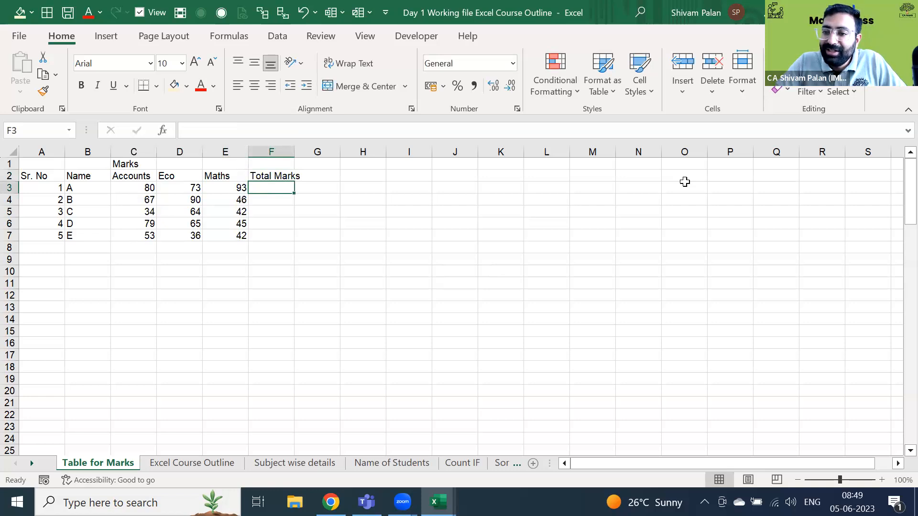
key(Up)
key(alt)
key(h)
key(o)
key(i)
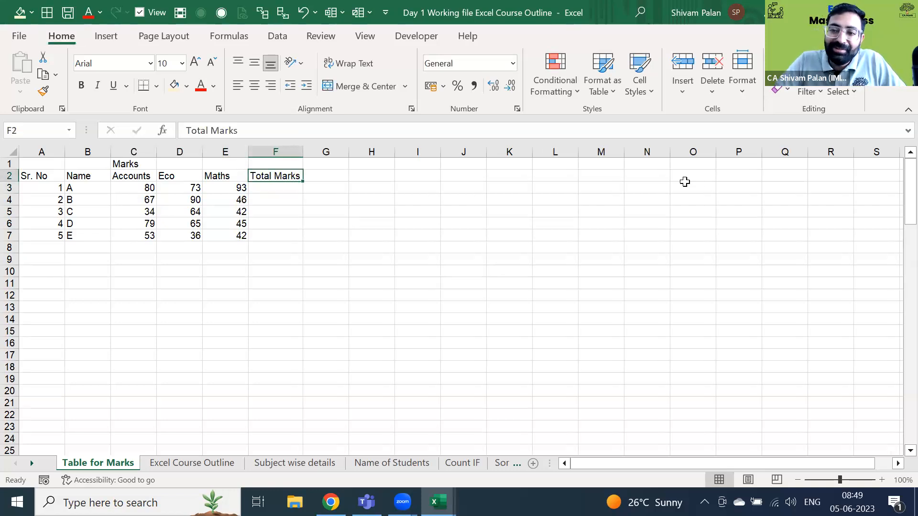
key(Left)
key(Right)
key(Left)
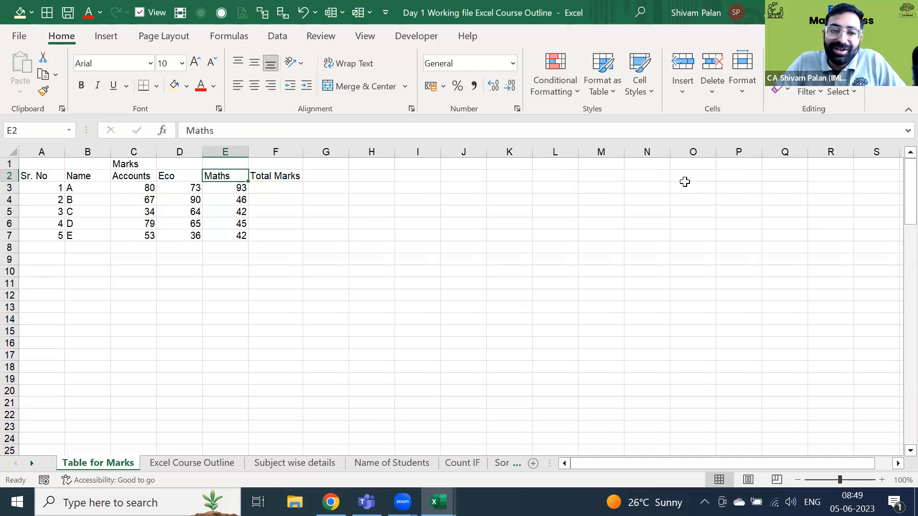
key(Down)
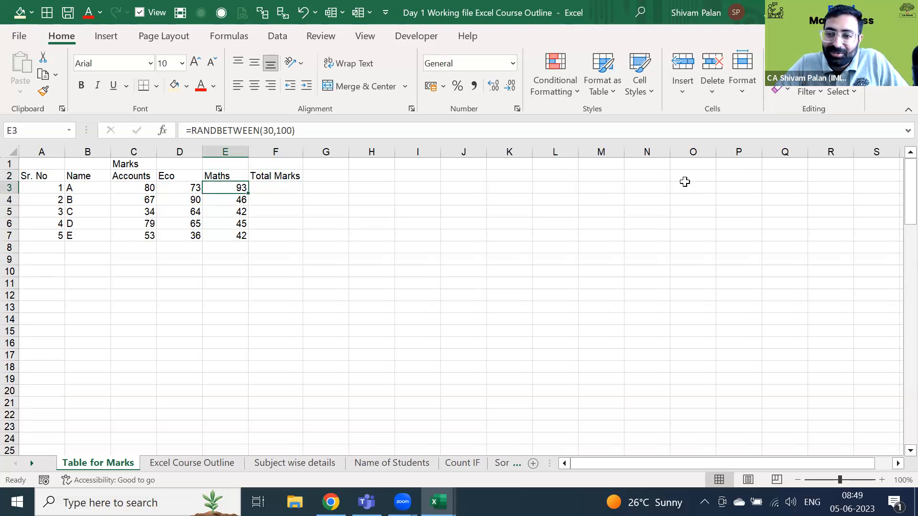
key(Left)
key(Left)
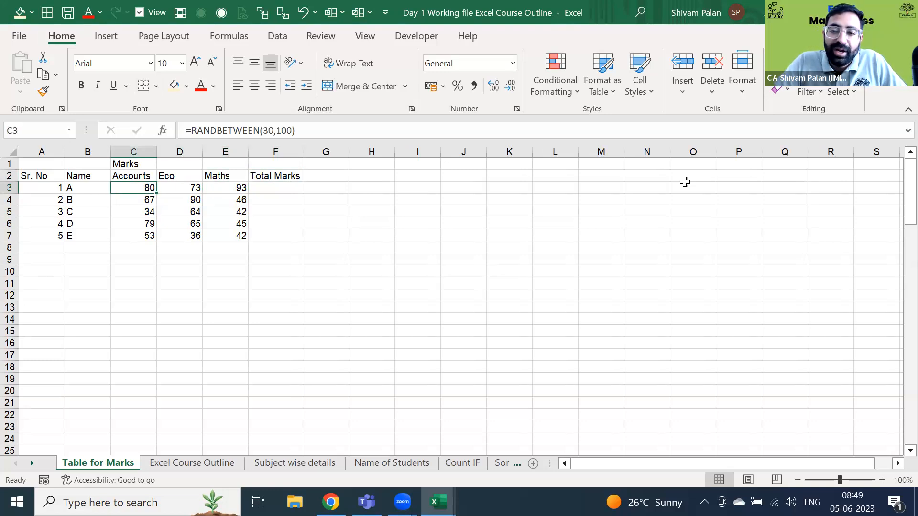
key(ctrl+shift+Right)
key(ctrl+shift+Down)
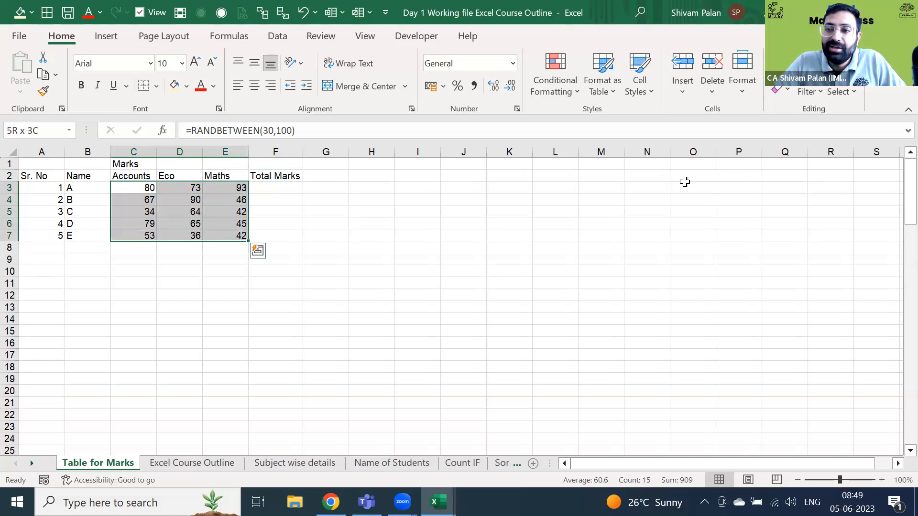
key(Up)
key(Down)
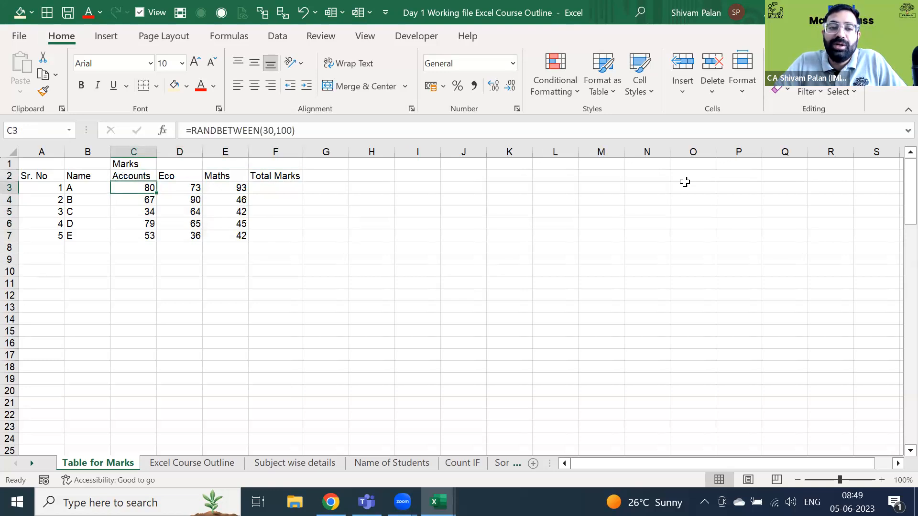
key(ctrl+shift+Down)
key(ctrl+shift+Right)
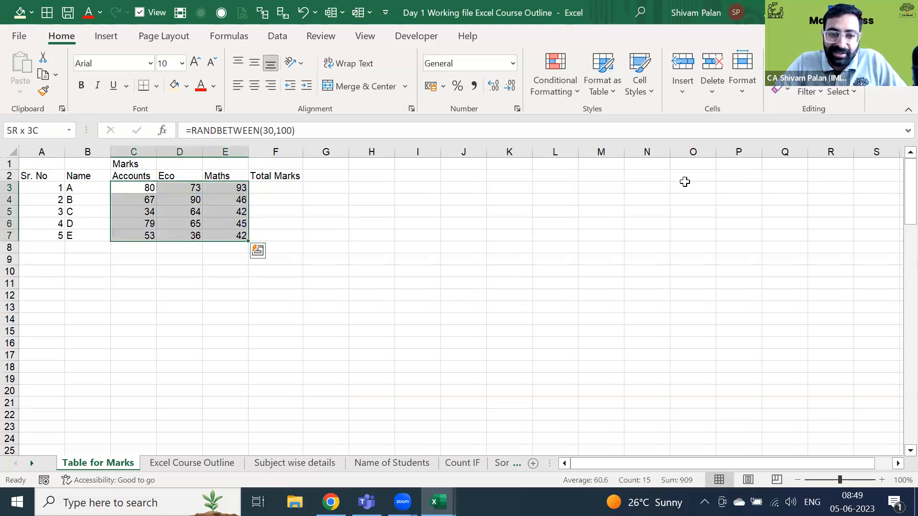
key(Up)
key(Down)
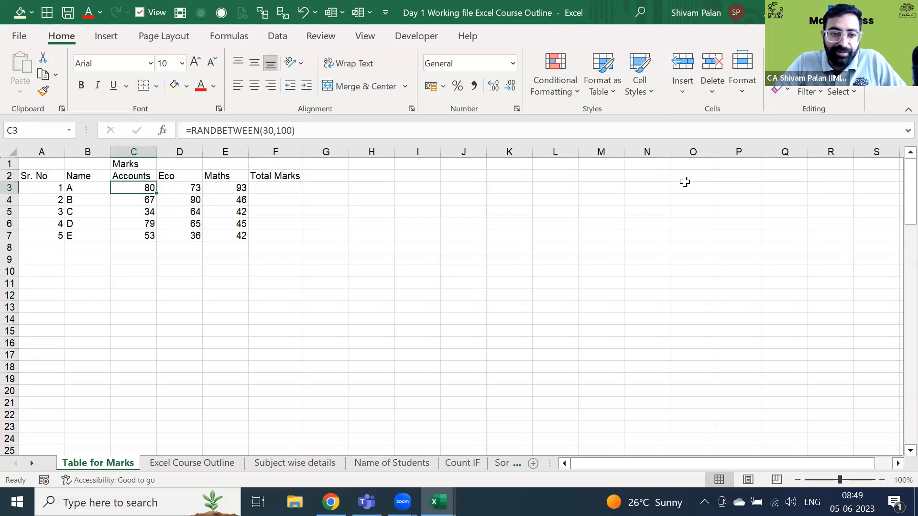
key(shift+Down)
key(shift+Down)
key(shift+Down)
key(shift+Down)
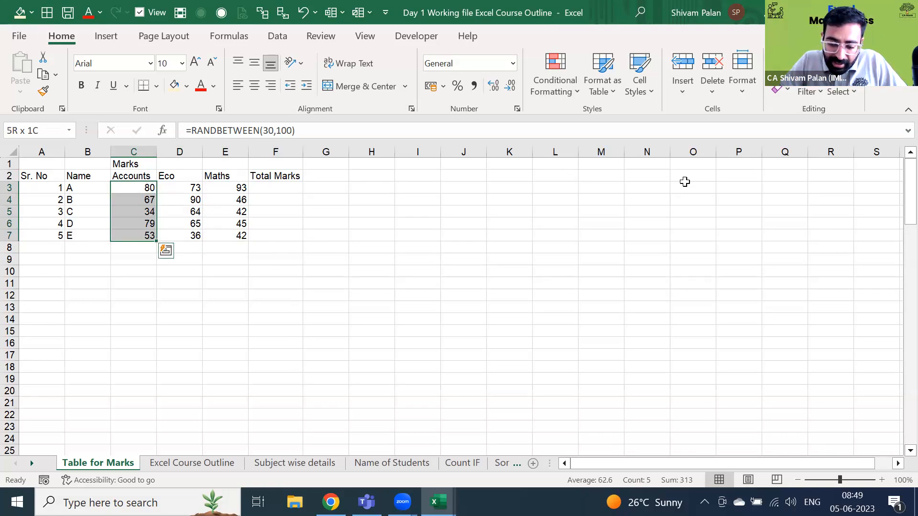
key(shift+Right)
key(shift+Right)
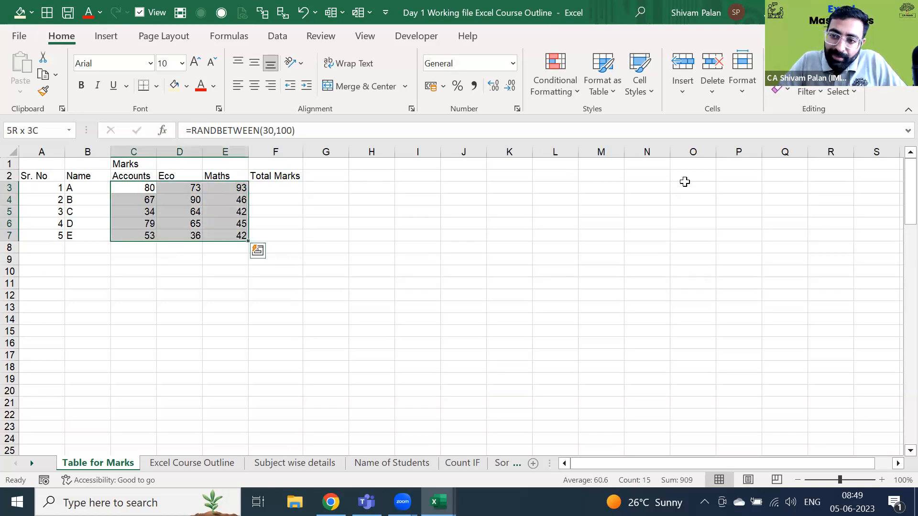
key(Left)
key(Right)
key(Right)
key(Left)
key(Left)
key(Right)
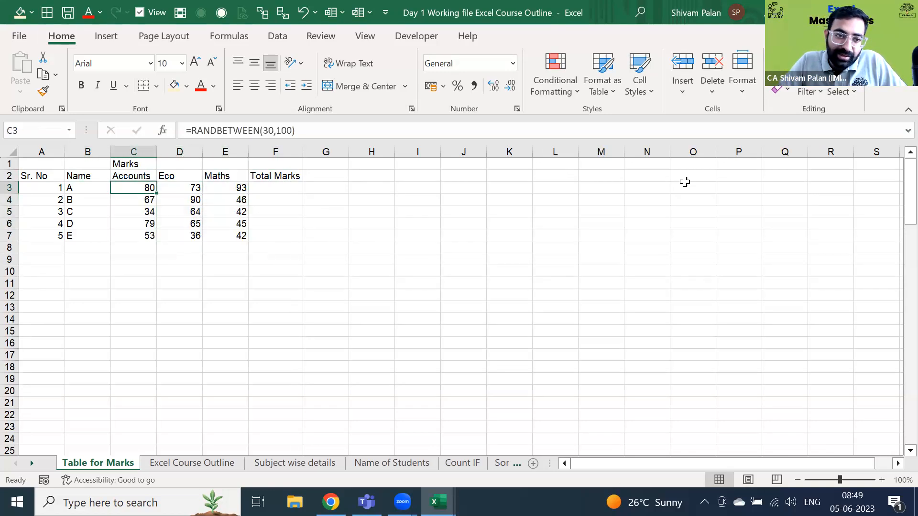
key(ctrl+shift+Down)
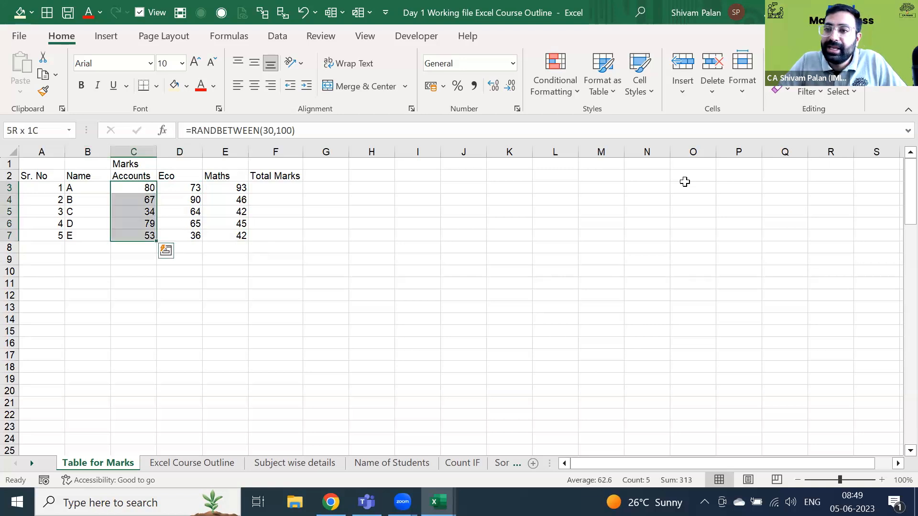
key(ctrl+shift+Right)
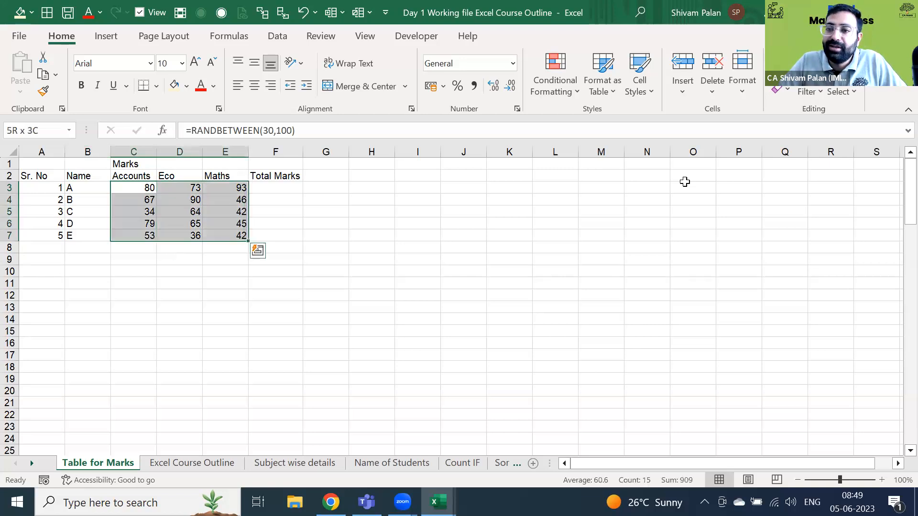
key(ctrl+Up)
key(Down)
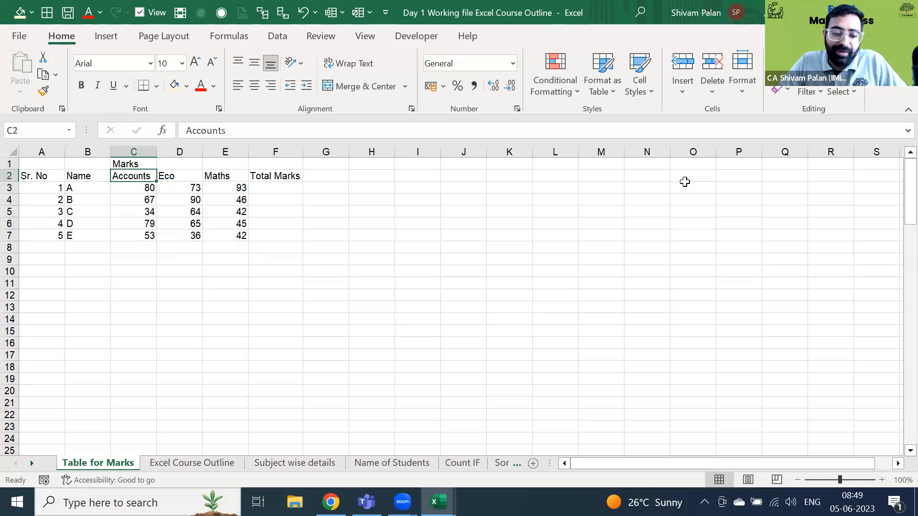
key(ctrl+a)
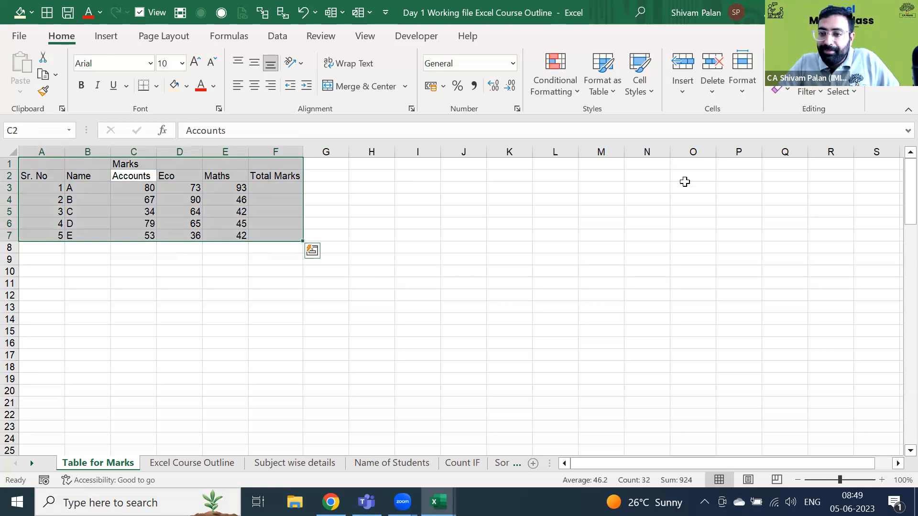
- Insert a blank row above the headers, then delete it so the table returns to place
key(Down)
key(Up)
key(shift+space)
key(ctrl+shift+plus)
key(Down)
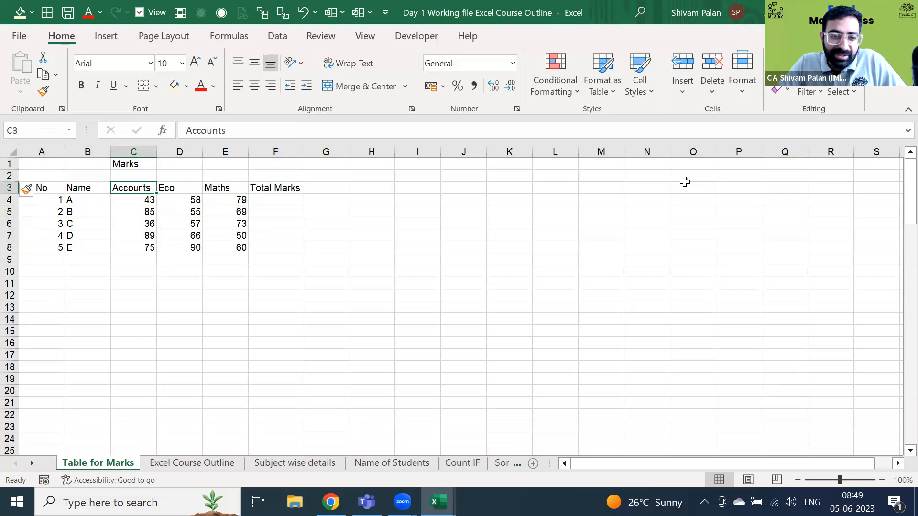
key(ctrl+a)
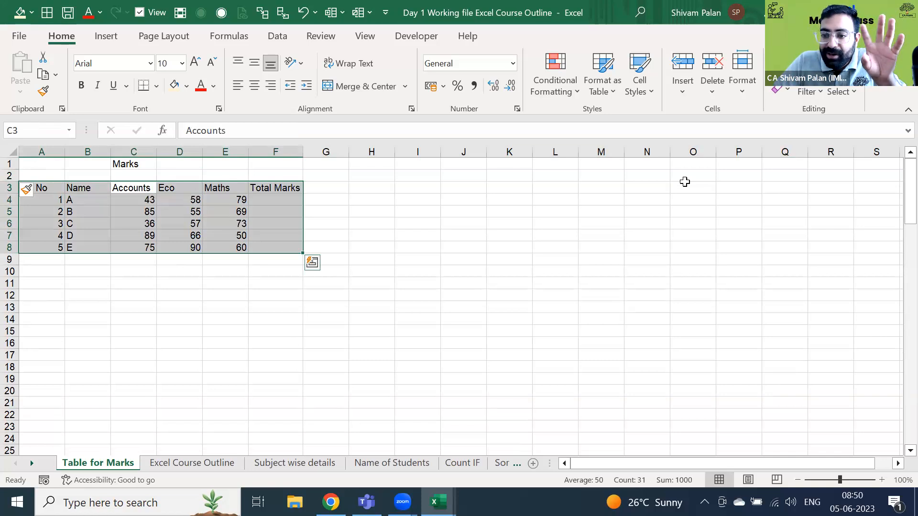
key(Up)
key(shift+space)
key(ctrl+minus)
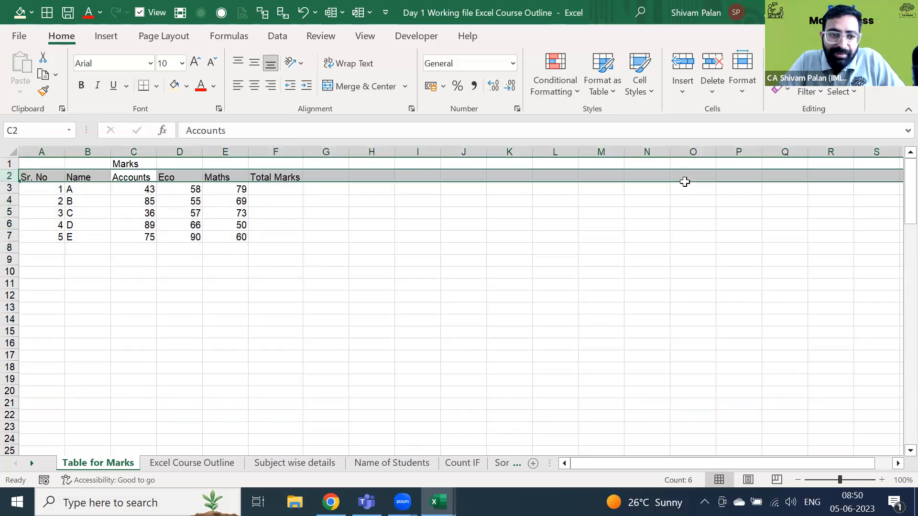
key(Down)
key(Up)
key(ctrl+a)
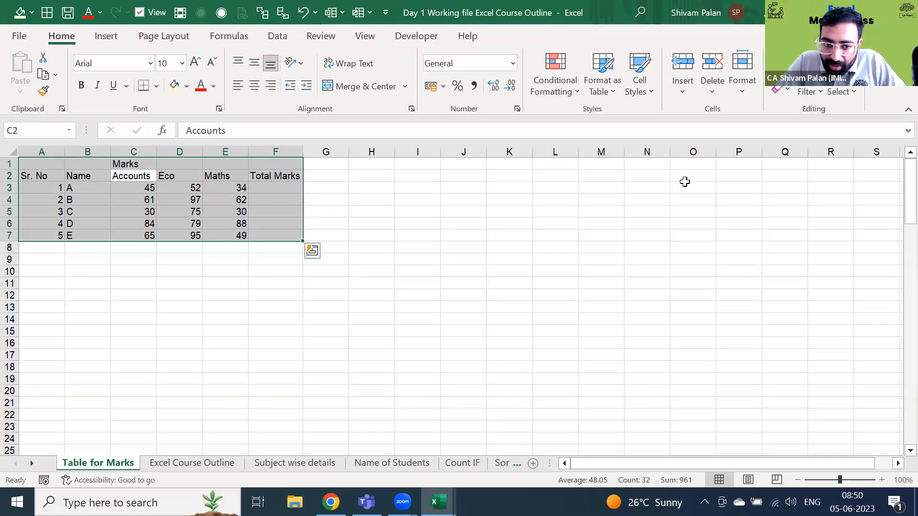
- Select the marks C3:E7 for all five students and copy them
key(shift+BackSpace)
key(Down)
key(ctrl+shift+Right)
key(ctrl+shift+Down)
key(Down)
key(Up)
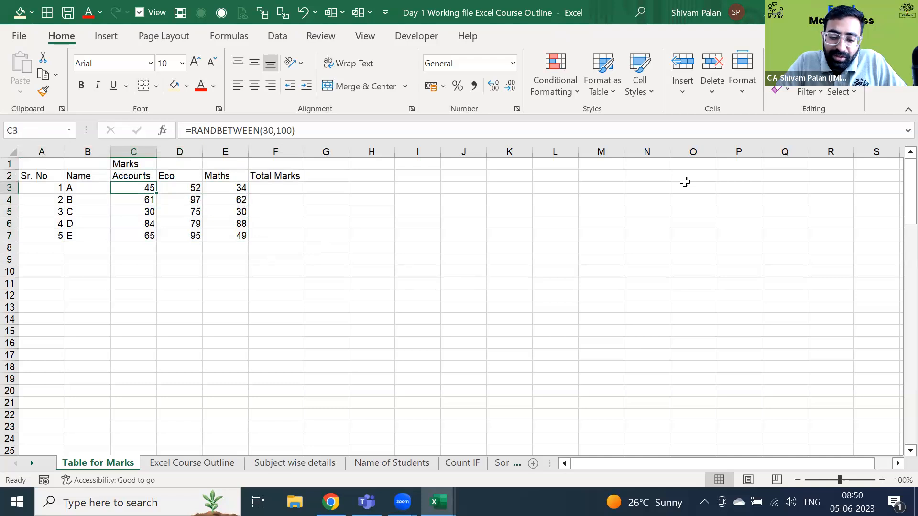
key(ctrl+shift+Down)
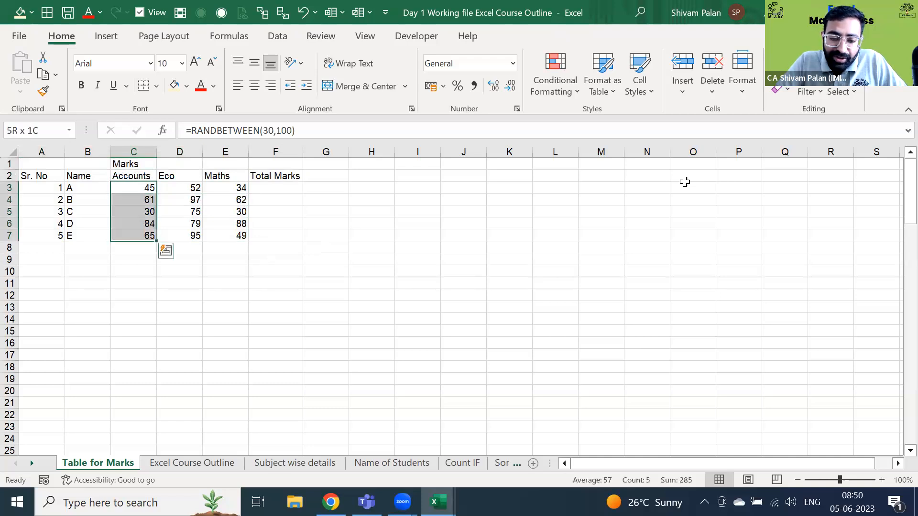
key(ctrl+shift+Right)
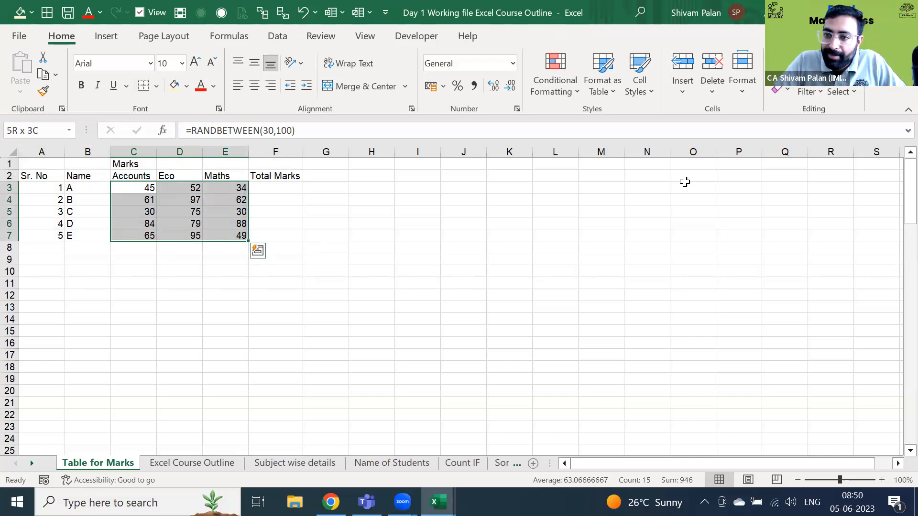
key(ctrl+c)
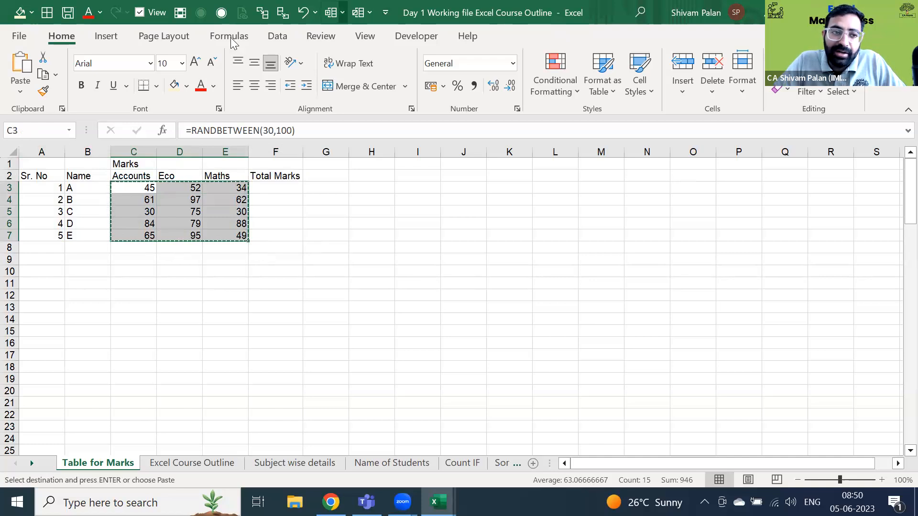
- Paste the copied marks back over C3:E7 and cancel copy mode
click(18, 93)
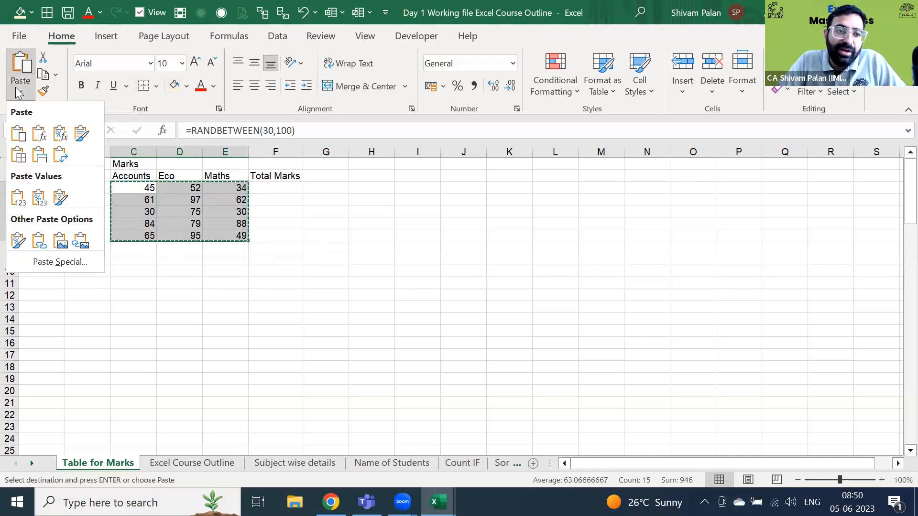
click(19, 135)
click(176, 203)
key(Left)
key(Up)
click(175, 204)
key(Up)
key(Right)
key(Escape)
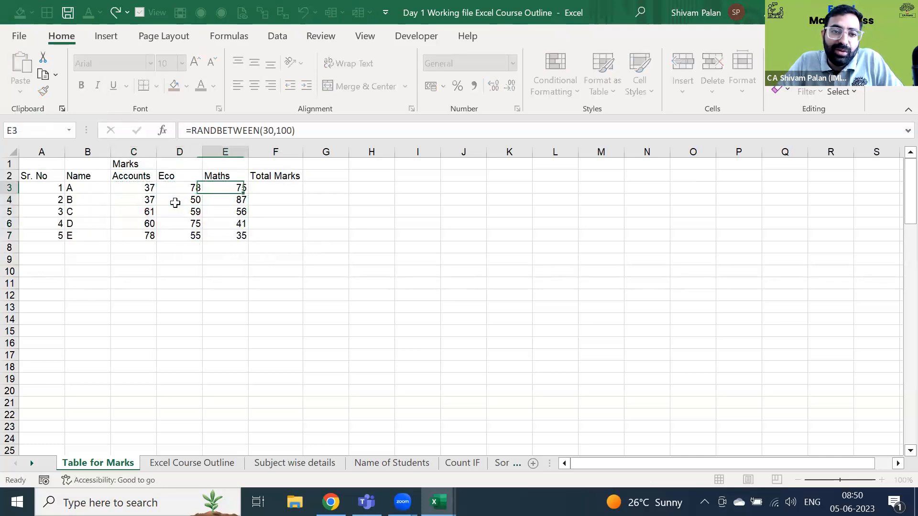
key(Down)
- Reselect and copy C3:E7, open the paste options with Alt+H+V, then close them
key(Down)
key(ctrl+Left)
key(ctrl+Up)
key(Right)
key(Right)
key(Down)
key(ctrl+shift+Right)
key(ctrl+shift+Down)
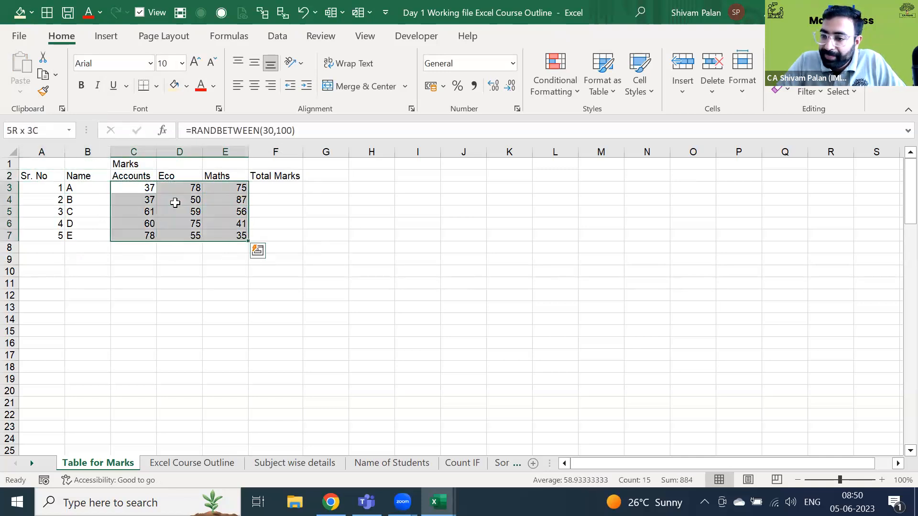
key(ctrl+c)
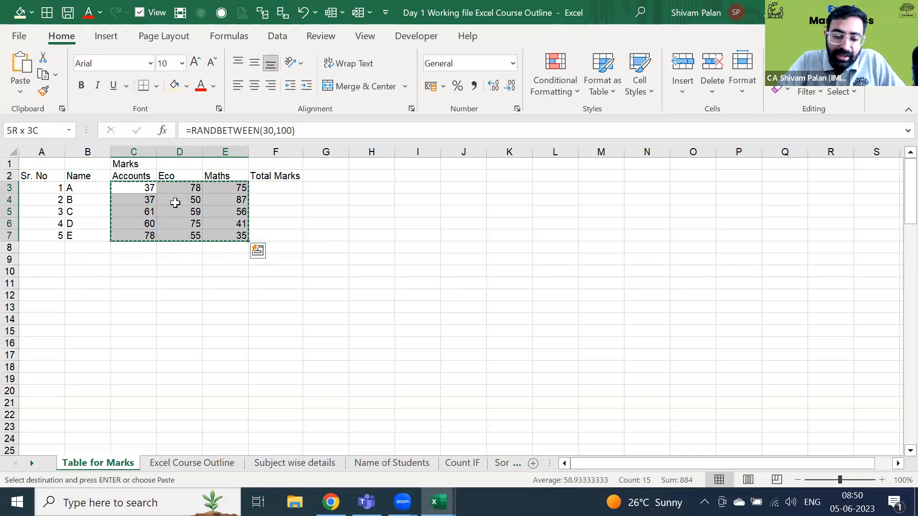
key(alt)
key(h)
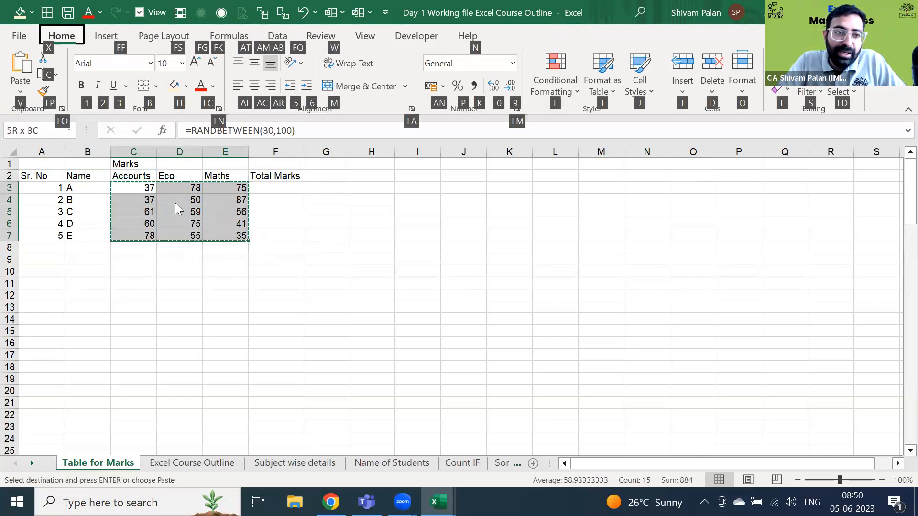
key(v)
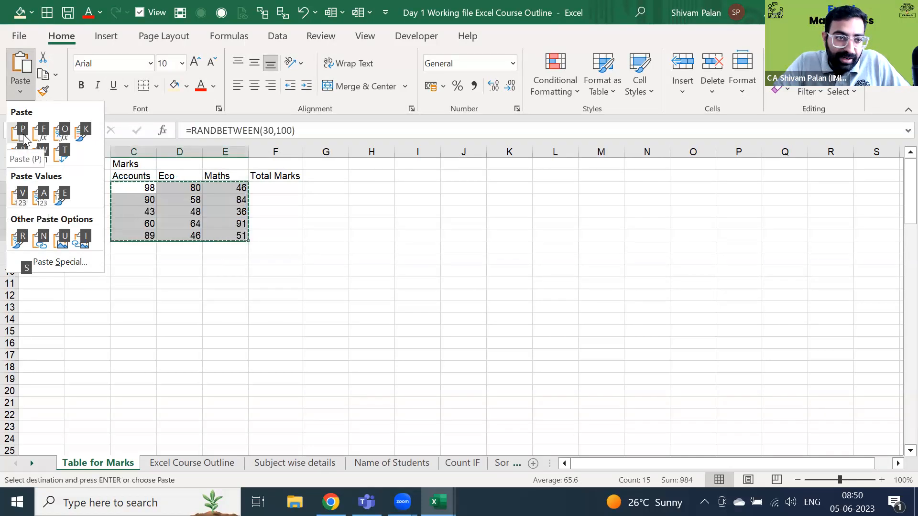
key(Escape)
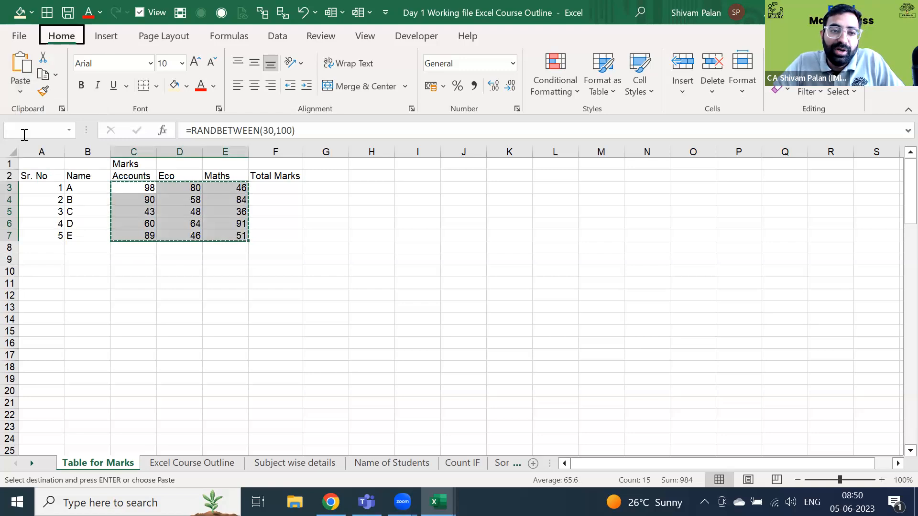
- Copy the Total Marks heading into G2, then delete it again
key(Down)
key(Right)
key(Right)
key(Right)
key(Right)
key(Right)
key(Left)
key(Left)
key(Up)
key(Up)
key(ctrl+c)
key(Right)
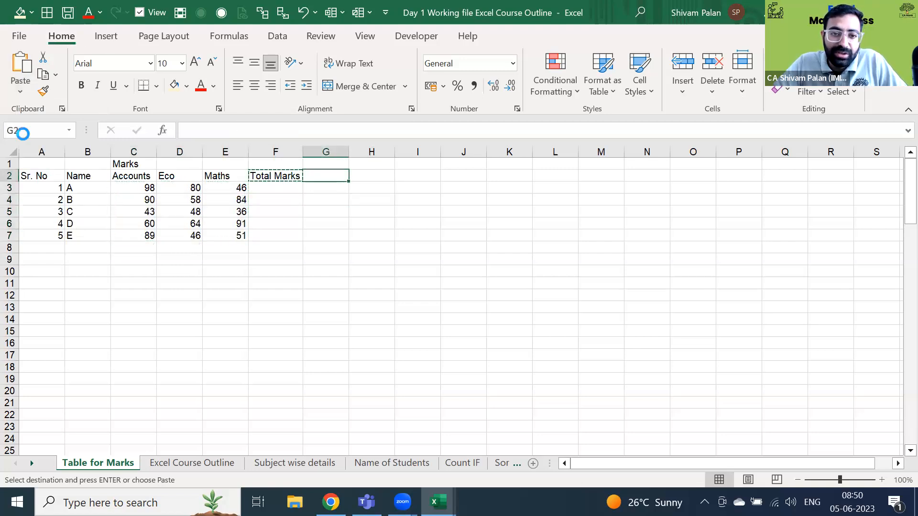
key(ctrl+v)
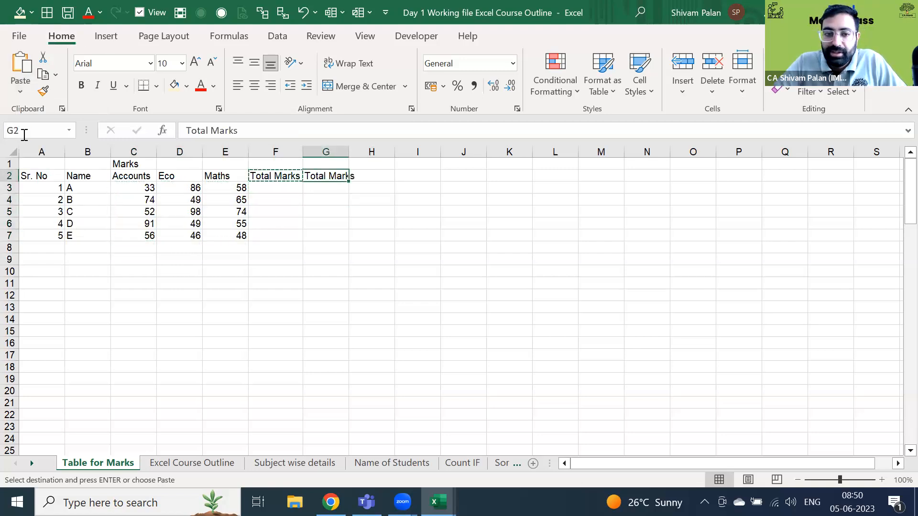
key(Escape)
key(Delete)
- Copy C3:E7 and paste it back as Values, replacing the RANDBETWEEN formulas
key(Left)
key(Left)
key(Left)
key(Left)
key(Down)
key(Right)
key(Left)
key(shift+Down)
key(shift+Down)
key(shift+Down)
key(shift+Down)
key(shift+Right)
key(shift+Right)
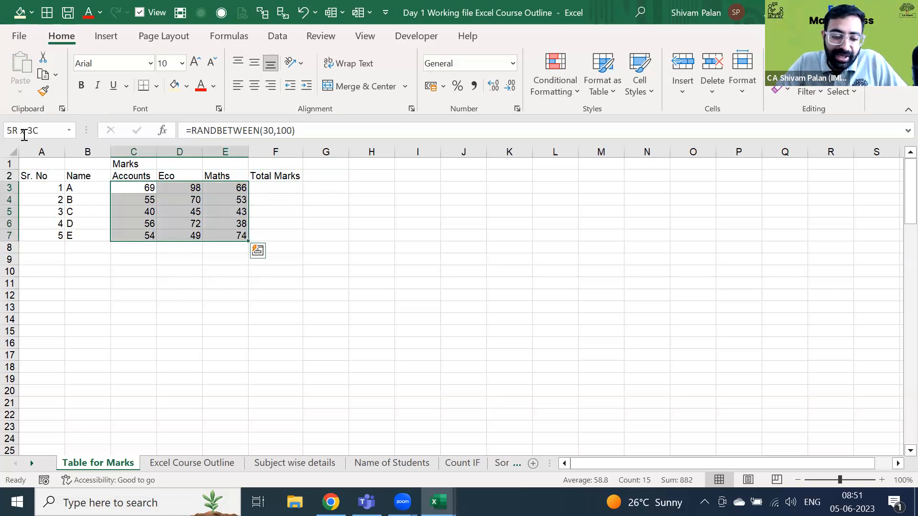
key(ctrl+c)
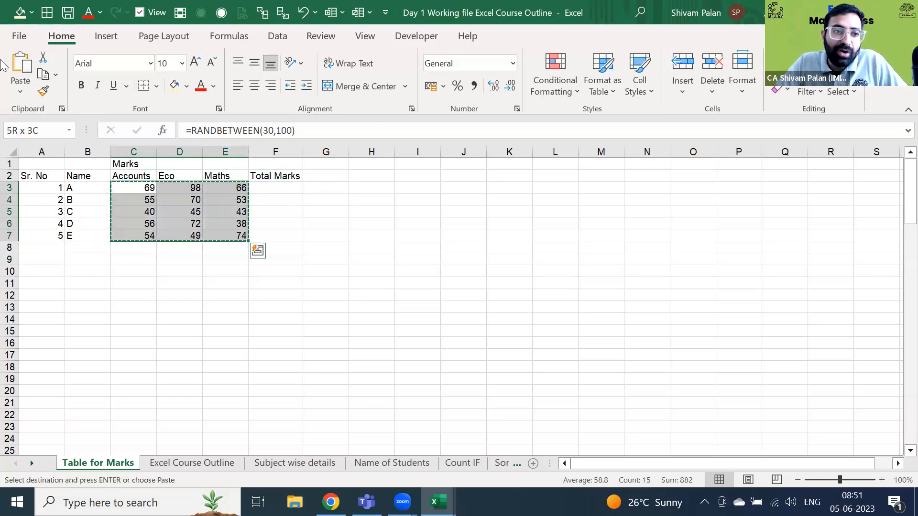
click(19, 88)
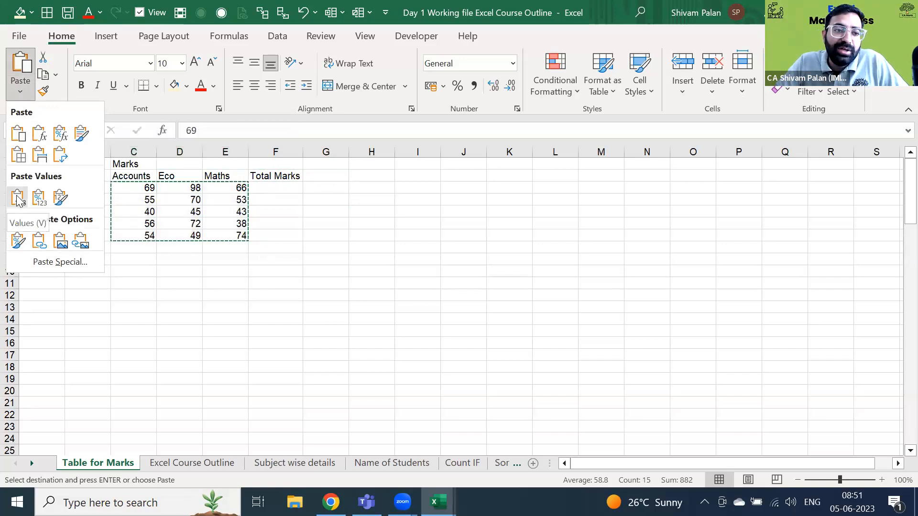
click(18, 199)
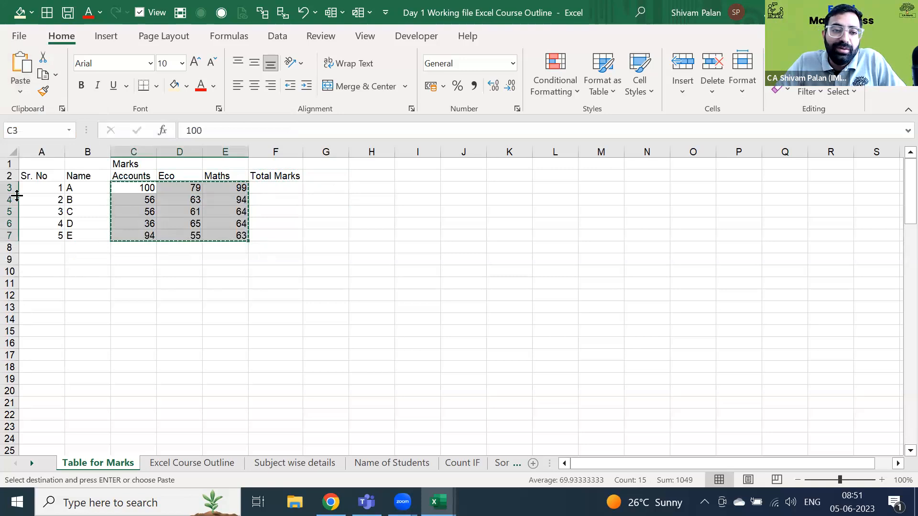
- Step through the pasted marks to check their values
key(Escape)
key(Down)
key(Right)
key(Up)
key(Right)
key(Right)
key(Left)
key(Left)
key(Right)
key(Down)
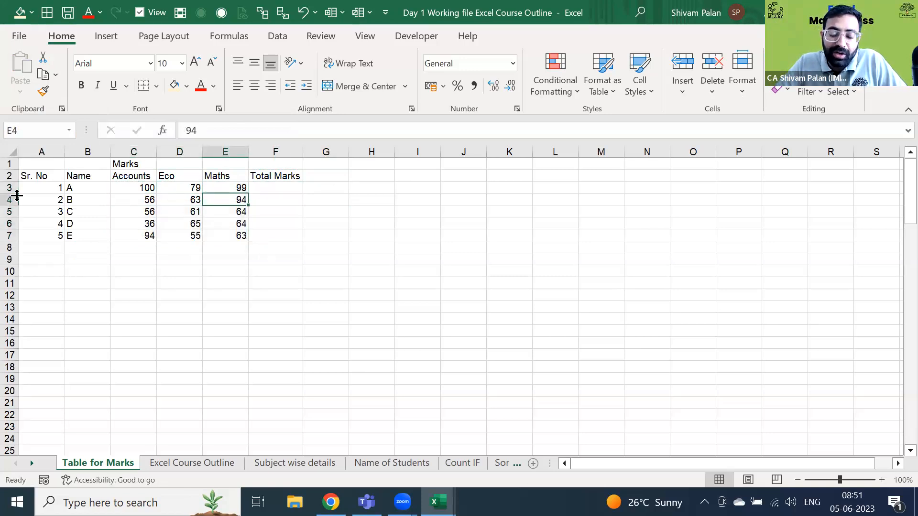
- Toggle formula view with Ctrl+` to confirm the marks are plain values
key(ctrl+grave)
key(Left)
key(Up)
key(Right)
key(Down)
key(Left)
key(Left)
key(Down)
key(Right)
key(Down)
key(Down)
key(Left)
key(Left)
key(Left)
key(Up)
key(Up)
key(Up)
key(Up)
key(Up)
key(ctrl+grave)
key(Down)
key(Right)
key(Right)
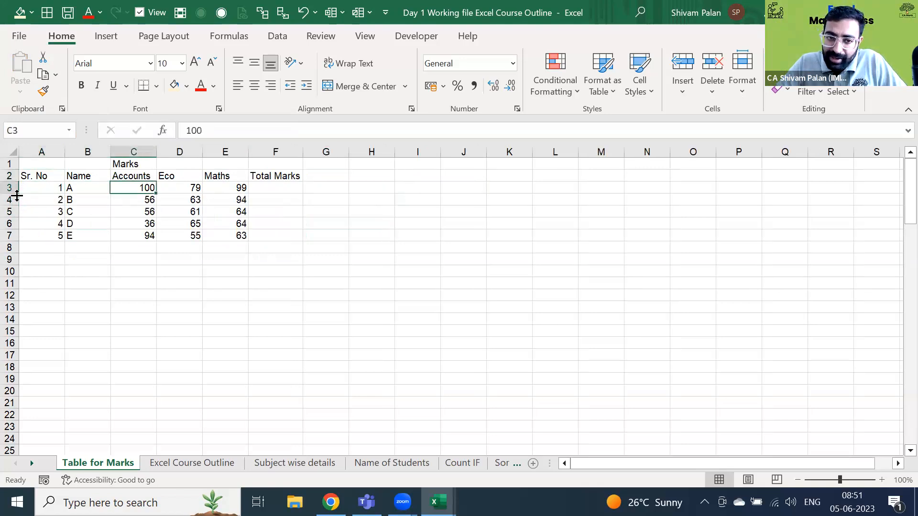
- Begin student A's total in F3 by typing =sum
key(Right)
key(Right)
key(Right)
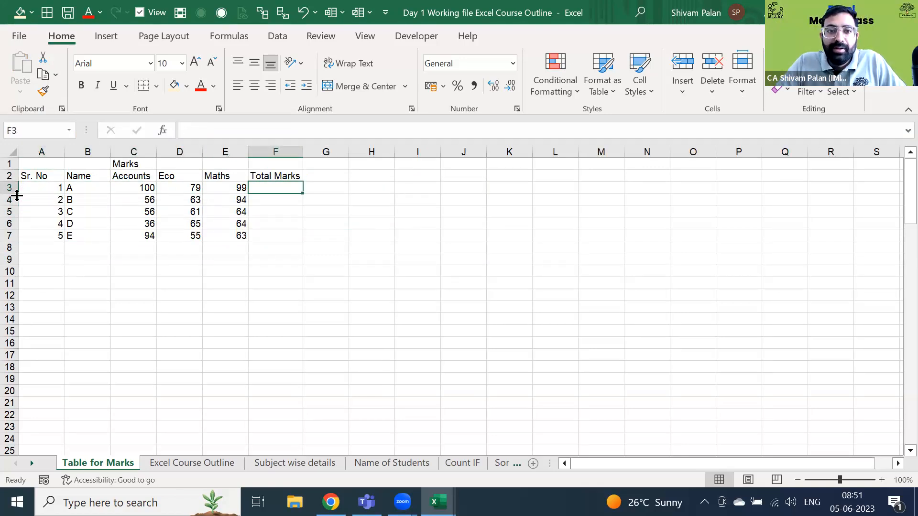
key(Left)
key(Left)
key(Left)
key(Right)
key(Right)
key(Right)
key(Left)
key(Right)
key(Up)
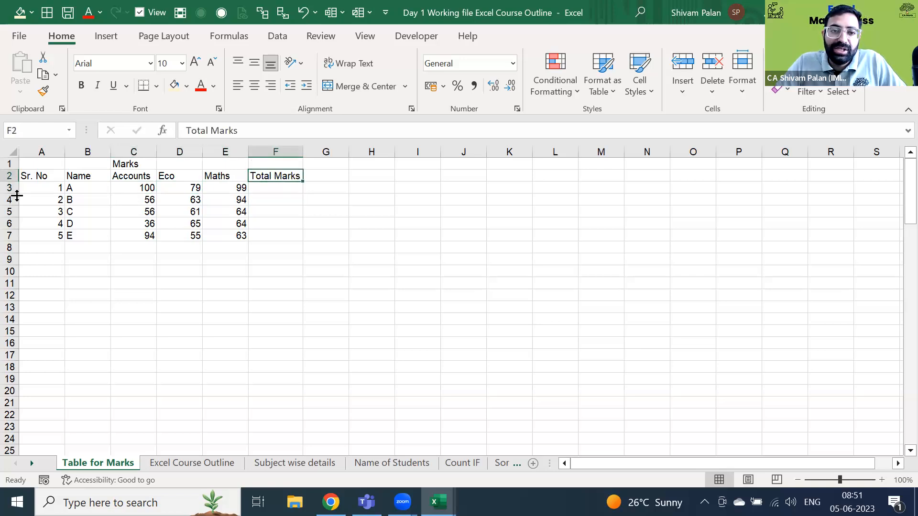
key(Down)
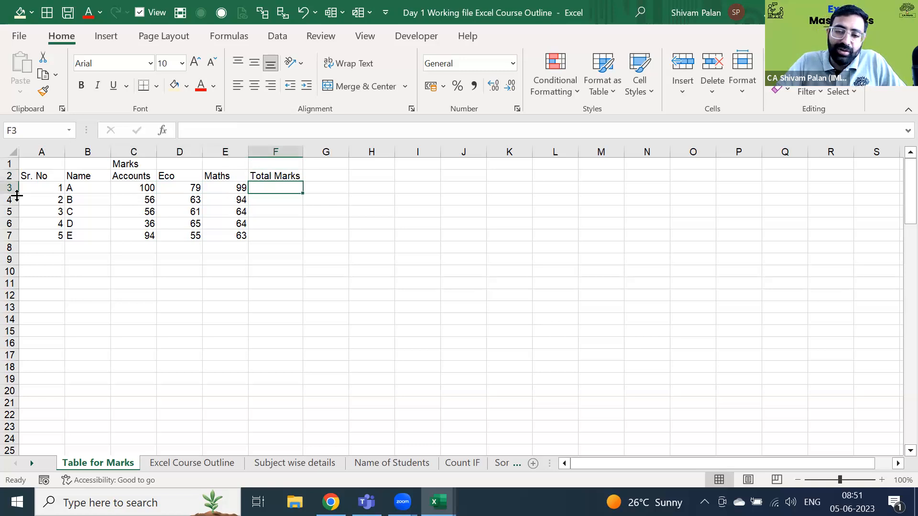
text(=sum)
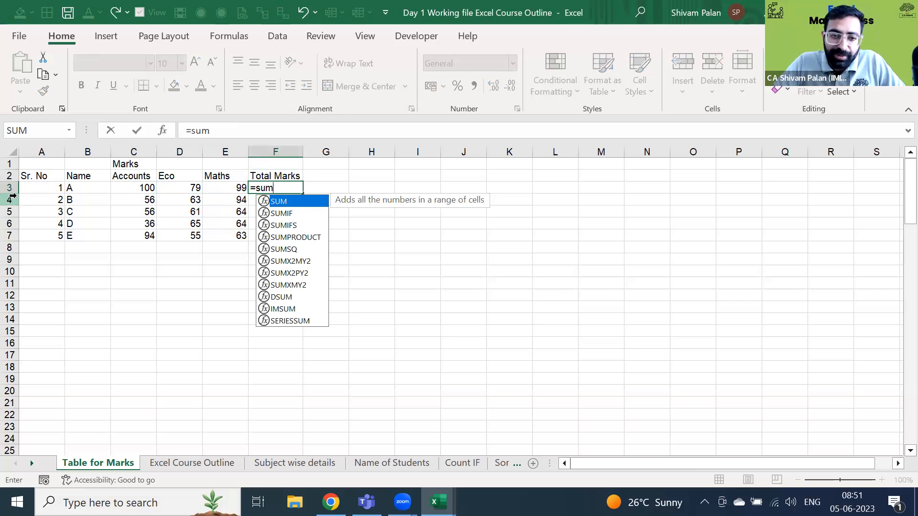
- Total student A's marks in F3 with =SUM(C3:E3) (278), then AutoSum student B's row 4 (213)
key(Tab)
key(Left)
key(shift+Left)
key(shift+Left)
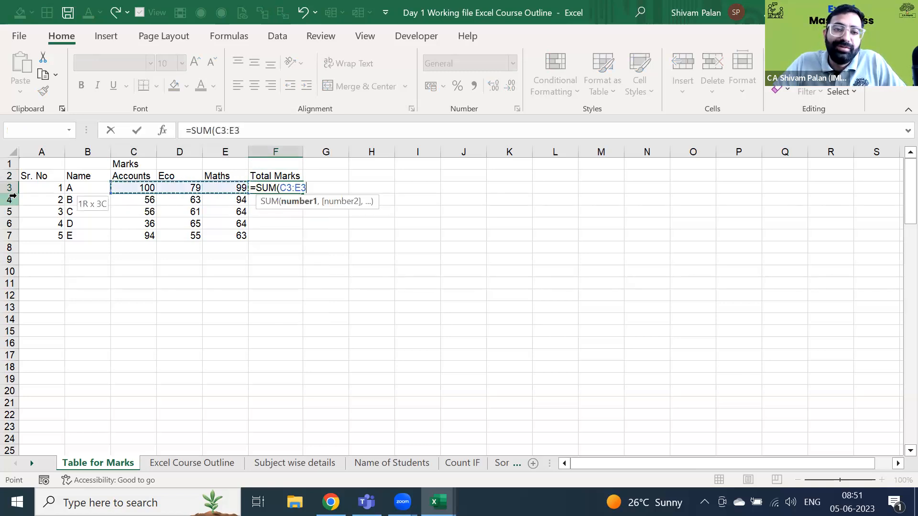
key(Return)
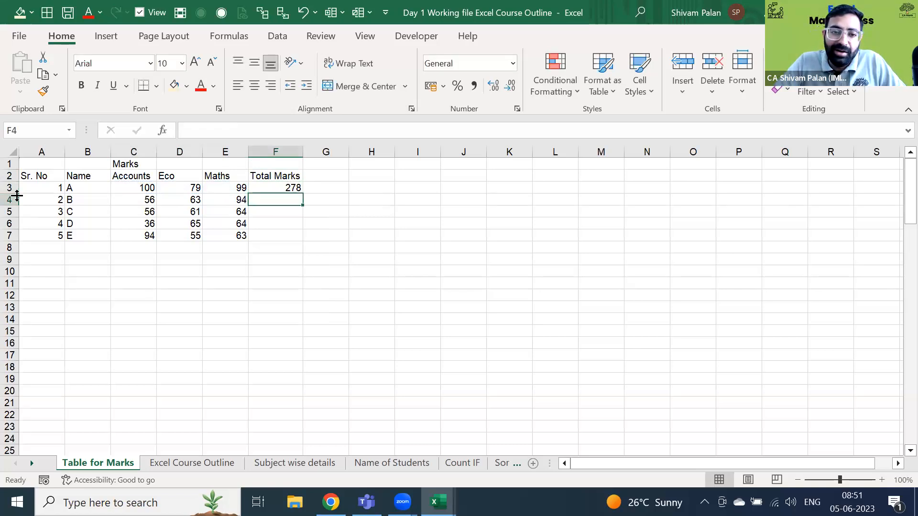
key(alt+equal)
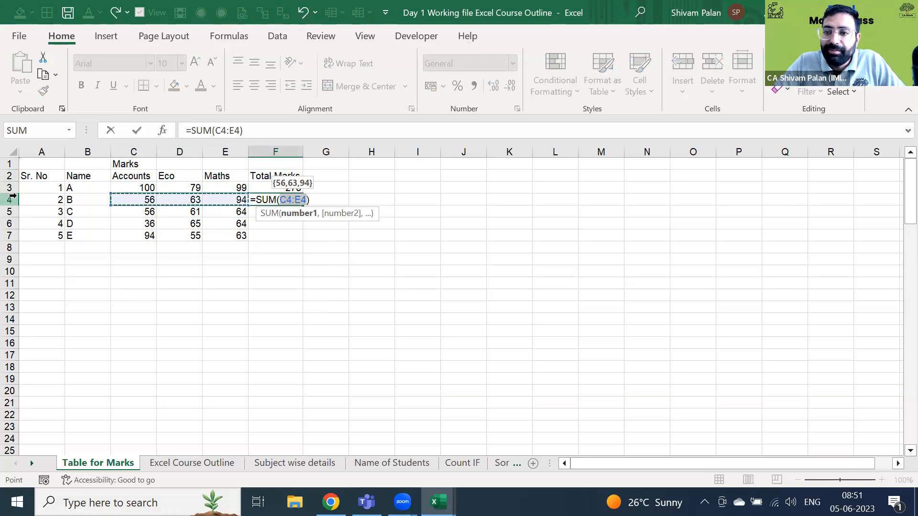
key(Return)
- Retype =SUM(C3:E3) in F3 for 278 and reconfirm F4's total of 213
key(Up)
key(Up)
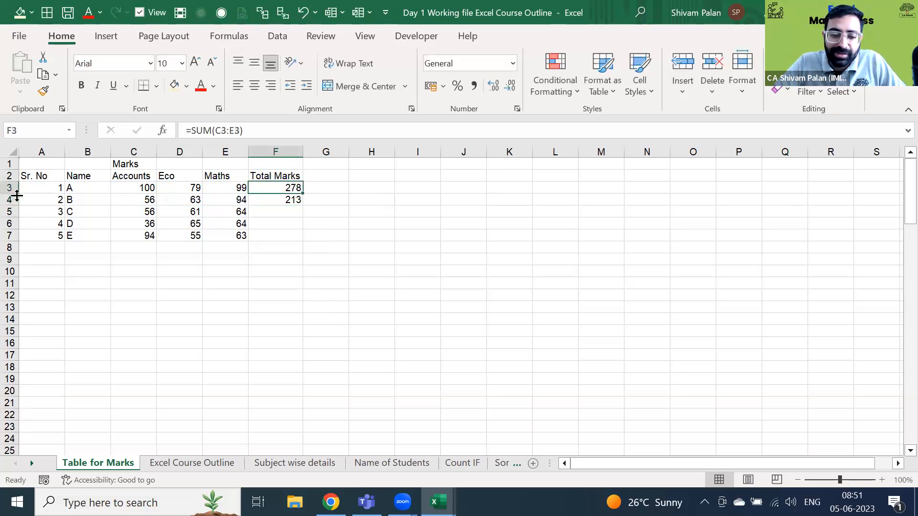
text(=s)
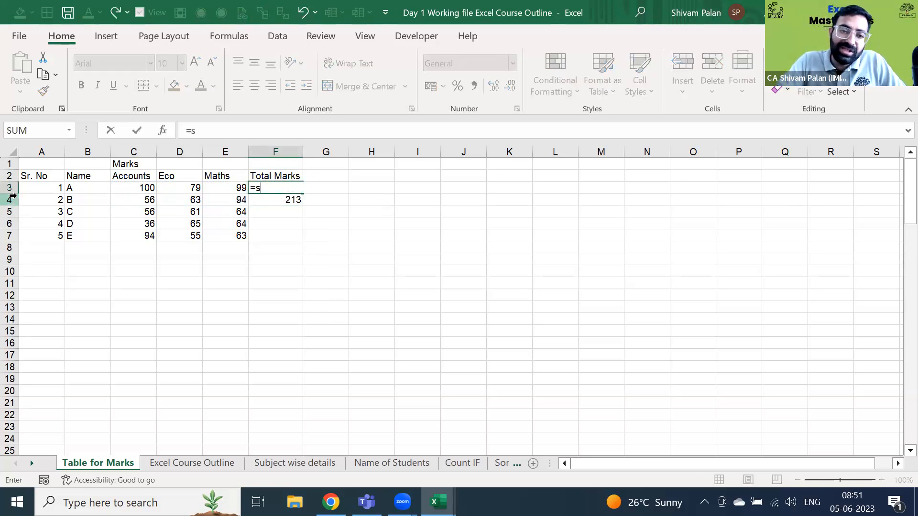
text(um)
key(Tab)
key(Left)
key(shift+Left)
key(shift+Left)
text())
key(Return)
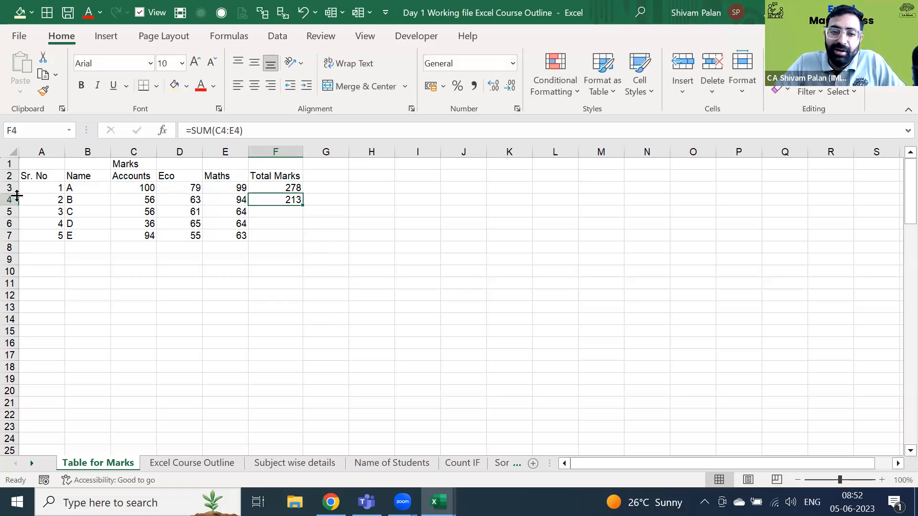
key(F2)
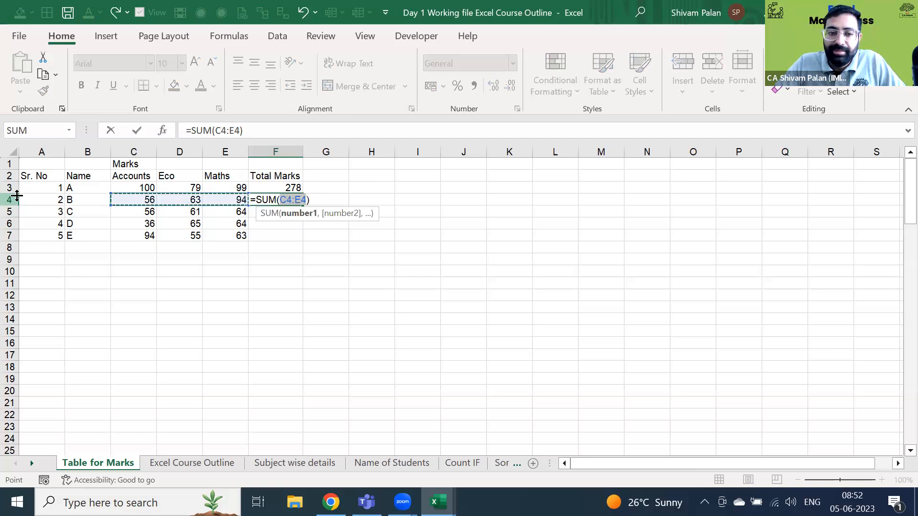
key(Return)
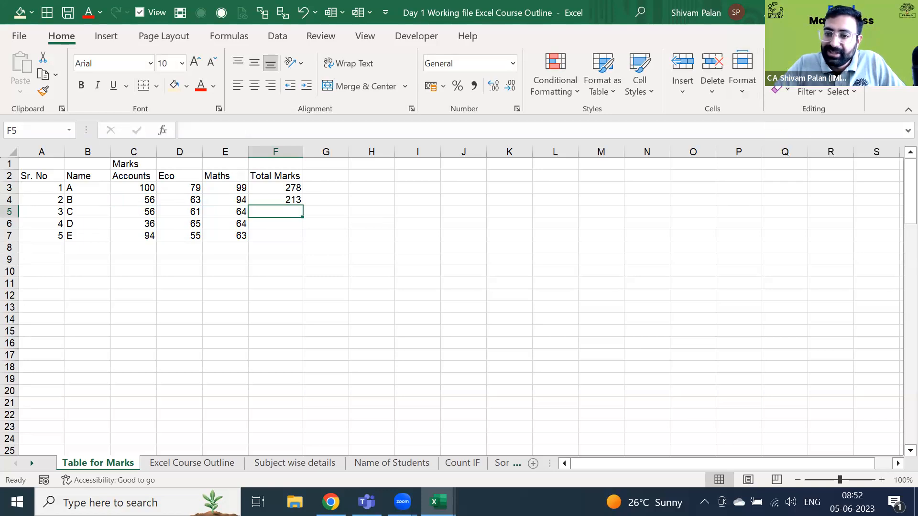
- Insert a Sum from the AutoSum list over C5:E5 so F5 shows 181
click(787, 57)
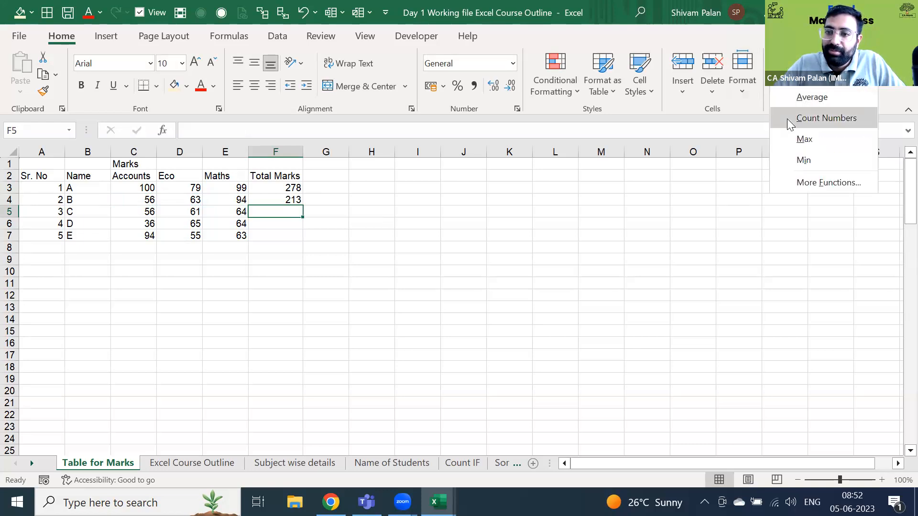
click(797, 84)
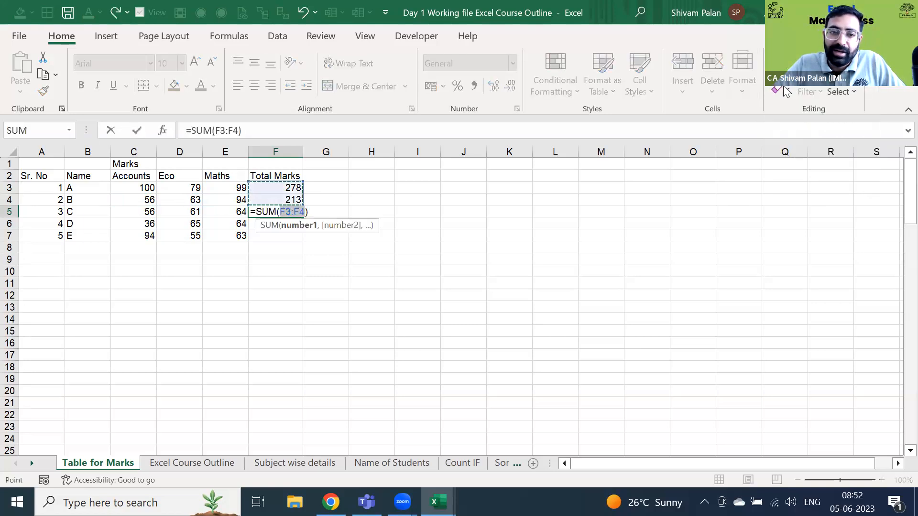
drag(230, 211, 133, 212)
key(Return)
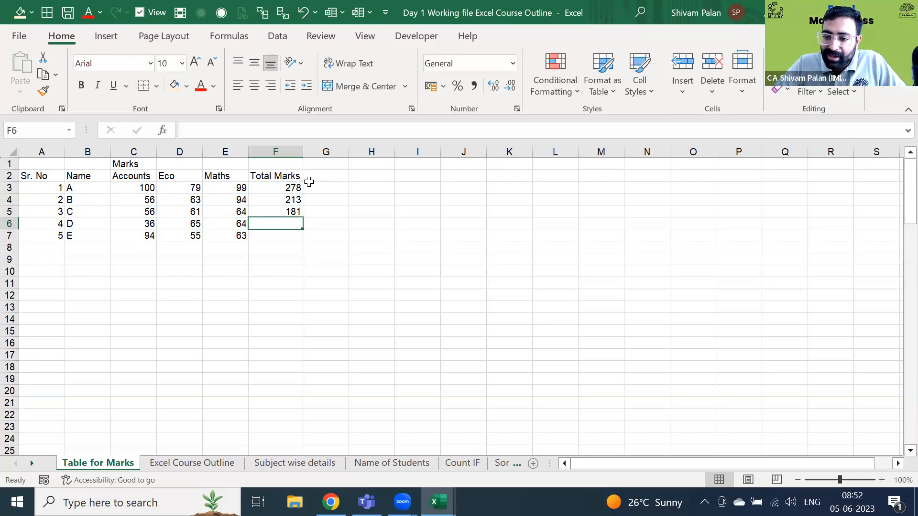
- Review the existing total formulas in F5, F4 and F3, returning to the empty F6
key(Up)
key(F2)
key(Escape)
key(Up)
key(F2)
key(Escape)
key(Up)
key(F2)
key(Return)
key(Down)
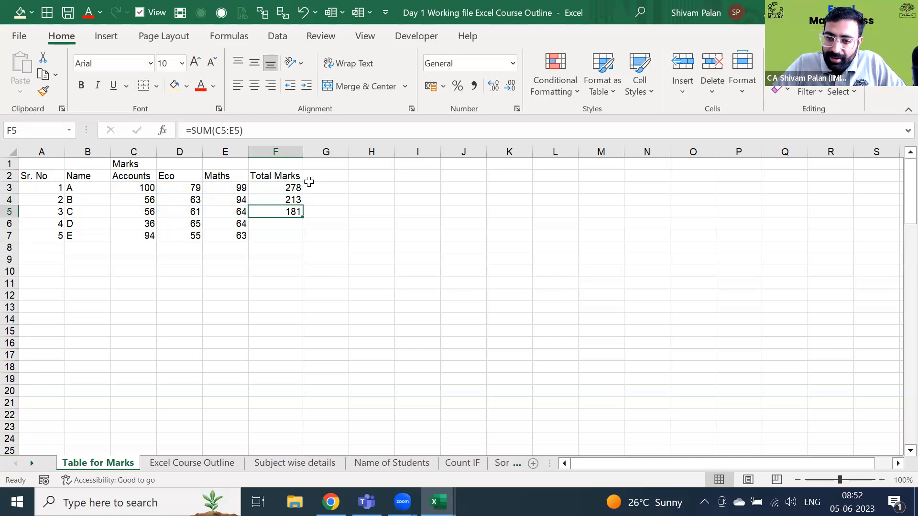
key(Down)
key(Right)
key(Left)
key(Up)
key(Down)
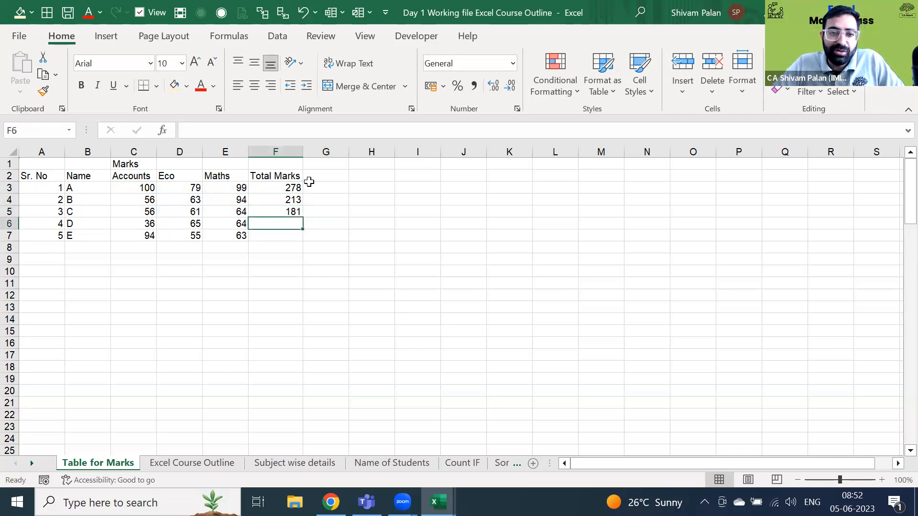
- Fill the SUM formula down with Ctrl+D into F6:F9, giving 165 and 212 for rows 6–7
key(ctrl+d)
key(Down)
key(ctrl+d)
key(Down)
key(ctrl+d)
key(Down)
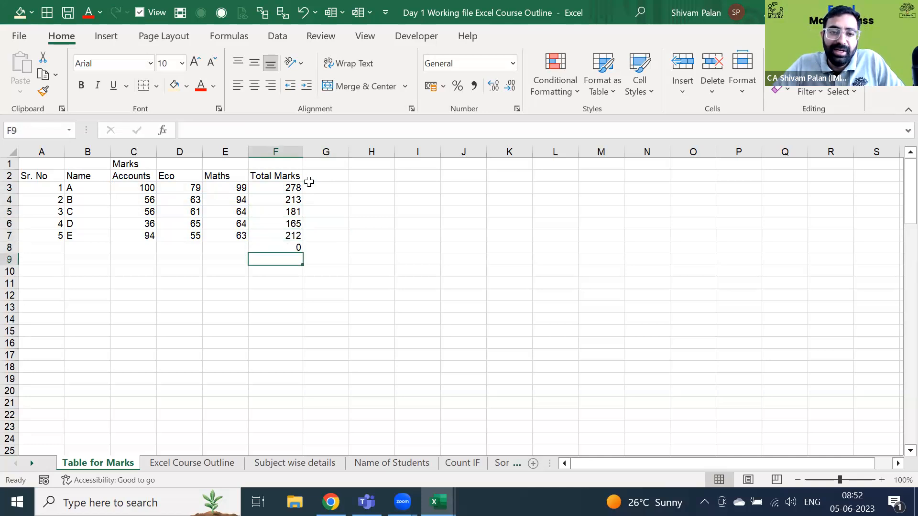
key(ctrl+d)
key(ctrl+Down)
key(ctrl+Up)
key(ctrl+Up)
key(Down)
key(Down)
key(Down)
key(Down)
key(Down)
key(Up)
key(Up)
- Check the F7 and F6 formulas, then clear the totals in F4:F9
key(Right)
key(Up)
key(Down)
key(Left)
key(Down)
key(F2)
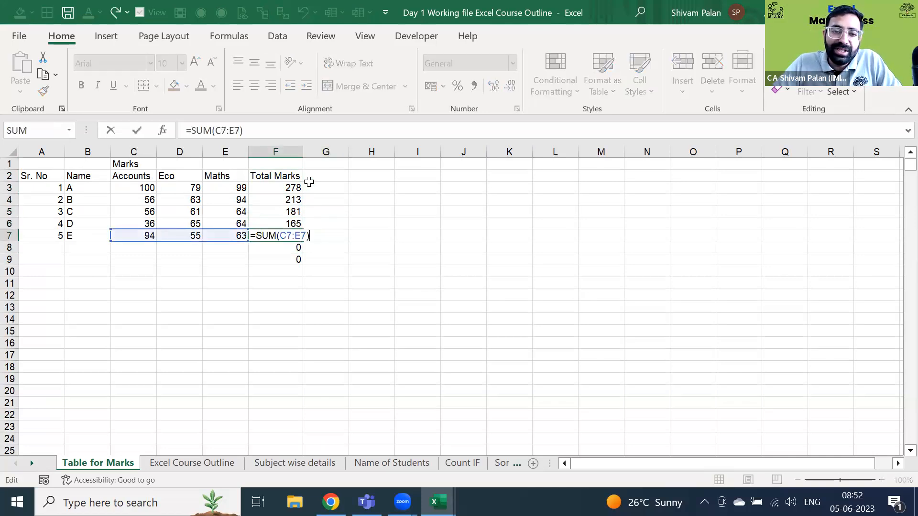
key(Escape)
key(Up)
key(F2)
key(Escape)
key(Up)
key(Up)
key(ctrl+shift+Down)
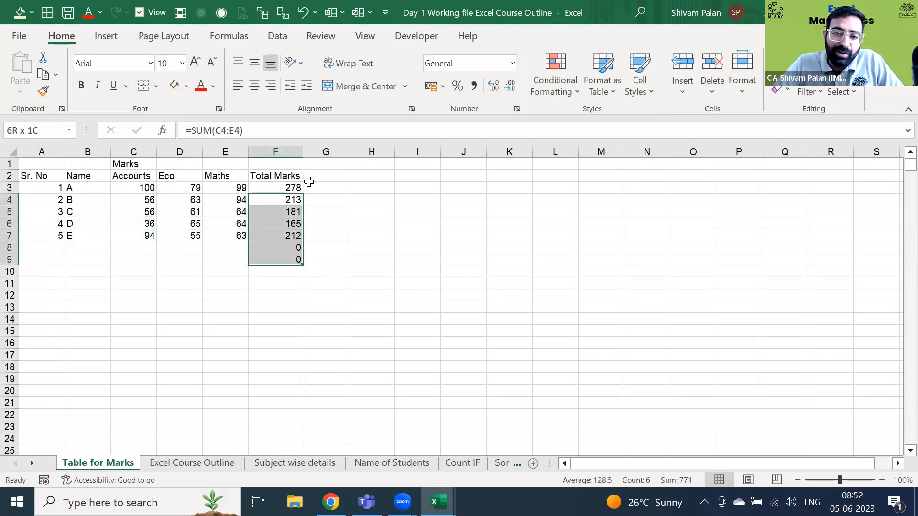
key(Delete)
key(Up)
key(Down)
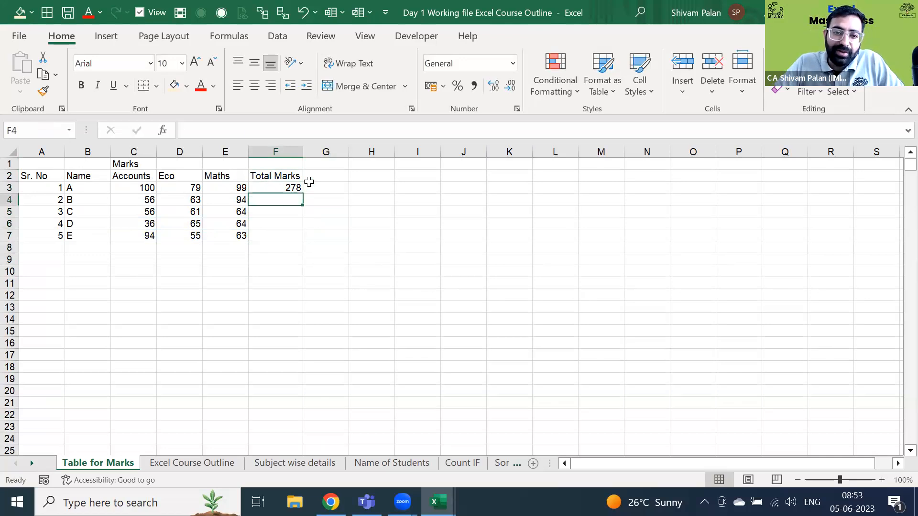
- Refill F4:F7 with Ctrl+D (213, 181, 165, 212), then clear F4:F8 again
key(ctrl+d)
key(Down)
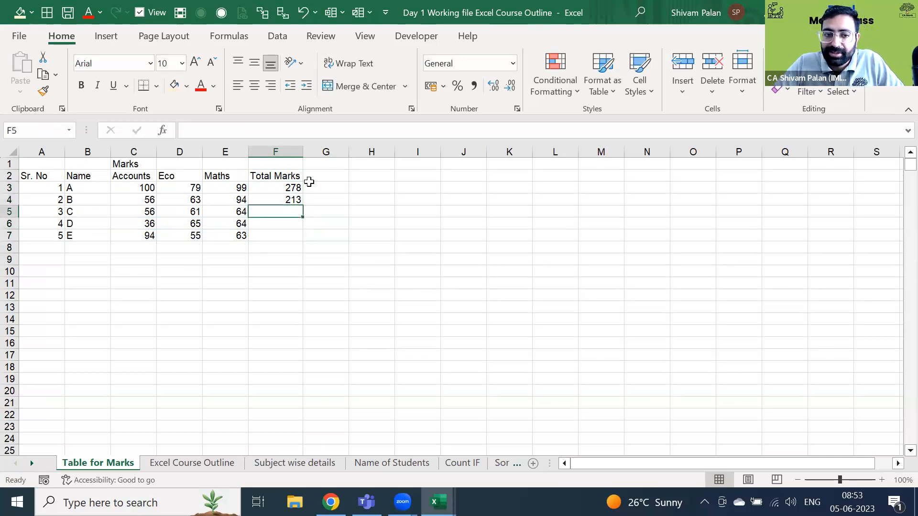
key(ctrl+d)
key(Down)
key(ctrl+d)
key(Down)
key(ctrl+d)
key(Down)
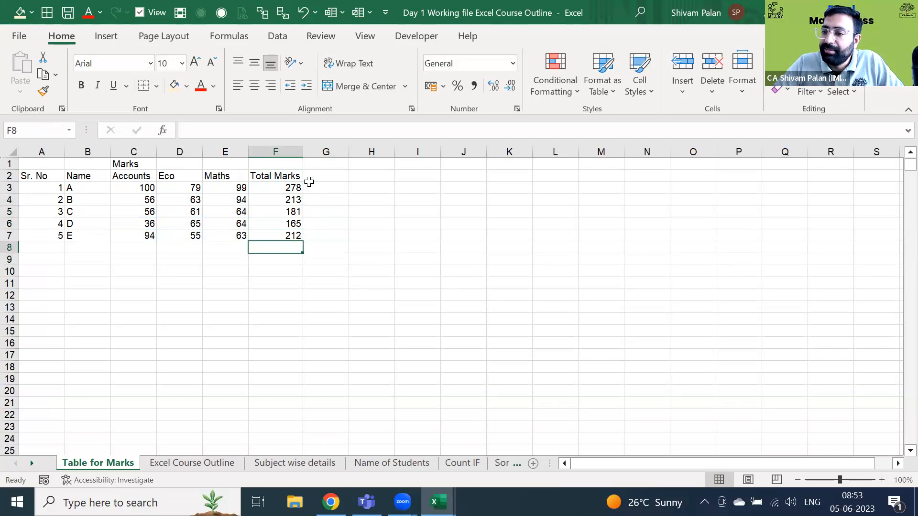
key(Up)
key(Up)
key(Up)
key(Up)
key(Up)
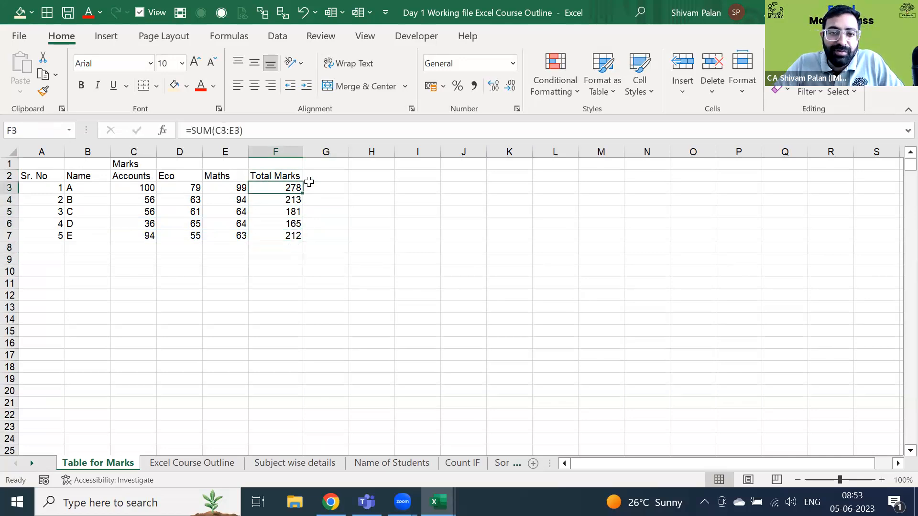
key(Down)
key(shift+Down)
key(shift+Down)
key(shift+Down)
key(shift+Down)
key(Delete)
- Select F3:F7 and fill the row 3 SUM formula down with Ctrl+D
key(Left)
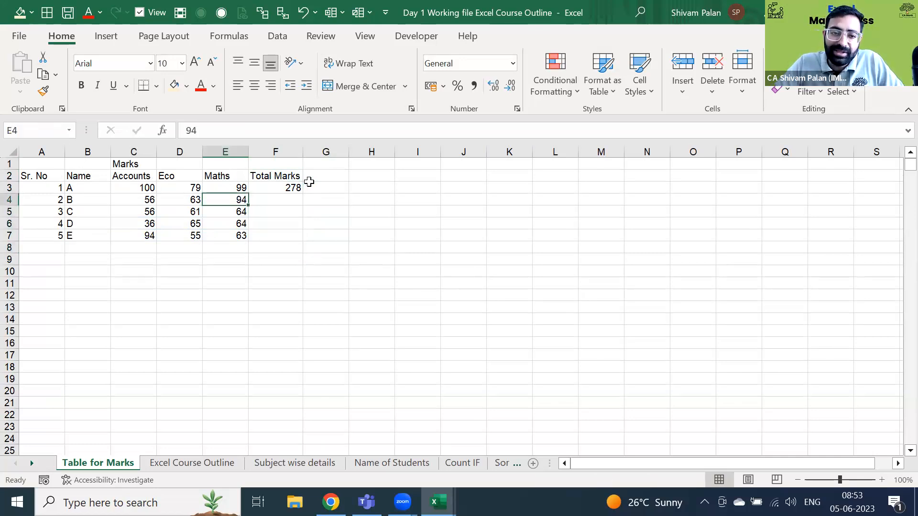
key(ctrl+Down)
key(Right)
key(ctrl+shift+Up)
key(Left)
key(Right)
key(ctrl+Up)
key(Left)
key(ctrl+Down)
key(Right)
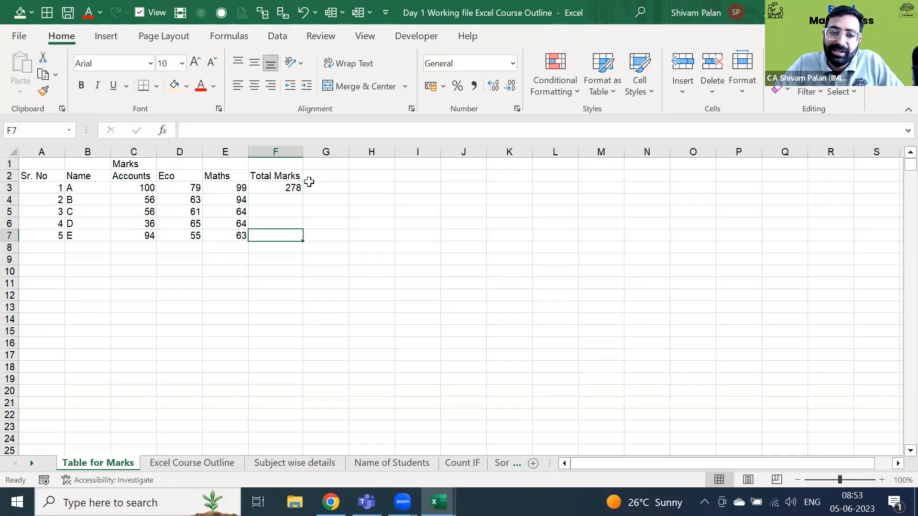
key(ctrl+shift+Up)
key(ctrl+d)
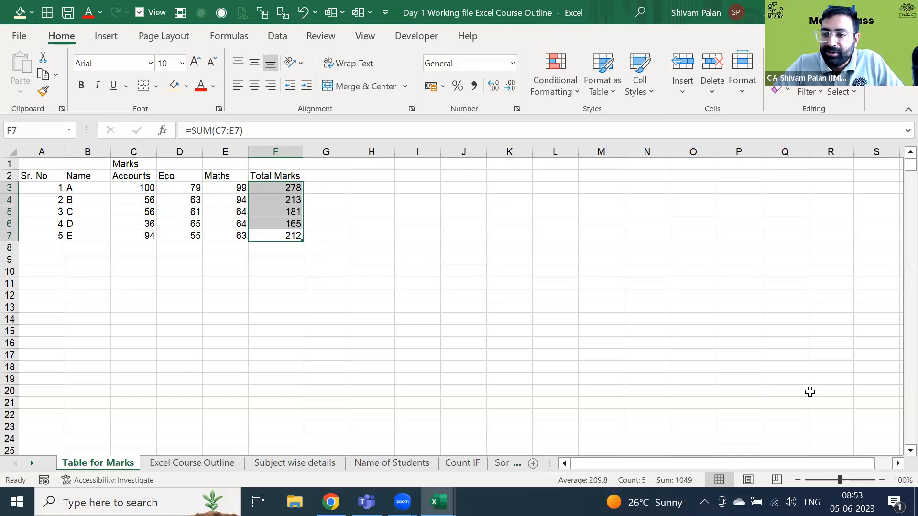
click(410, 234)
key(Up)
key(Down)
key(ctrl+Left)
key(Up)
key(Up)
key(Up)
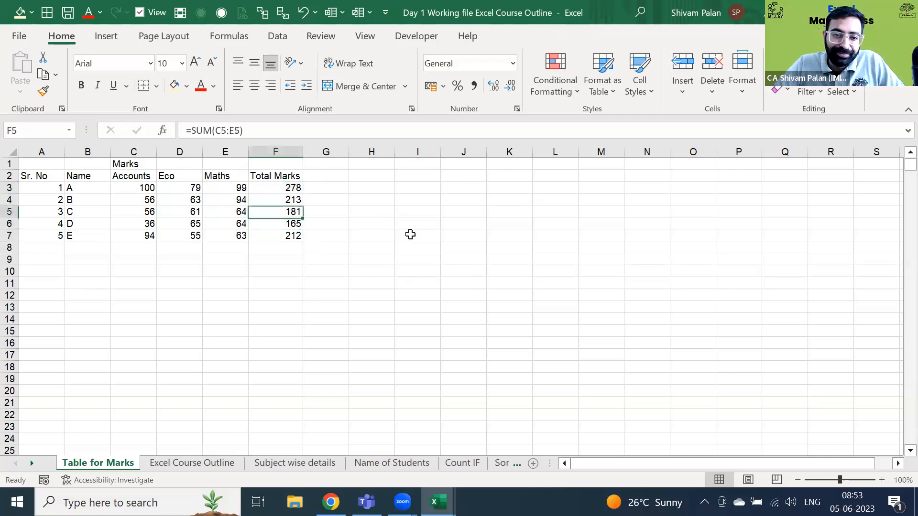
key(ctrl+shift+Down)
key(BackSpace)
key(Escape)
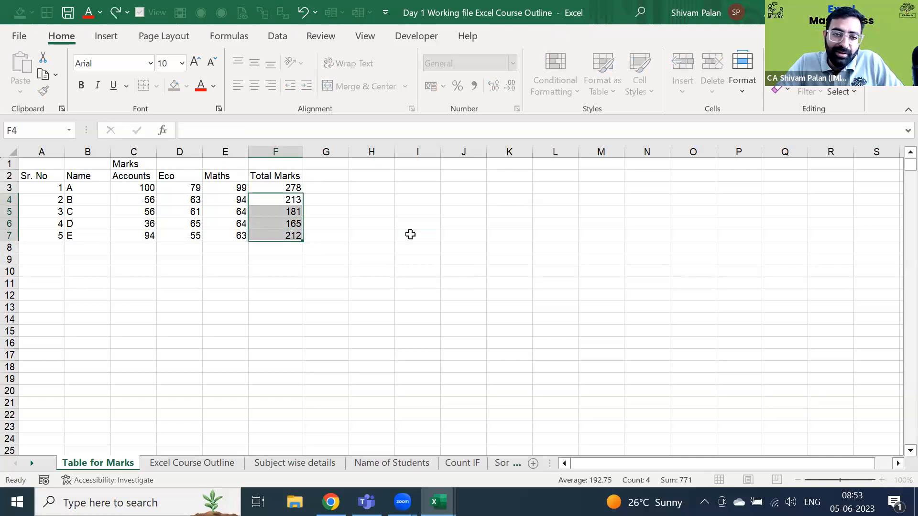
key(Delete)
key(Up)
key(Down)
key(Down)
key(Down)
key(Down)
key(Down)
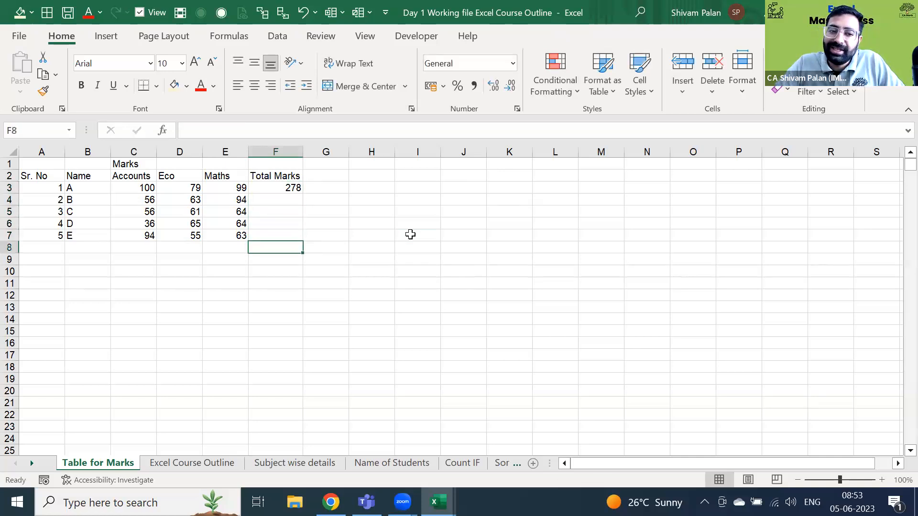
key(Up)
key(Up)
key(Up)
key(Up)
key(Up)
key(Up)
key(Down)
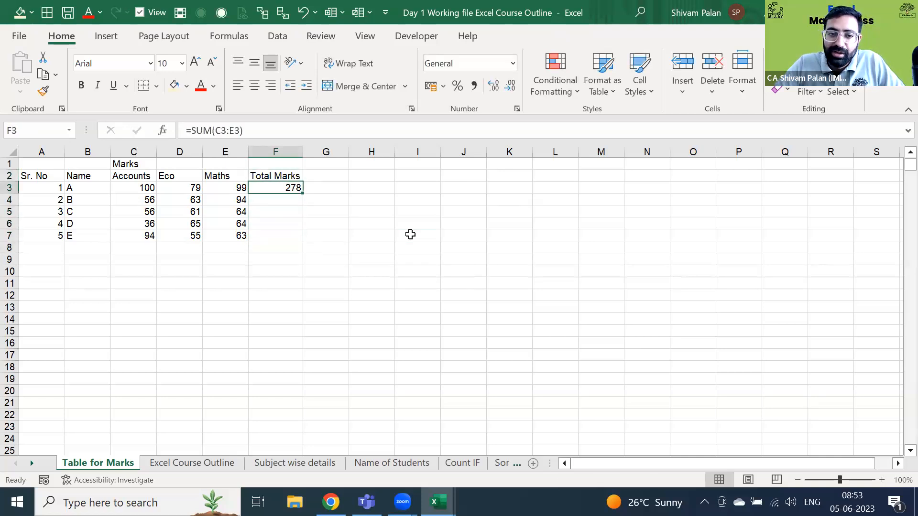
key(Left)
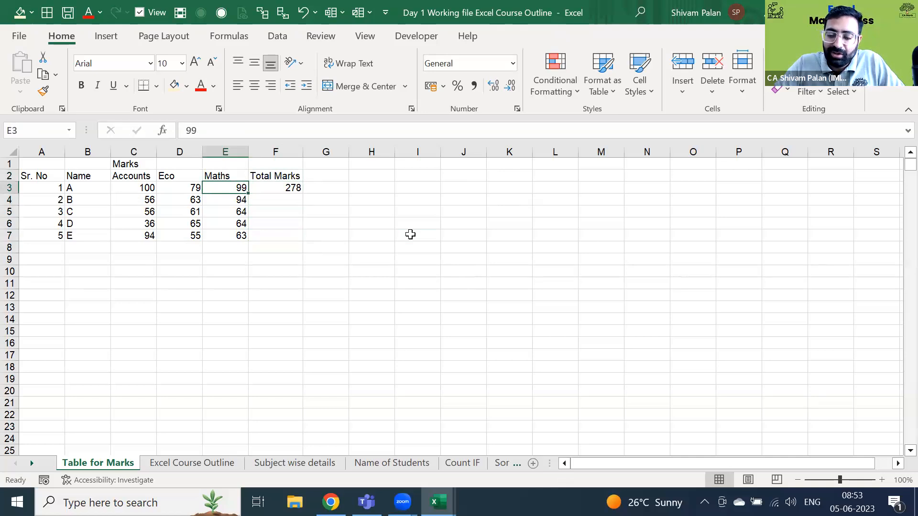
key(ctrl+Down)
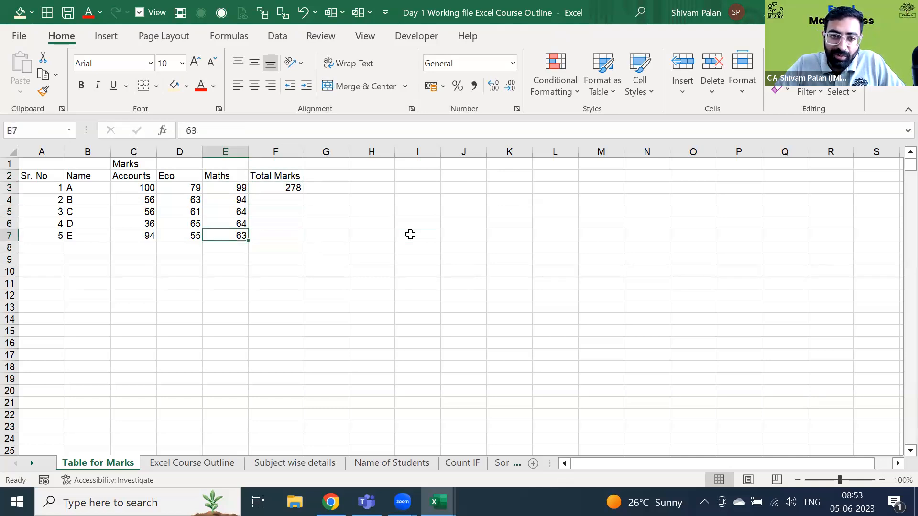
key(Right)
key(ctrl+shift+Up)
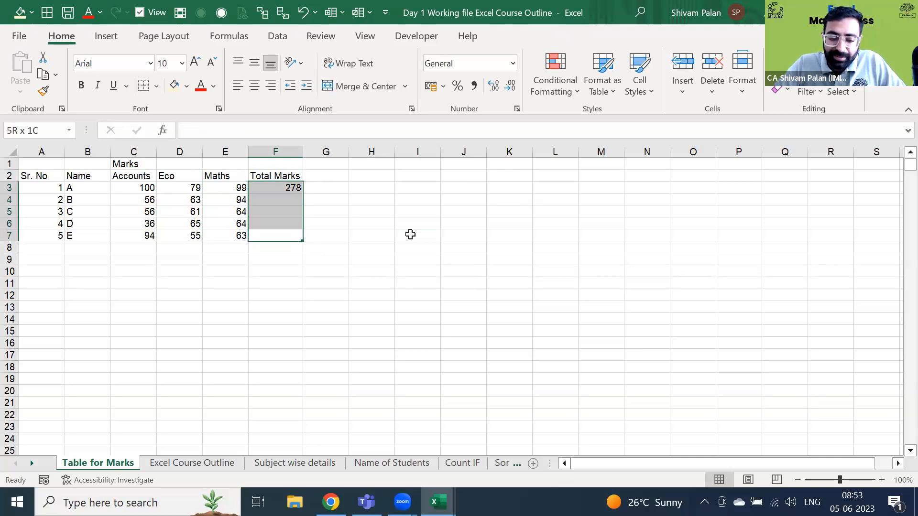
key(ctrl+d)
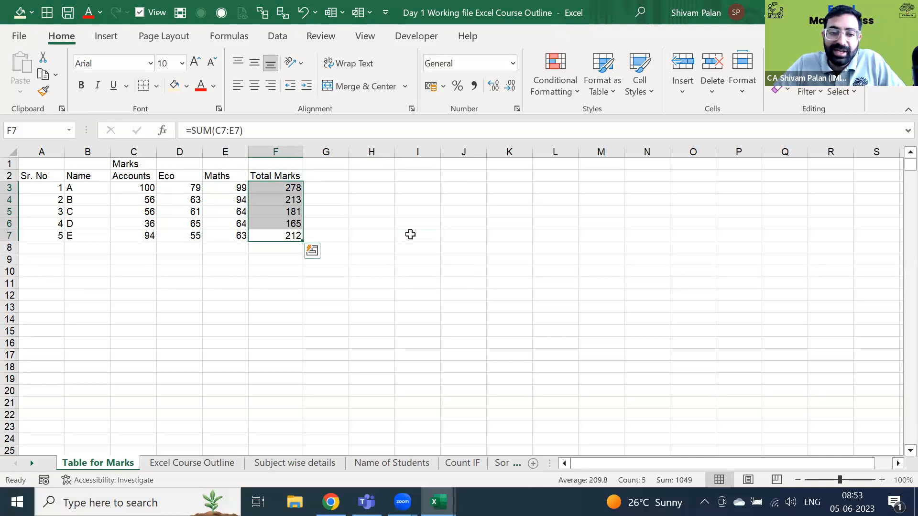
key(Up)
key(Up)
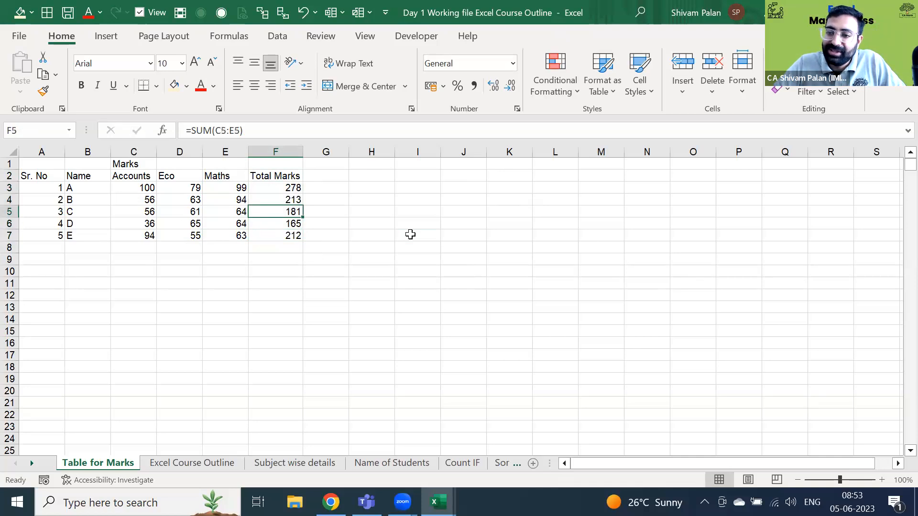
key(Up)
key(Up)
key(Up)
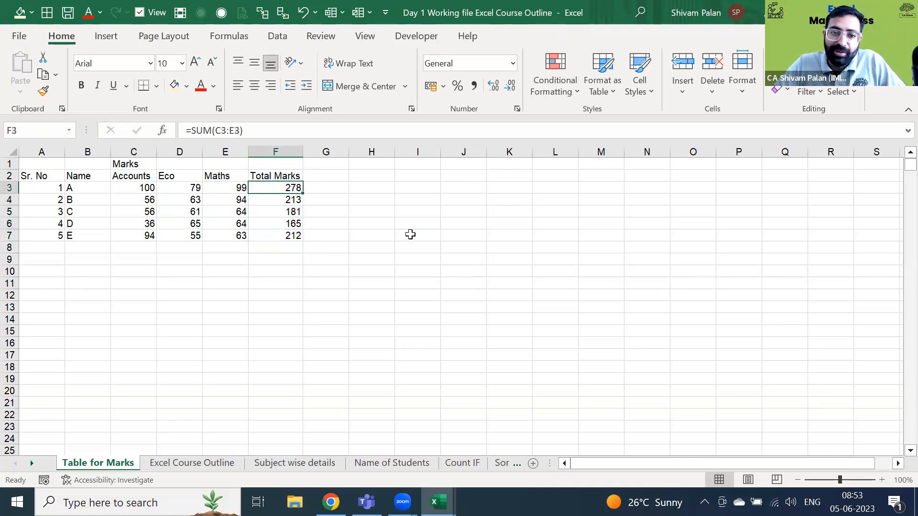
key(Left)
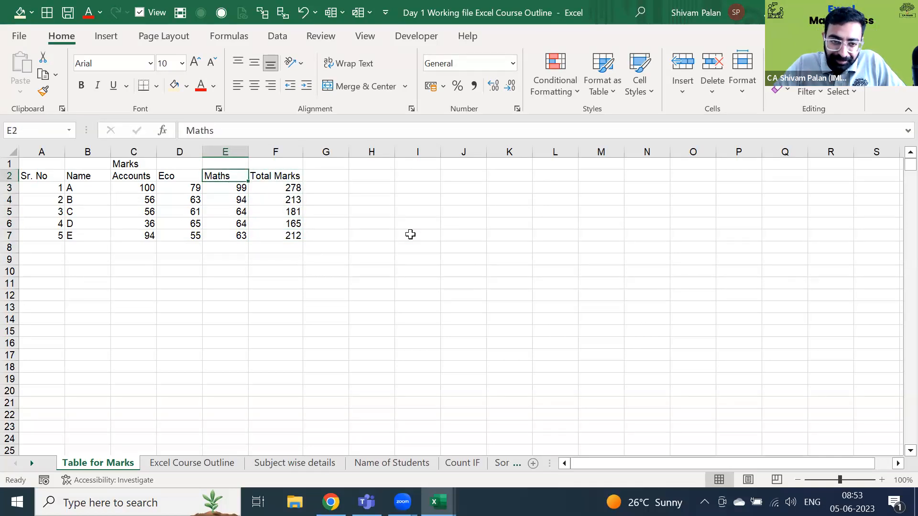
key(Home)
key(Right)
key(Right)
key(Right)
key(Right)
key(Right)
key(Right)
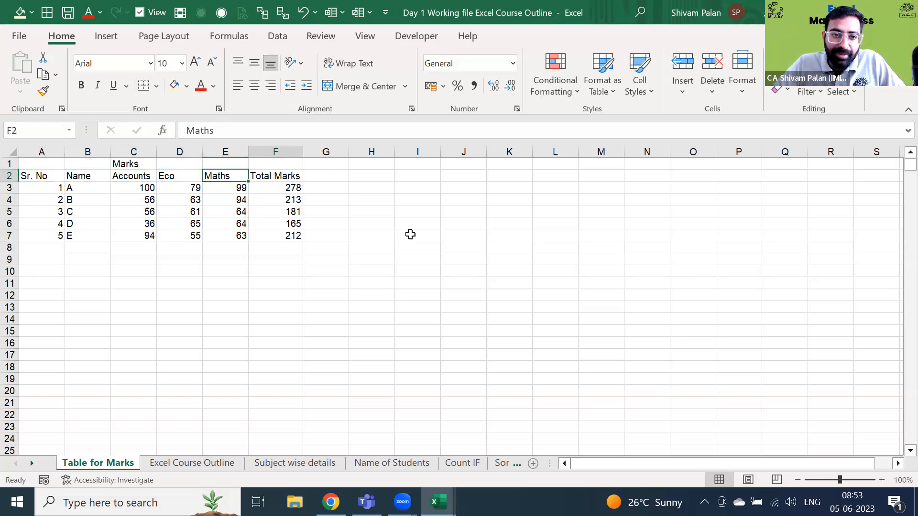
- Enter the heading 'Avg Marks' in G2 and autofit column G
text(Avg M)
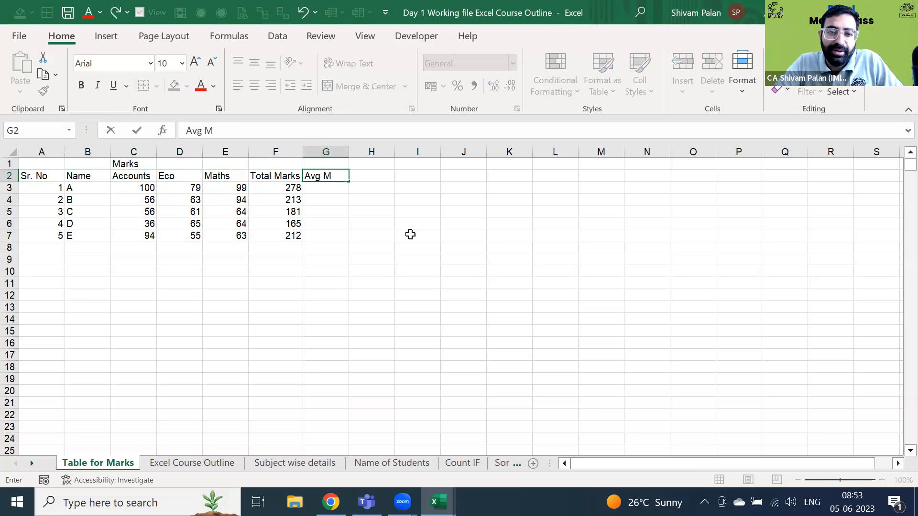
text(arks)
key(ctrl+Return)
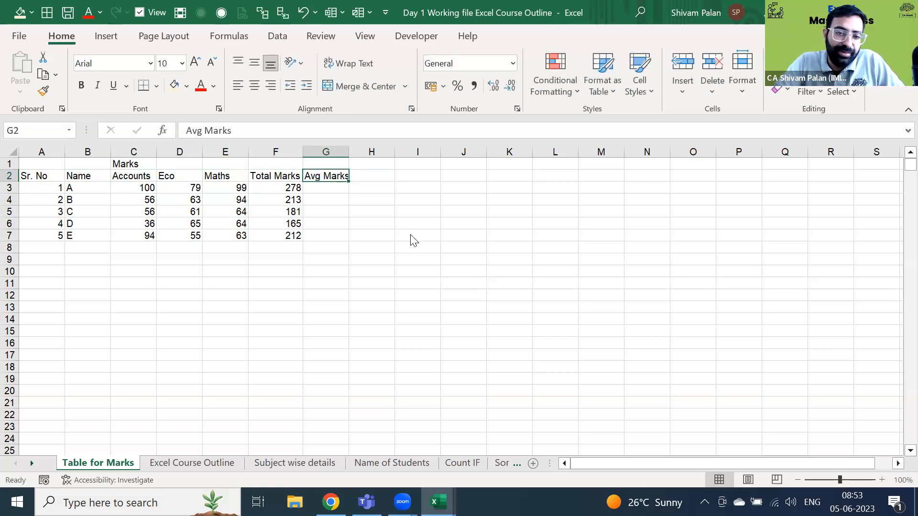
key(o)
key(i)
key(Right)
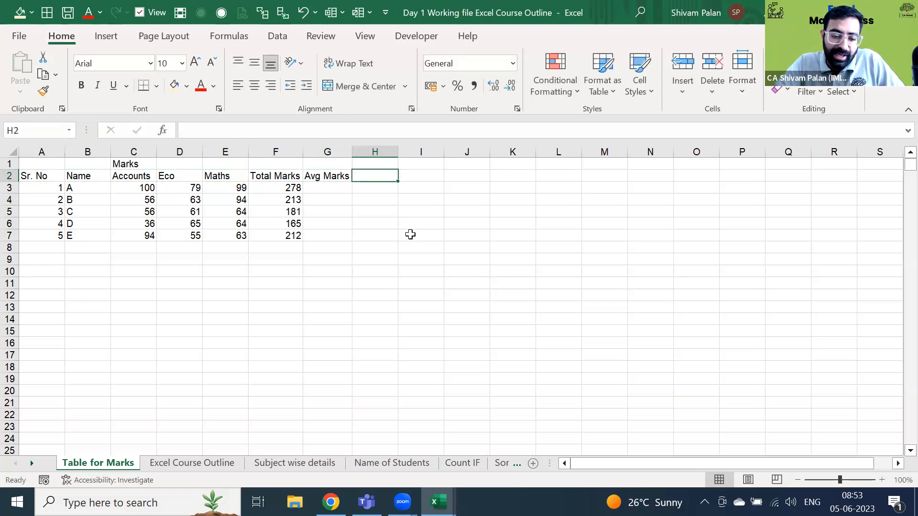
- Add the headings 'Median' in H2, '%' in I2 and 'Result' in J2
text(Median)
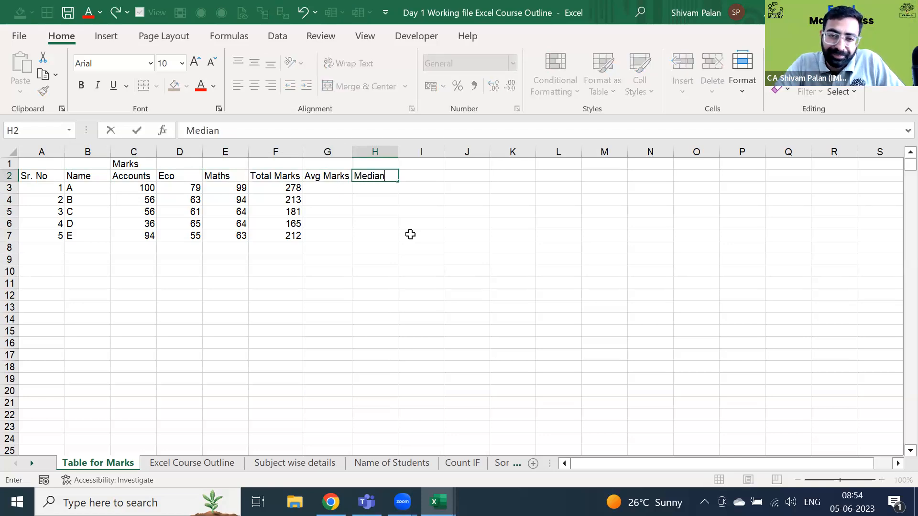
key(Tab)
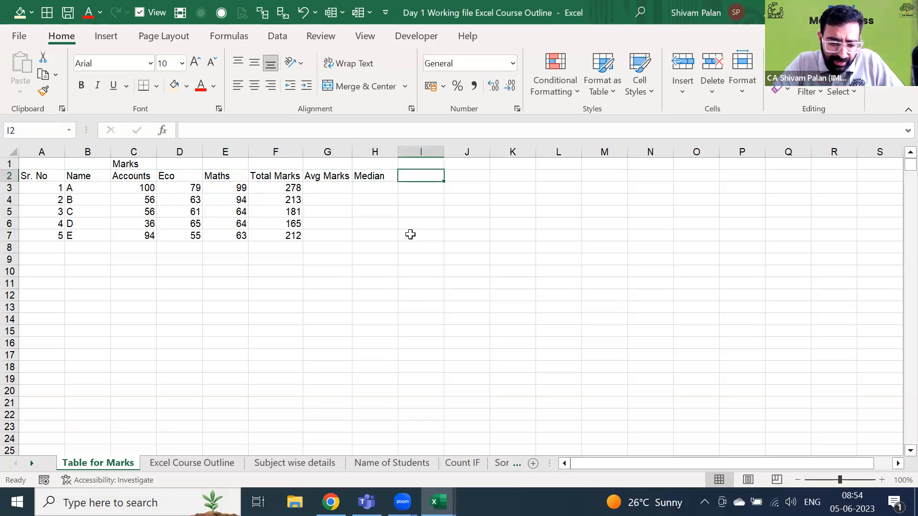
text(% of )
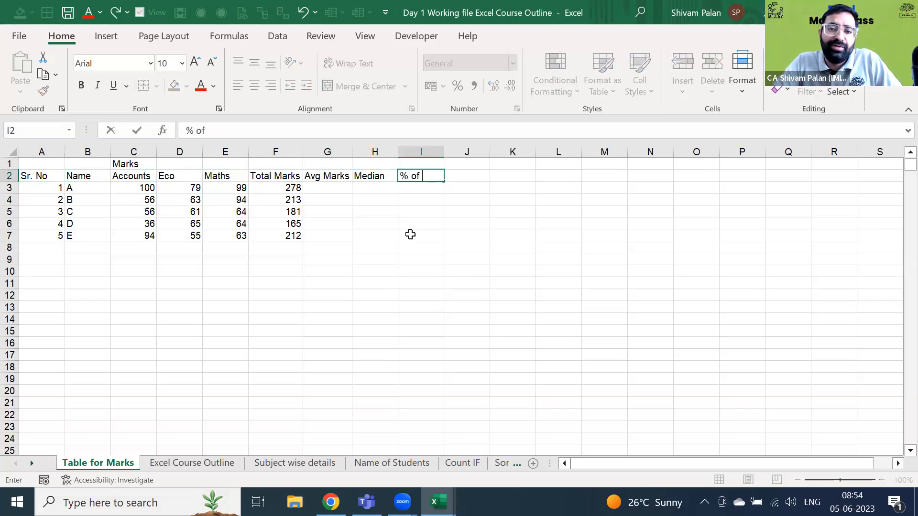
text(Mar)
key(BackSpace)
key(BackSpace)
key(BackSpace)
key(BackSpace)
key(BackSpace)
key(BackSpace)
key(BackSpace)
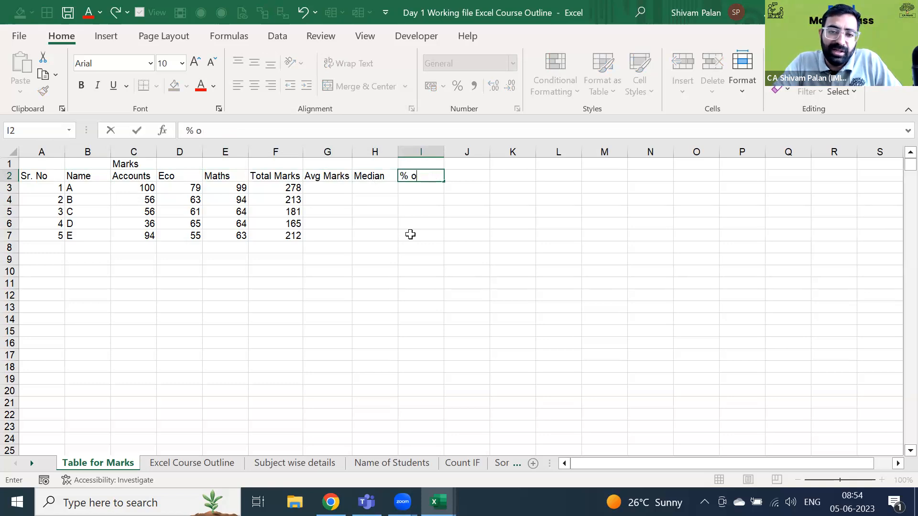
key(Tab)
text(Result)
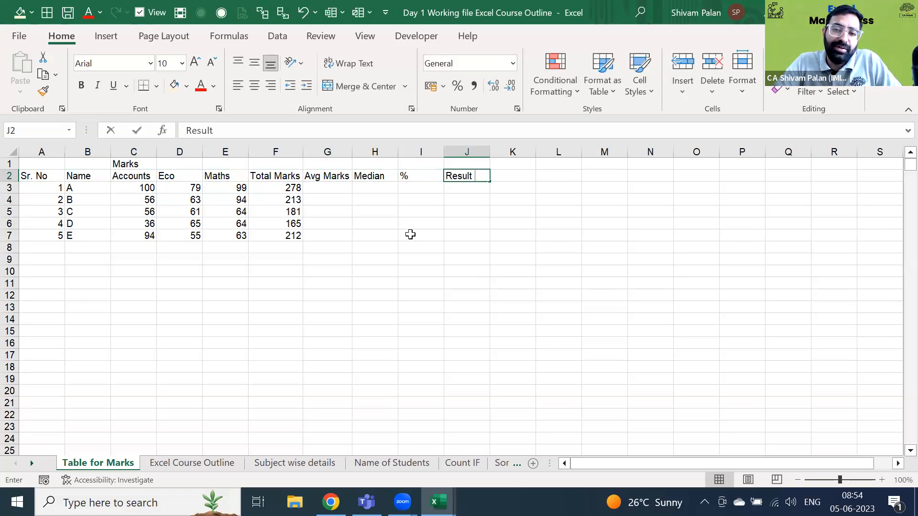
key(Return)
key(Up)
key(Home)
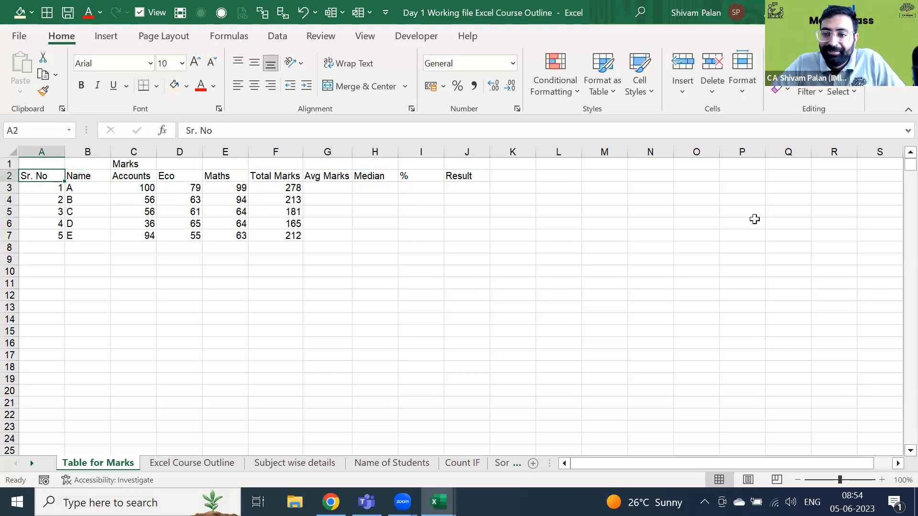
key(ctrl+shift+Right)
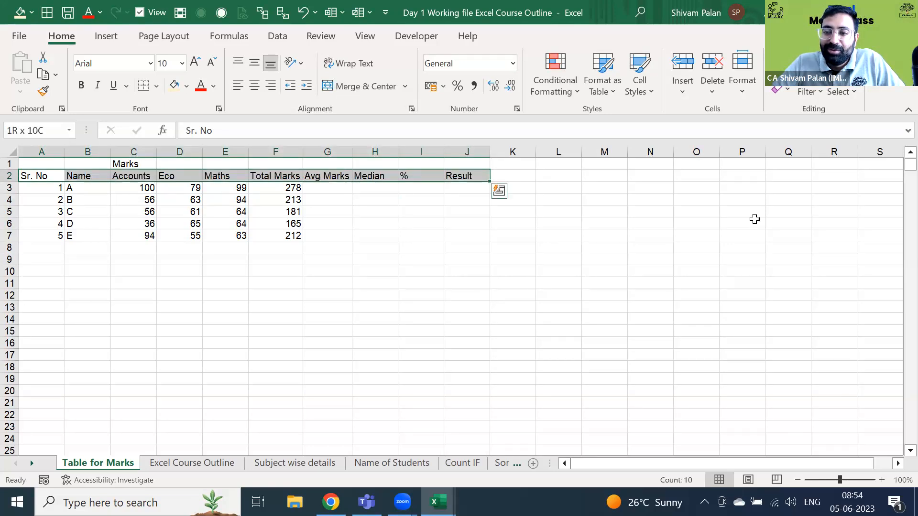
key(Right)
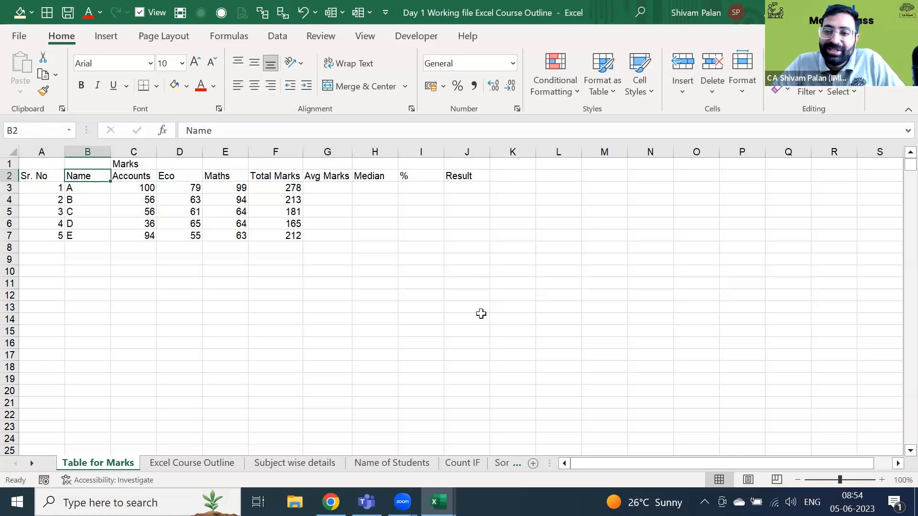
key(Left)
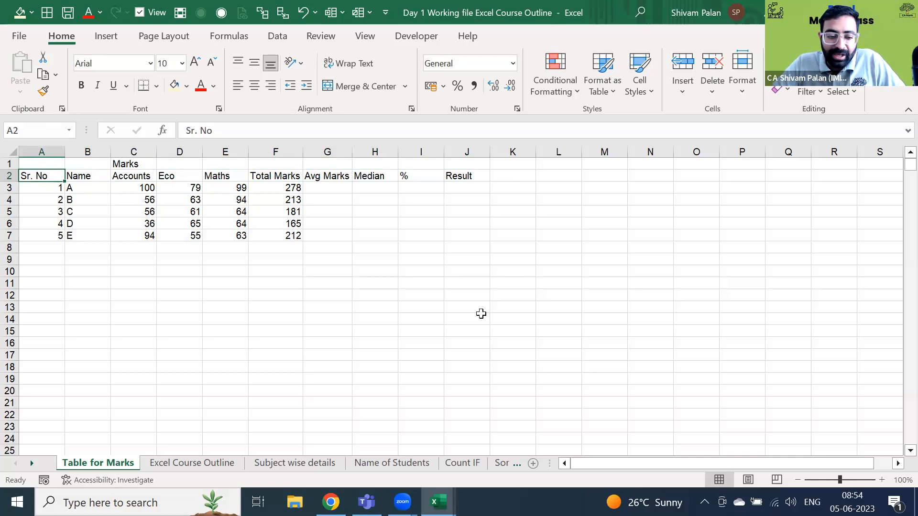
key(ctrl+a)
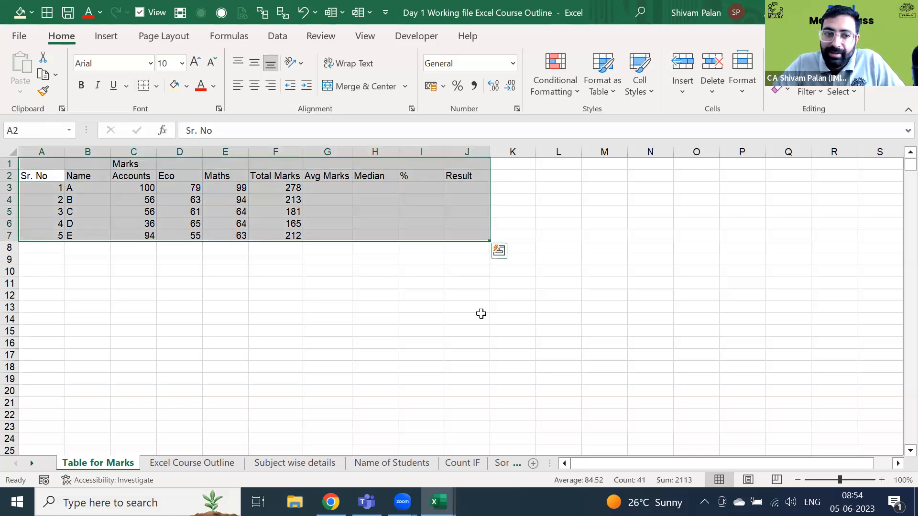
key(Up)
key(Right)
key(Right)
key(shift+Right)
key(shift+Right)
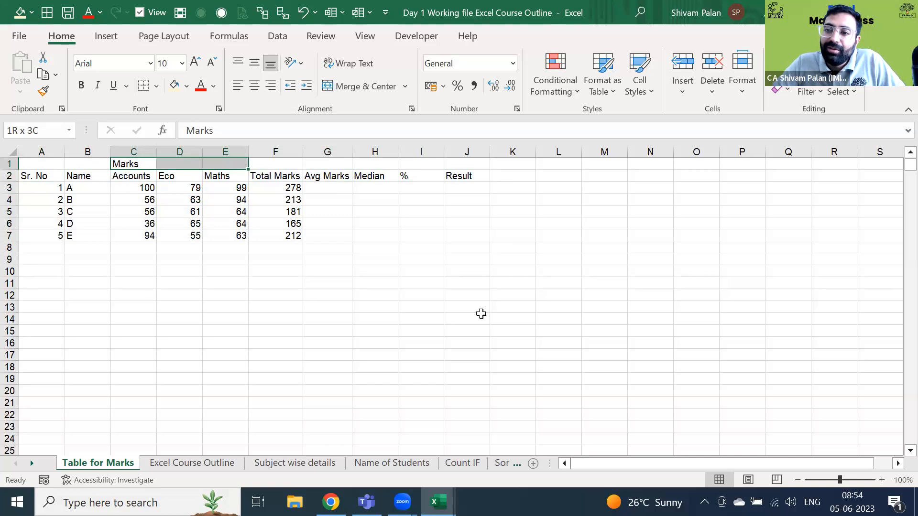
- Merge and centre C1:E1 with Alt+H, M, C, then undo the merge
key(shift+Left)
key(shift+Left)
key(shift+Right)
key(shift+Right)
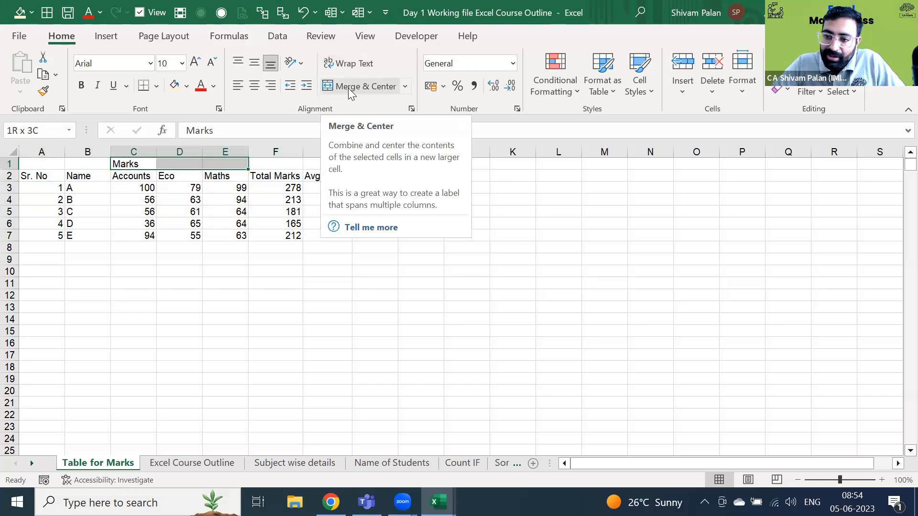
key(alt)
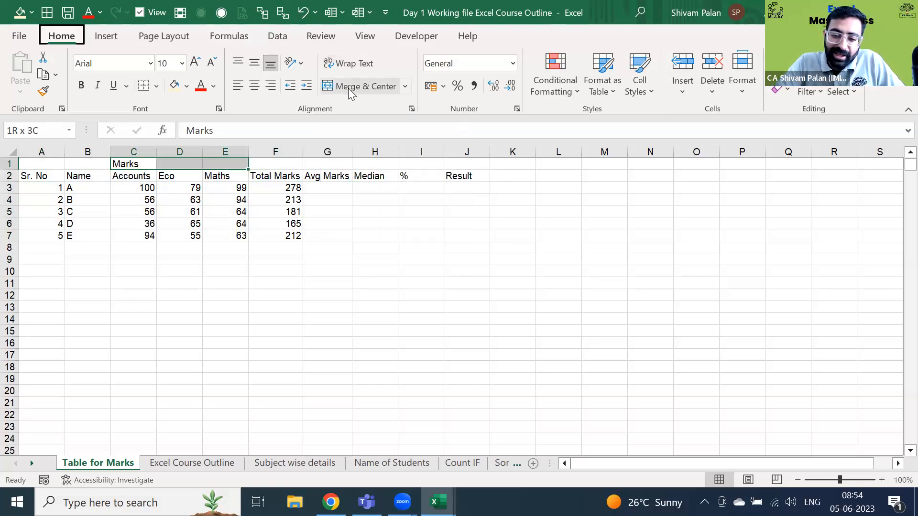
key(h)
key(m)
key(c)
key(ctrl+z)
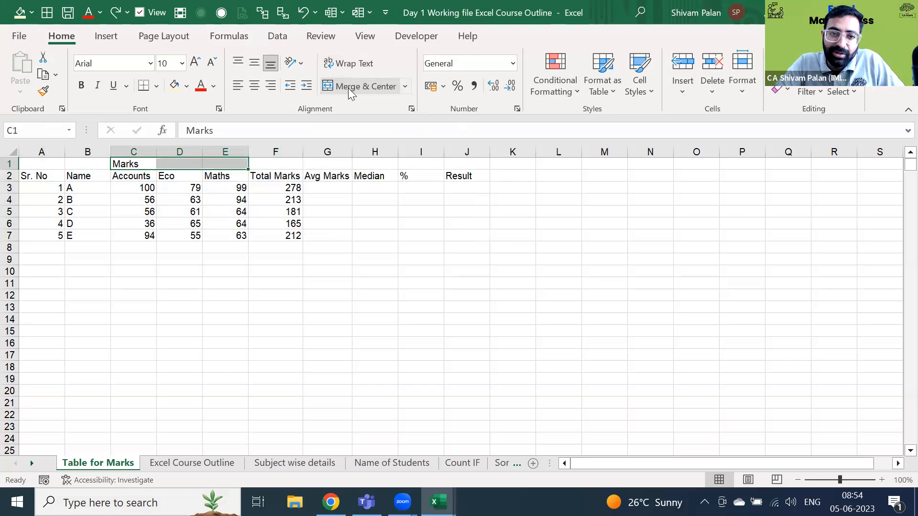
- Move to row 1 and open the merge options list without applying a merge
click(404, 228)
key(ctrl+Up)
key(Up)
key(Left)
key(Left)
key(Left)
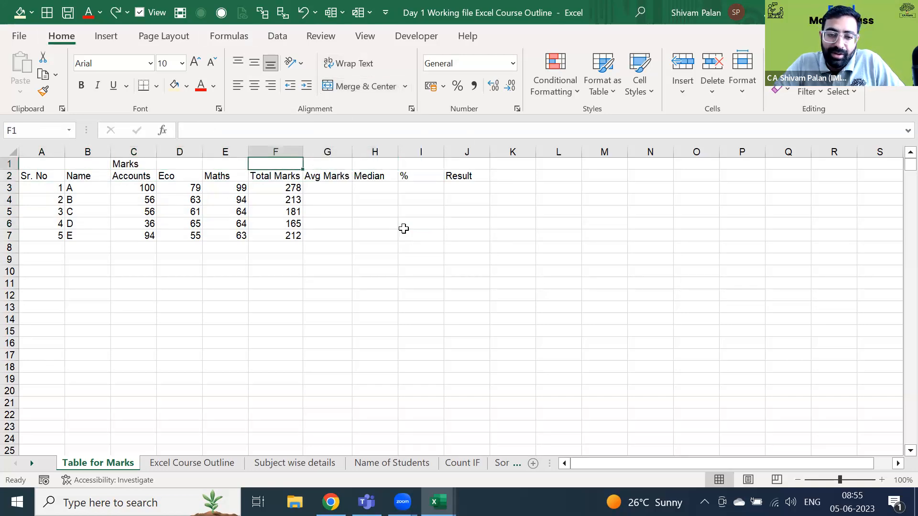
key(alt)
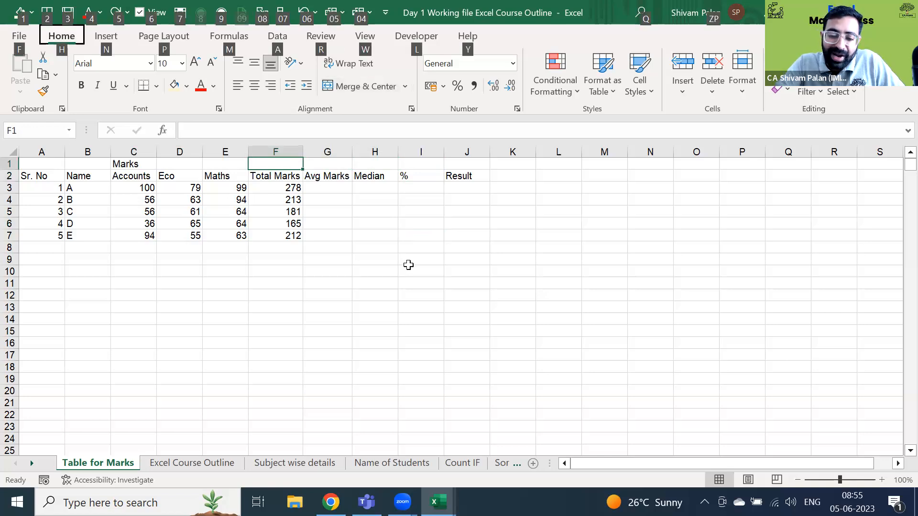
key(alt)
key(alt)
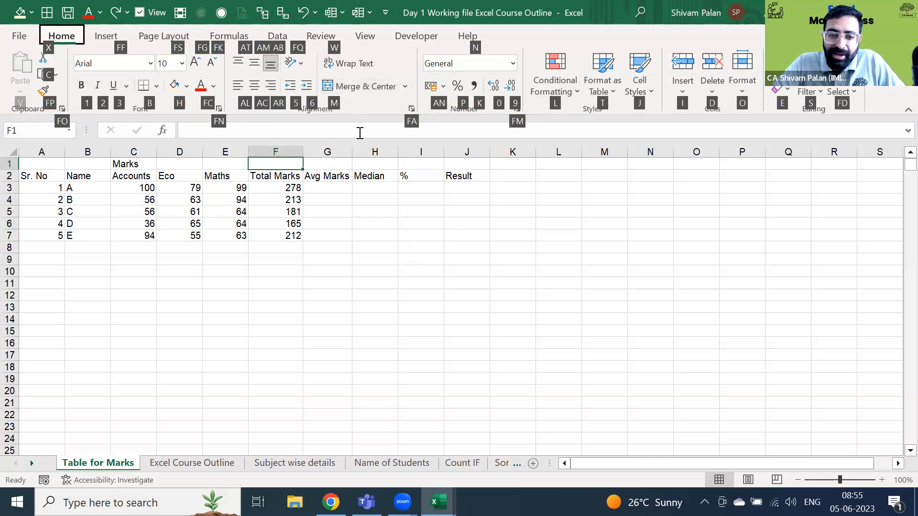
key(m)
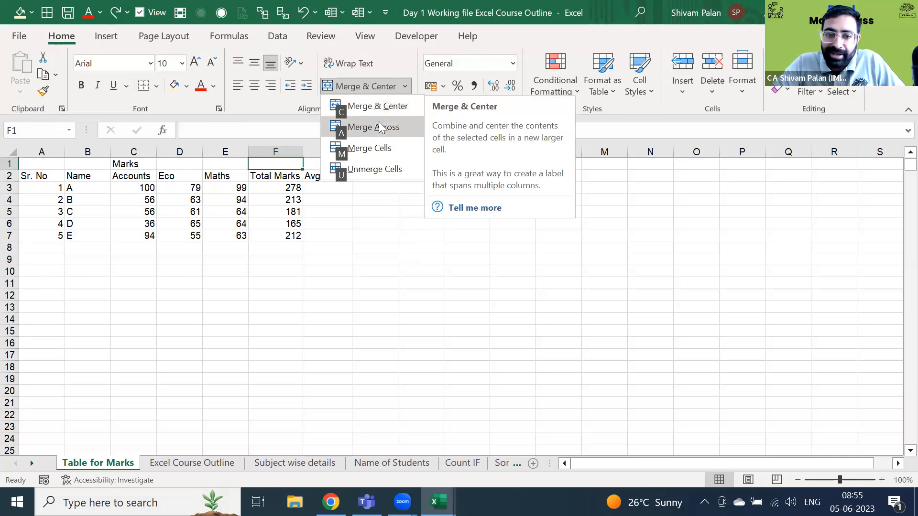
click(367, 178)
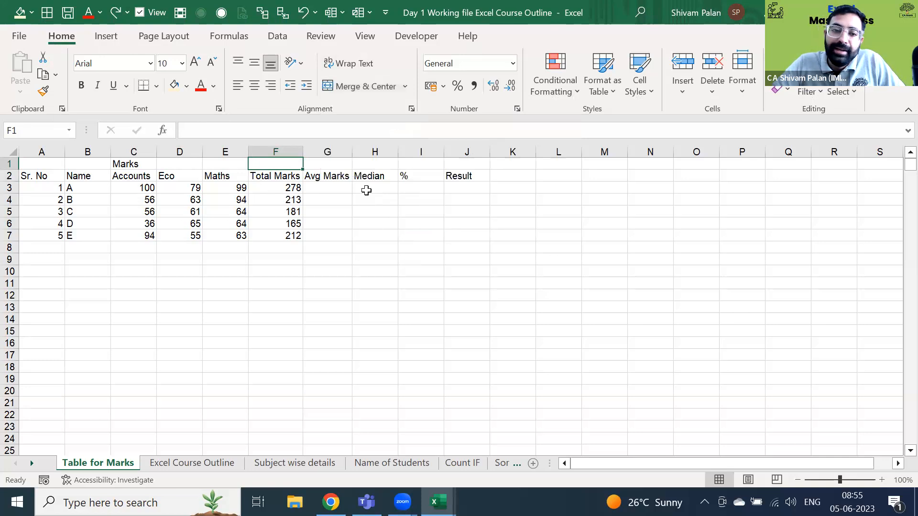
- Select C1:E1, apply Merge & Center from the ribbon, then undo it
key(Left)
key(Left)
key(Left)
key(shift+Right)
key(shift+Right)
key(shift+Right)
key(shift+Left)
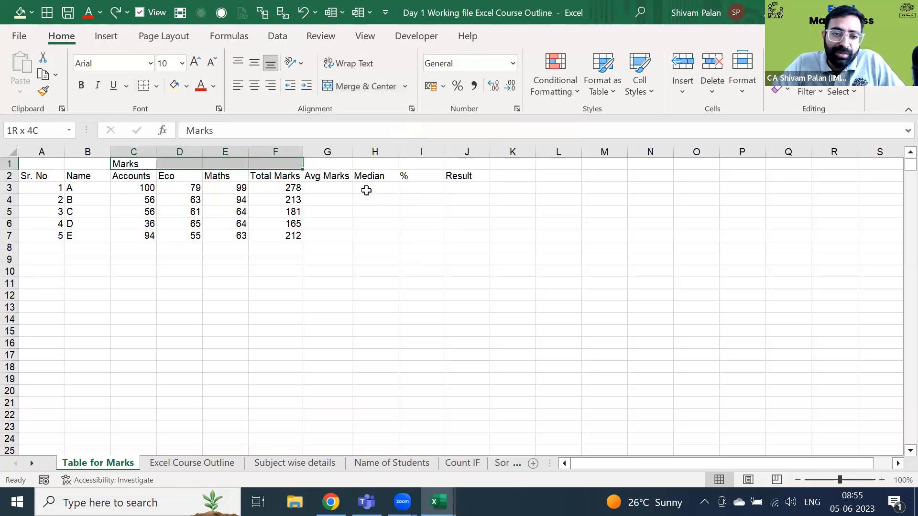
click(405, 84)
click(404, 99)
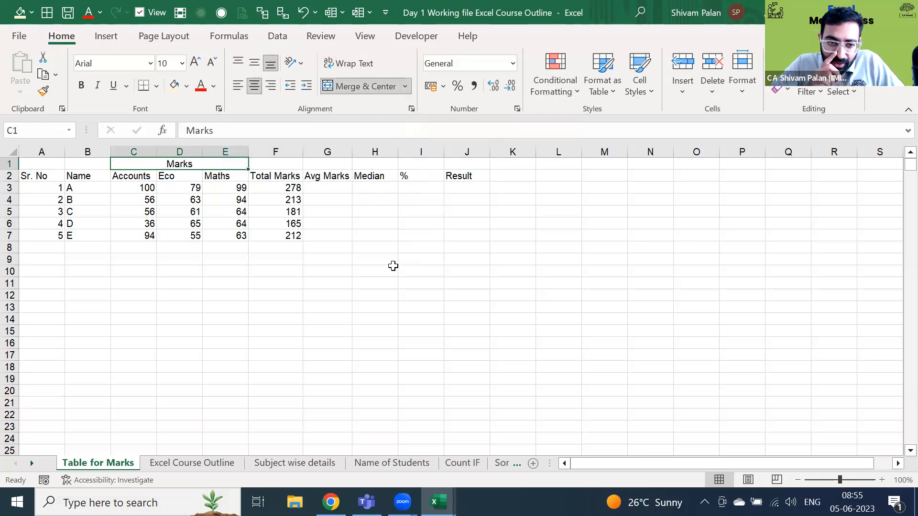
key(ctrl+z)
- Reselect C1:E1 and merge and centre the Marks title using Alt+H, M, C
key(Left)
key(Right)
key(shift+Right)
key(shift+Right)
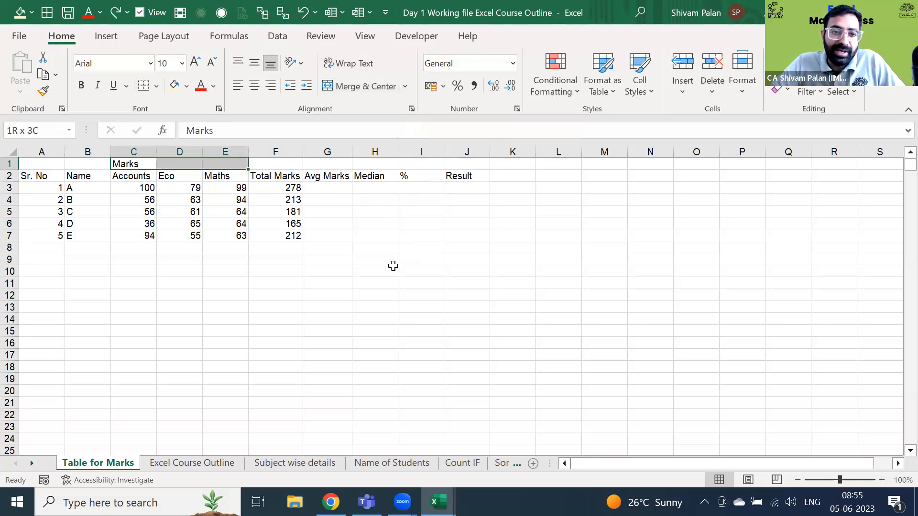
key(alt+h)
key(m)
key(c)
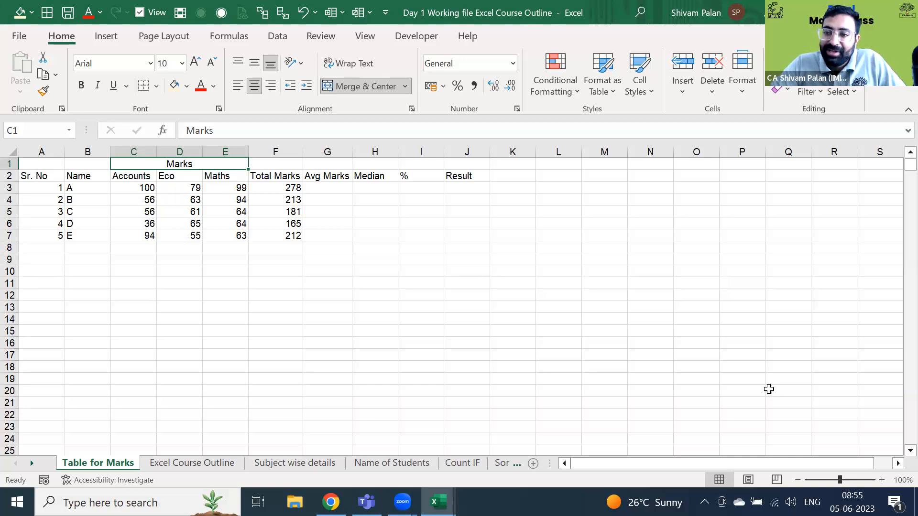
click(623, 244)
- Select the marks table A2:J7, from the Sr. No header to the Result column
key(Home)
key(Up)
key(Up)
key(Up)
key(Up)
key(Up)
key(Up)
key(ctrl+shift+Right)
key(ctrl+shift+Down)
key(Up)
key(Down)
key(Right)
key(Right)
key(Right)
key(Right)
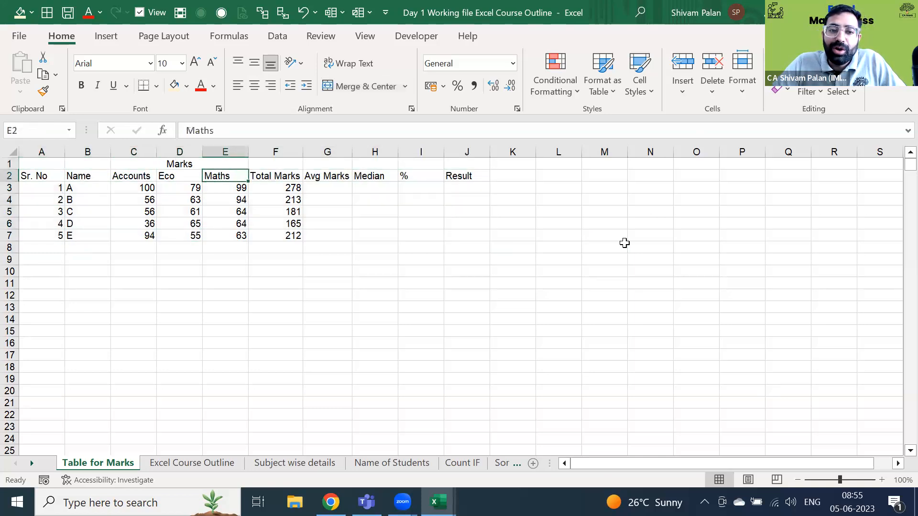
key(Home)
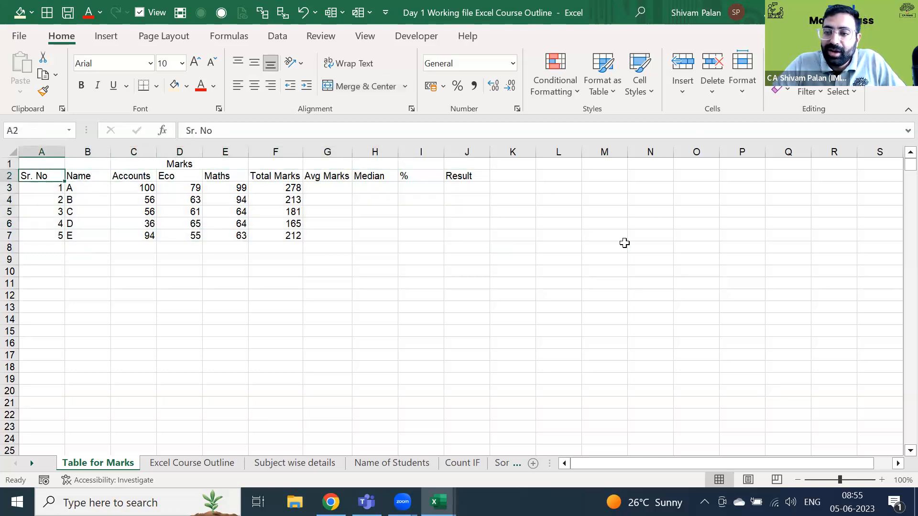
click(155, 89)
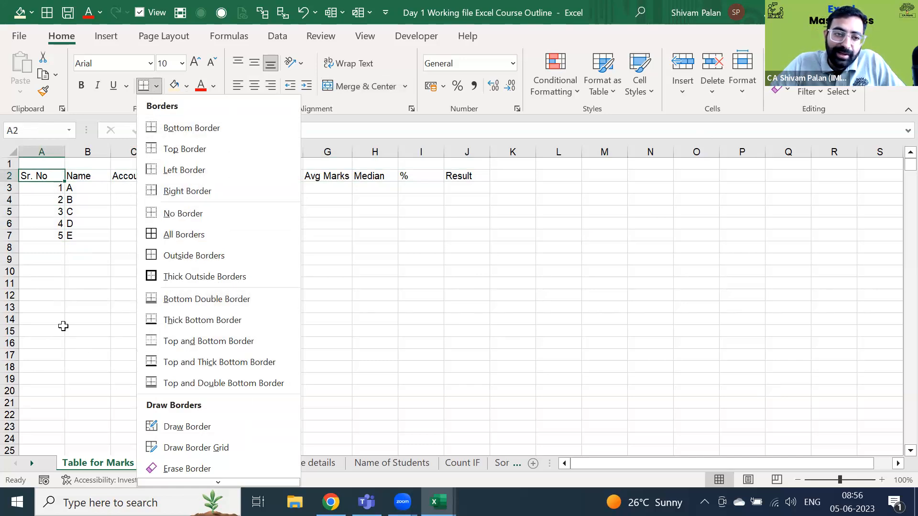
key(Escape)
key(ctrl+shift+End)
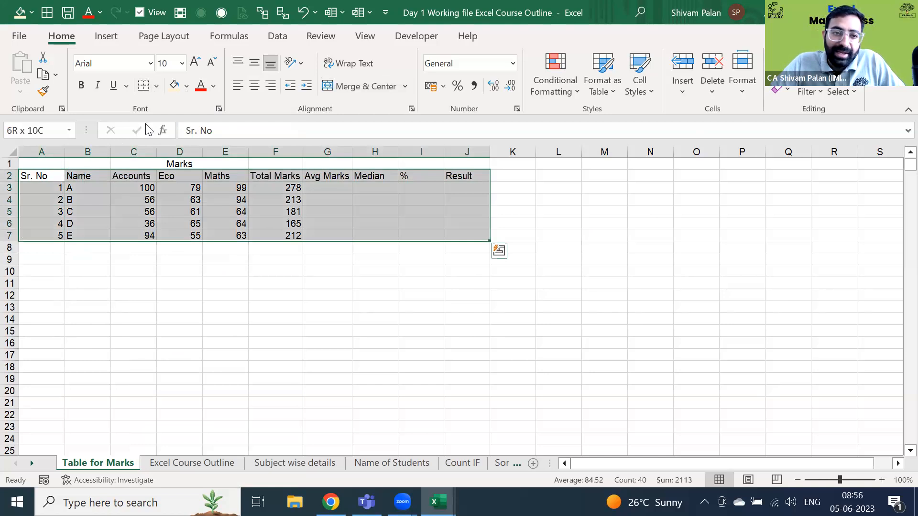
- Apply All Borders to every cell of A2:J7
click(51, 14)
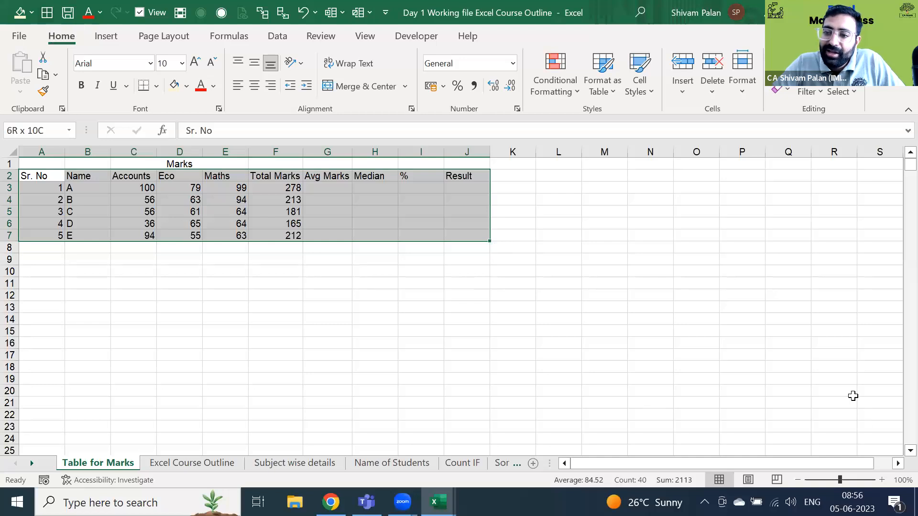
click(45, 18)
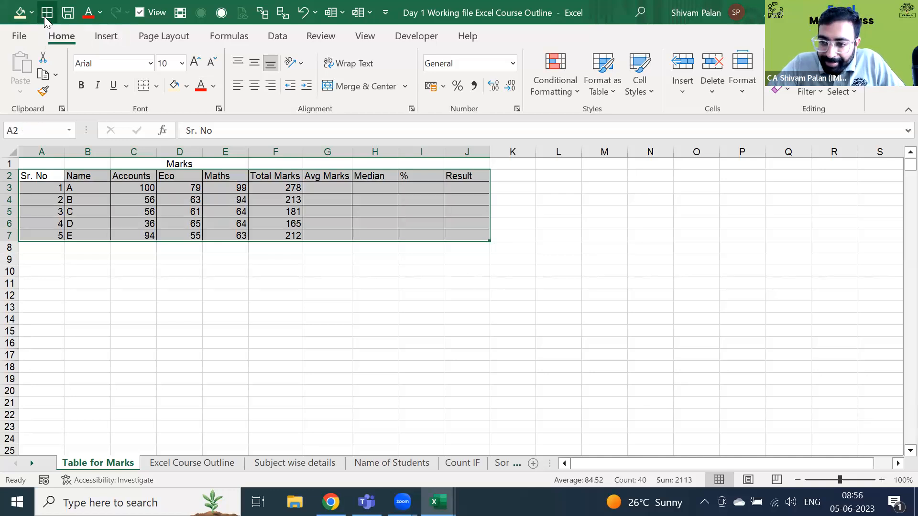
key(alt)
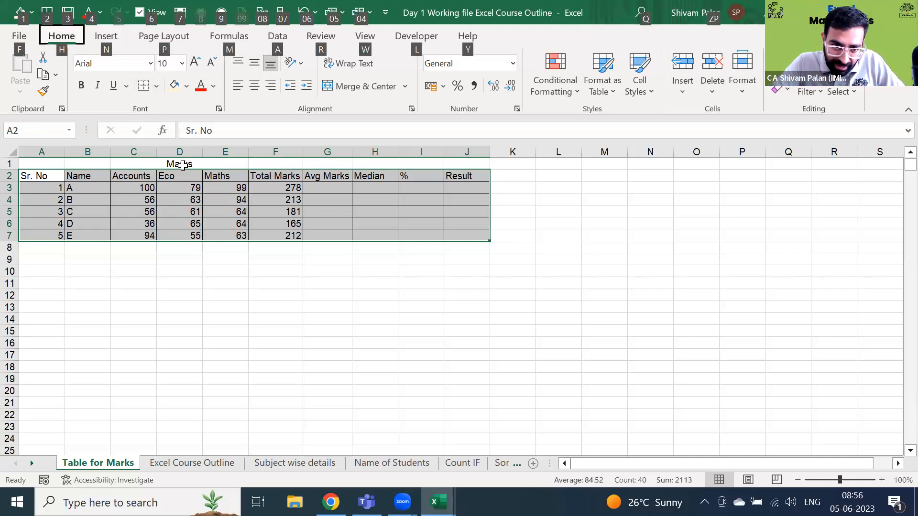
key(h)
key(h)
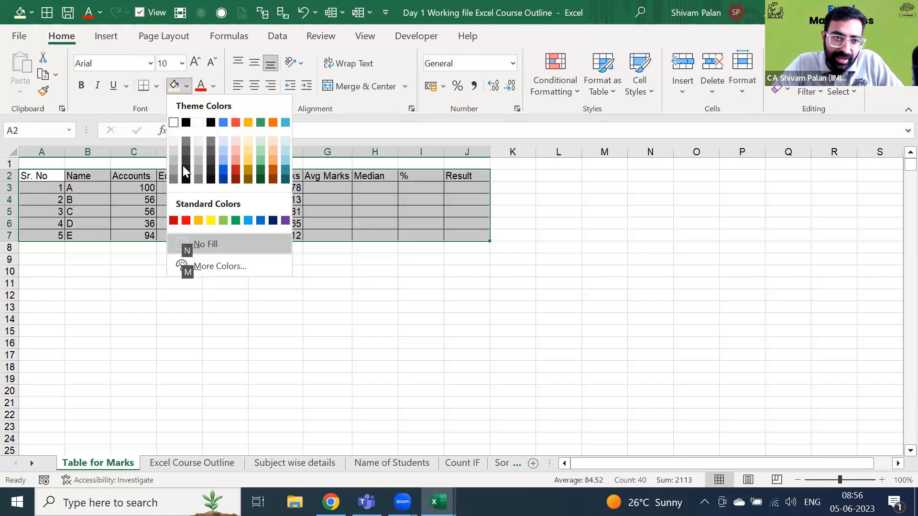
key(Escape)
key(alt+h)
key(b)
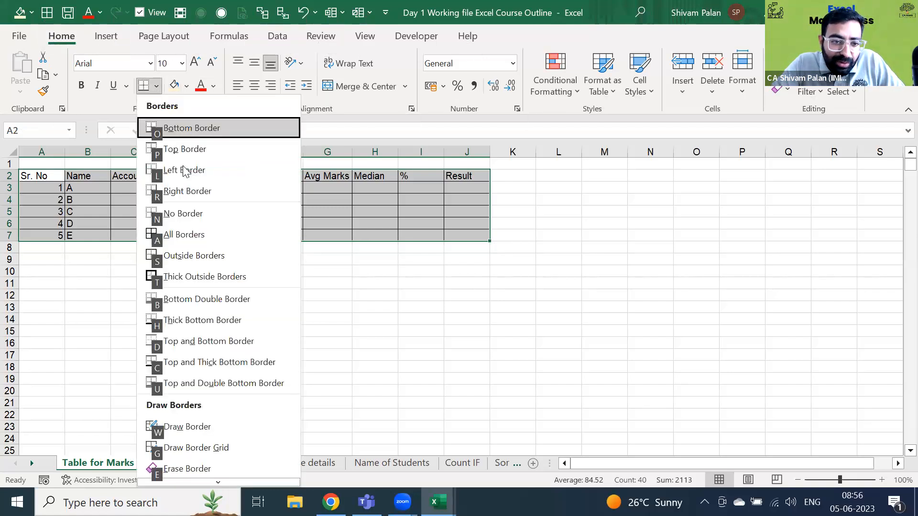
key(a)
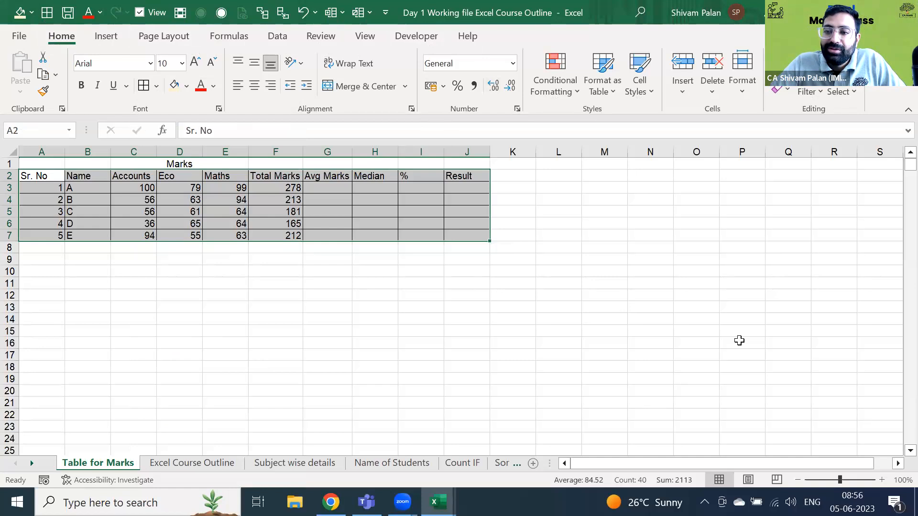
- Give the header row A2:J2 a grey fill and bold text
key(Up)
key(Down)
key(Down)
key(Up)
key(ctrl+shift+Right)
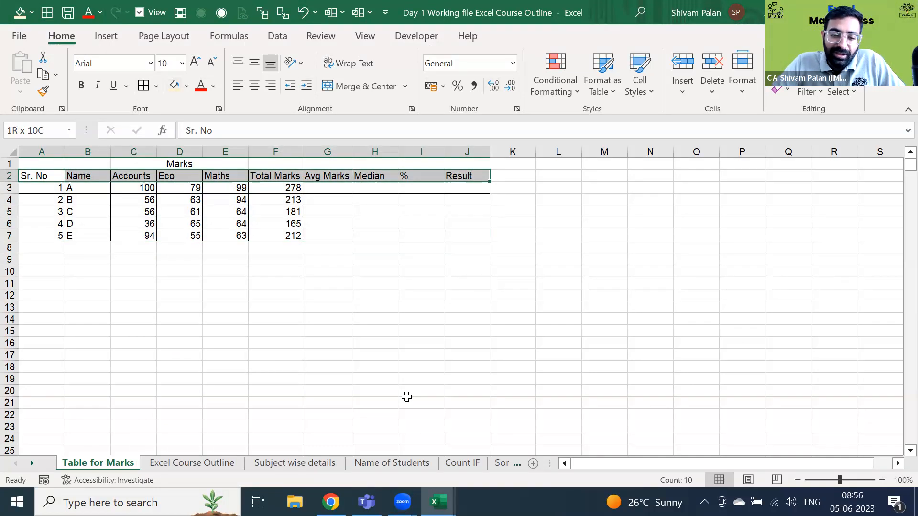
key(alt+1)
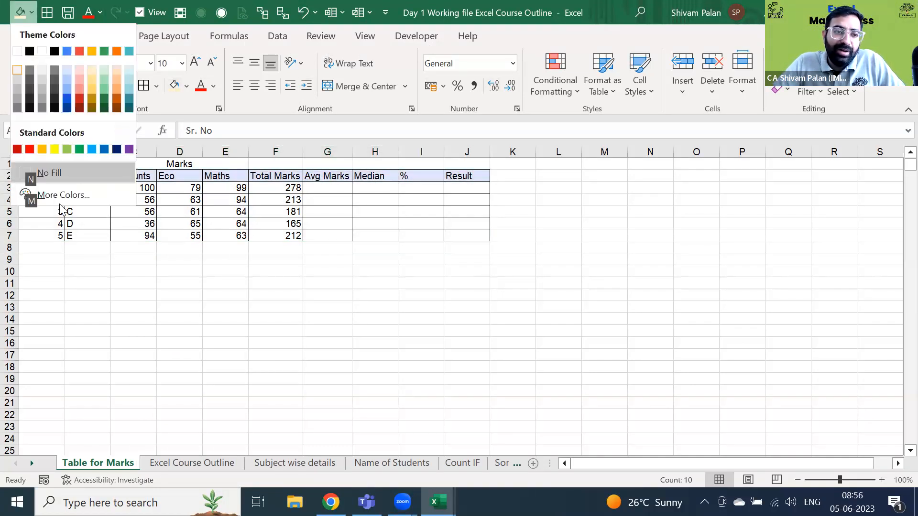
key(Down)
key(Down)
key(Down)
key(Down)
key(Return)
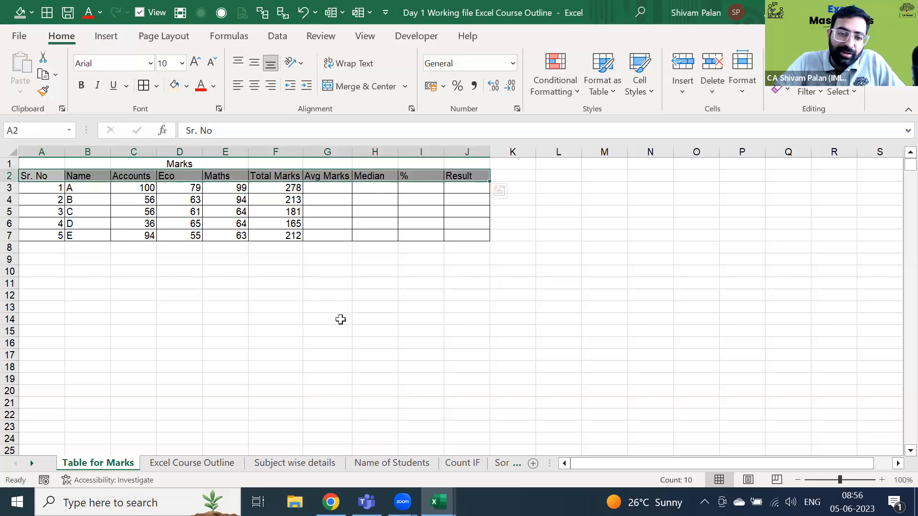
key(ctrl+b)
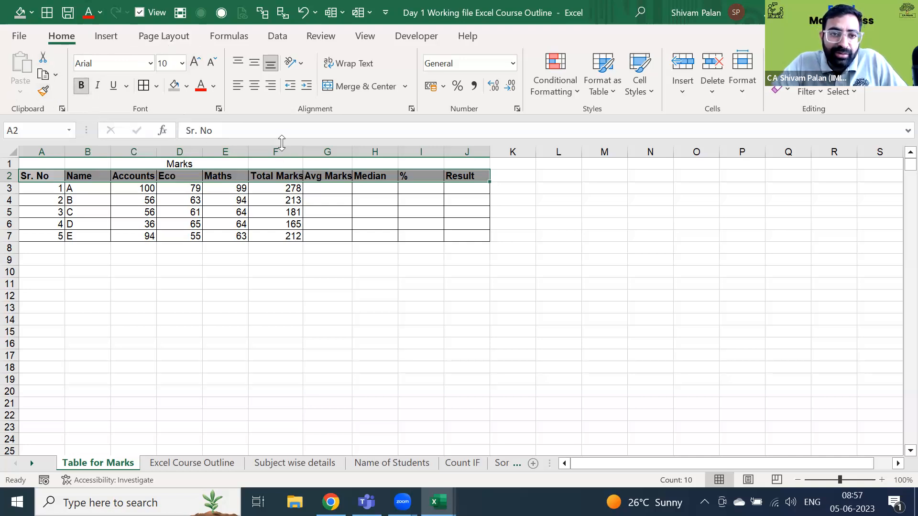
- AutoFit the widths of the Total Marks and Avg Marks columns (F and G)
key(Right)
key(Right)
key(Right)
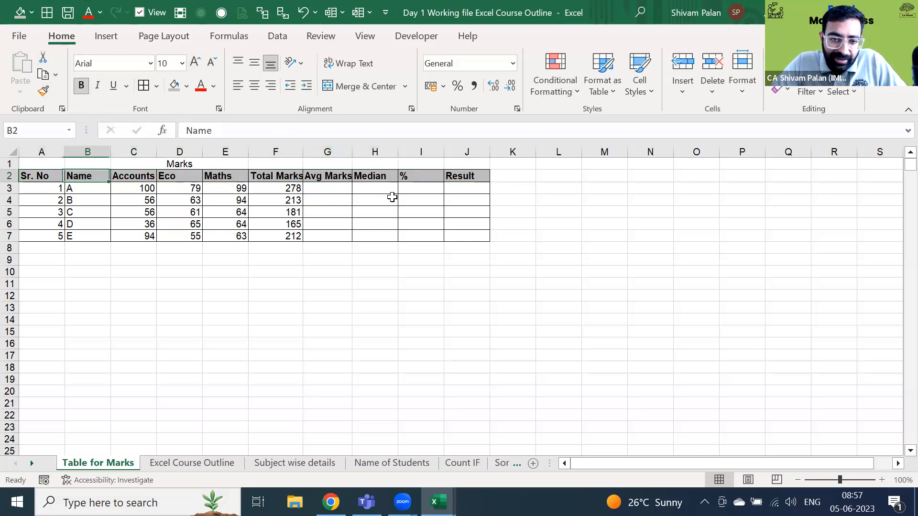
key(Right)
key(Right)
key(Right)
key(Left)
key(alt)
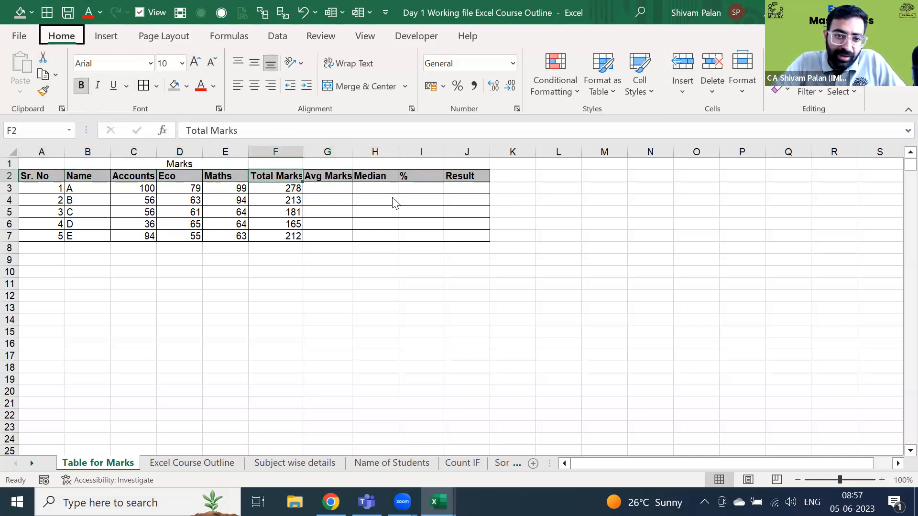
key(h)
key(o)
key(i)
key(Right)
key(alt)
key(h)
key(o)
key(i)
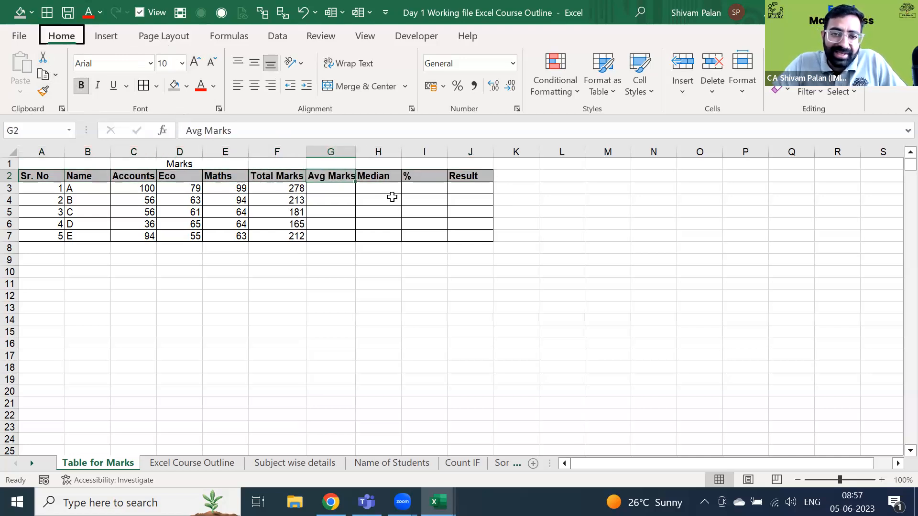
key(Down)
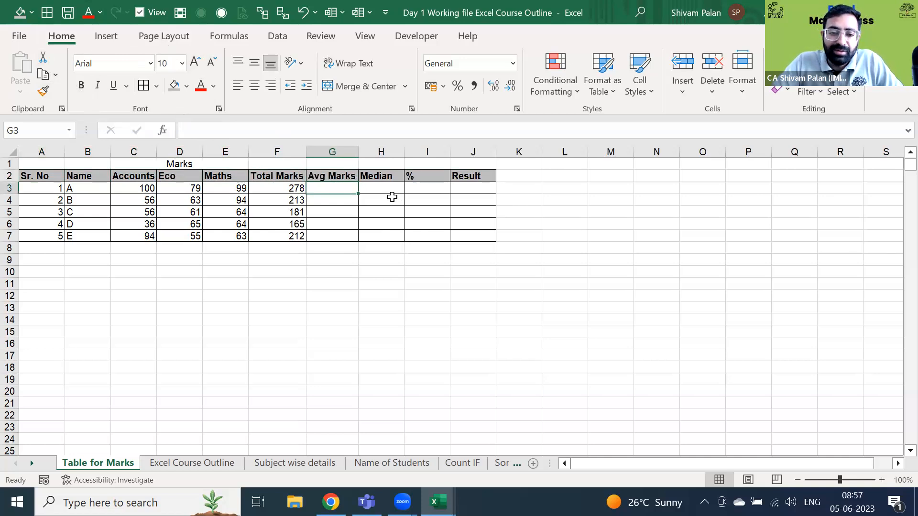
- Enter =AVERAGE(C3:E3) in G3
text(=av)
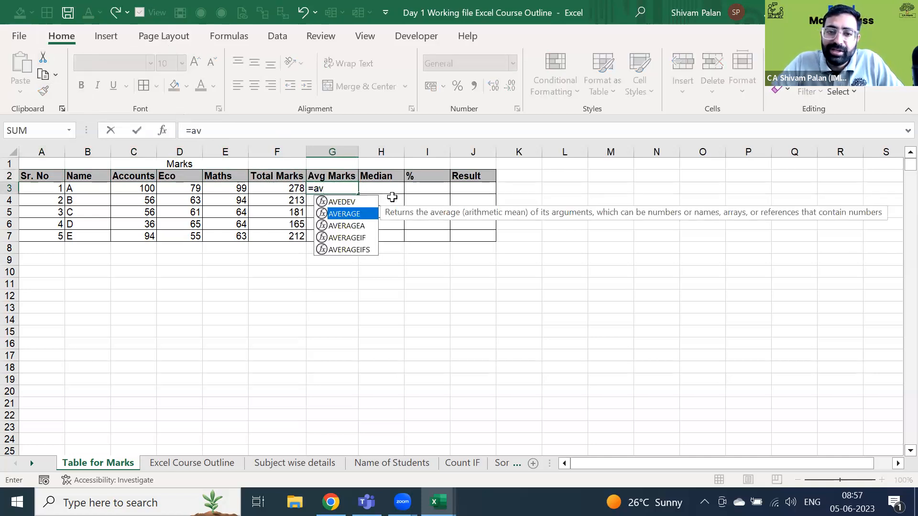
key(Tab)
key(Left)
key(Left)
key(Left)
key(Right)
key(shift+Left)
key(shift+Left)
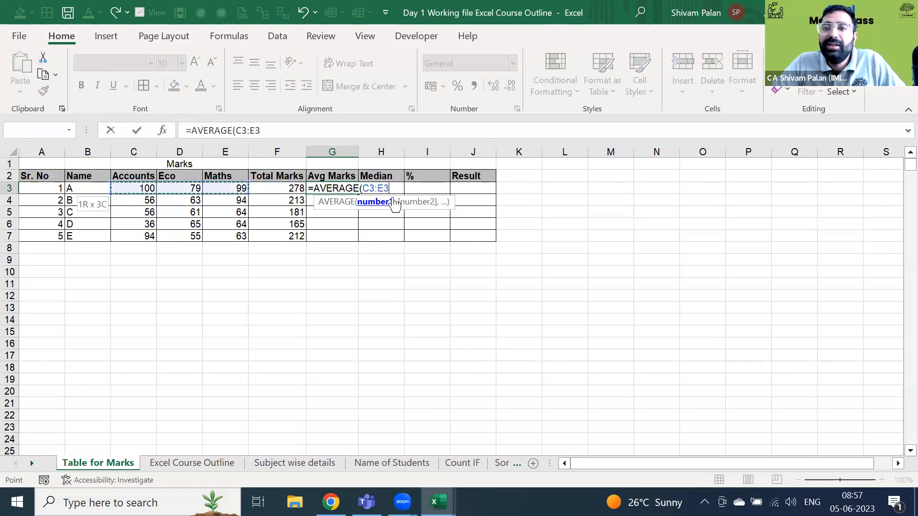
text())
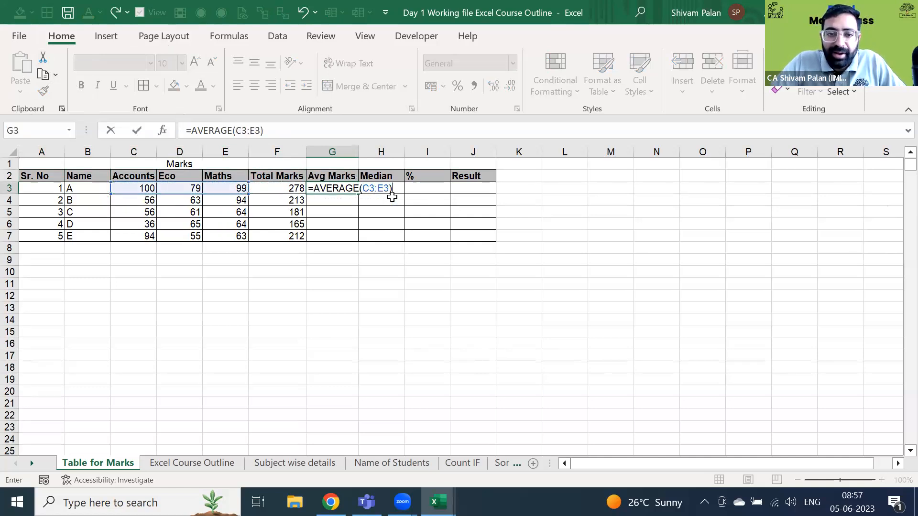
key(Return)
- Fill the AVERAGE formula down from G3 to G7 with Ctrl+D
key(Left)
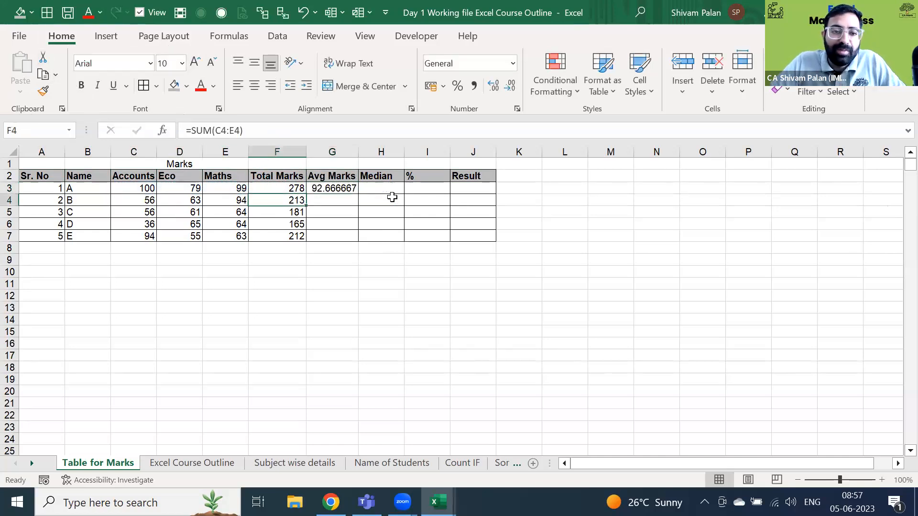
key(ctrl+Right)
key(ctrl+Left)
key(Down)
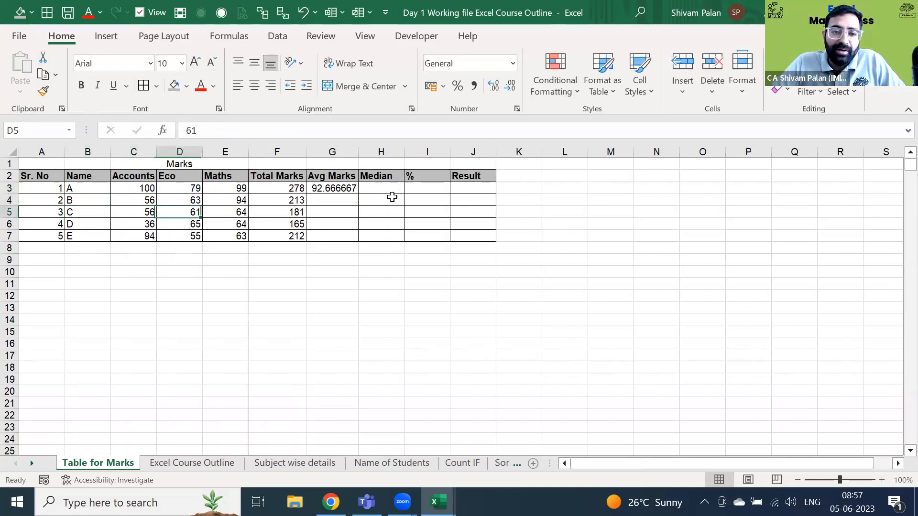
key(Down)
key(Down)
key(Right)
key(ctrl+shift+Up)
key(ctrl+d)
- Select the averages G3:G7, trying centre alignment and undoing it
key(ctrl+Up)
key(ctrl+Up)
key(ctrl+Left)
key(Down)
key(Right)
key(Right)
key(Down)
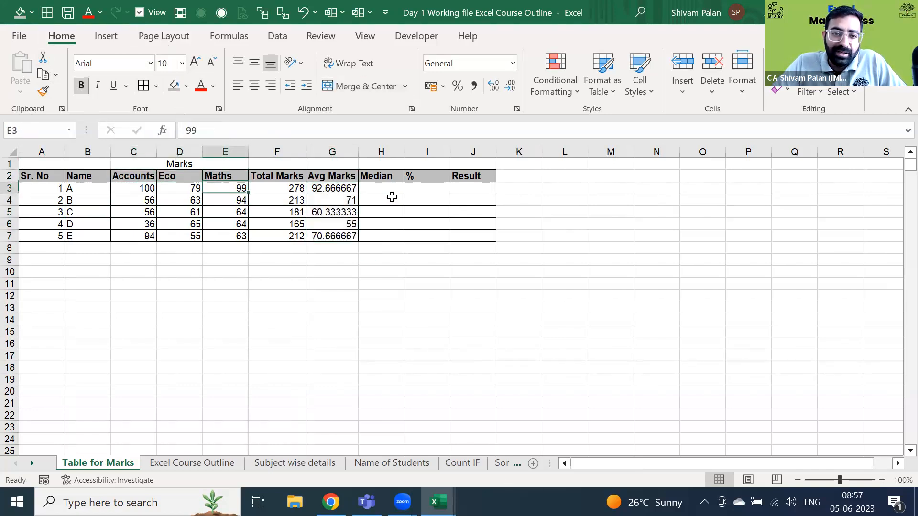
key(Right)
key(Right)
key(ctrl+shift+Down)
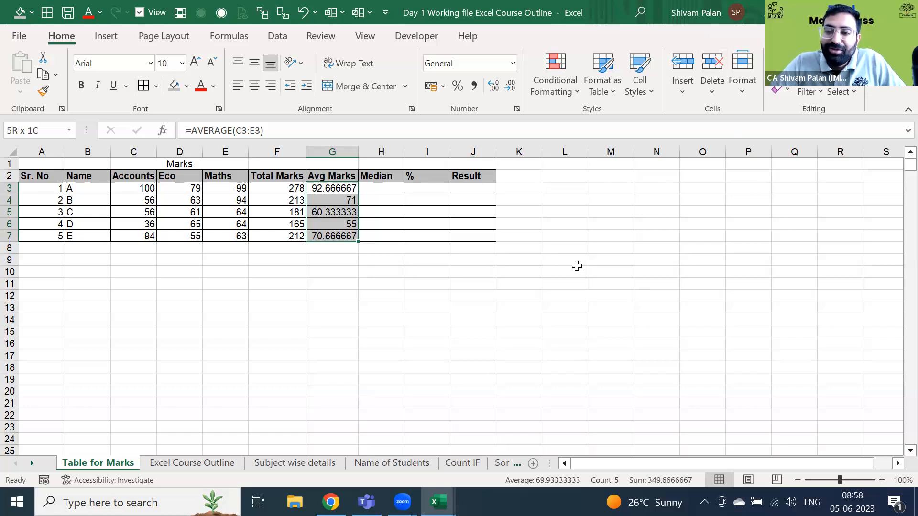
key(Right)
key(Left)
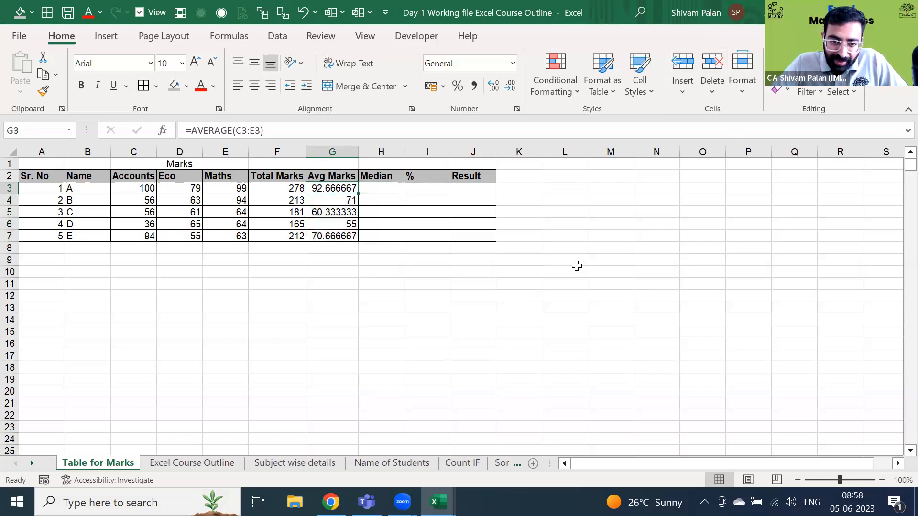
key(ctrl+shift+Down)
key(ctrl+e)
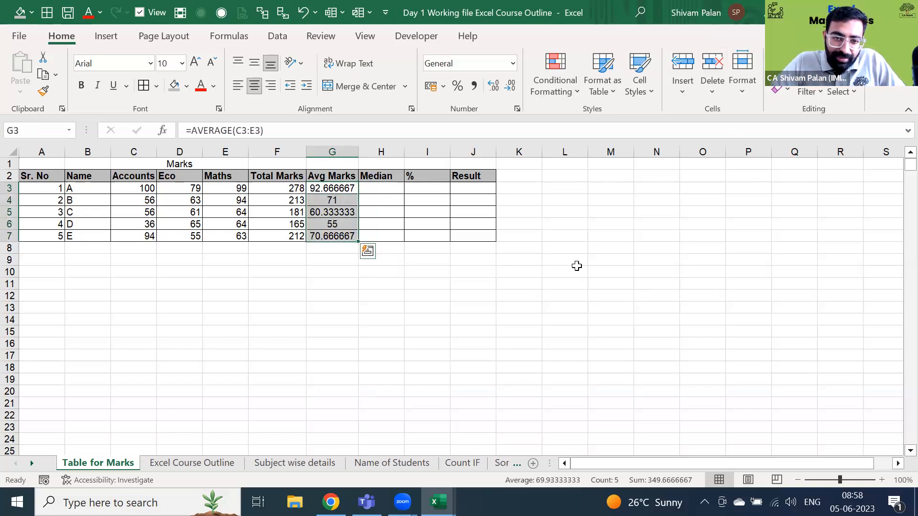
key(ctrl+z)
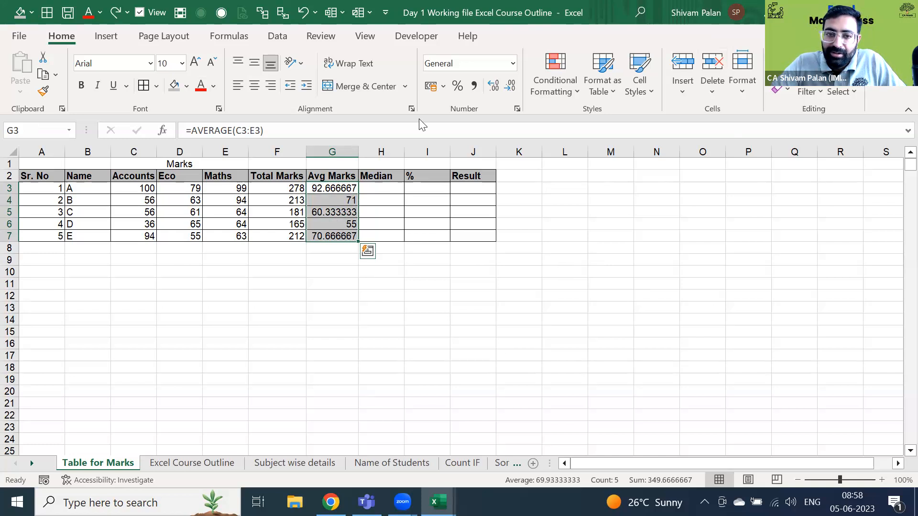
- Apply Number format to G3:G7 so averages read 92.67, 71.00, 60.33, 55.00, 70.67
click(514, 66)
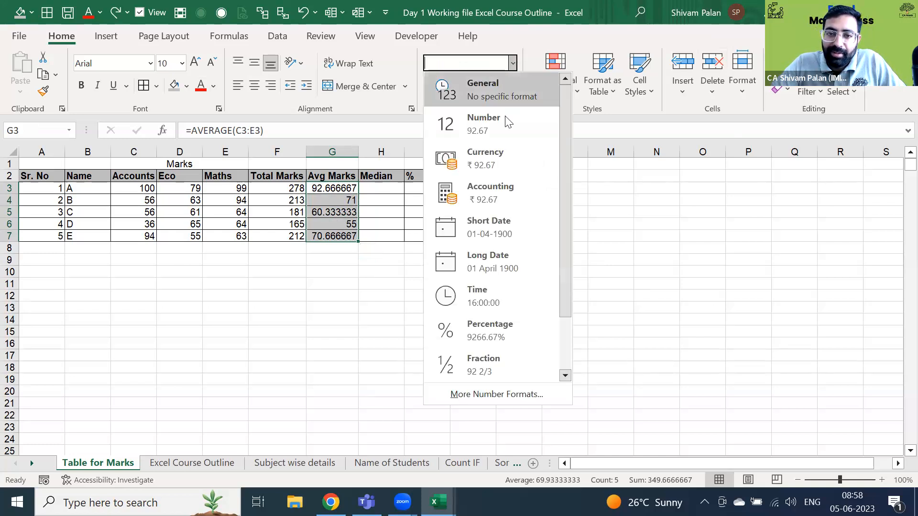
click(507, 126)
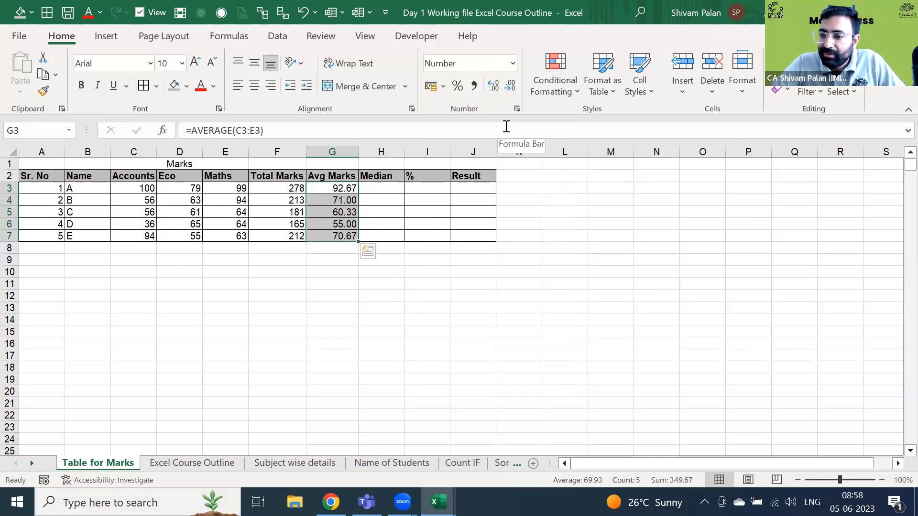
click(513, 63)
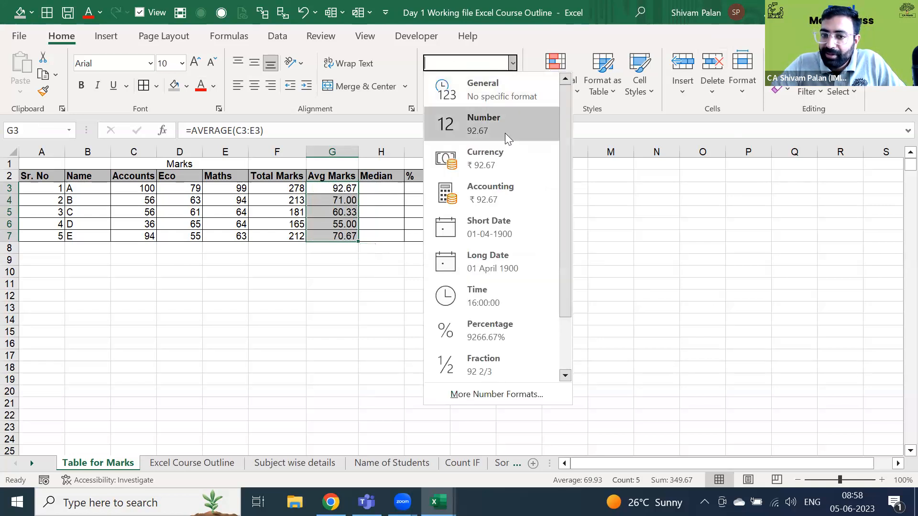
click(504, 133)
key(ctrl+z)
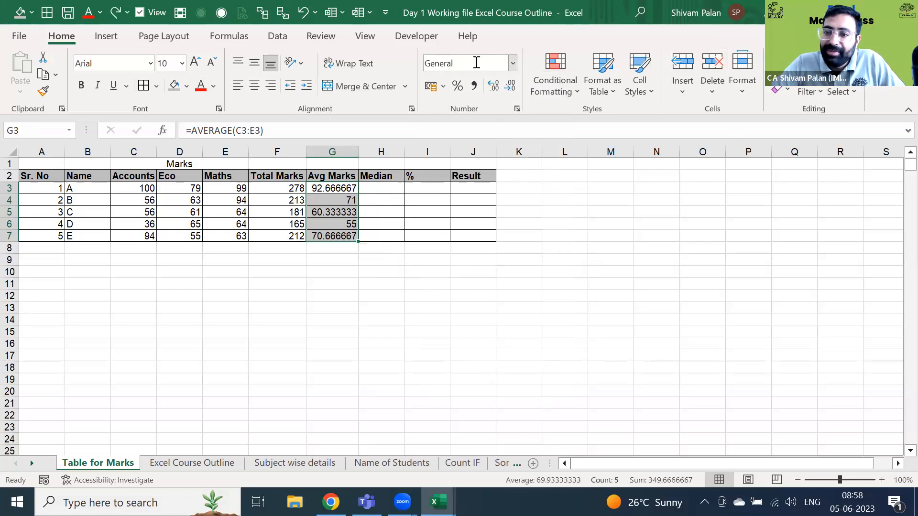
click(513, 63)
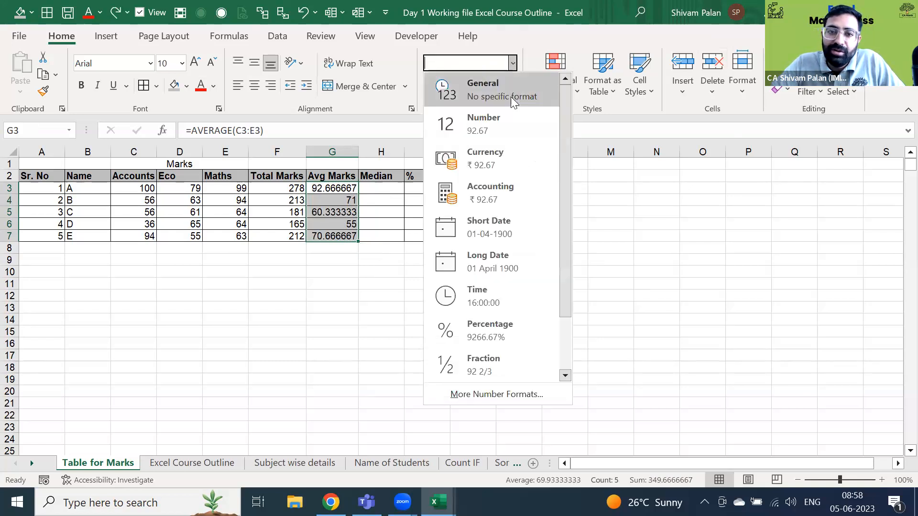
click(512, 123)
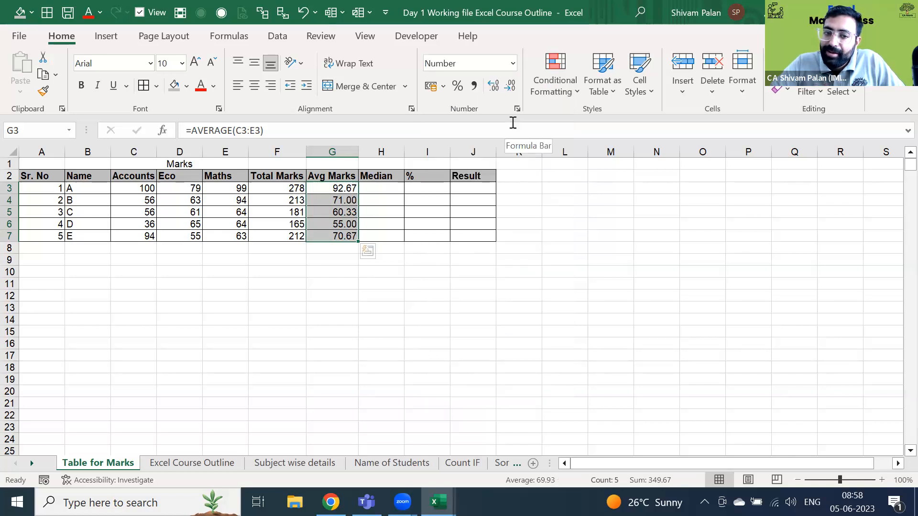
key(Down)
key(Down)
key(Down)
key(Down)
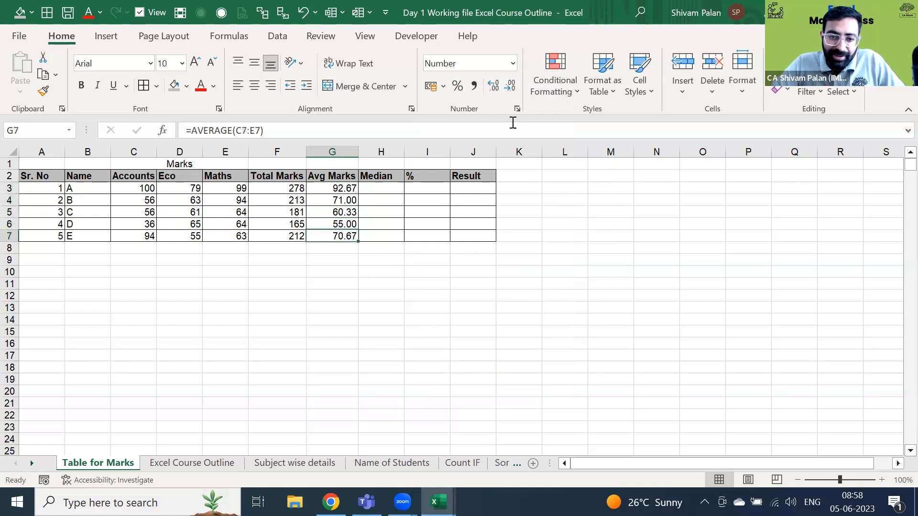
- Enter 3421341 in G10 and give it thousands separators
key(Down)
key(Down)
key(Down)
text(3421341)
key(Return)
key(Up)
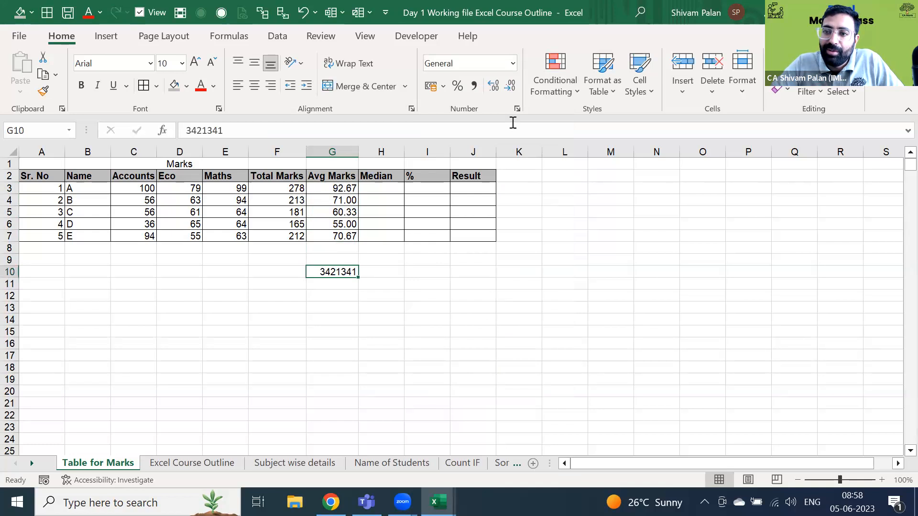
key(ctrl+shift+1)
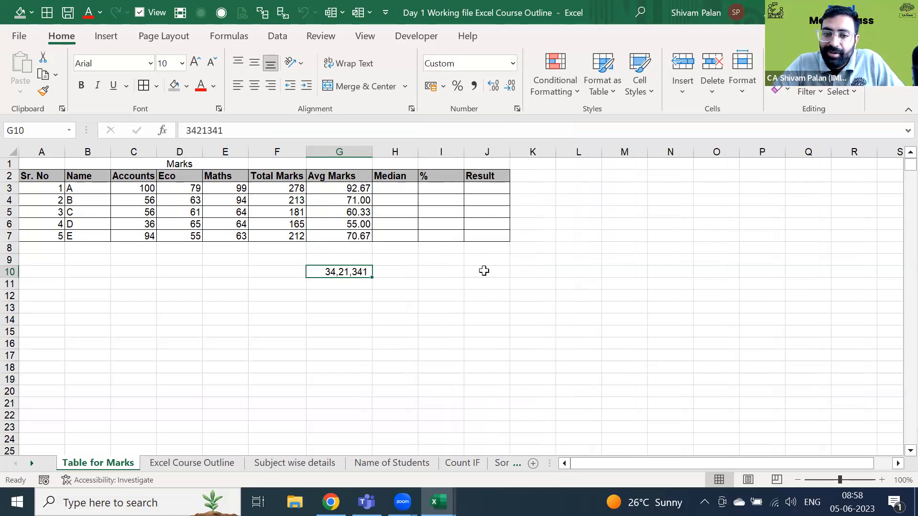
- Enter 439823429 in G11 and try Percent Style, Comma Style and decimal buttons on it
click(441, 268)
key(Down)
key(Left)
key(Left)
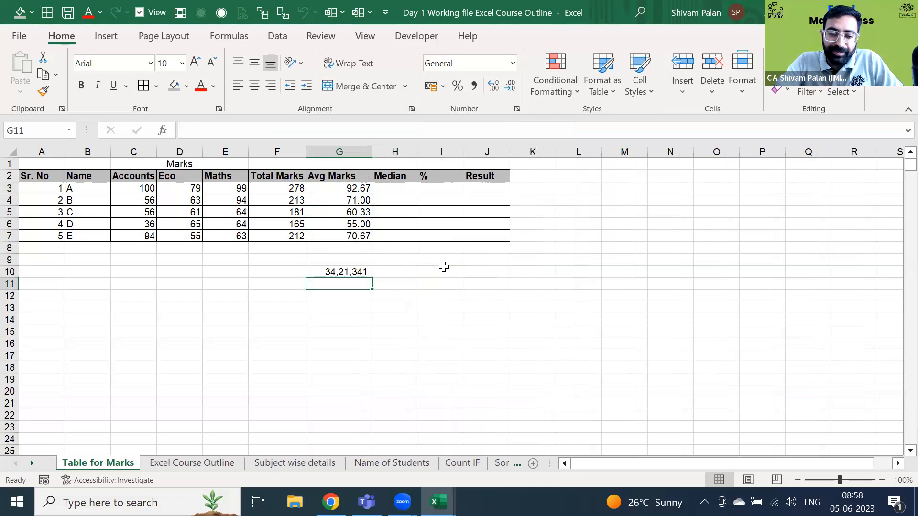
text(439823429)
key(Return)
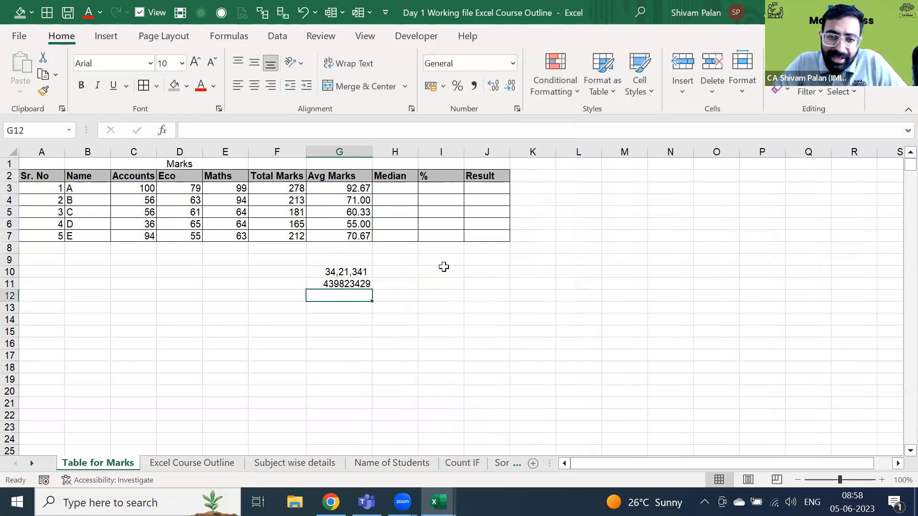
key(Up)
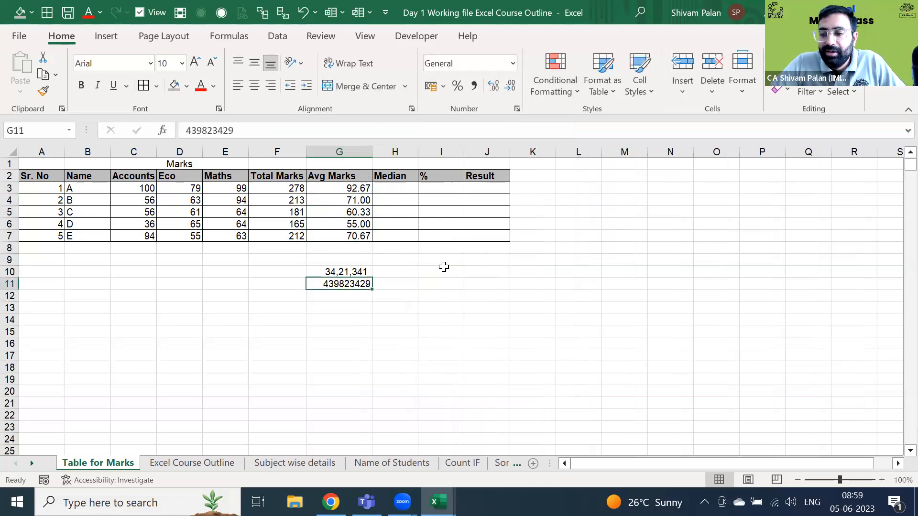
click(457, 86)
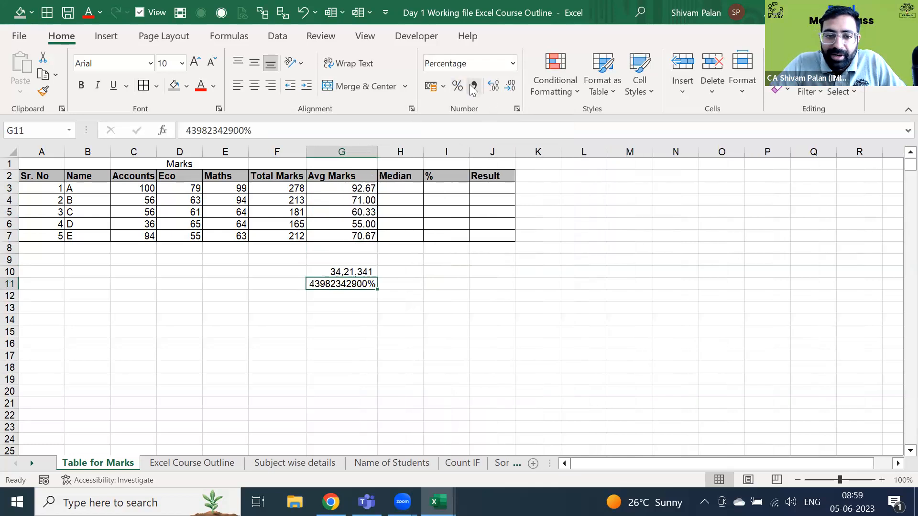
click(473, 86)
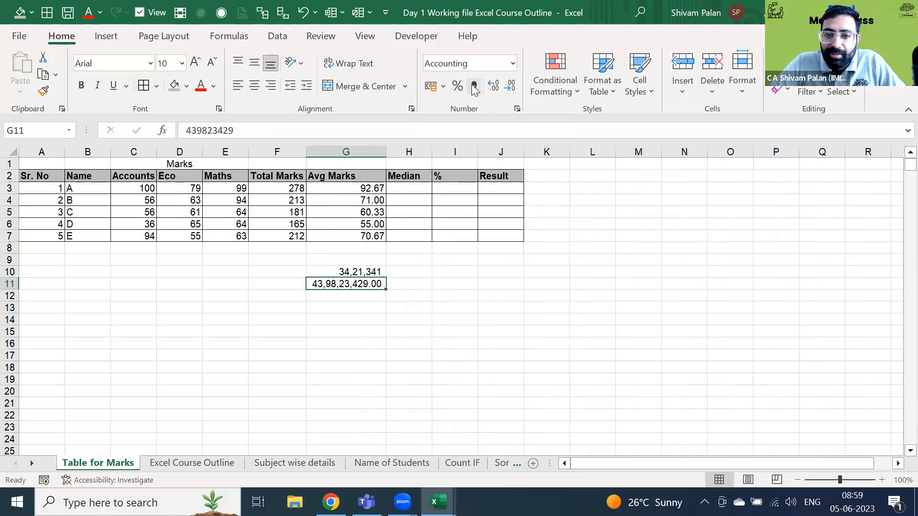
click(495, 88)
click(511, 85)
click(511, 85)
click(511, 85)
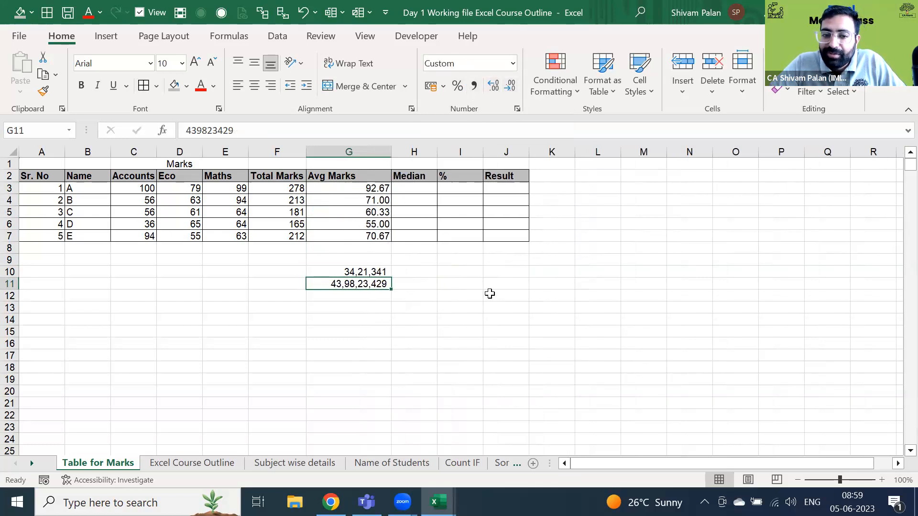
- Replace G11 with 3413414 and enter 24532352 in I12
key(Up)
key(Down)
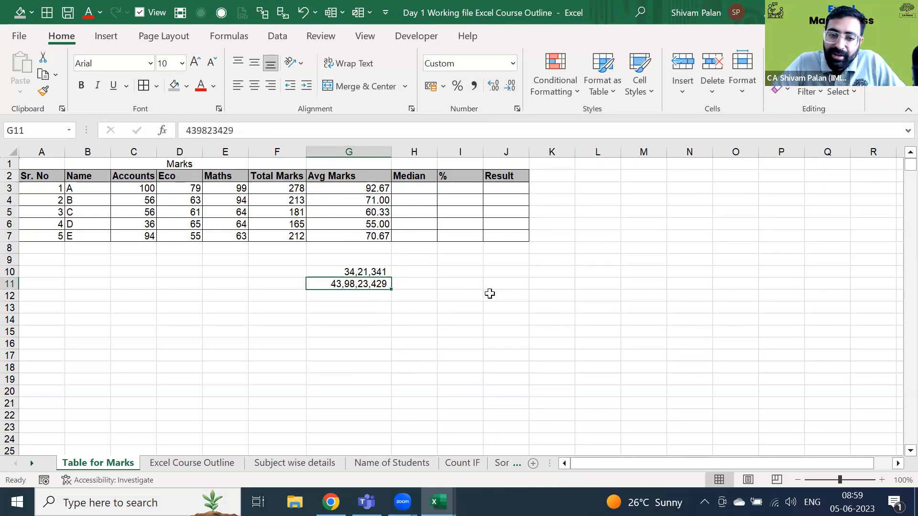
key(Delete)
text(3413414)
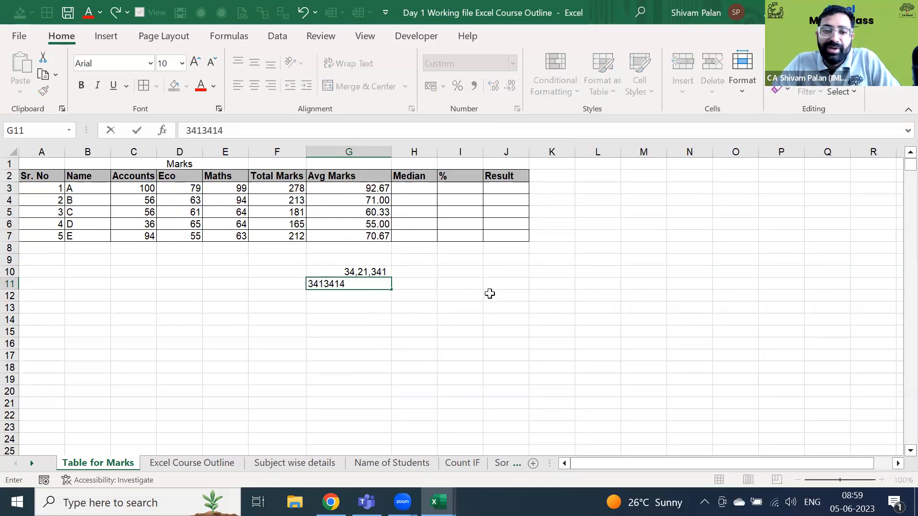
key(ctrl+Return)
key(Down)
key(Right)
key(Right)
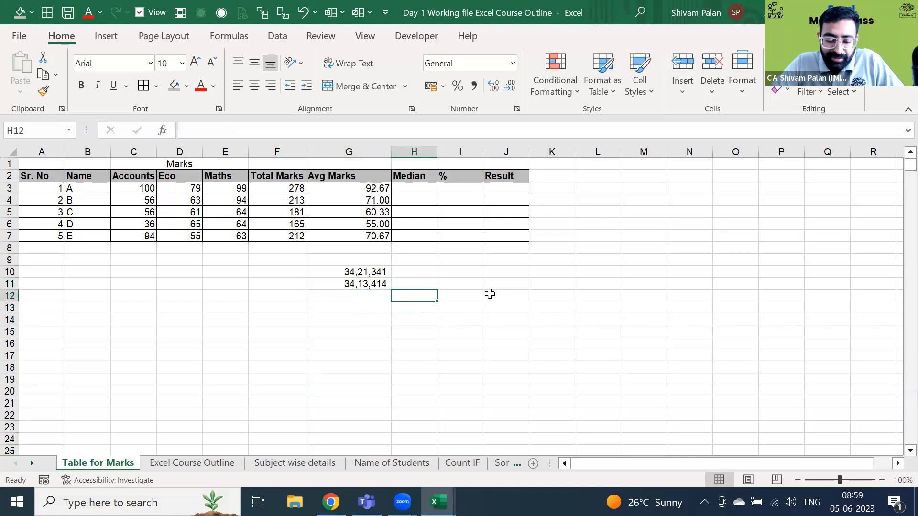
text(24532352)
key(ctrl+Return)
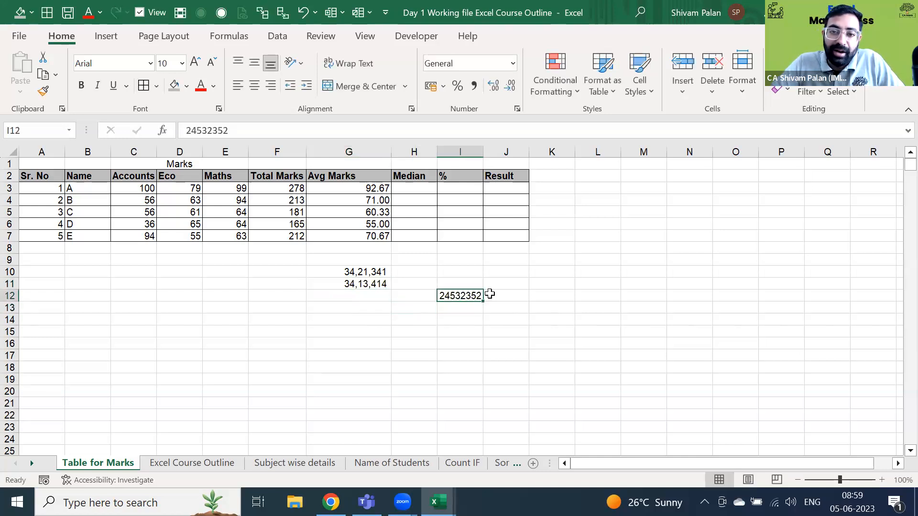
- Give I12 Comma Style and remove its decimal places
key(alt)
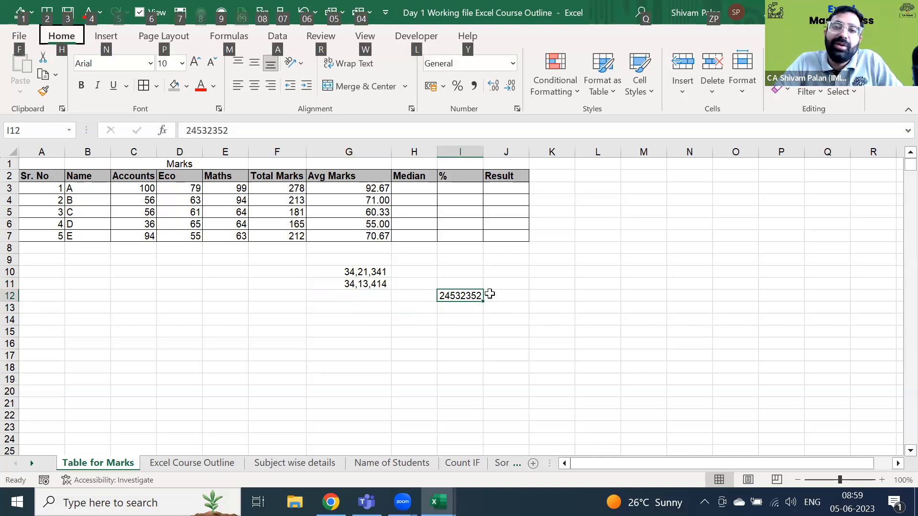
key(h)
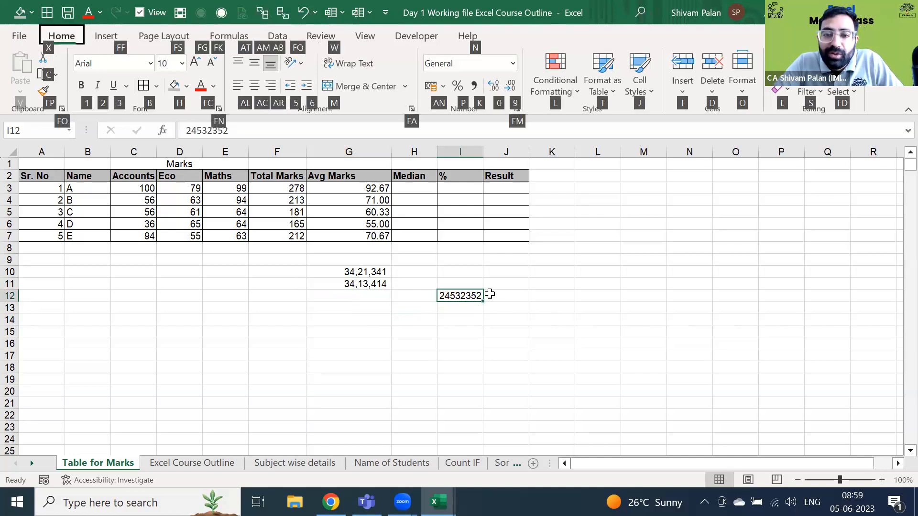
key(a)
key(n)
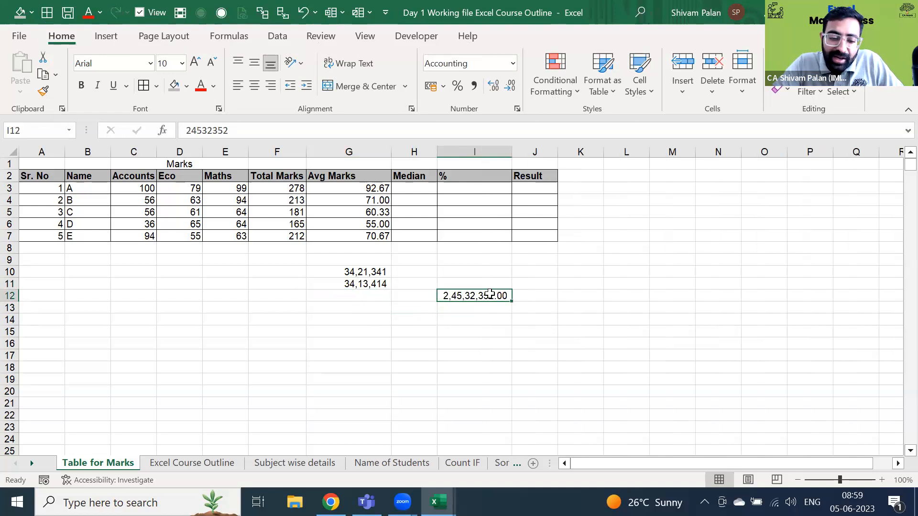
key(alt)
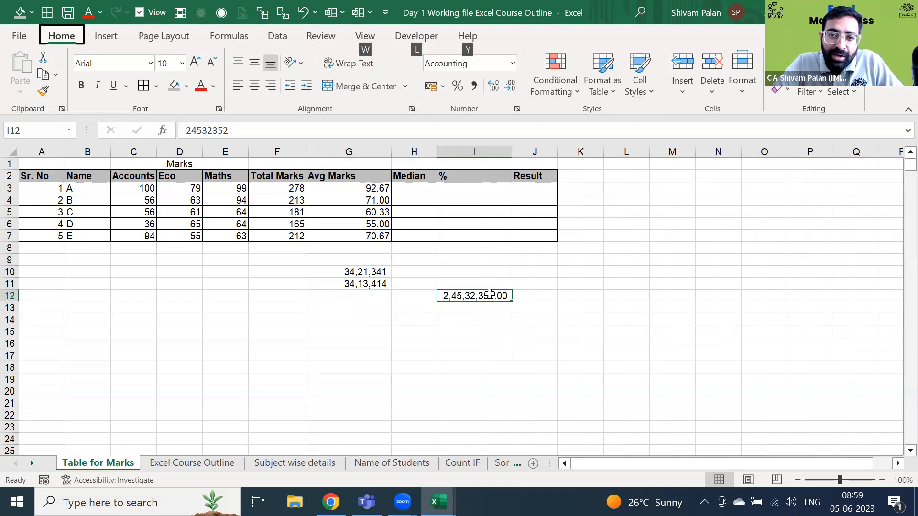
key(h)
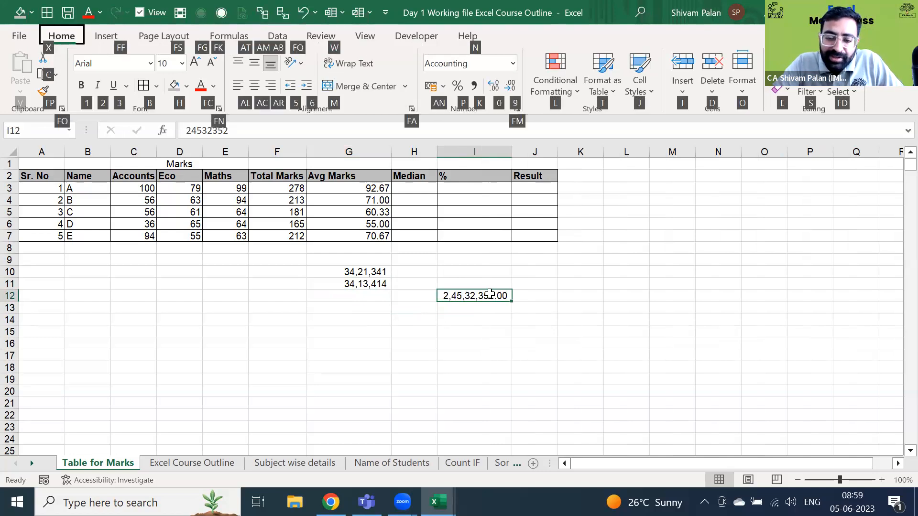
key(9)
key(alt)
key(h)
key(9)
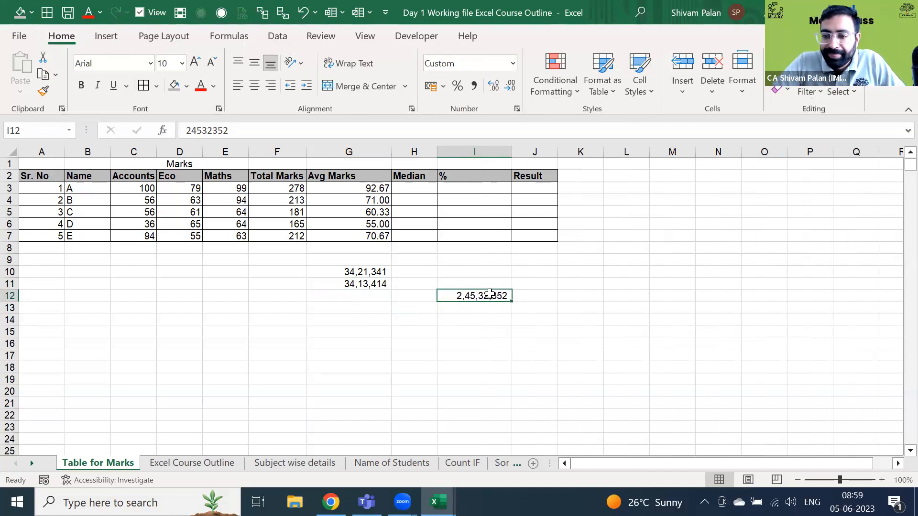
- Enter 53252352 in I13 with comma style and no decimals
key(Down)
text(53252352)
key(Return)
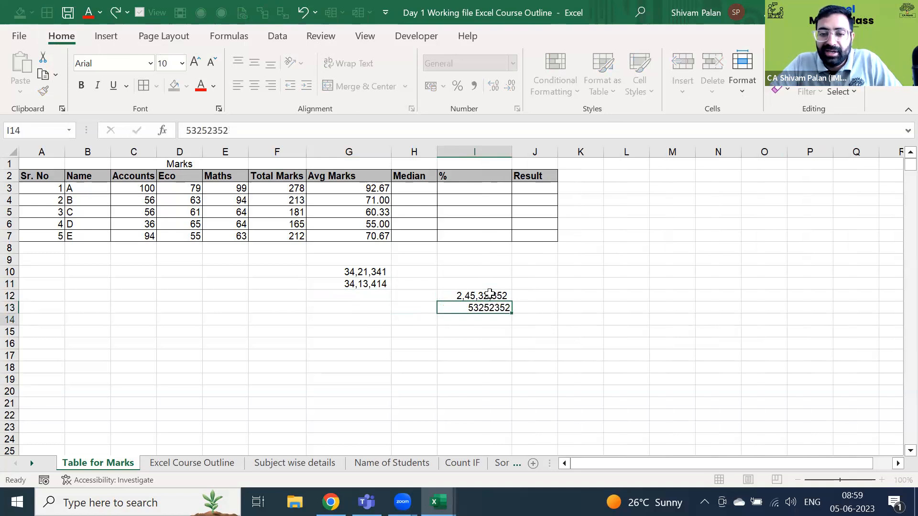
key(Up)
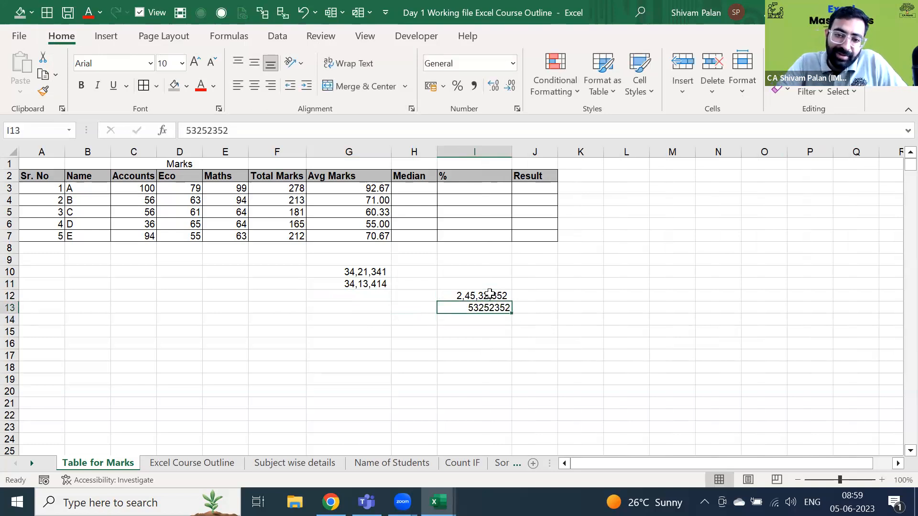
key(ctrl+shift+c)
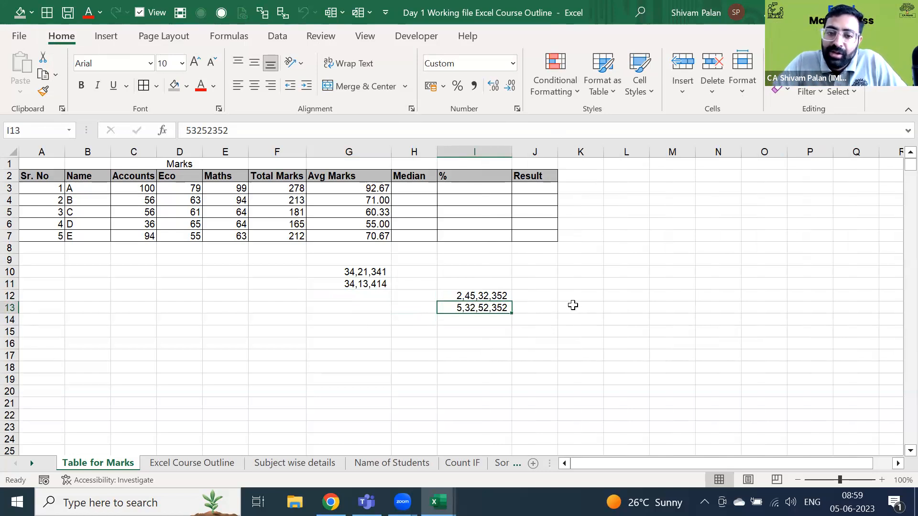
- Fill G10:I13 down from its top row, then delete the sample numbers in G10:G13
key(shift+Up)
key(shift+Left)
key(shift+Left)
key(shift+Up)
key(shift+Up)
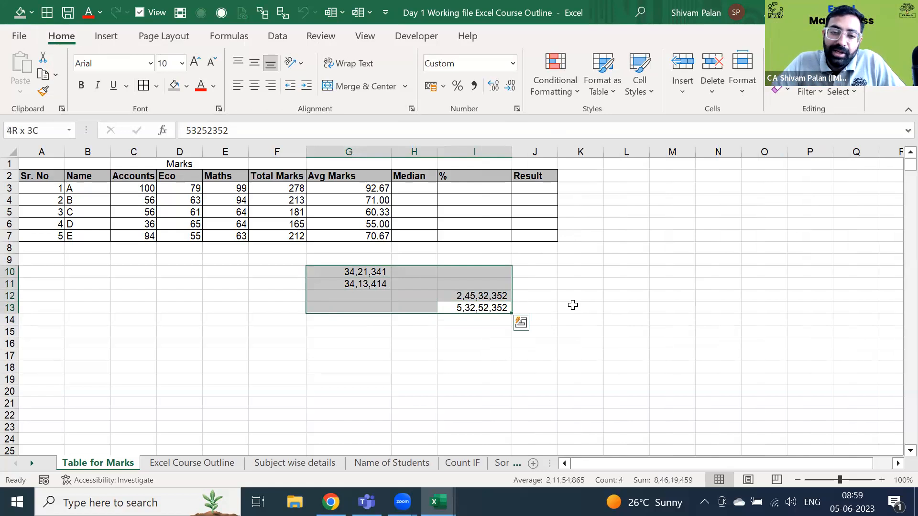
key(ctrl+d)
key(Left)
key(Left)
key(Up)
key(Up)
key(Up)
key(Up)
key(shift+Down)
key(shift+Down)
key(shift+Down)
key(shift+Down)
key(shift+Down)
key(shift+Down)
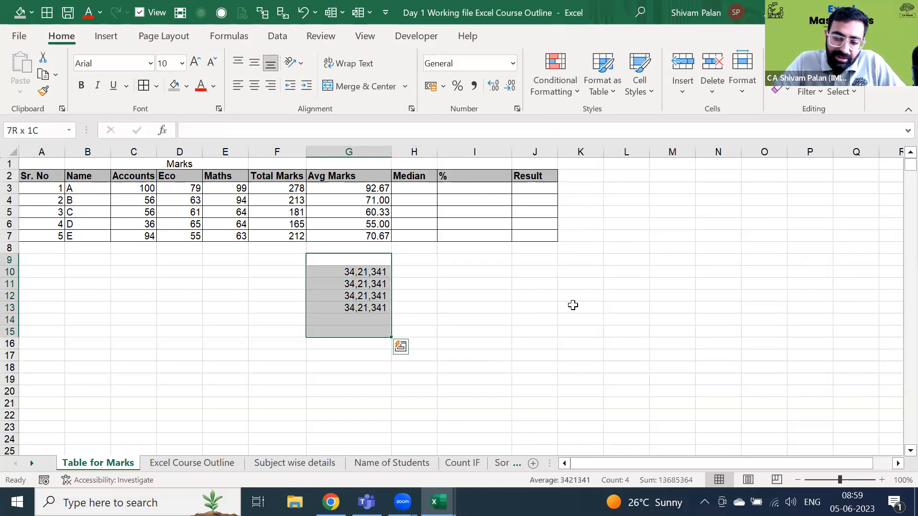
key(Delete)
key(Up)
key(Up)
key(Up)
key(Up)
key(Right)
key(Up)
key(Up)
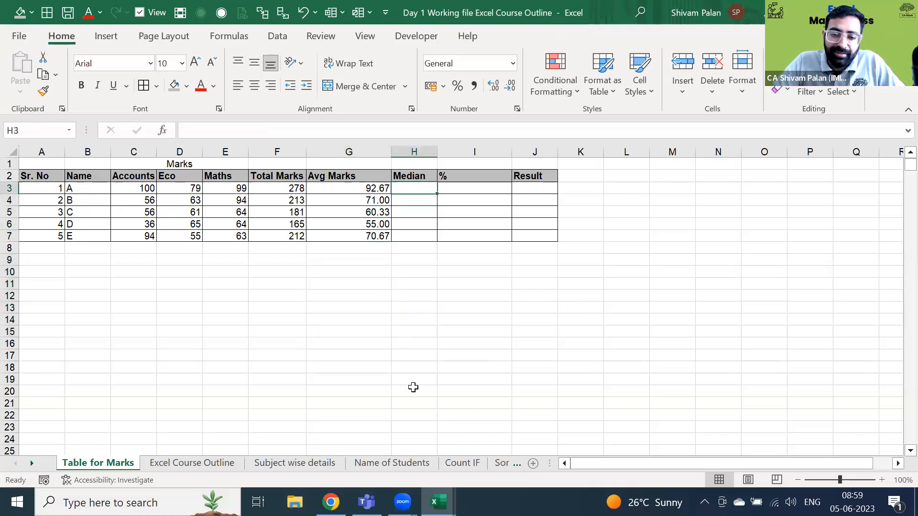
- Enter =MEDIAN(C3:E3) in H3 for the first student's Accounts, Eco and Maths marks
click(468, 248)
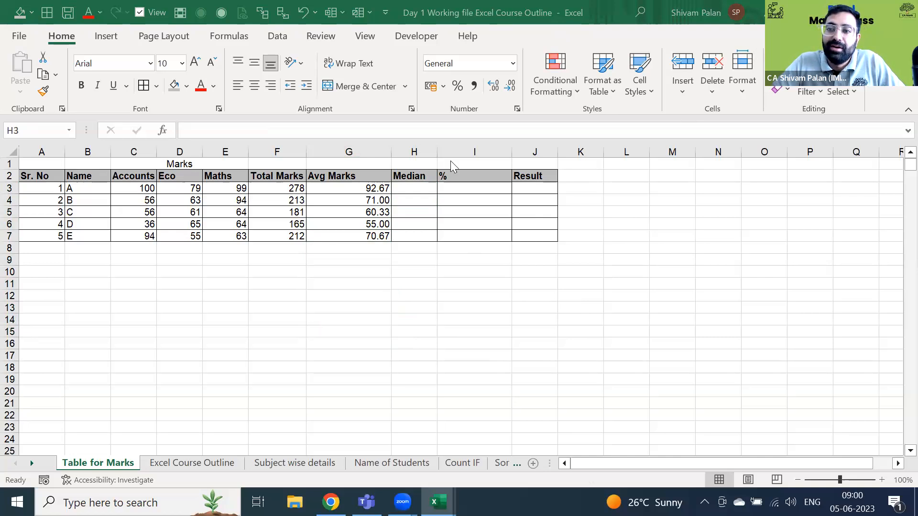
click(414, 189)
text(=me)
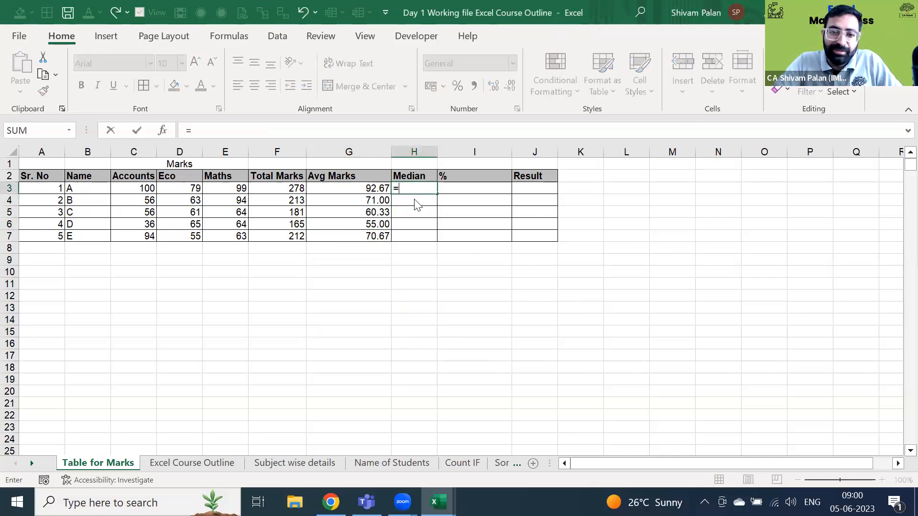
double_click(416, 201)
key(Left)
key(Left)
key(Left)
key(shift+Left)
key(shift+Left)
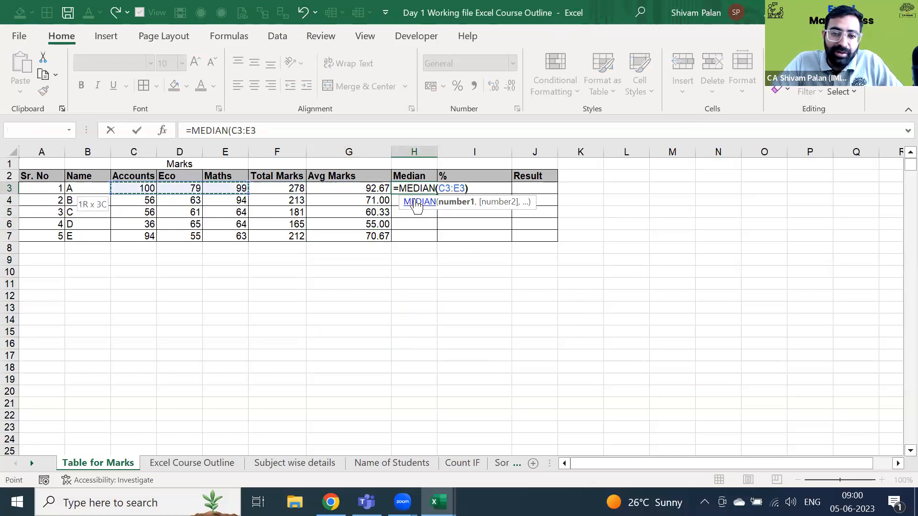
text())
key(Return)
- Fill the median formula down H3:H7, giving 99, 63, 61, 64 and 63
key(Left)
key(ctrl+Down)
key(Right)
key(ctrl+shift+Up)
key(ctrl+d)
key(ctrl+Up)
key(Down)
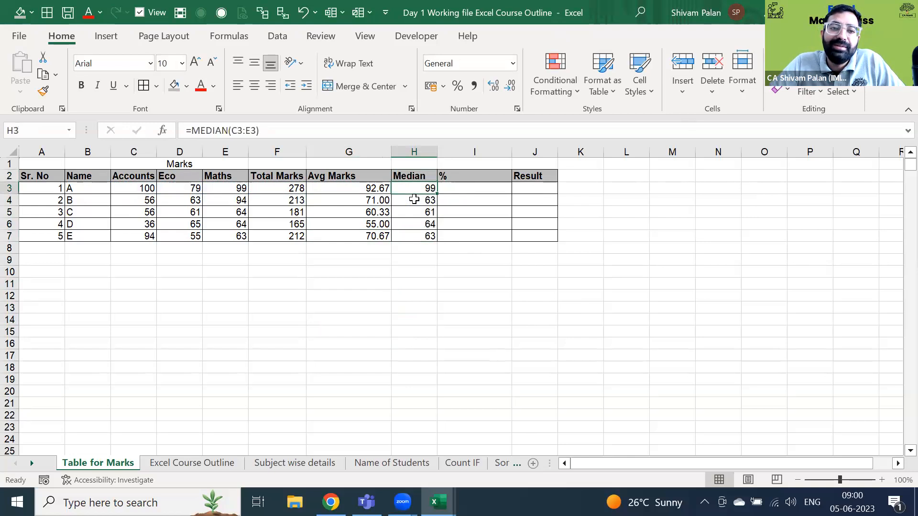
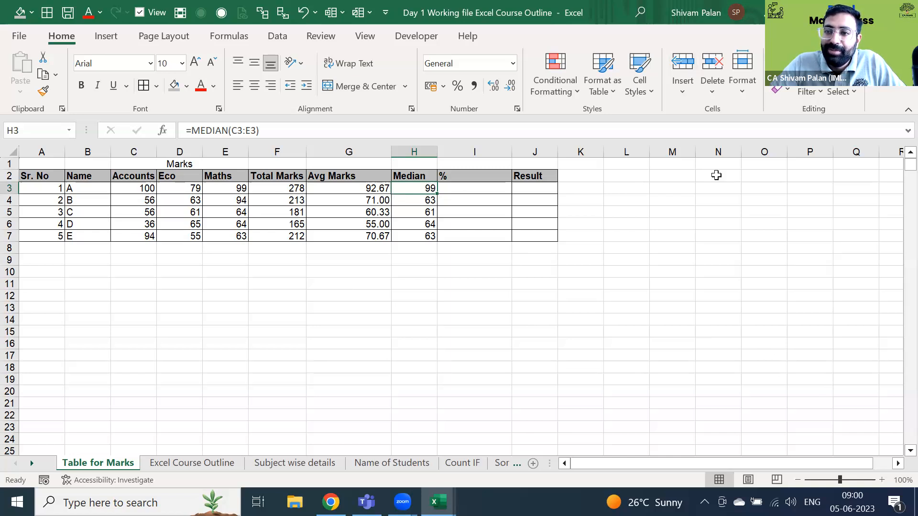
- Enter a RANDBETWEEN formula in C9 with bounds 500000 and 15000000
click(412, 260)
key(Left)
key(Left)
key(Left)
key(Left)
key(Left)
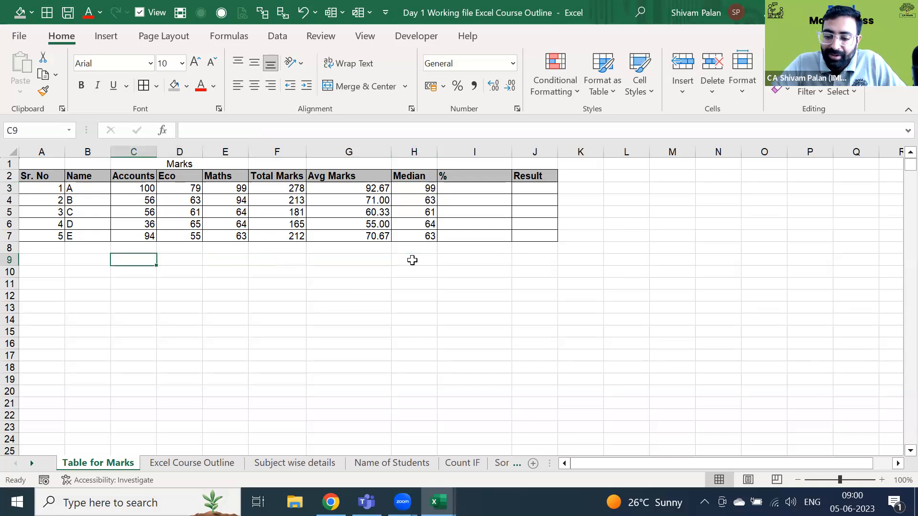
text(=ran)
key(Down)
key(Up)
key(Down)
key(Down)
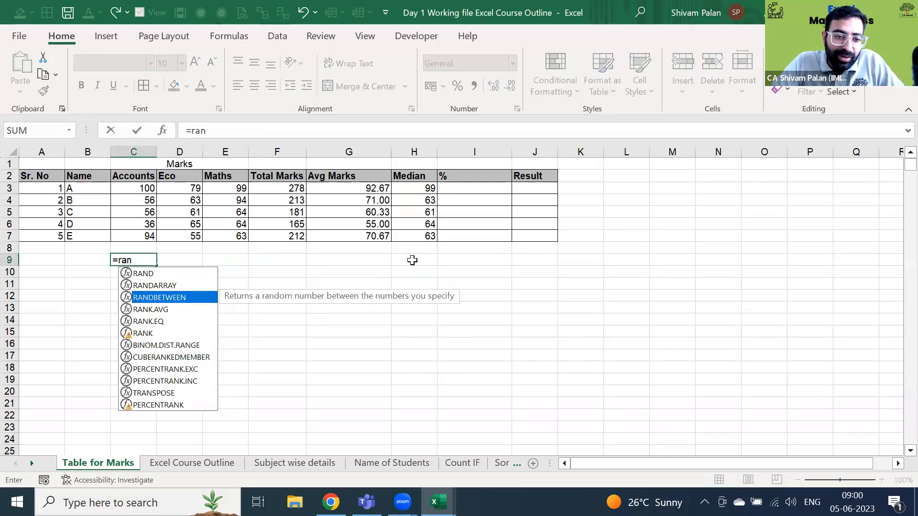
key(Tab)
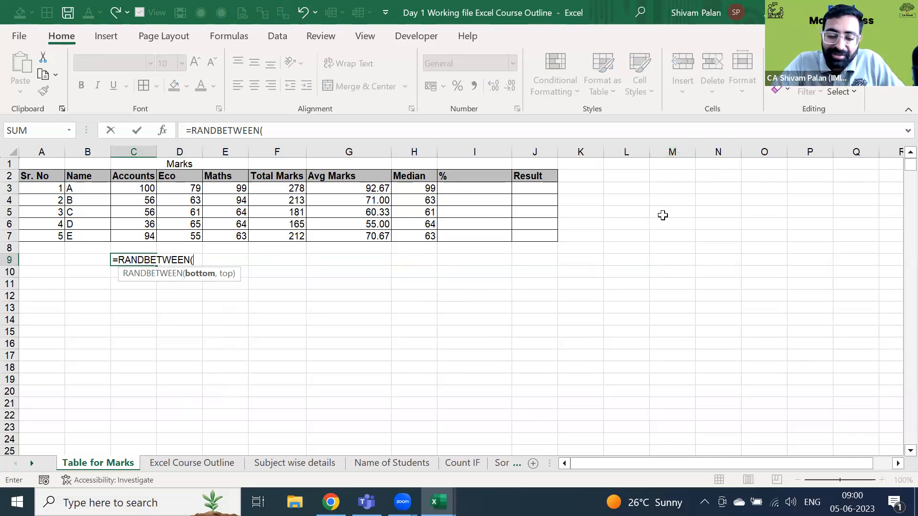
text(5,)
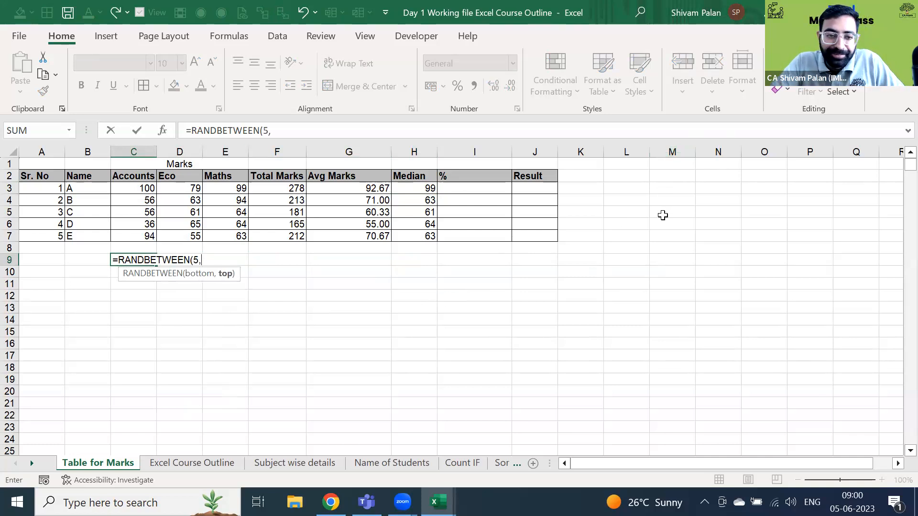
key(BackSpace)
text(00000)
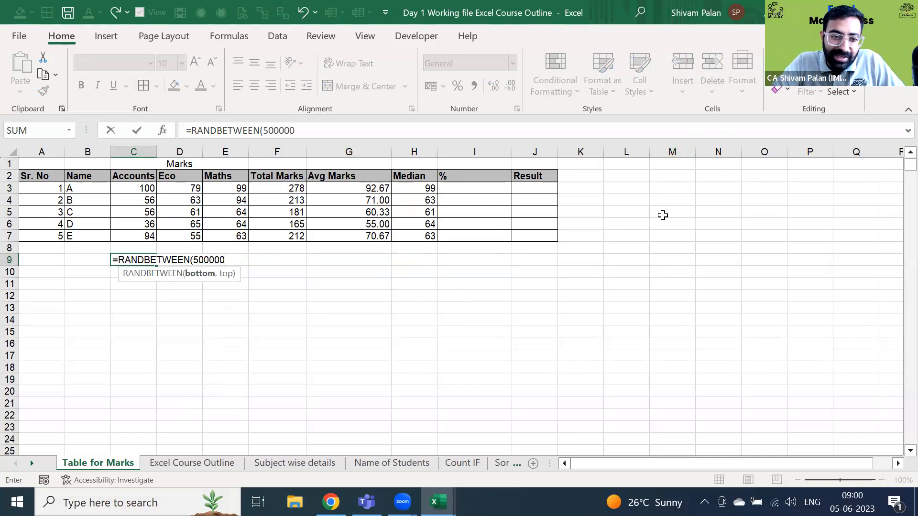
text(,15000000))
key(Return)
key(Up)
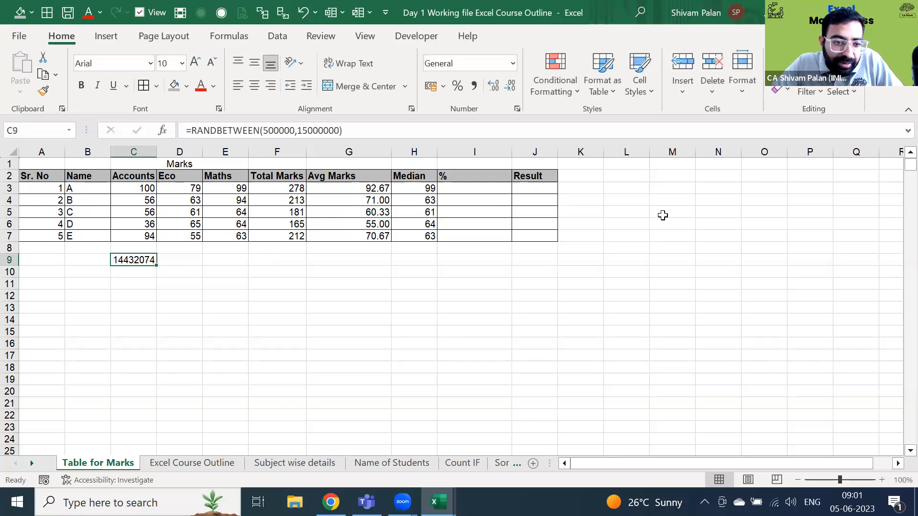
- Correct C9's upper bound so it reads =RANDBETWEEN(500000,1500000)
key(F2)
key(Left)
key(BackSpace)
key(Return)
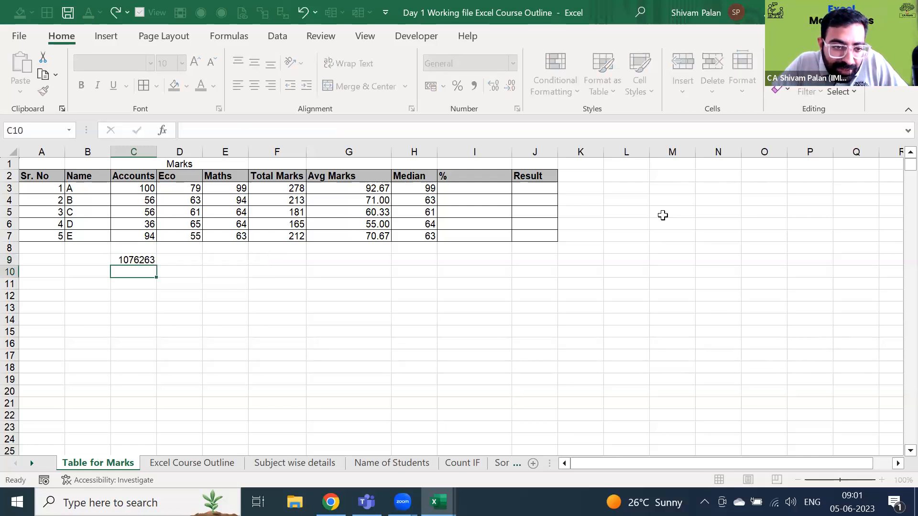
key(Up)
- Fill the random-number formula down C9:C105
key(shift+Down)
key(shift+Down)
key(shift+Down)
key(shift+Down)
key(shift+Down)
key(shift+Down)
key(shift+Down)
key(shift+Down)
key(shift+Down)
key(shift+Down)
key(shift+Down)
key(shift+Down)
key(shift+Down)
key(shift+Down)
key(shift+Down)
key(shift+Down)
key(shift+Down)
key(shift+Down)
key(shift+Down)
key(shift+Down)
key(shift+Down)
key(shift+Down)
key(shift+Down)
key(shift+Down)
key(shift+Down)
key(shift+Down)
key(shift+Down)
key(shift+Down)
key(shift+Down)
key(shift+Down)
key(shift+Down)
key(shift+Down)
key(shift+Down)
key(shift+Down)
key(shift+Down)
key(shift+Down)
key(shift+Down)
key(shift+Down)
key(shift+Down)
key(shift+Down)
key(ctrl+d)
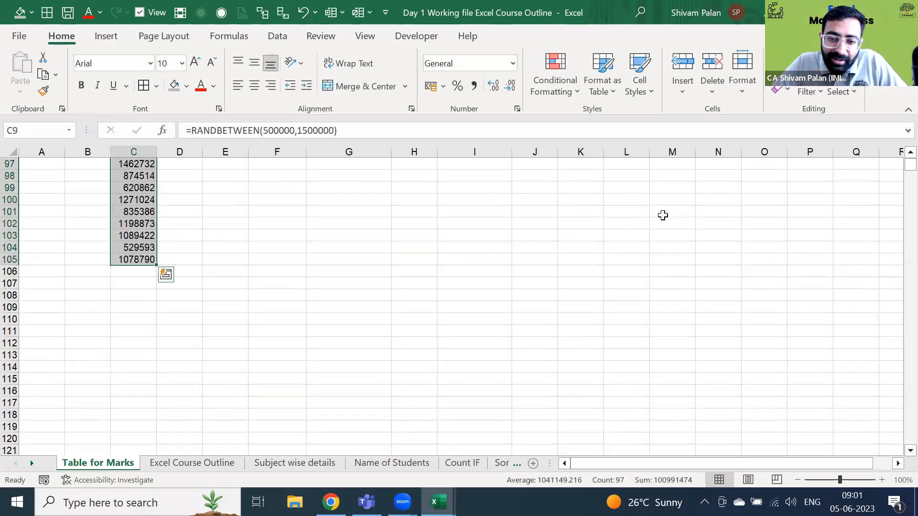
key(ctrl+shift+Up)
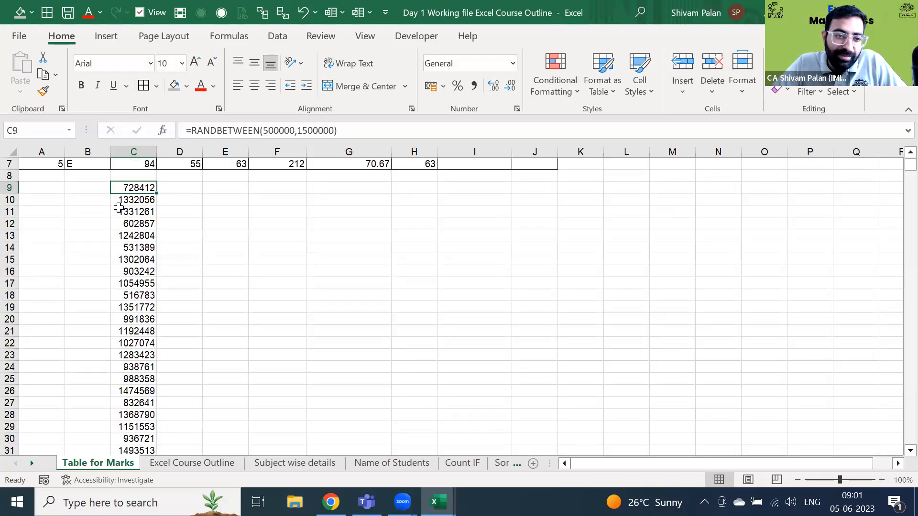
key(ctrl+shift+Down)
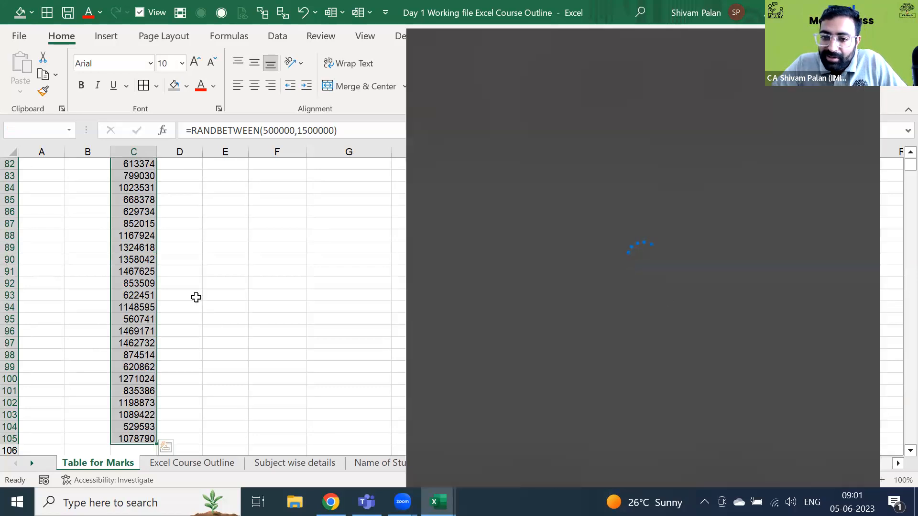
click(194, 296)
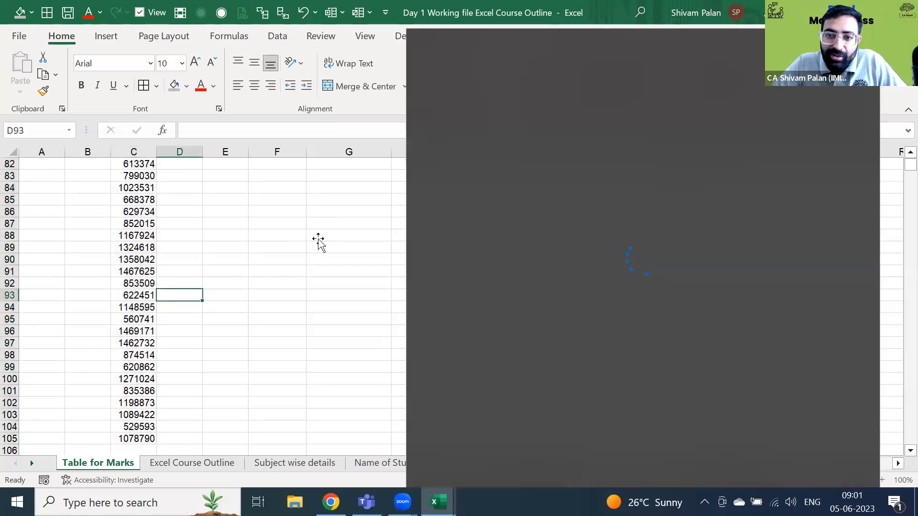
click(318, 236)
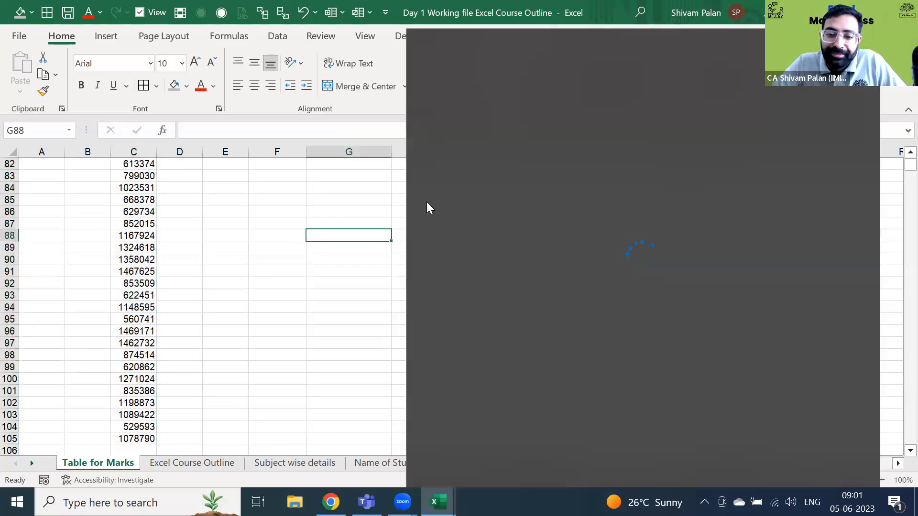
click(397, 223)
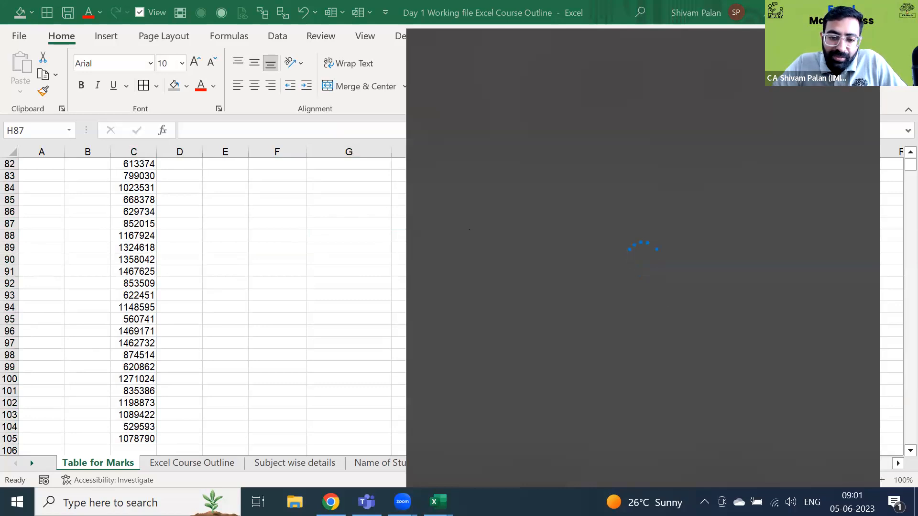
mouse_move(438, 502)
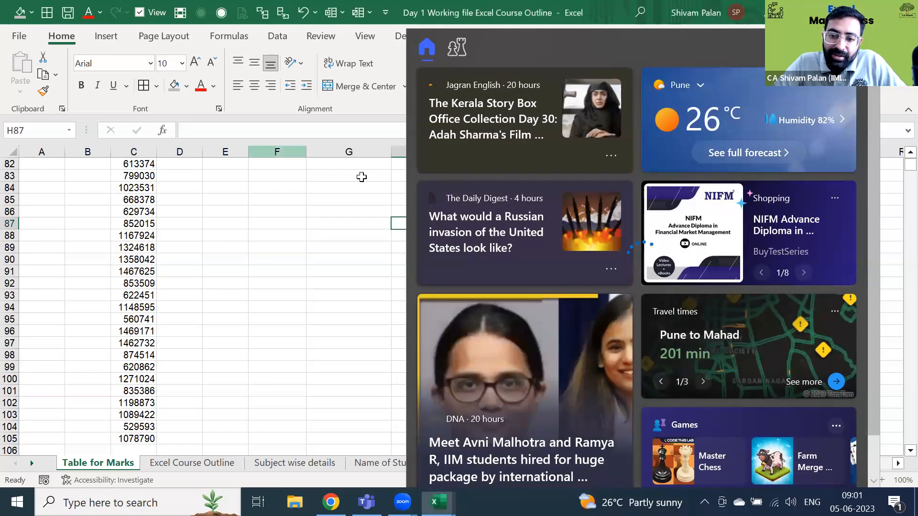
click(403, 502)
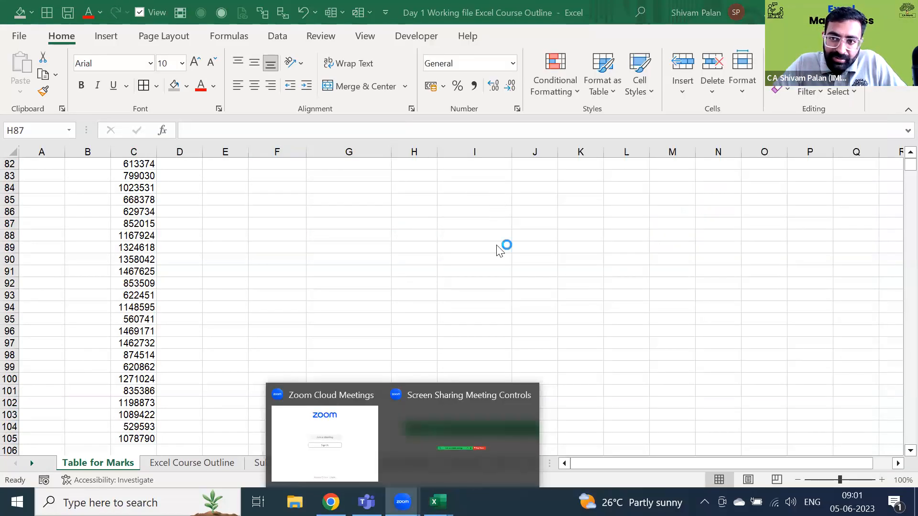
click(609, 229)
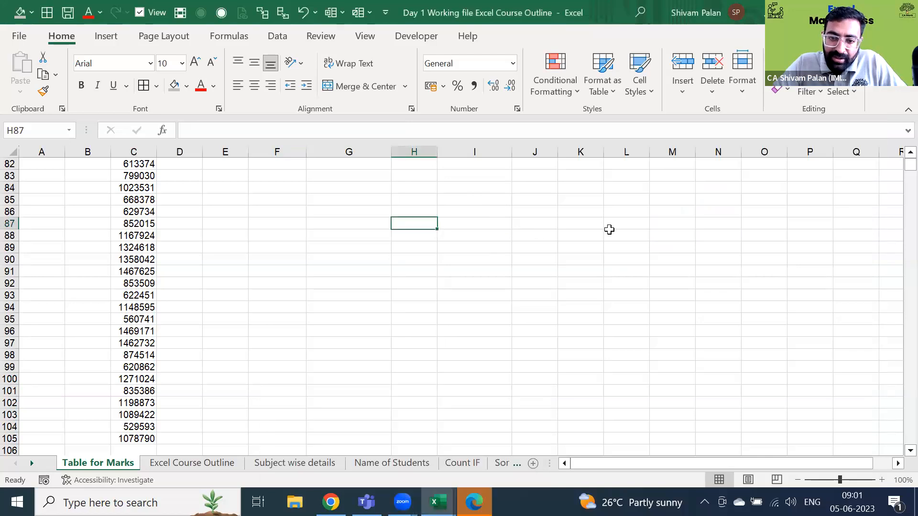
- Clear the random value from C9 to free the row for headings
click(606, 257)
click(139, 265)
key(ctrl+Up)
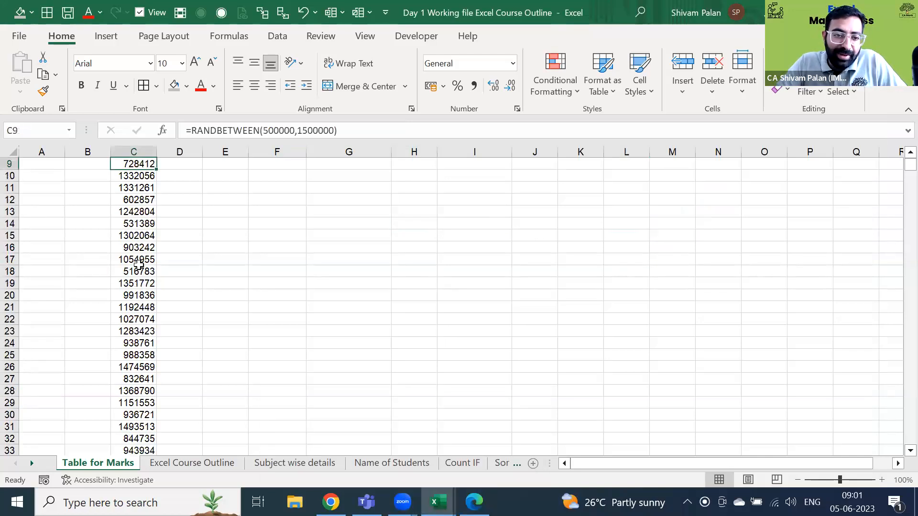
key(ctrl+shift+Down)
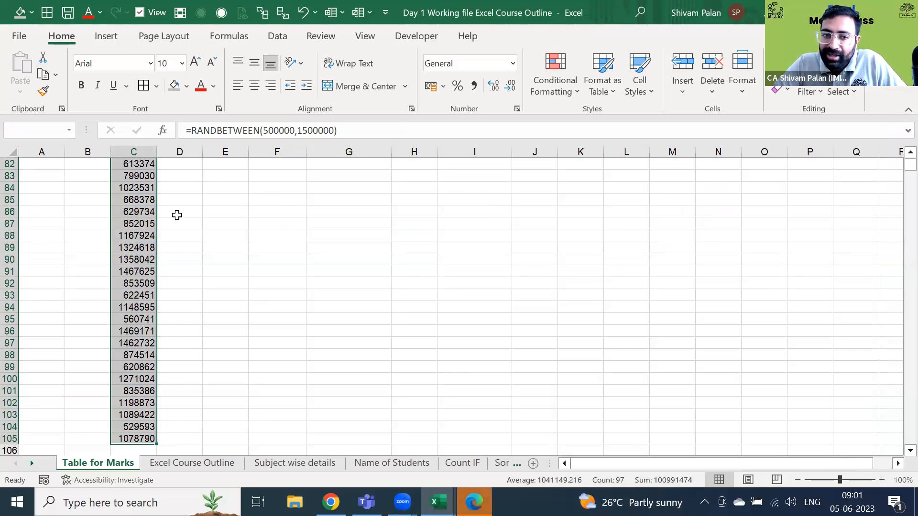
key(Up)
key(Down)
key(Down)
key(Right)
key(Up)
key(Left)
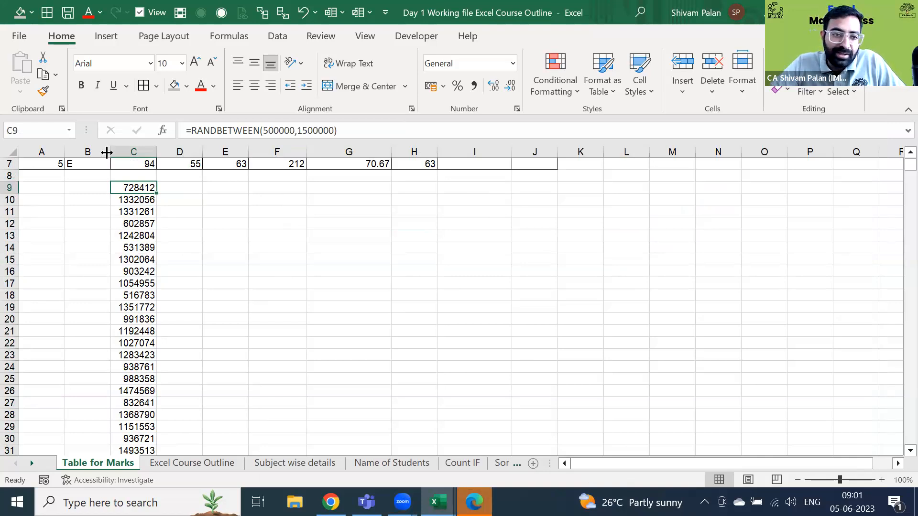
key(Delete)
- Enter the heading 'Candi no.' in B9 and 1 in B10
key(Left)
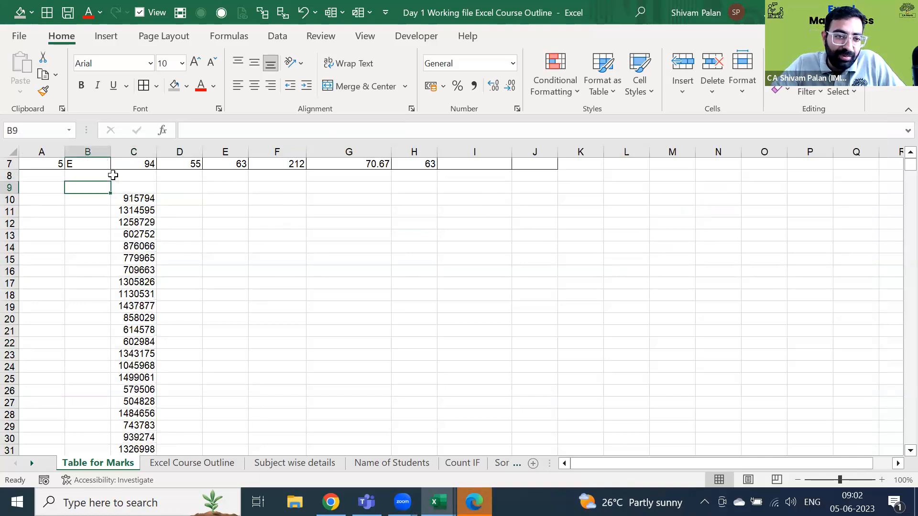
text(C)
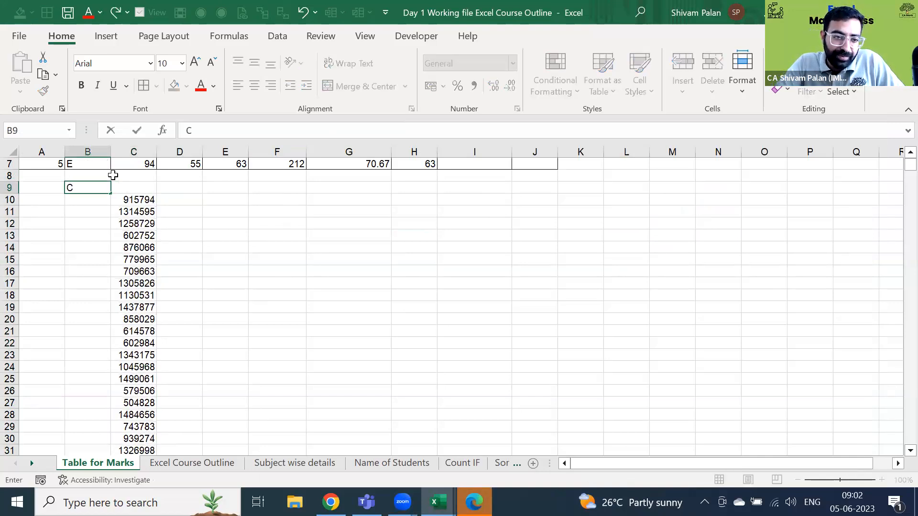
text(andi)
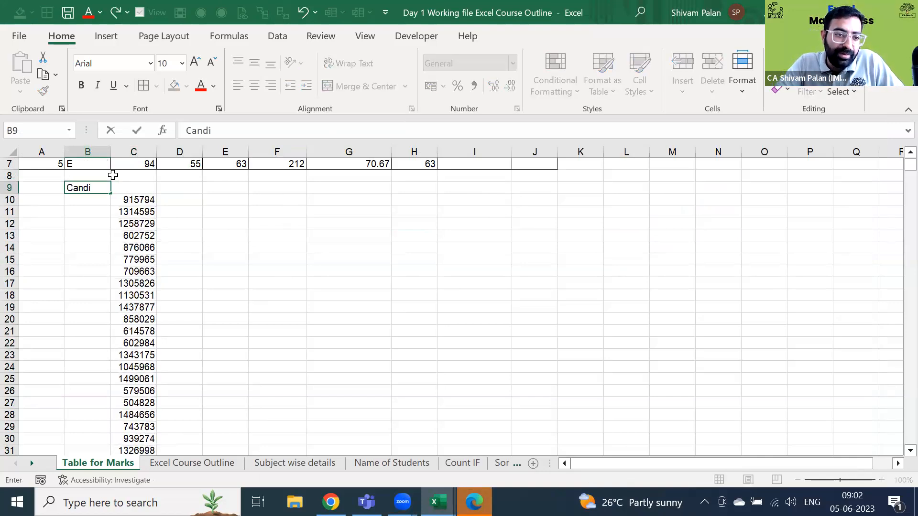
text( no.)
key(Return)
text(1=)
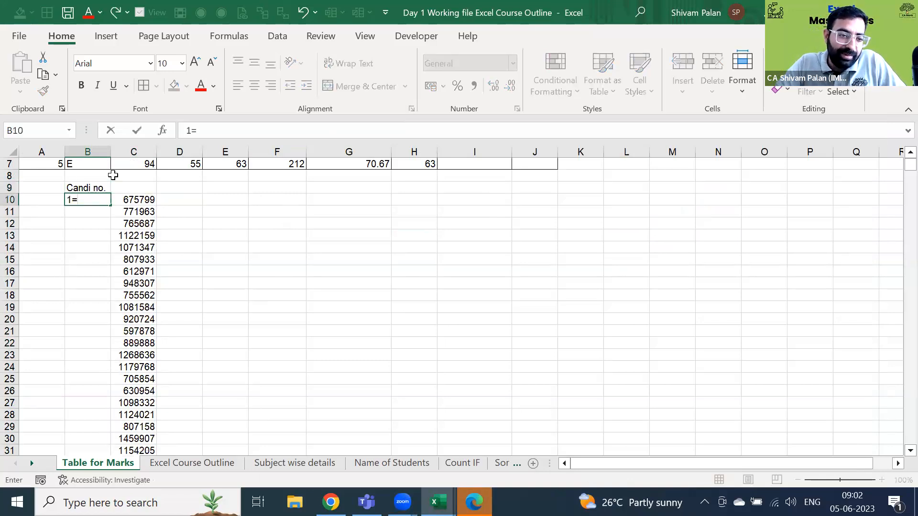
key(BackSpace)
key(Return)
- Number the candidates with =B10+1 in B11, filled down column B
text(=)
key(Up)
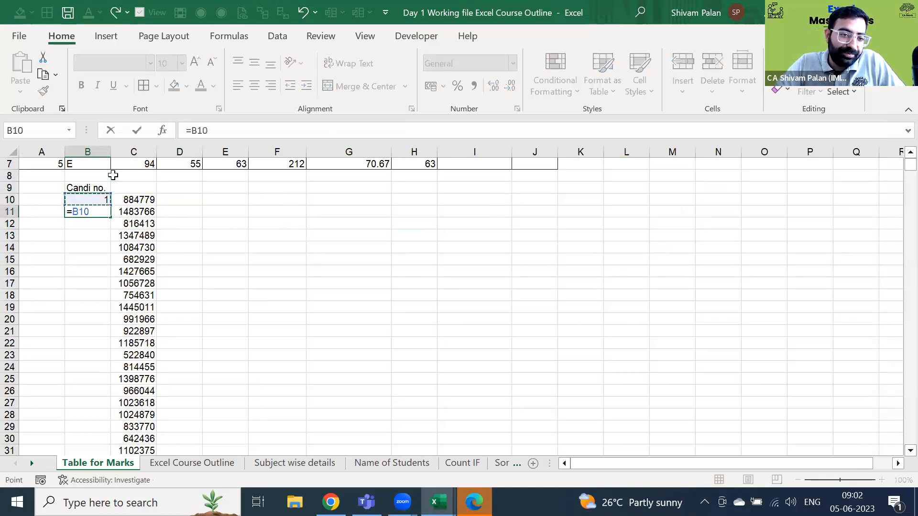
text(+1)
key(Return)
key(ctrl+Down)
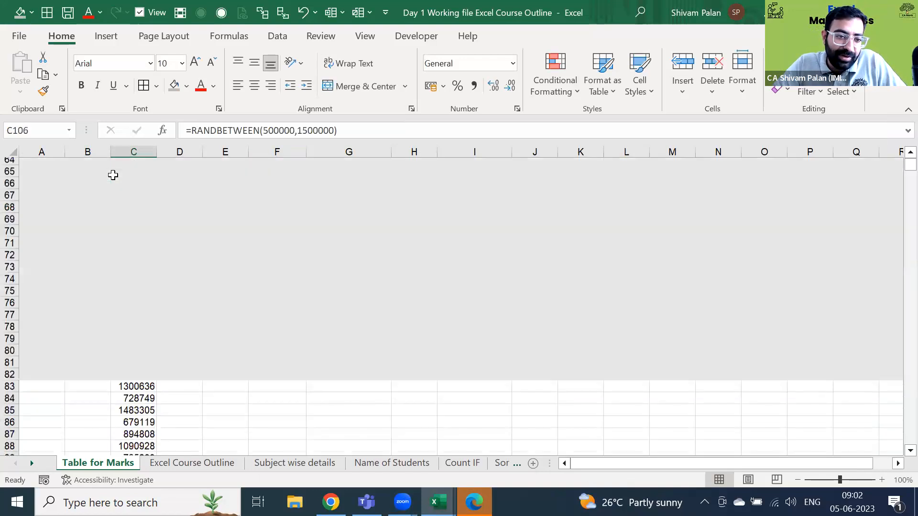
key(Left)
key(ctrl+shift+Up)
key(ctrl+d)
key(ctrl+Up)
- Replace the random formulas in C10:C106 with their fixed values
click(113, 176)
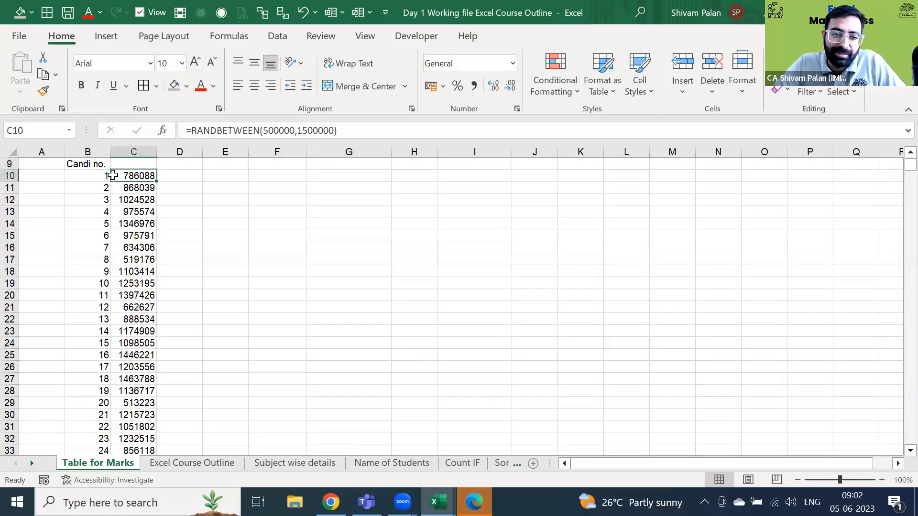
key(ctrl+shift+Down)
key(ctrl+c)
key(alt+h)
key(v)
key(v)
- Apply Comma Style with no decimals to the amounts in C10:C106
key(alt+h)
key(k)
key(alt+h)
key(9)
key(9)
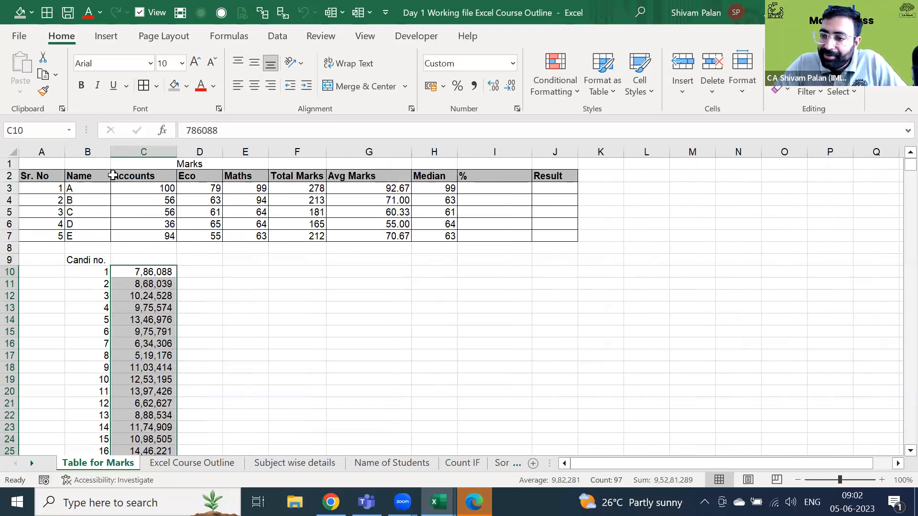
key(Right)
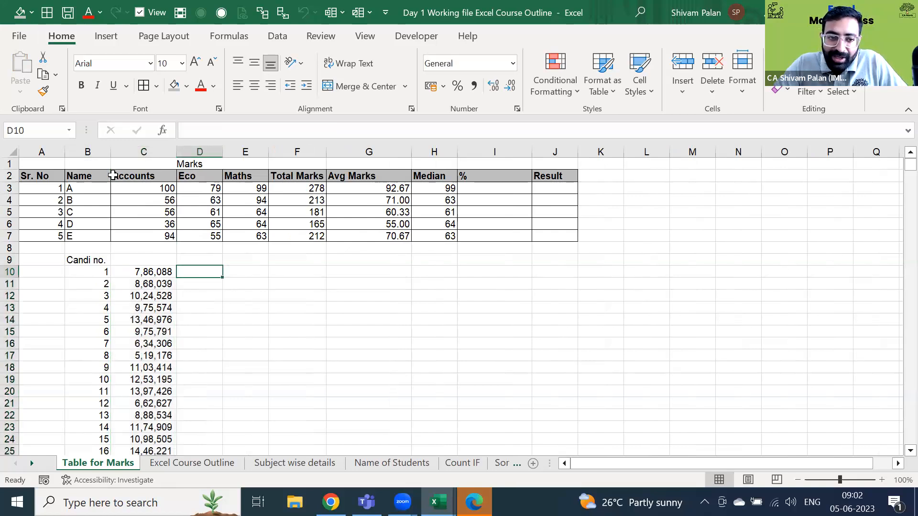
key(Right)
key(Right)
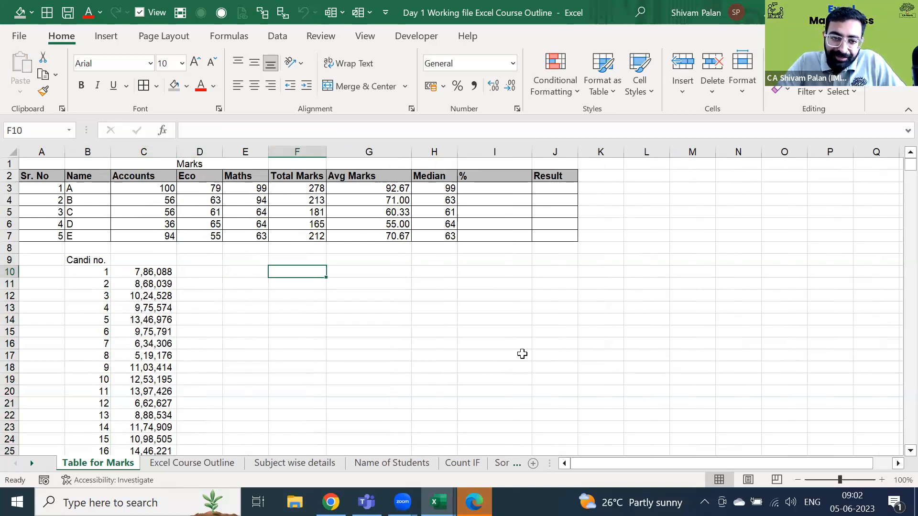
- Enter =AVERAGE(C10:C106) in F10 for the candidate amounts
text(=AVERAGE()
key(Left)
key(Left)
key(Left)
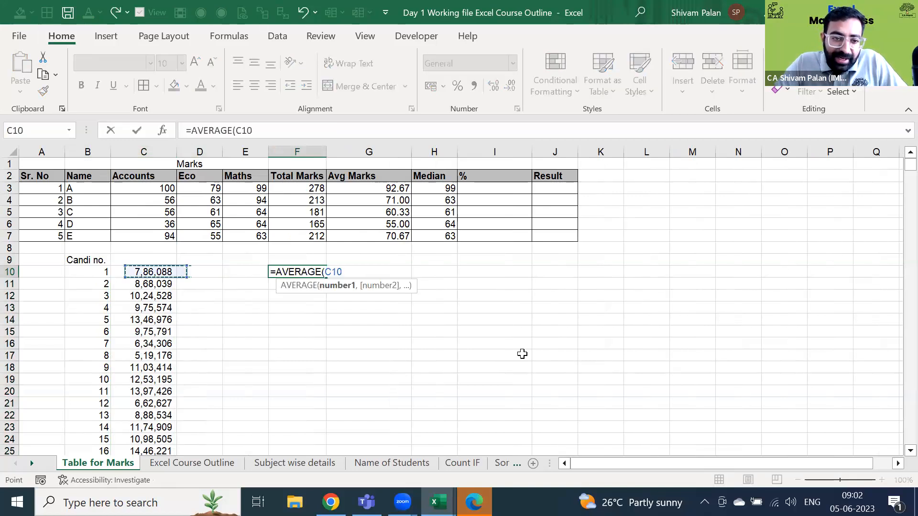
key(ctrl+shift+Down)
key(Escape)
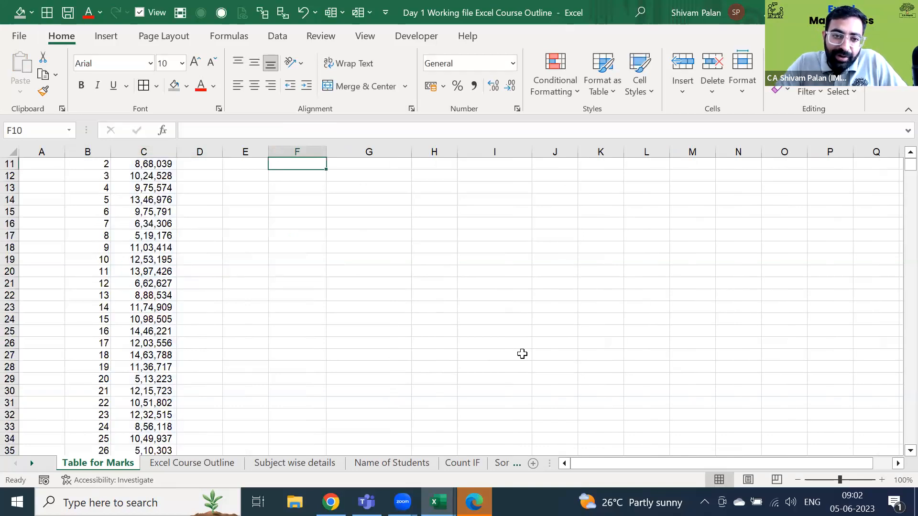
key(Up)
key(Up)
key(Up)
key(Down)
key(Down)
key(Down)
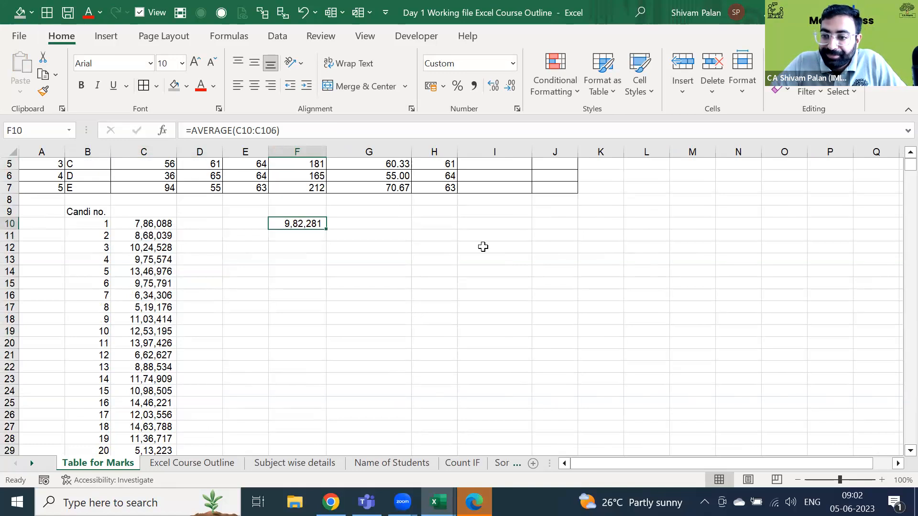
- Enter =MAX(C10:C106) in F11, giving 14,88,576
click(291, 235)
text(=ma)
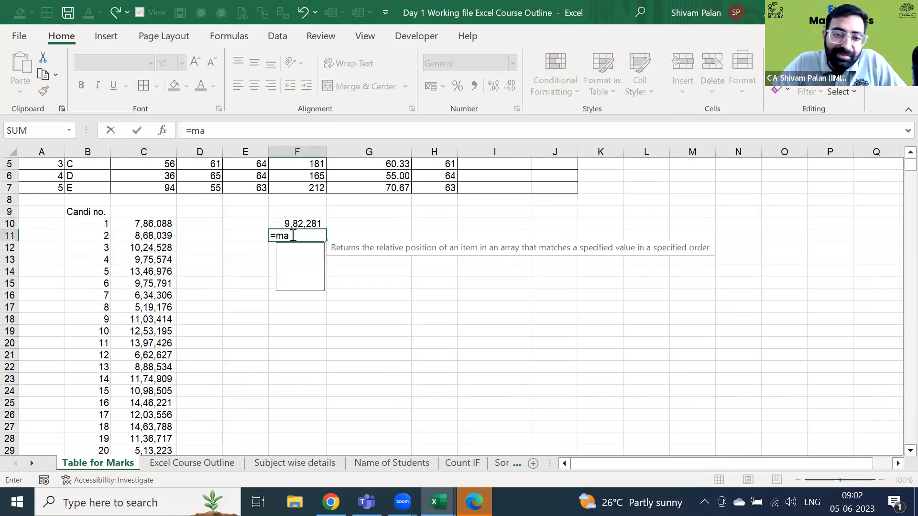
text(x)
key(Tab)
key(Left)
key(Left)
key(Left)
key(Up)
key(ctrl+shift+Down)
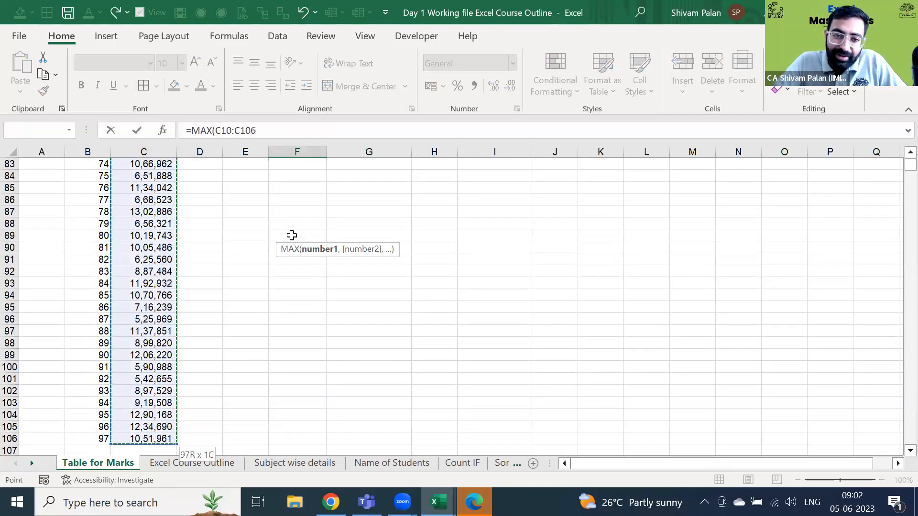
key(Return)
key(Up)
key(Up)
key(Up)
key(Up)
key(Up)
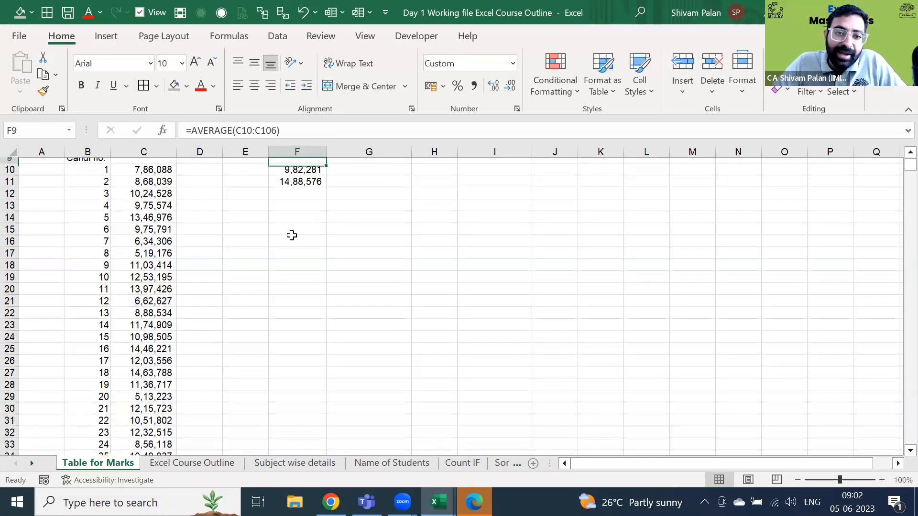
key(Down)
key(Down)
key(Down)
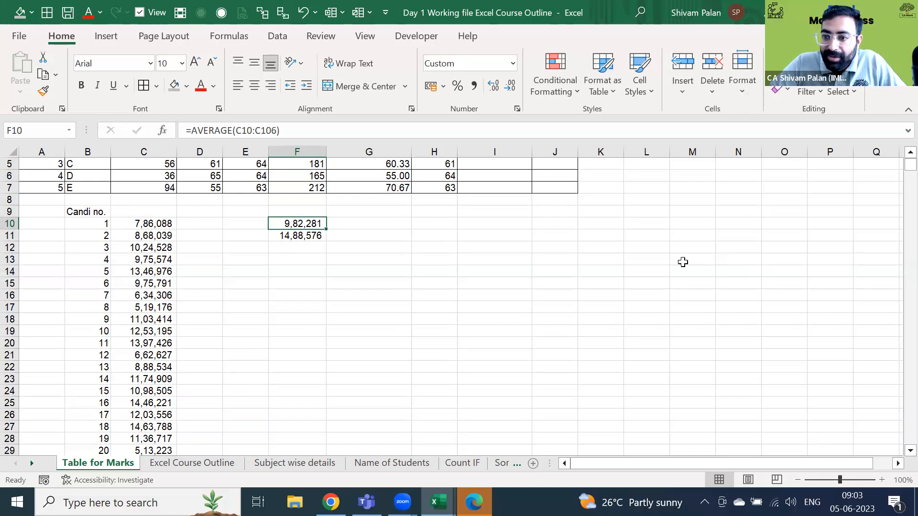
- Enter =MEDIAN(C10:C106) in F12, giving 10,07,820
click(329, 247)
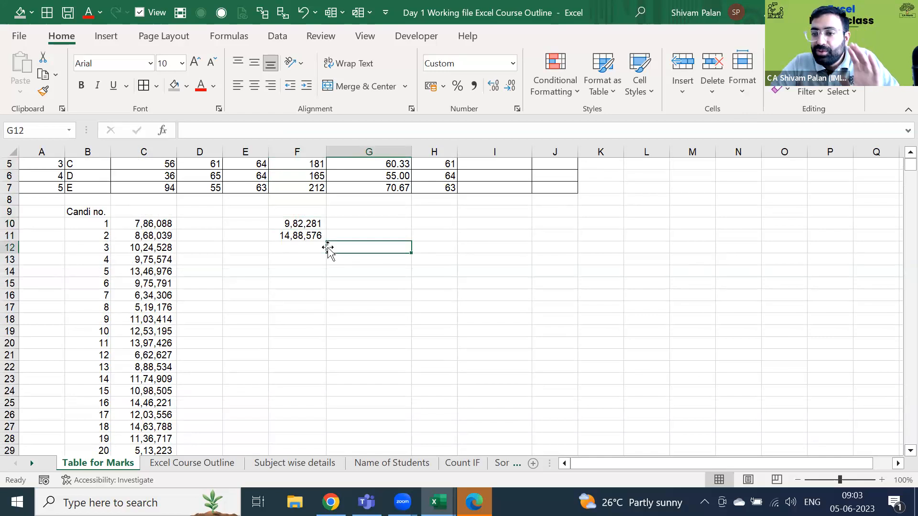
key(Left)
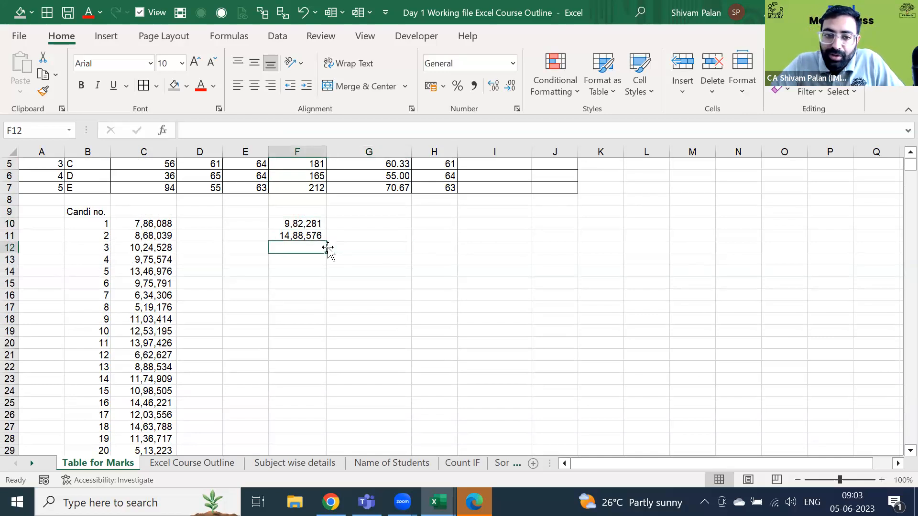
text(=med)
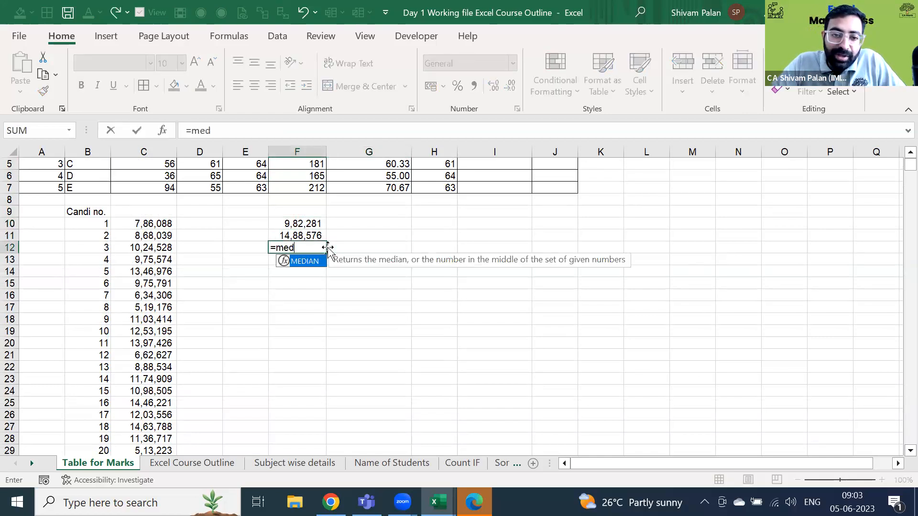
key(Tab)
key(Left)
key(Left)
key(Left)
key(Up)
key(Up)
key(ctrl+shift+Down)
key(Return)
key(Up)
key(Up)
key(Up)
key(Up)
key(Up)
key(Up)
key(Up)
key(Down)
key(Down)
key(Down)
key(Down)
key(Down)
key(Down)
key(Left)
key(Left)
key(Right)
key(Right)
key(Up)
key(Up)
key(Up)
key(Up)
key(Up)
key(Up)
key(Up)
key(Up)
key(Up)
key(Up)
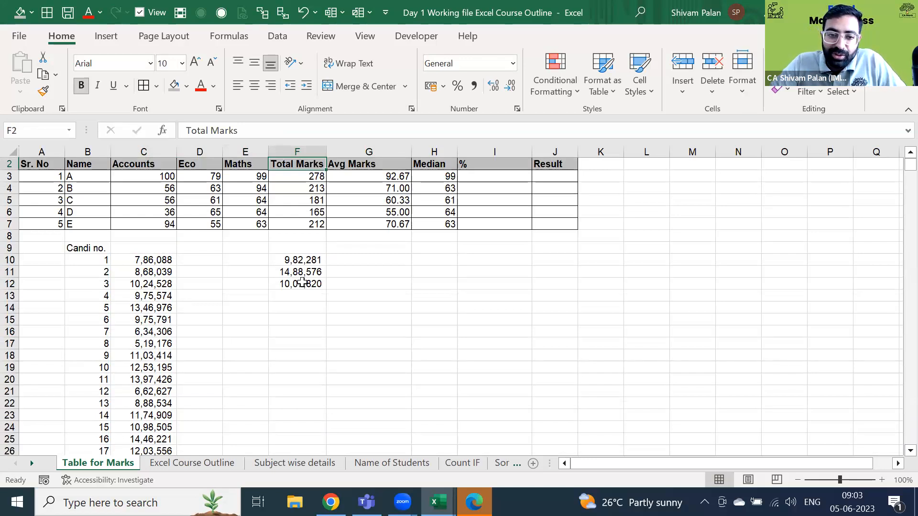
- Type 1500000 into cell G11
key(Right)
key(Down)
click(399, 291)
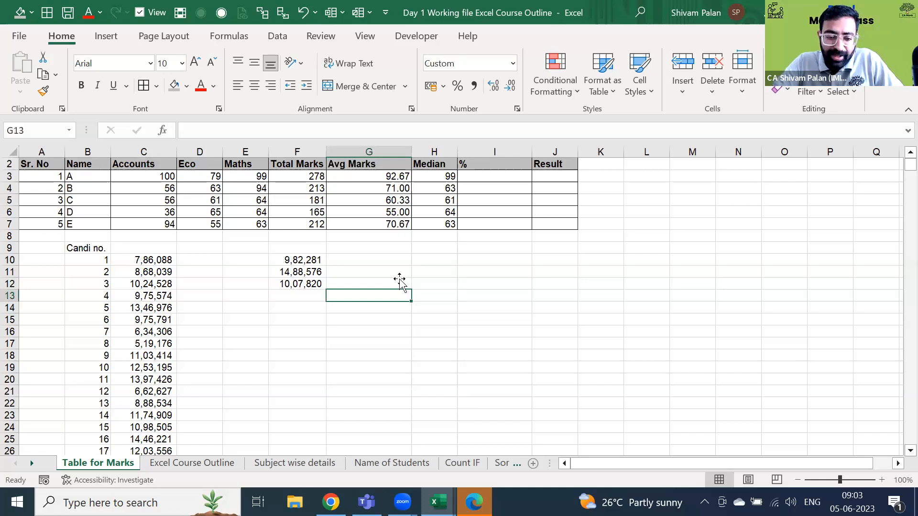
double_click(400, 276)
text(1500000)
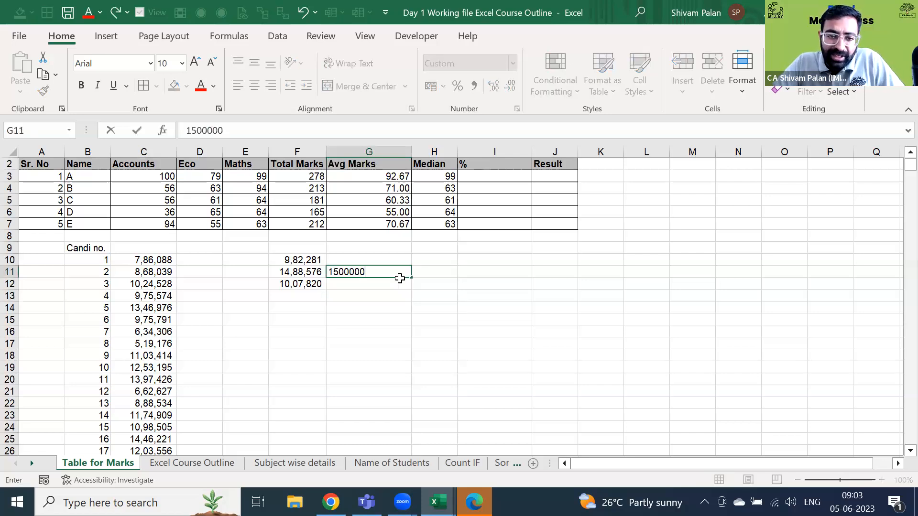
key(Right)
- Enter the labels A, B and C in H11:H13
text(A)
key(Return)
text(B)
key(Return)
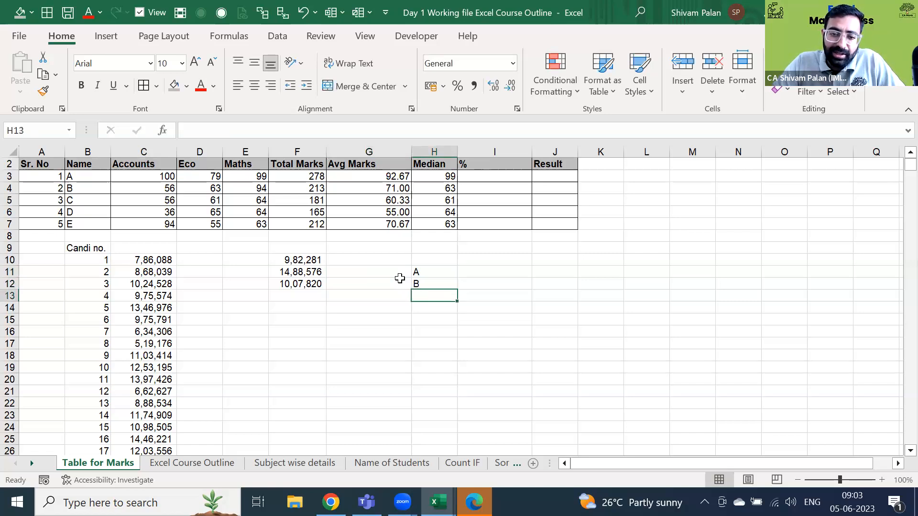
text(C)
key(Tab)
key(Up)
key(Up)
- Enter 2500000, 1000000 and 500000 in I11:I13
text(2500000)
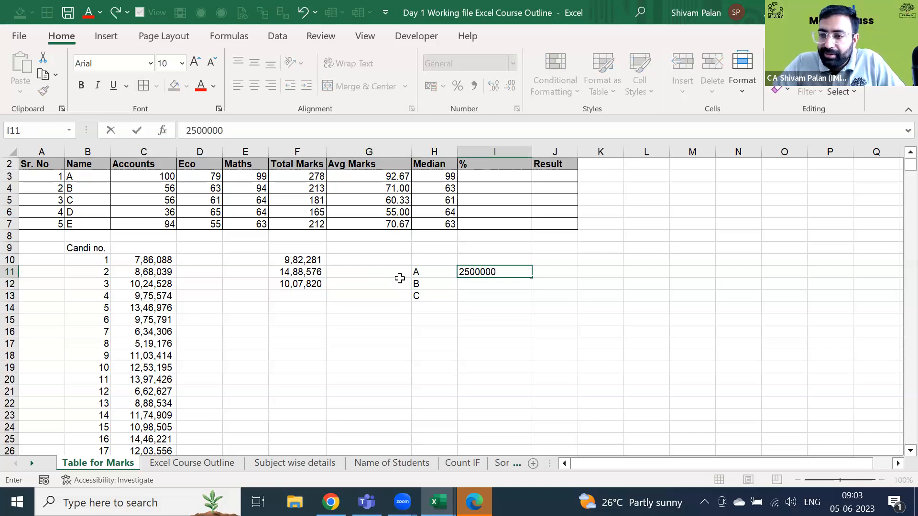
key(Return)
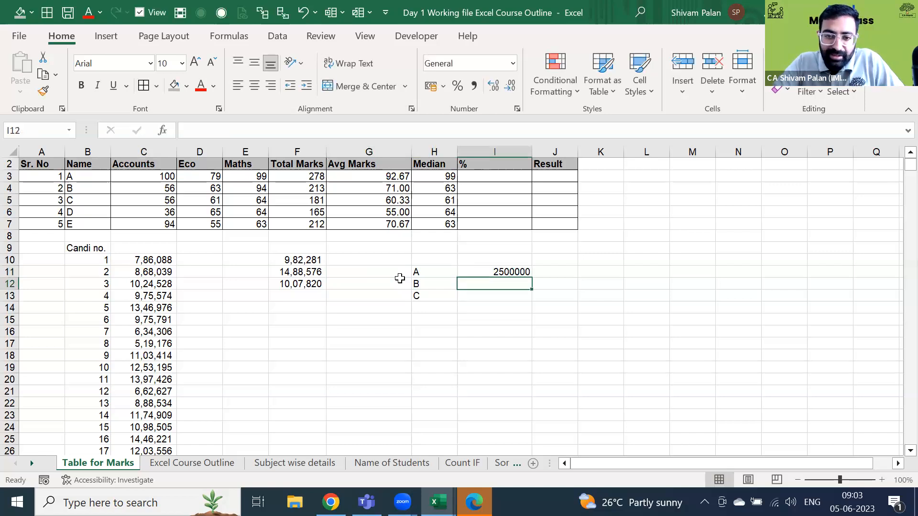
text(11)
key(BackSpace)
text(000000)
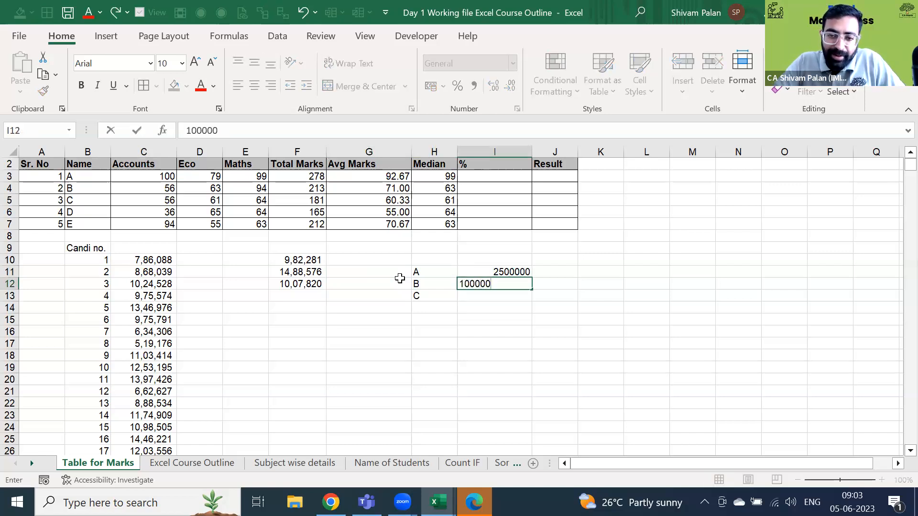
key(Return)
text(500000)
key(Return)
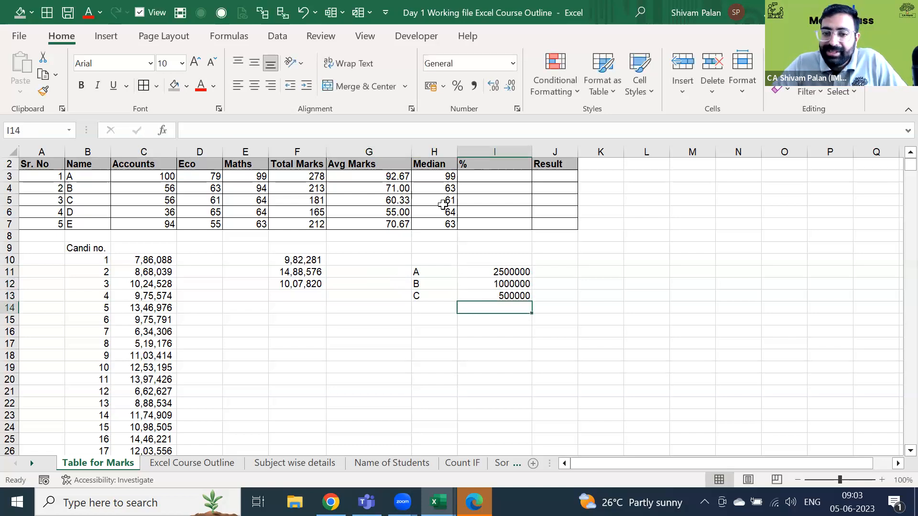
- Apply comma number formatting to the values in I11:I13
key(Up)
key(shift+Up)
key(shift+Up)
key(ctrl+shift+1)
key(Down)
key(Down)
key(Up)
- Enter =AVERAGE(I11:I13) in I14, giving 13,33,333
text(=av)
key(Tab)
key(Up)
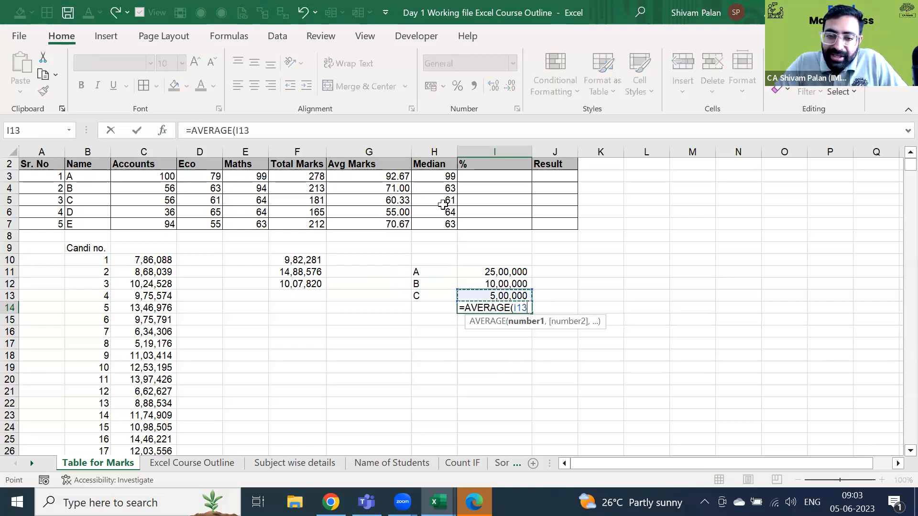
key(shift+Up)
key(shift+Up)
key(ctrl+Return)
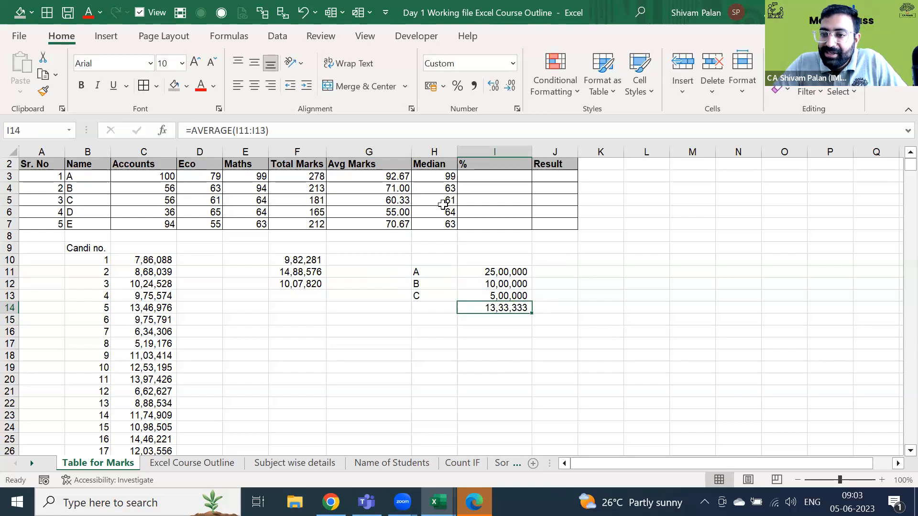
- Label H14 'Avg' and H15 'High', and set I15 to =I11 (25,00,000)
key(Left)
key(Right)
key(Left)
text(Avg)
key(Return)
text(High)
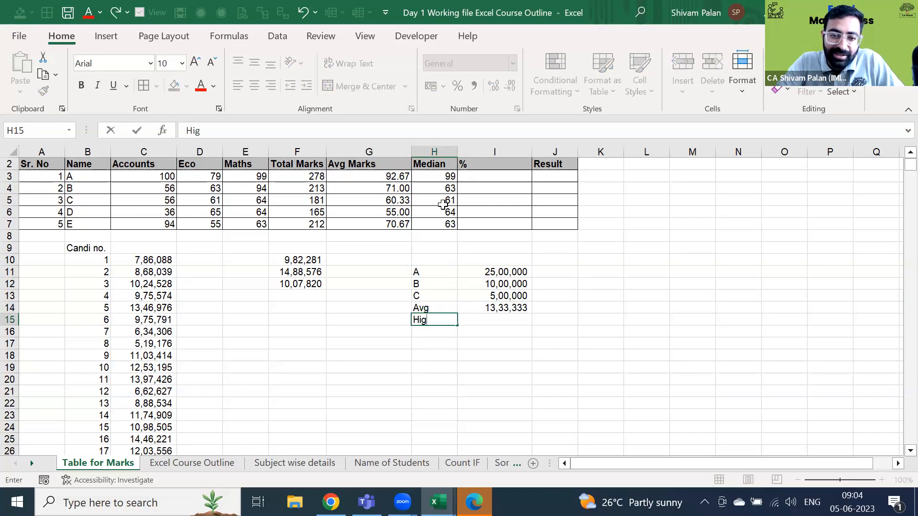
key(Tab)
text(=)
key(Up)
key(Up)
key(Up)
key(Up)
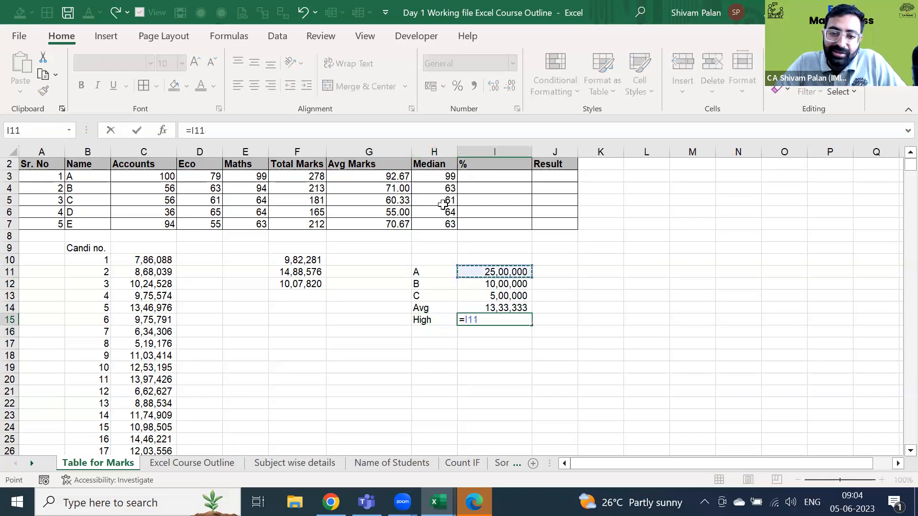
key(Return)
- Select the A and Avg label-value pairs in the summary list to review them
key(Up)
key(Up)
key(Up)
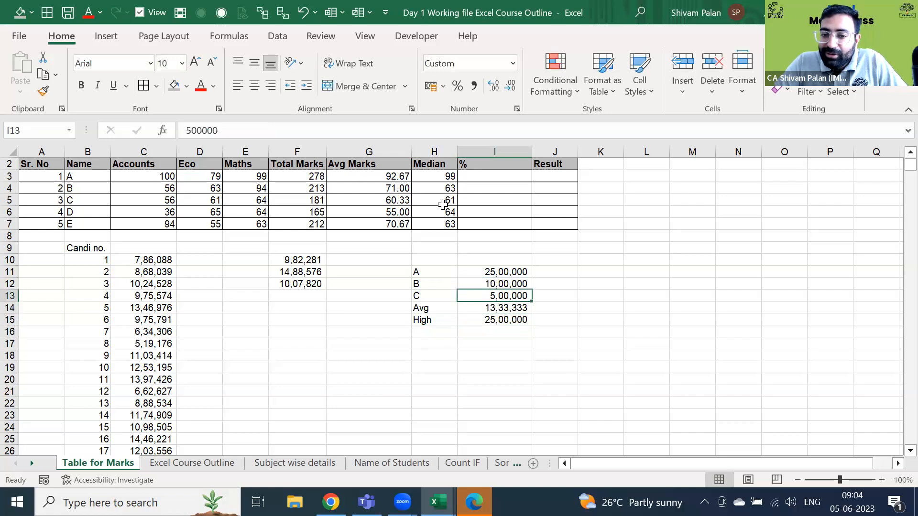
key(Down)
key(shift+Down)
key(shift+Left)
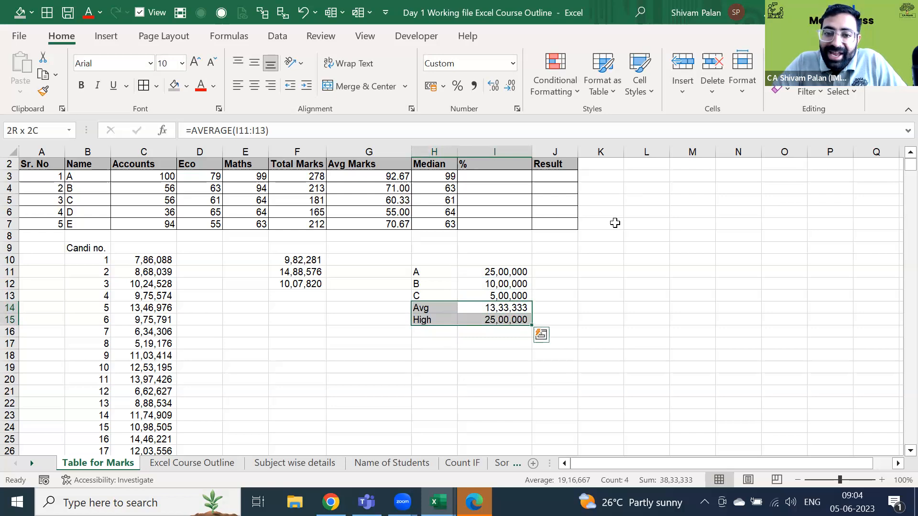
click(481, 272)
key(shift+Left)
key(Down)
key(Down)
key(Down)
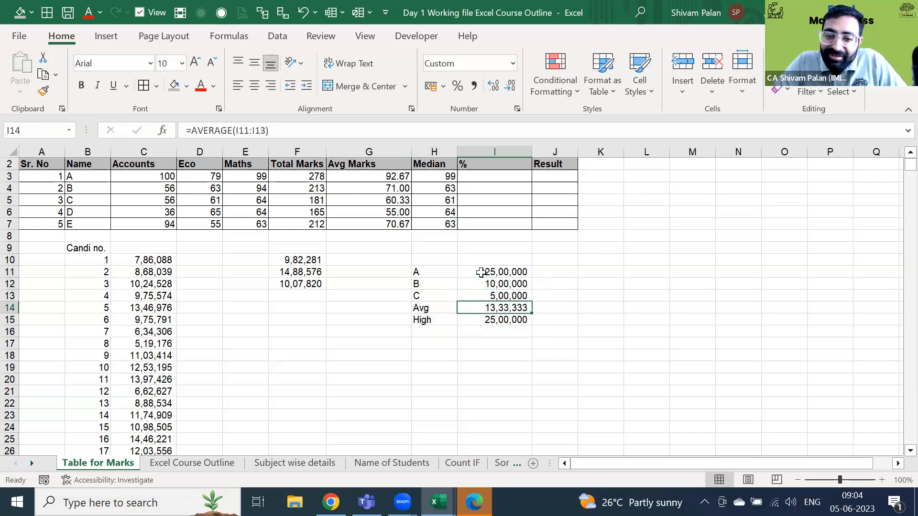
key(shift+Left)
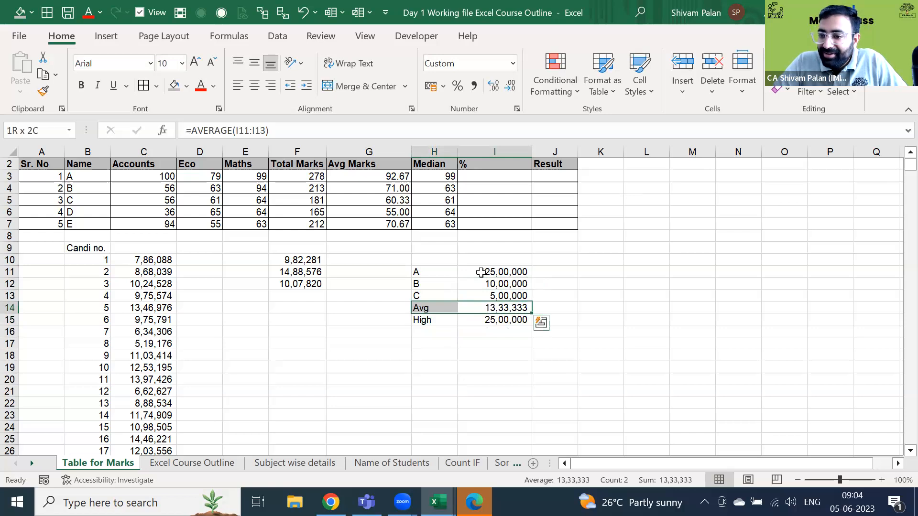
key(Down)
key(Down)
- Enter =MEDIAN(I11:I13) in I16 (10,00,000), then select the Avg and High rows
text(=)
key(BackSpace)
text(=med)
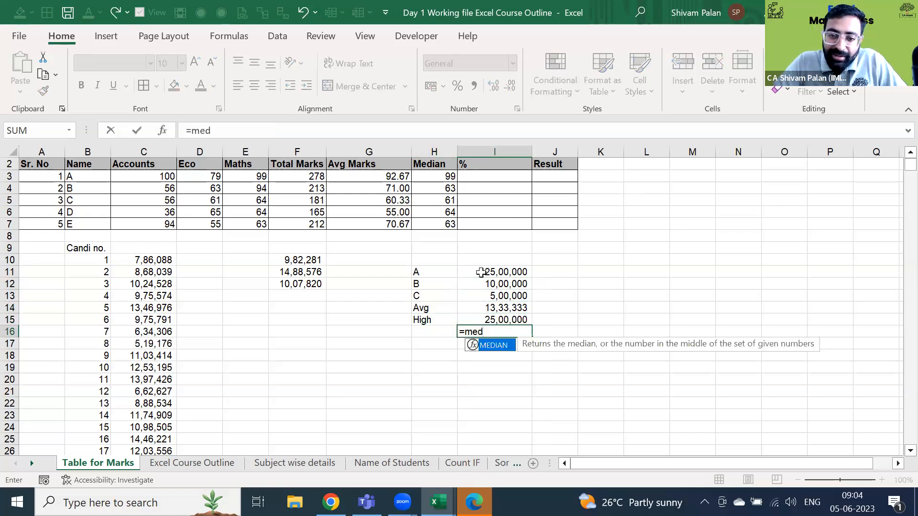
key(Tab)
key(Up)
key(Up)
key(Up)
key(shift+Up)
key(shift+Up)
key(ctrl+Return)
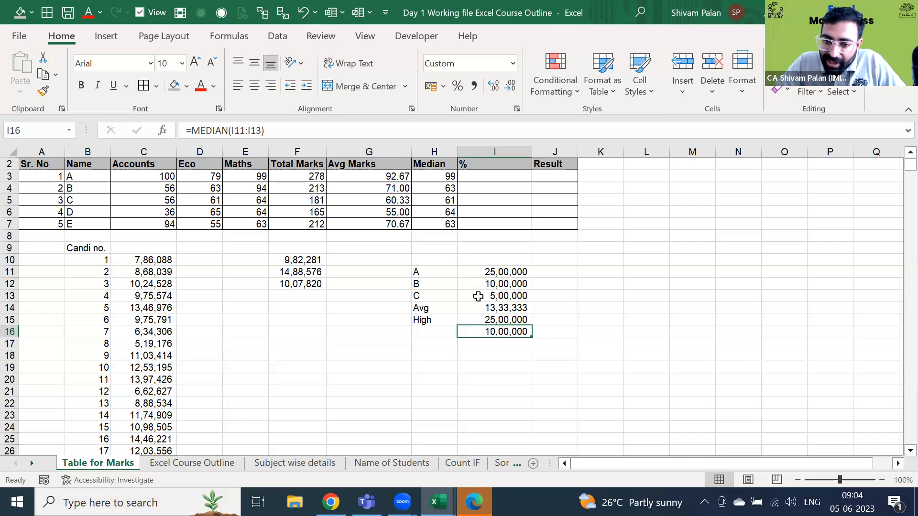
key(Up)
key(shift+Up)
key(shift+Left)
- Fill the Avg and High rows with a light orange shade
key(alt+1)
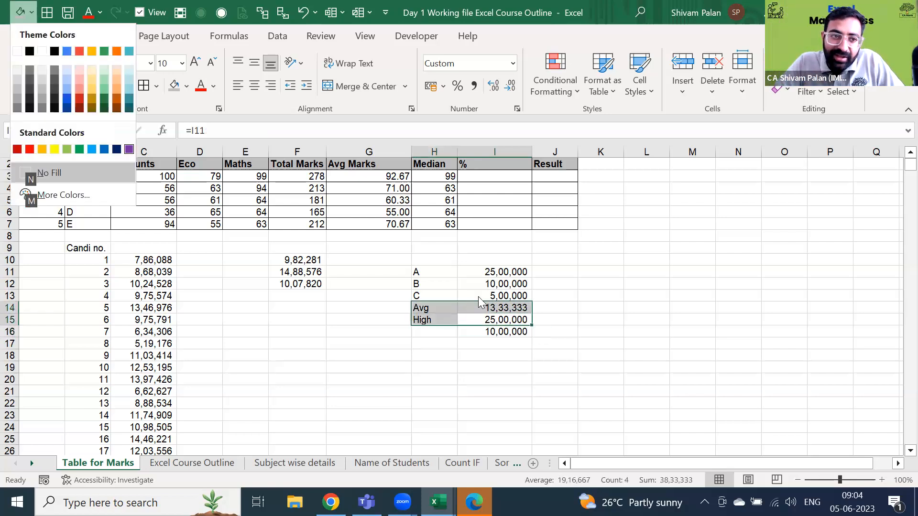
key(Up)
key(Up)
key(Up)
key(Up)
key(Up)
key(Up)
key(Left)
key(Down)
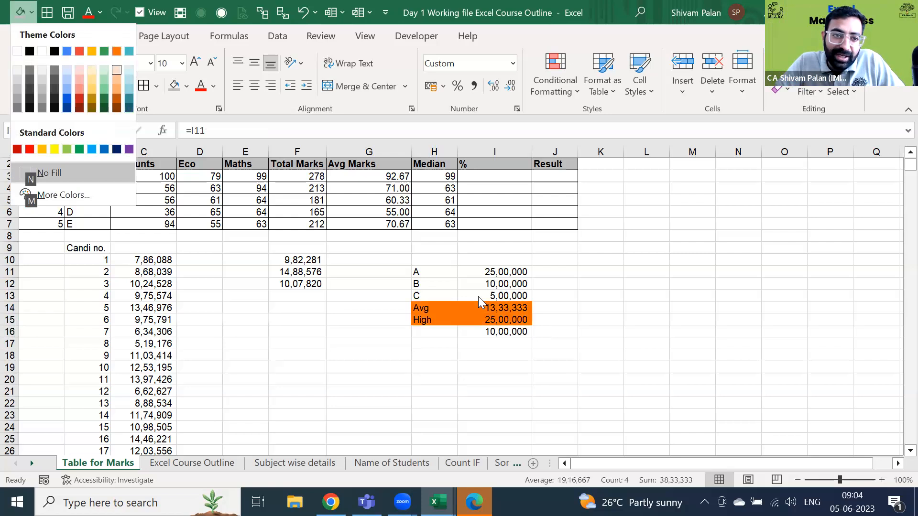
key(Return)
- Delete the entire scratch summary block H10:I16
key(Down)
key(Down)
key(Up)
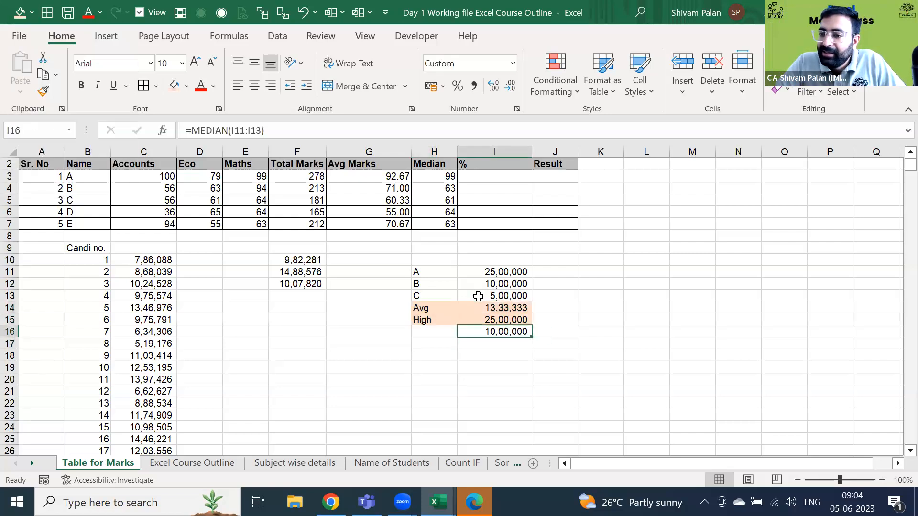
key(Right)
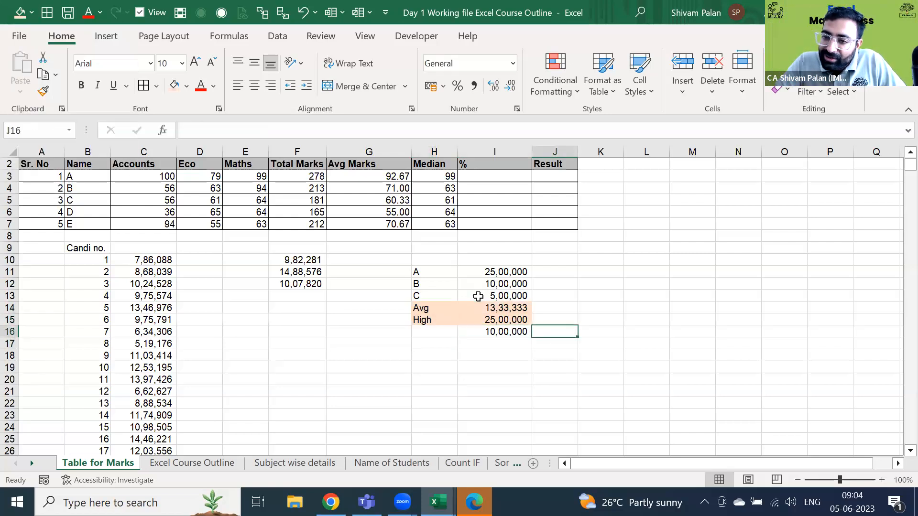
key(Left)
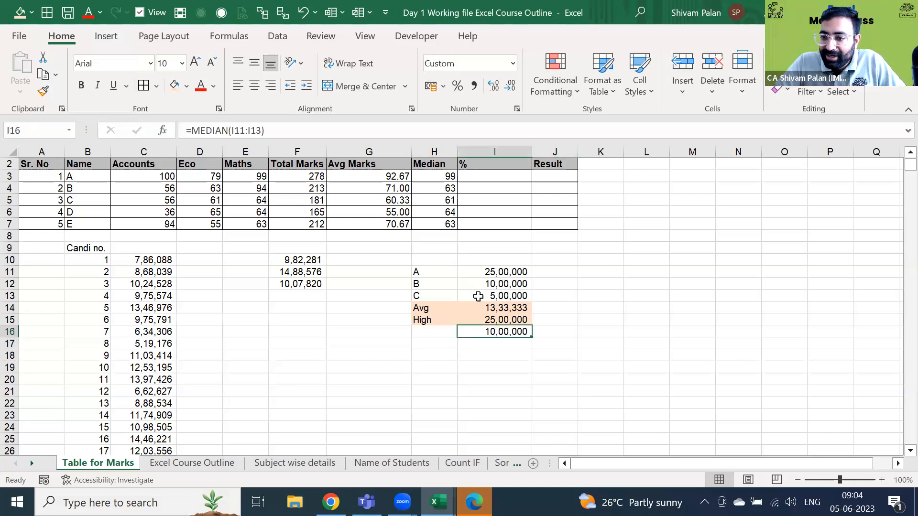
key(shift+Left)
key(shift+Up)
key(shift+Up)
key(shift+Up)
key(shift+Up)
key(shift+Up)
key(shift+Up)
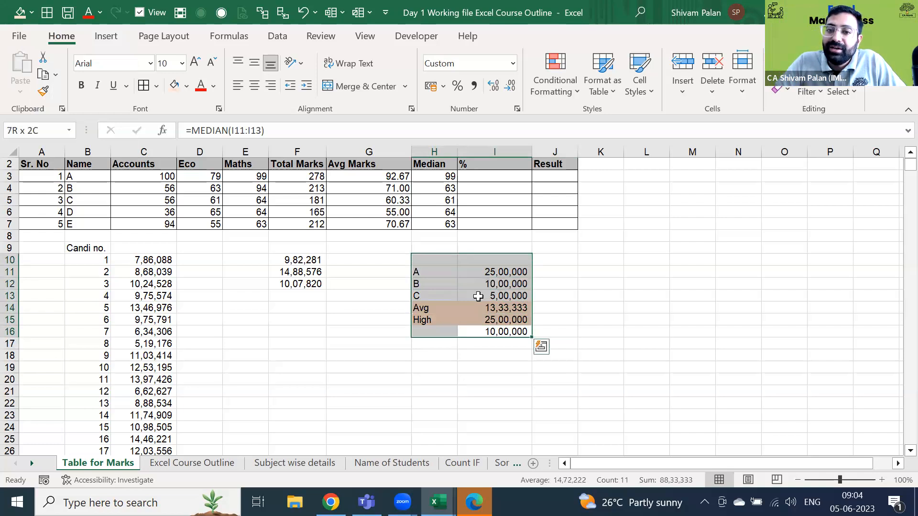
key(Delete)
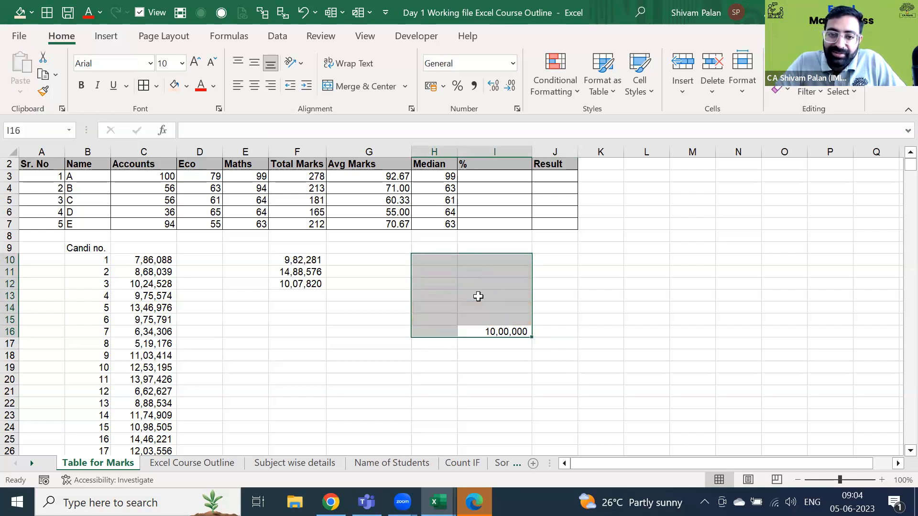
- Centre the % column header in I2
key(ctrl+Up)
key(Up)
key(Down)
key(Down)
key(Down)
key(Left)
key(Up)
key(Right)
key(Up)
key(alt+h)
key(a)
key(c)
key(Down)
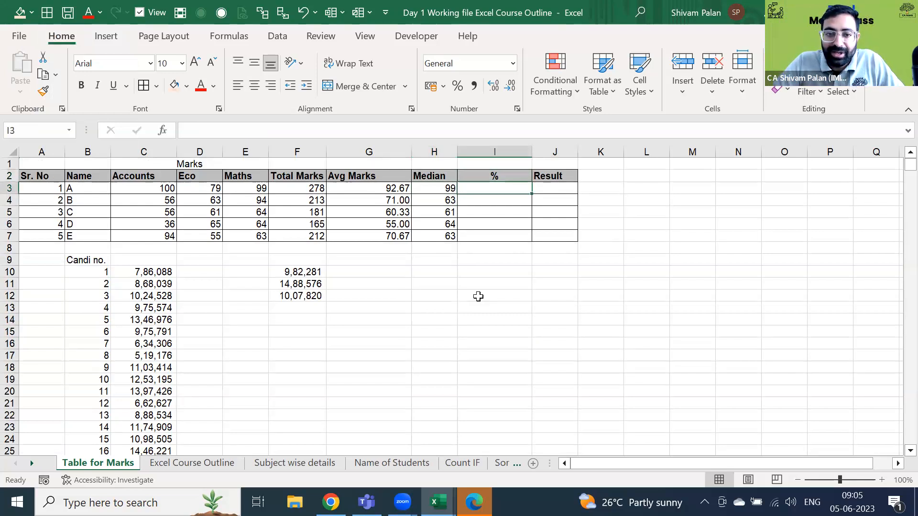
- Enter =F3/300 in I3 and format it as a percentage
text(=)
key(Left)
key(Left)
key(Left)
key(Left)
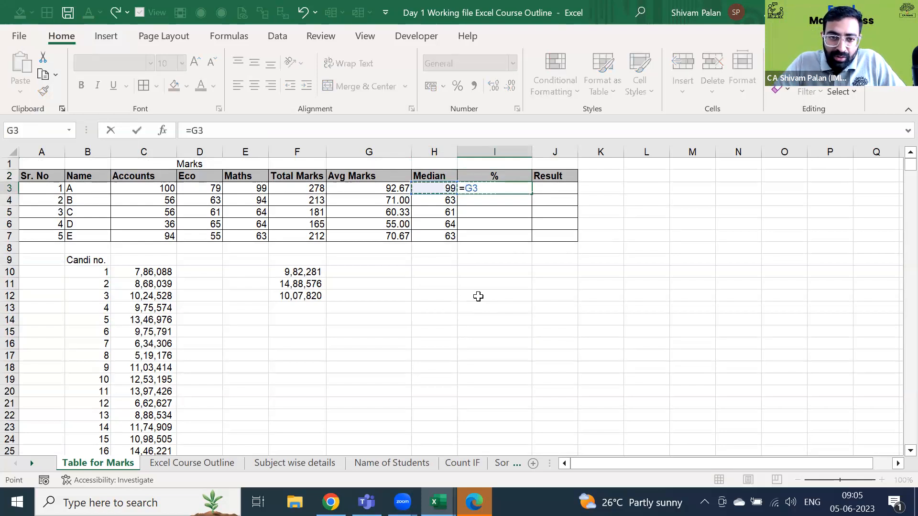
key(Right)
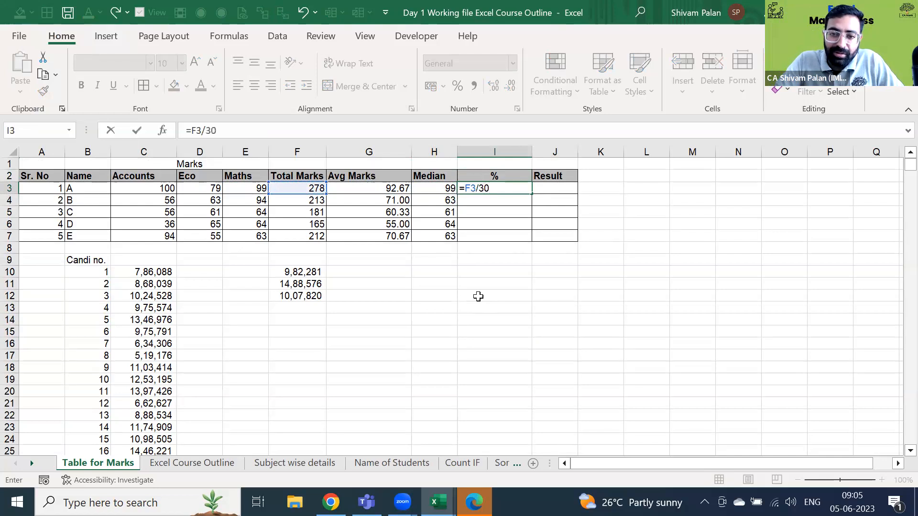
key(ctrl+Return)
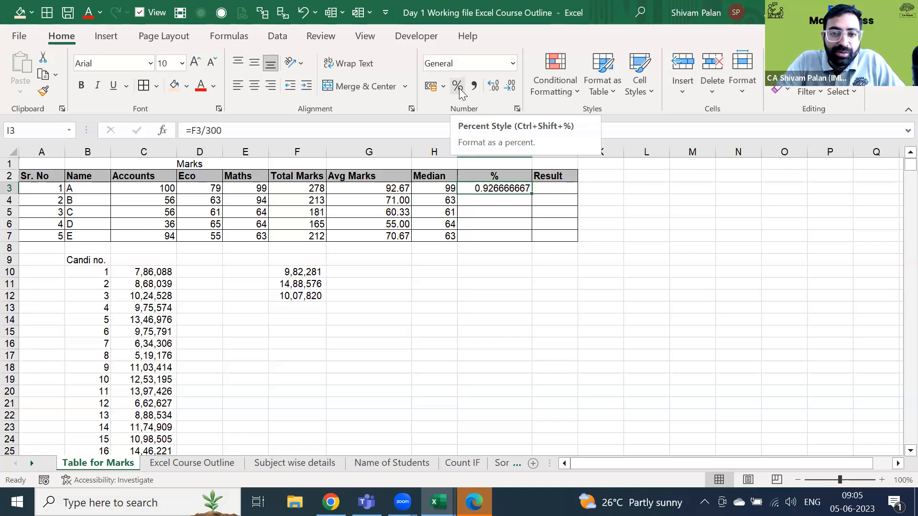
key(alt)
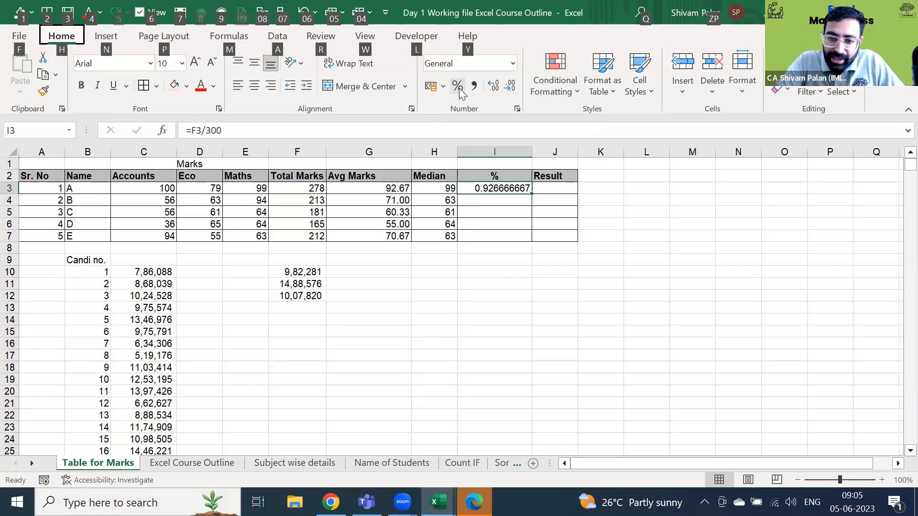
key(h)
key(p)
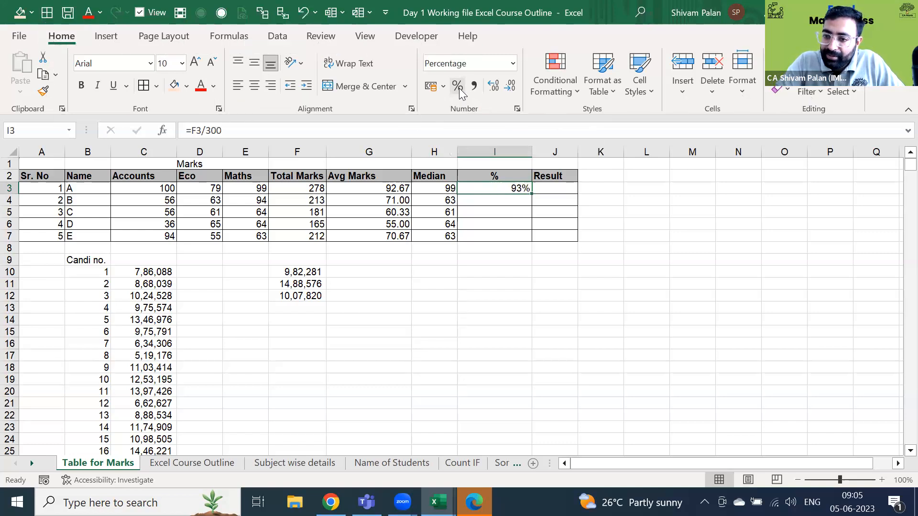
- Fill the percentage formula down I3:I7 and check each copied formula
key(shift+Down)
key(shift+Down)
key(shift+Down)
key(shift+Down)
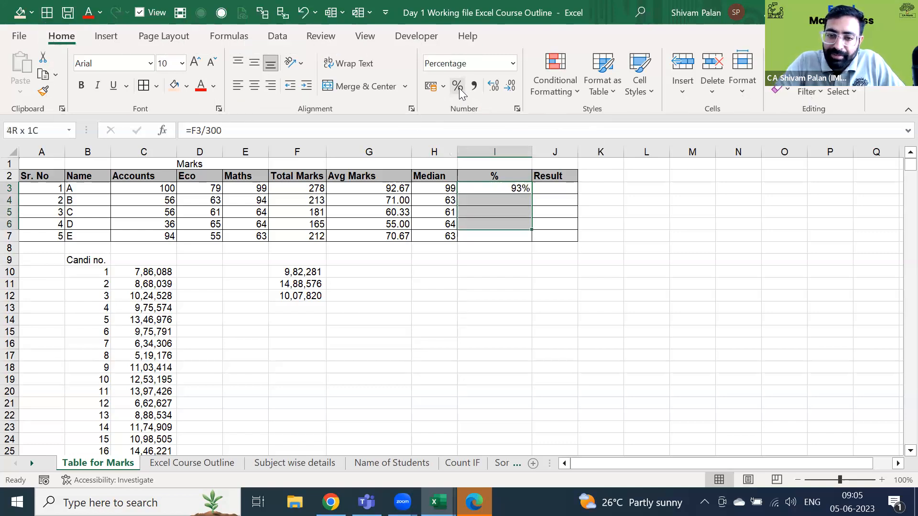
key(ctrl+d)
key(Down)
key(F2)
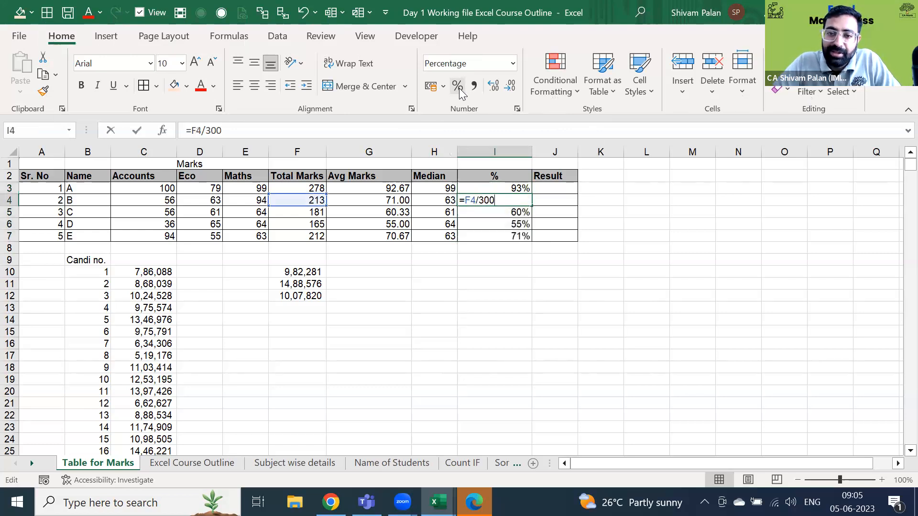
key(Return)
key(F2)
key(Escape)
key(Down)
key(F2)
key(Return)
key(F2)
key(Escape)
key(Up)
key(Up)
- Review the % column results: 93%, 71%, 60%, 55% and 71%
key(Up)
key(F2)
key(Escape)
key(Up)
key(Right)
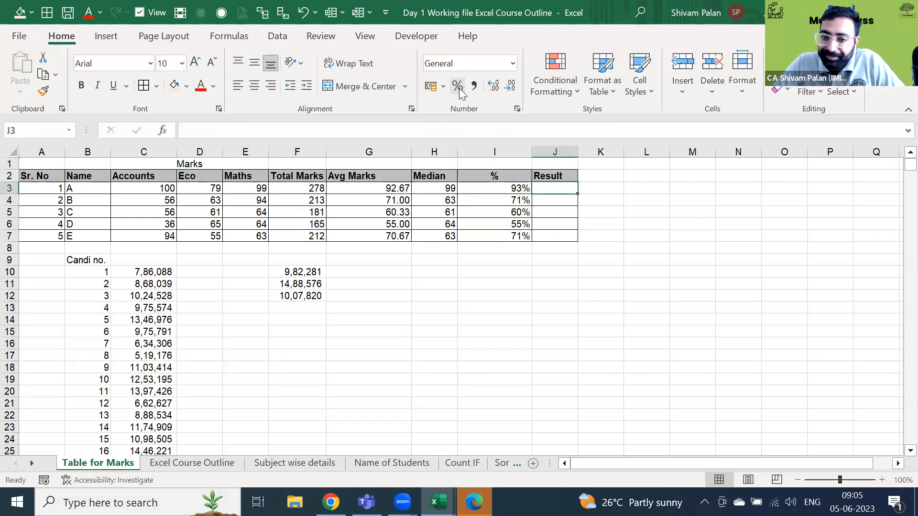
key(Left)
key(ctrl+shift+Down)
key(Left)
key(Right)
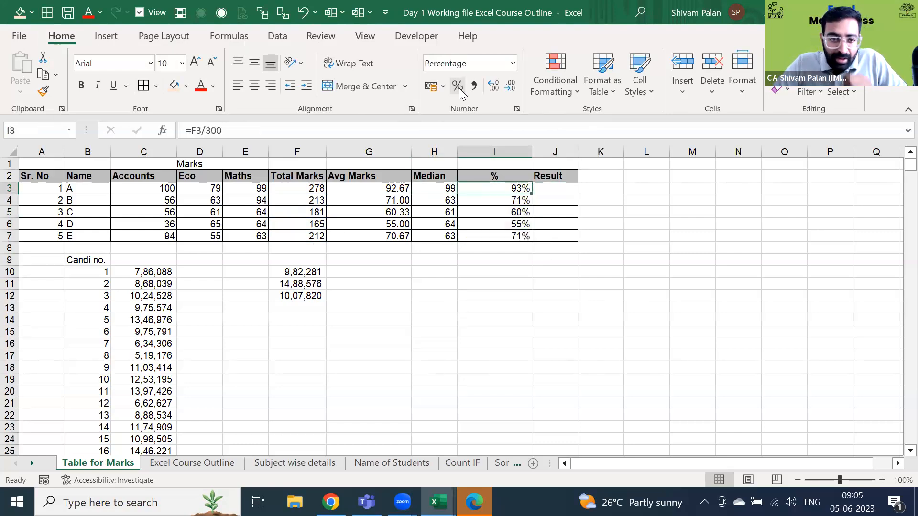
- Select the Accounts, Eco and Maths marks for all five students
key(Left)
key(Down)
key(Left)
key(Home)
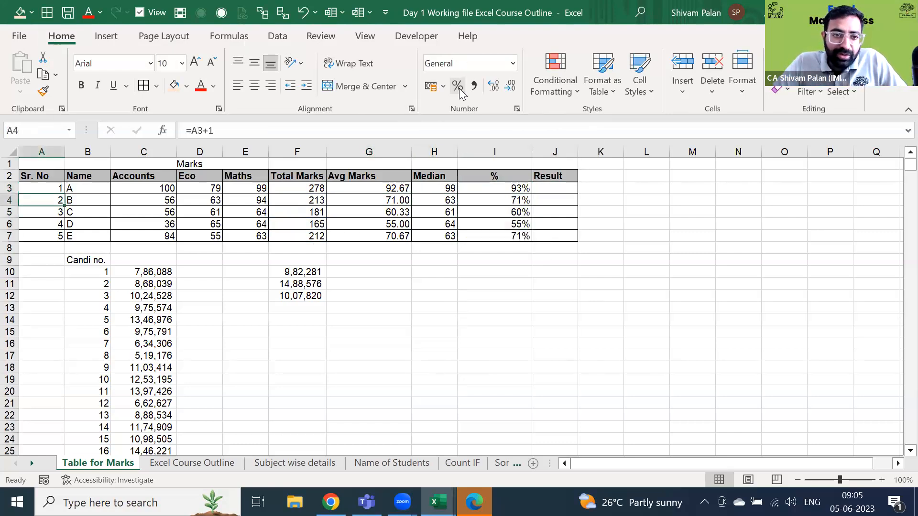
key(Right)
key(Right)
key(Up)
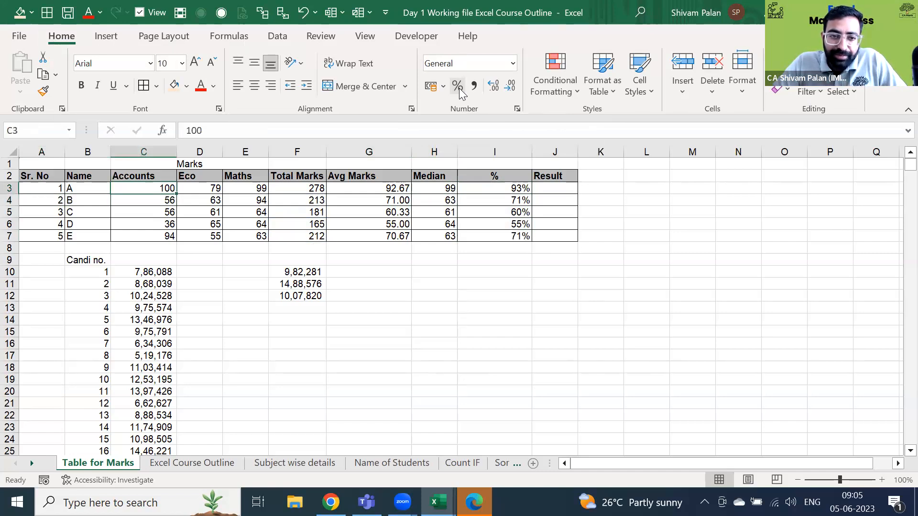
key(shift+Right)
key(shift+Right)
key(shift+Down)
key(shift+Down)
key(shift+Down)
key(shift+Down)
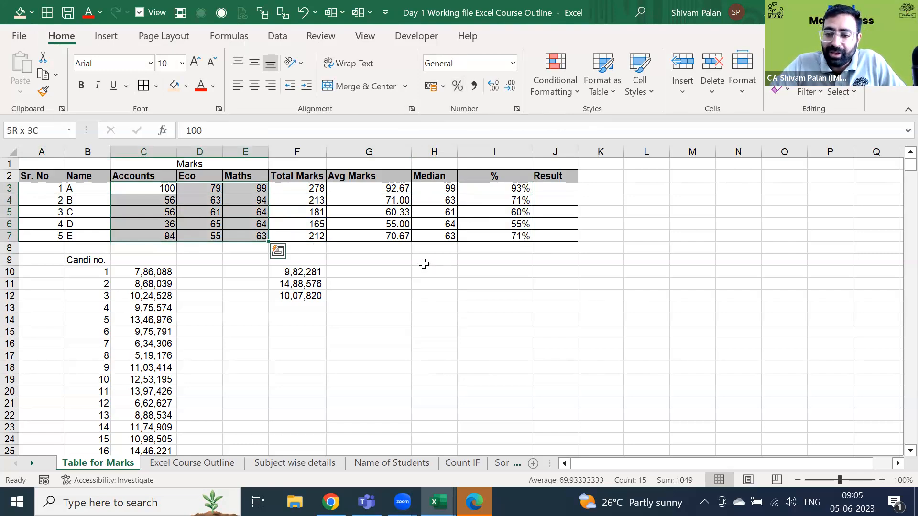
- Apply the 4 Ratings icon set to the Accounts, Eco and Maths marks
click(572, 96)
mouse_move(589, 123)
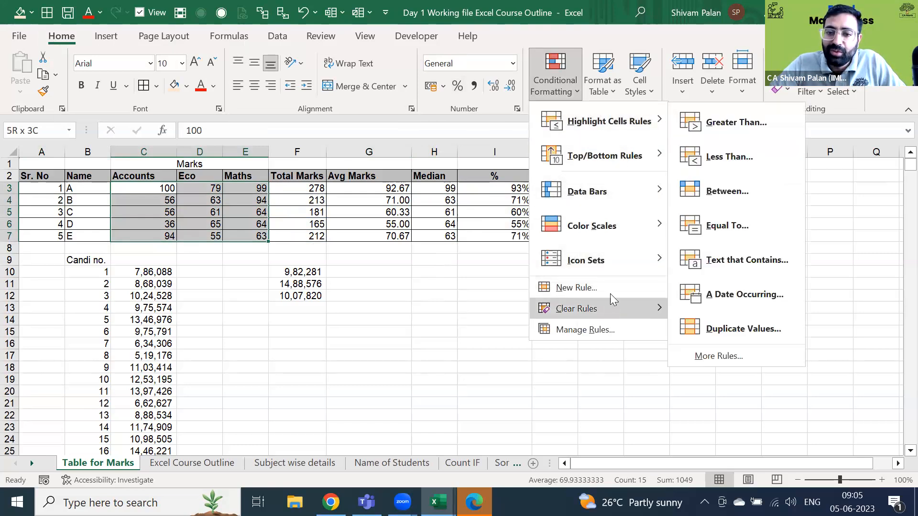
mouse_move(618, 205)
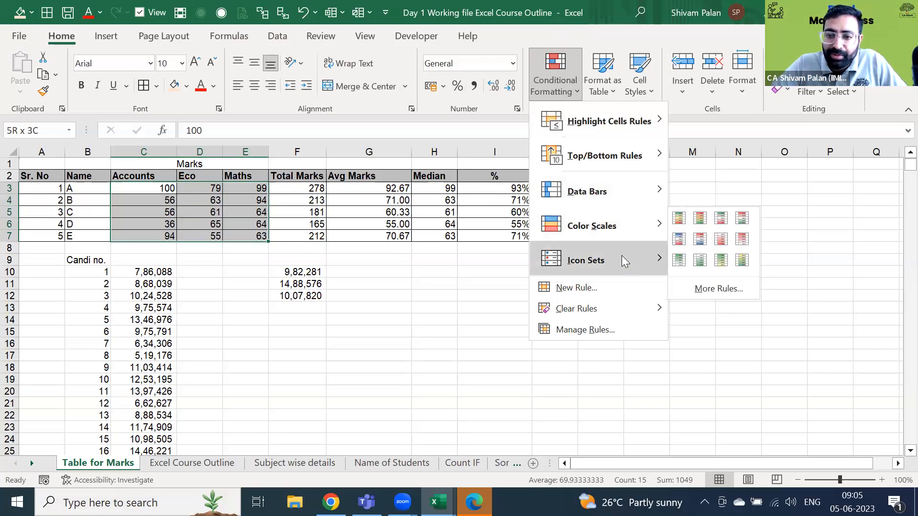
mouse_move(624, 258)
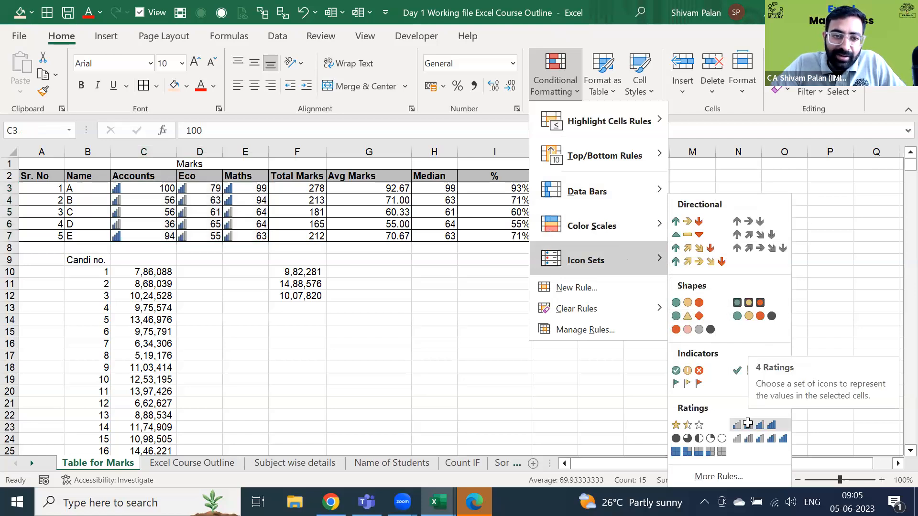
click(749, 427)
click(149, 188)
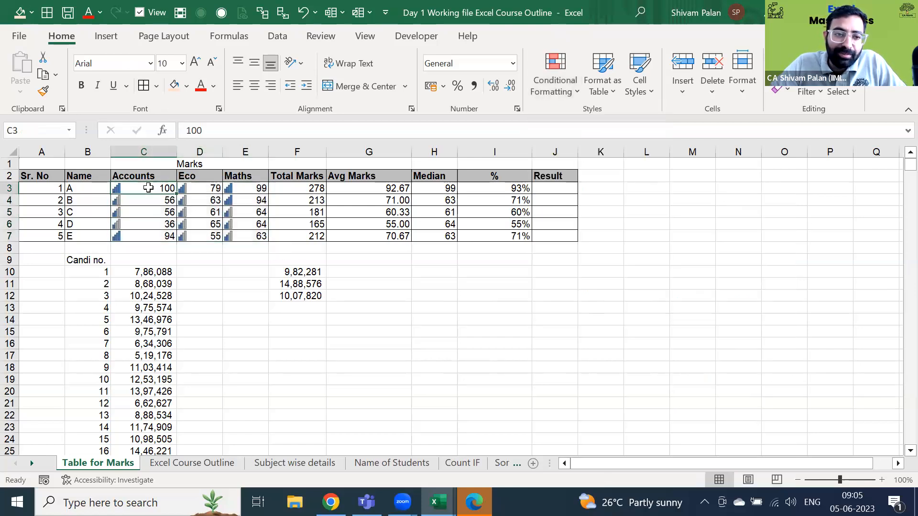
- Test the icons by setting student D's Accounts mark to 0, then undo back to 36
key(Down)
key(Down)
key(Down)
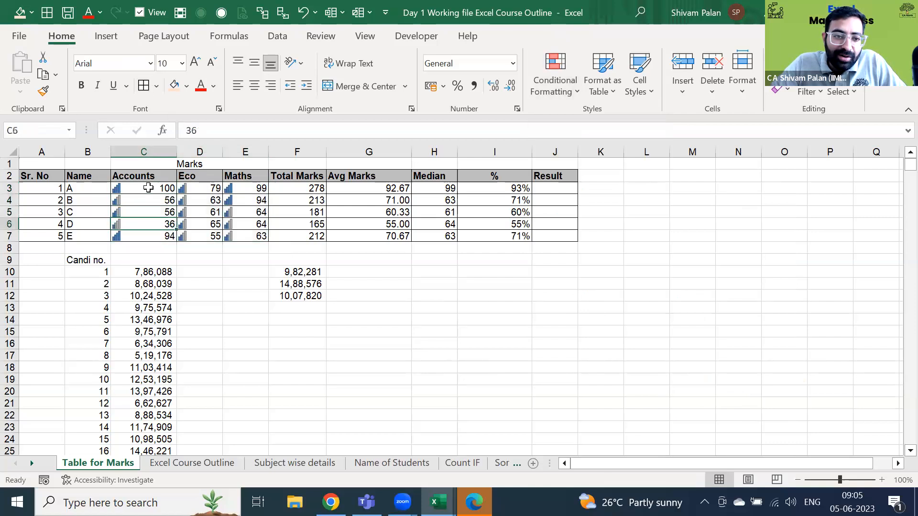
text(0)
key(Return)
key(Up)
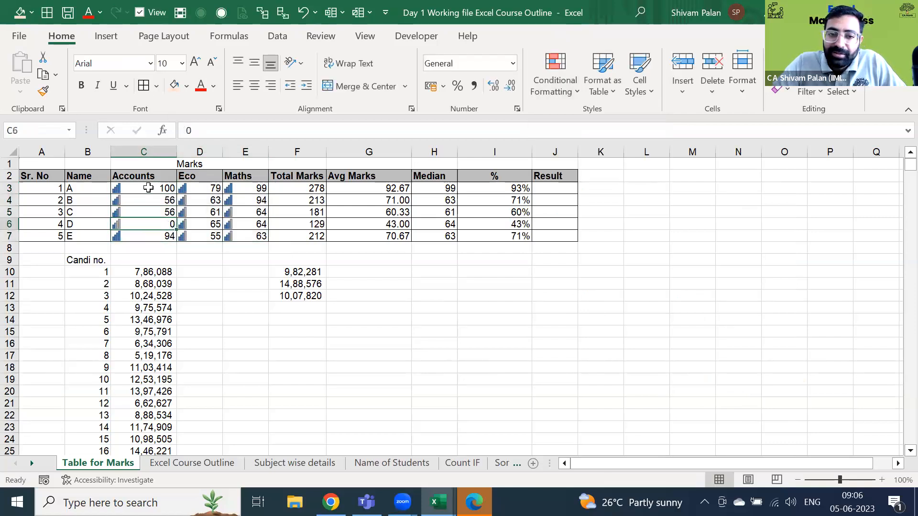
key(Up)
key(Up)
key(Up)
key(Up)
key(Down)
key(ctrl+shift+Right)
key(ctrl+shift+Down)
key(Left)
key(Right)
key(ctrl+z)
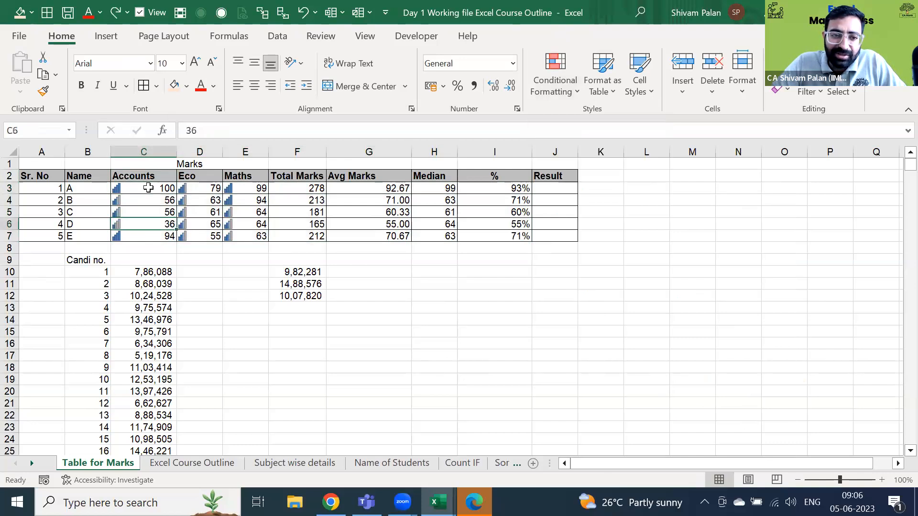
- Reselect the subject marks range C3:E7
key(Up)
key(Up)
key(Up)
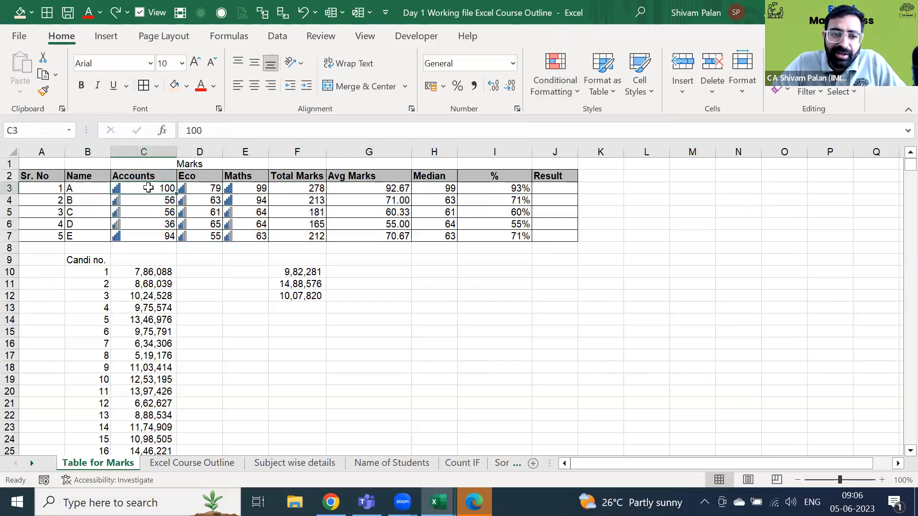
key(shift+Right)
key(shift+Down)
key(shift+Down)
key(shift+Down)
key(shift+Right)
key(shift+Down)
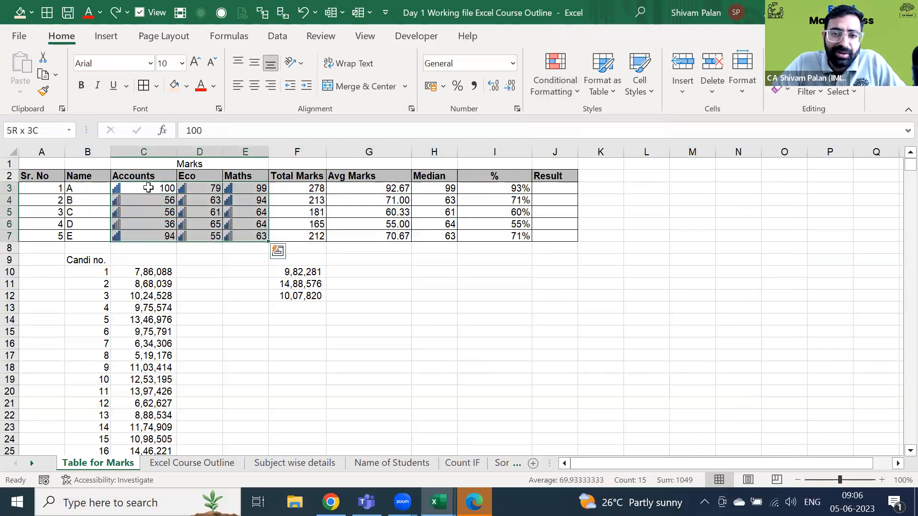
- Add light blue gradient data bars to the subject marks
click(554, 76)
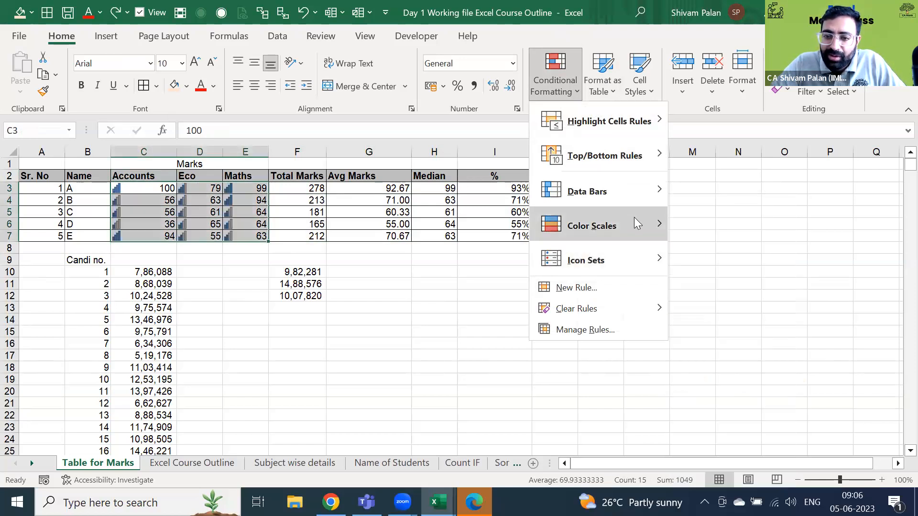
mouse_move(636, 223)
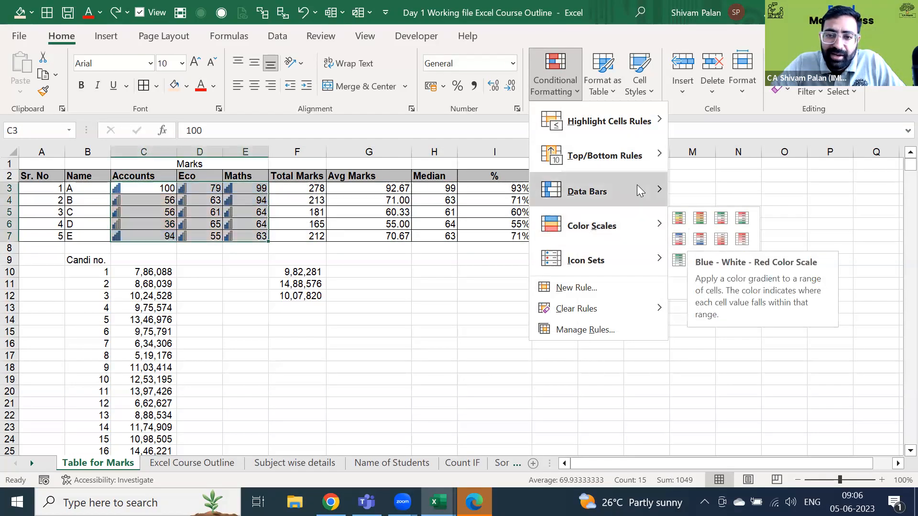
mouse_move(639, 191)
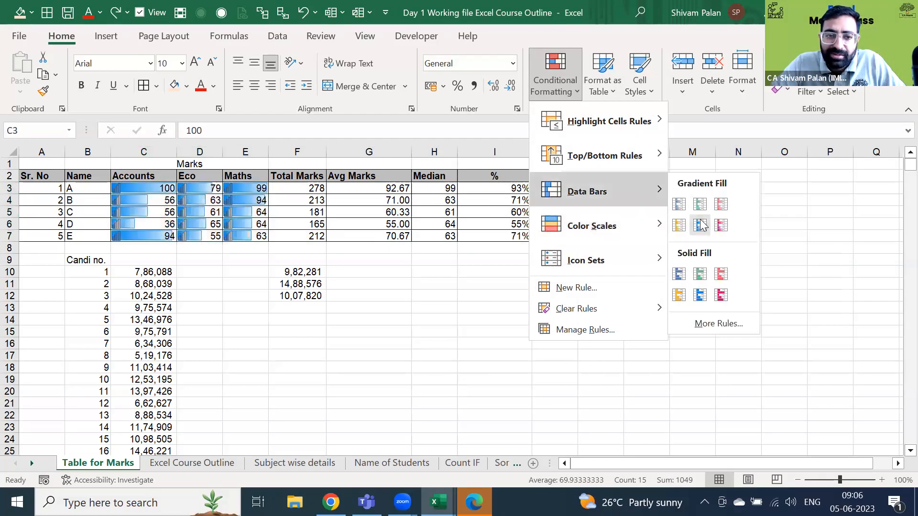
click(701, 225)
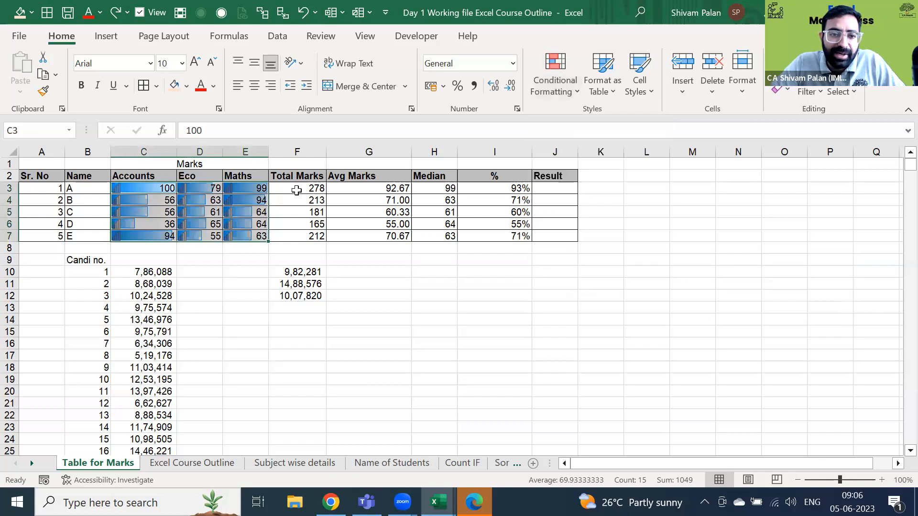
click(266, 191)
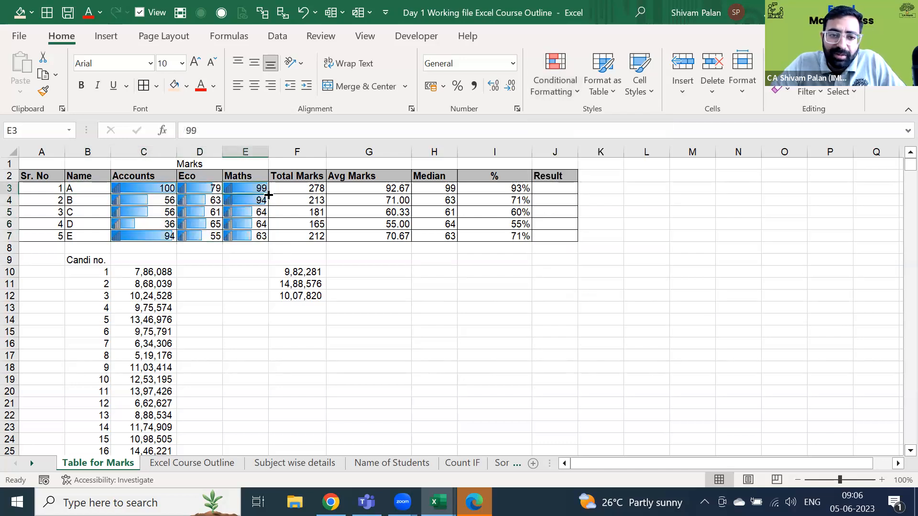
- Change student D's Maths mark to 0, dropping the Total to 101
key(Down)
key(Down)
key(Down)
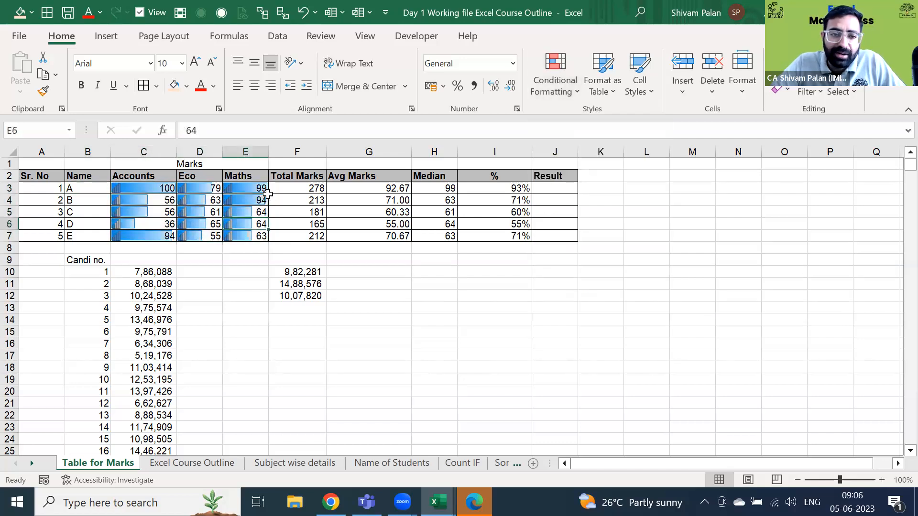
text(0)
key(Return)
key(Up)
- Reselect the three subject columns of marks for all five students
key(Left)
key(Up)
key(Left)
key(Up)
key(Up)
key(ctrl+shift+Right)
key(ctrl+shift+Down)
key(shift+Left)
key(shift+Left)
key(shift+Left)
key(shift+Left)
key(shift+Left)
key(shift+Right)
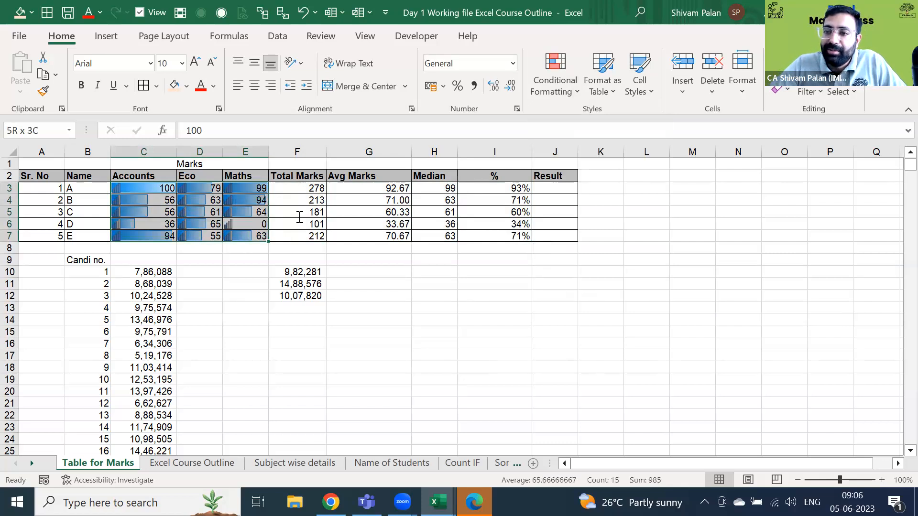
click(630, 128)
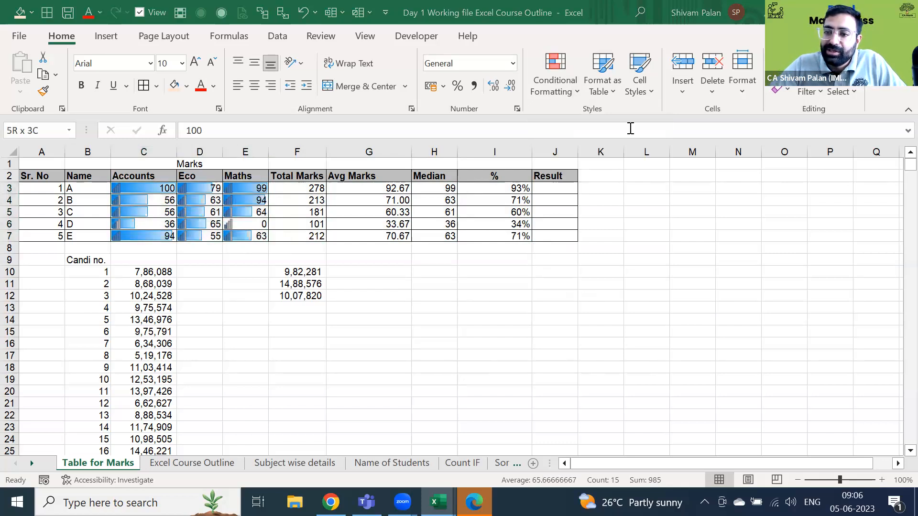
click(239, 200)
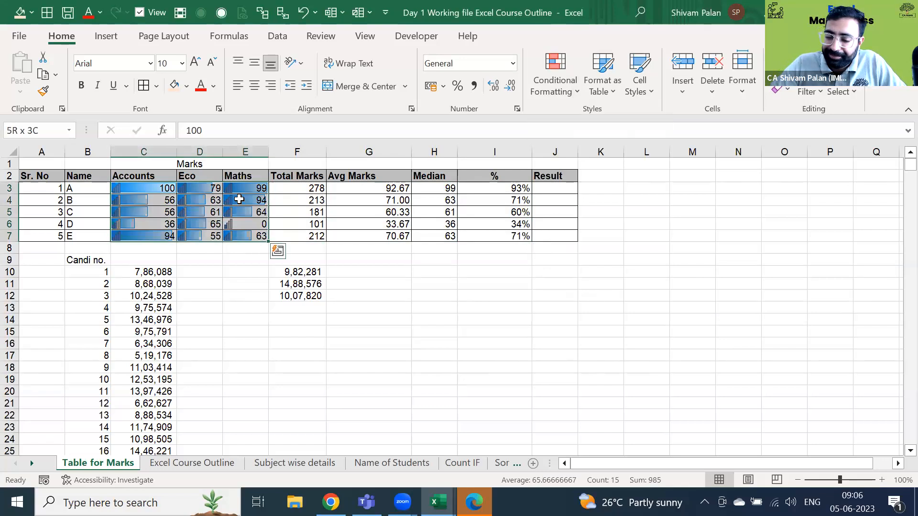
- Clear the conditional formatting rules from the selected Accounts, Eco and Maths marks
click(537, 95)
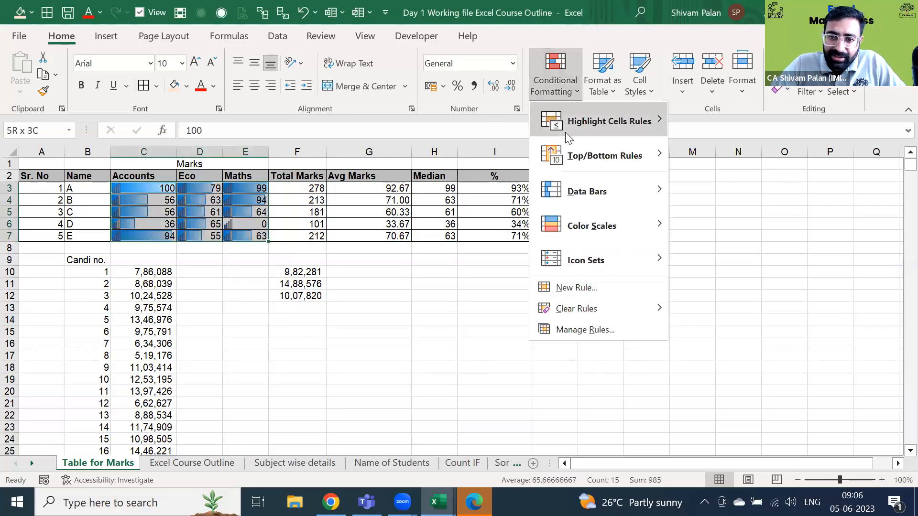
mouse_move(581, 314)
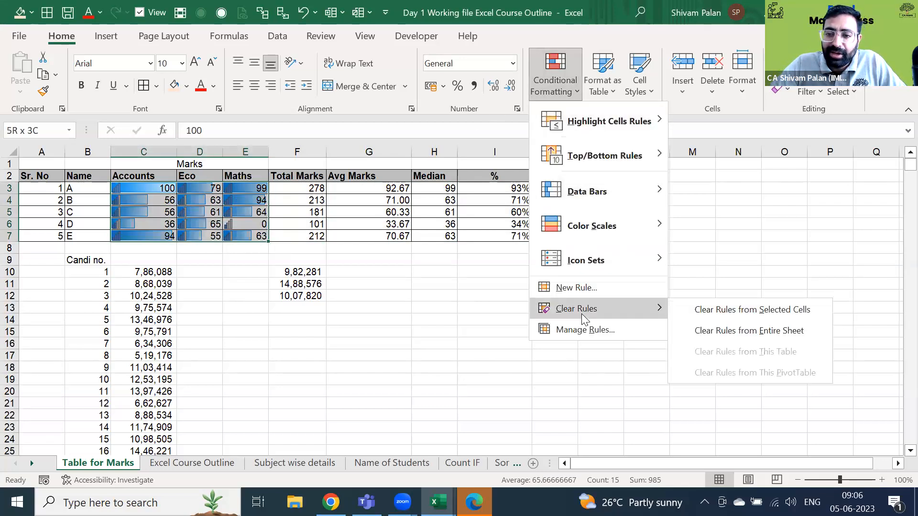
click(720, 311)
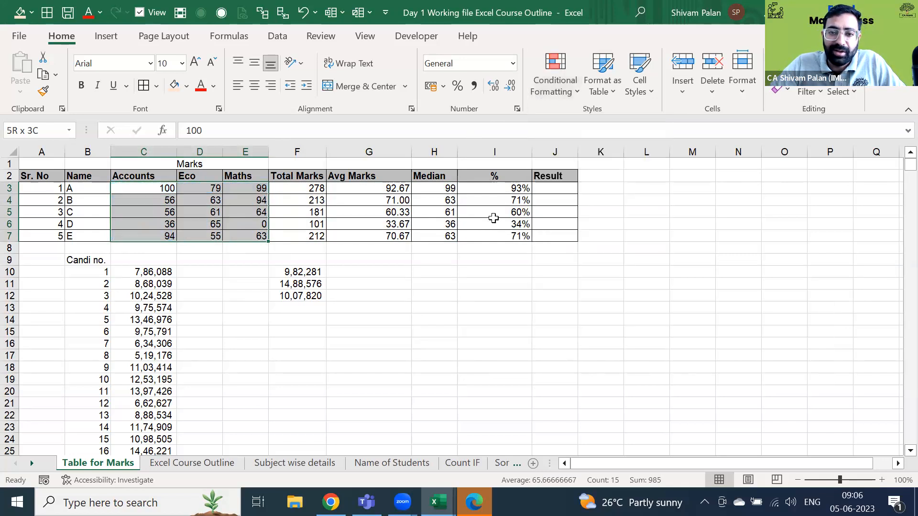
click(493, 220)
- Select the marks block C3:I7, then move to the empty Result cell J3
key(Up)
key(Up)
key(Up)
key(Up)
key(Down)
key(Right)
key(Left)
key(Left)
key(Left)
key(Left)
key(Left)
key(Left)
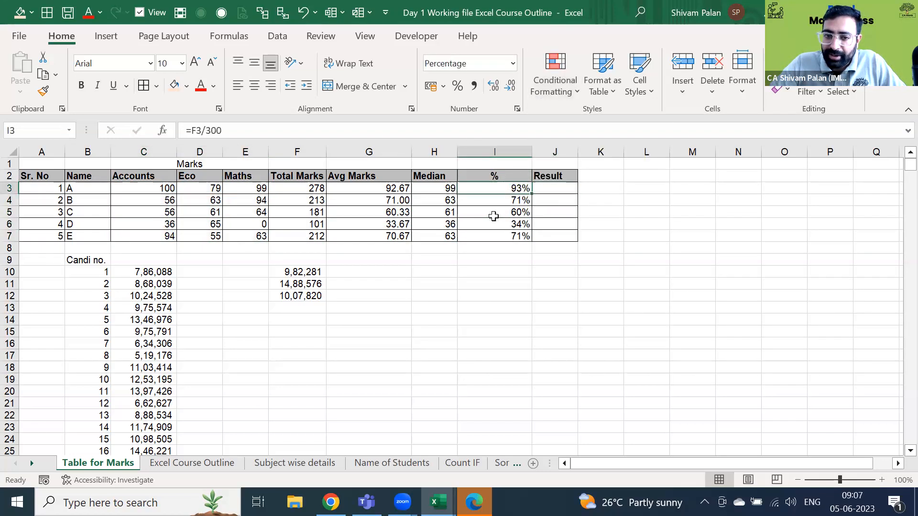
key(Left)
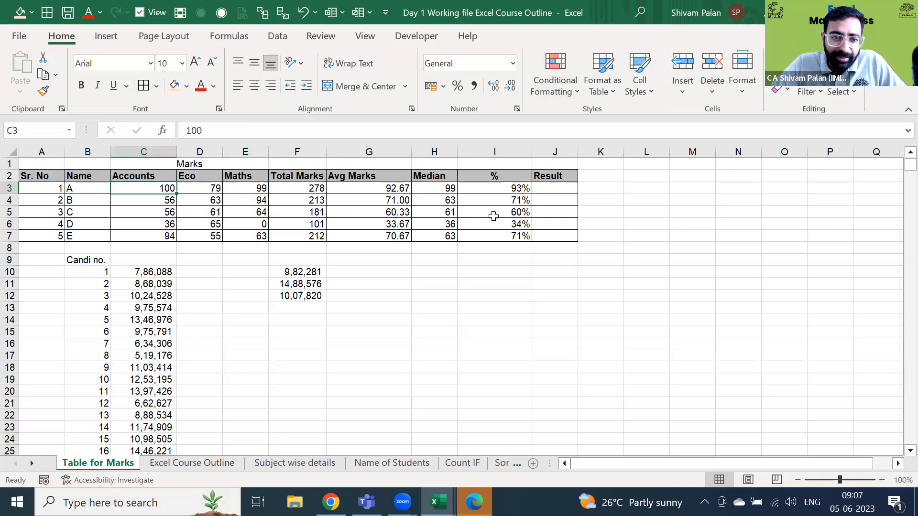
key(ctrl+shift+Right)
key(ctrl+shift+Down)
key(Right)
key(Right)
key(Right)
key(Right)
key(Right)
key(Right)
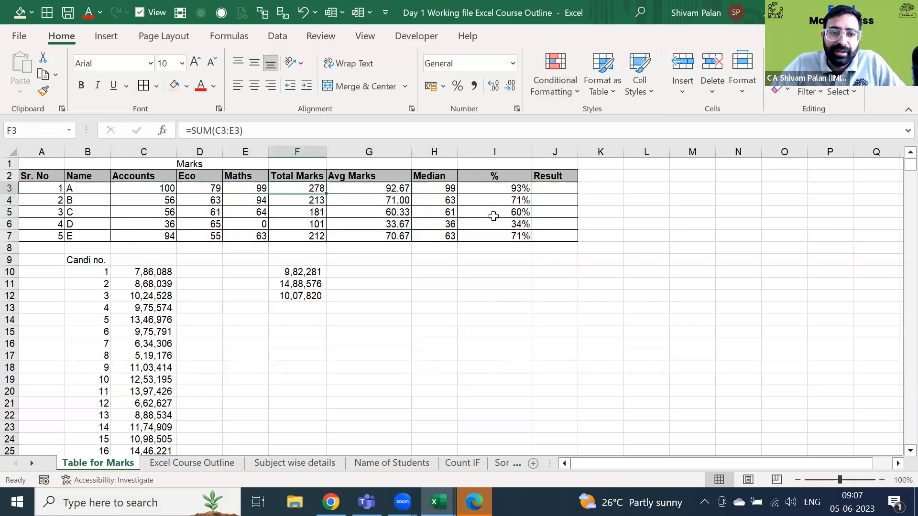
key(Right)
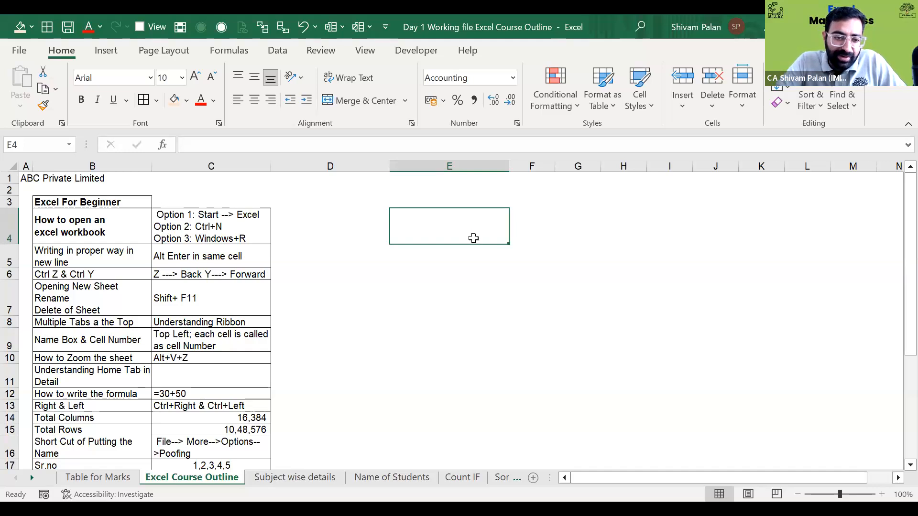
key(shift+F11)
key(shift+F11)
key(shift+F11)
key(Down)
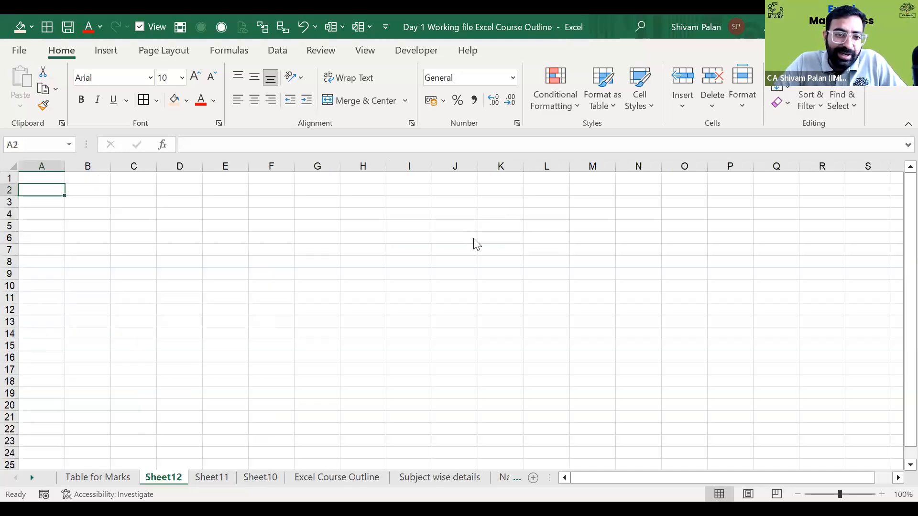
key(alt+e)
key(l)
key(alt+e)
key(l)
key(alt+e)
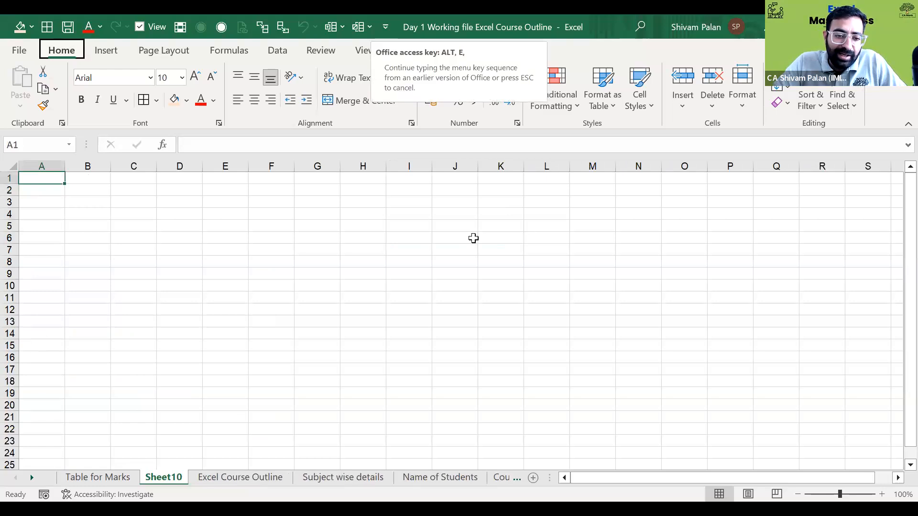
key(l)
key(Down)
key(Left)
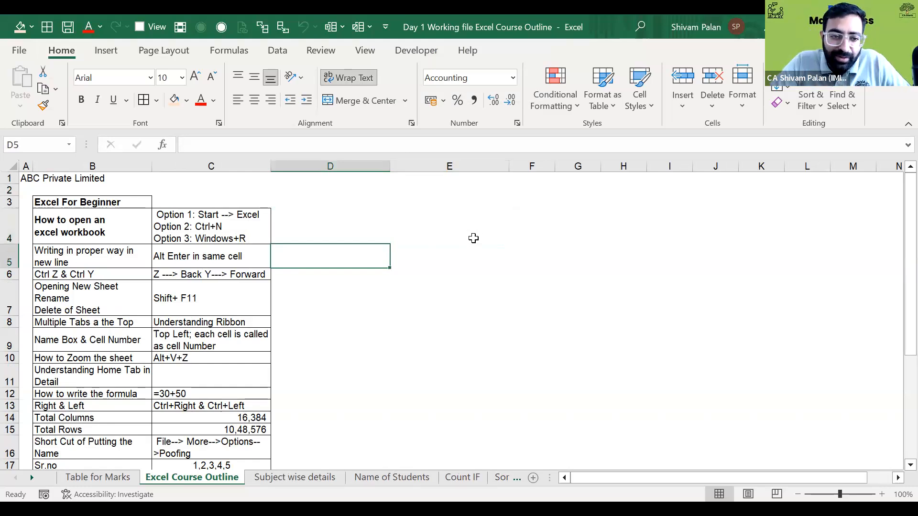
key(Down)
key(Right)
key(Down)
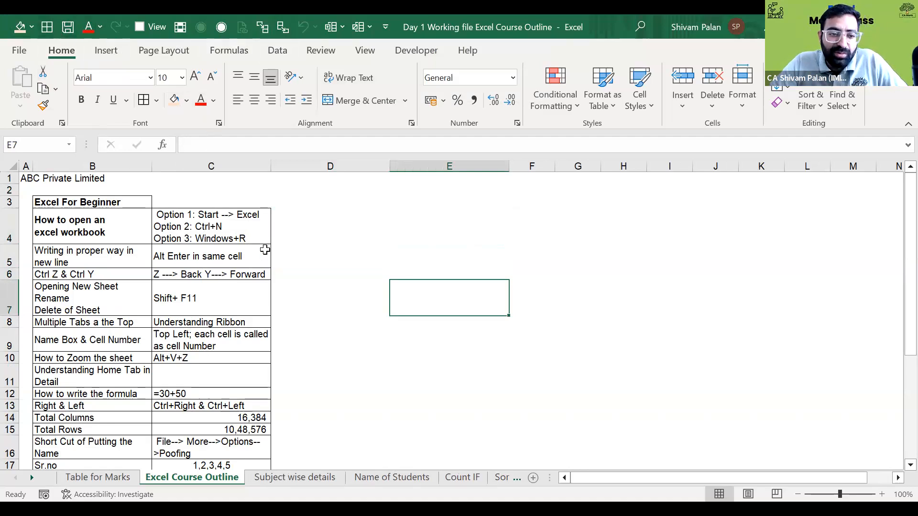
key(ctrl+Home)
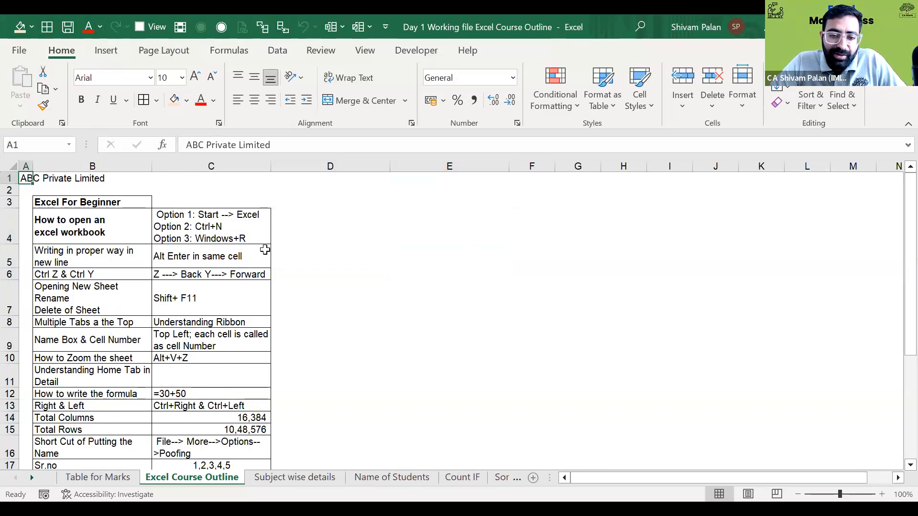
key(ctrl+Right)
key(ctrl+Left)
key(Down)
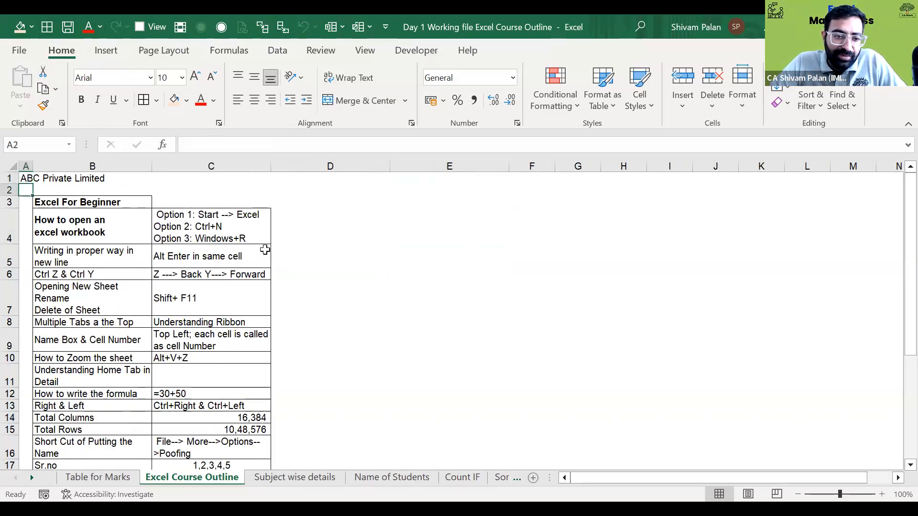
click(21, 56)
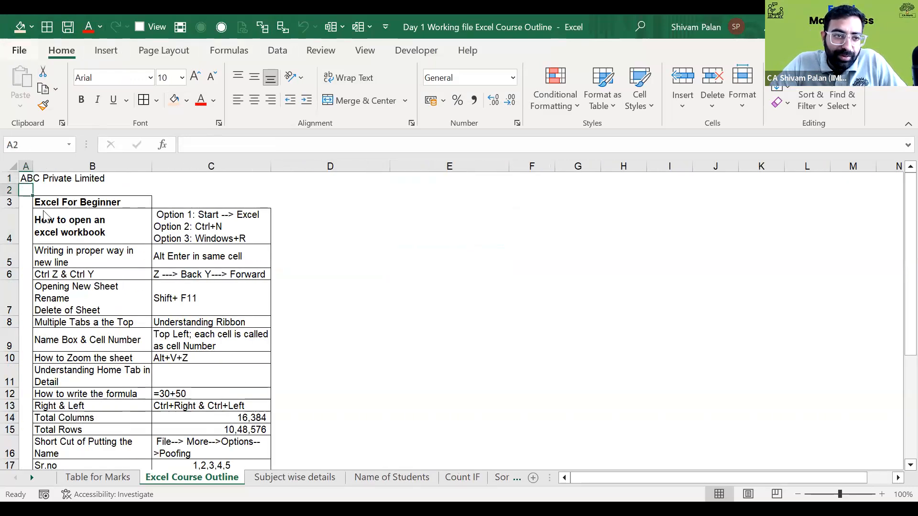
click(46, 450)
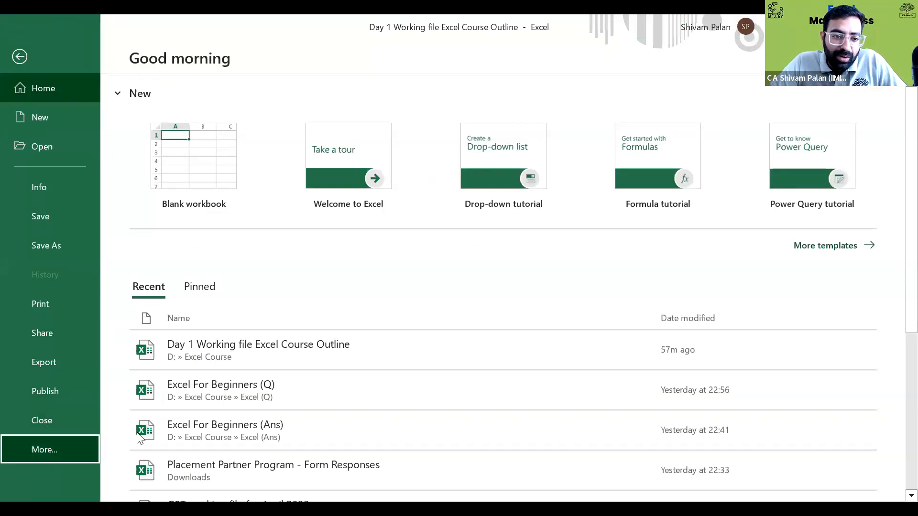
click(138, 445)
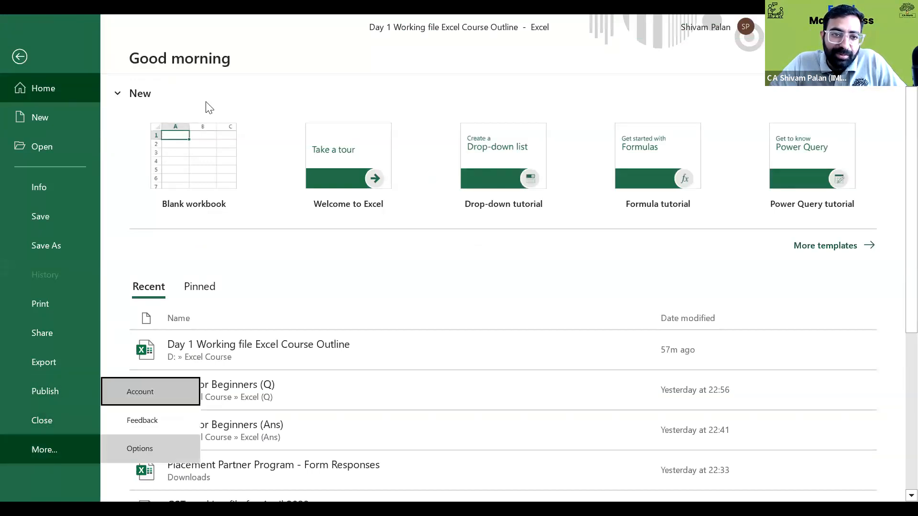
click(189, 110)
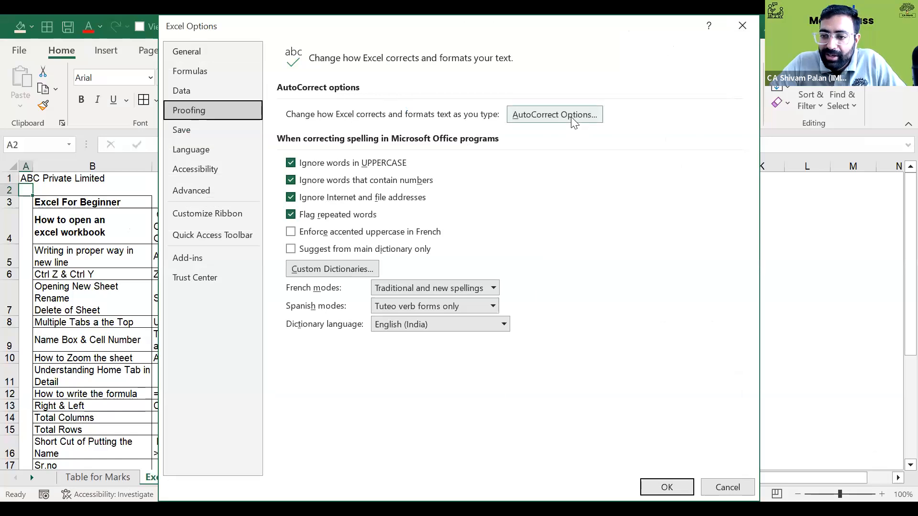
key(Escape)
click(304, 322)
key(Left)
key(Down)
key(Right)
key(Up)
key(Up)
key(Up)
key(Up)
key(Right)
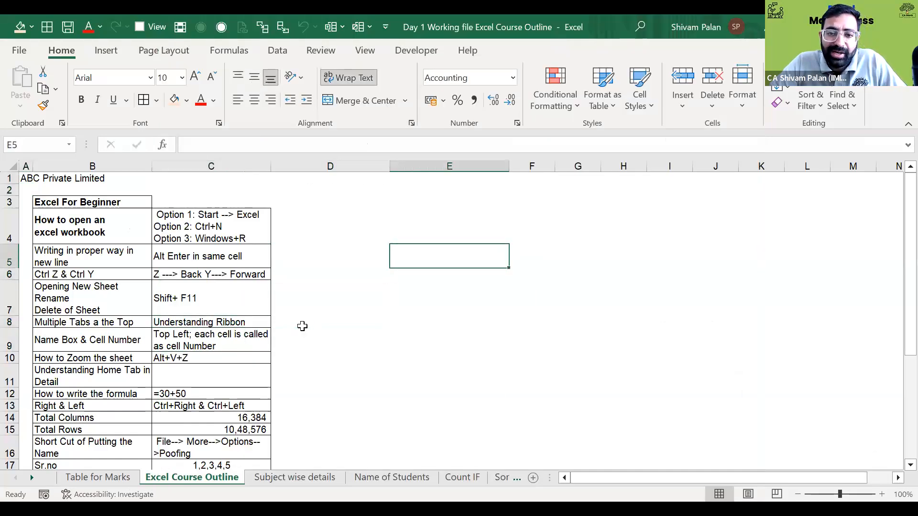
text(=)
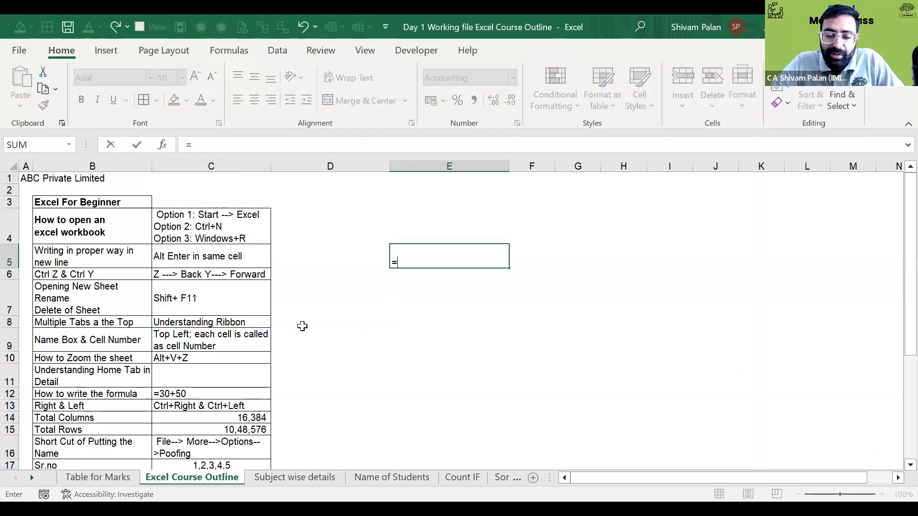
text(23+22)
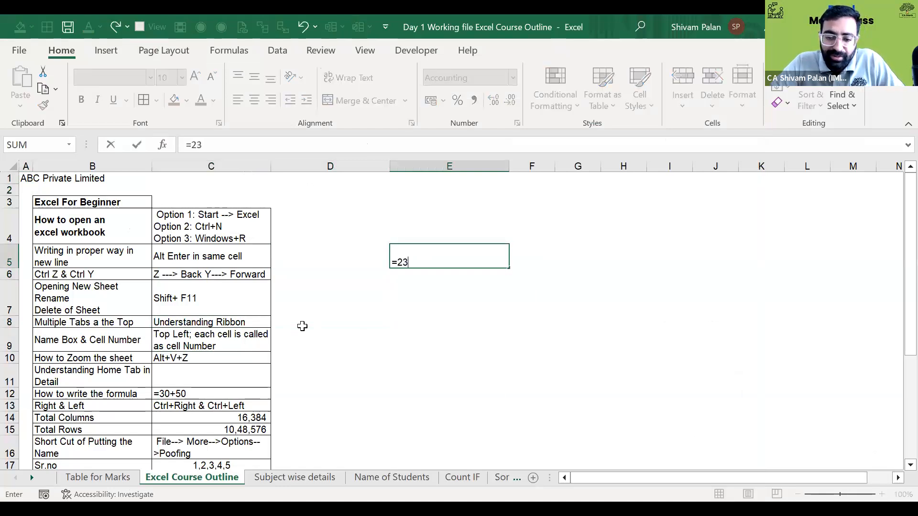
key(Return)
key(Up)
key(Delete)
key(Left)
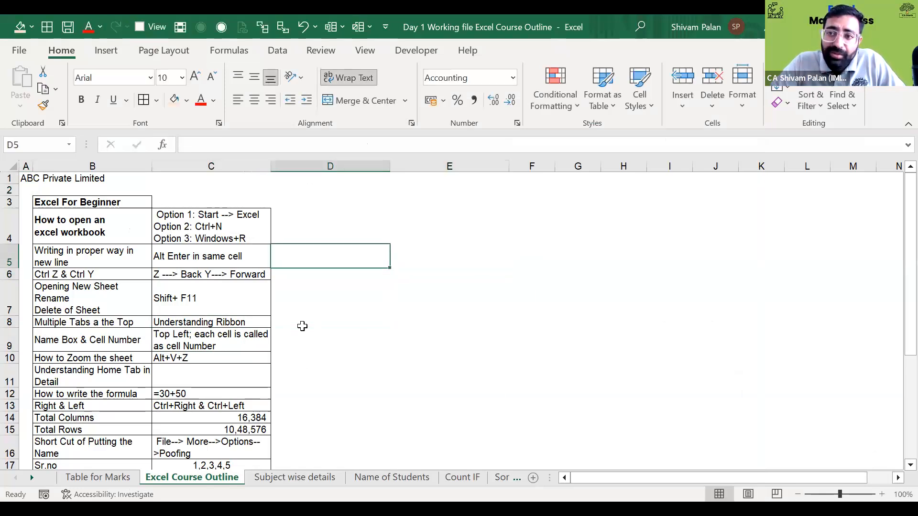
key(Down)
key(Down)
key(Right)
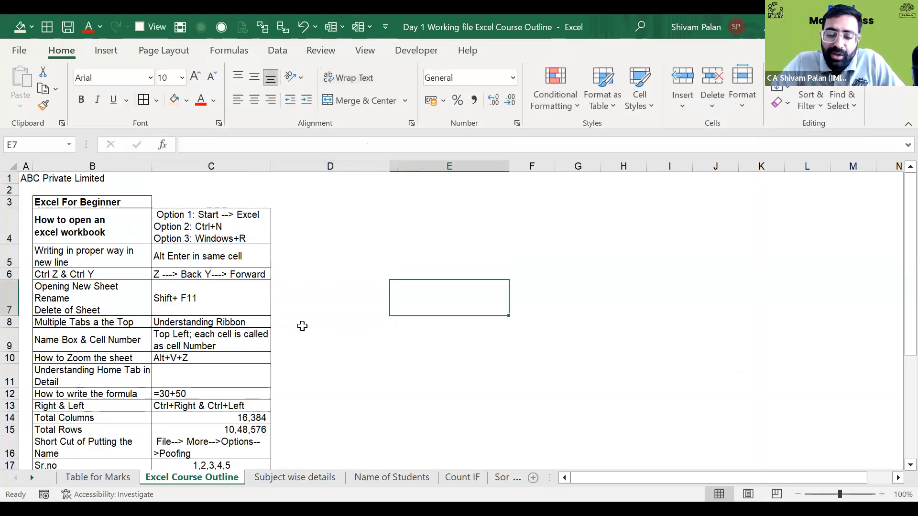
text(=)
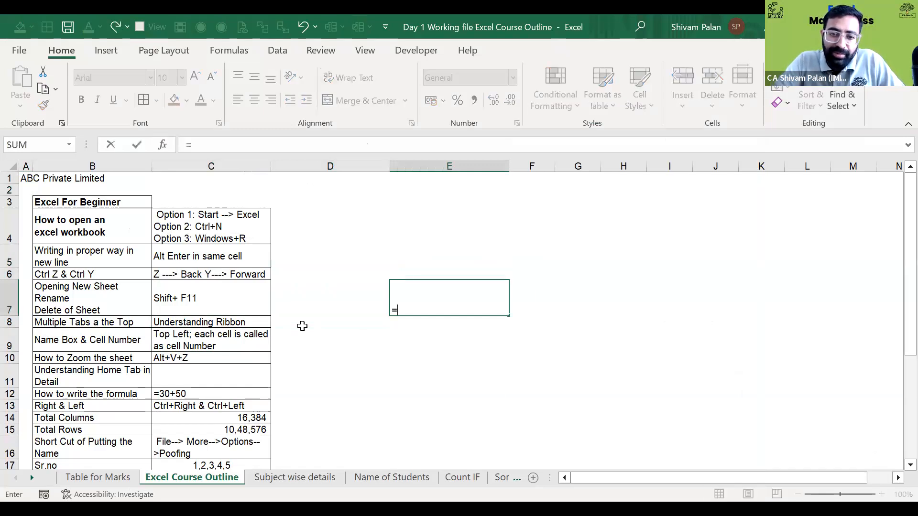
key(BackSpace)
text(Shivam)
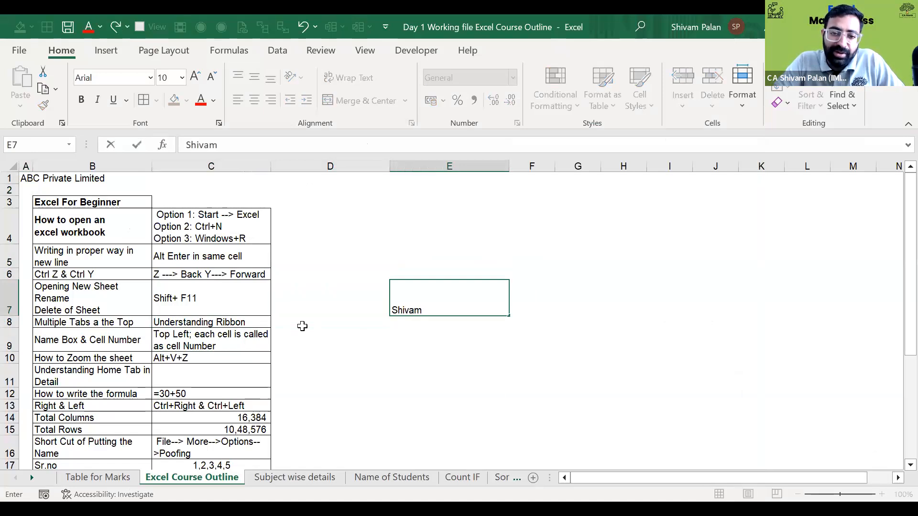
key(alt+Return)
text(Mukesh)
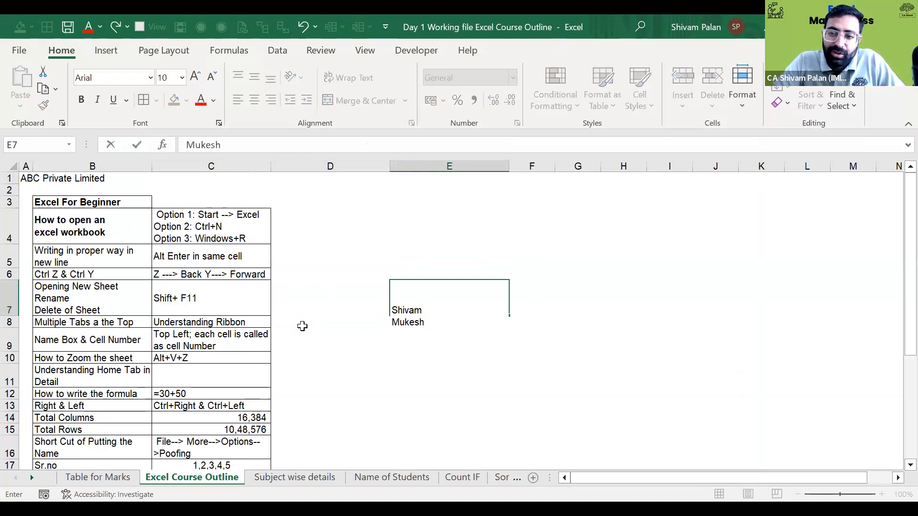
key(Return)
key(shift+Up)
key(shift+Up)
key(shift+Up)
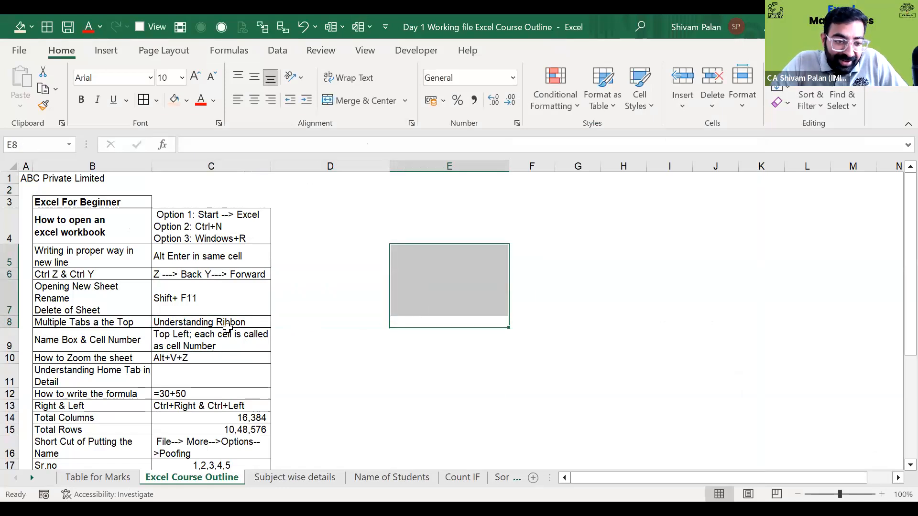
click(239, 357)
key(Down)
key(Down)
key(Down)
key(Down)
key(Down)
key(Down)
key(Down)
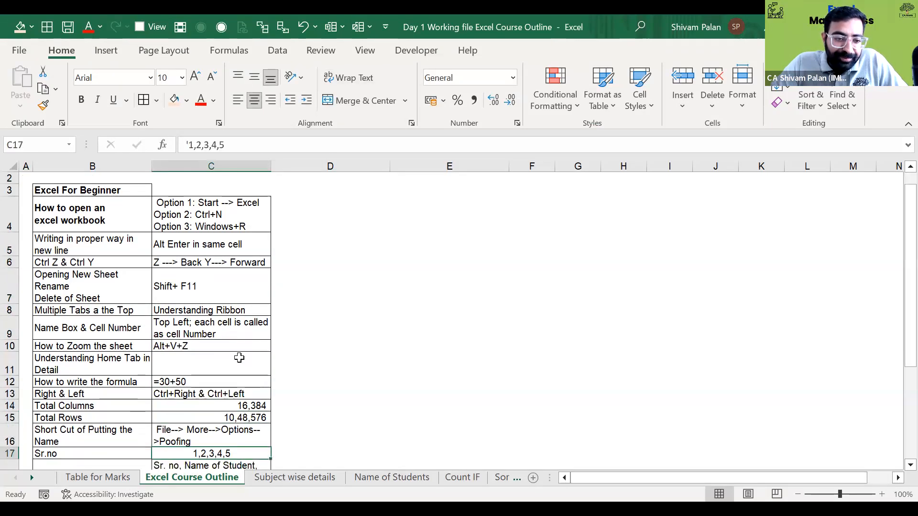
- Enter 1 in E13 and =E13+1 below it to show an incrementing number
key(Right)
key(Right)
key(Up)
key(Up)
key(Up)
text(=1)
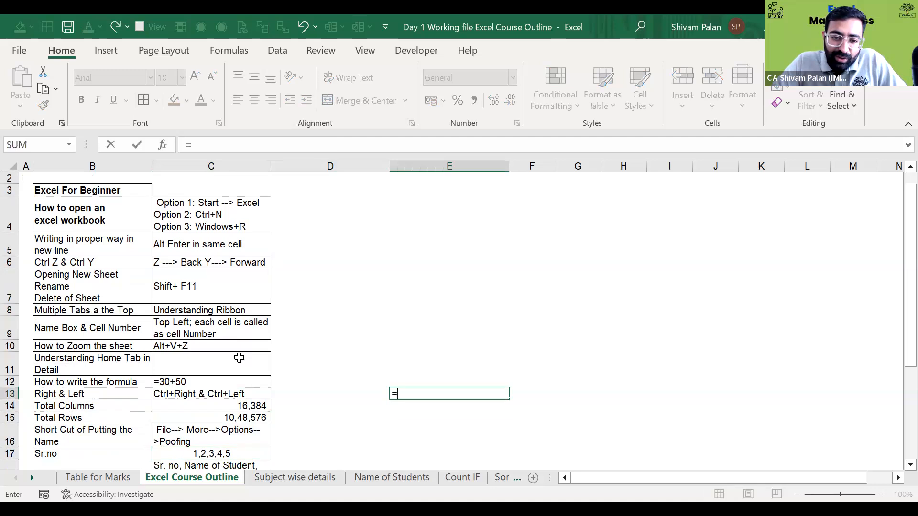
key(Return)
text(=)
key(Up)
text(+`)
key(BackSpace)
text(1)
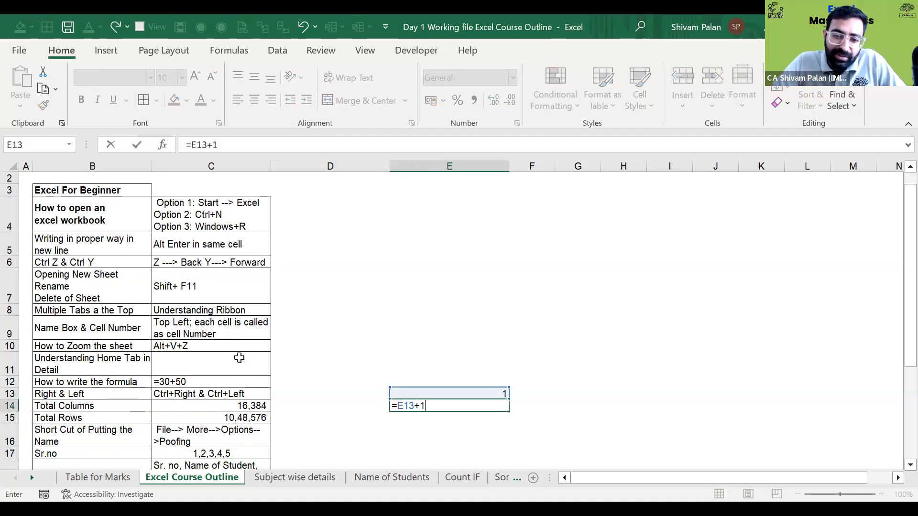
key(ctrl+Return)
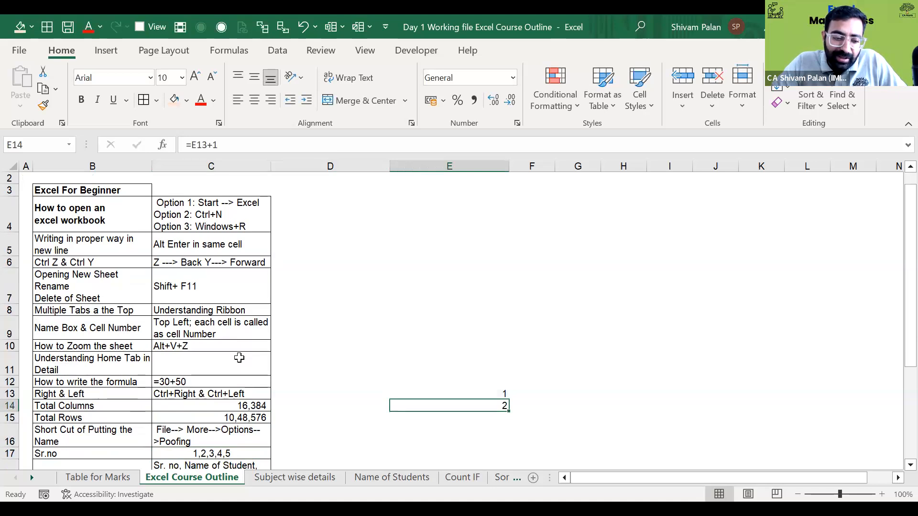
- Toggle formula view, clear the two numbered cells, and switch to the Table for Marks sheet
key(ctrl+grave)
key(ctrl+grave)
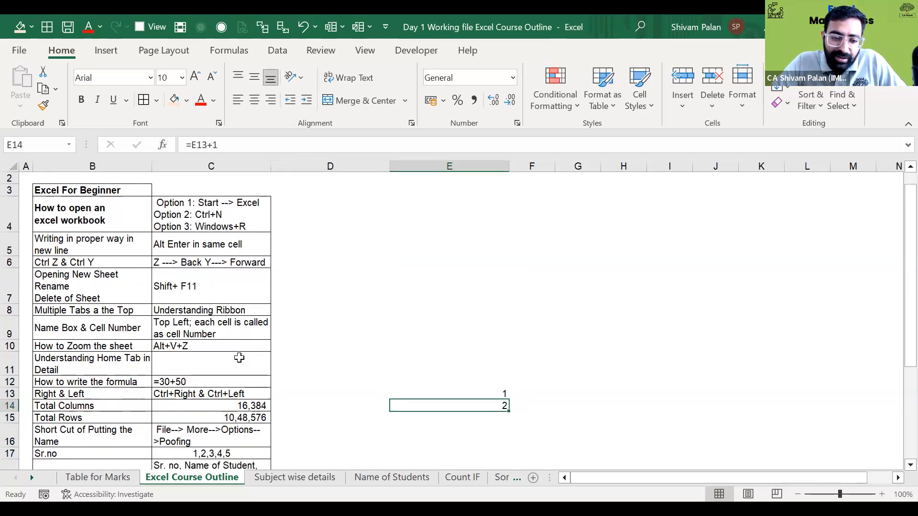
key(shift+Up)
key(Delete)
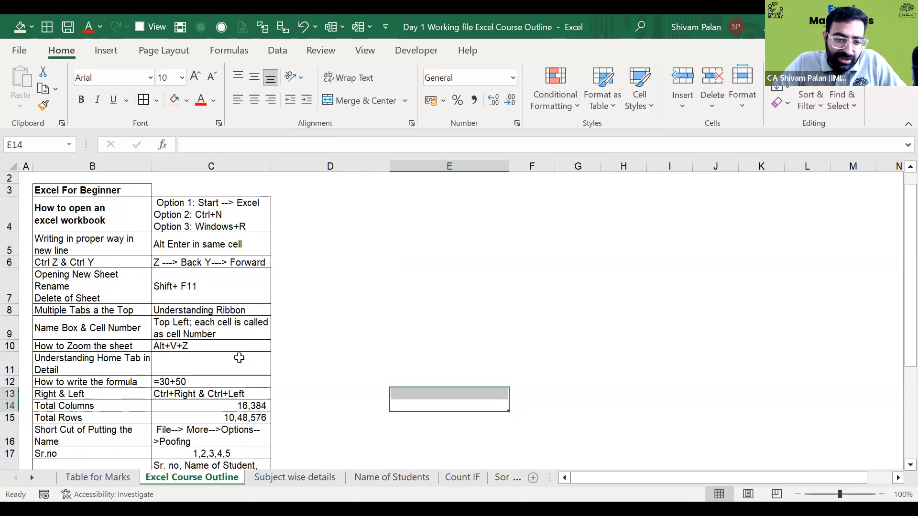
key(Down)
key(Down)
key(Down)
key(Down)
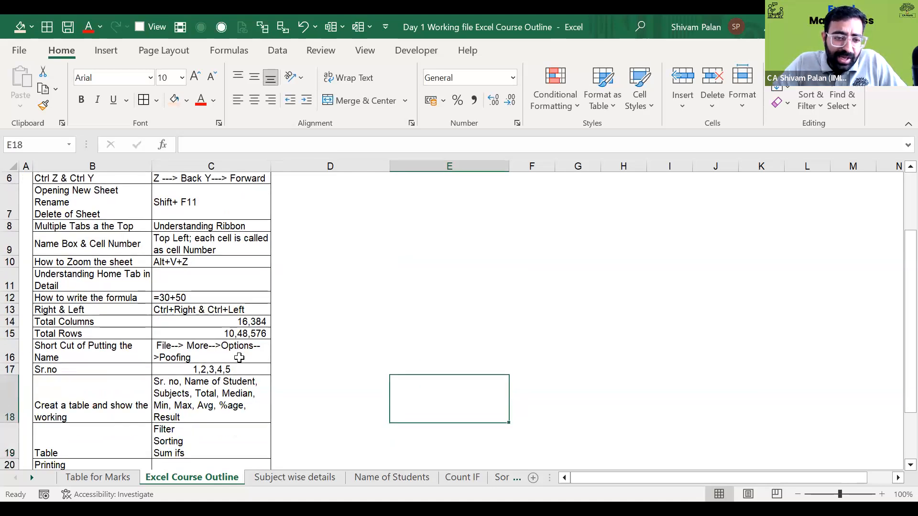
key(Up)
key(ctrl+Page_Up)
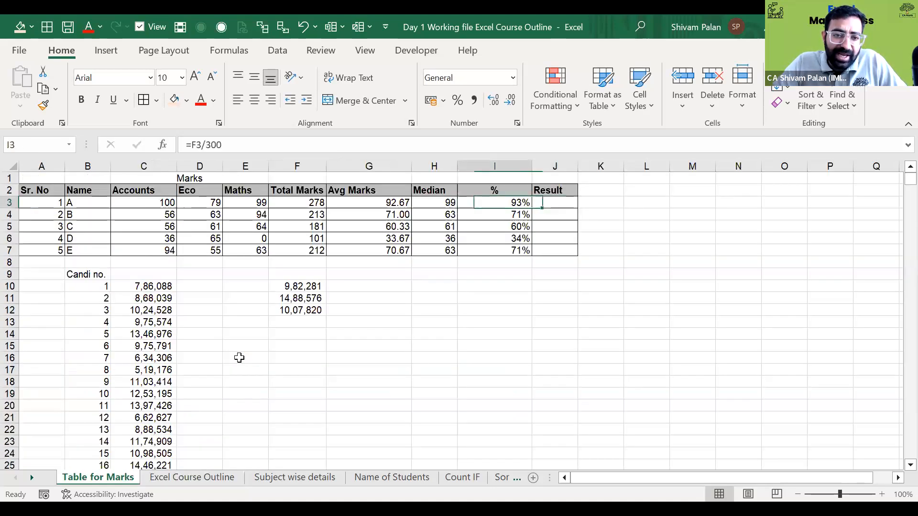
key(Left)
key(Left)
key(Left)
key(Left)
key(Right)
key(Right)
key(Right)
key(Left)
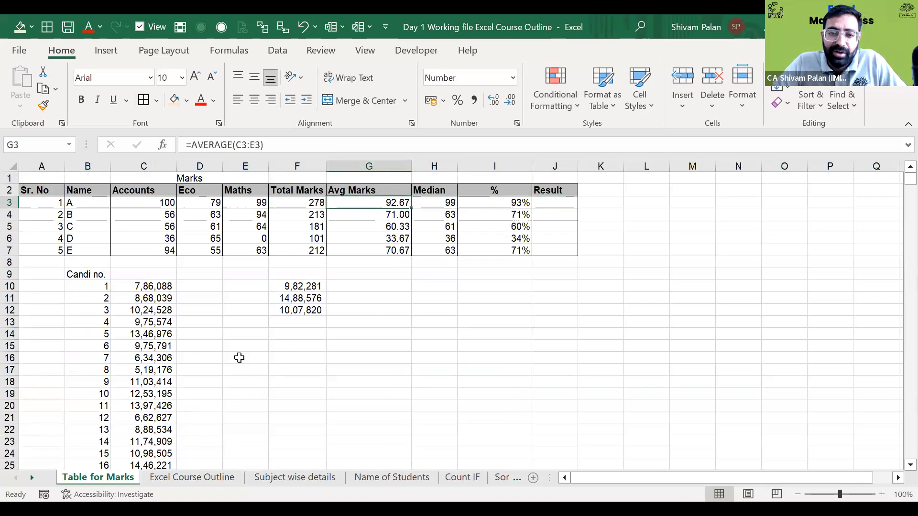
key(Right)
key(Right)
key(Left)
key(shift+Down)
key(shift+Down)
key(shift+Down)
key(shift+Down)
key(Right)
key(shift+Down)
key(shift+Down)
key(shift+Down)
key(shift+Down)
key(Up)
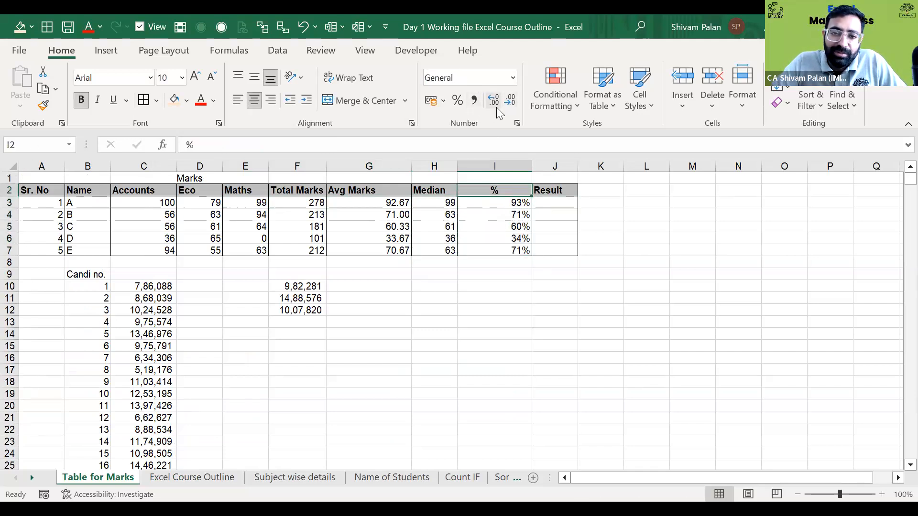
key(ctrl+Page_Down)
key(ctrl+Page_Up)
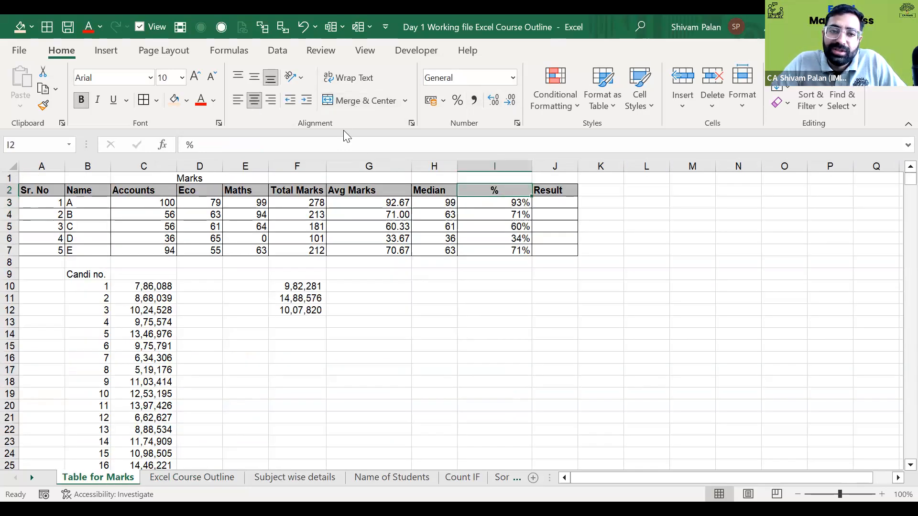
key(ctrl+Page_Down)
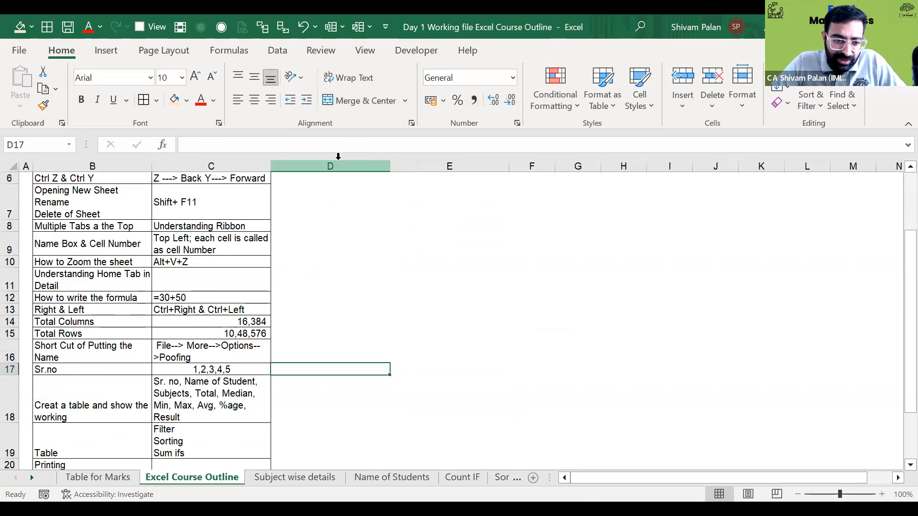
key(Left)
key(Down)
key(Down)
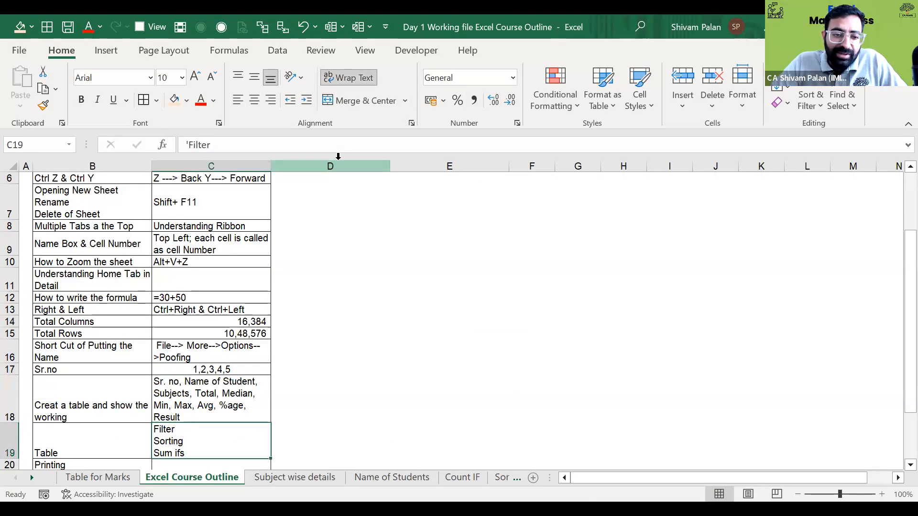
key(Up)
key(Up)
key(ctrl+Page_Up)
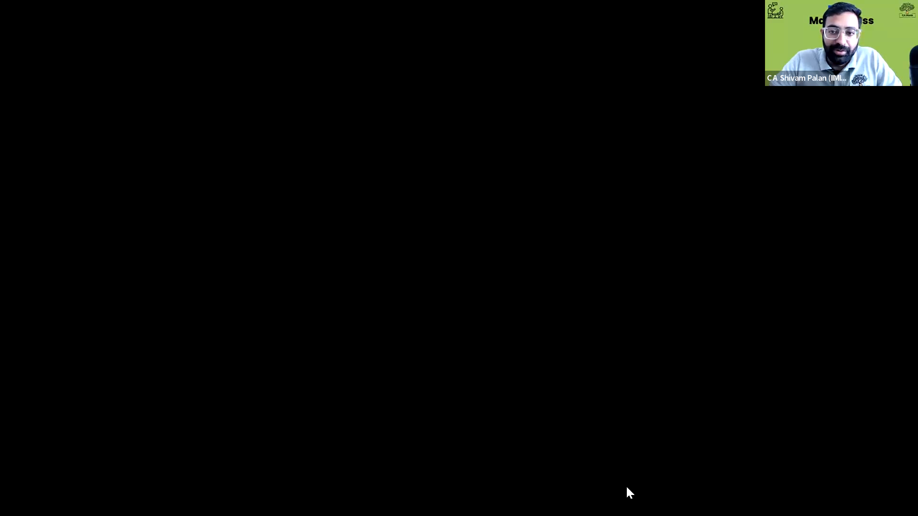
- Return to the Table for Marks sheet and insert row 8 as a blank row
key(ctrl+Page_Up)
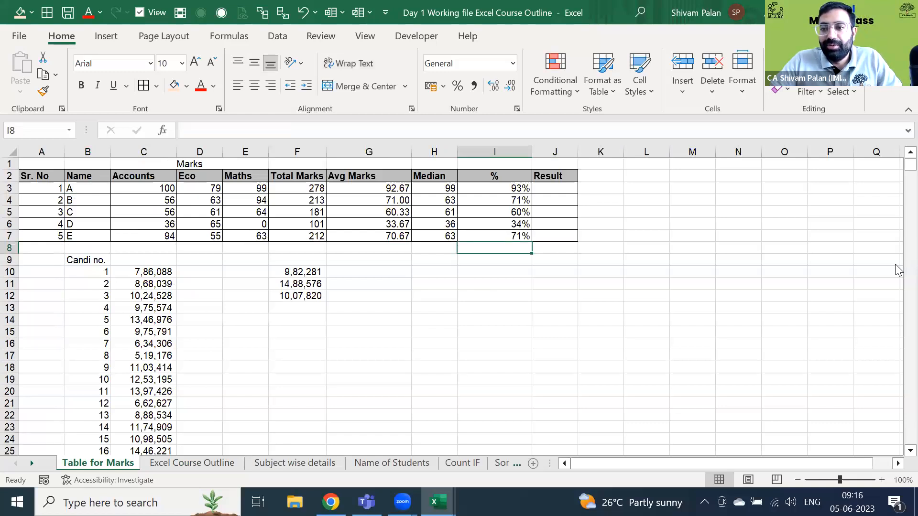
key(Left)
key(Left)
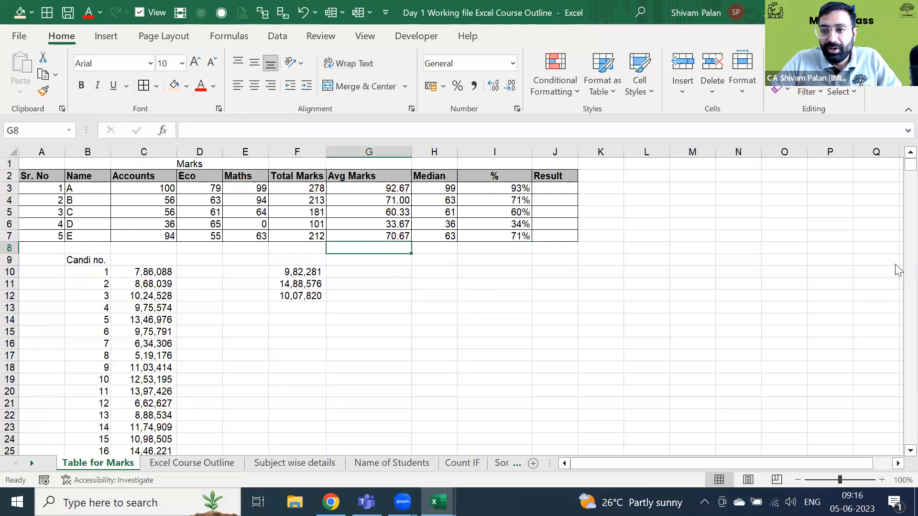
key(Left)
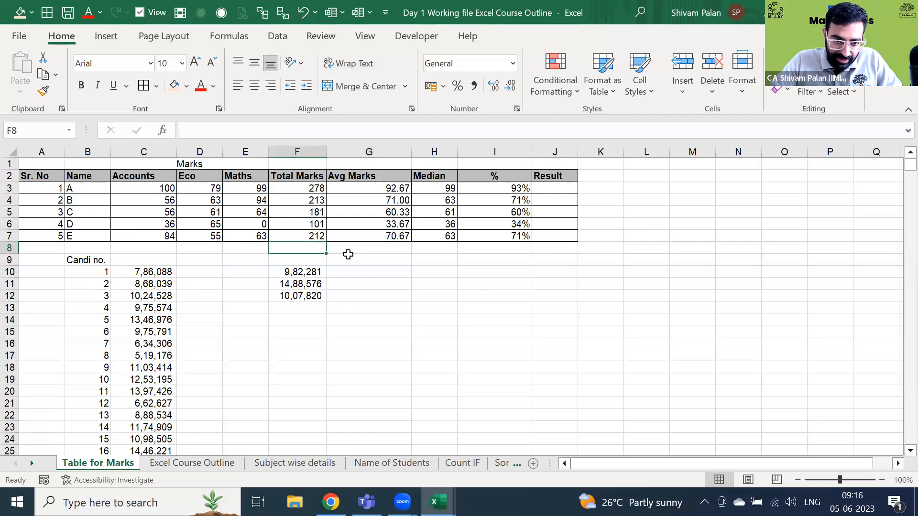
key(shift+space)
key(ctrl+shift+plus)
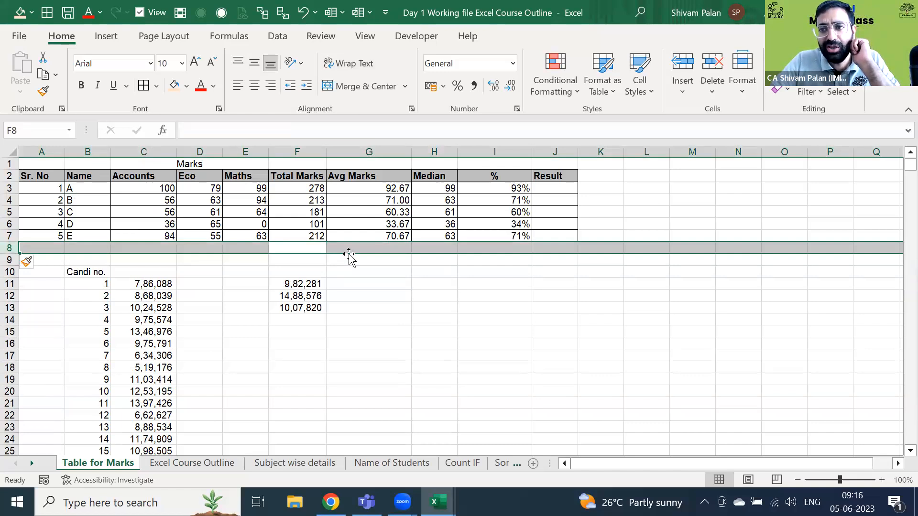
- Review student E's Avg Marks and Median formulas beside the new blank row
key(Left)
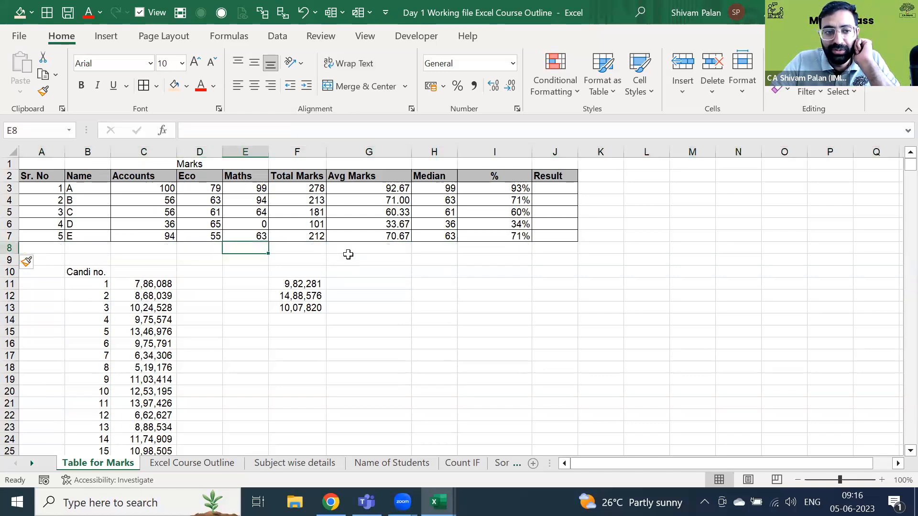
key(Left)
key(Left)
key(Down)
key(Left)
key(Up)
key(Right)
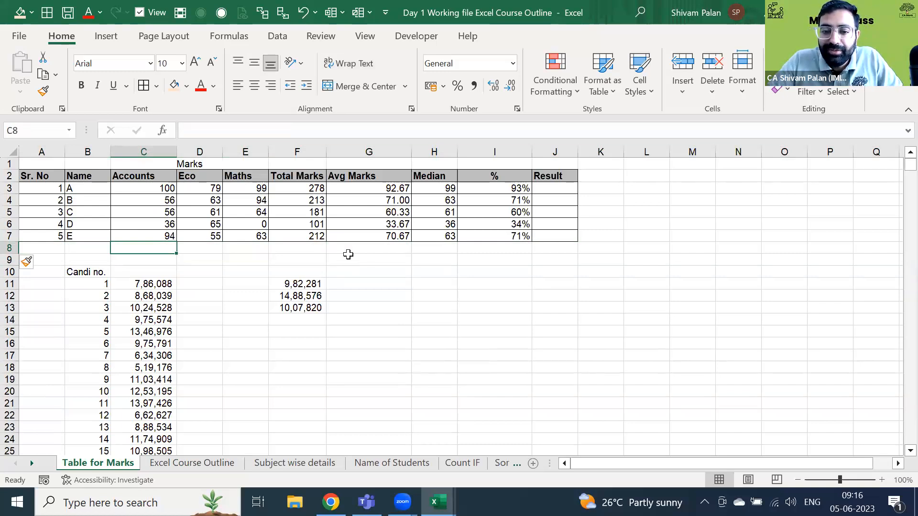
key(Right)
key(Right)
key(Right)
key(Right)
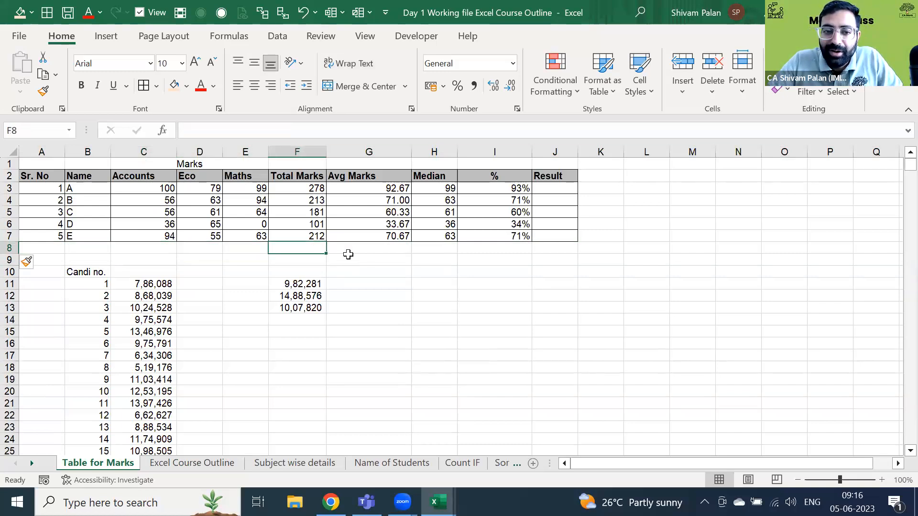
key(Up)
key(Right)
key(Right)
key(Down)
key(Left)
key(Up)
key(Left)
key(Left)
key(Down)
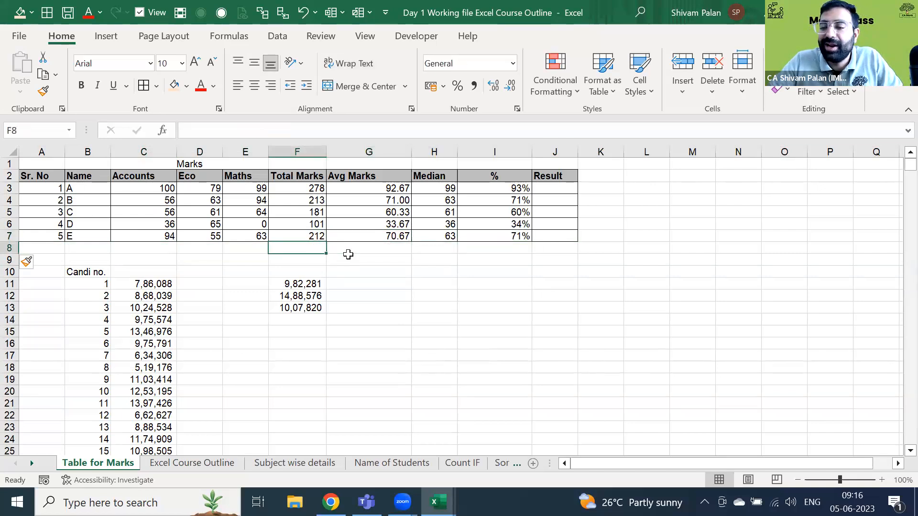
- Select the marks table's data rows starting from the first serial number
key(Up)
key(ctrl+Left)
key(ctrl+Up)
key(Down)
key(ctrl+shift+Right)
key(ctrl+shift+Down)
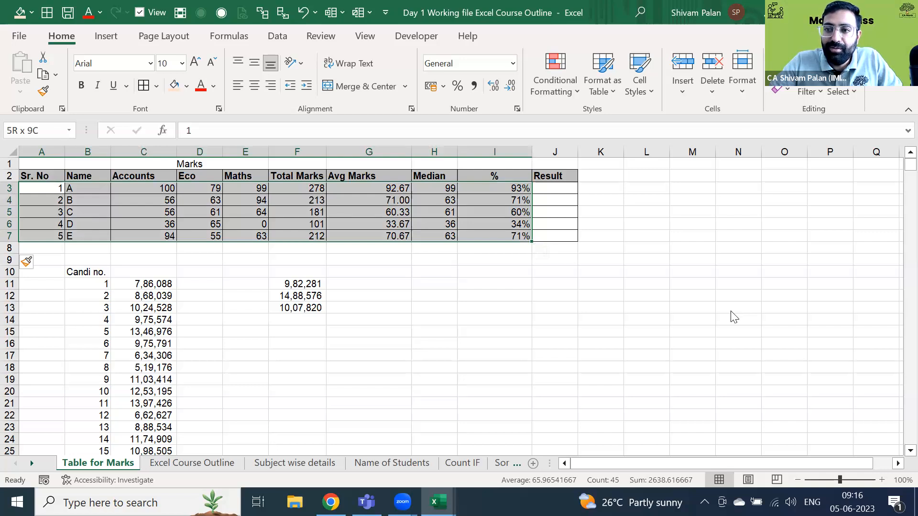
- Select the whole marks range A2:J7 including the header row
key(shift+Right)
key(Up)
key(ctrl+shift+Right)
key(ctrl+shift+Down)
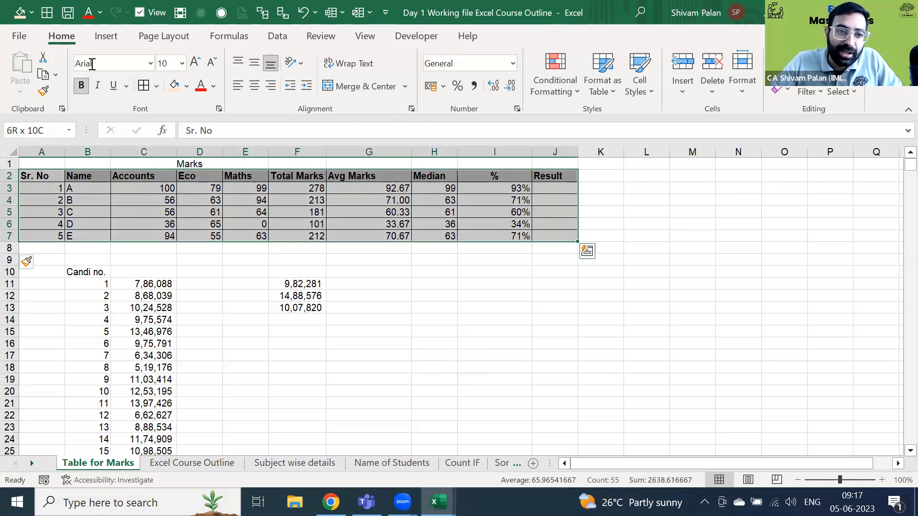
- Pick a Format as Table style for the marks range, opening Create Table
click(106, 36)
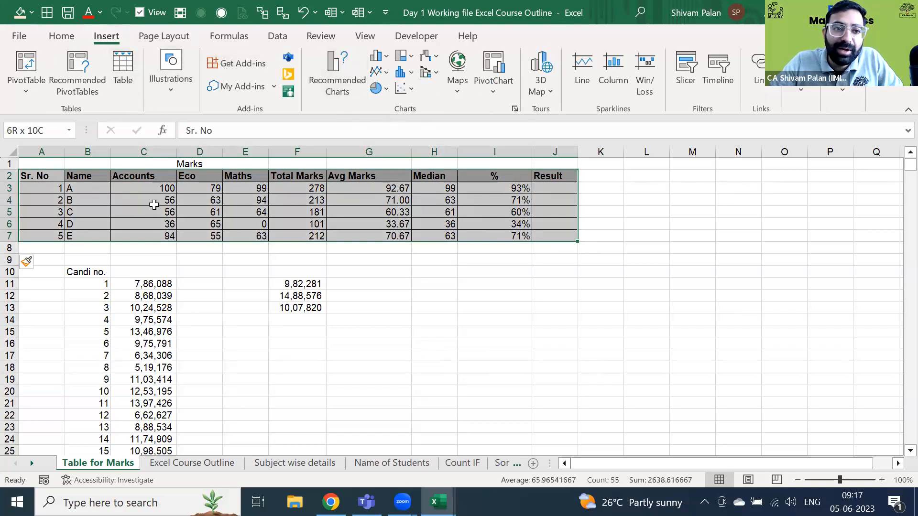
click(64, 35)
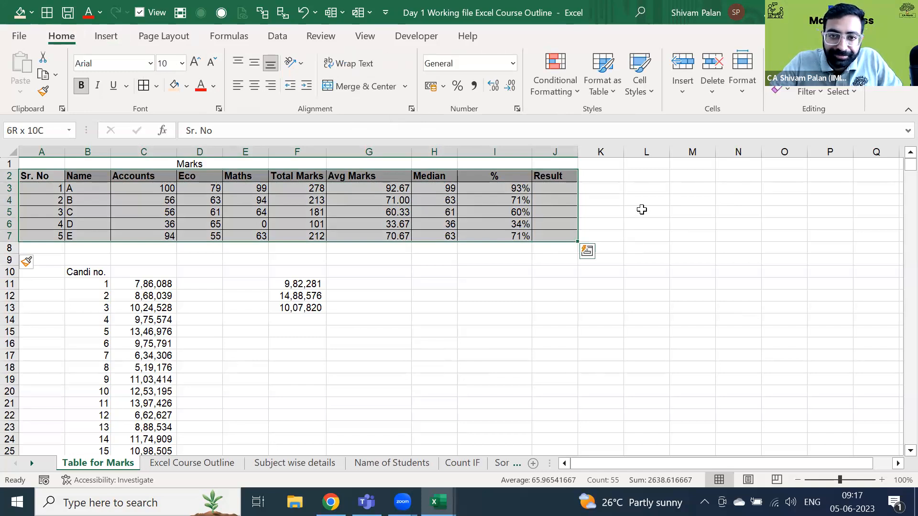
click(600, 88)
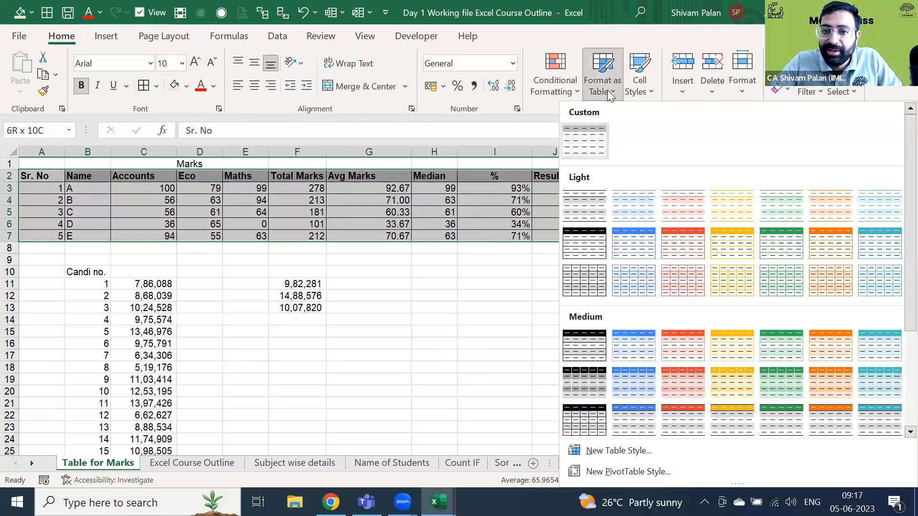
click(485, 198)
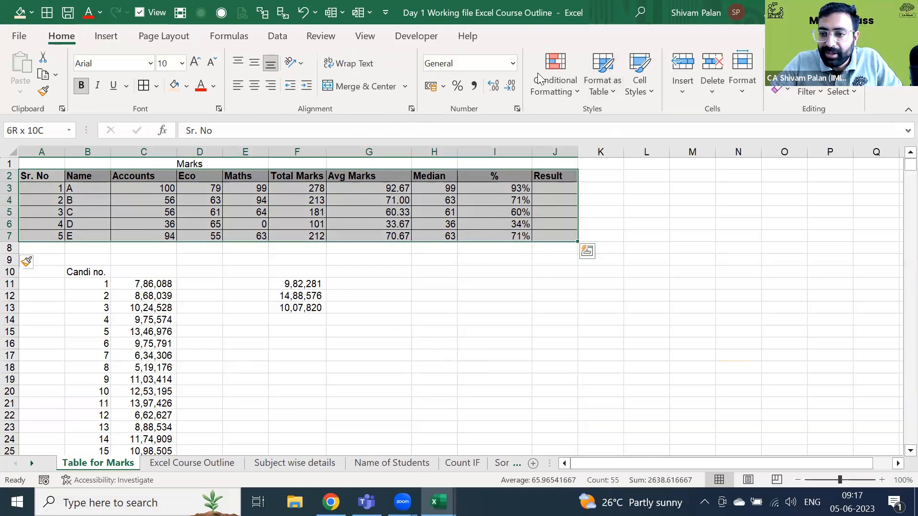
click(609, 91)
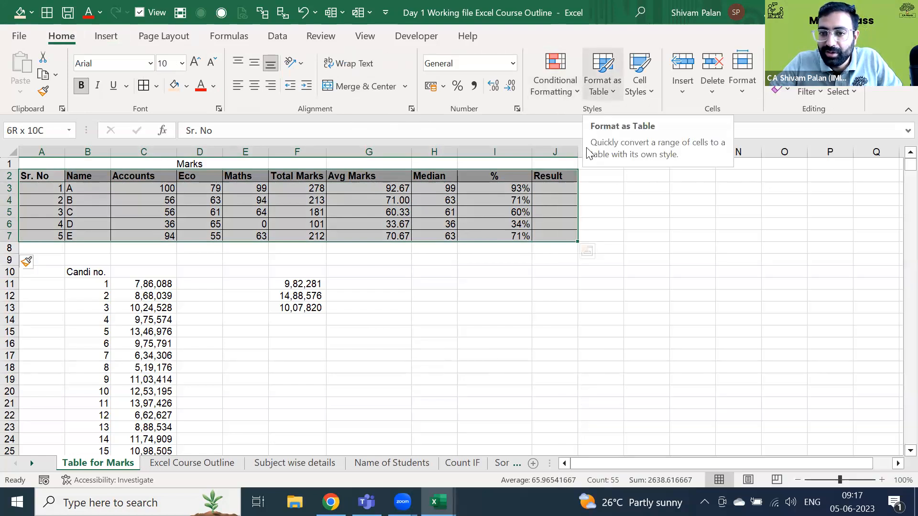
click(586, 145)
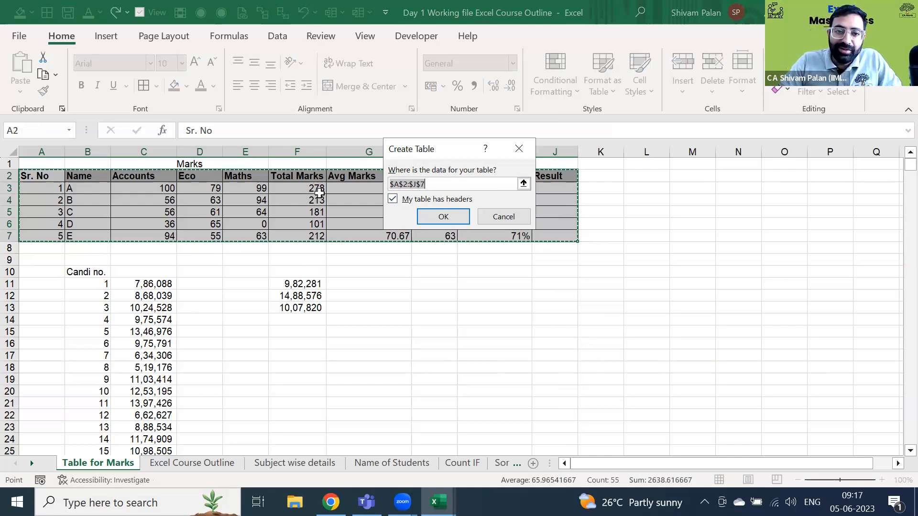
click(443, 216)
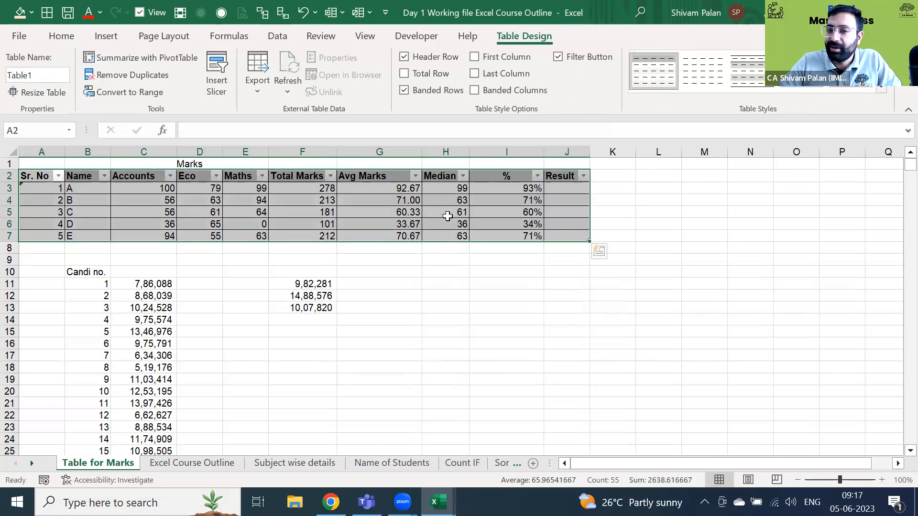
click(430, 236)
key(Down)
key(Left)
key(Left)
key(Left)
key(Left)
key(Left)
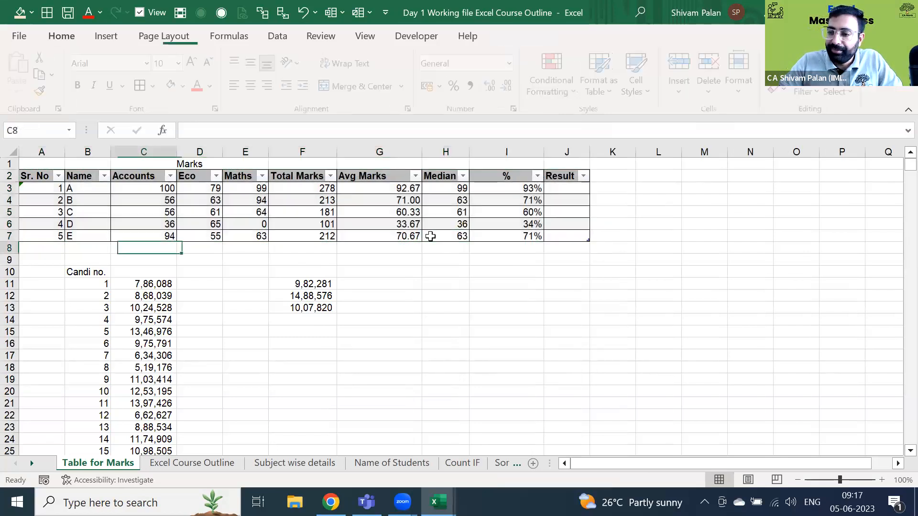
key(Left)
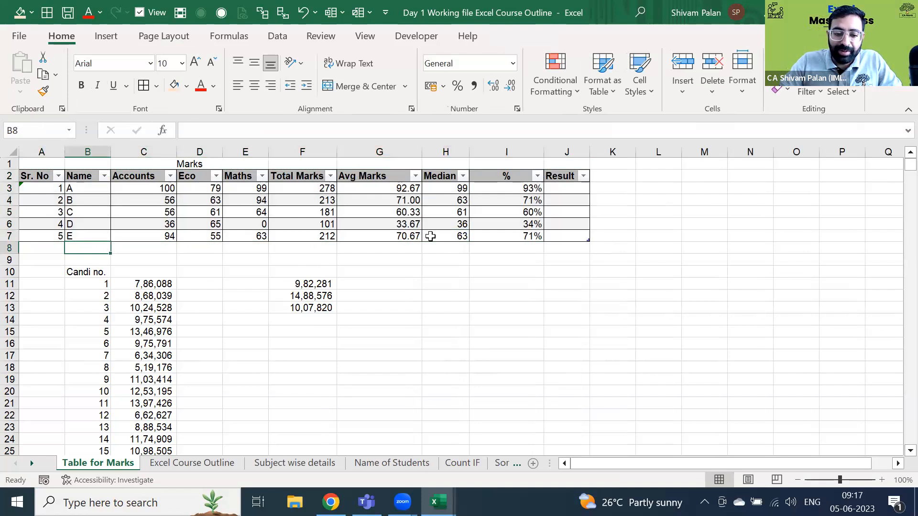
text(F)
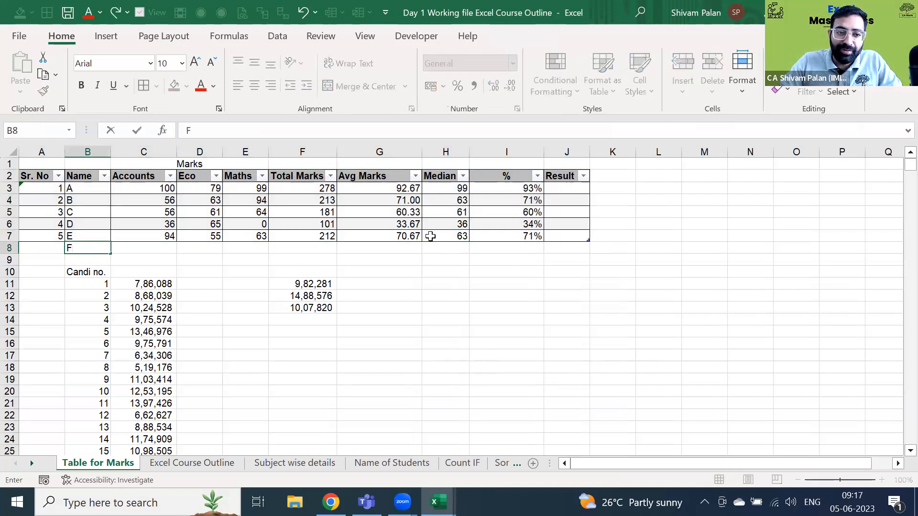
key(Return)
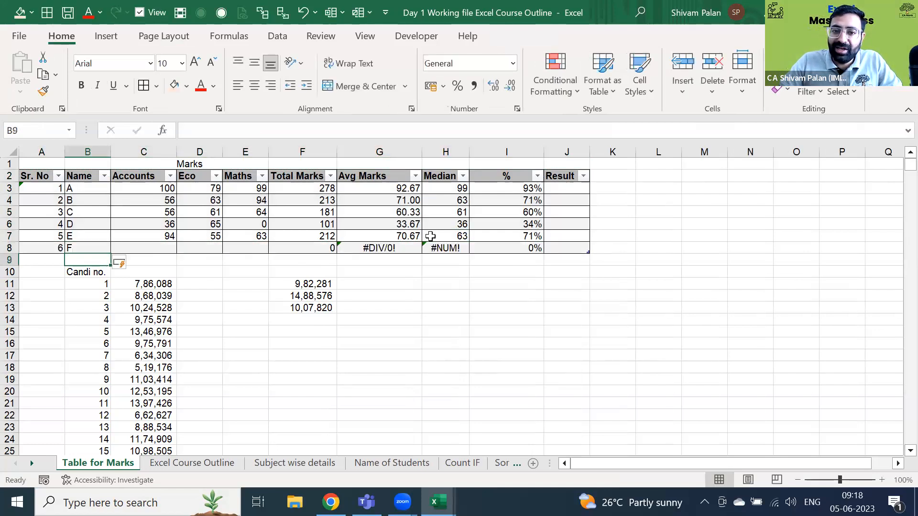
key(Up)
key(Left)
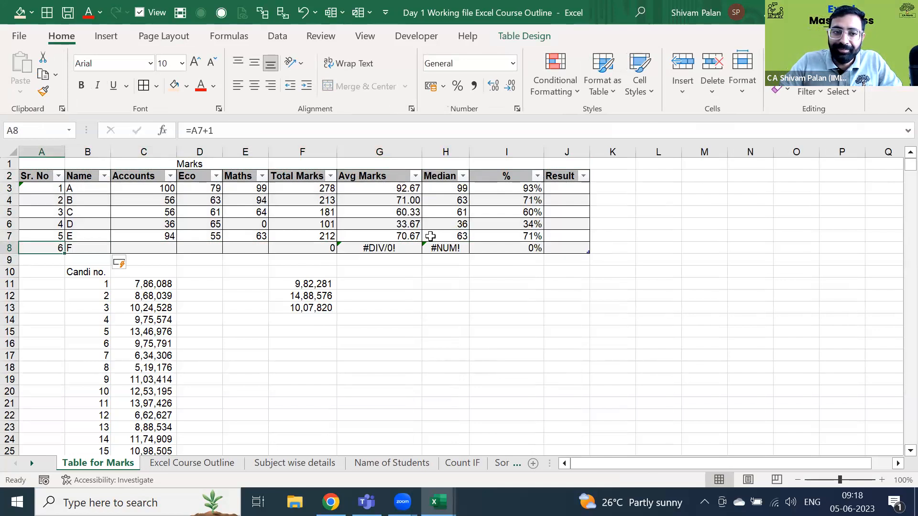
key(Right)
key(Right)
key(Right)
key(Right)
key(Right)
key(Right)
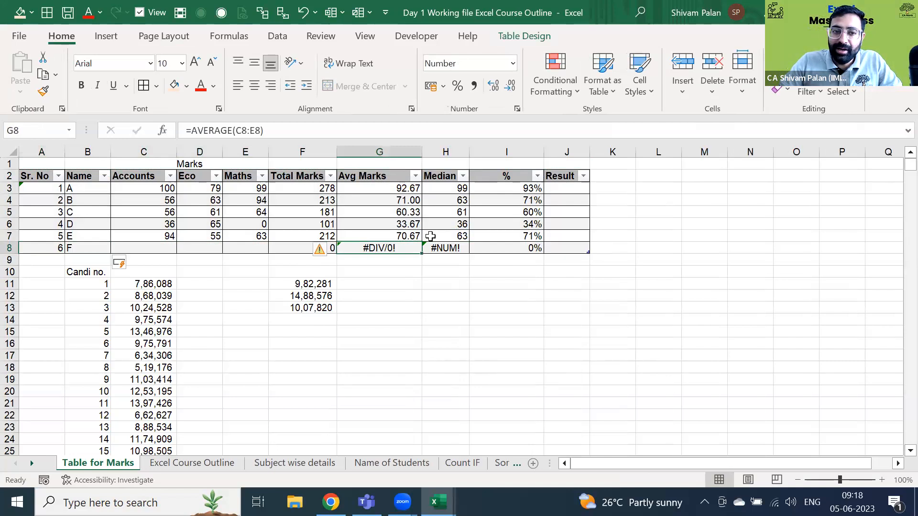
key(Left)
key(Right)
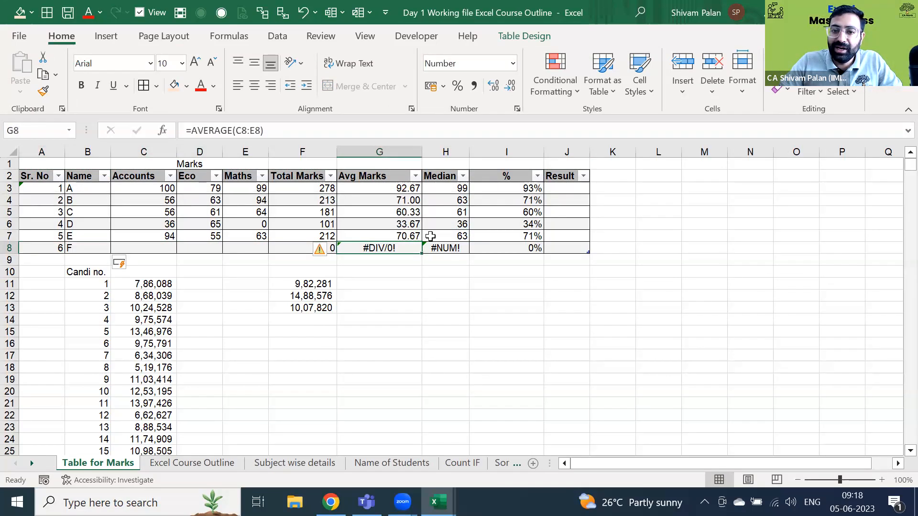
key(Right)
key(Right)
key(Right)
key(Left)
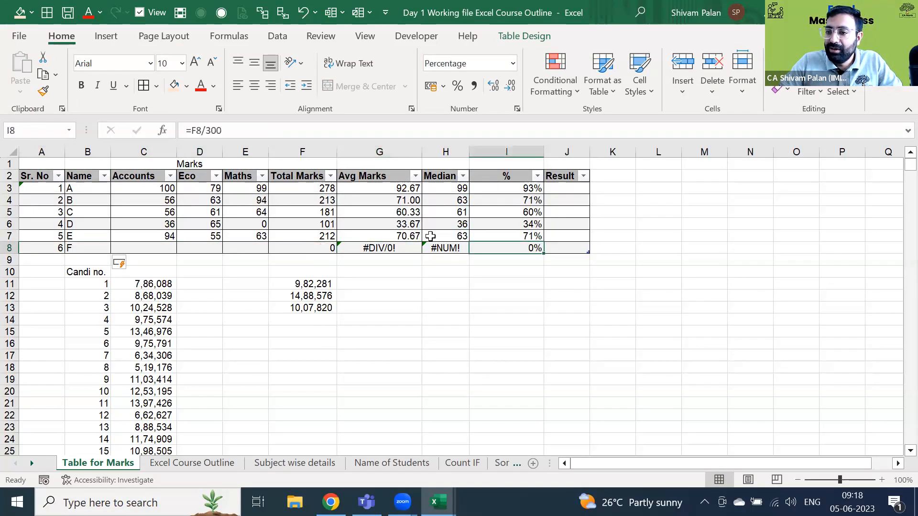
key(Home)
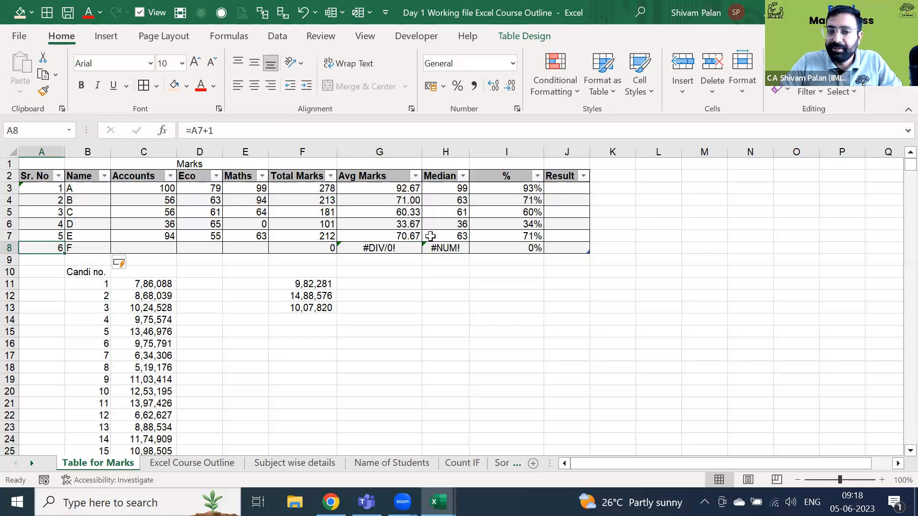
key(Down)
key(Right)
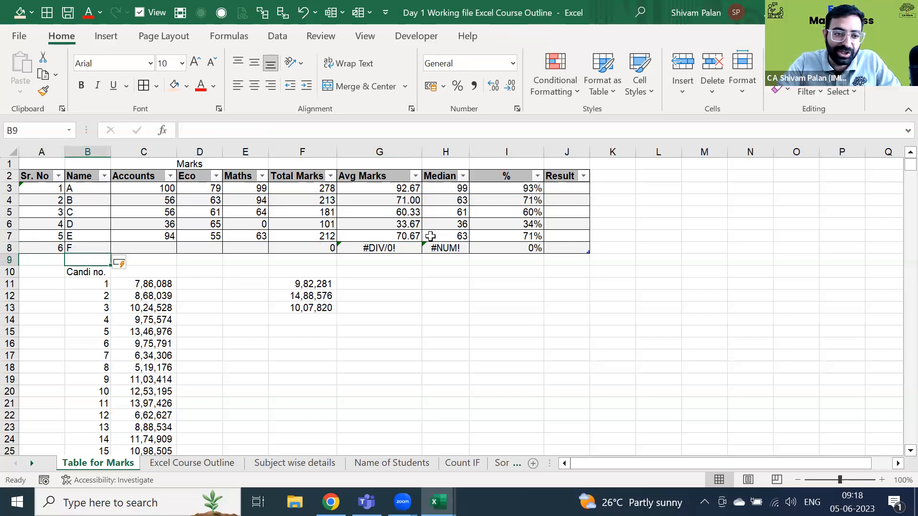
text(Mukesh)
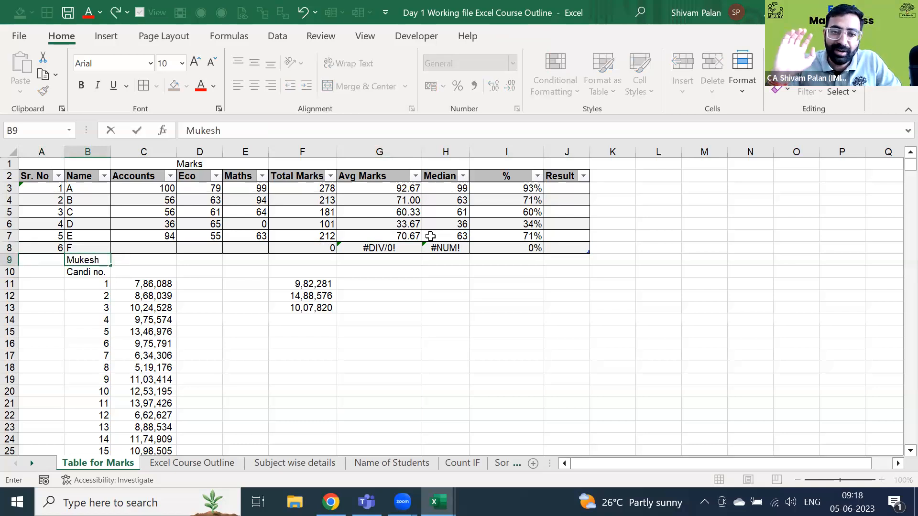
key(Return)
key(Return)
key(BackSpace)
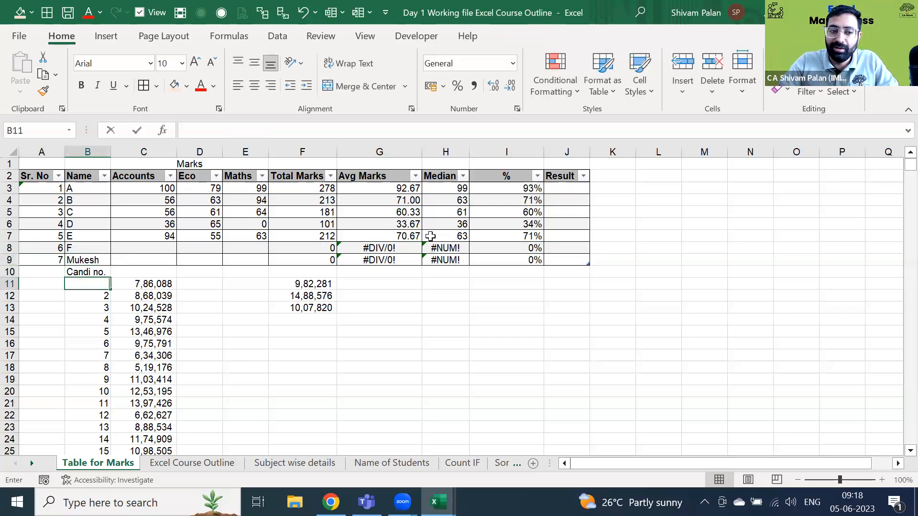
key(Up)
key(ctrl+z)
key(Up)
key(shift+space)
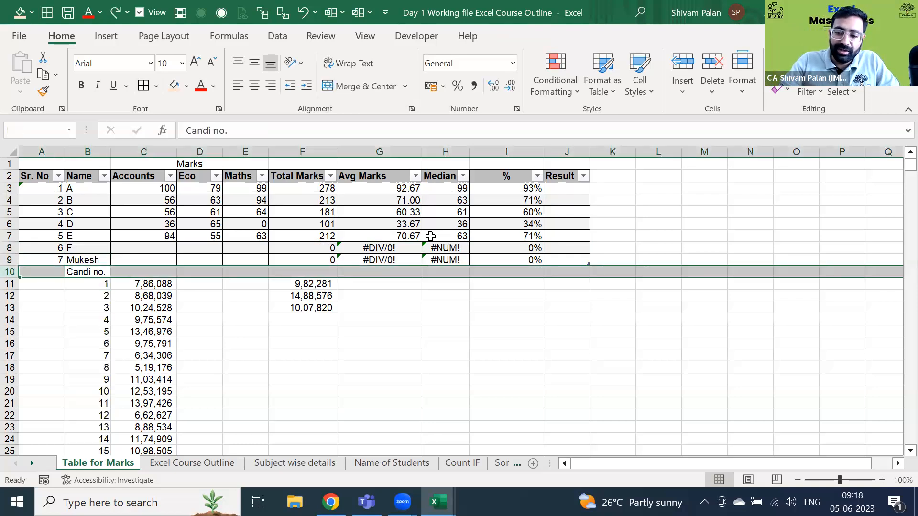
key(ctrl+shift+Down)
key(Delete)
key(Up)
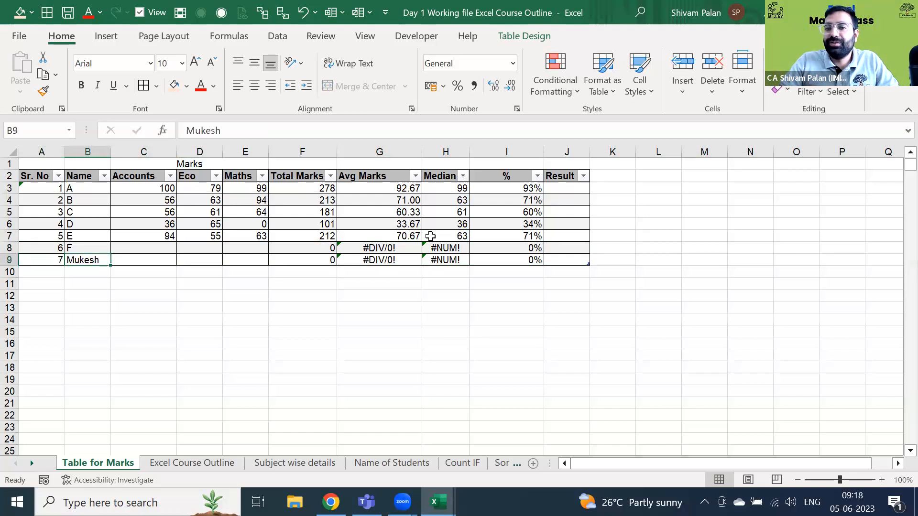
key(Right)
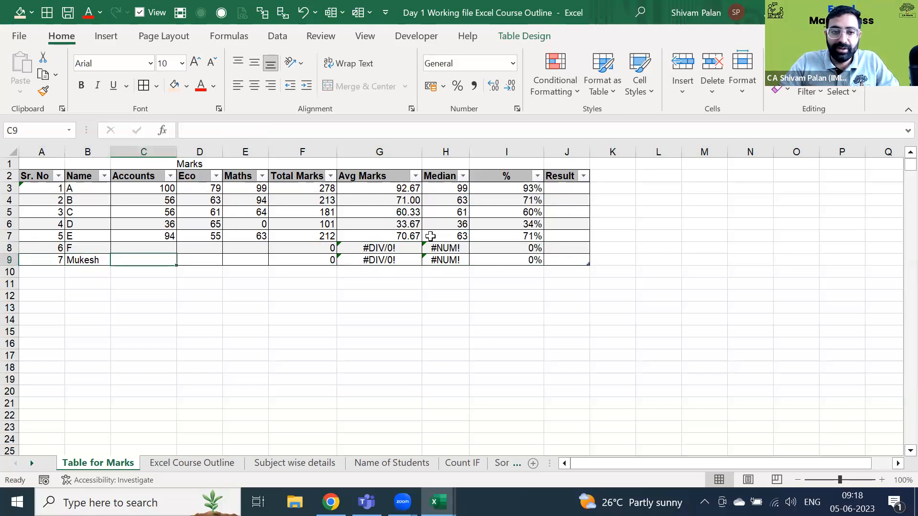
key(ctrl+z)
key(ctrl+z)
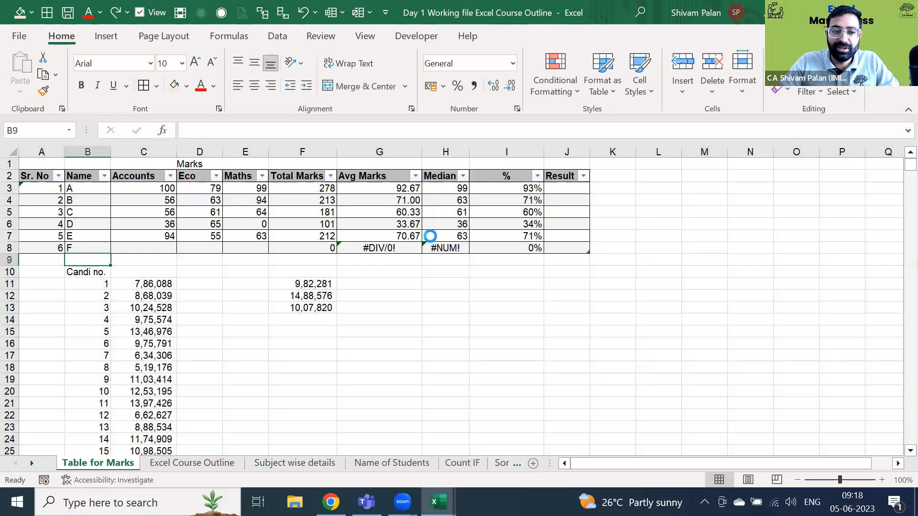
key(ctrl+z)
key(ctrl+z)
key(ctrl+z)
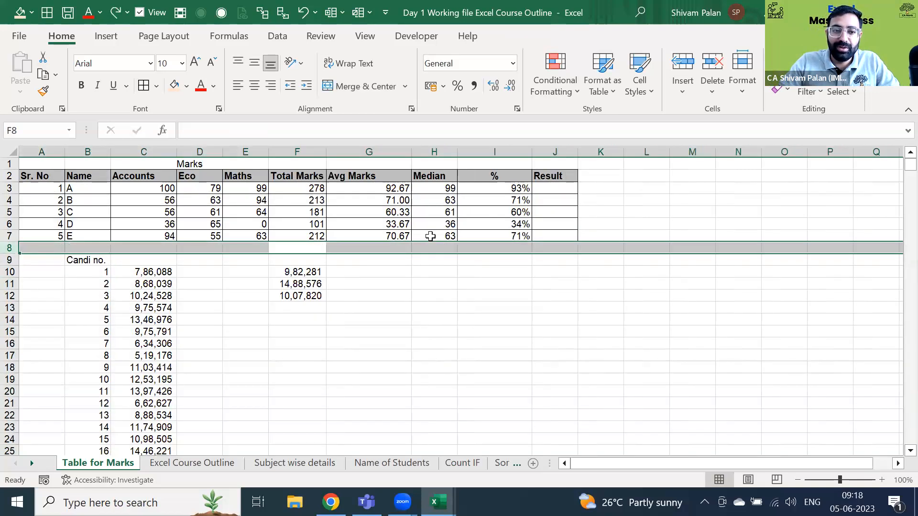
- Delete every row below the marks table and return to the Sr. No header in A2
key(Down)
key(Down)
key(shift+space)
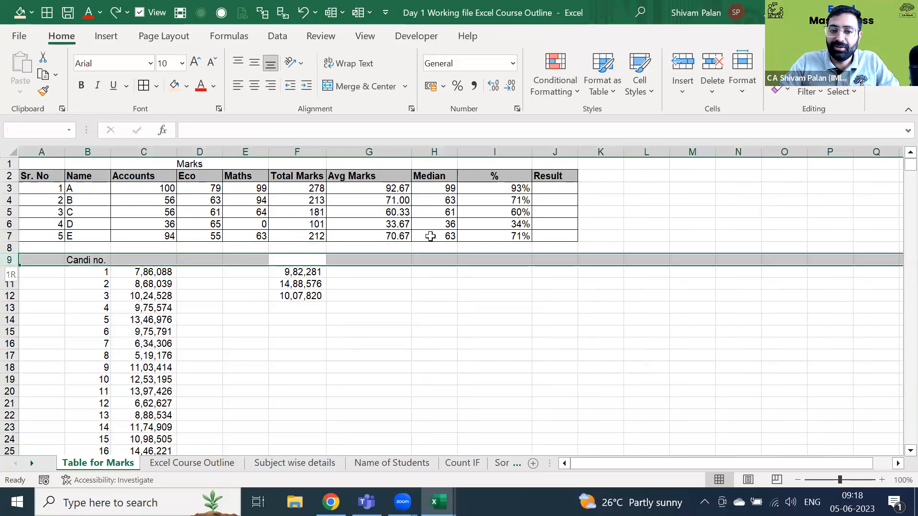
key(ctrl+shift+Down)
key(ctrl+shift+Down)
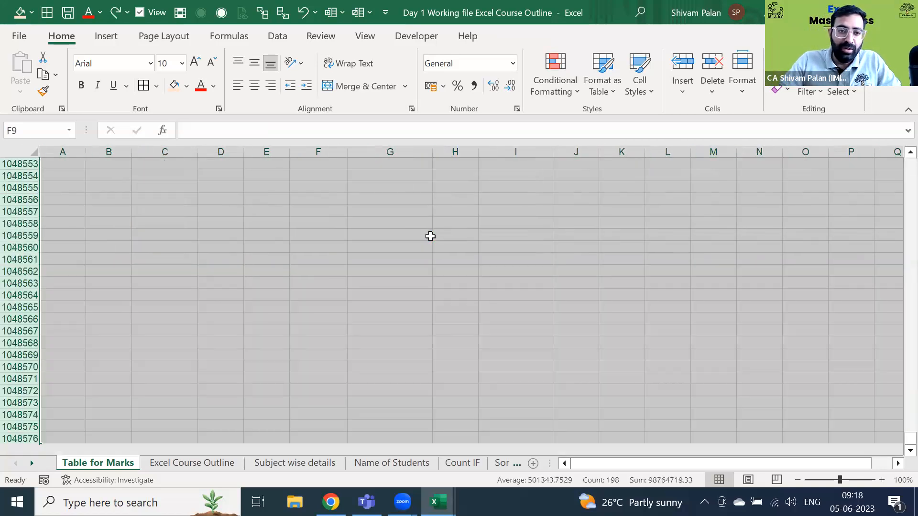
key(ctrl+minus)
key(Up)
key(Up)
key(Left)
key(Up)
key(Left)
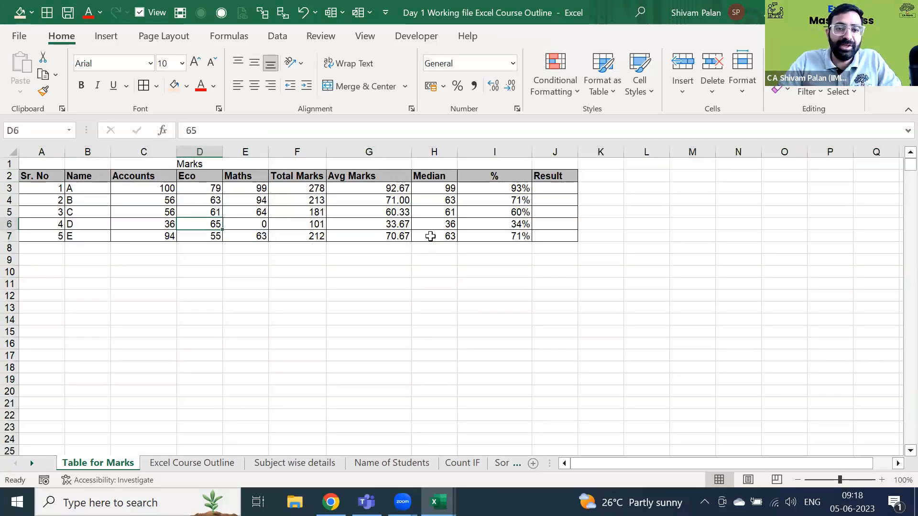
key(ctrl+Left)
key(ctrl+Up)
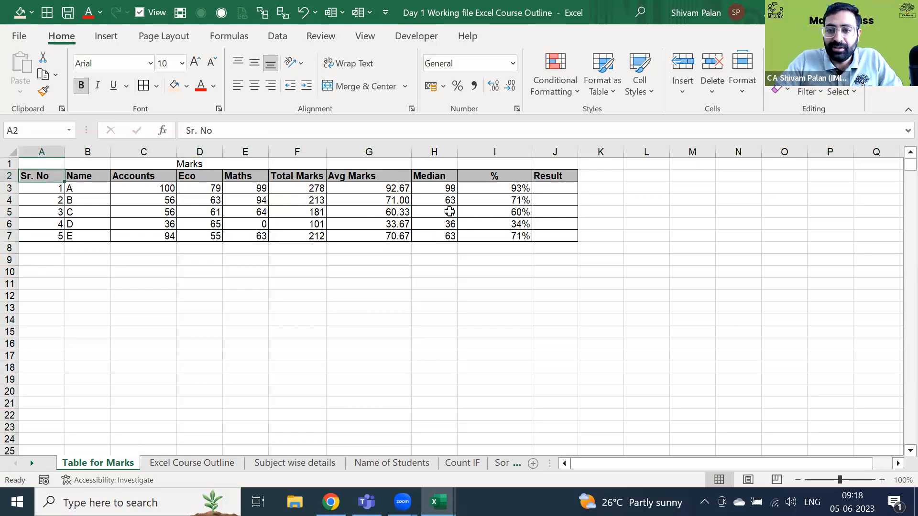
- Format A2:J7 as a styled table with headers, creating Table2
key(ctrl+shift+Right)
key(ctrl+shift+Down)
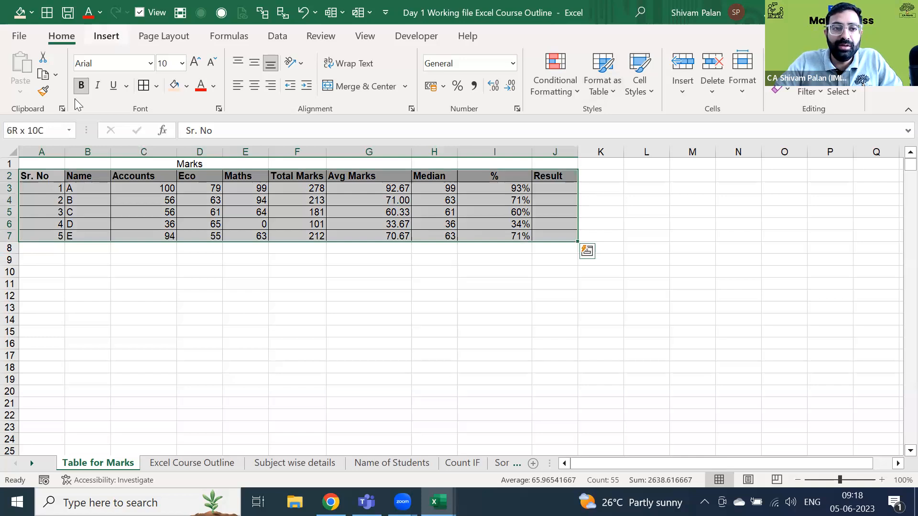
click(107, 36)
click(67, 37)
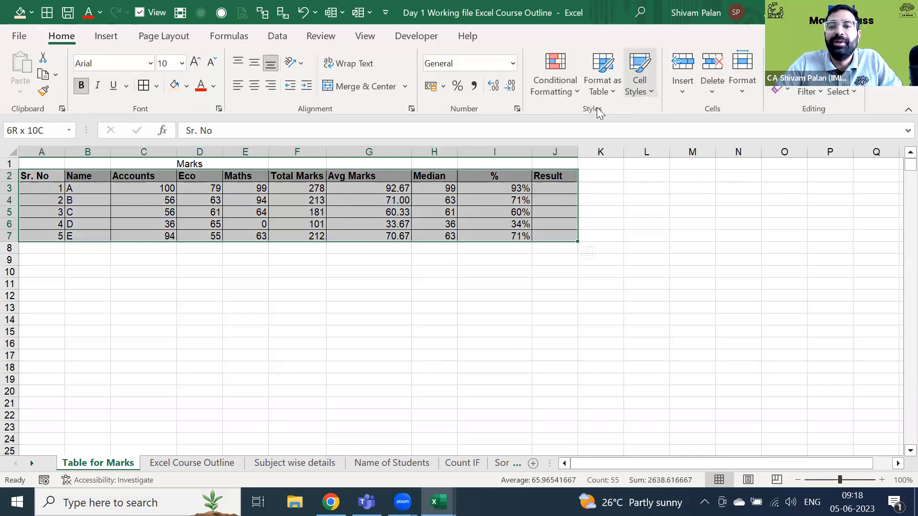
click(603, 76)
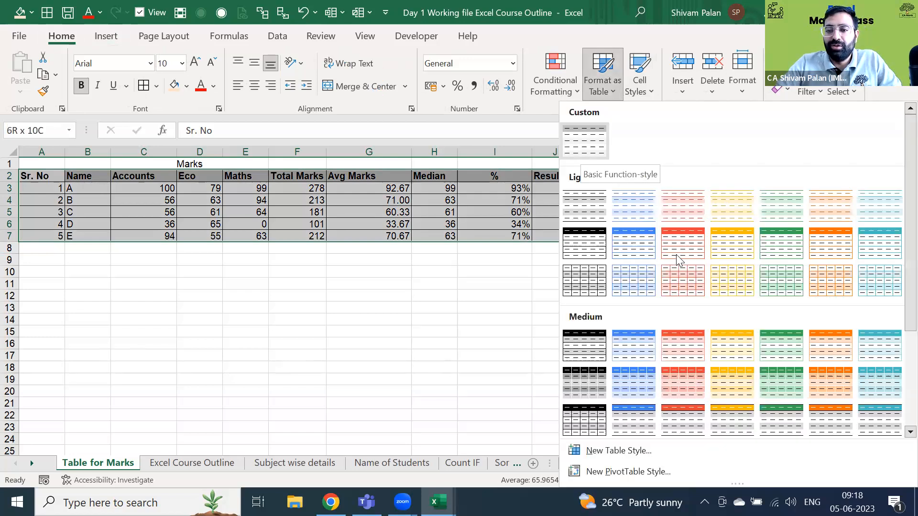
click(725, 254)
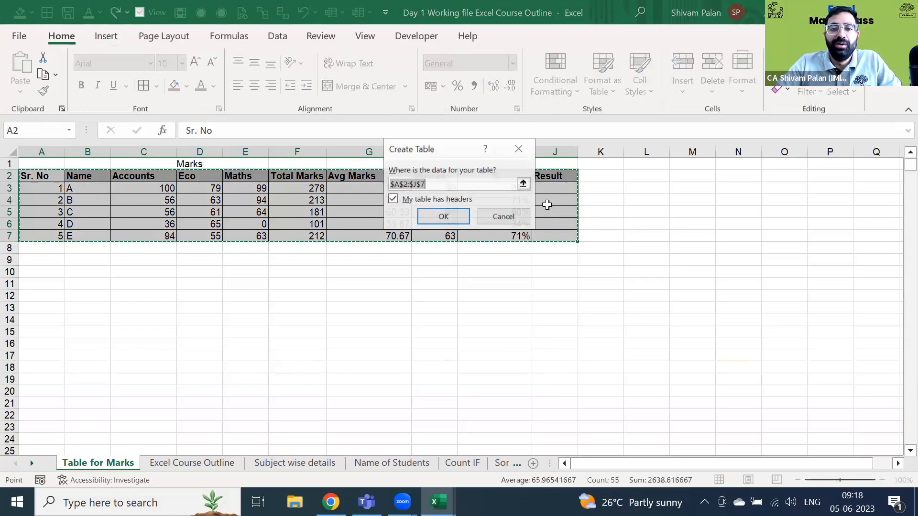
click(446, 214)
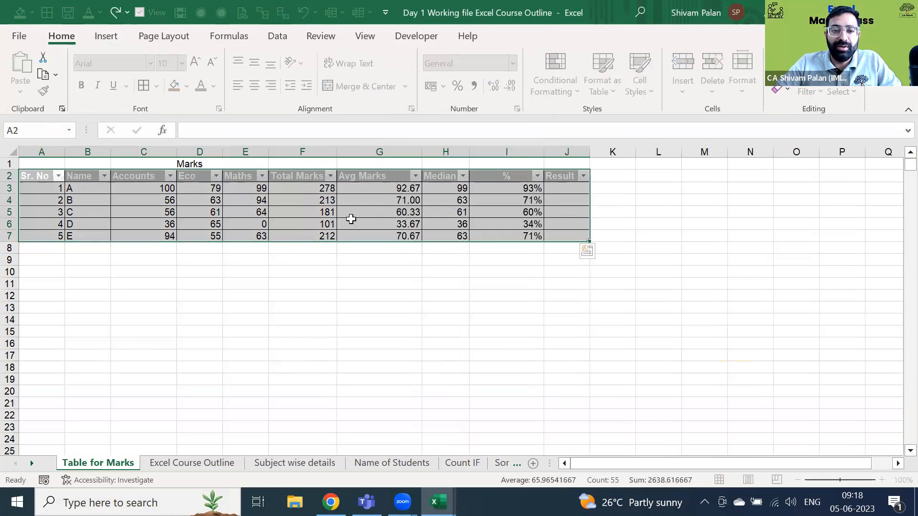
key(Right)
key(Right)
key(Right)
key(Right)
key(Right)
key(Right)
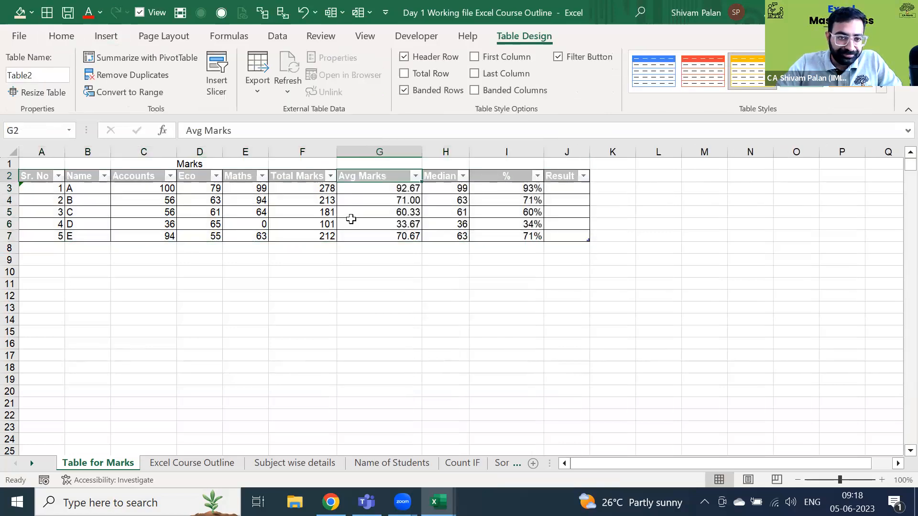
key(ctrl+a)
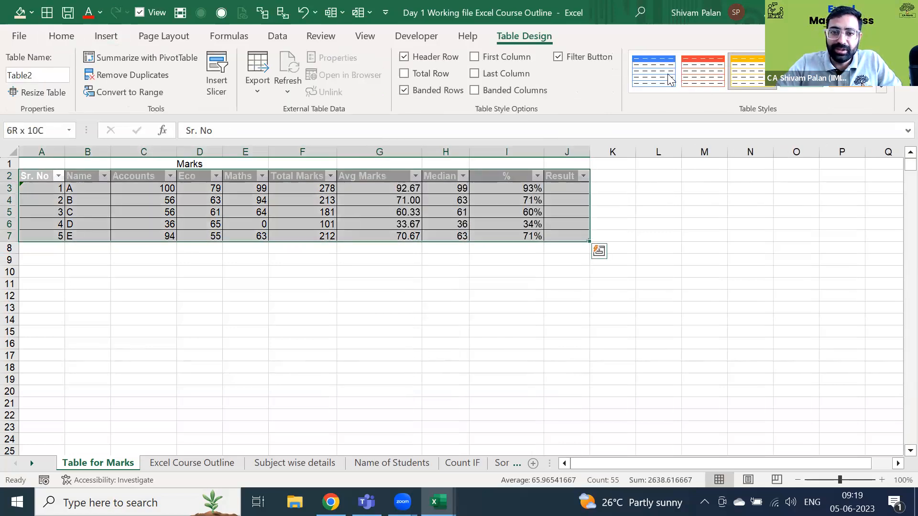
- Enter the new student's name in B8, extending the table to row 8
click(527, 213)
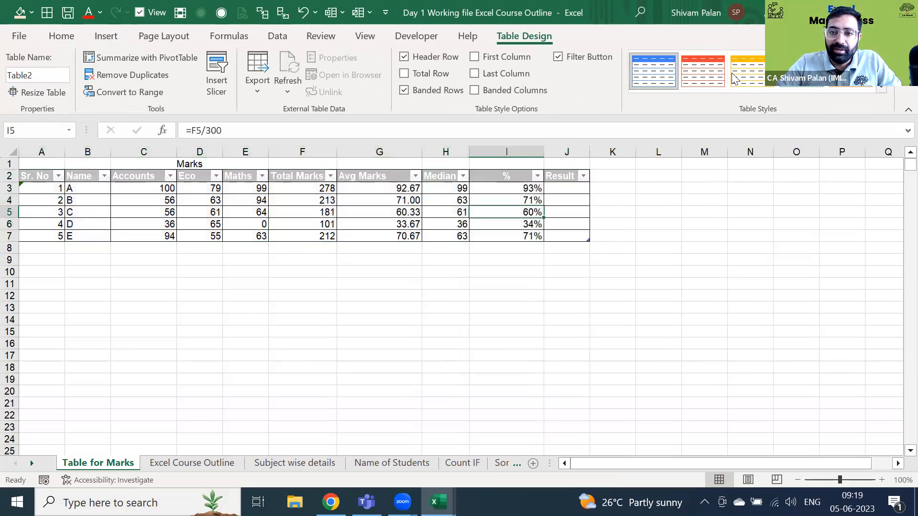
click(451, 234)
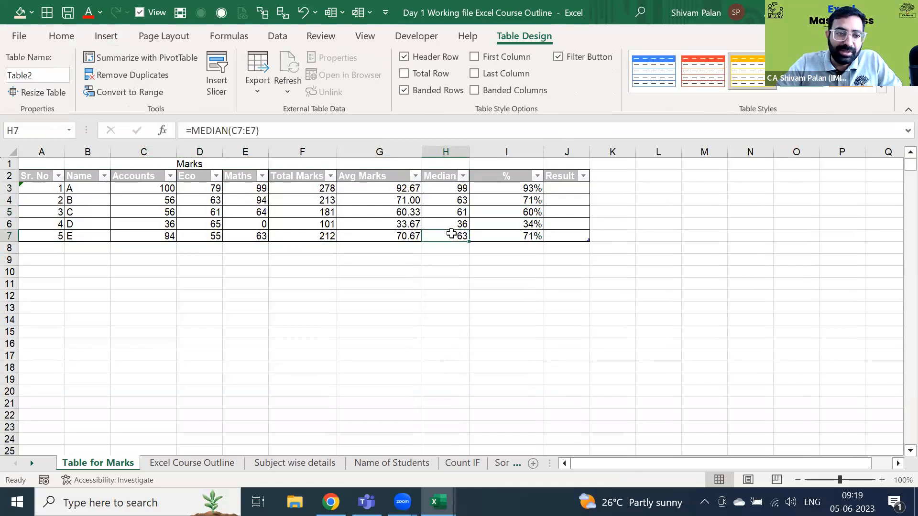
key(ctrl+Left)
key(Down)
key(Right)
text(Muke)
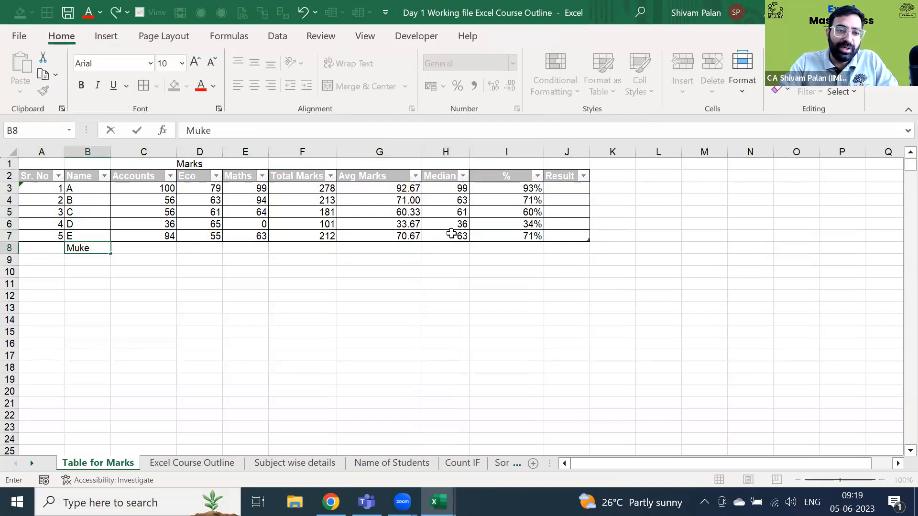
text(sh)
key(Return)
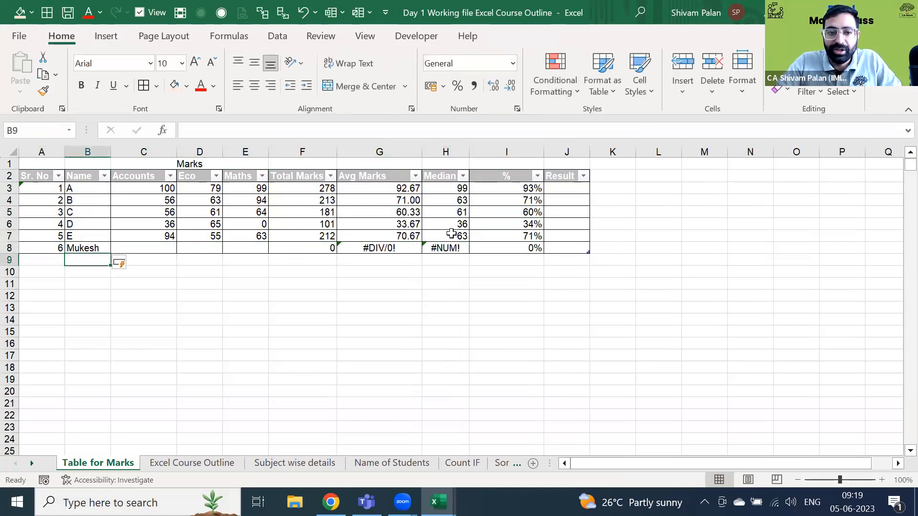
- Enter marks 77, 45 and 30 for Accounts, Eco and Maths in row 8
key(Up)
key(Right)
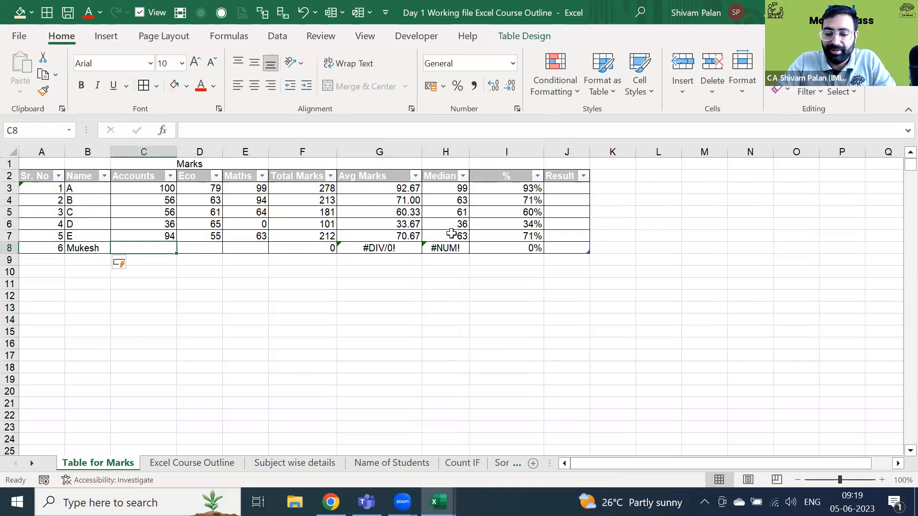
text(77)
key(Tab)
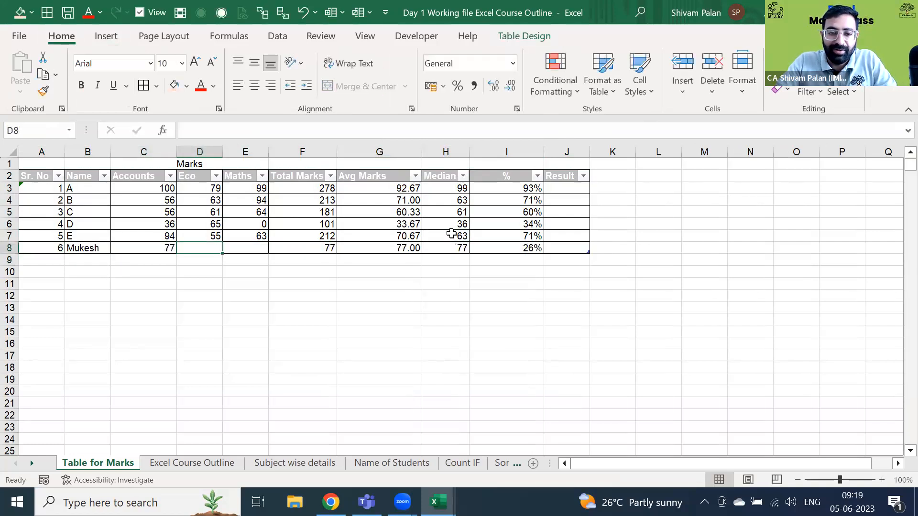
text(45)
key(Tab)
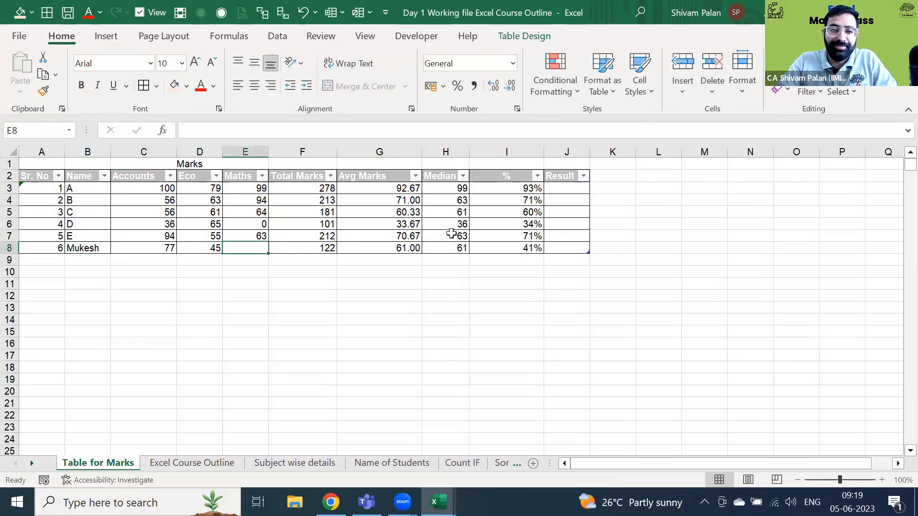
text(30)
key(Return)
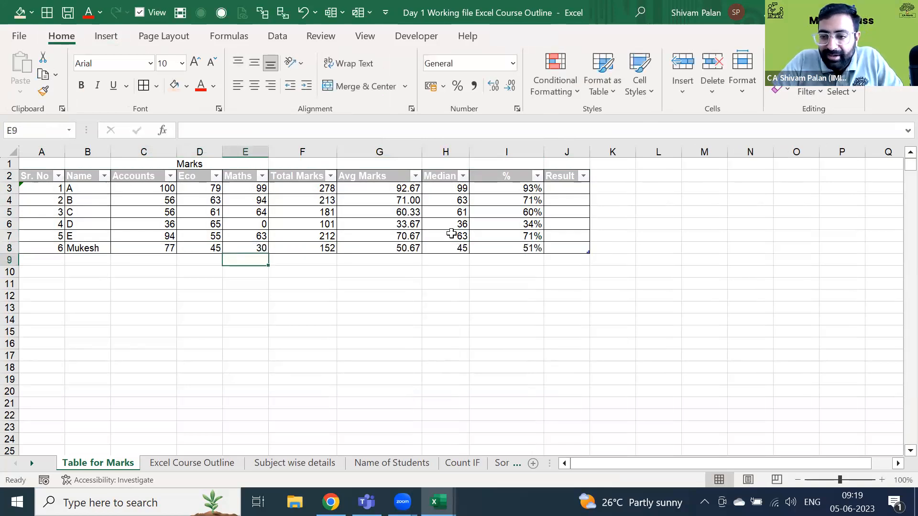
- Check the new row's calculated formulas and select the subject marks C3:E8
key(Right)
key(Right)
key(Right)
key(Right)
key(Up)
key(Up)
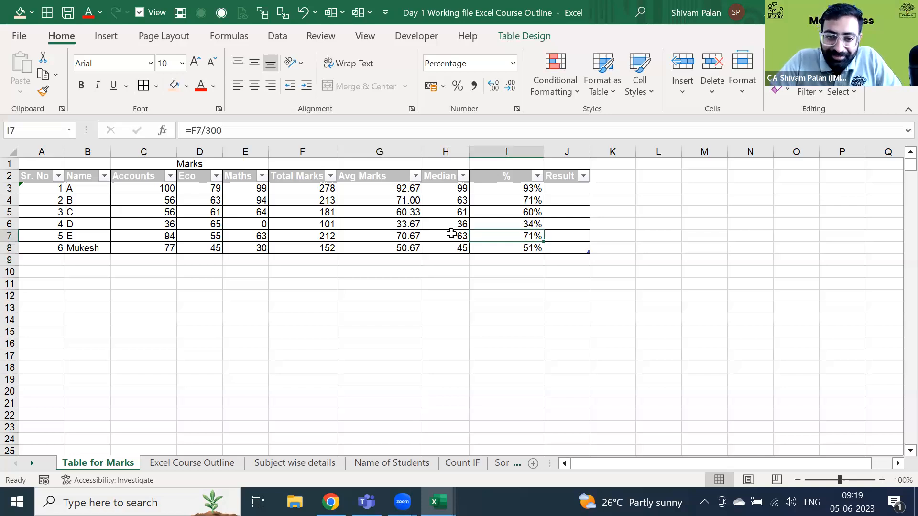
key(Left)
key(Left)
key(Left)
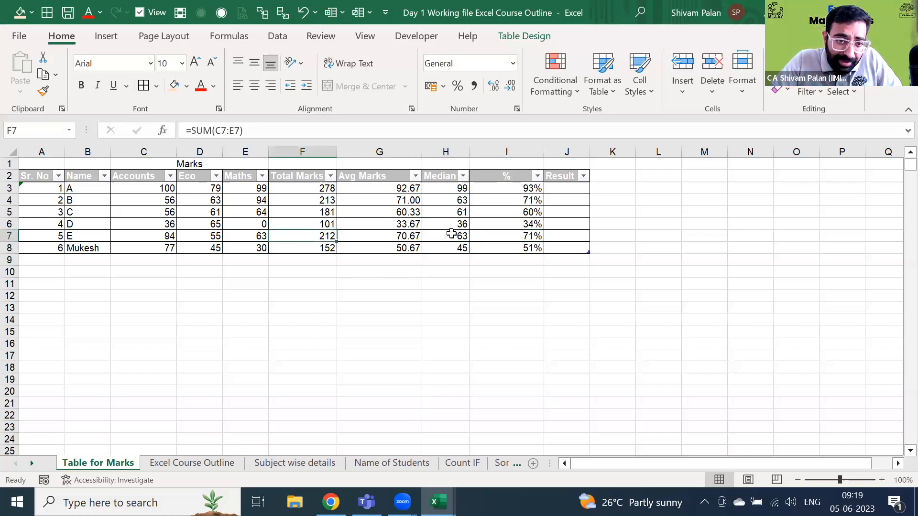
key(Left)
key(Left)
key(Left)
key(Up)
key(Up)
key(Up)
key(Up)
key(ctrl+shift+Right)
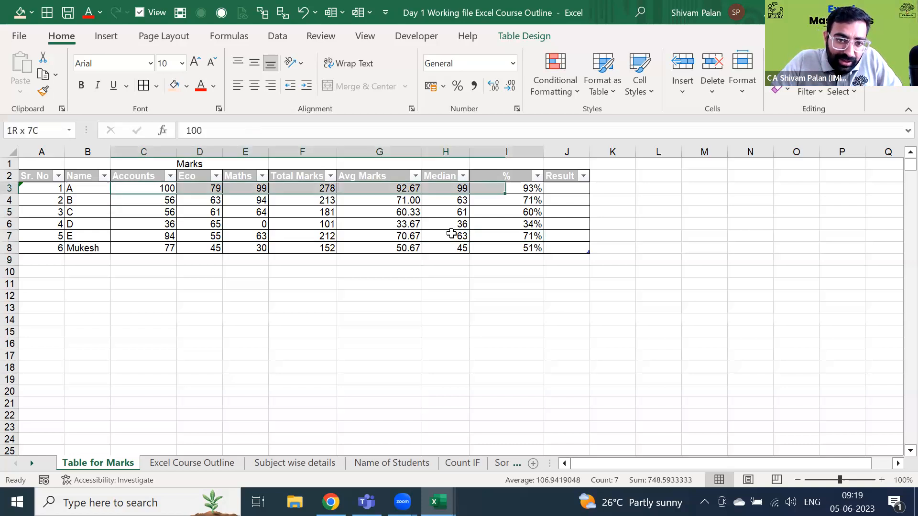
key(ctrl+shift+Down)
key(shift+Left)
key(shift+Left)
key(shift+Left)
key(shift+Left)
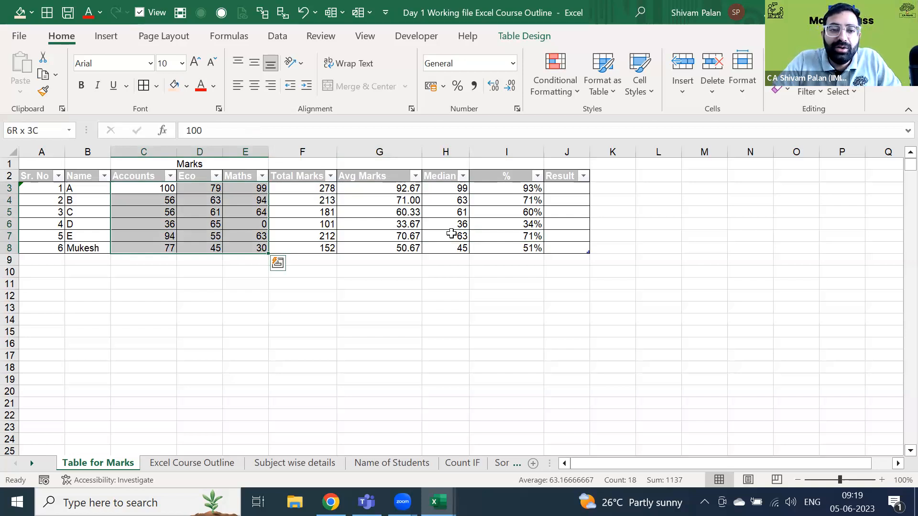
- Start a Highlight Cells Less Than rule on the selected marks
click(577, 92)
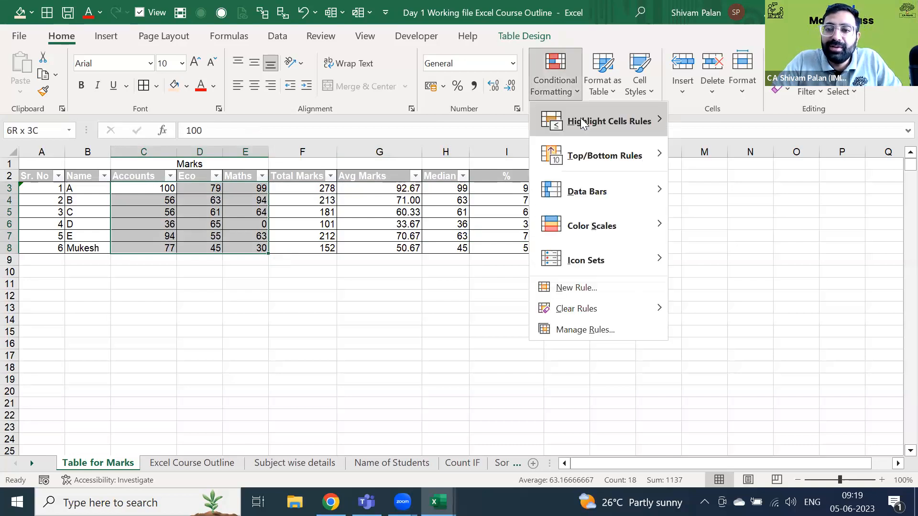
mouse_move(580, 120)
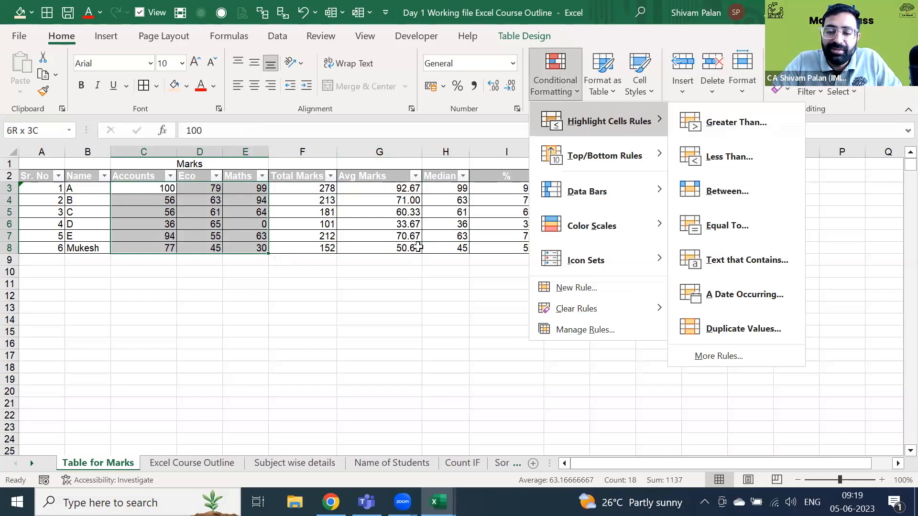
click(564, 96)
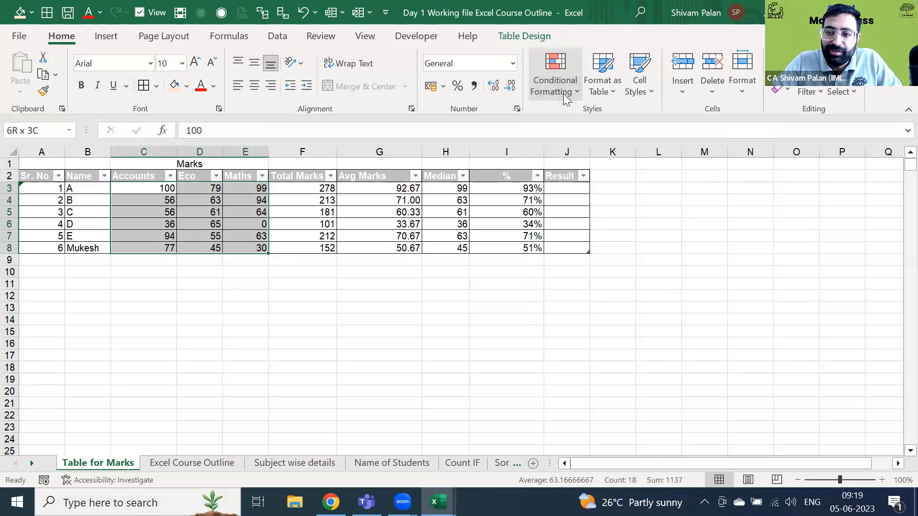
click(564, 95)
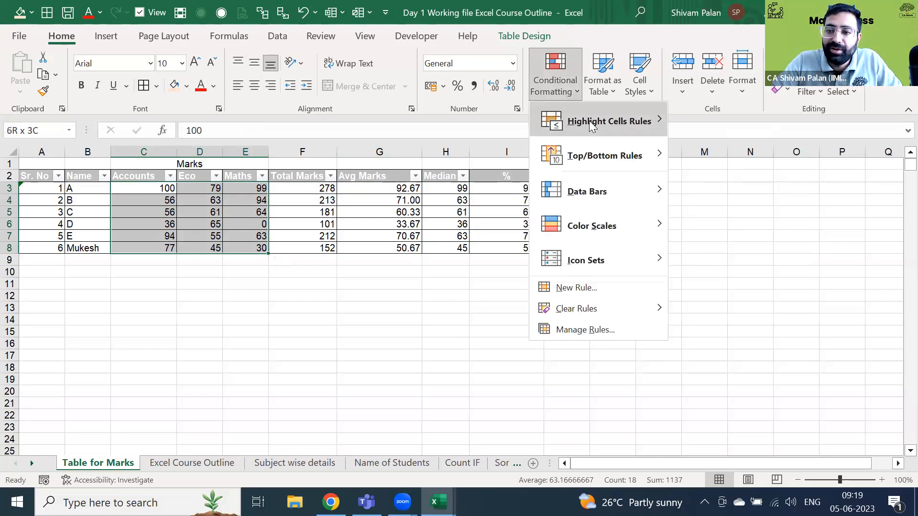
mouse_move(589, 124)
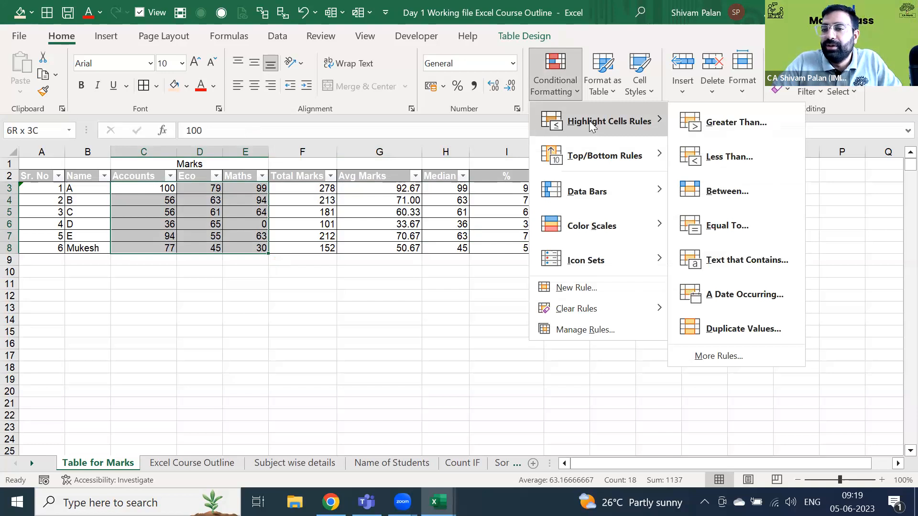
click(709, 158)
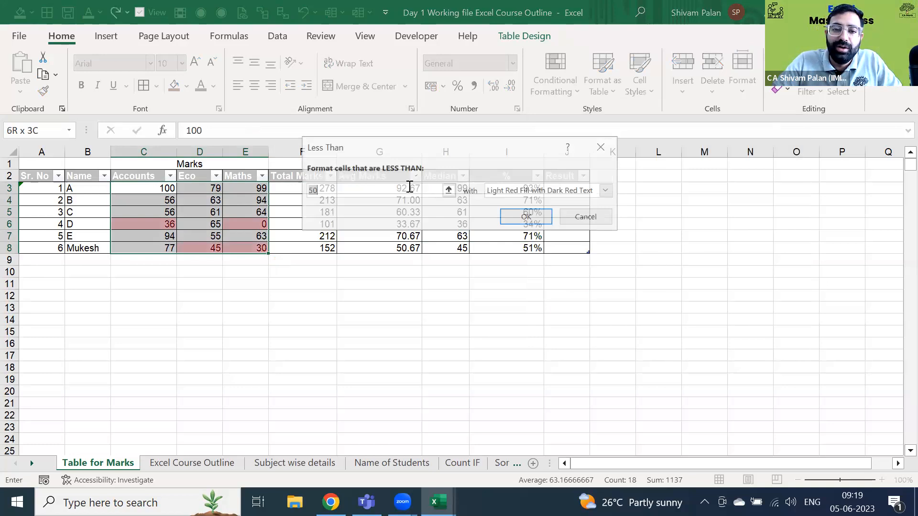
- Set the rule's threshold to 40 and open the highlight style choices
text(50)
key(BackSpace)
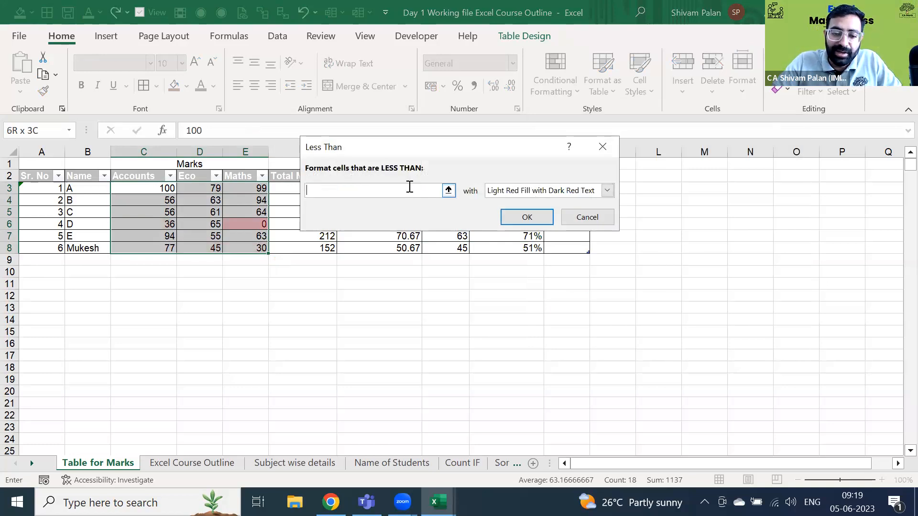
text(3)
key(BackSpace)
text(40)
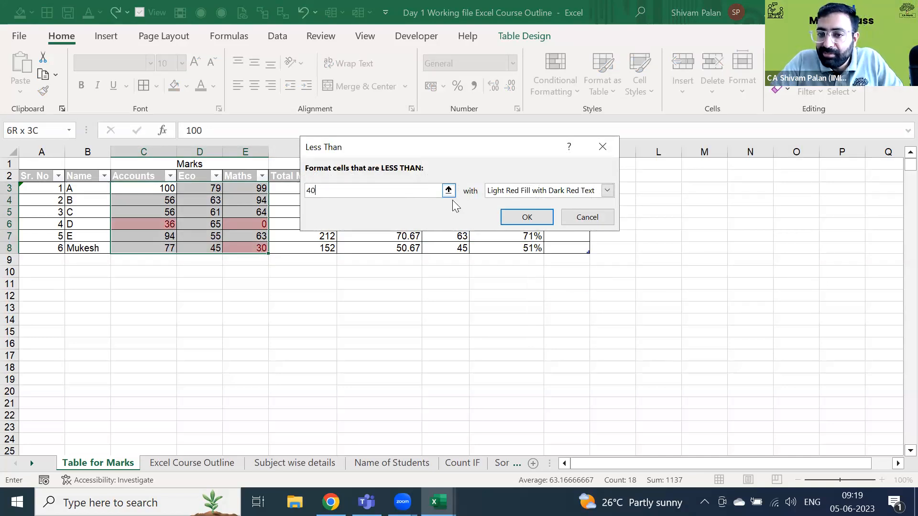
click(528, 194)
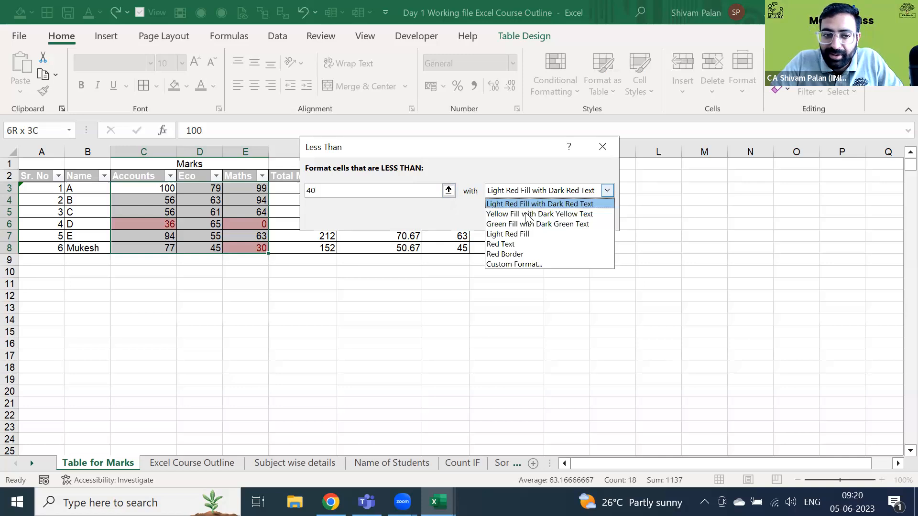
- Give marks below 40 a custom format of light red text on pale teal fill
click(520, 264)
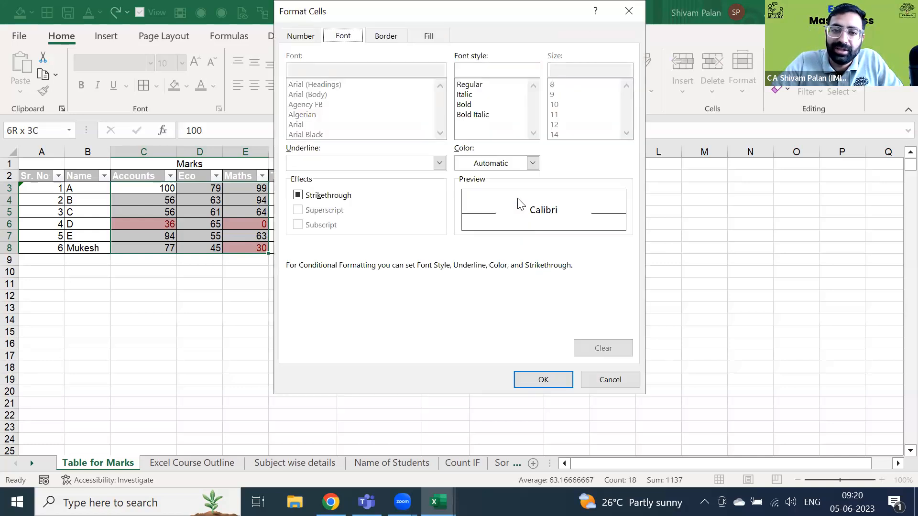
click(426, 38)
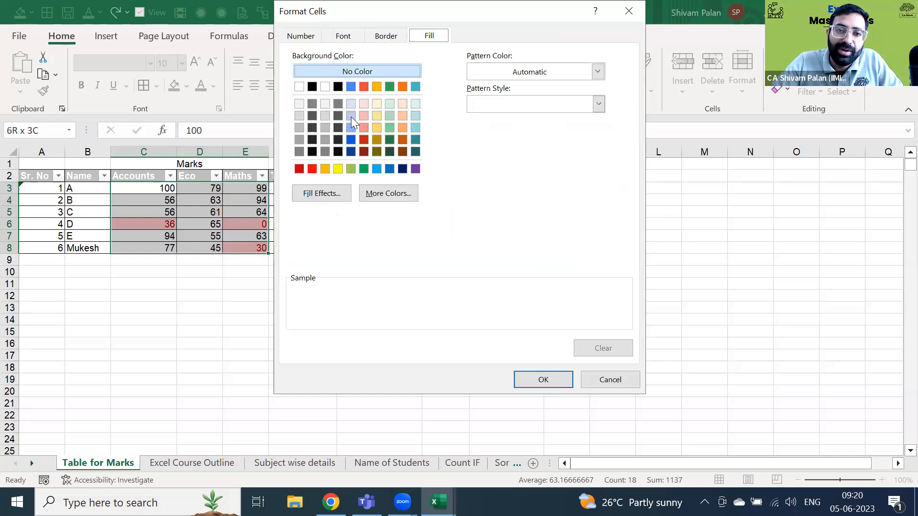
click(347, 36)
click(499, 168)
click(523, 260)
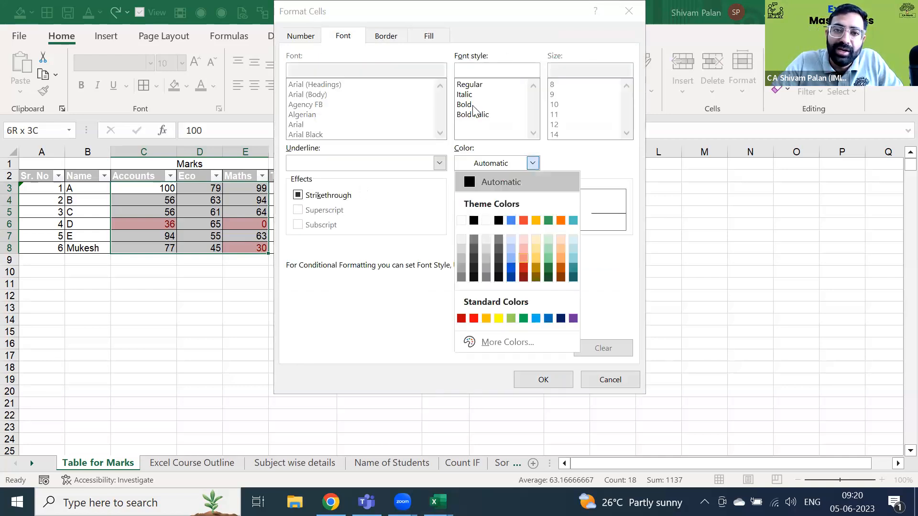
click(424, 37)
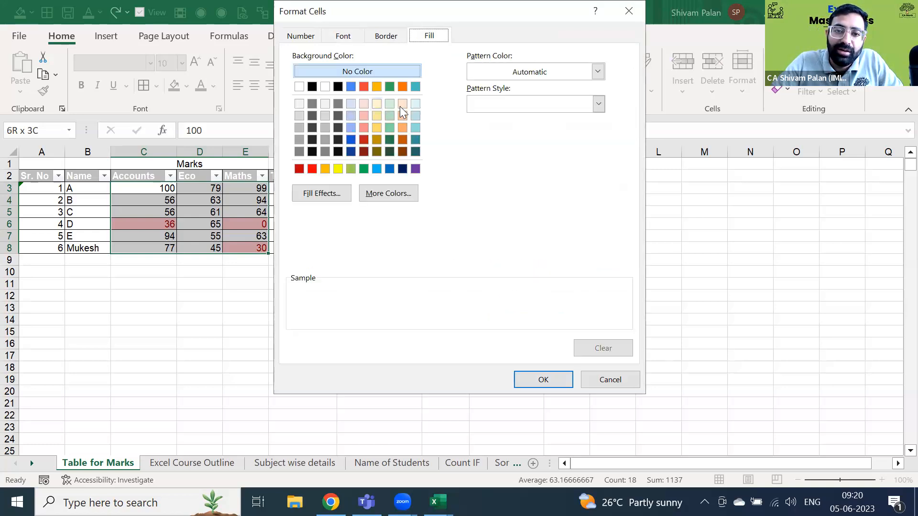
click(414, 106)
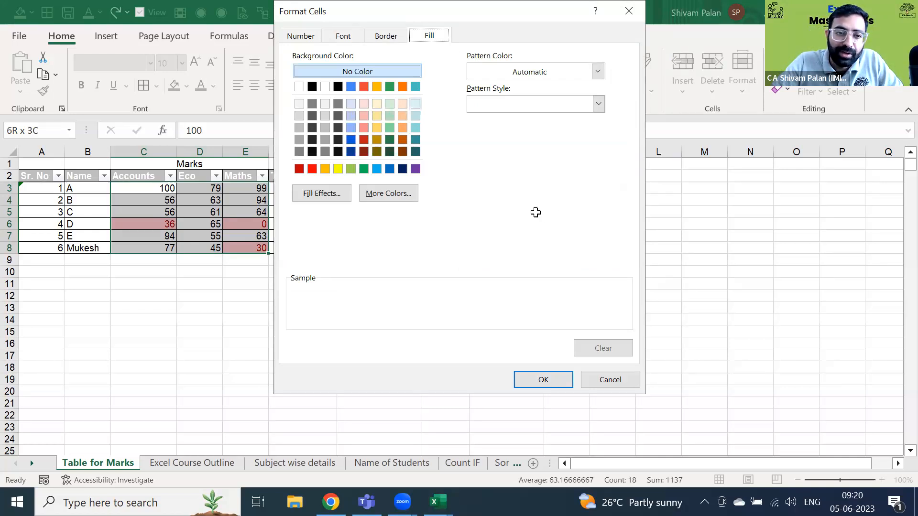
key(Return)
click(276, 287)
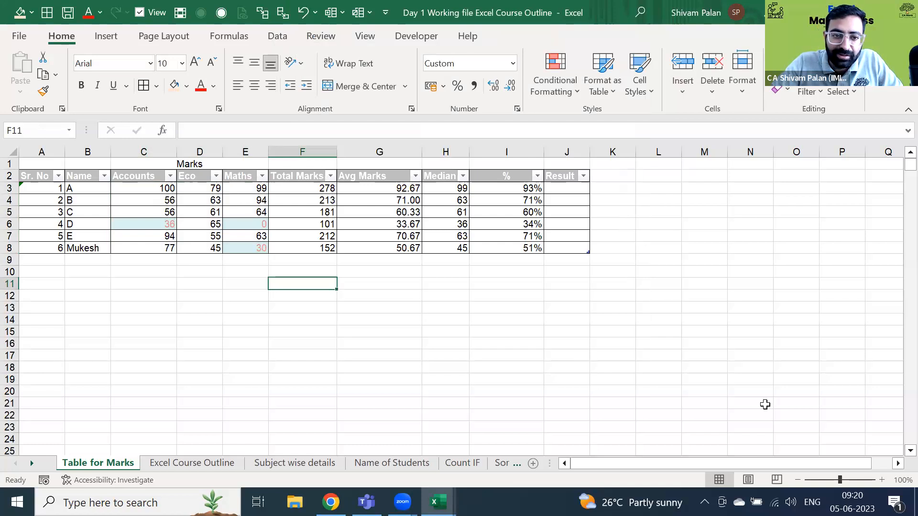
- Change A's Eco mark in D3 to 32
click(216, 193)
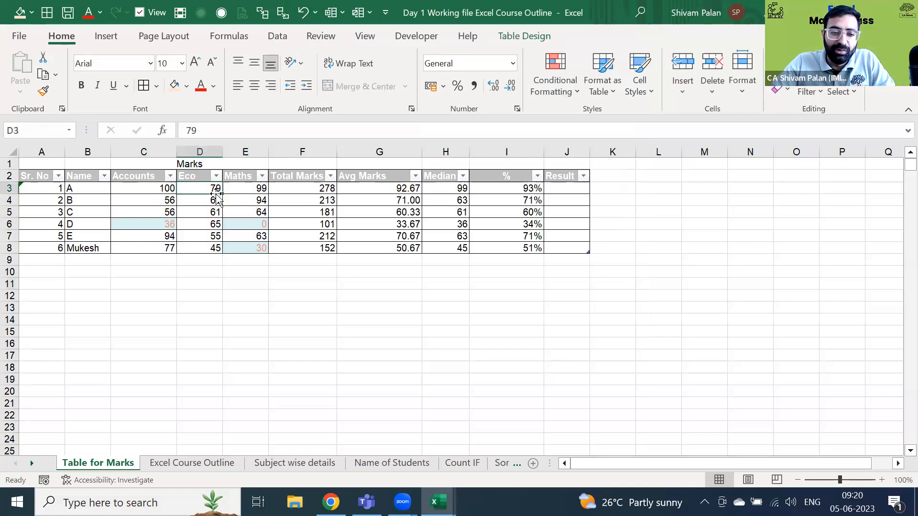
text(32)
key(Return)
key(Return)
- Add a new student's name in B9 with an Accounts mark of 22
key(Down)
key(Down)
key(Down)
key(Down)
key(Left)
key(Left)
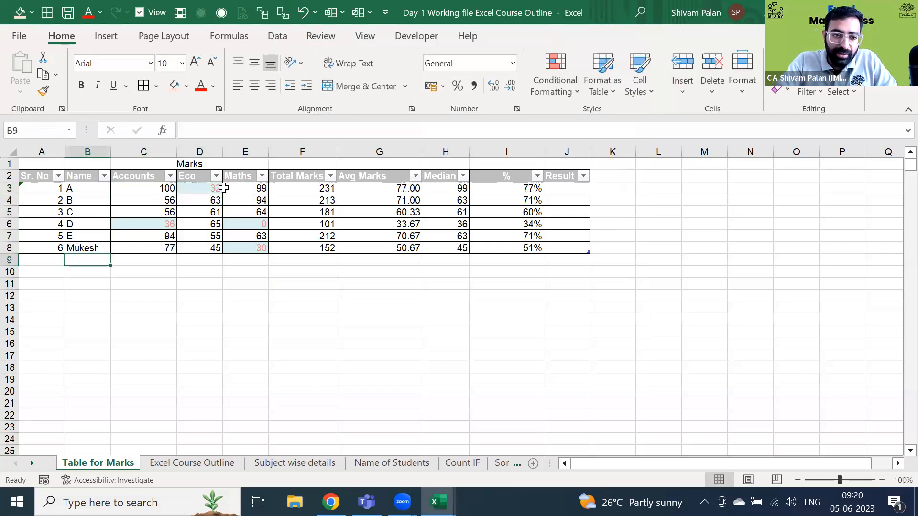
text(Shivam)
key(Return)
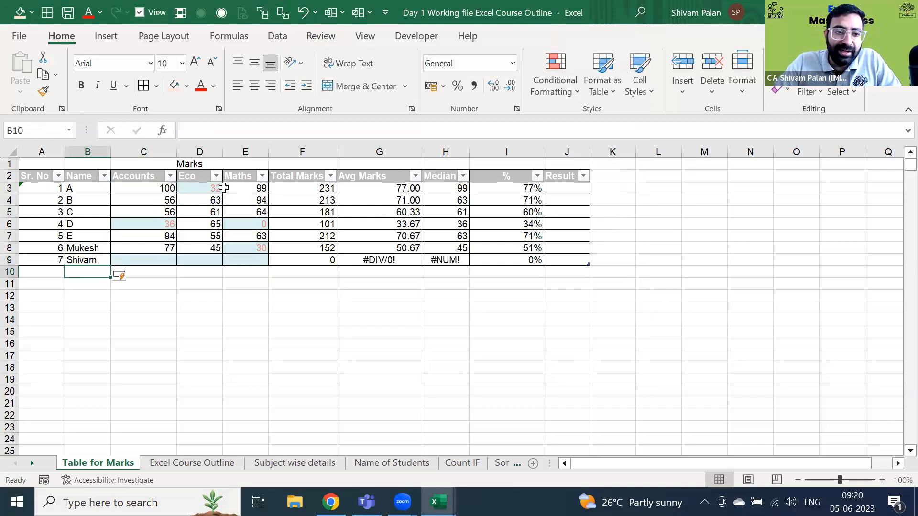
key(Up)
key(Right)
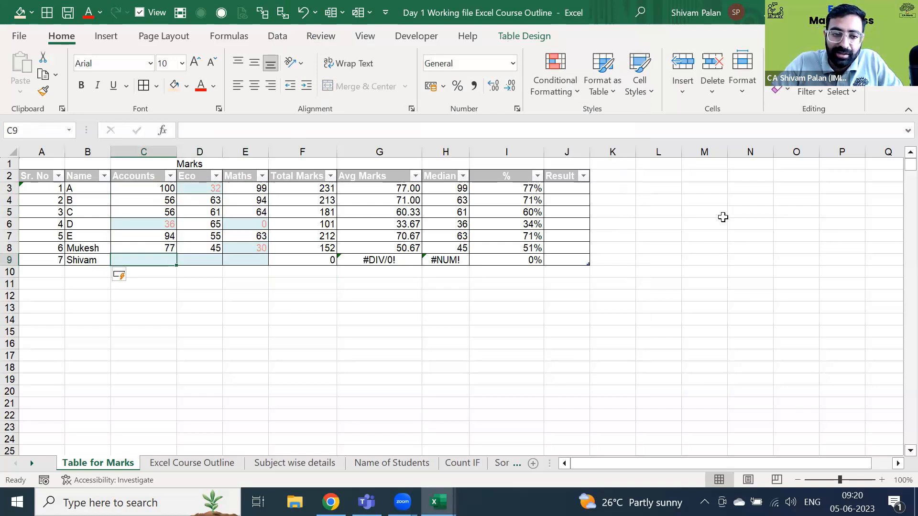
text(22)
key(Return)
- Give the new student 99 for Eco and 99 for Maths, fixing a mistyped Maths entry
key(Up)
key(Right)
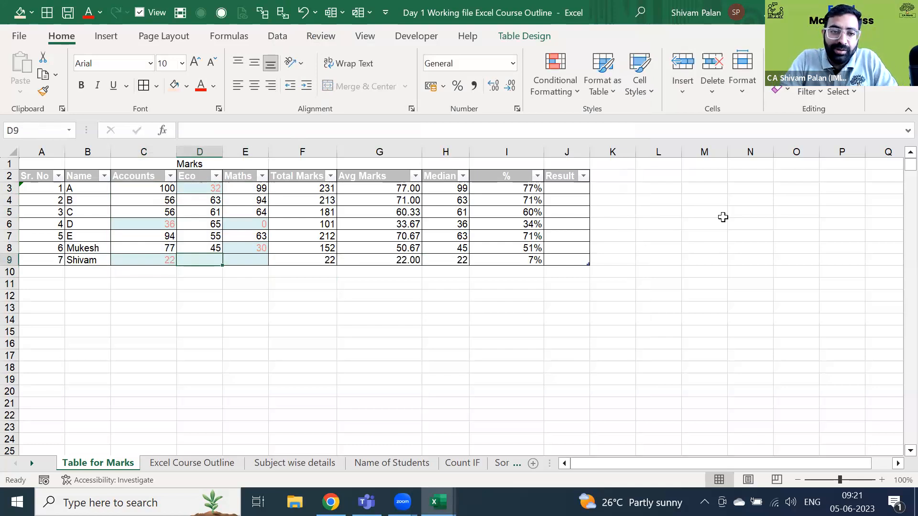
text(99)
key(Return)
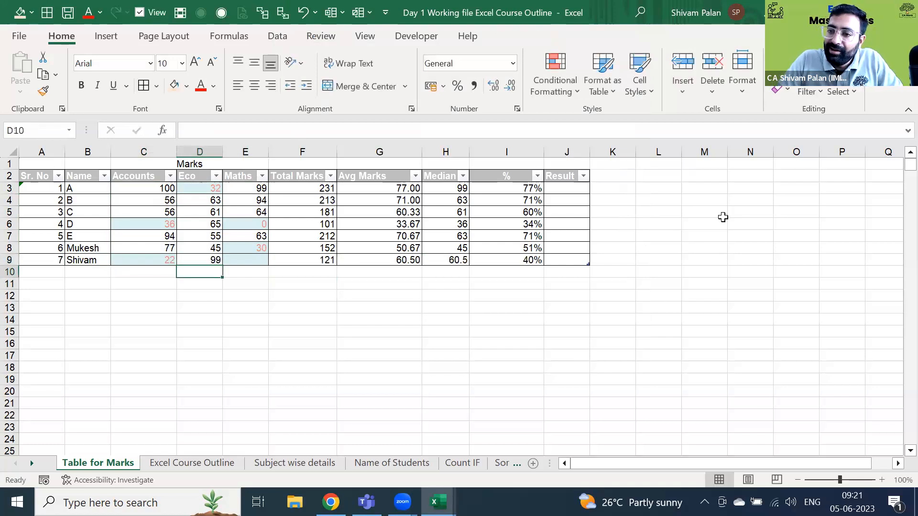
key(Right)
key(Up)
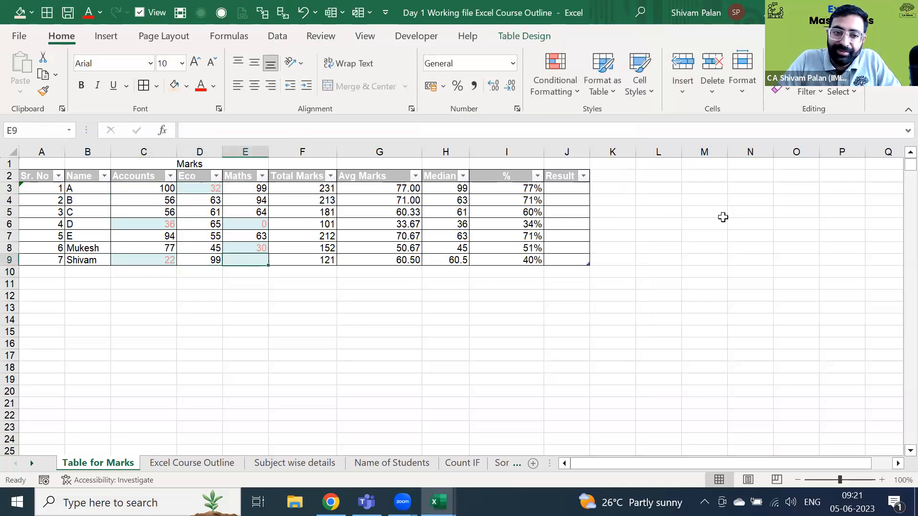
text(1231)
key(Return)
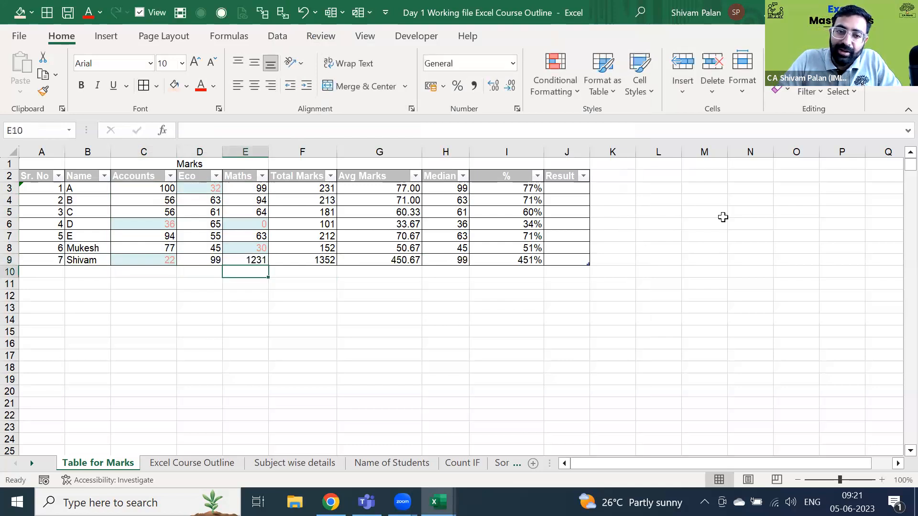
key(ctrl+z)
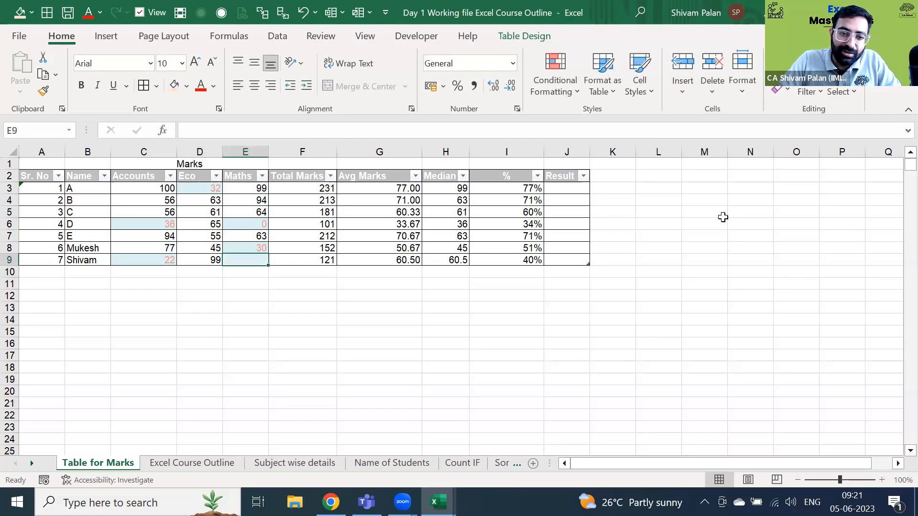
text(30)
key(BackSpace)
key(BackSpace)
text(9)
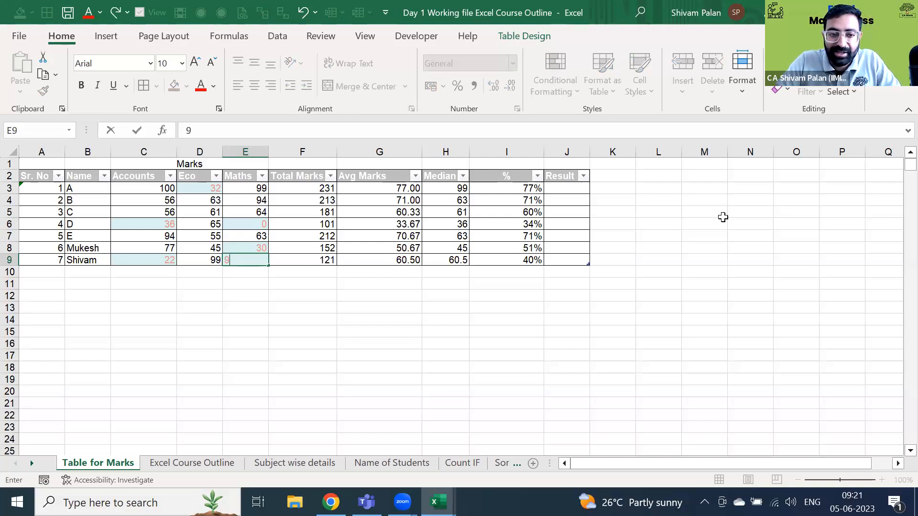
text(9)
key(Return)
key(Up)
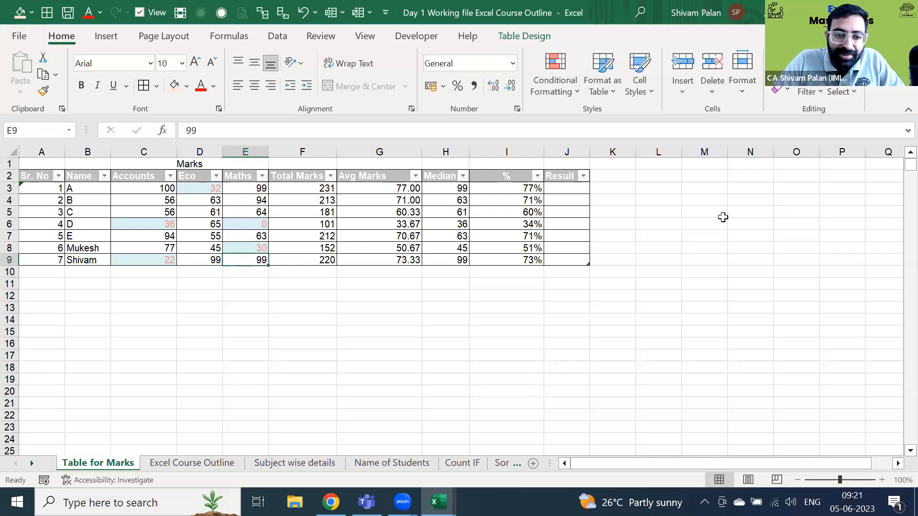
key(Left)
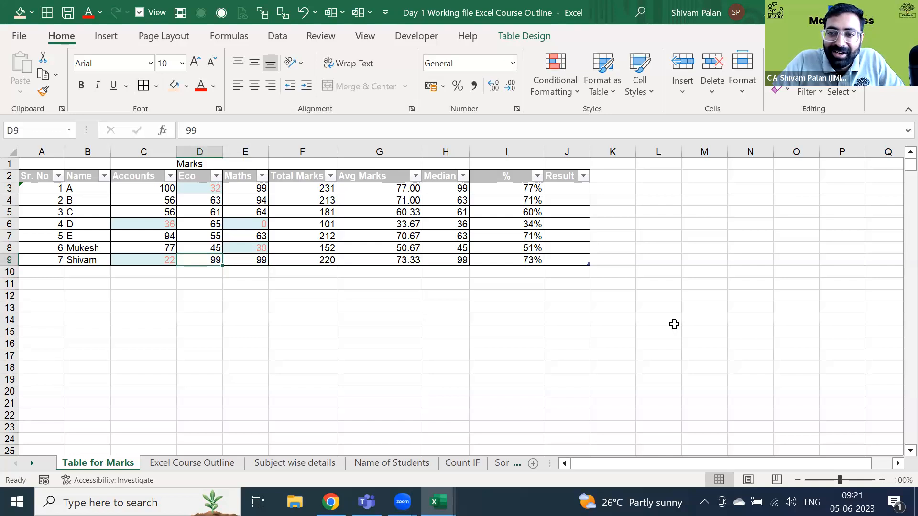
- Change the Maths mark in E8 to 99
click(247, 244)
text(99)
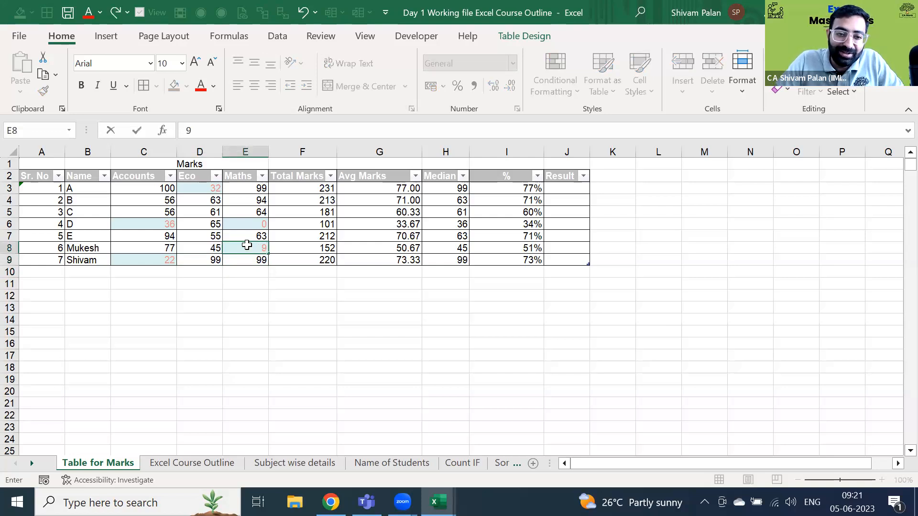
key(Return)
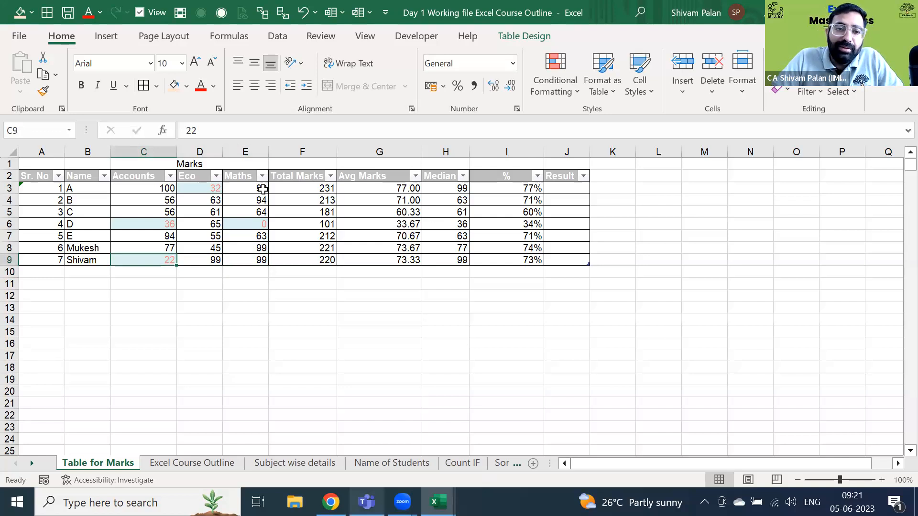
key(ctrl+Up)
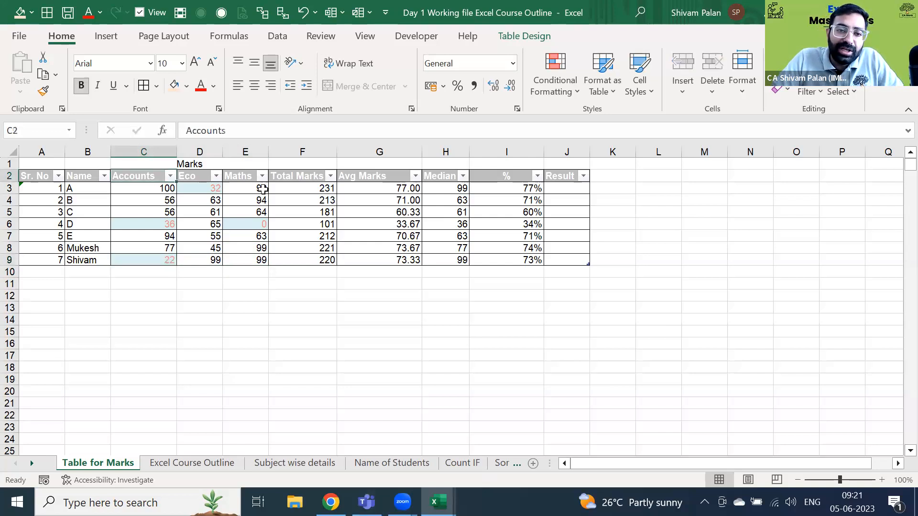
key(Down)
key(ctrl+shift+Down)
key(ctrl+shift+Right)
key(shift+Left)
key(shift+Left)
key(shift+Left)
key(shift+Left)
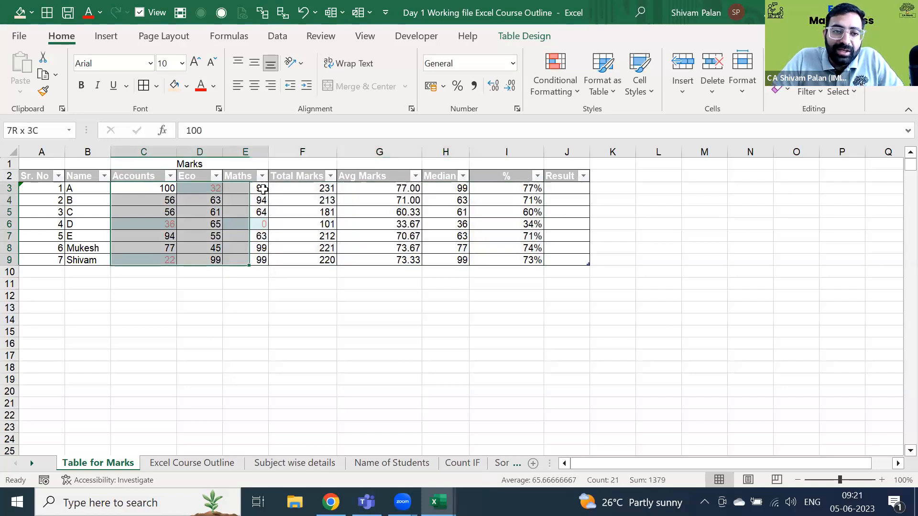
key(Up)
key(Up)
key(Down)
key(shift+space)
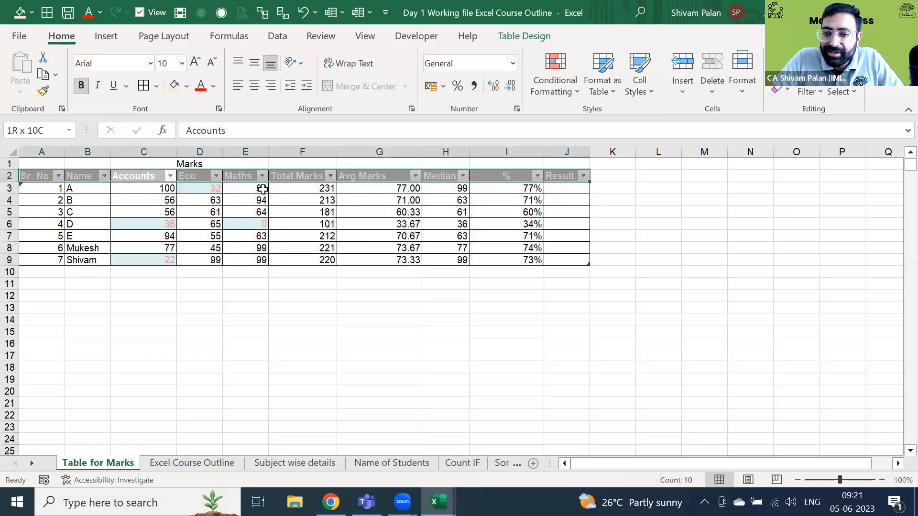
key(Left)
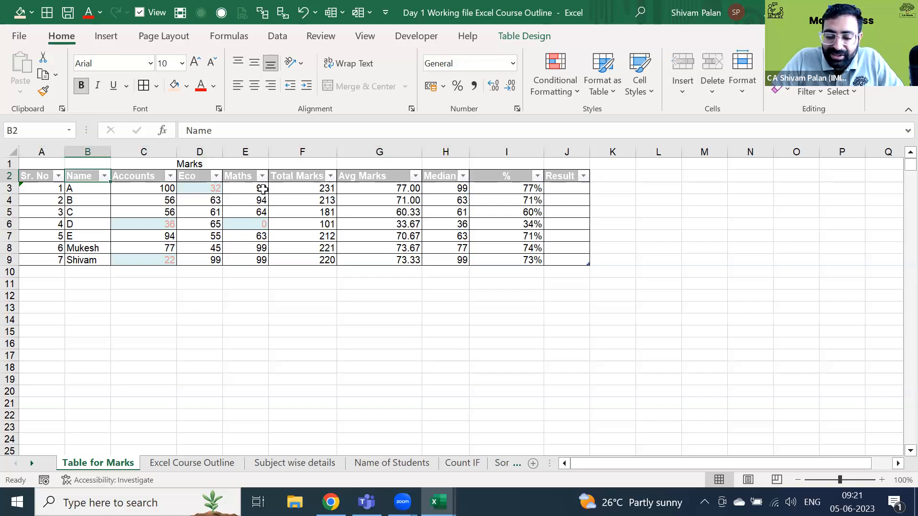
key(shift+space)
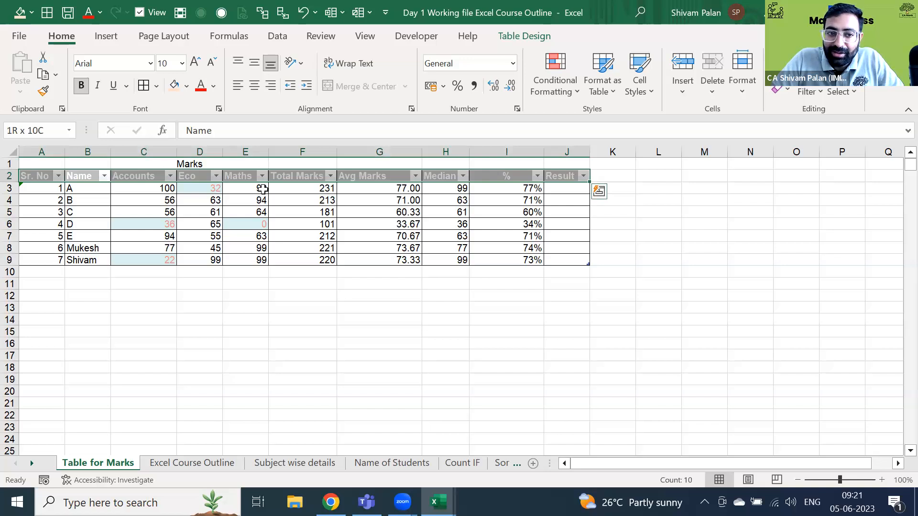
key(ctrl+shift+Down)
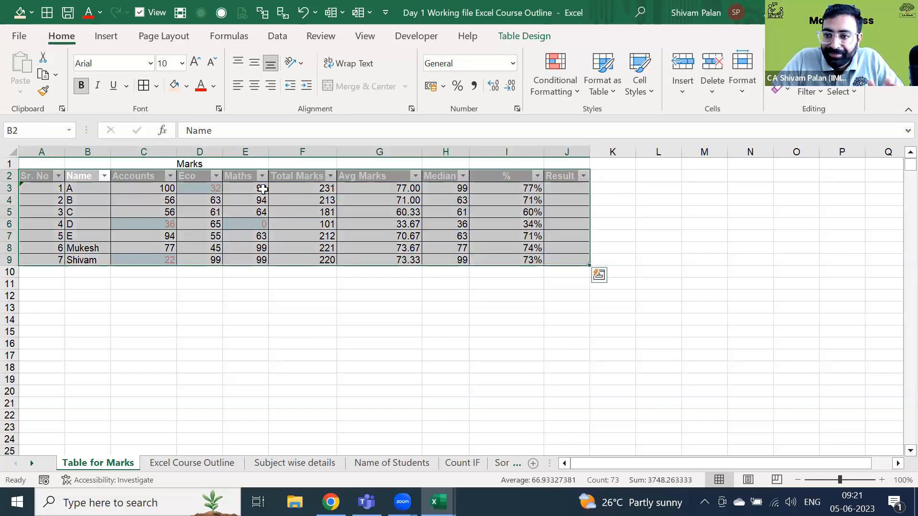
key(Down)
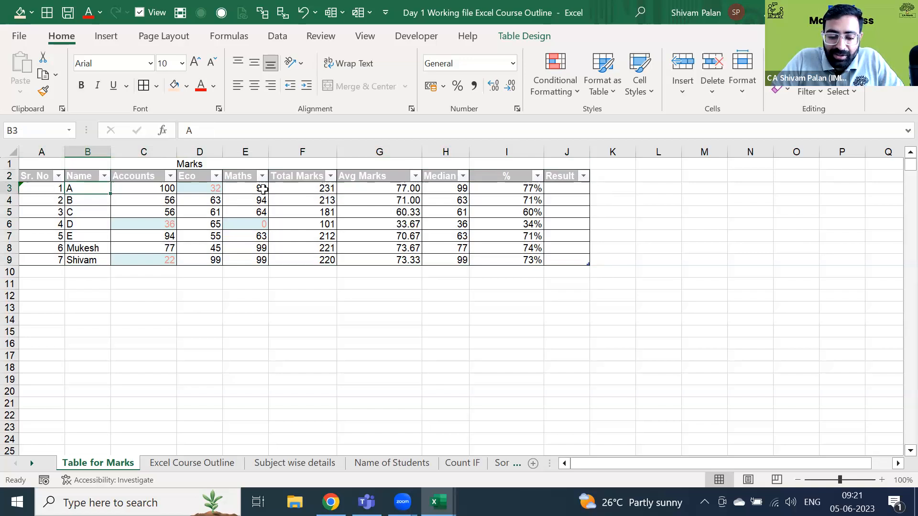
key(Right)
key(ctrl+shift+Down)
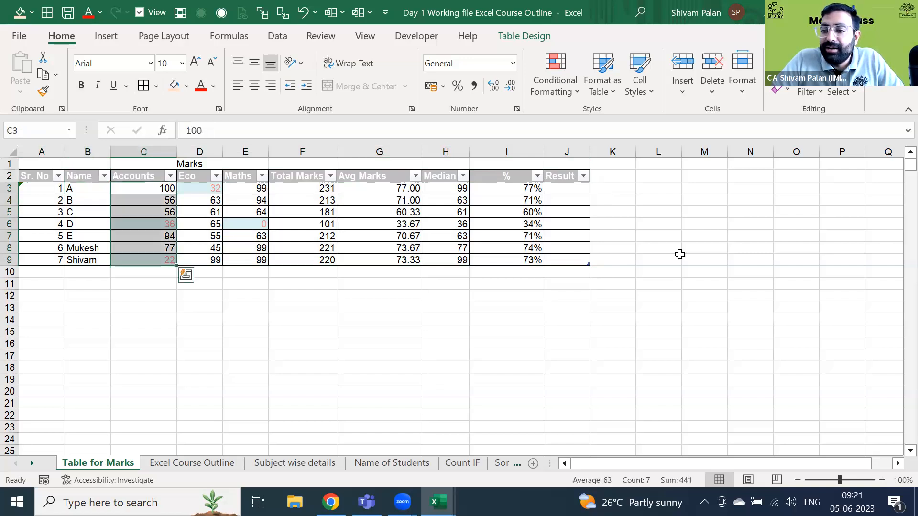
click(875, 439)
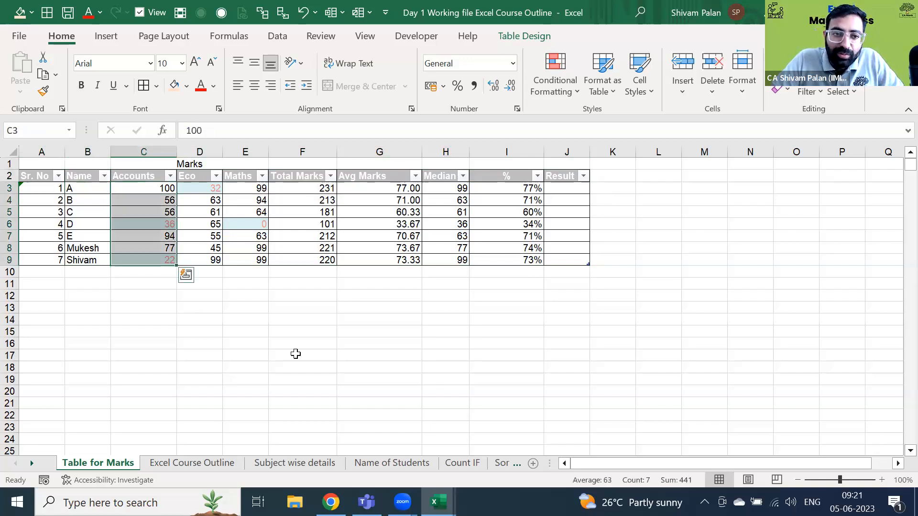
click(127, 182)
key(ctrl+space)
key(Right)
key(Right)
key(Right)
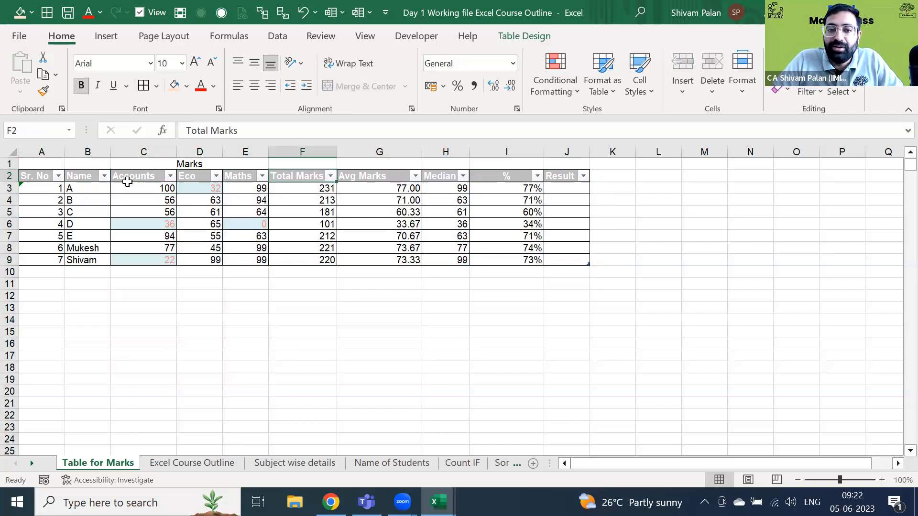
key(ctrl+space)
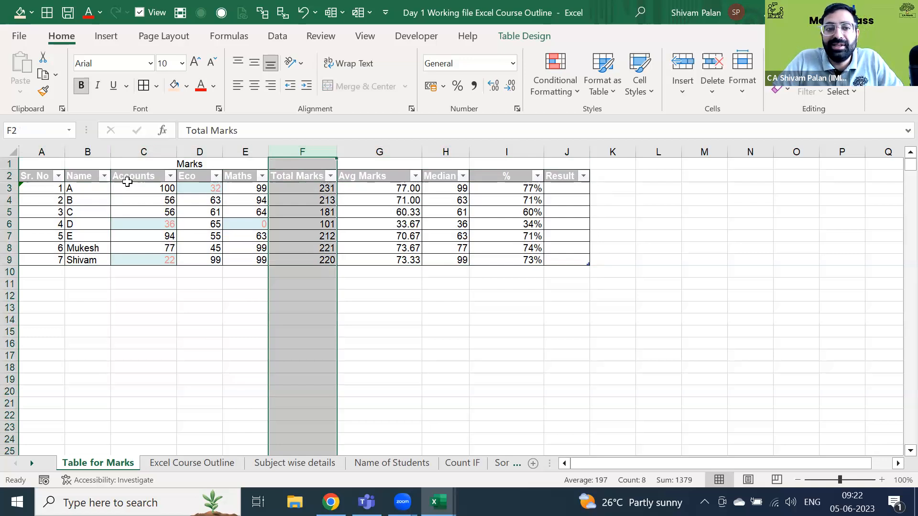
key(Left)
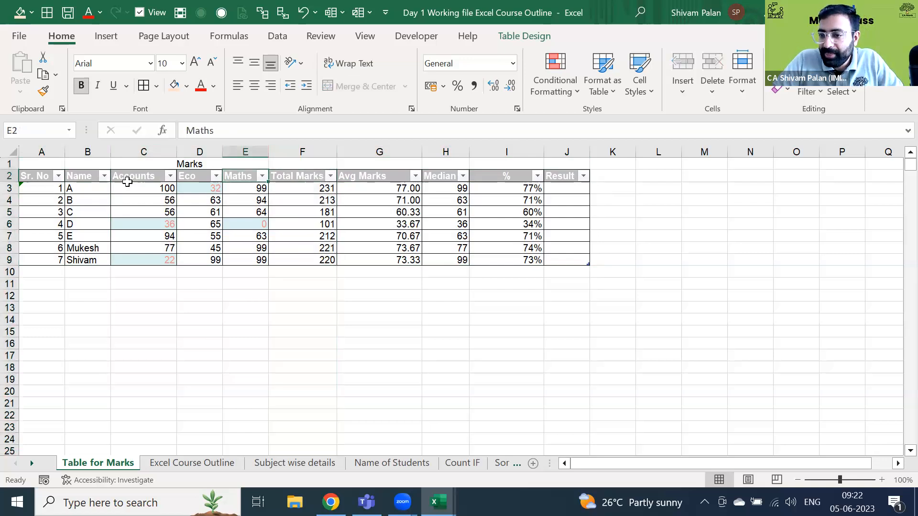
key(Right)
key(Right)
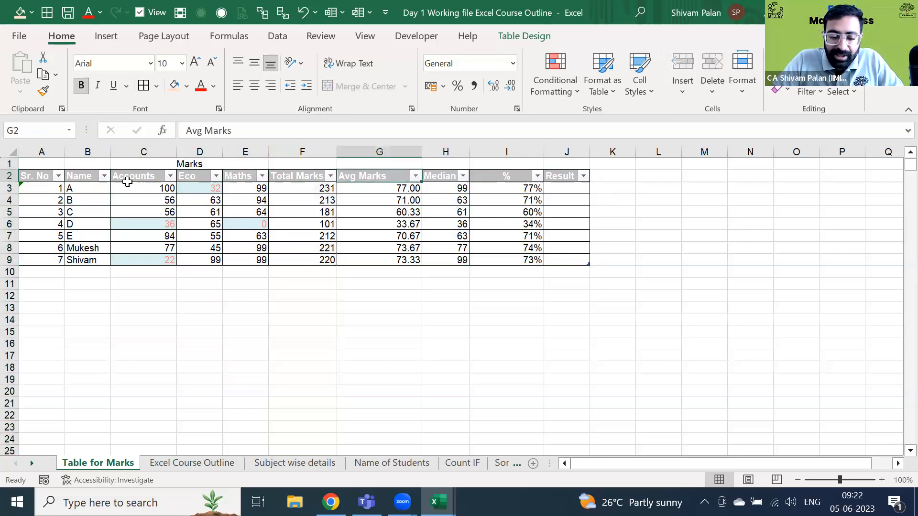
key(Left)
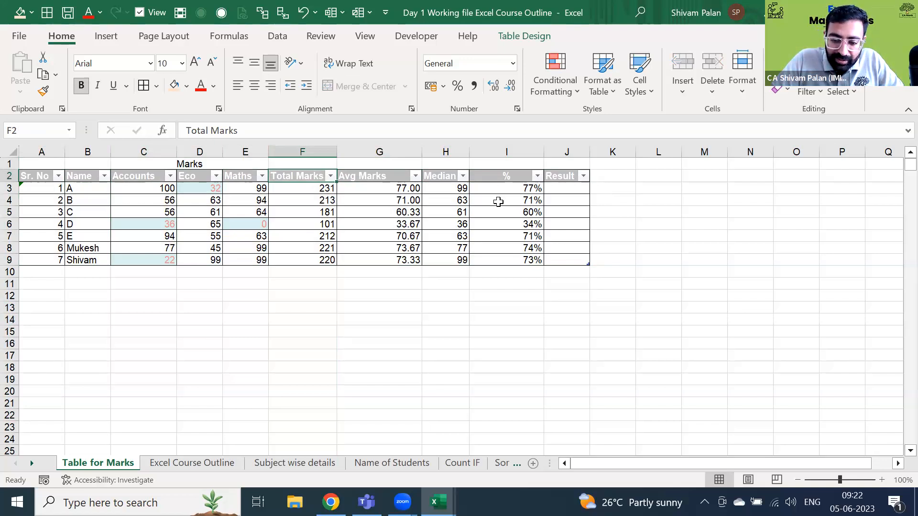
- Insert a blank table column, Column1, at column F before Total Marks
key(ctrl+shift+Down)
key(ctrl+shift+Down)
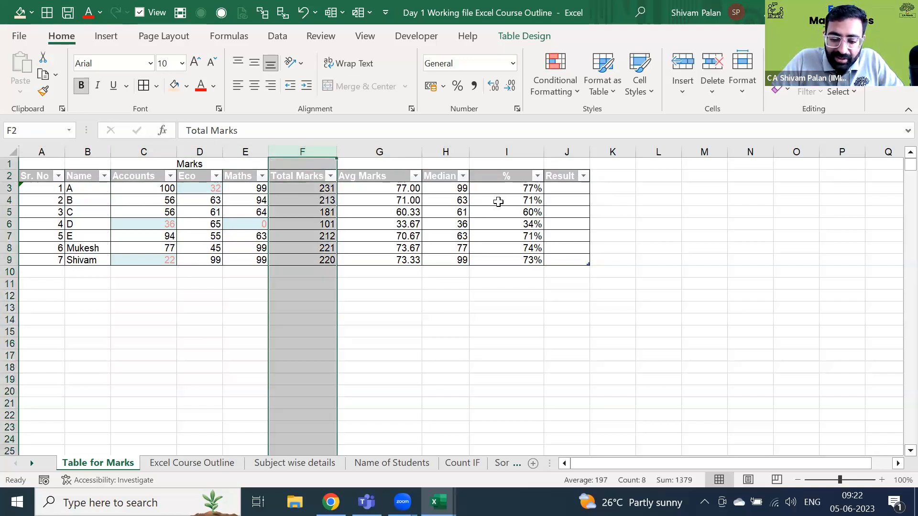
key(Up)
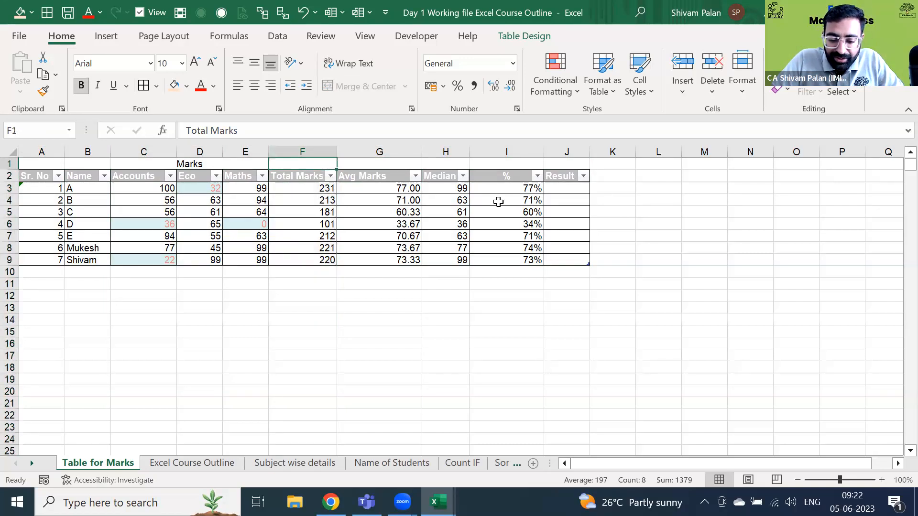
key(ctrl+space)
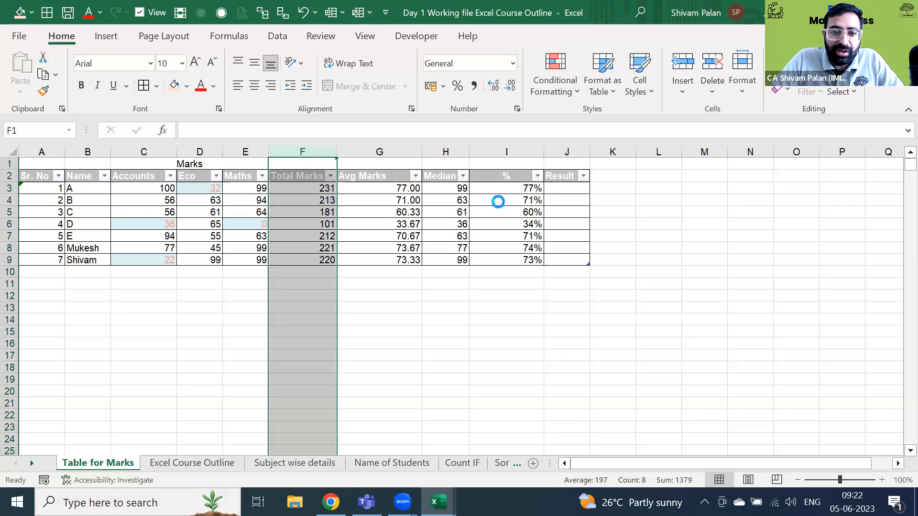
key(ctrl+shift+plus)
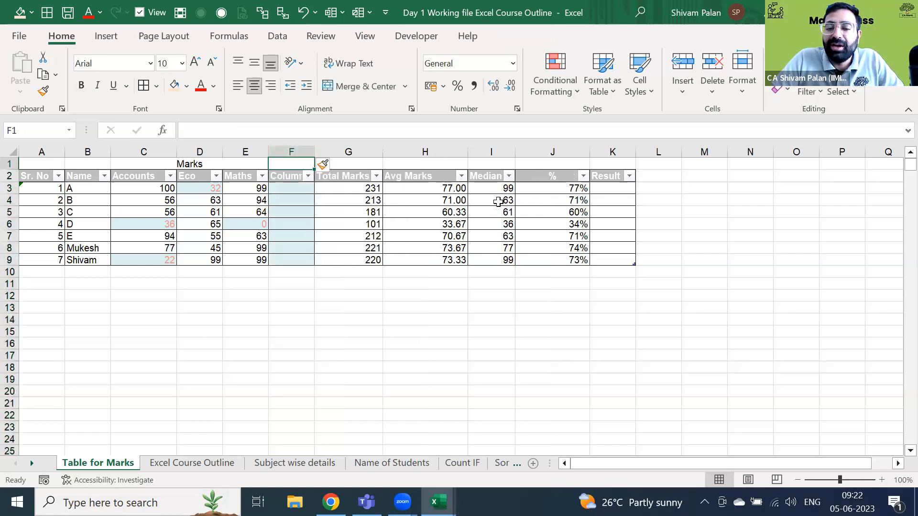
key(Down)
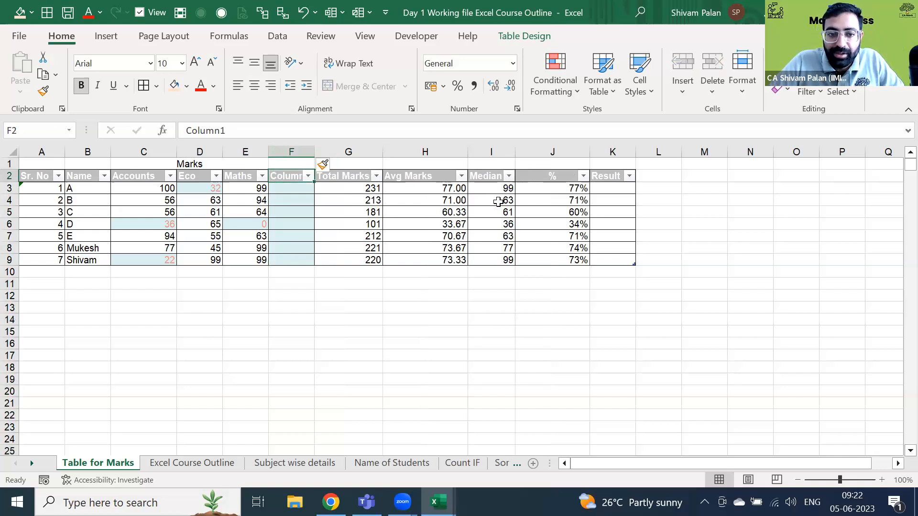
- Undo the Column1 insertion and glance at the Median and Avg Marks filter dropdowns
key(ctrl+z)
key(Down)
click(463, 176)
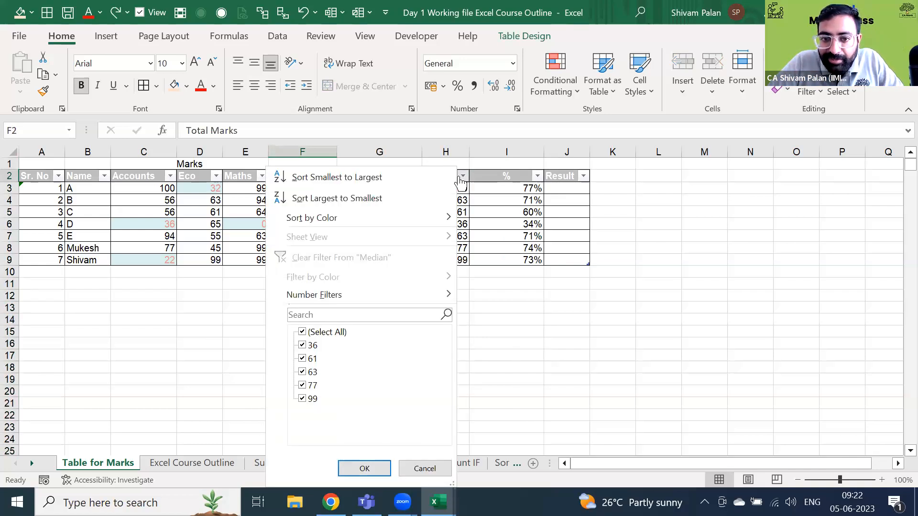
key(Escape)
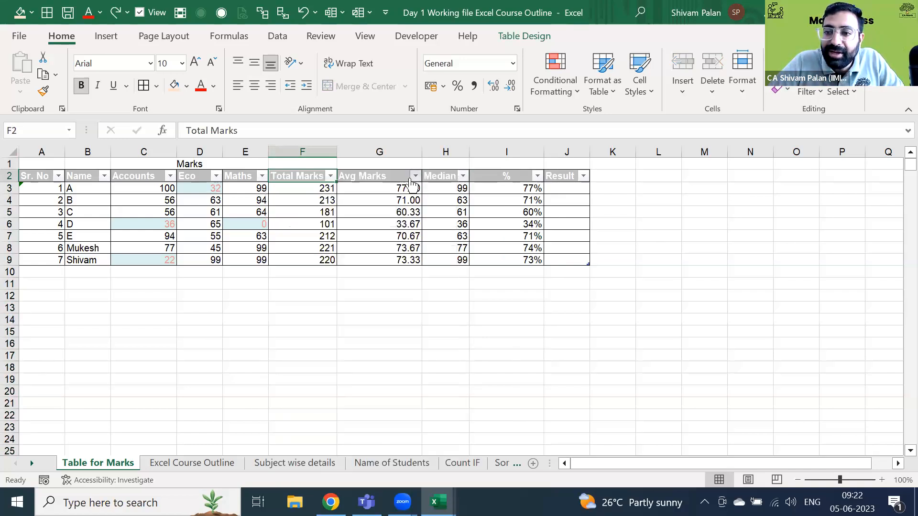
click(415, 176)
key(Escape)
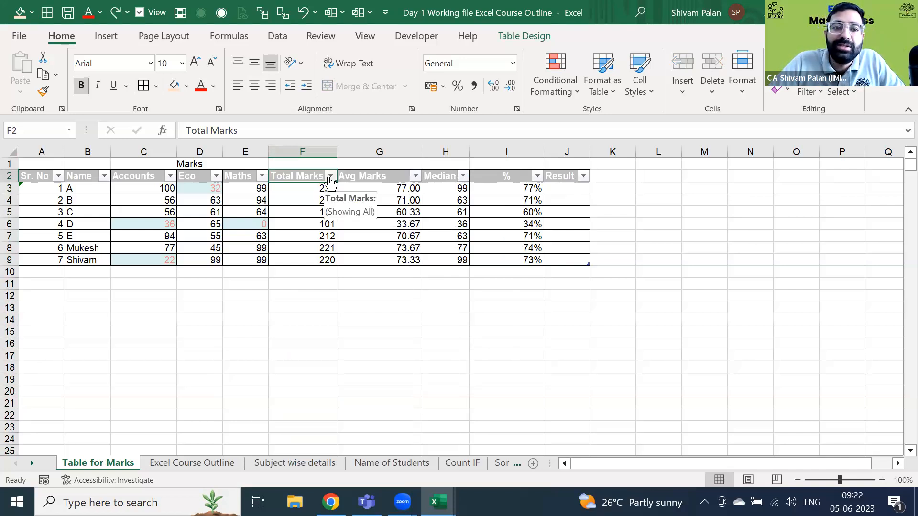
- Select the Accounts, Eco and Maths marks in C3:E9
key(Home)
key(ctrl+shift+Right)
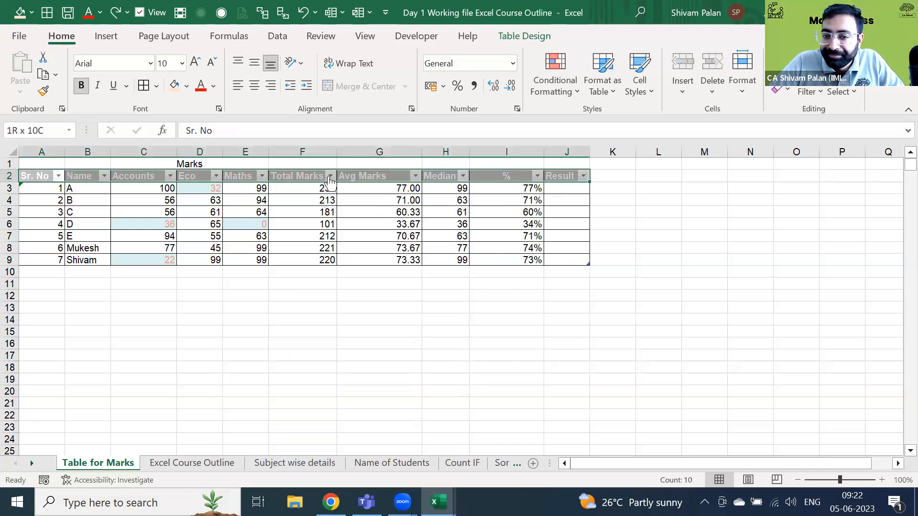
key(ctrl+shift+Down)
key(Right)
key(Right)
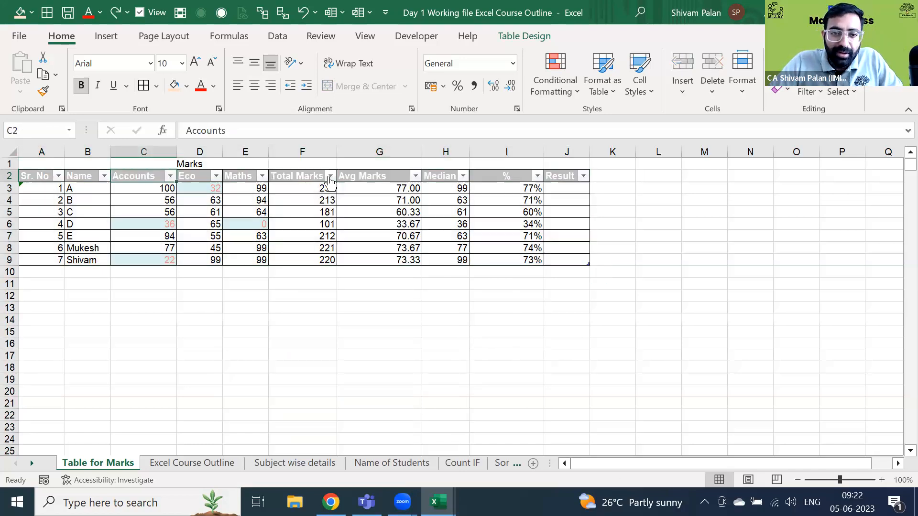
key(Right)
key(Right)
key(Right)
key(Right)
key(Left)
key(Left)
key(Down)
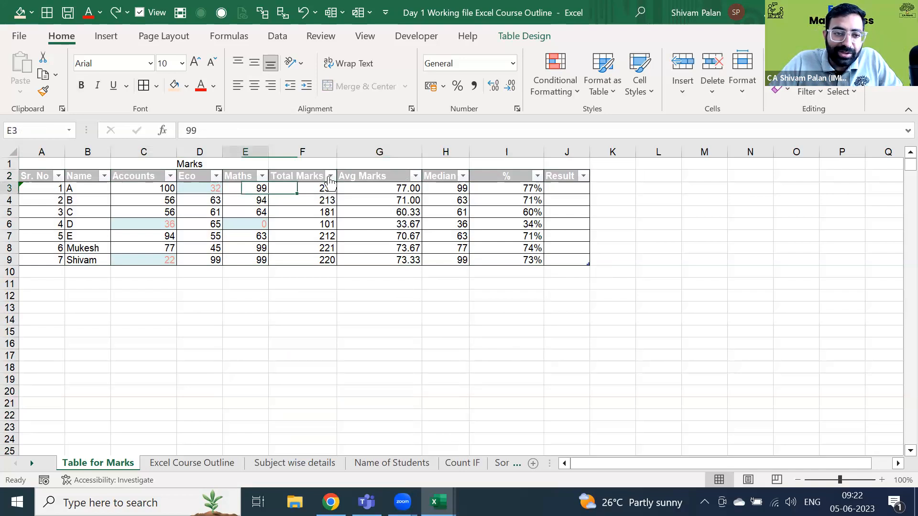
key(Left)
key(Left)
key(shift+Right)
key(shift+Right)
key(ctrl+shift+Down)
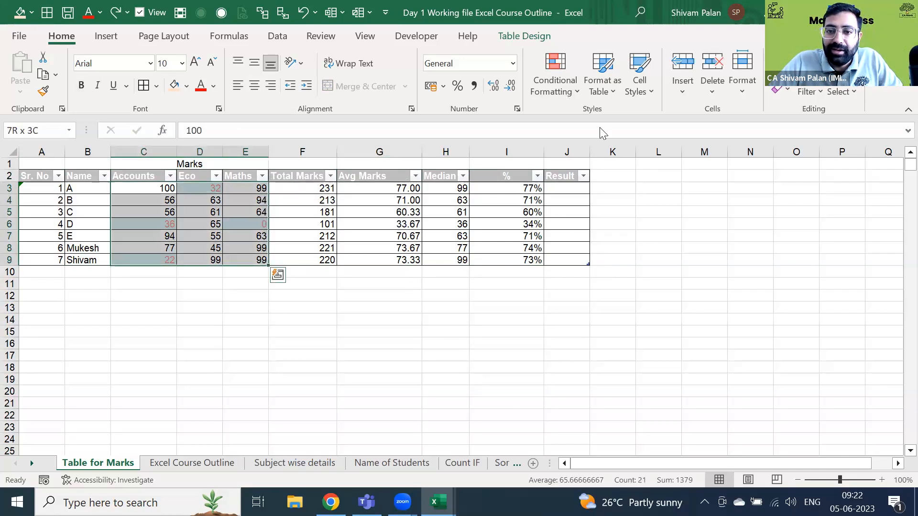
- Highlight marks greater than 90 in C3:E9 with Green Fill with Dark Green Text
click(555, 86)
mouse_move(599, 128)
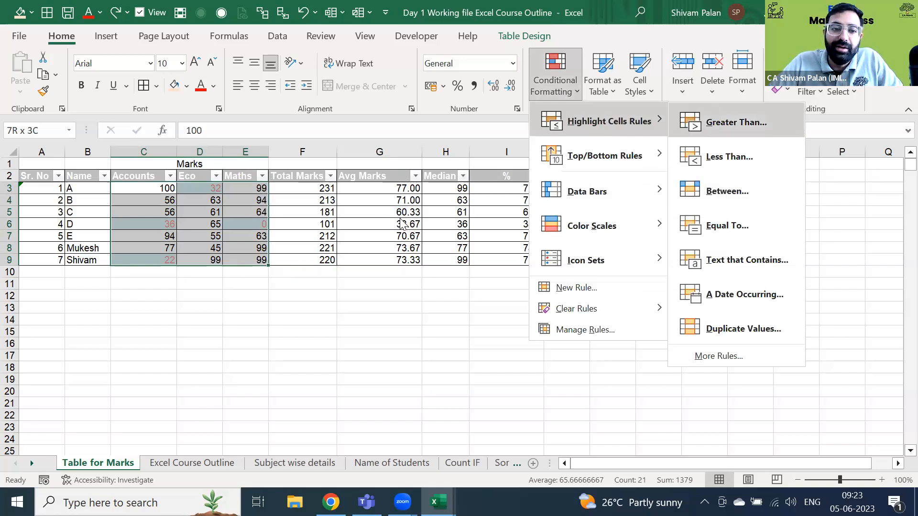
click(717, 123)
text(90)
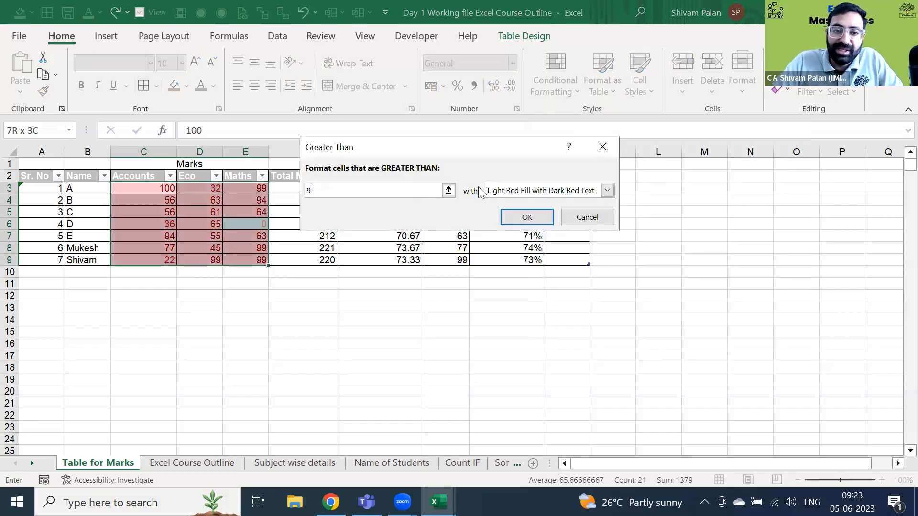
click(520, 191)
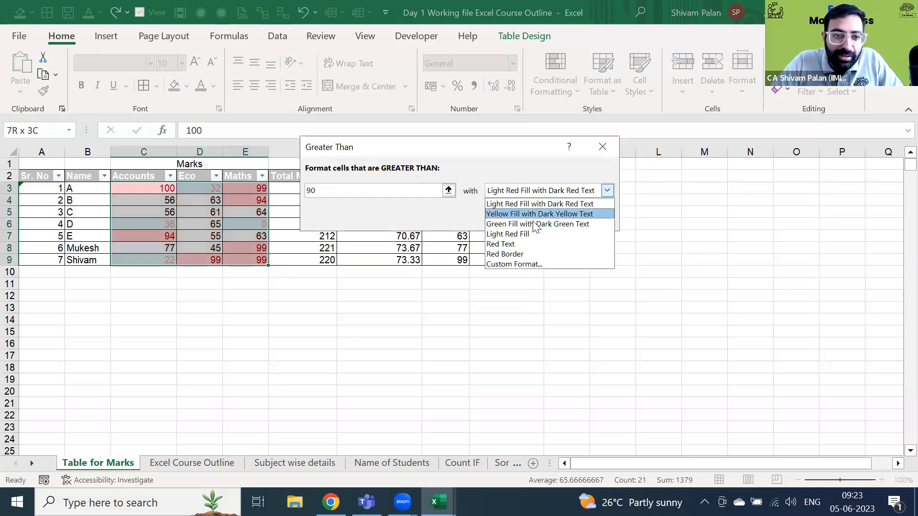
click(536, 224)
click(527, 217)
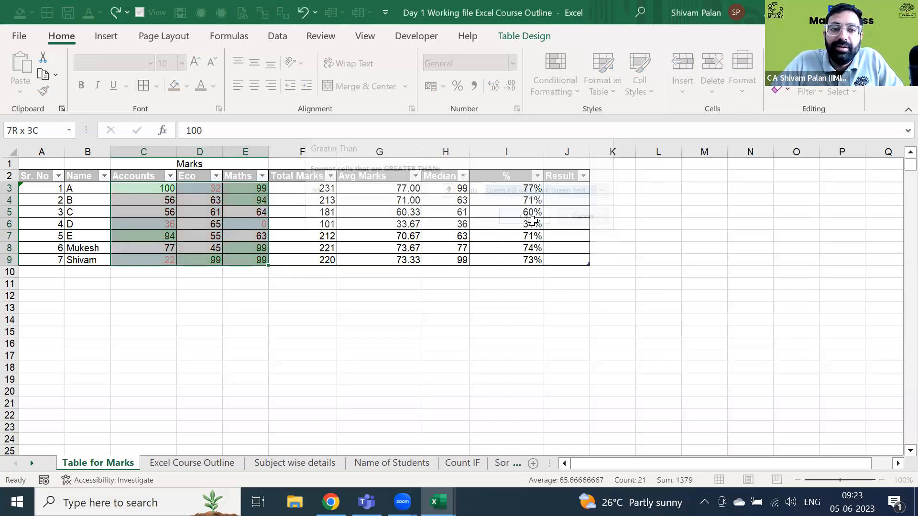
click(323, 223)
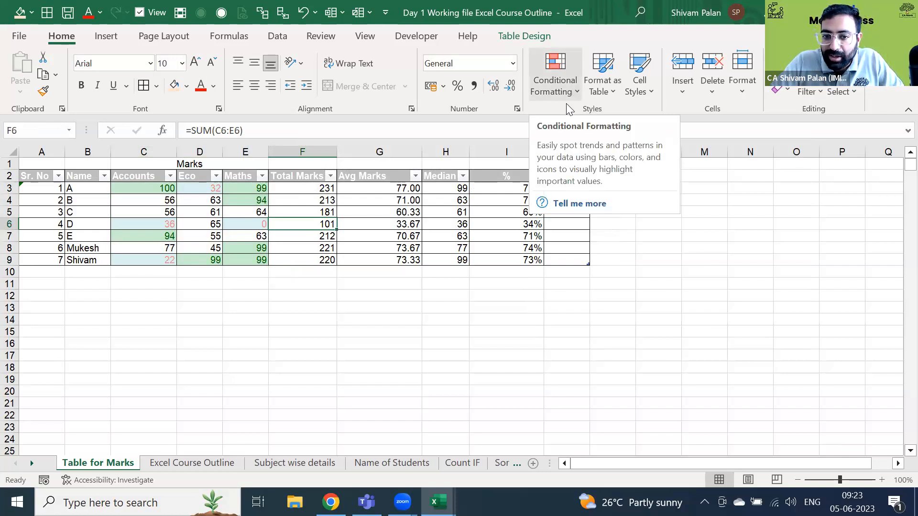
click(454, 204)
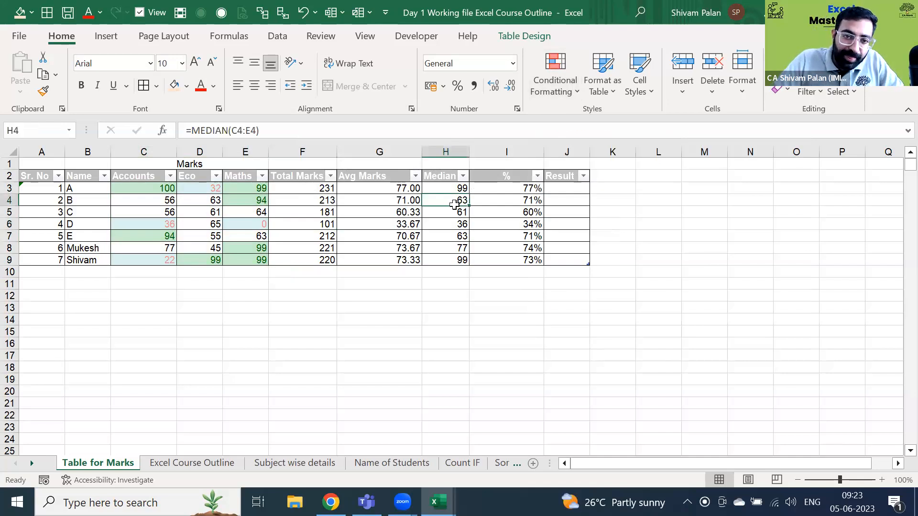
key(Up)
key(Up)
key(Left)
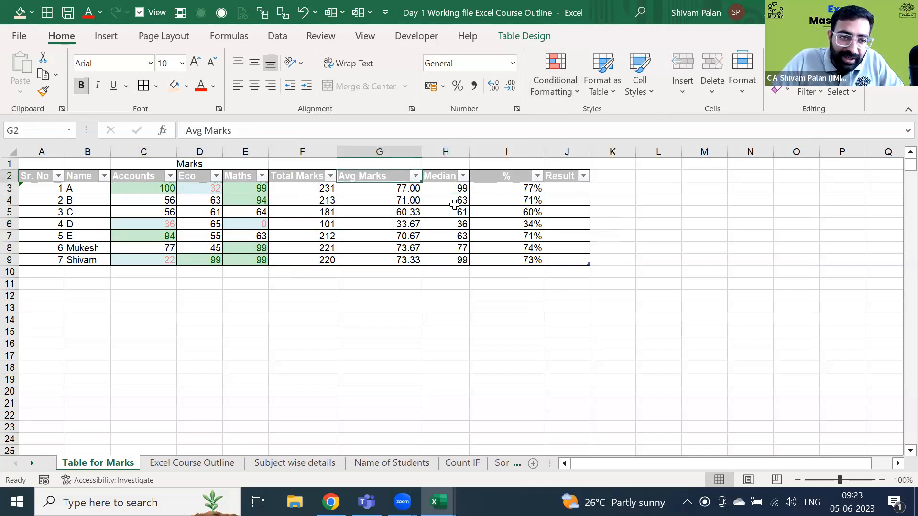
key(ctrl+Left)
key(ctrl+shift+Right)
key(ctrl+shift+Down)
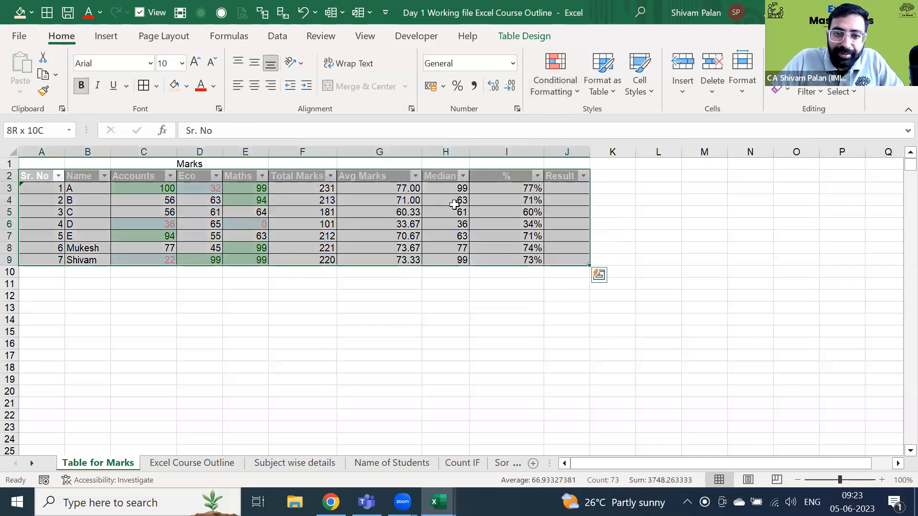
key(ctrl+Right)
key(Down)
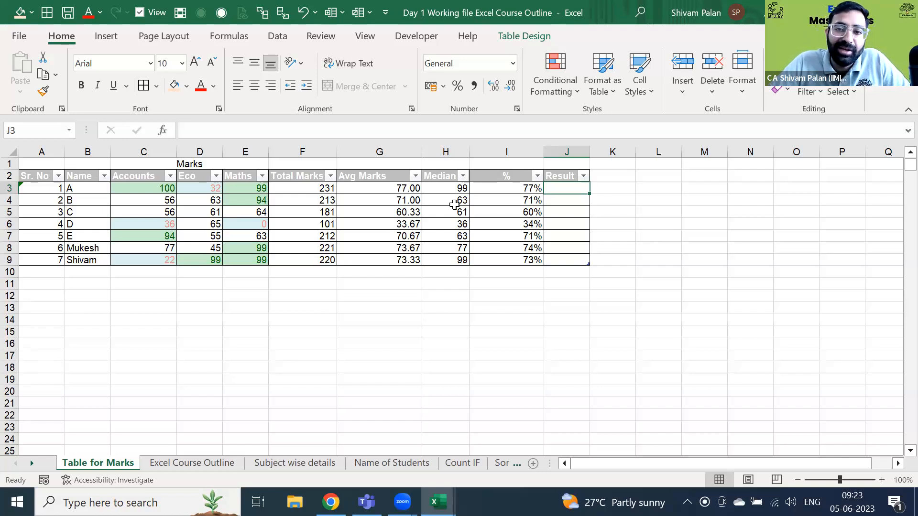
key(Right)
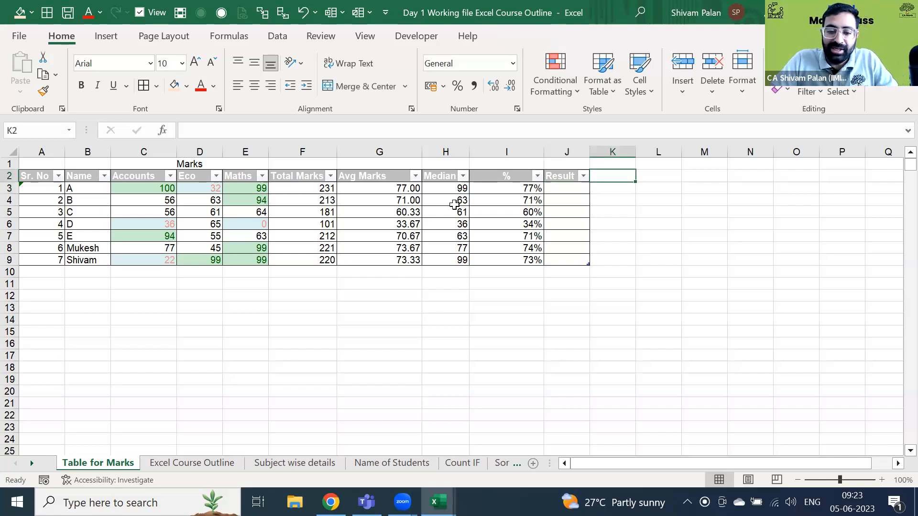
text(40)
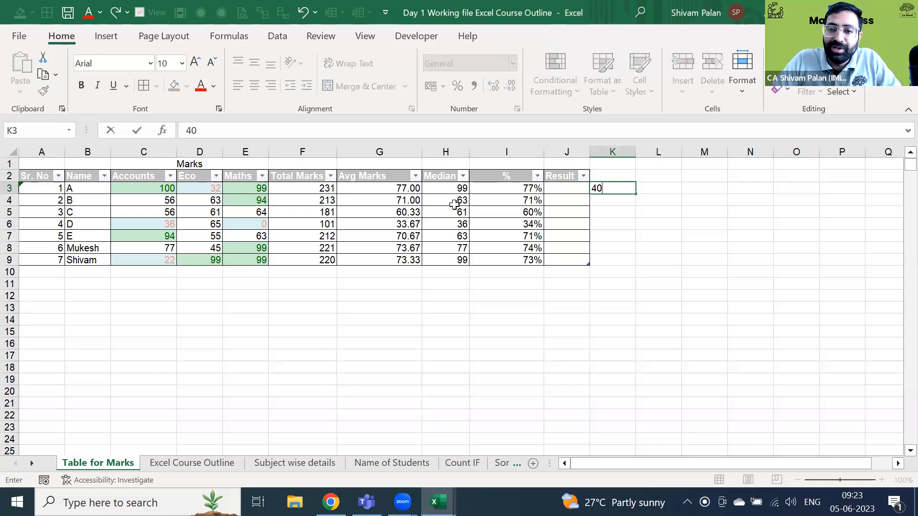
key(Tab)
key(Left)
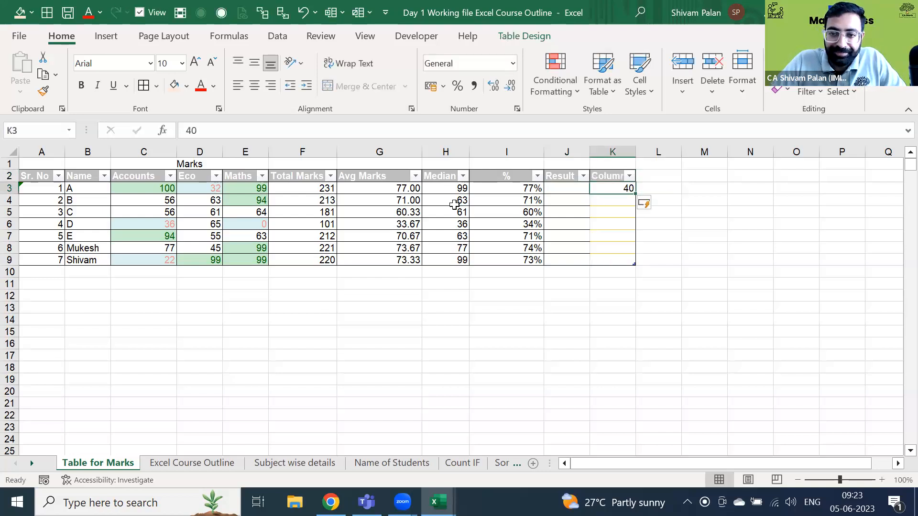
key(ctrl+z)
key(Left)
key(Delete)
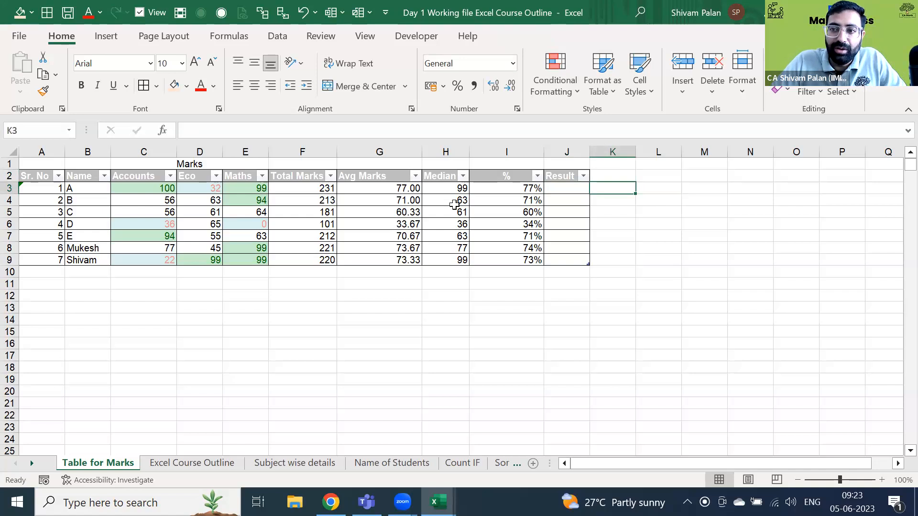
key(Right)
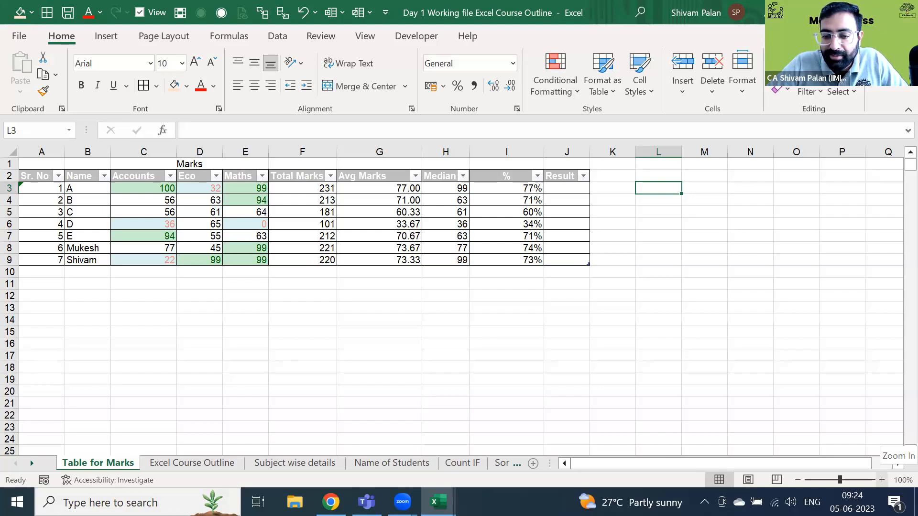
- Try the zoom slider and check the Alt+V+Z zoom note on the Excel Course Outline sheet
click(883, 478)
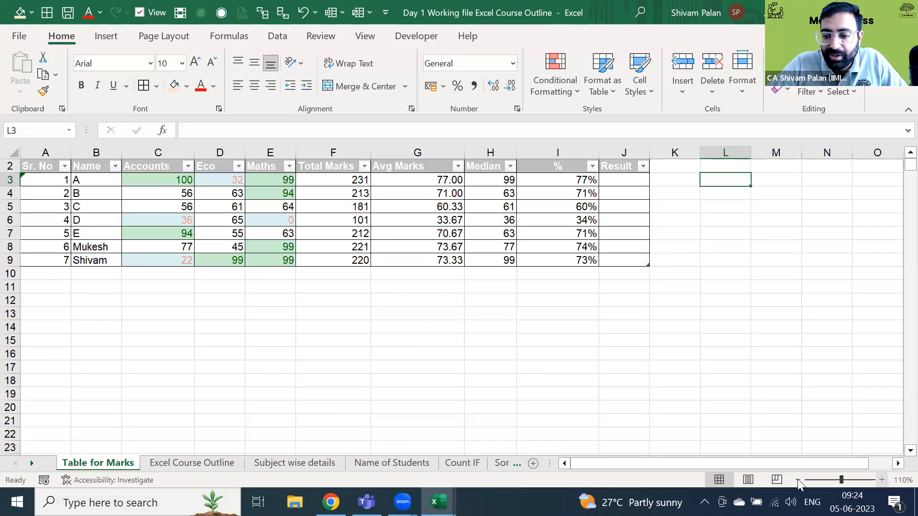
click(798, 480)
click(798, 480)
click(515, 203)
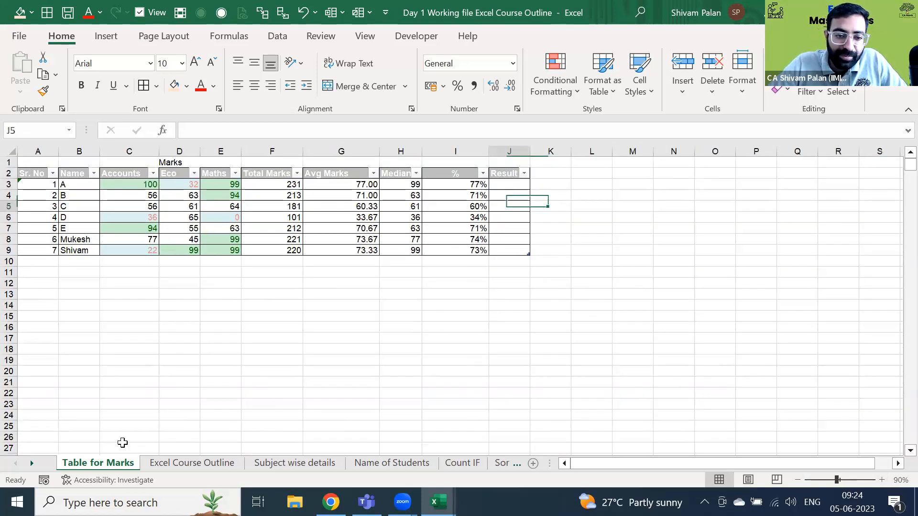
key(ctrl+Up)
click(188, 464)
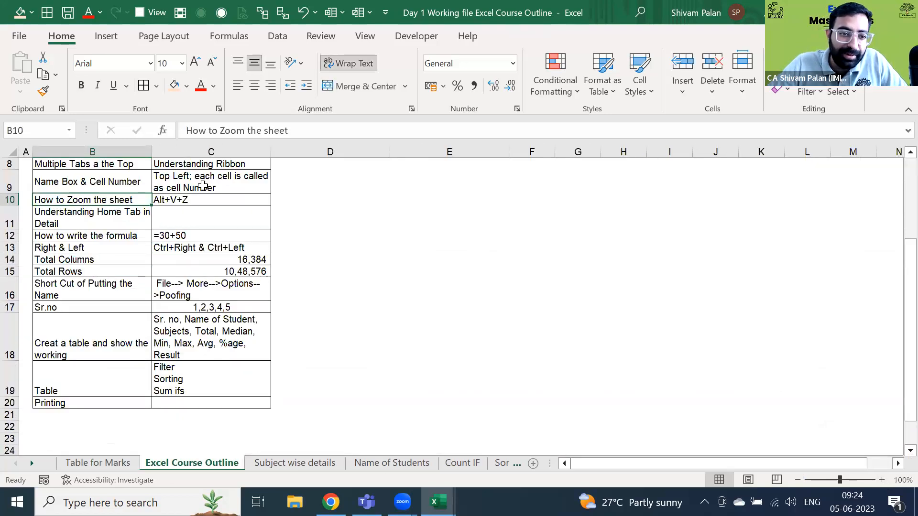
key(Right)
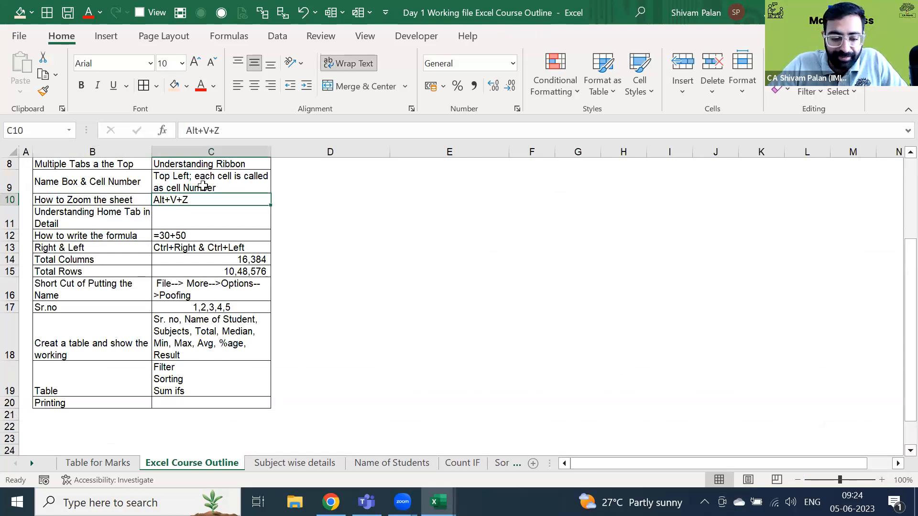
key(ctrl+Page_Up)
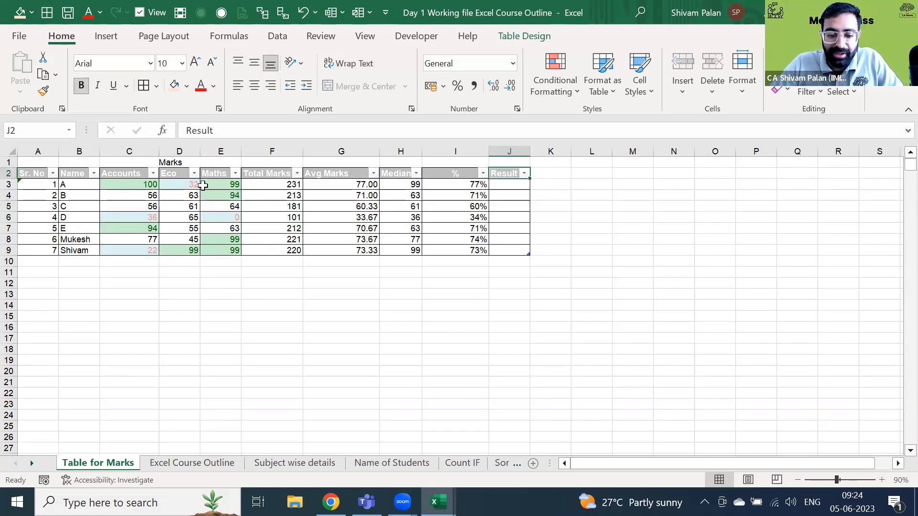
- Set the zoom to 100% in the Zoom dialog, then zoom in to 110%
key(alt+v)
key(z)
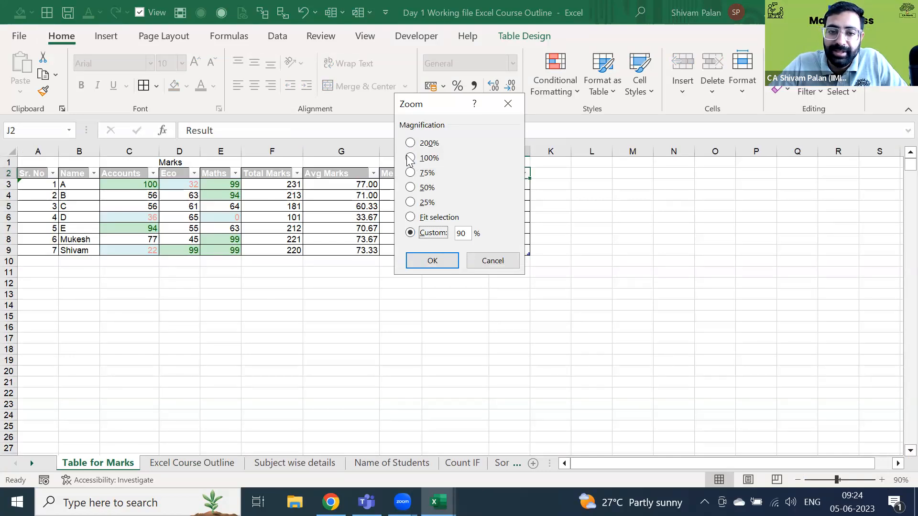
key(alt+1)
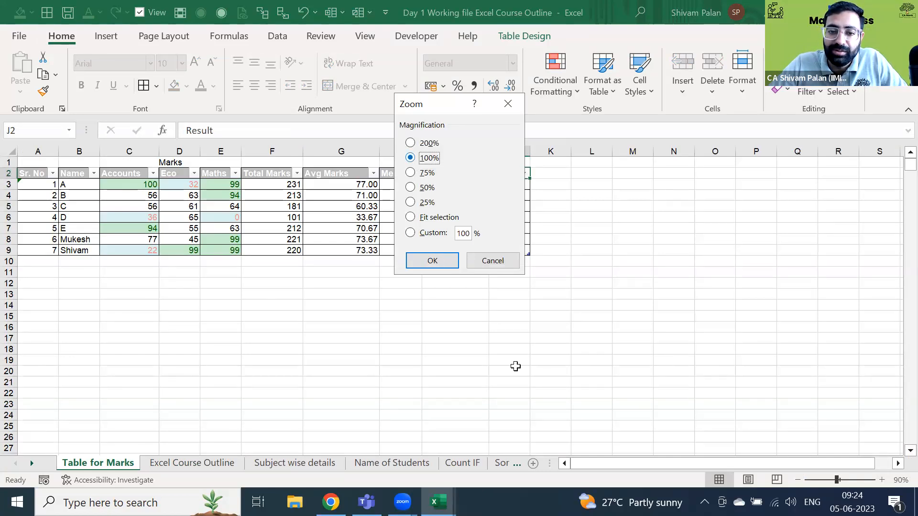
key(Return)
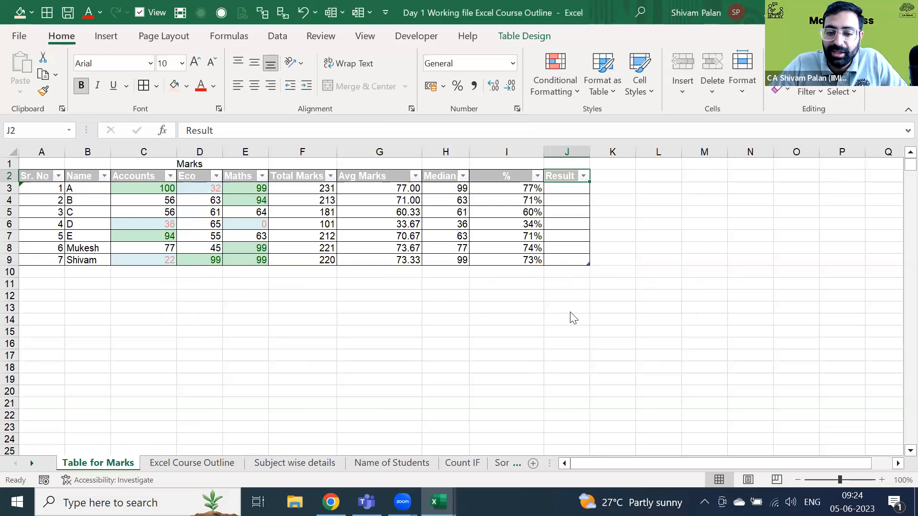
click(881, 480)
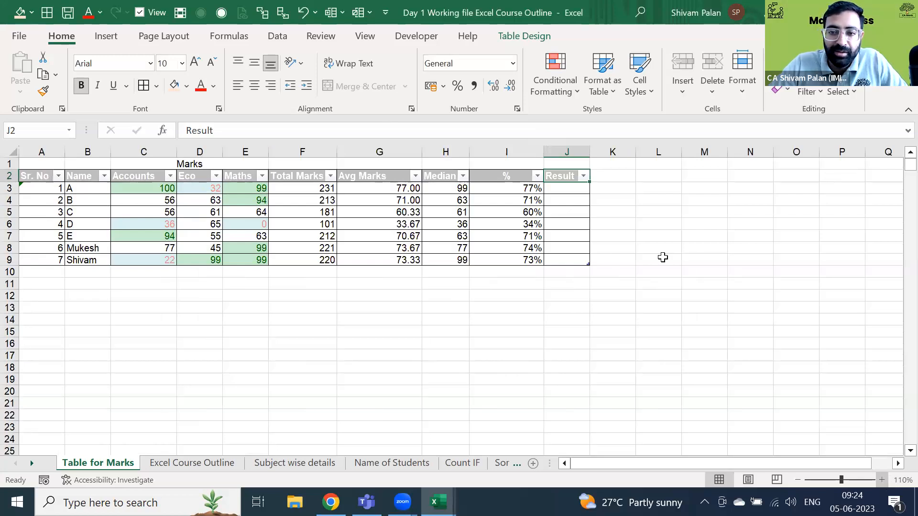
key(Left)
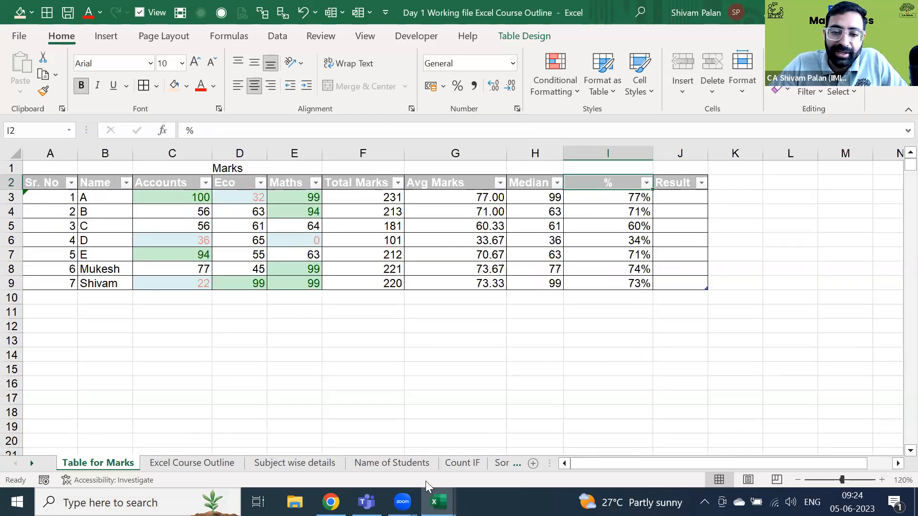
click(470, 283)
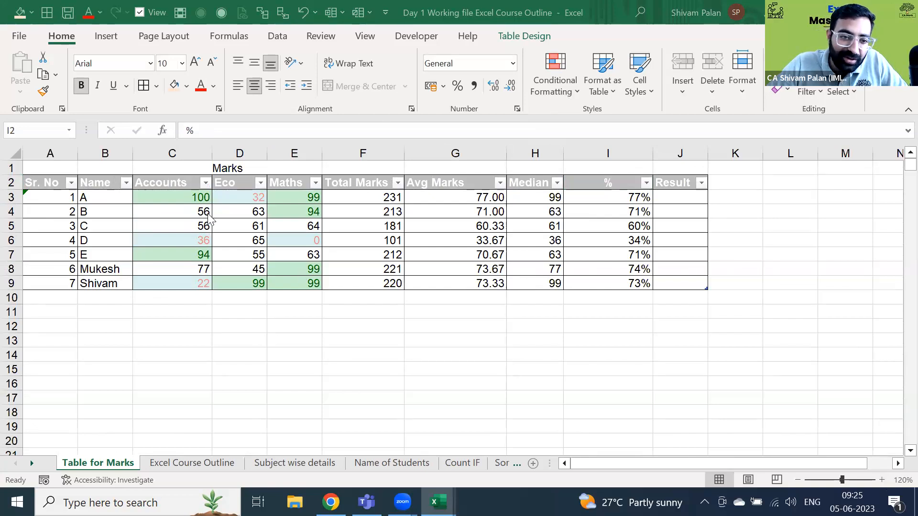
key(shift+space)
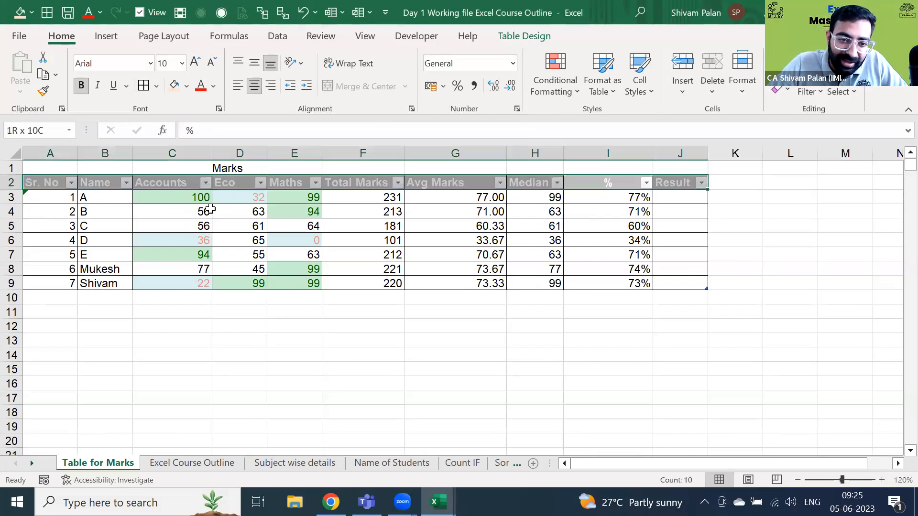
key(Down)
key(Down)
key(shift+space)
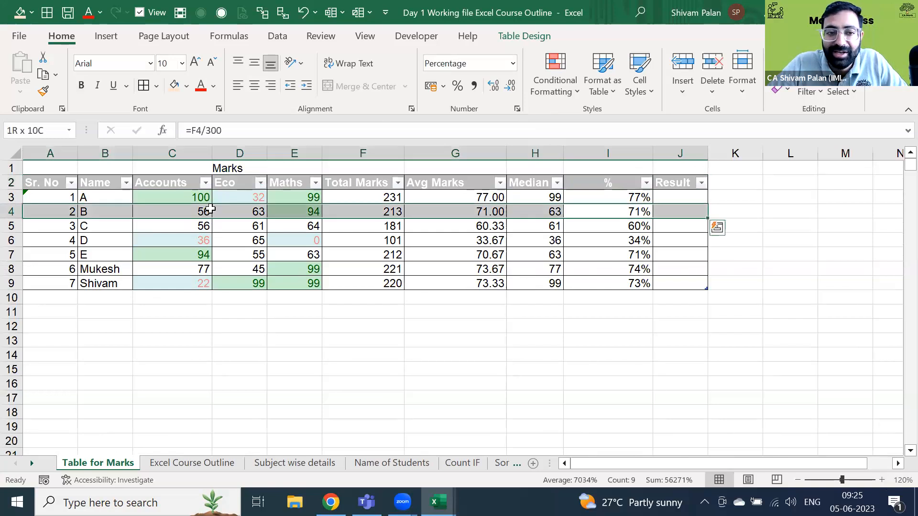
key(Left)
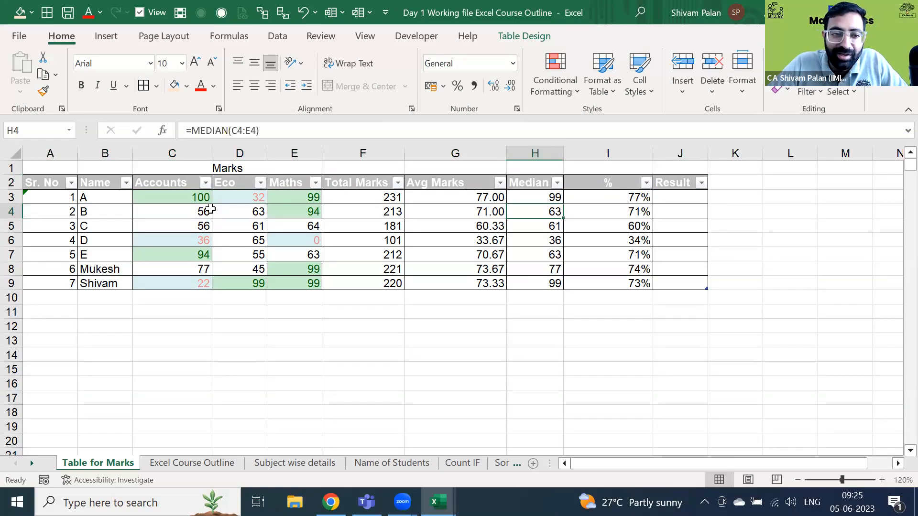
key(Down)
key(Left)
key(shift+space)
key(shift+Up)
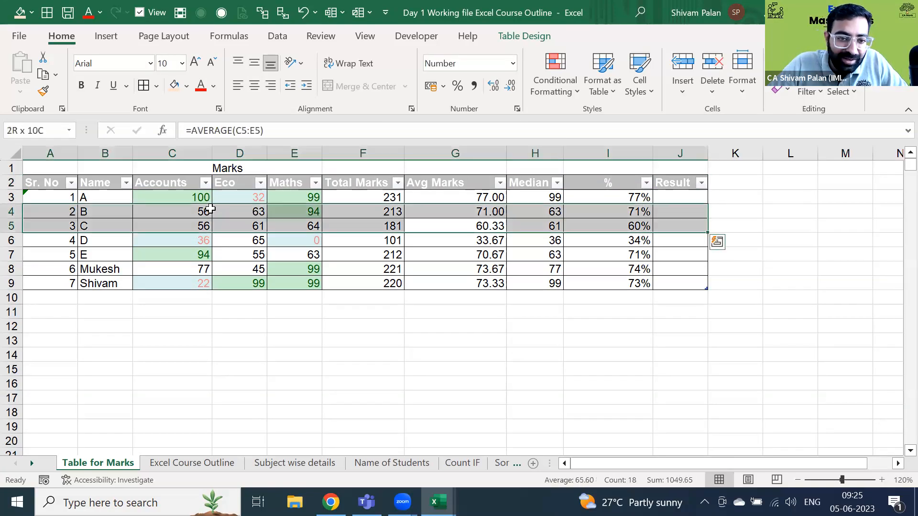
key(Down)
key(Down)
key(Down)
key(shift+space)
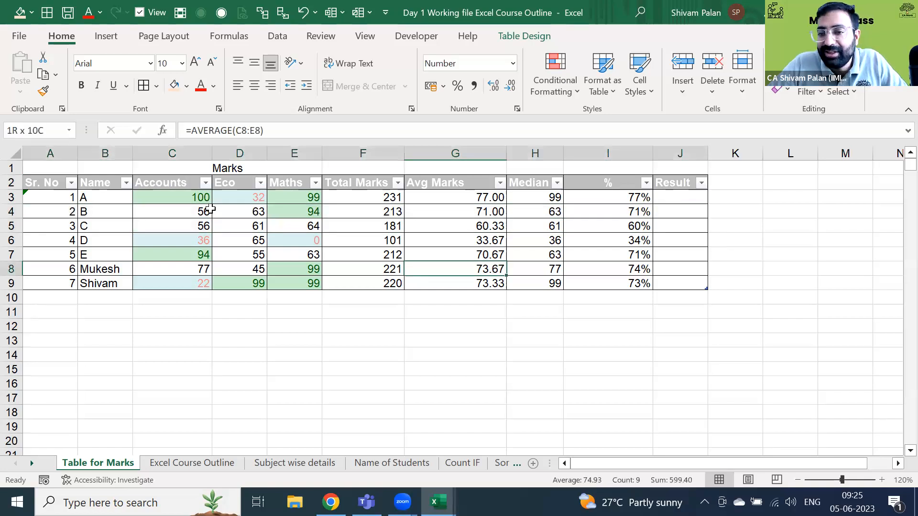
key(Right)
key(Right)
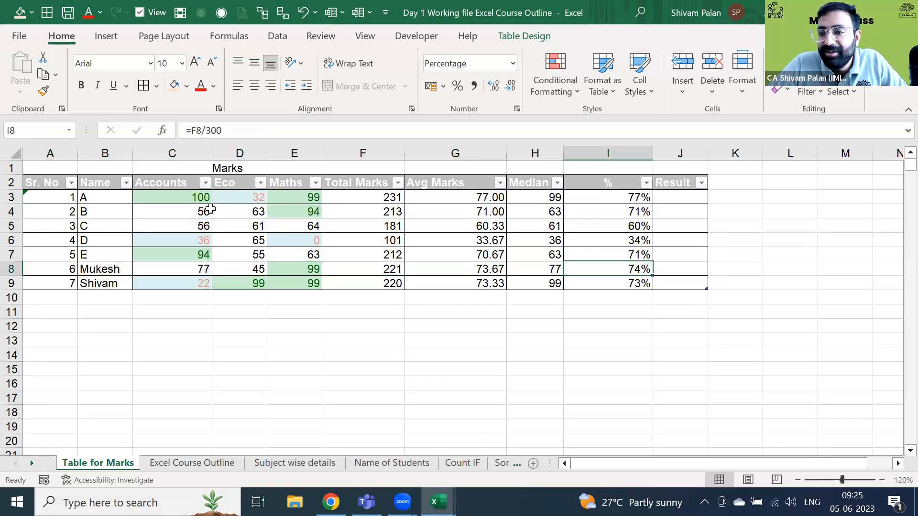
key(Right)
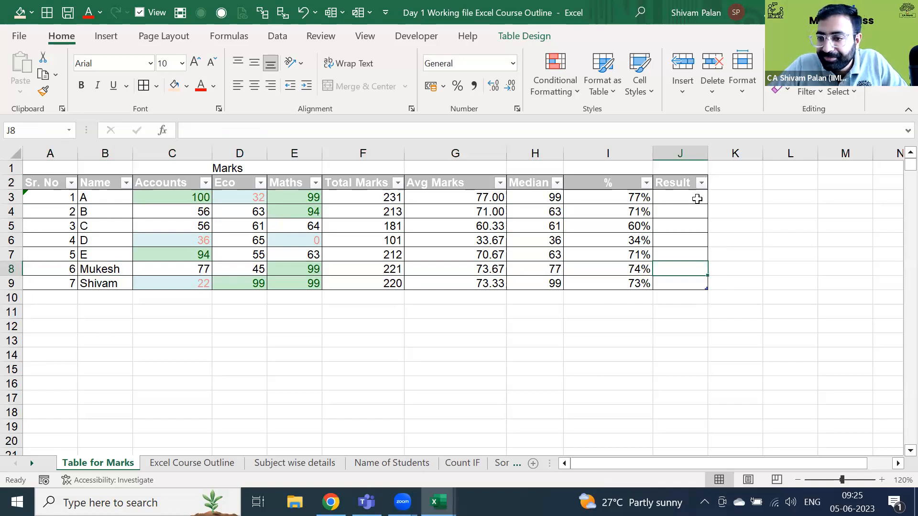
click(697, 199)
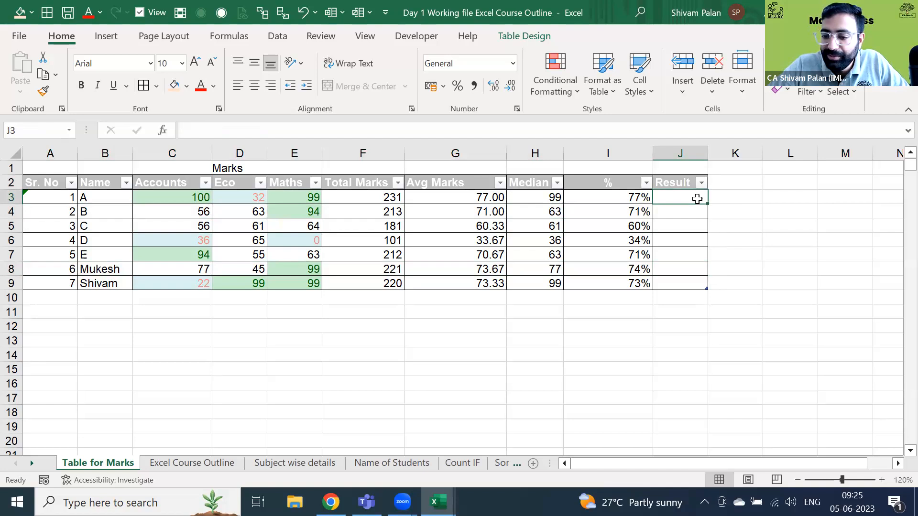
- Start an IF formula in Result cell J3 by entering =if
double_click(698, 199)
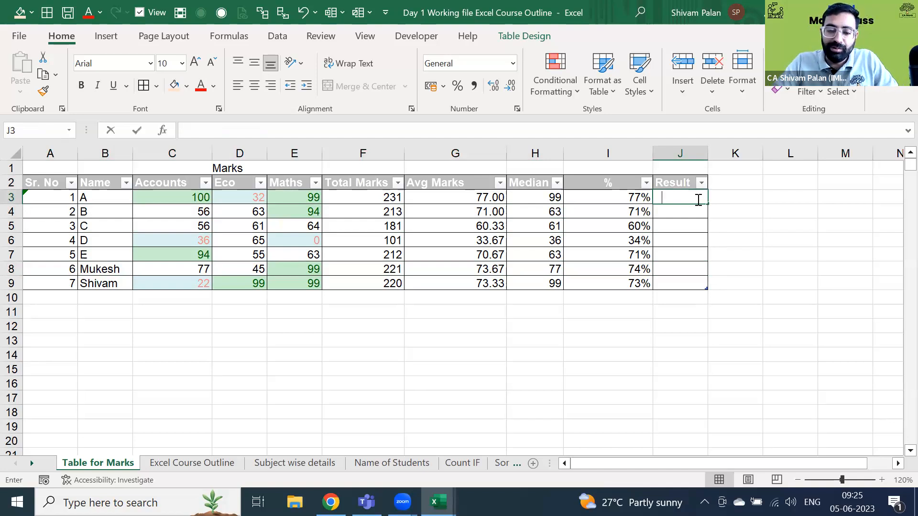
text(=if)
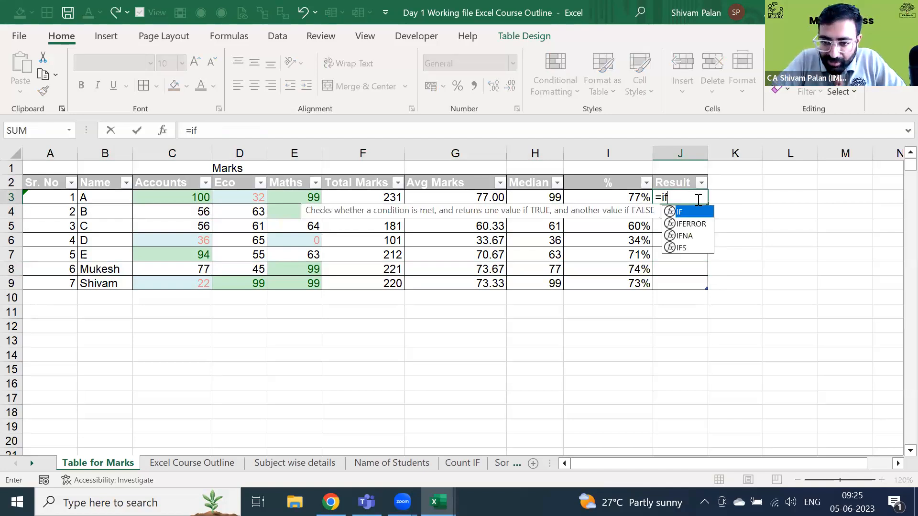
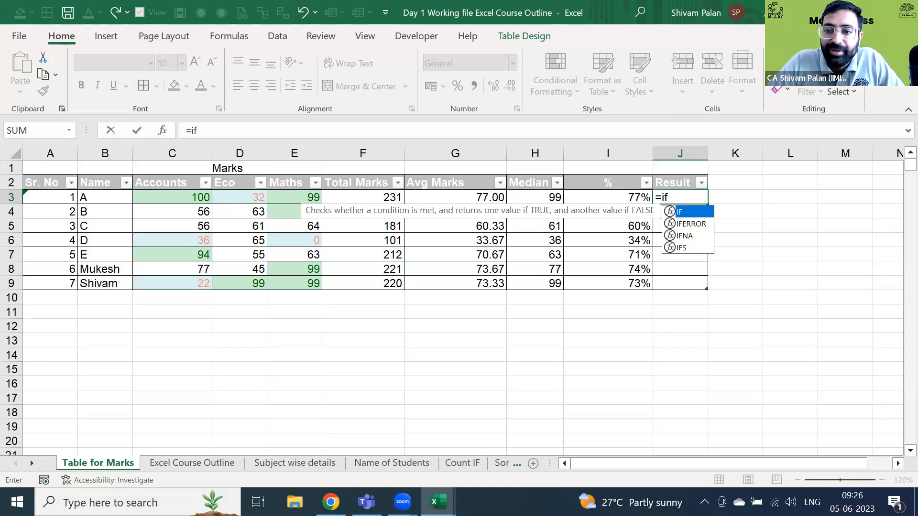
- Begin an IF condition in J3 comparing A's Avg Marks against 35%
key(Tab)
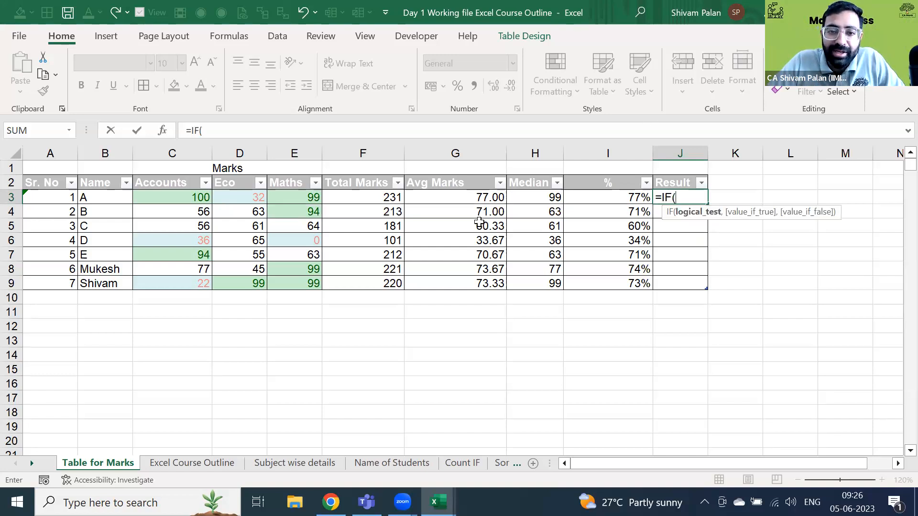
click(449, 199)
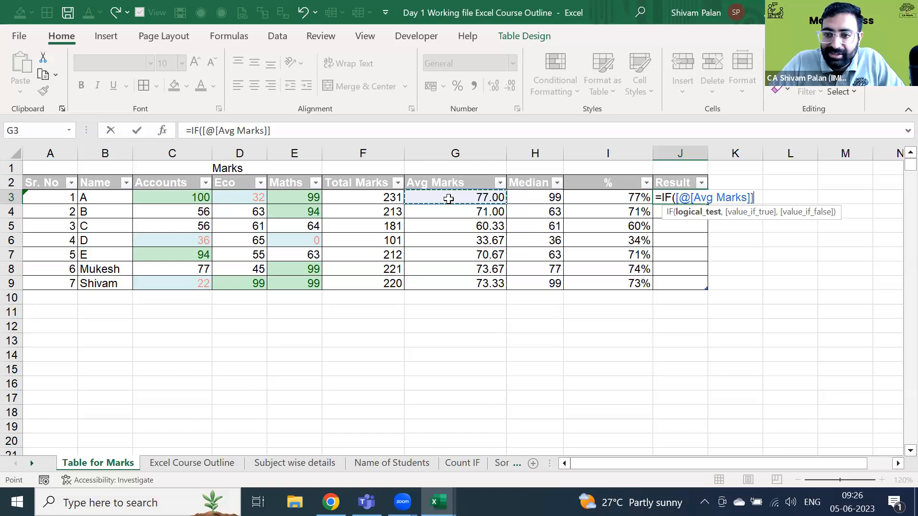
text(>)
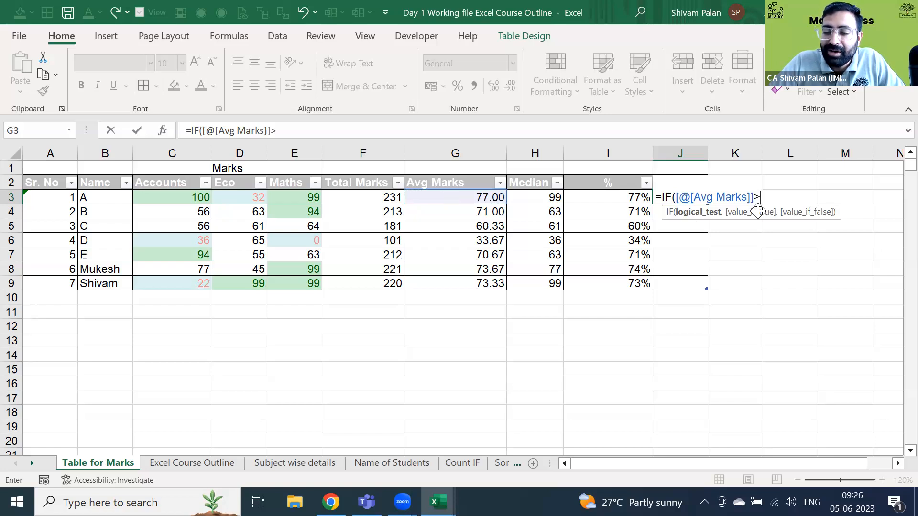
text(35%)
key(BackSpace)
key(BackSpace)
key(BackSpace)
key(BackSpace)
key(BackSpace)
key(BackSpace)
key(BackSpace)
key(BackSpace)
key(BackSpace)
key(BackSpace)
key(BackSpace)
key(BackSpace)
key(BackSpace)
key(BackSpace)
key(BackSpace)
key(BackSpace)
key(BackSpace)
key(BackSpace)
key(BackSpace)
key(BackSpace)
key(BackSpace)
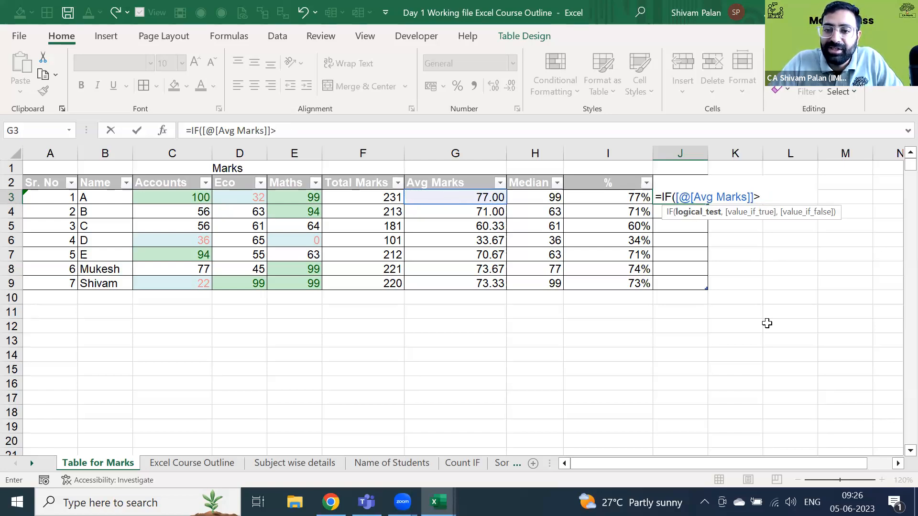
- Enter =IF([@[%]]>35%,"Pass","Fail") in J3 so the Result column fills with Pass/Fail
text(i)
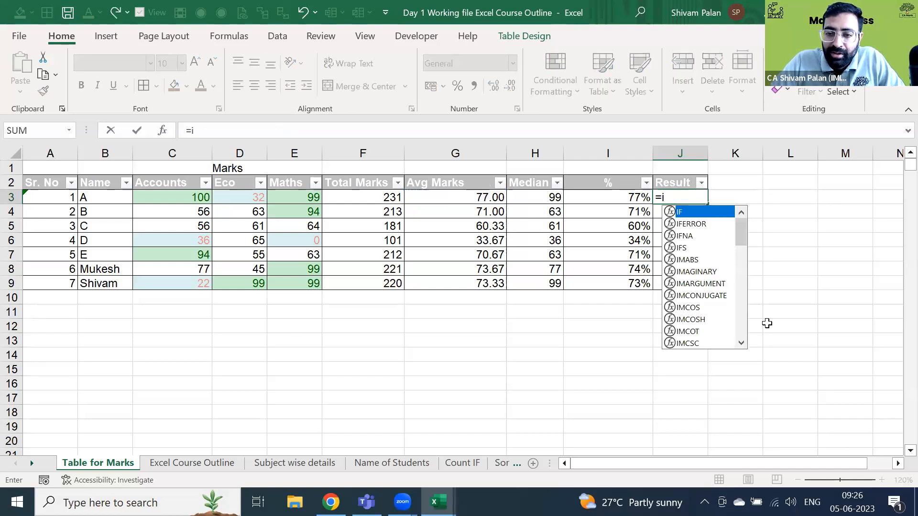
key(Tab)
key(Left)
text(>)
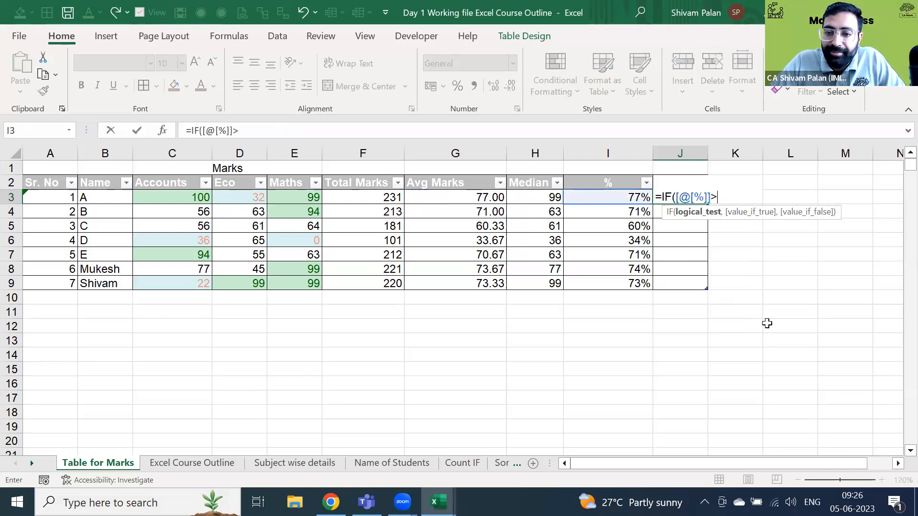
text(35%,"Pass","Fami)
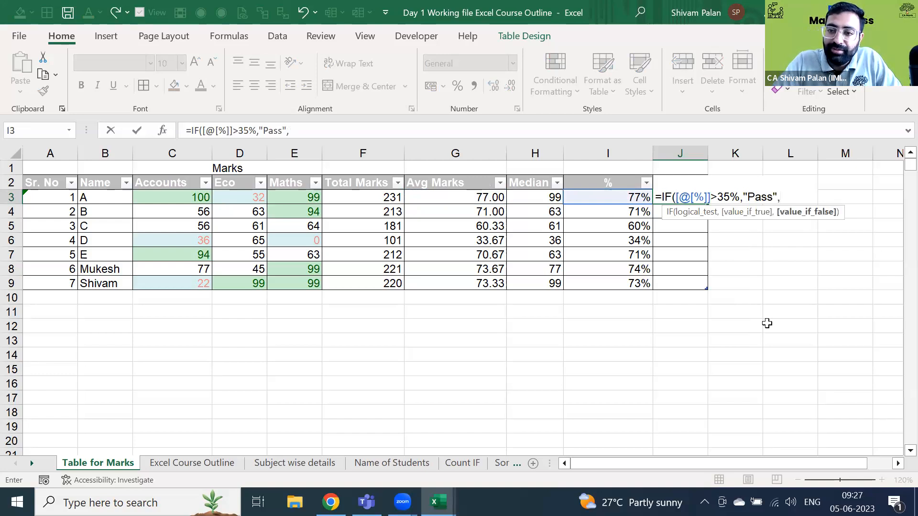
key(BackSpace)
key(BackSpace)
text(il)
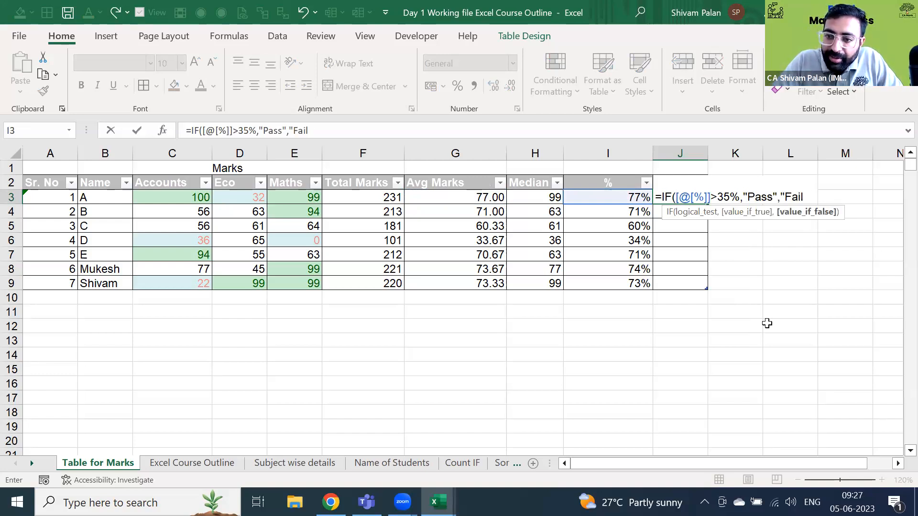
key(Return)
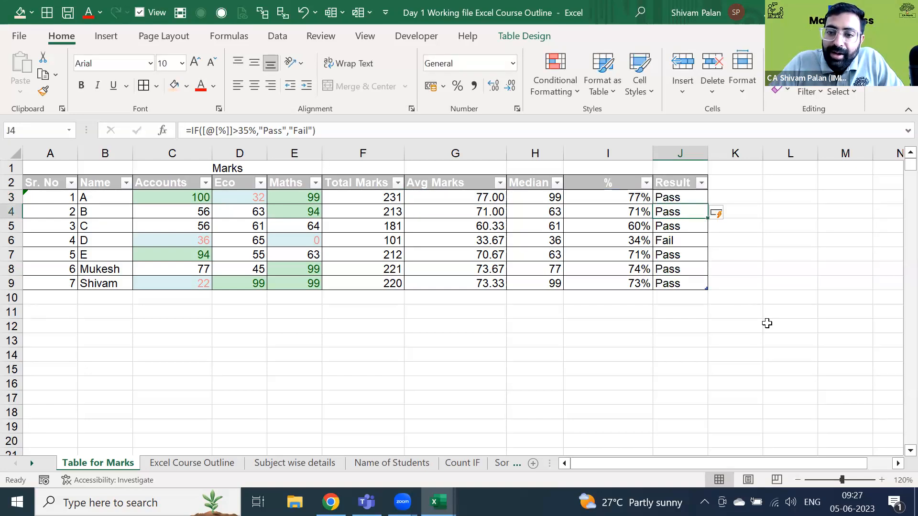
- Inspect D's Fail row, the percentage values and J3's IF formula without changing anything
key(Down)
key(Down)
key(ctrl+shift+Left)
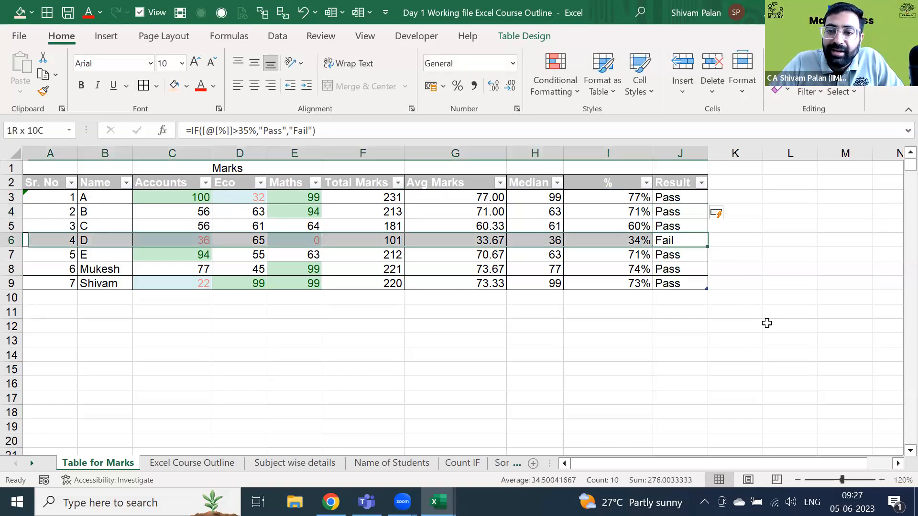
key(Left)
key(Up)
key(Up)
key(Up)
key(ctrl+shift+Down)
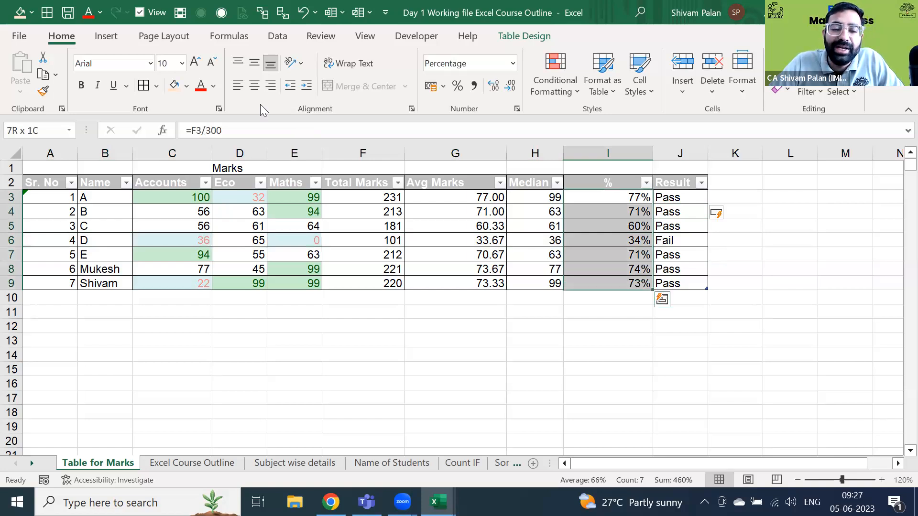
double_click(666, 196)
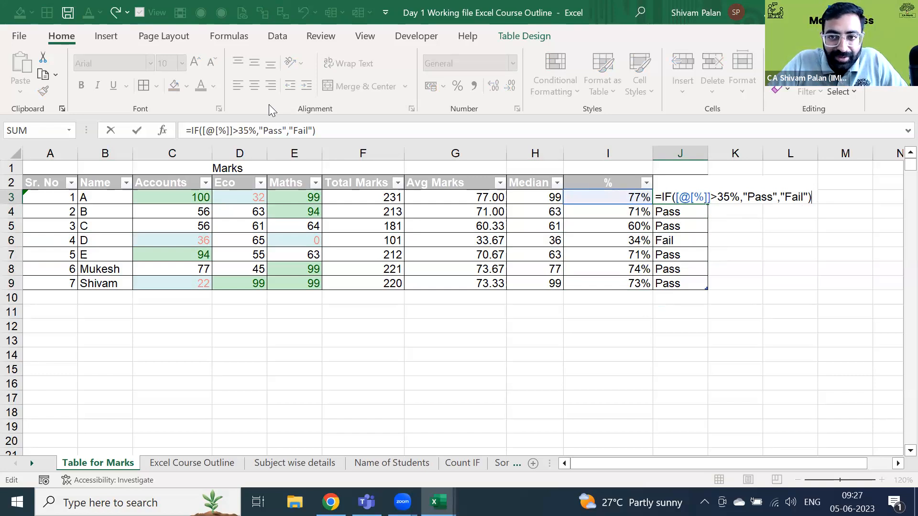
click(666, 214)
- Change A's Eco mark in D3 to 0
key(ctrl+space)
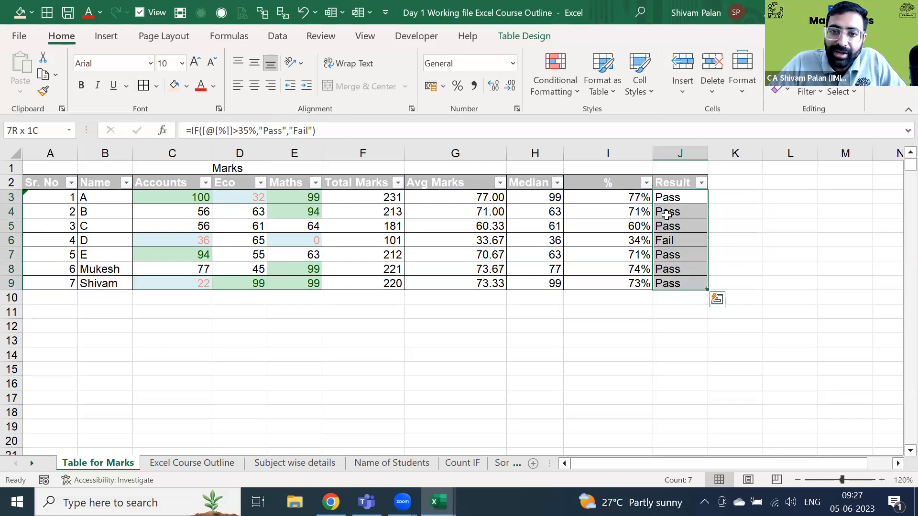
key(Left)
key(Left)
key(Left)
key(Left)
key(Left)
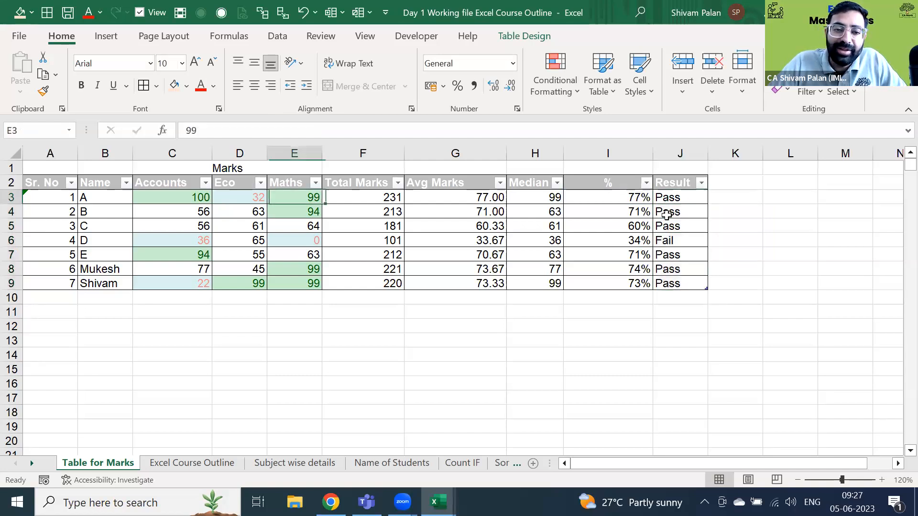
key(Left)
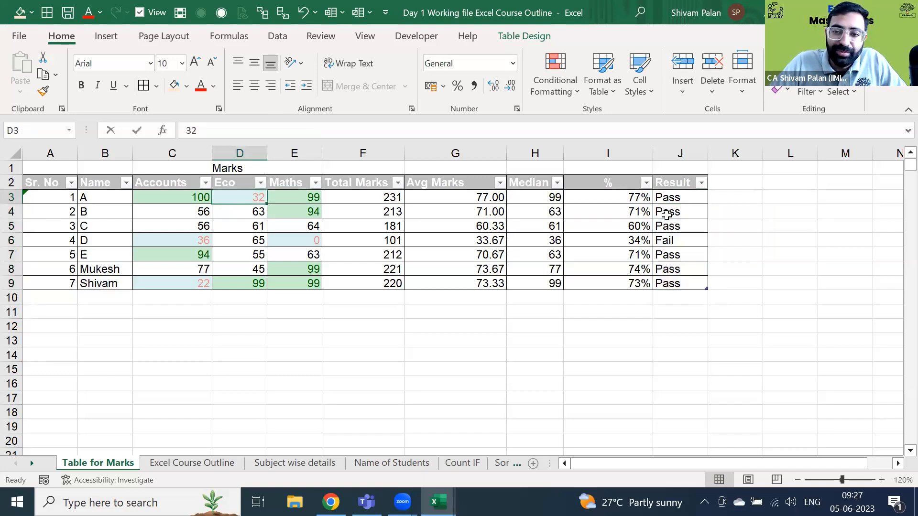
text(0)
key(Return)
- Clear the Pass/Fail results from J3:J9
key(Up)
key(Right)
key(Right)
key(Right)
key(Right)
key(Right)
key(Right)
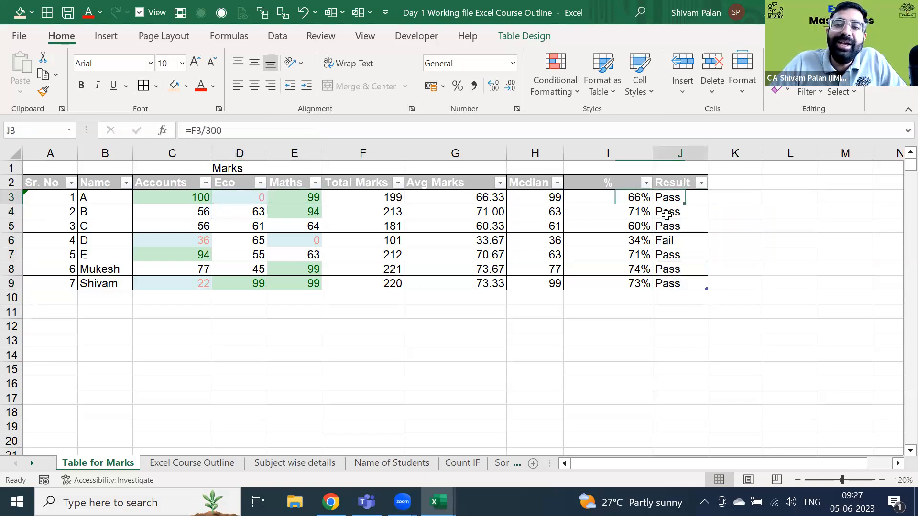
key(ctrl+shift+Down)
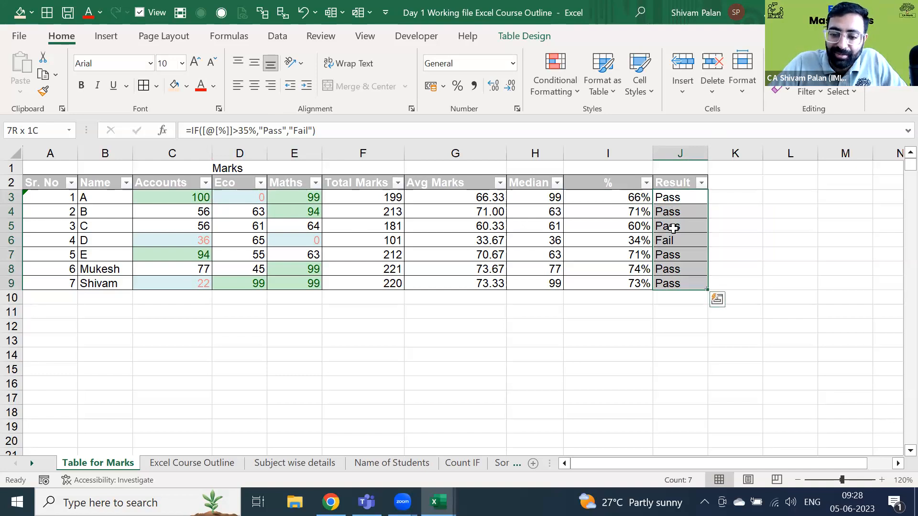
key(Delete)
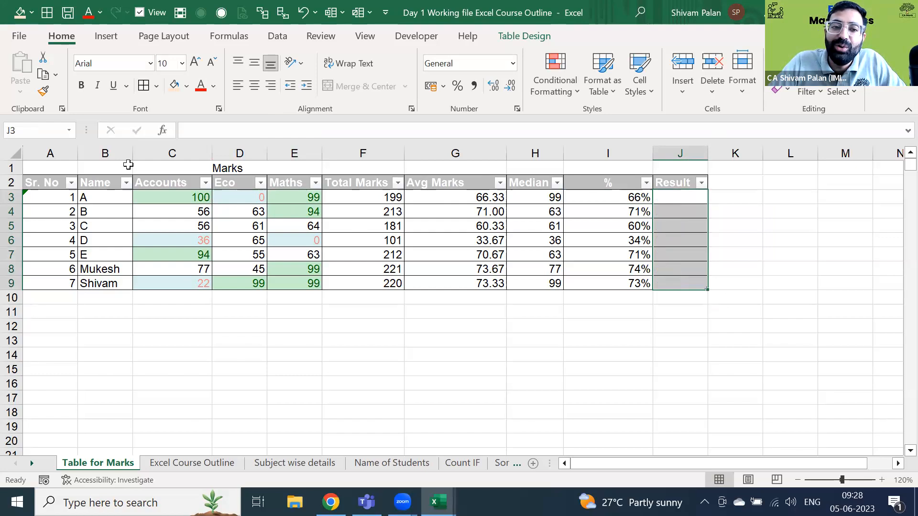
key(Up)
key(Down)
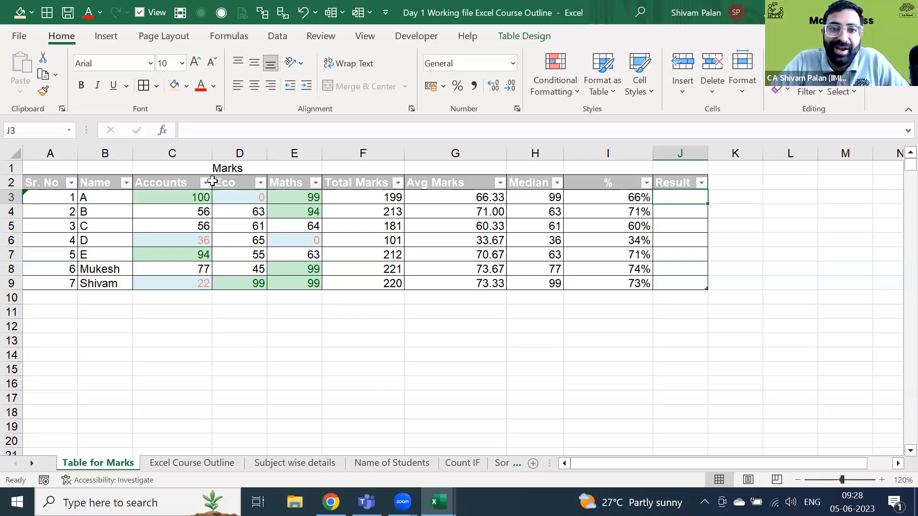
text(if, And)
key(ctrl+Return)
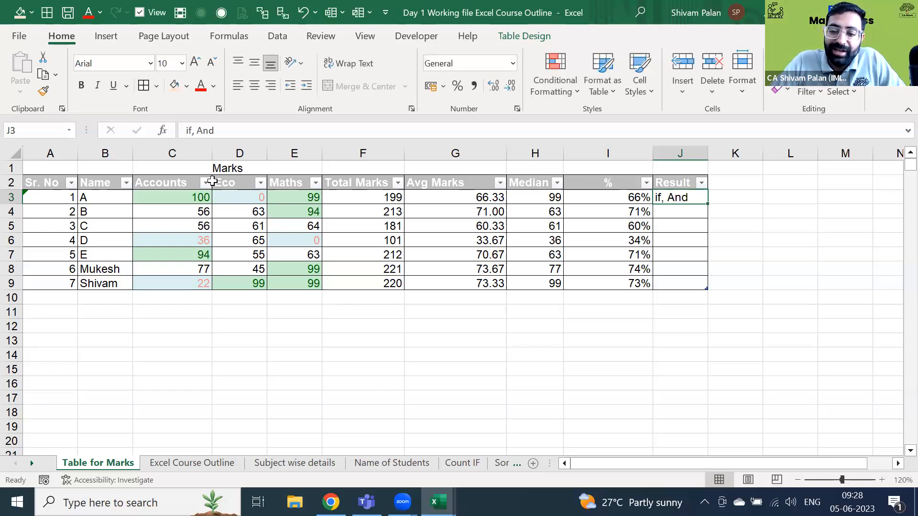
key(Delete)
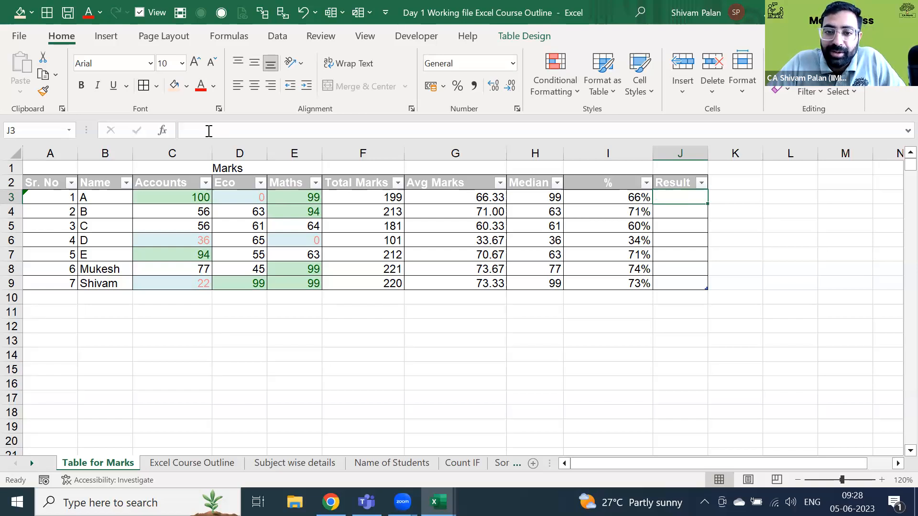
key(Up)
key(Down)
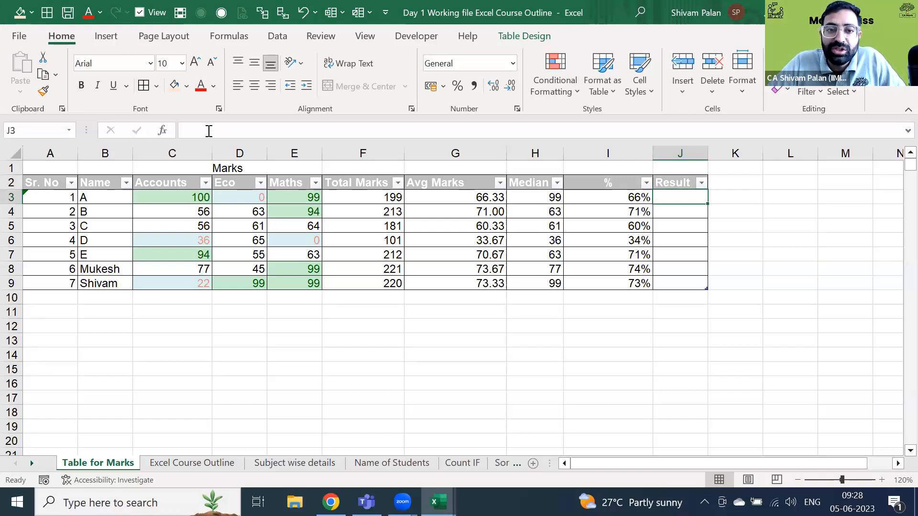
key(shift+space)
key(shift+BackSpace)
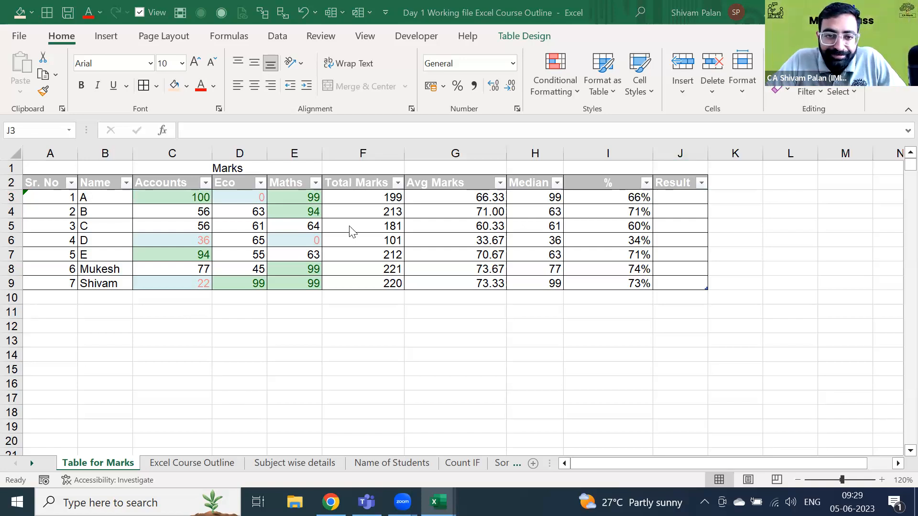
- Convert the whole Marks table to a normal range using Convert to Range, confirming with Yes
key(Up)
key(ctrl+Left)
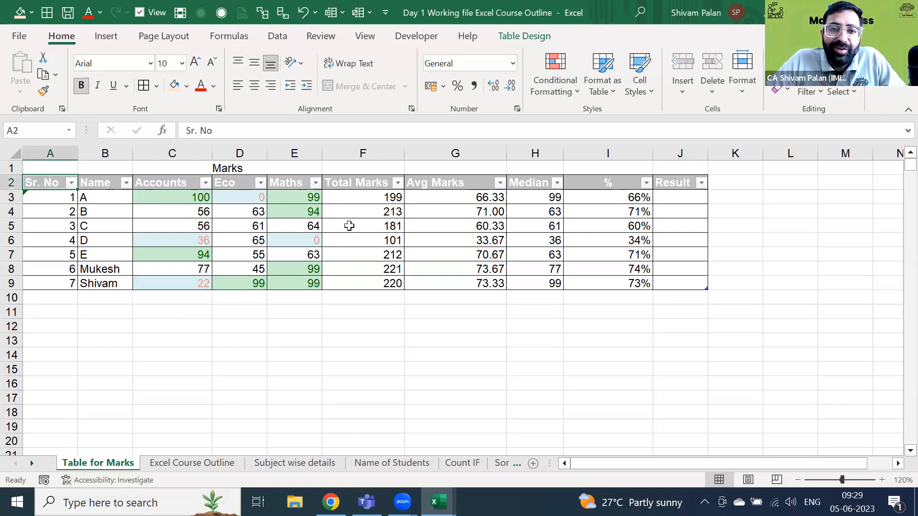
key(ctrl+a)
key(Down)
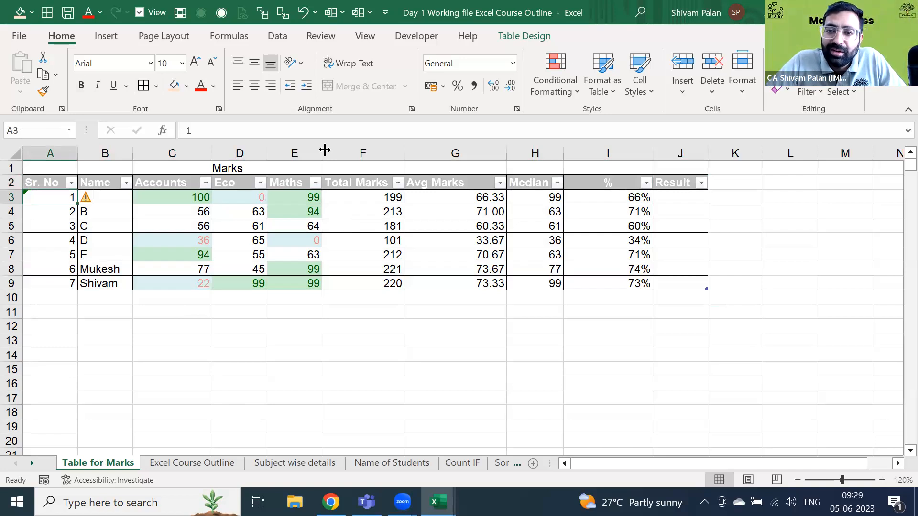
click(535, 37)
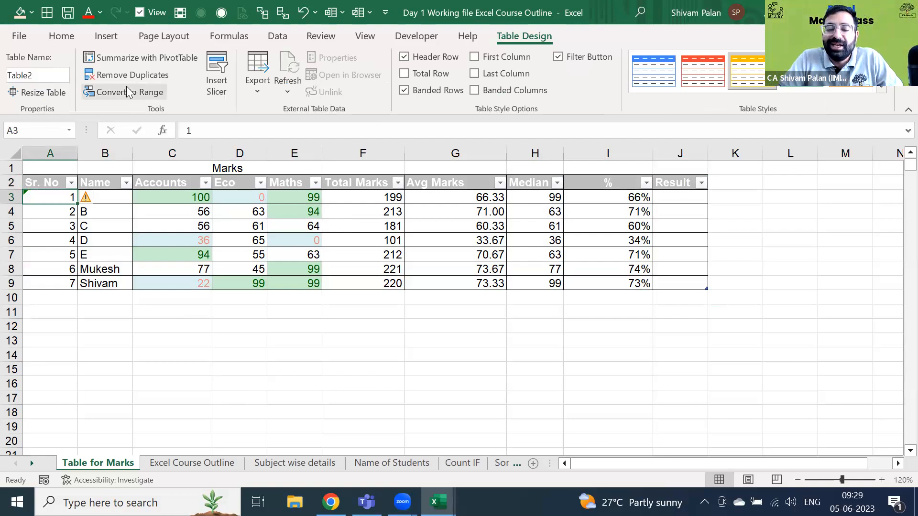
click(199, 321)
key(ctrl+Home)
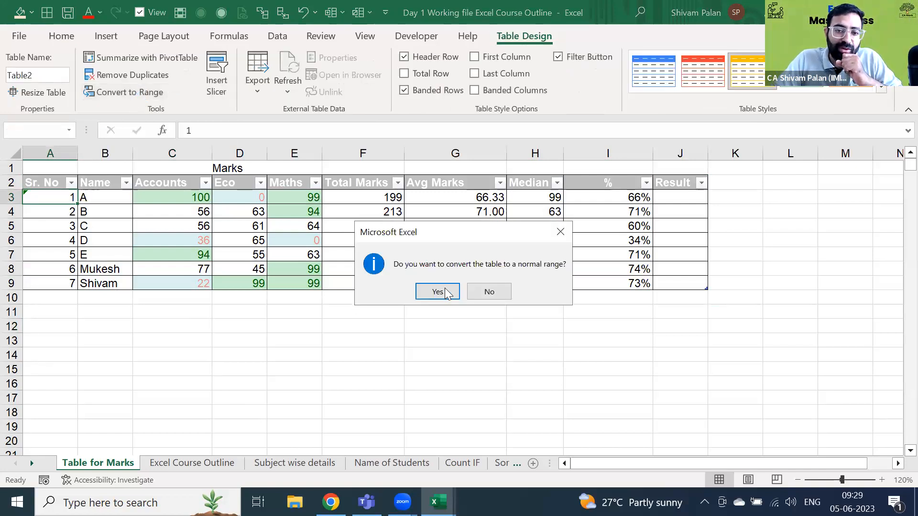
click(444, 291)
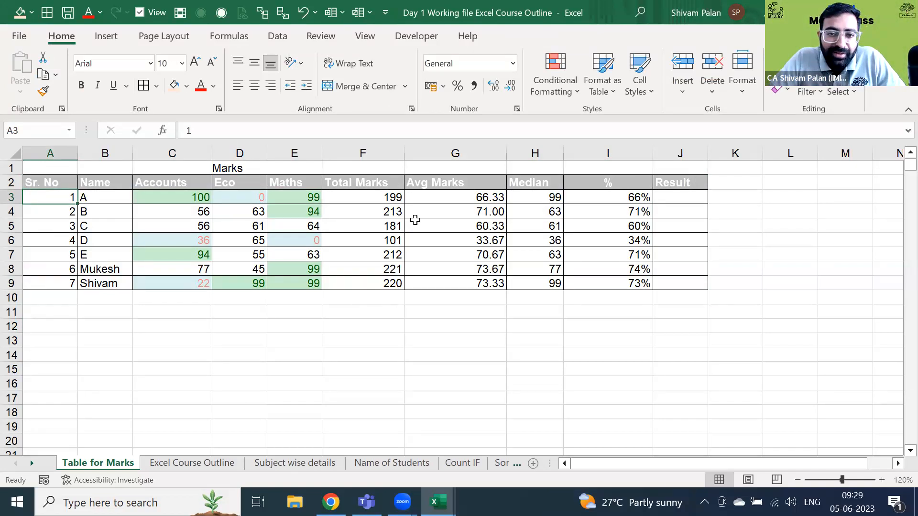
click(454, 236)
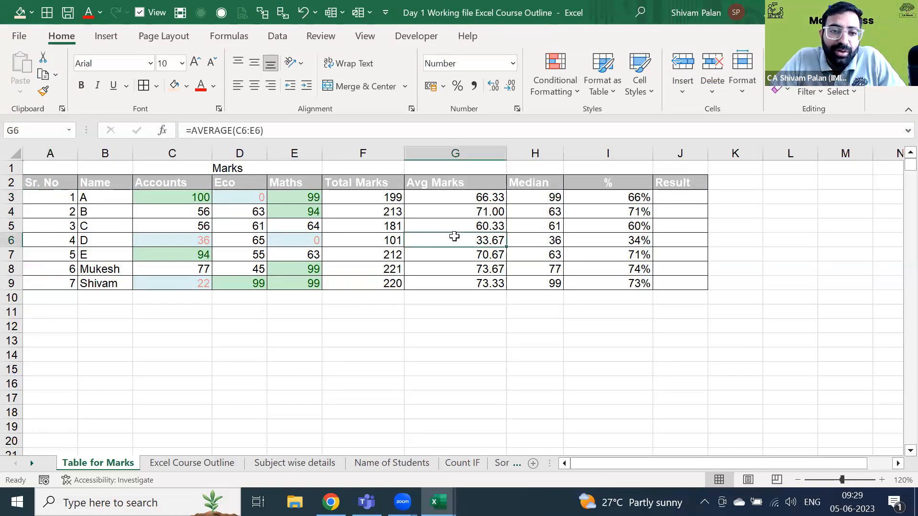
key(Down)
key(Down)
key(Down)
key(Left)
key(Left)
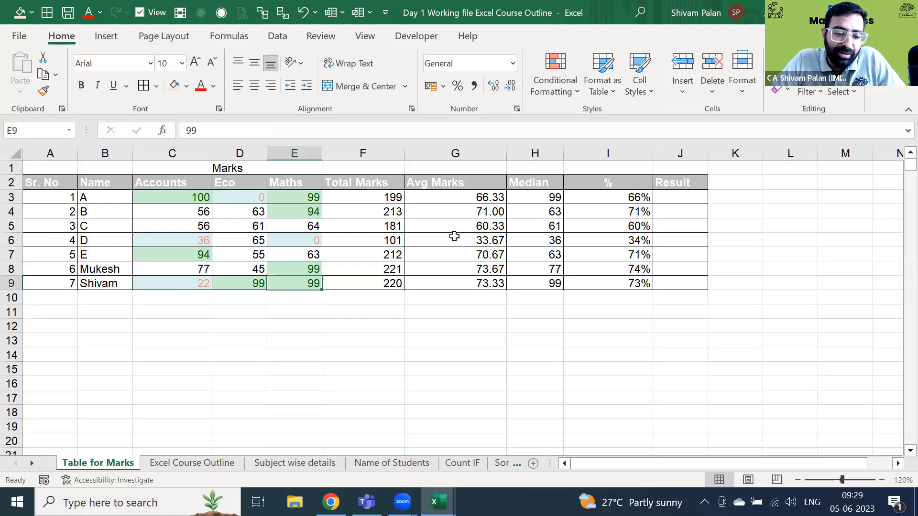
key(Down)
key(Left)
key(Left)
key(Left)
text(R)
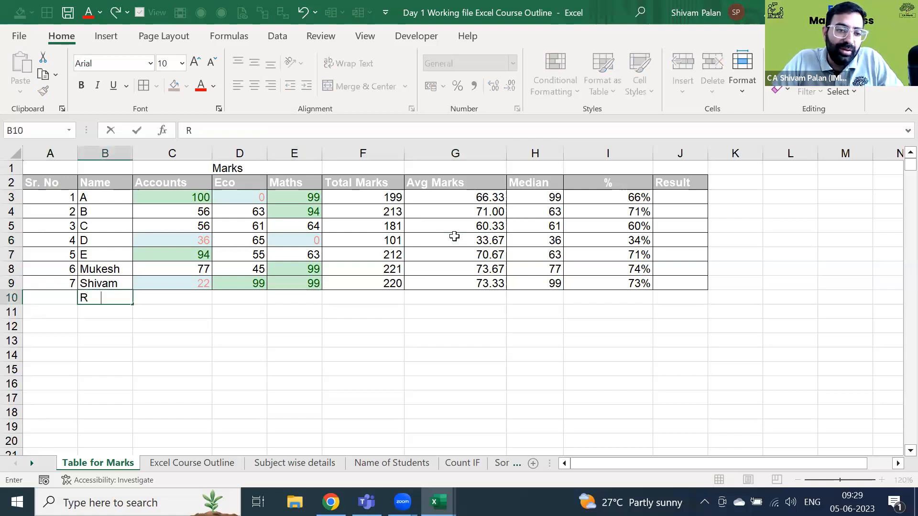
text(ohit)
key(Return)
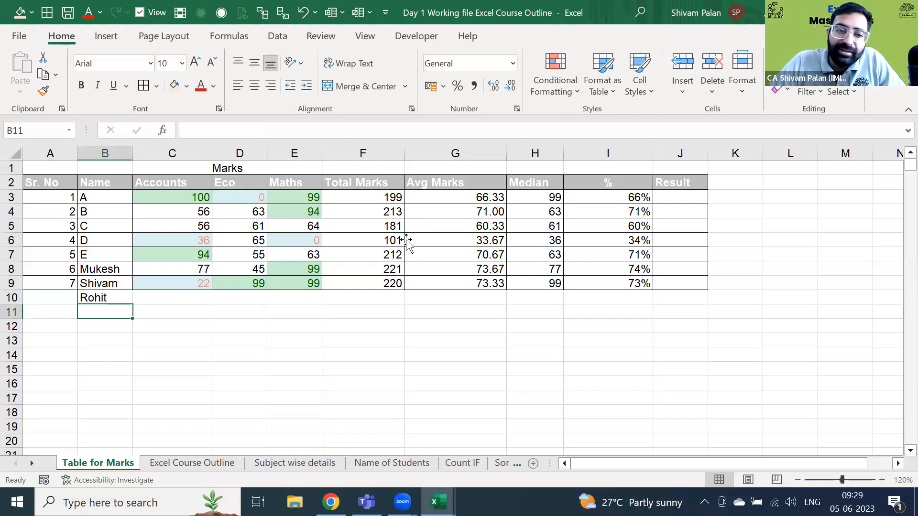
click(405, 239)
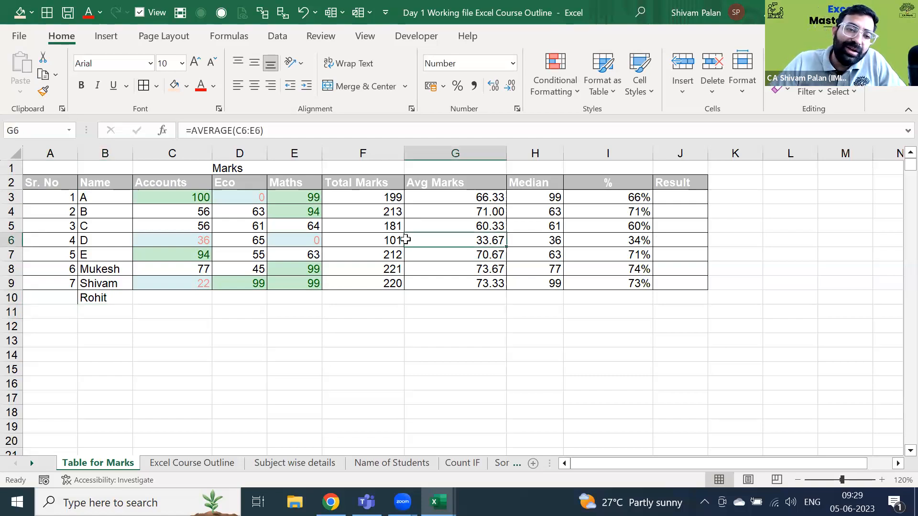
key(ctrl+Left)
key(Right)
key(ctrl+Down)
key(Delete)
key(Right)
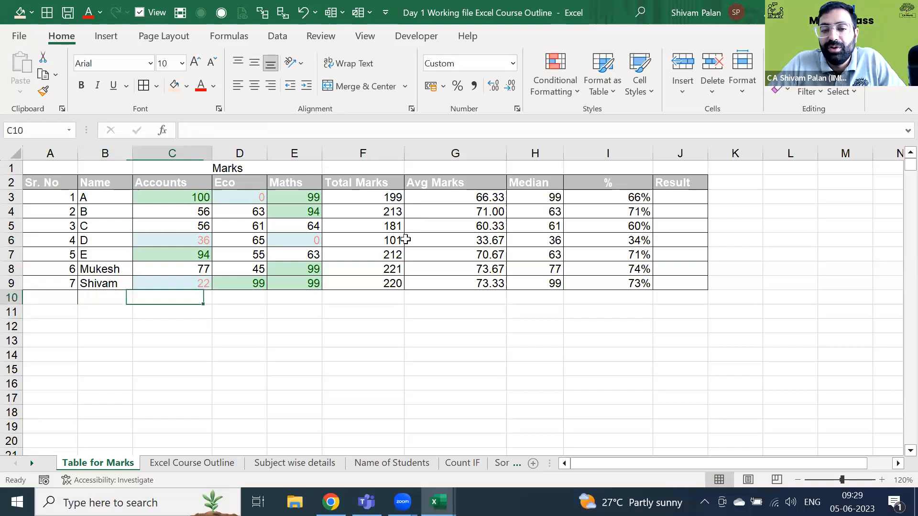
key(Up)
key(ctrl+Up)
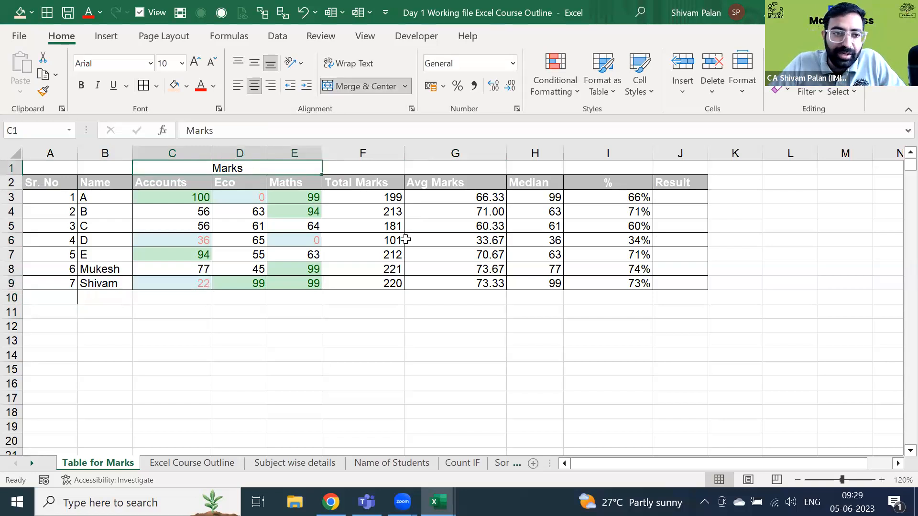
key(Left)
key(Down)
key(Down)
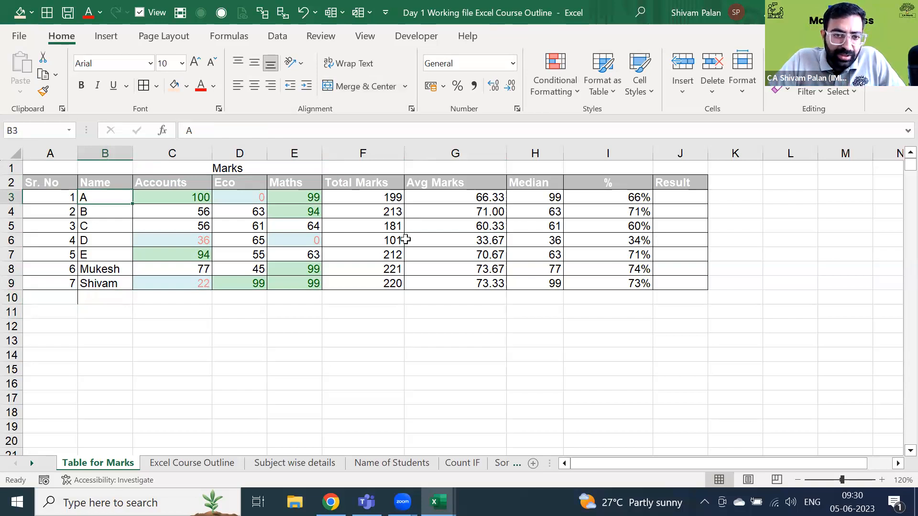
- Flip through the sheet tabs to the Sort Function sheet and select its header row
key(ctrl+Page_Down)
key(ctrl+Page_Down)
key(ctrl+Page_Down)
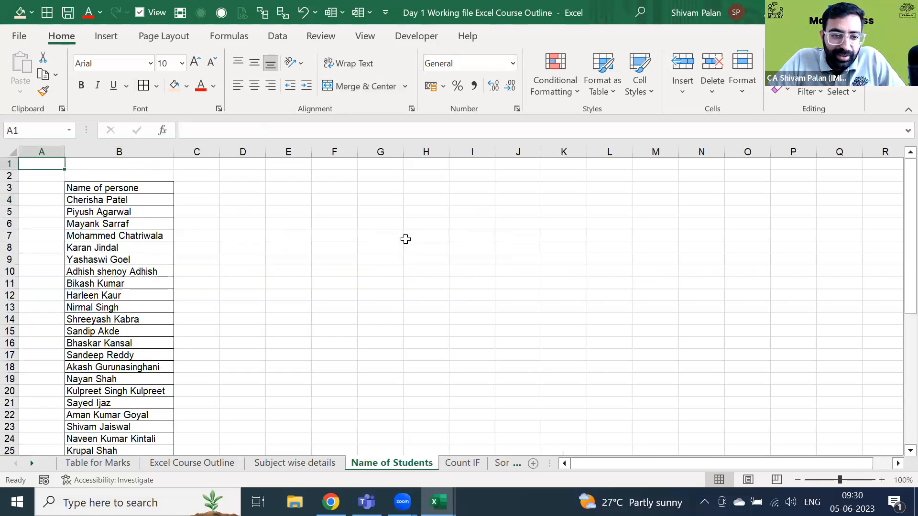
key(ctrl+Page_Down)
key(ctrl+Page_Down)
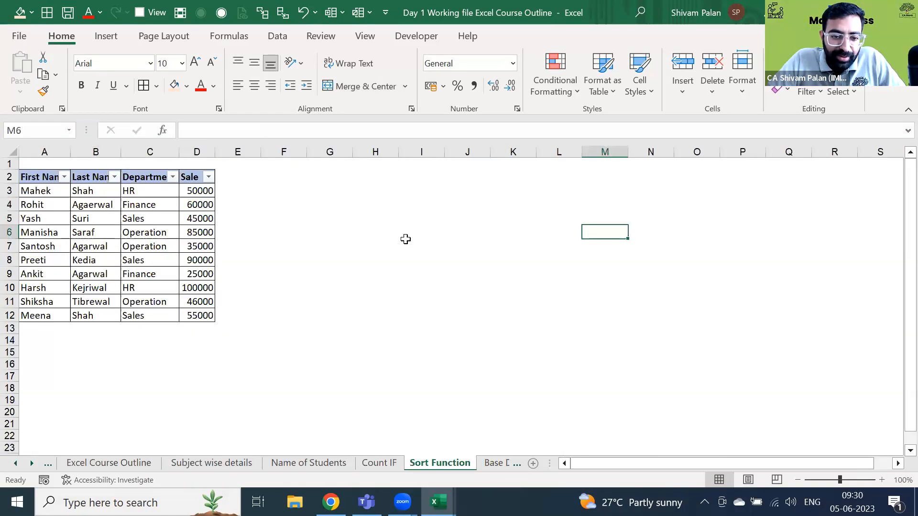
key(ctrl+Page_Down)
key(ctrl+Page_Down)
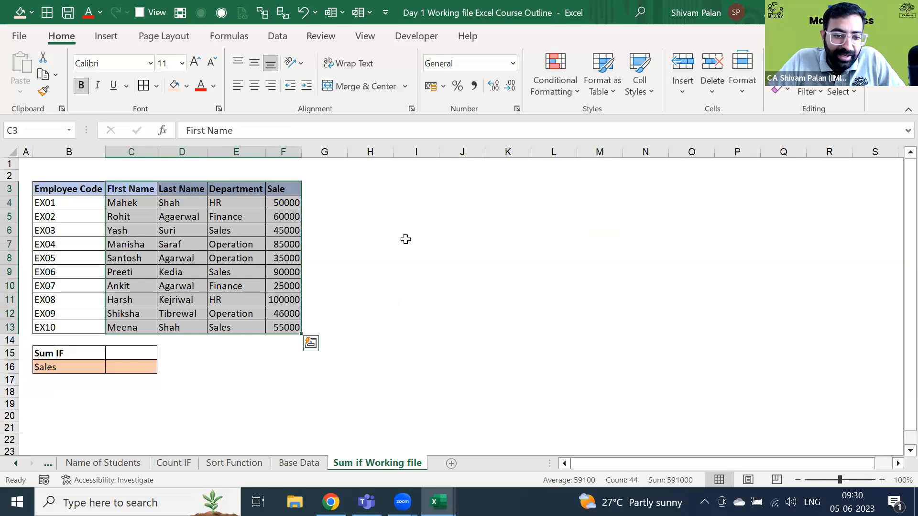
key(ctrl+Page_Up)
key(ctrl+Page_Up)
key(ctrl+Page_Up)
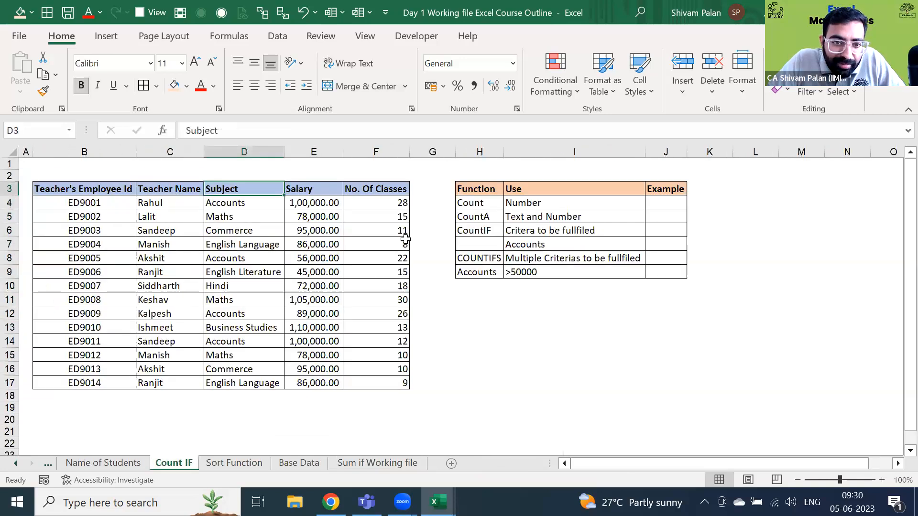
key(ctrl+Page_Down)
key(ctrl+Page_Down)
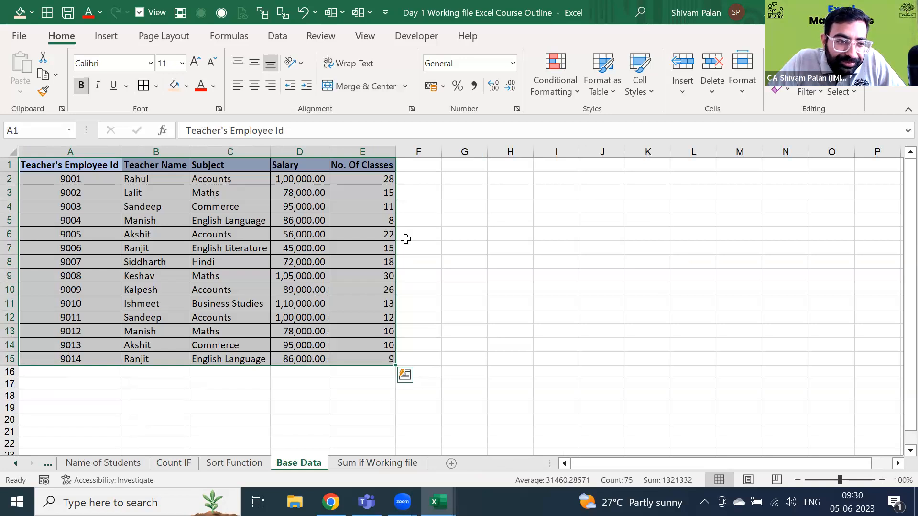
key(ctrl+Page_Up)
key(ctrl+Up)
key(ctrl+shift+Right)
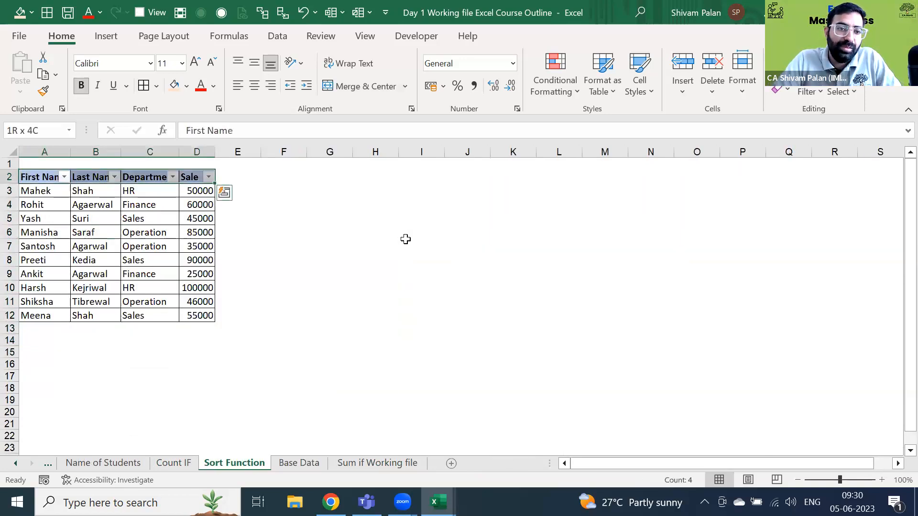
key(alt)
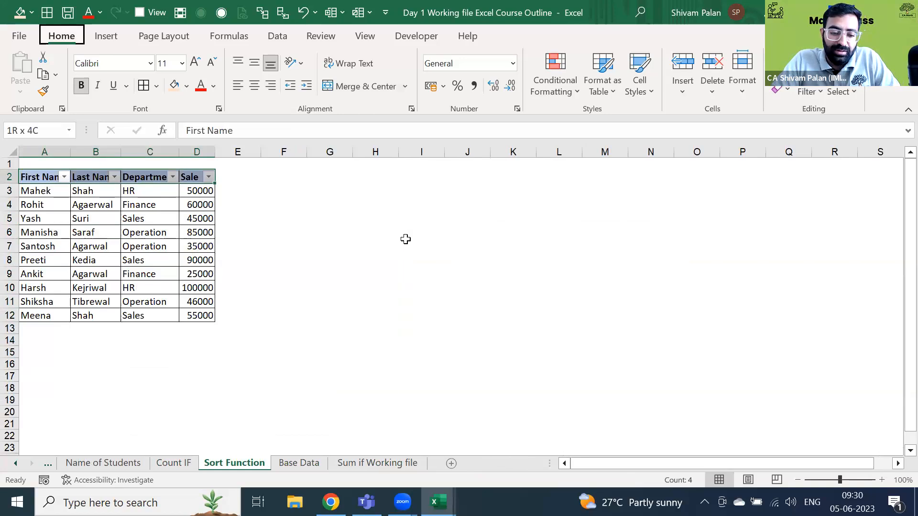
- Turn off the table filters and rename the Sale heading in D2 to Salary
key(ctrl+shift+l)
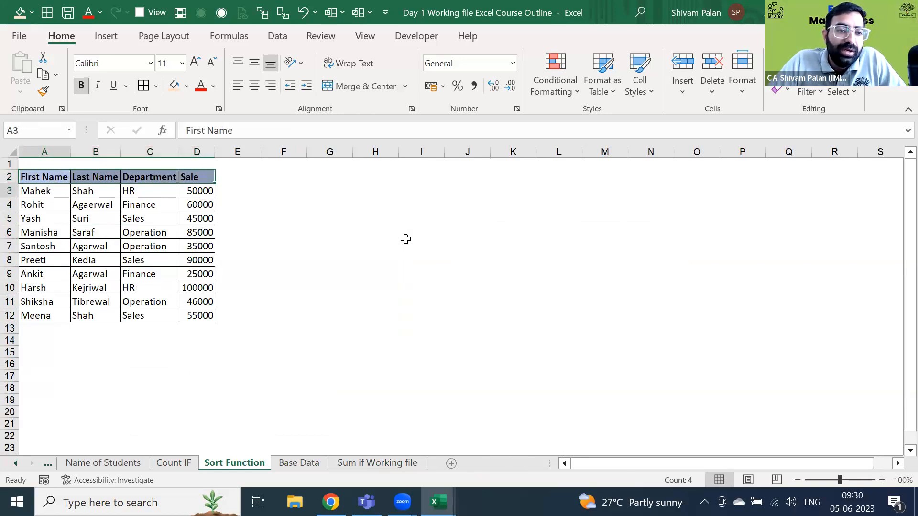
key(ctrl+shift+End)
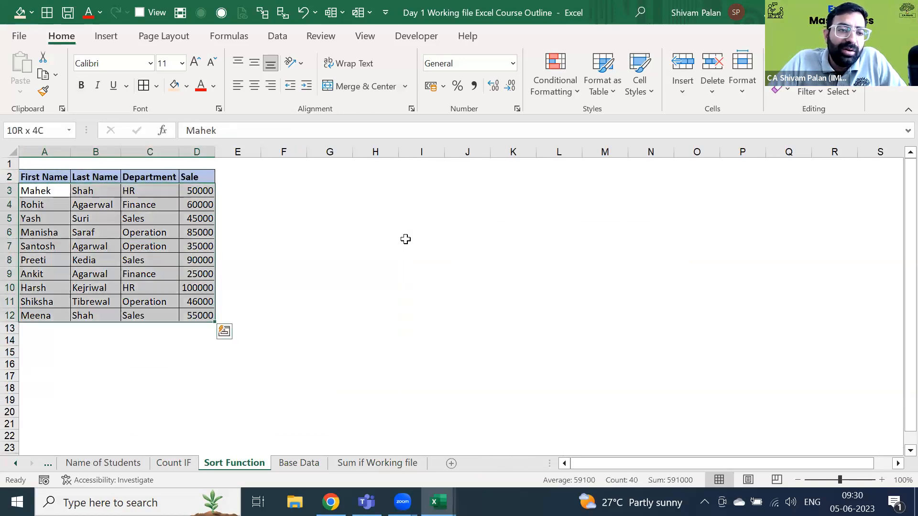
key(Left)
key(shift+space)
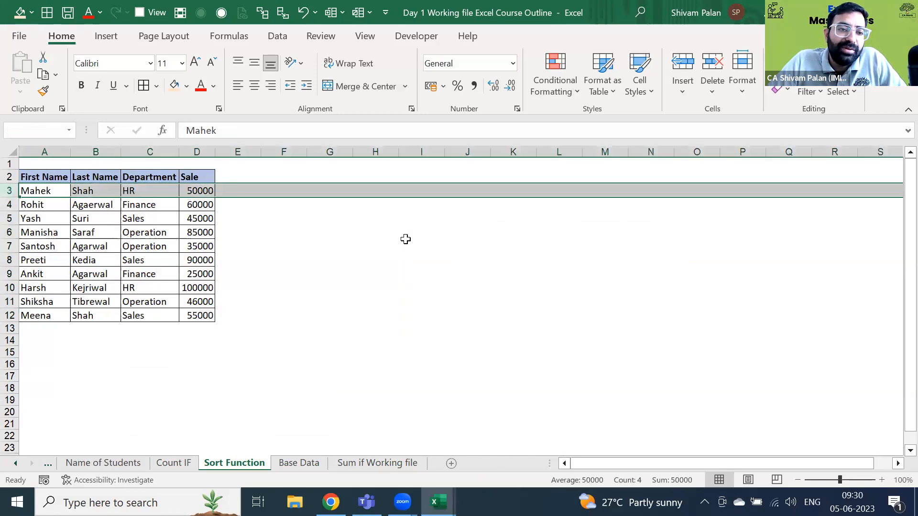
key(Right)
key(Right)
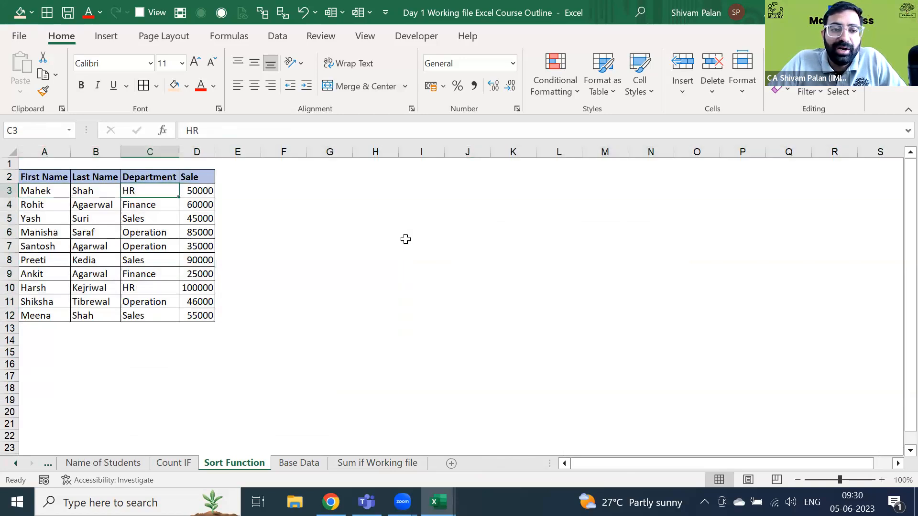
key(Right)
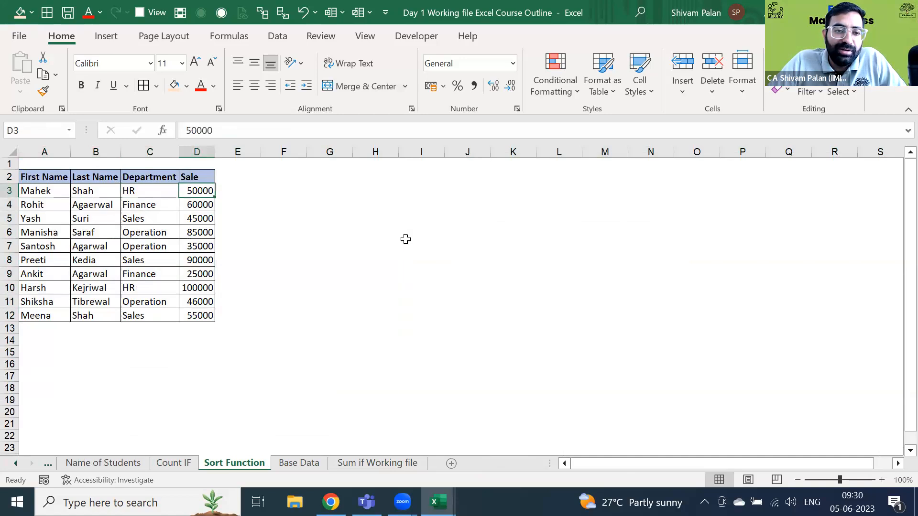
key(Up)
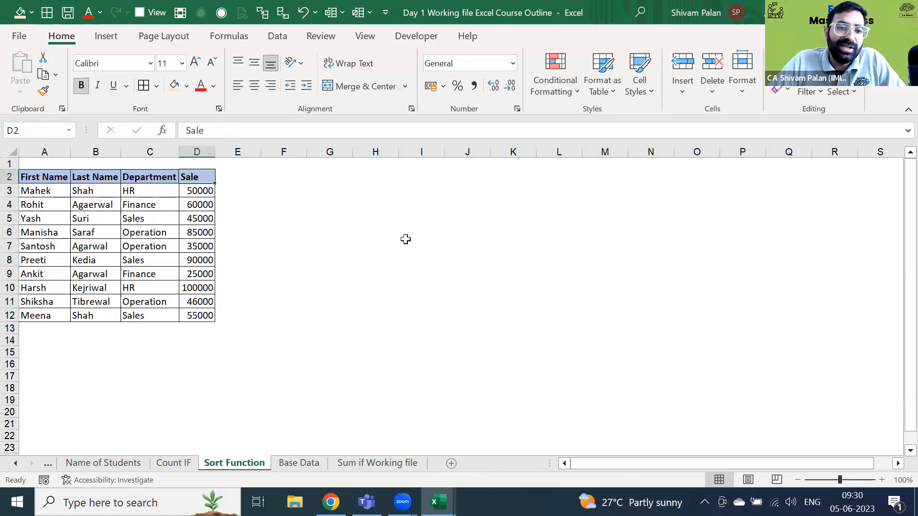
text(Salary)
key(Return)
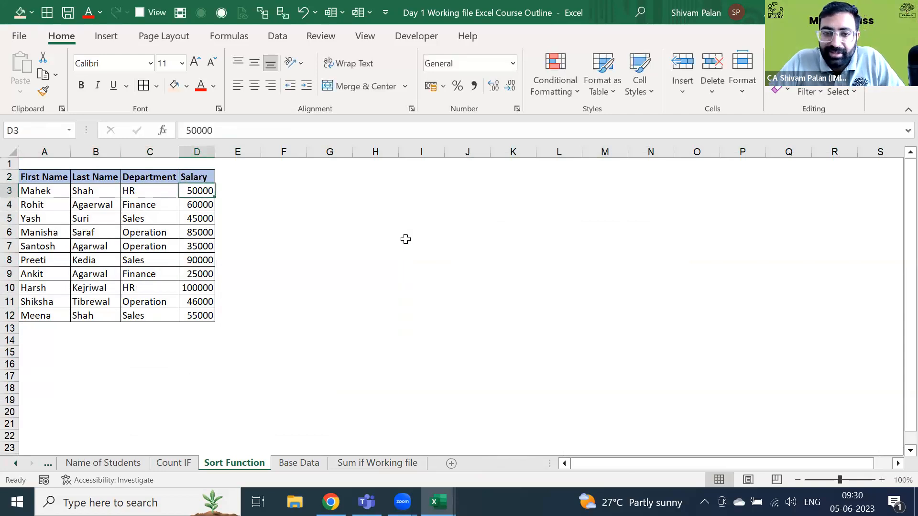
- Step through the salary rows and select the salary values D3:D12
key(ctrl+space)
key(Down)
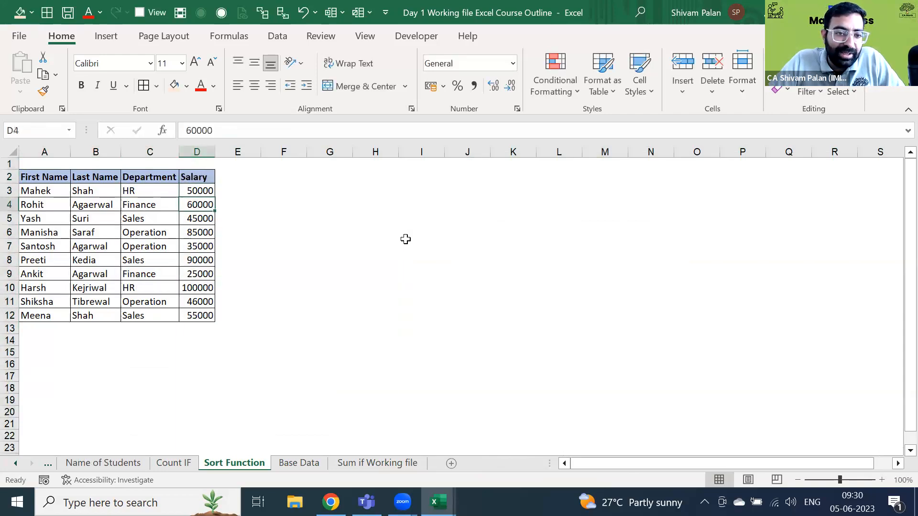
key(shift+space)
key(Down)
key(shift+space)
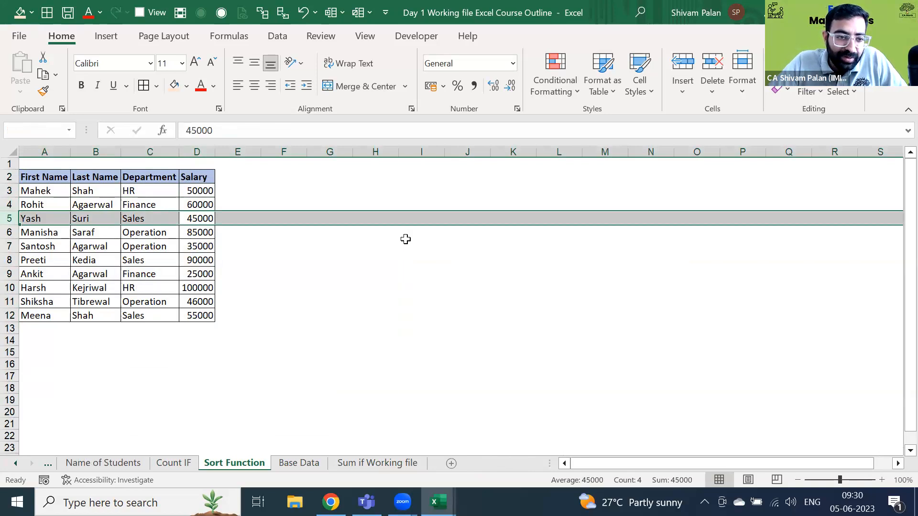
key(Down)
key(shift+space)
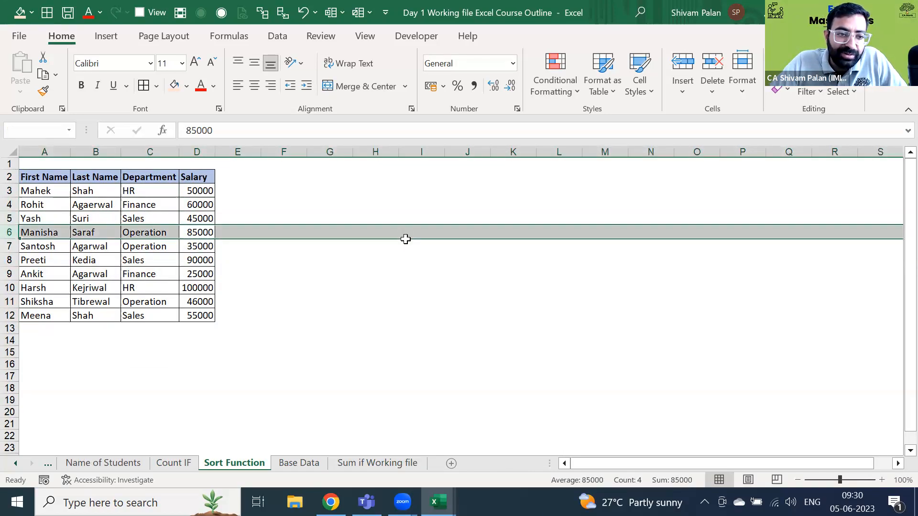
key(Down)
key(Up)
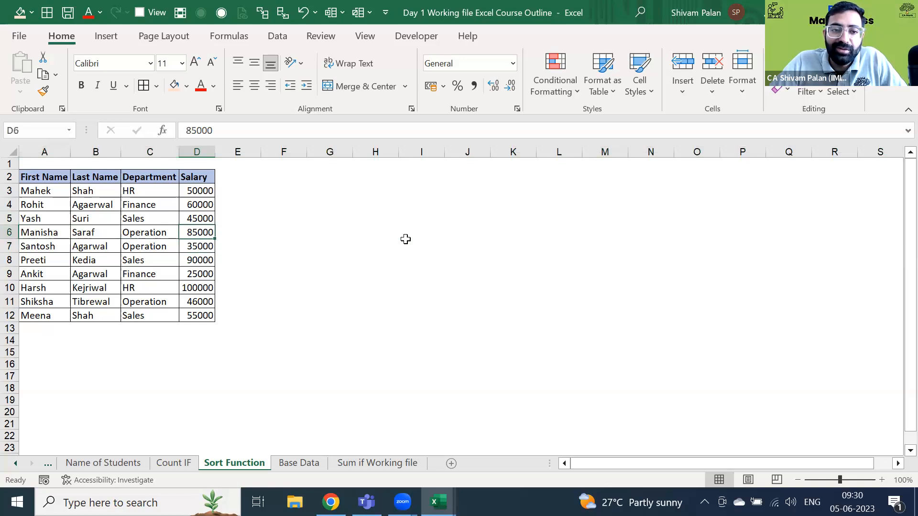
key(ctrl+space)
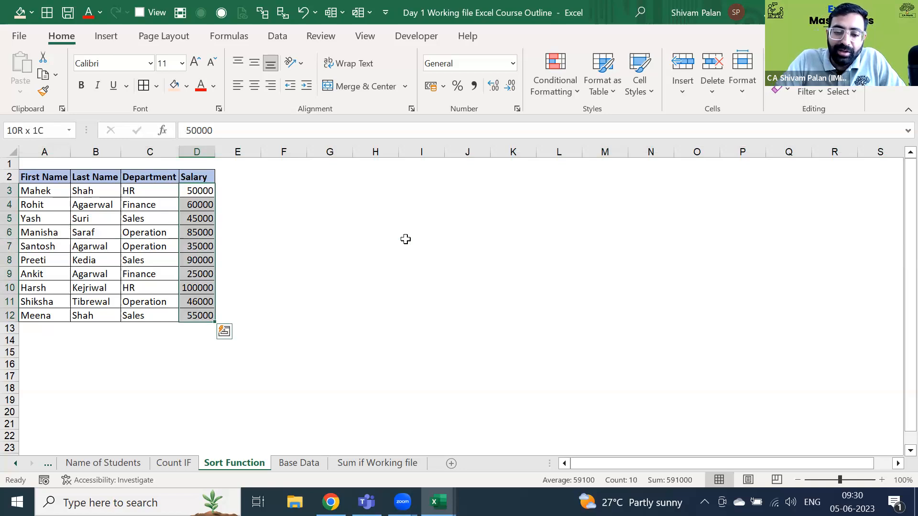
- Give the salaries accounting number format and remove both decimal places
key(alt+h)
key(k)
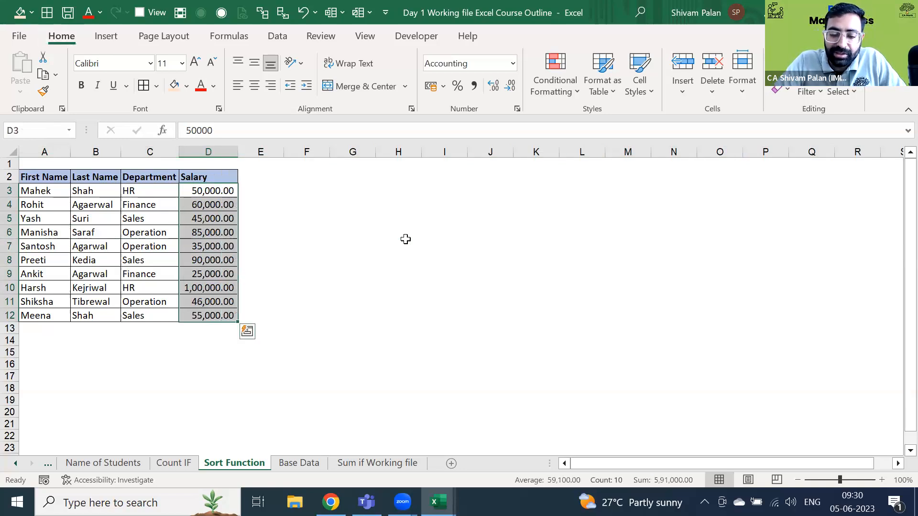
key(alt+h)
key(9)
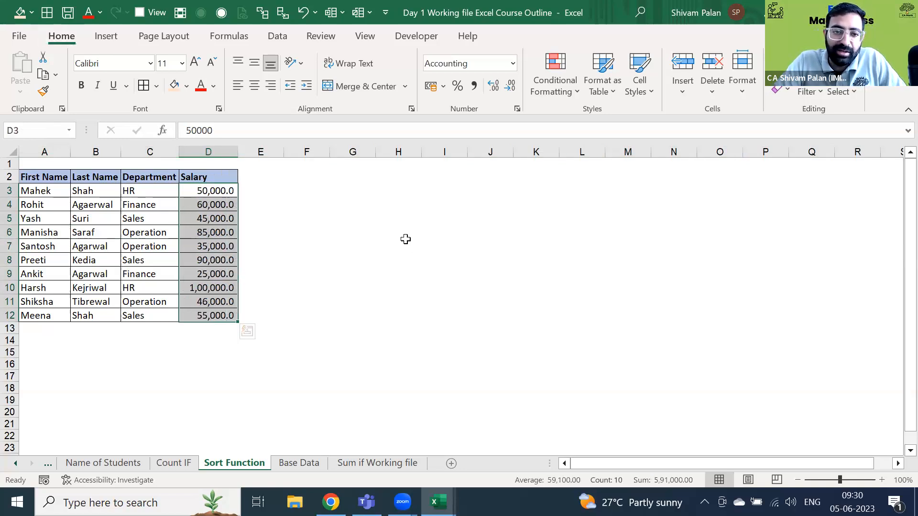
key(alt+h)
key(9)
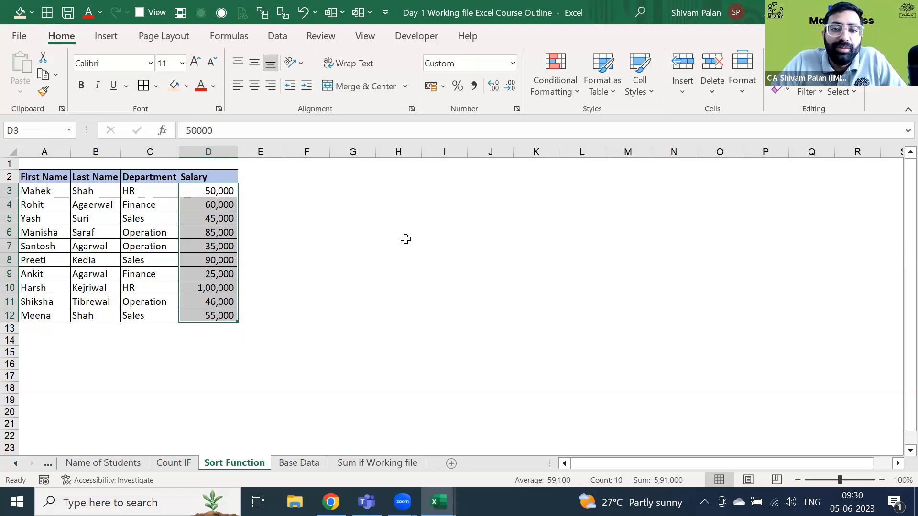
- Reapply the currency format and drop both decimals using the Home tab ribbon buttons
key(ctrl+shift+Down)
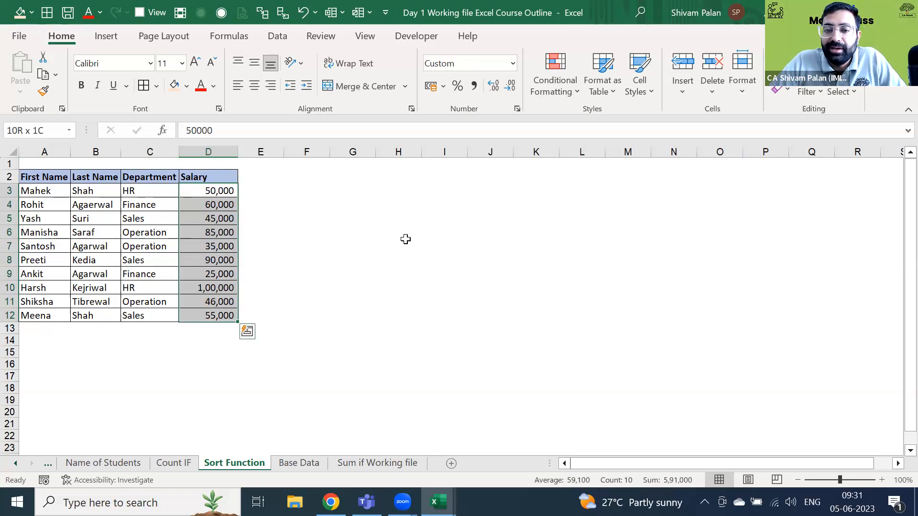
click(443, 87)
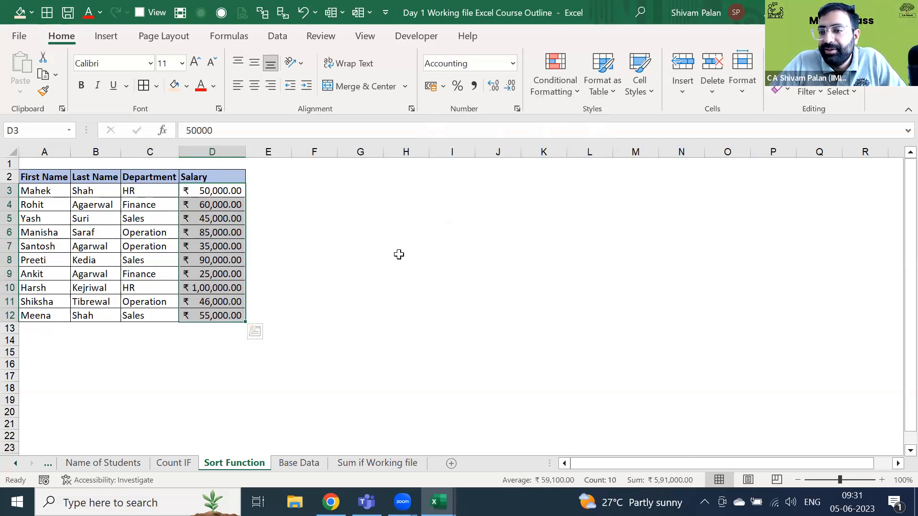
click(503, 85)
click(509, 87)
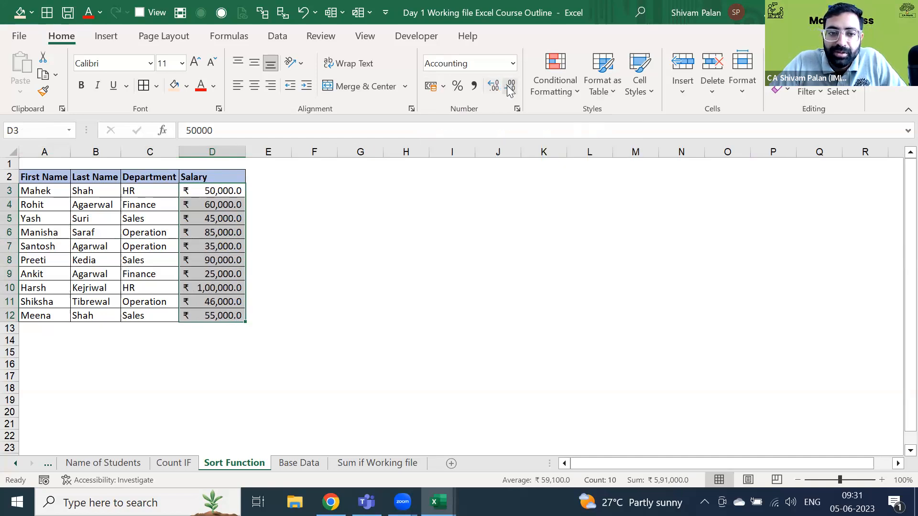
click(341, 258)
key(ctrl+Left)
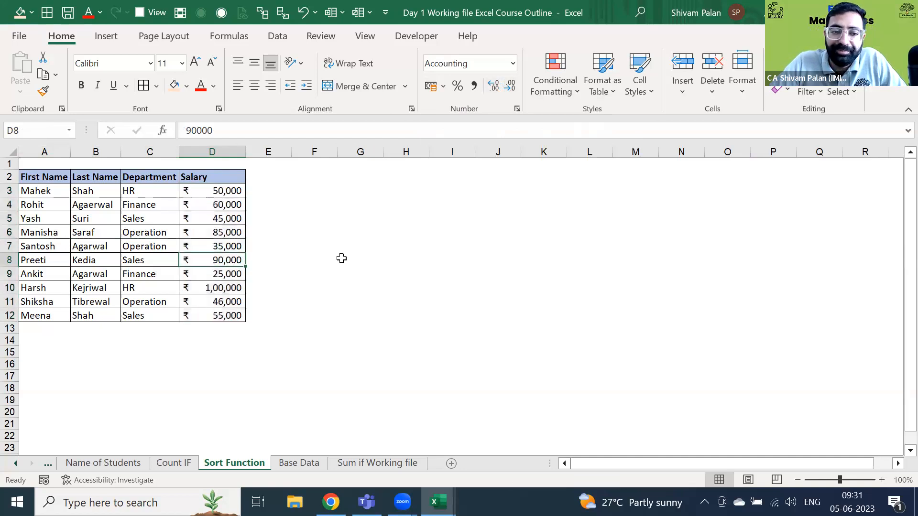
key(ctrl+Left)
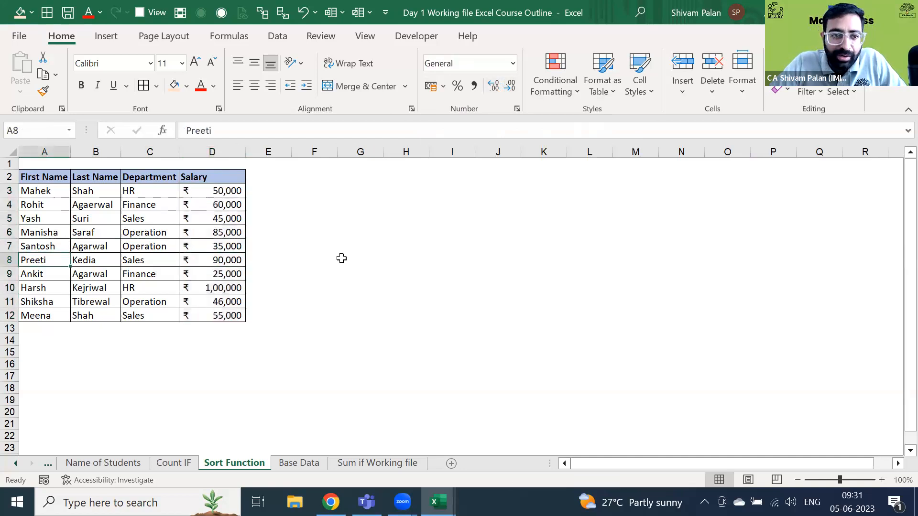
key(ctrl+Up)
key(Right)
key(Right)
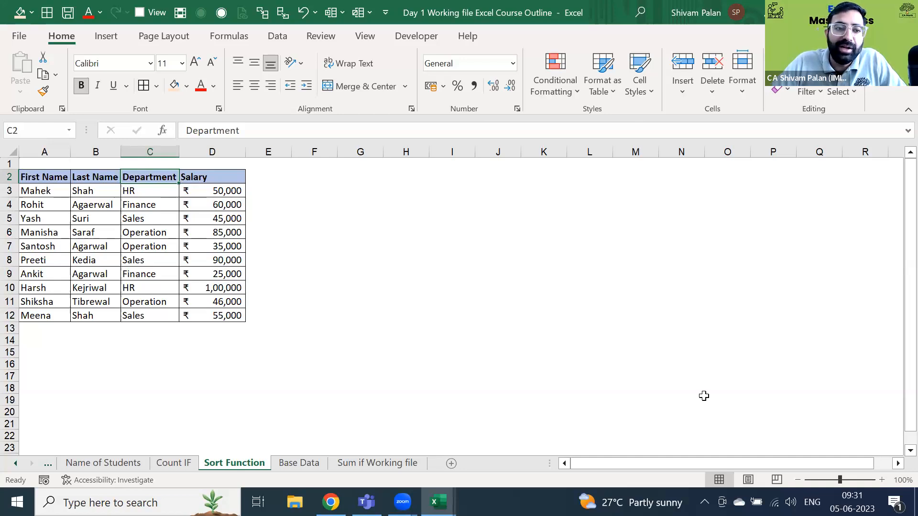
key(Left)
key(Left)
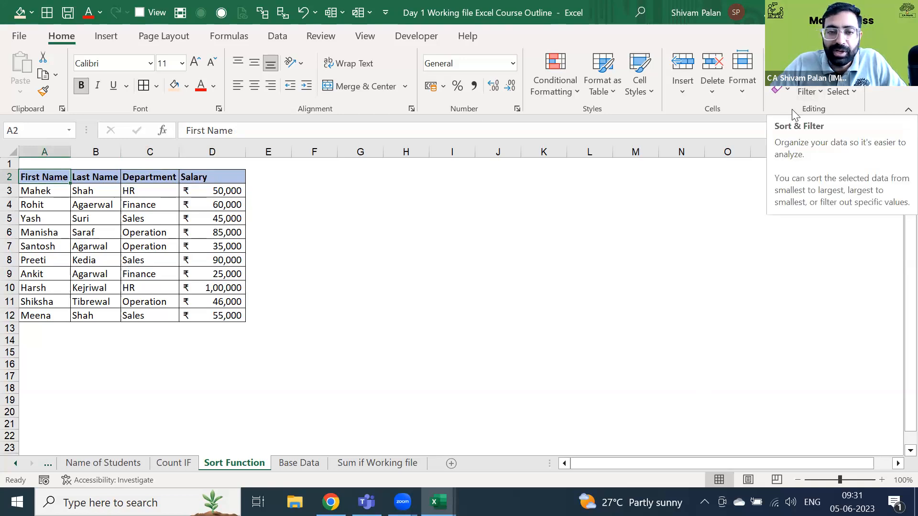
- Toggle header filtering off, select the whole table, and switch filtering back on
click(809, 91)
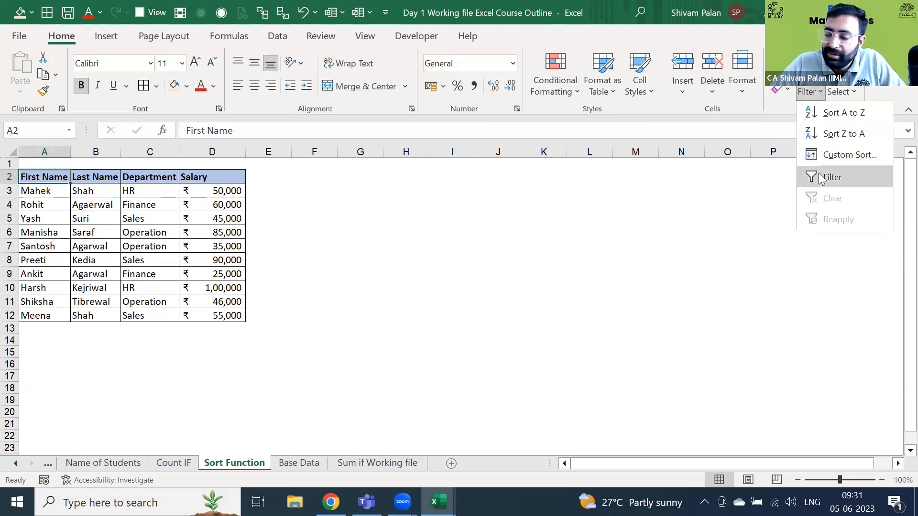
click(821, 179)
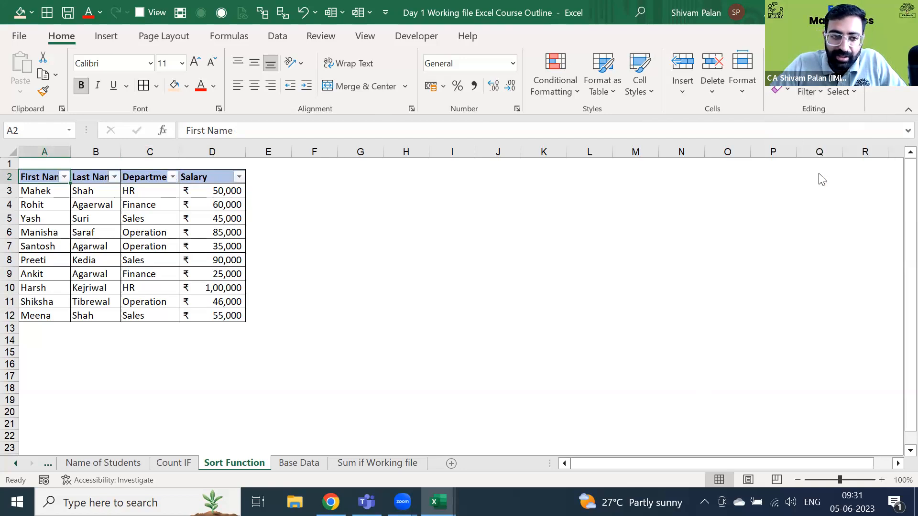
key(ctrl+shift+l)
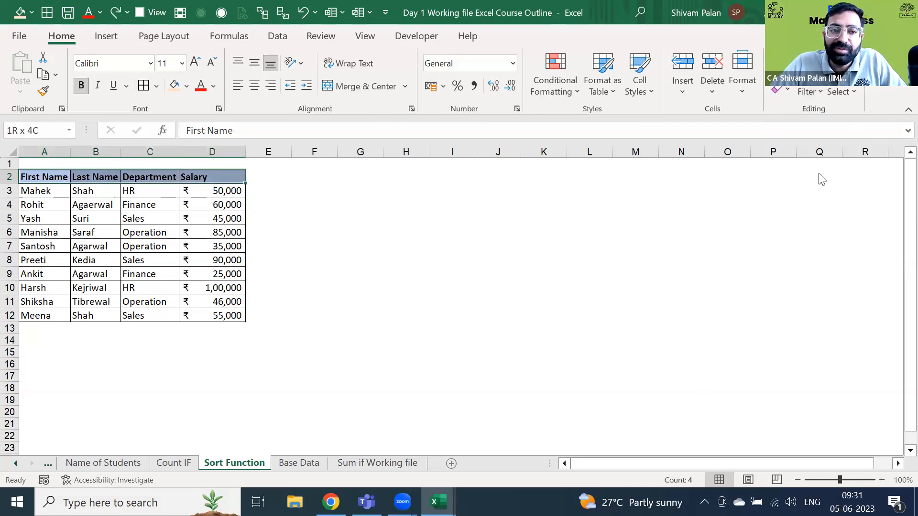
key(ctrl+shift+Right)
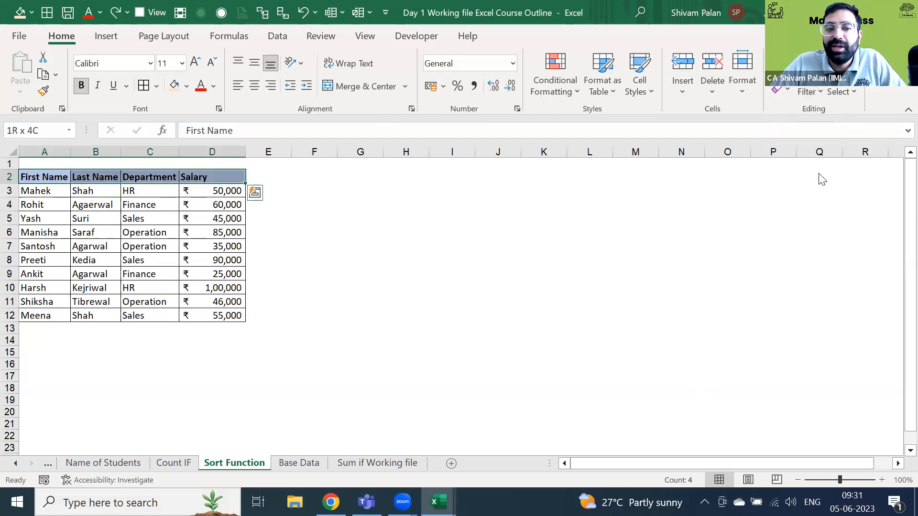
key(ctrl+shift+Down)
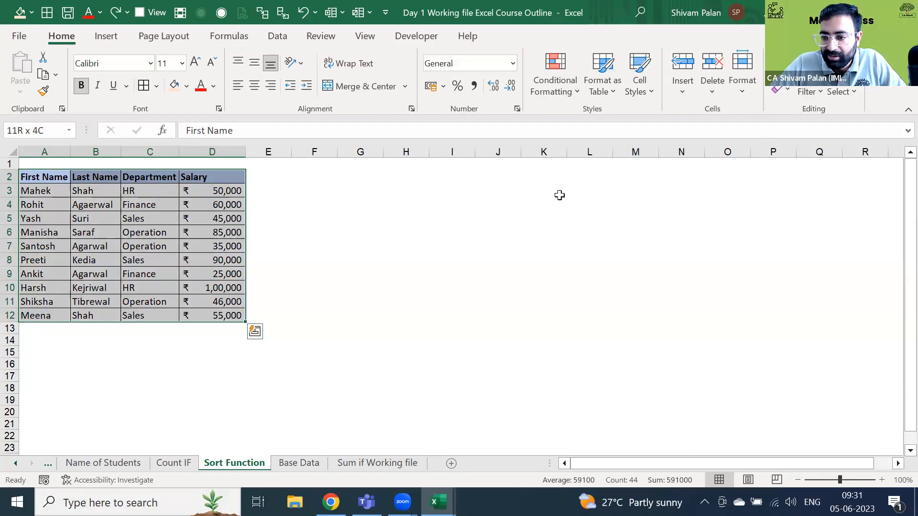
key(ctrl+shift+l)
- Open the Department filter list, showing Finance, HR, Operation and Sales
click(499, 235)
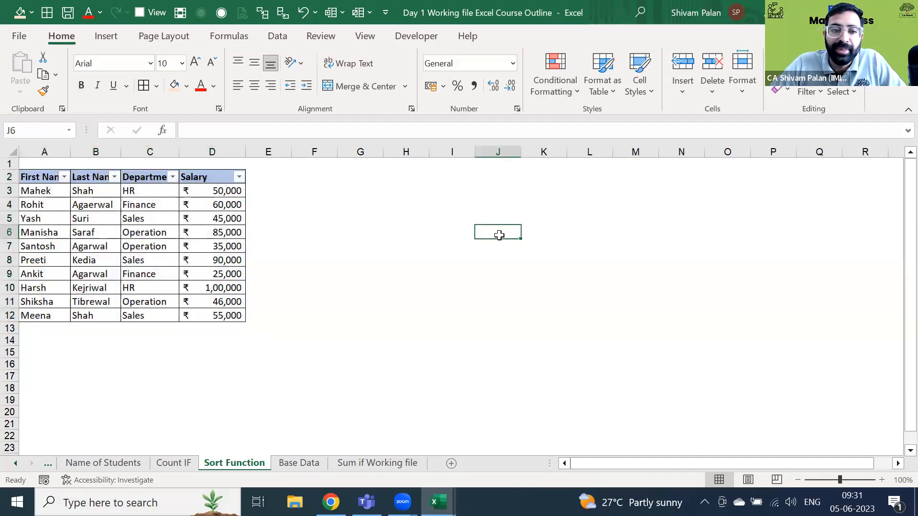
key(ctrl+Left)
key(ctrl+Left)
key(ctrl+Up)
key(Right)
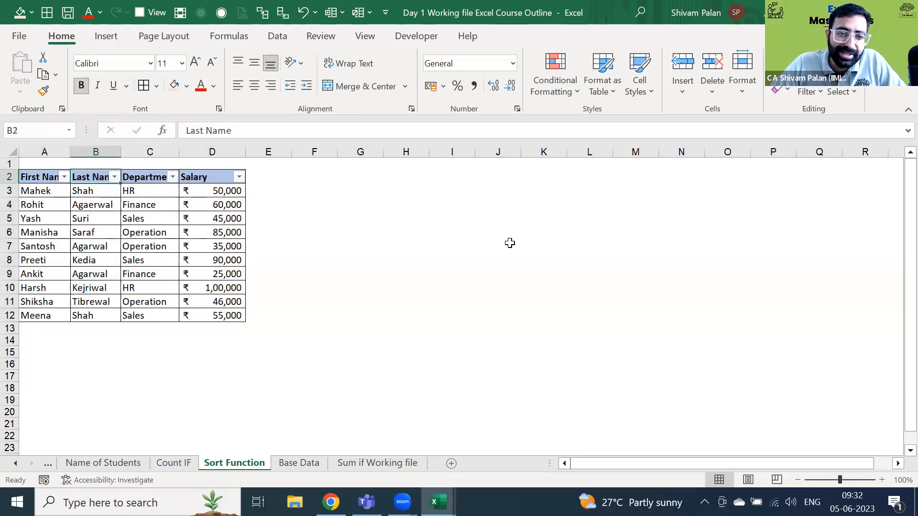
key(Right)
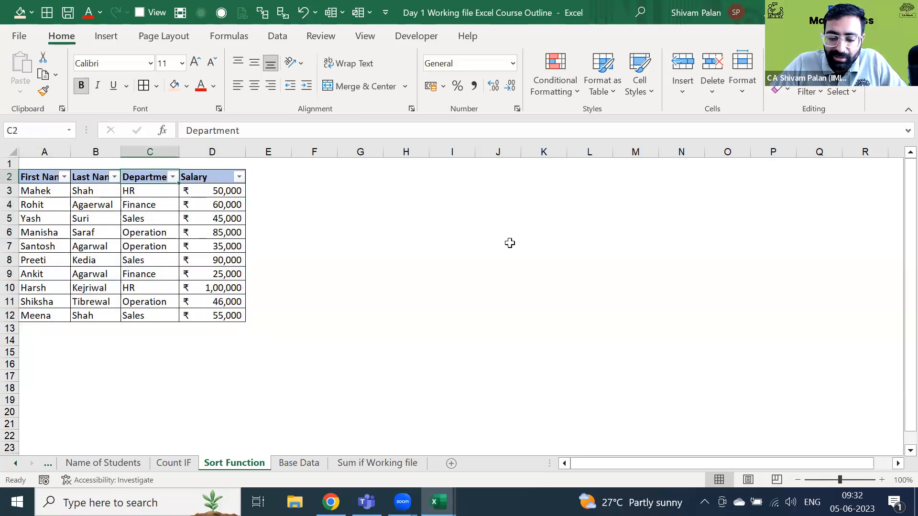
key(alt+Down)
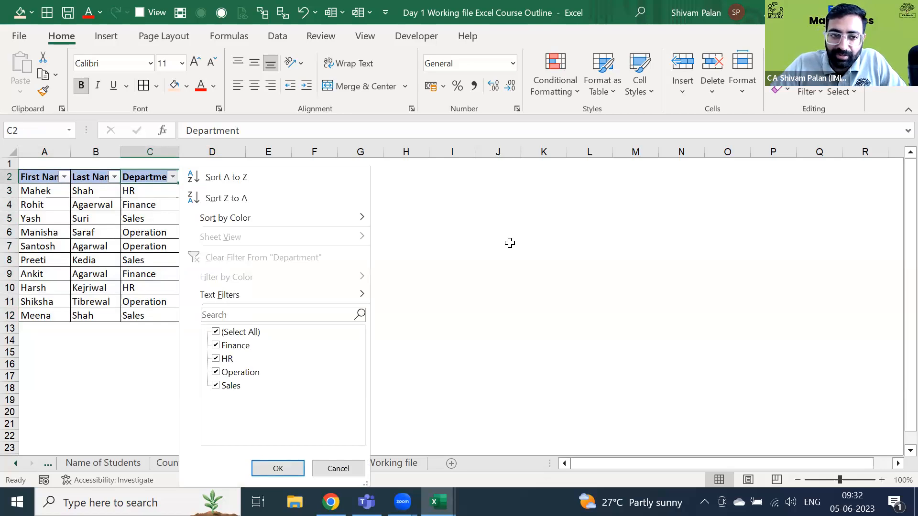
key(Escape)
key(alt+Down)
key(Up)
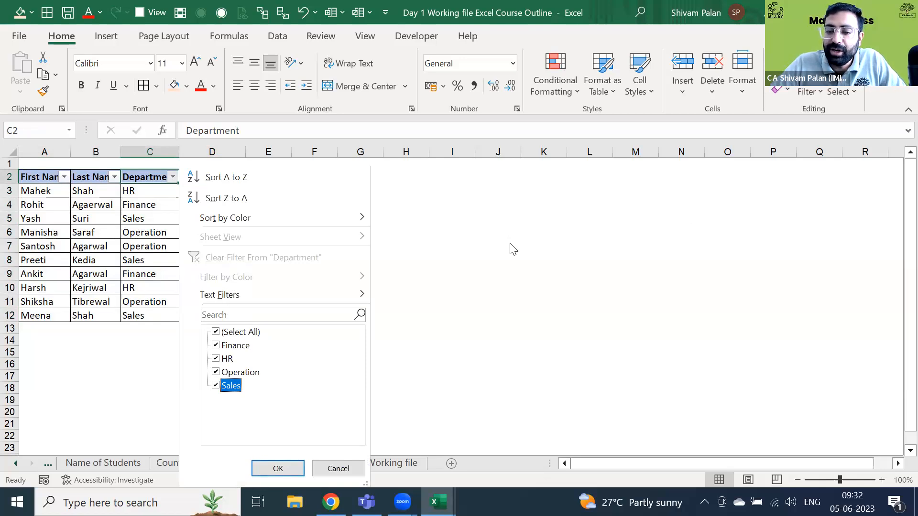
click(97, 197)
click(173, 177)
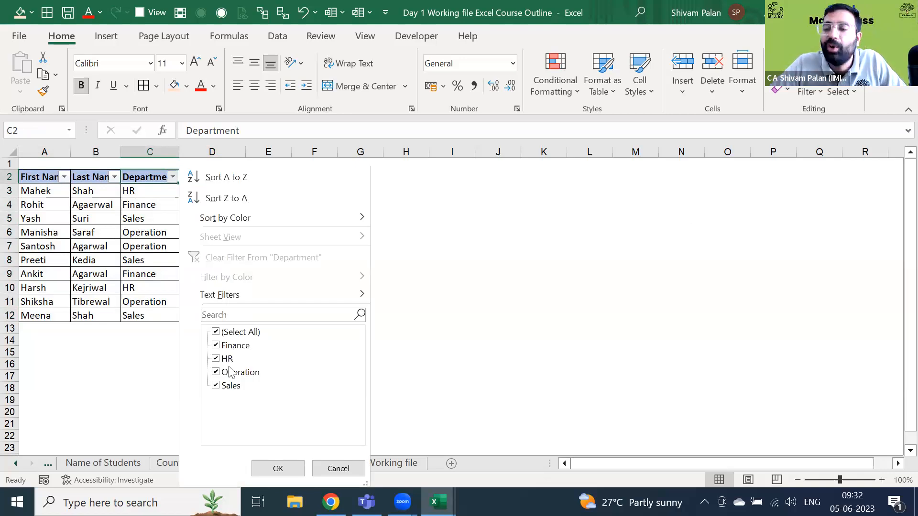
key(Escape)
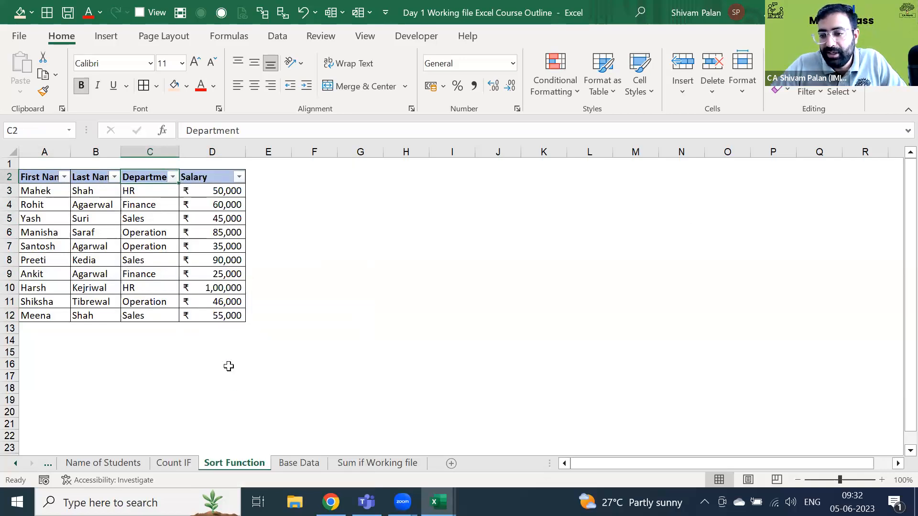
key(alt+Down)
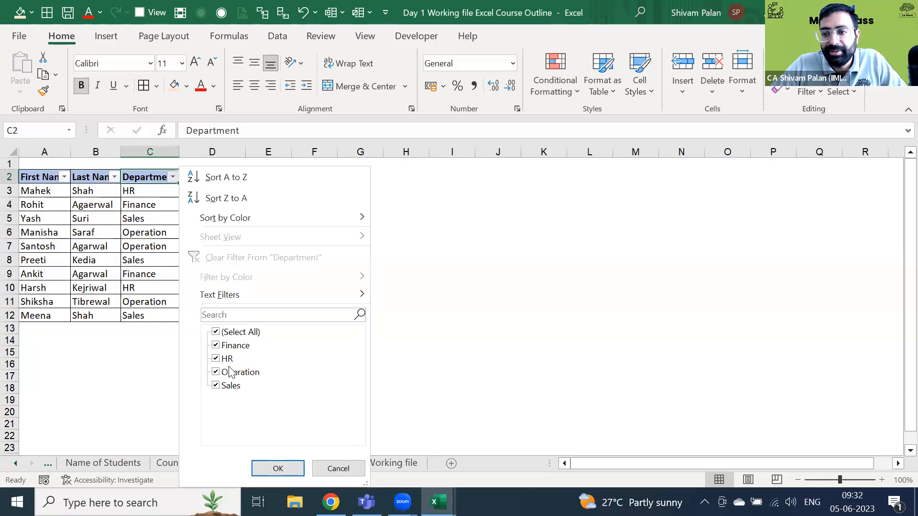
key(Down)
key(Up)
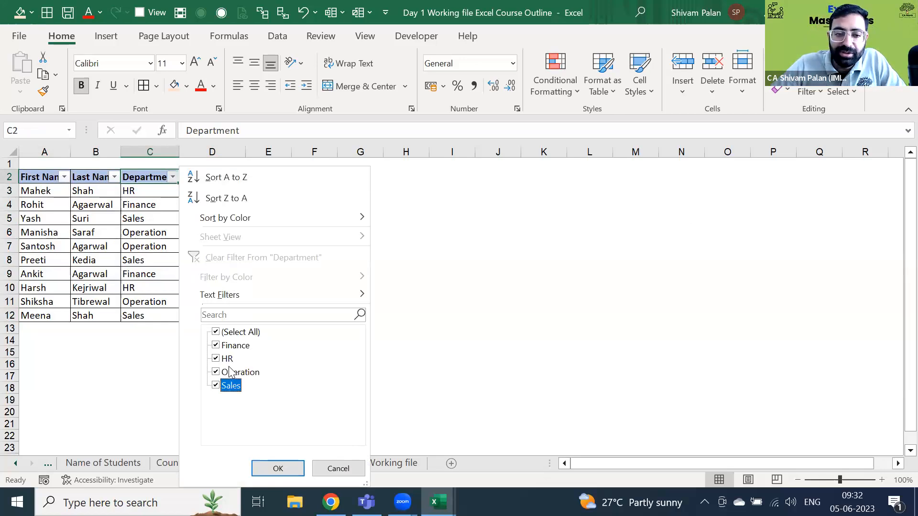
key(Home)
key(space)
key(Down)
key(Down)
key(space)
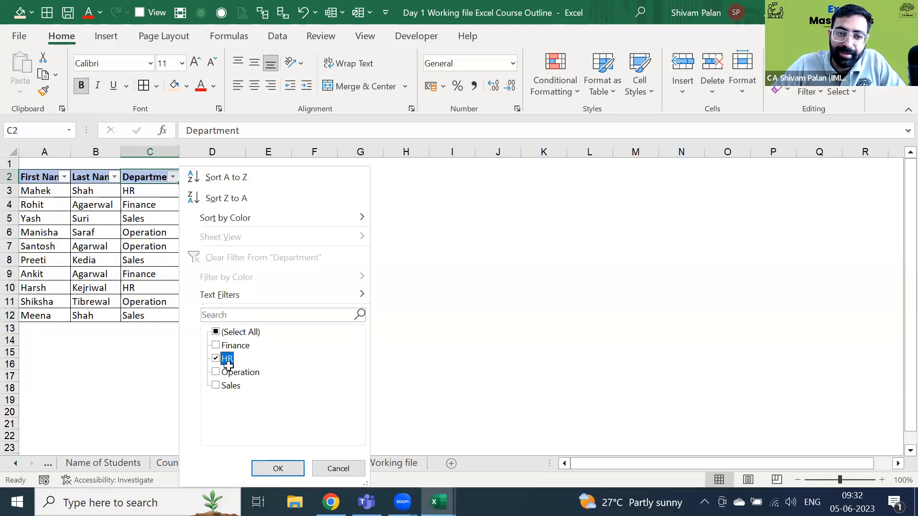
key(Return)
key(Down)
key(Right)
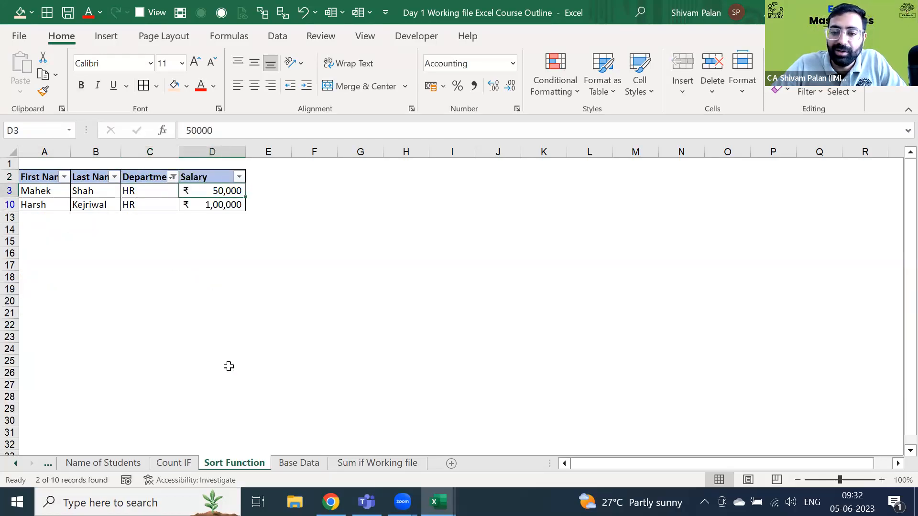
key(shift+Down)
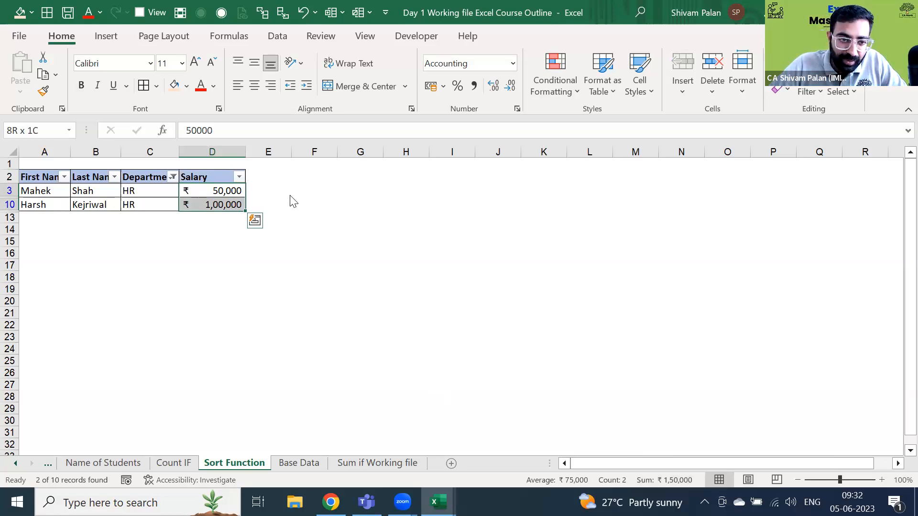
key(Up)
key(Left)
key(alt+Down)
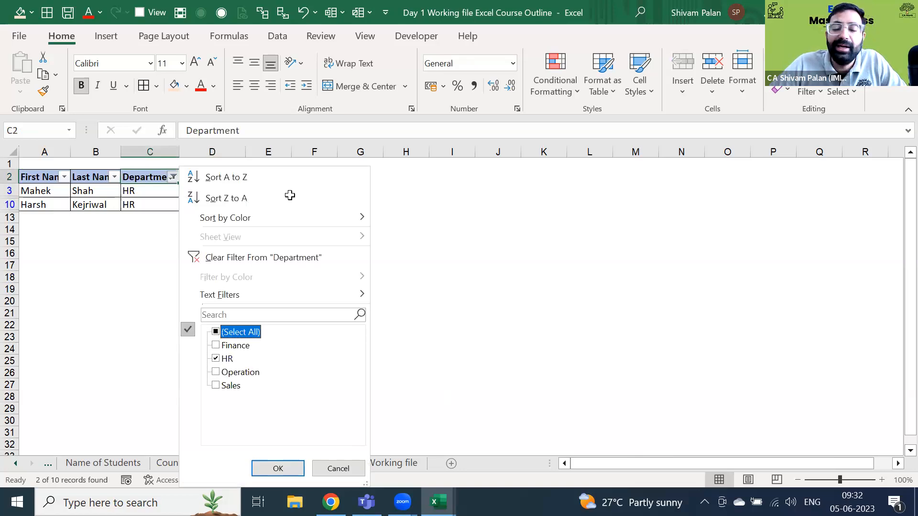
key(c)
key(Down)
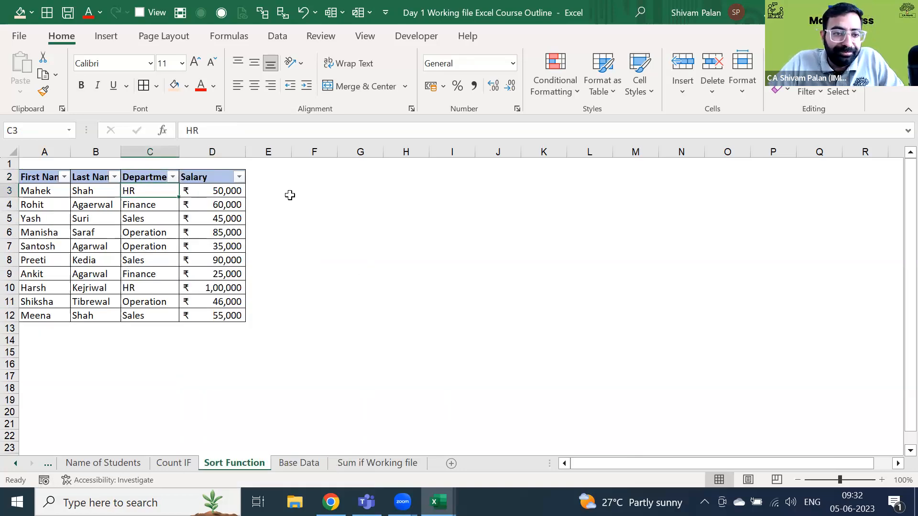
key(Up)
key(Left)
key(Down)
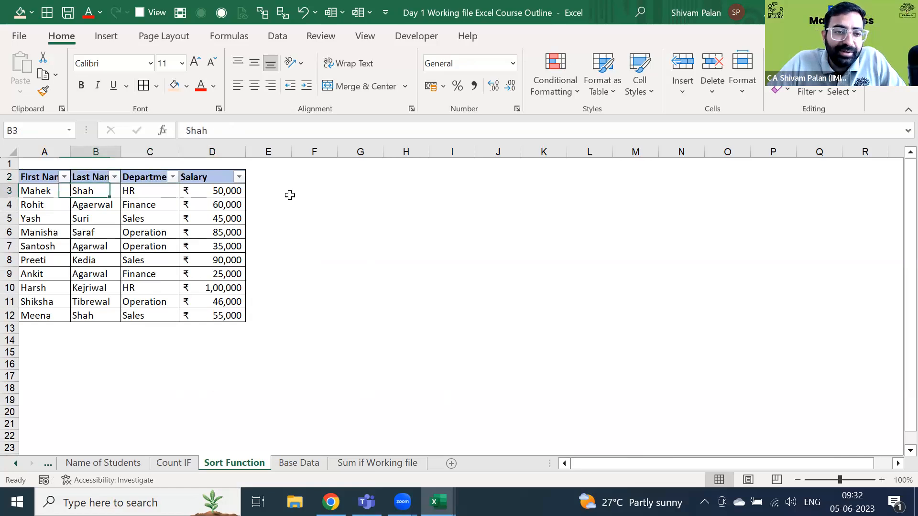
key(Right)
key(Right)
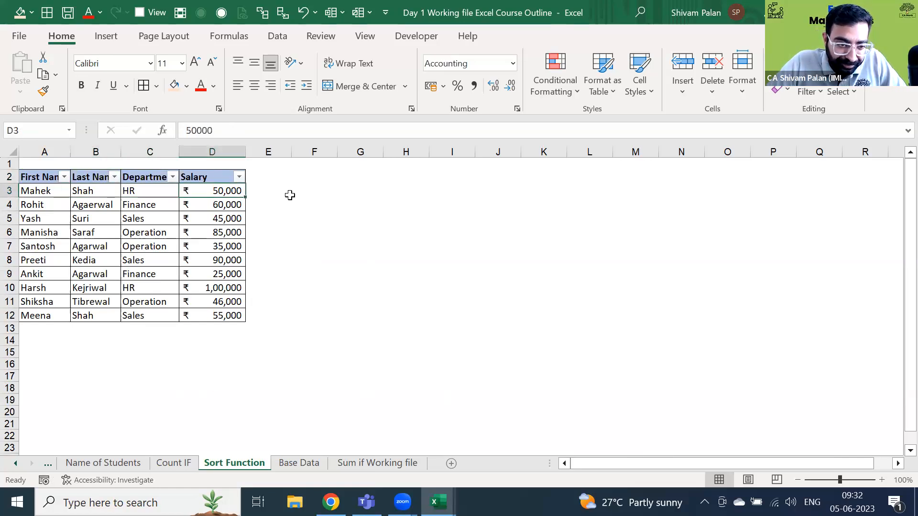
key(Left)
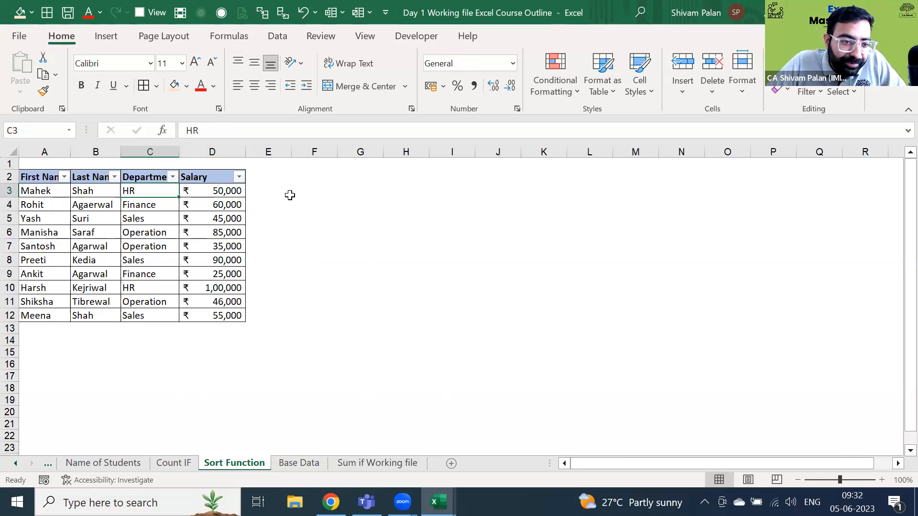
key(Left)
key(Up)
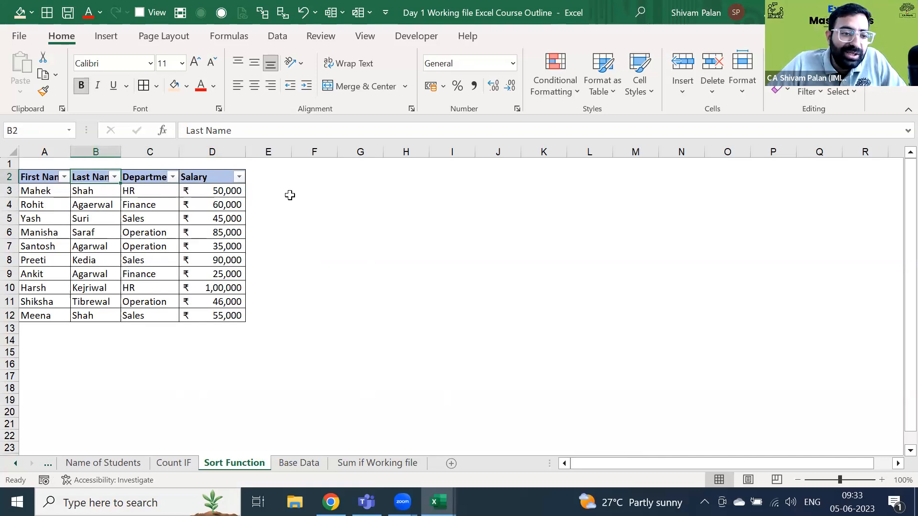
key(Left)
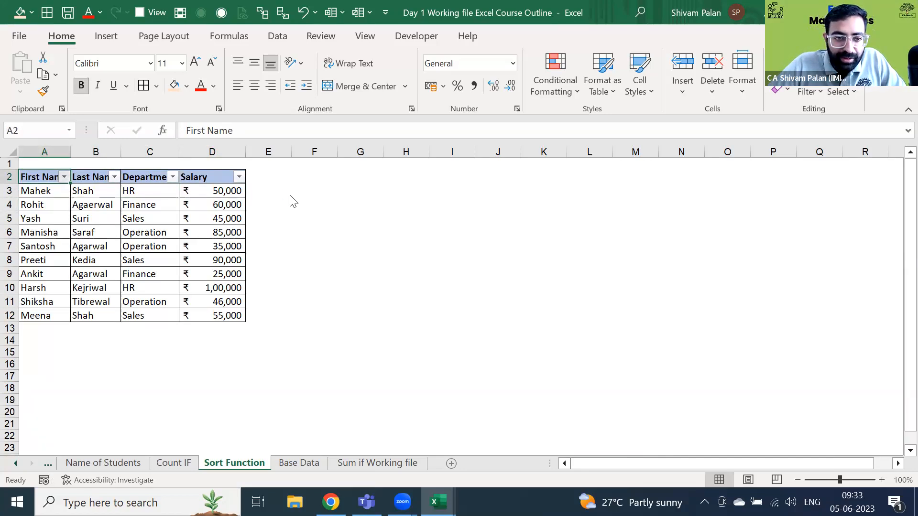
key(alt+Down)
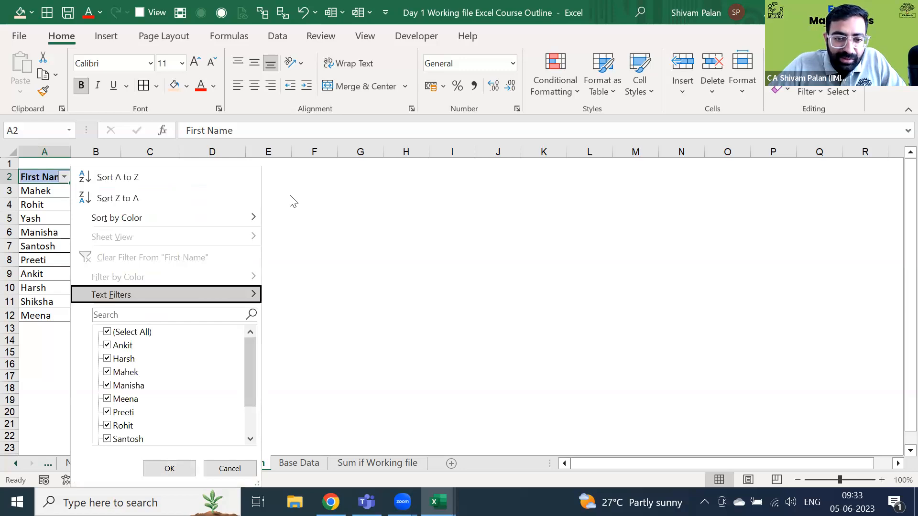
- Filter first names with a Begins With 'M' text filter, then clear it
key(Right)
key(Down)
key(Down)
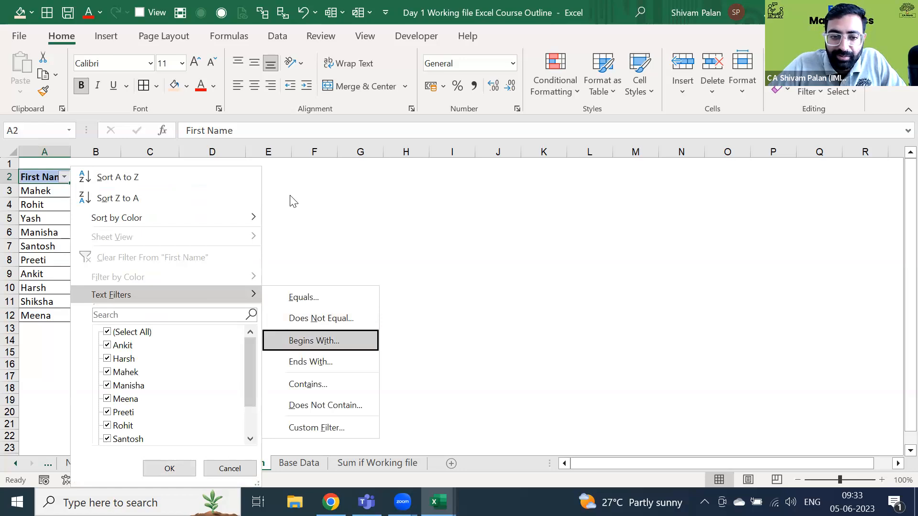
key(Return)
text(M)
key(Return)
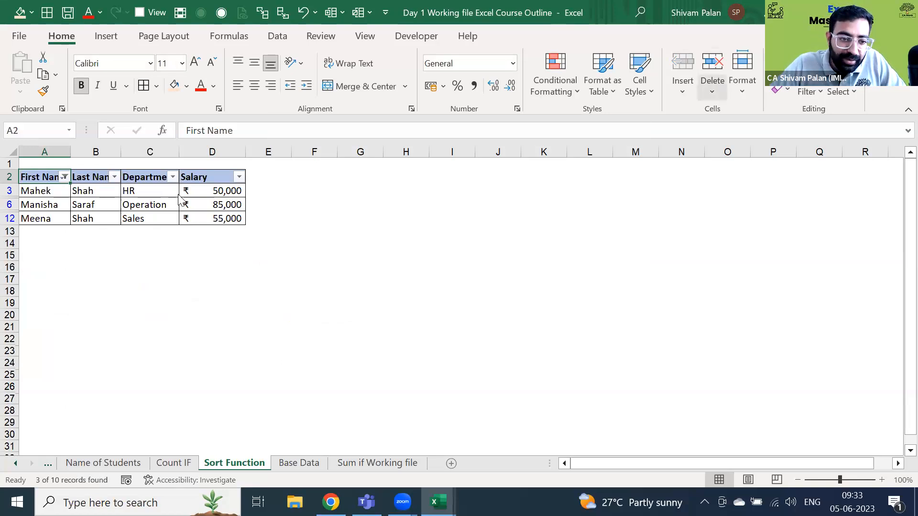
key(alt+Down)
key(c)
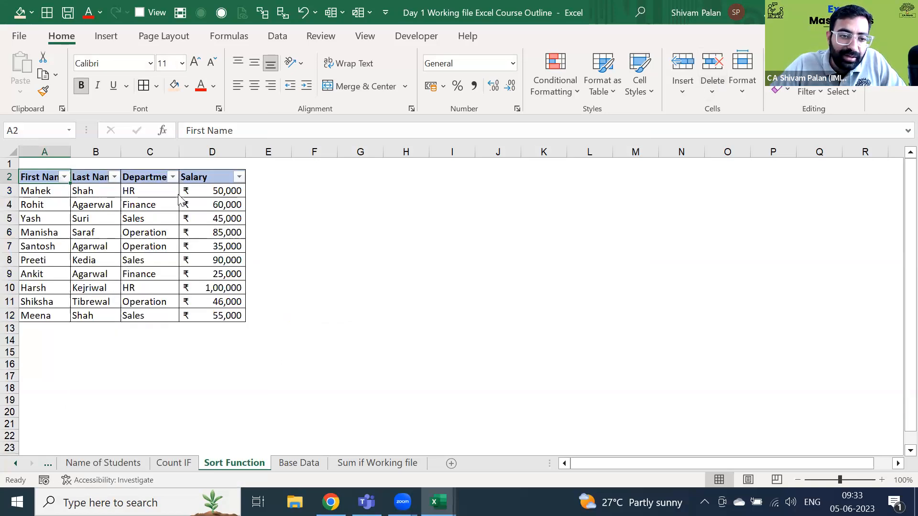
- Filter first names by searching 'M*', clear it, then filter by searching 'm'
key(alt+Down)
text(M)
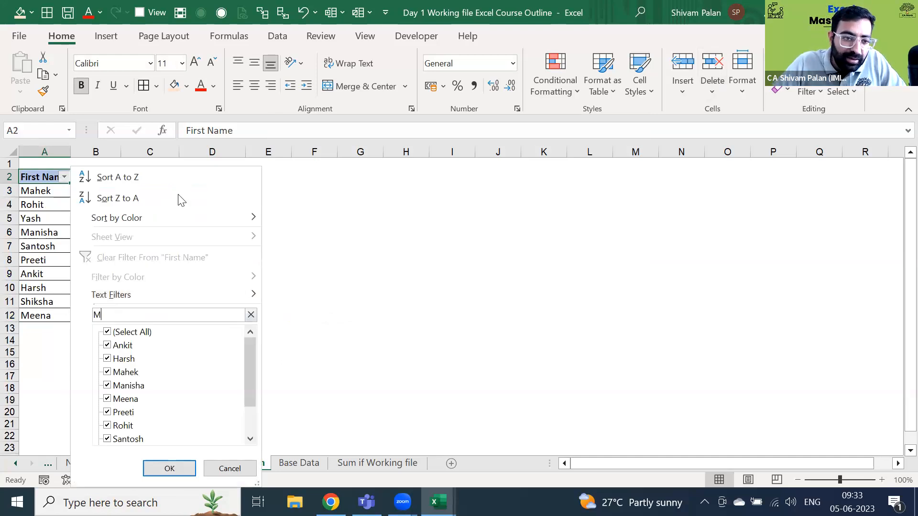
text(*)
key(Return)
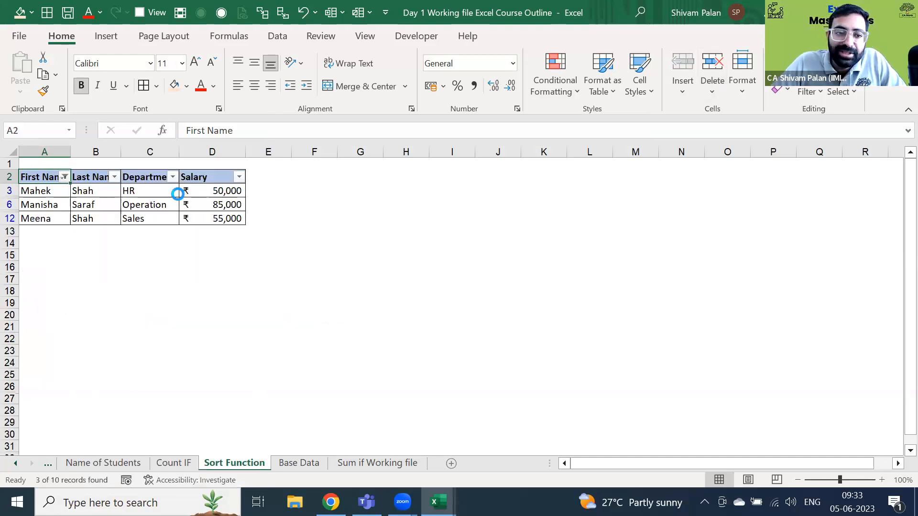
key(alt+Down)
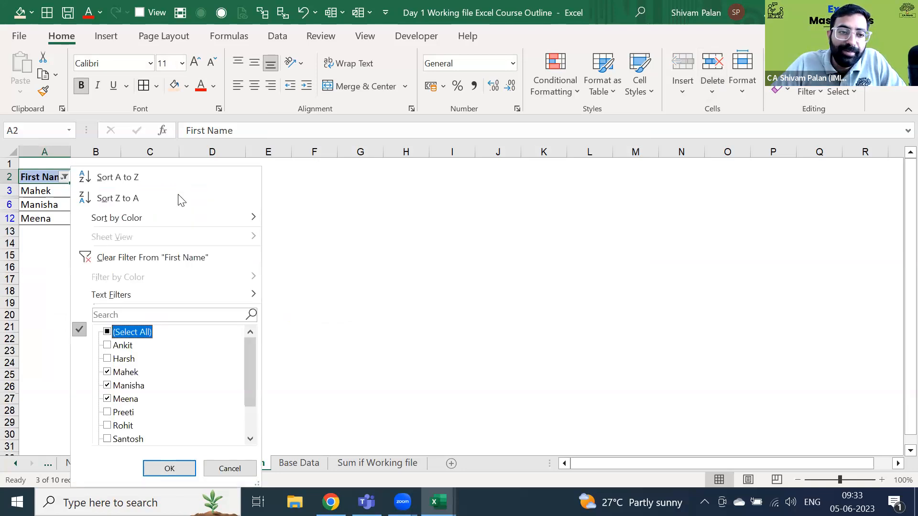
key(c)
key(alt+Down)
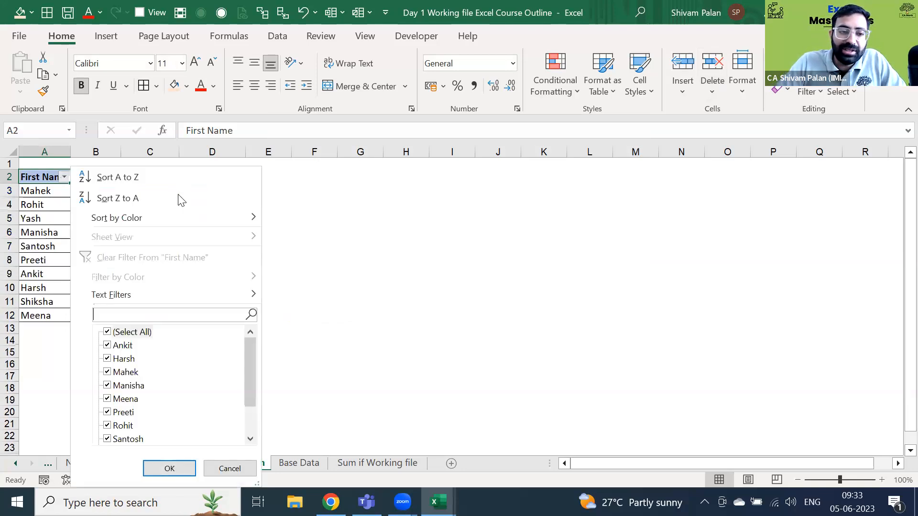
text(m)
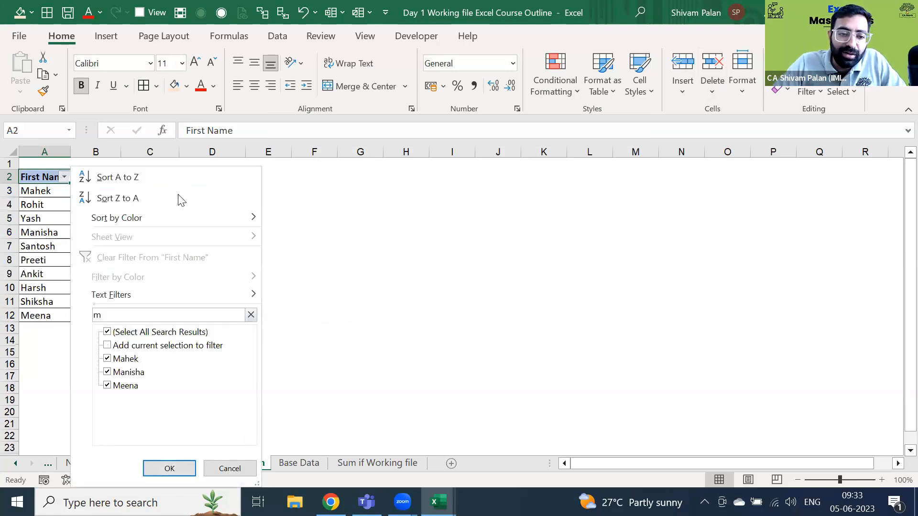
key(Return)
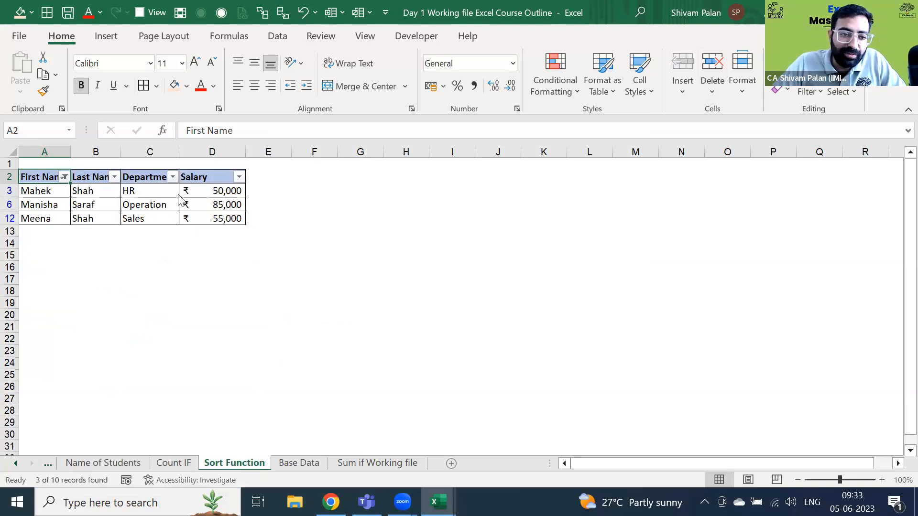
- Recheck all first names, apply an 'M*' search filter, then remove the filter
key(alt+Down)
key(Up)
key(Up)
key(space)
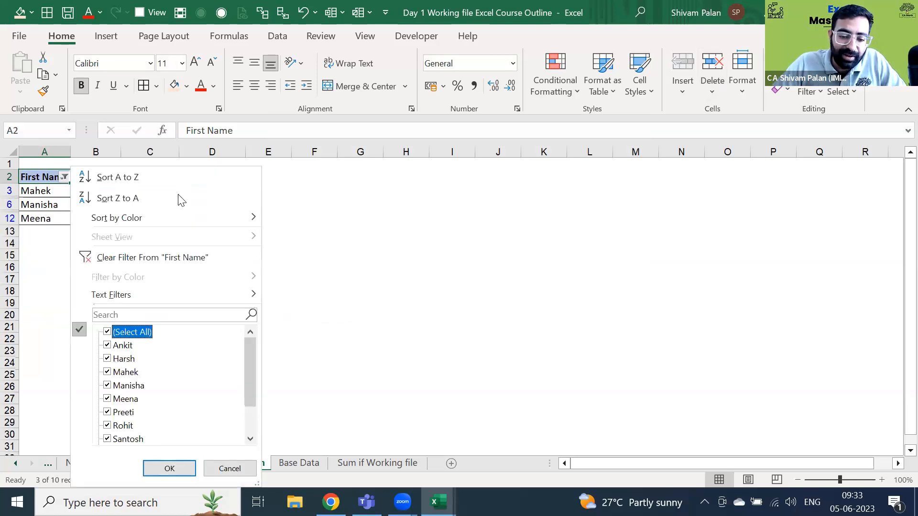
key(shift+Tab)
text(M*)
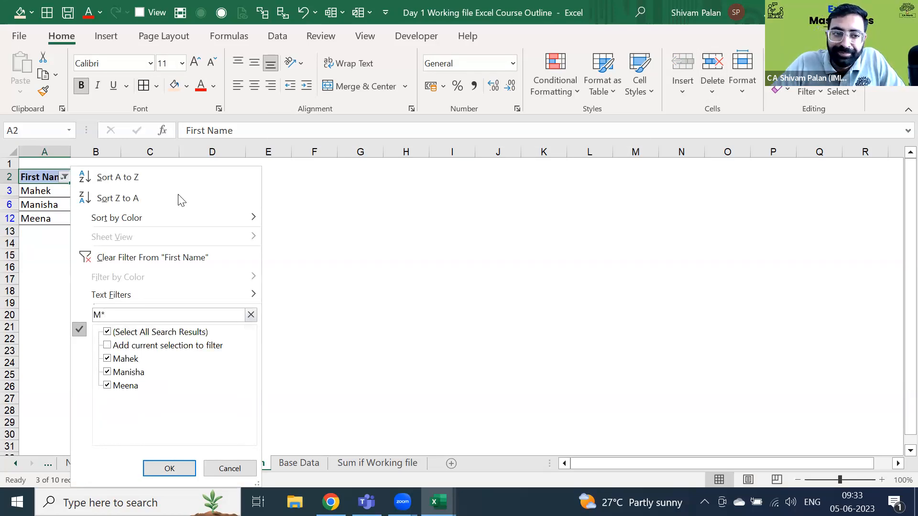
key(Return)
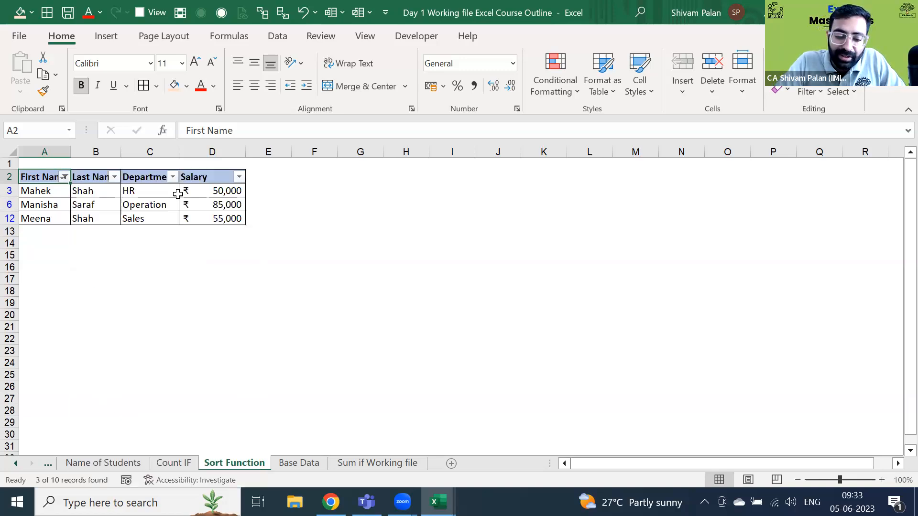
key(ctrl+shift+l)
key(ctrl+shift+l)
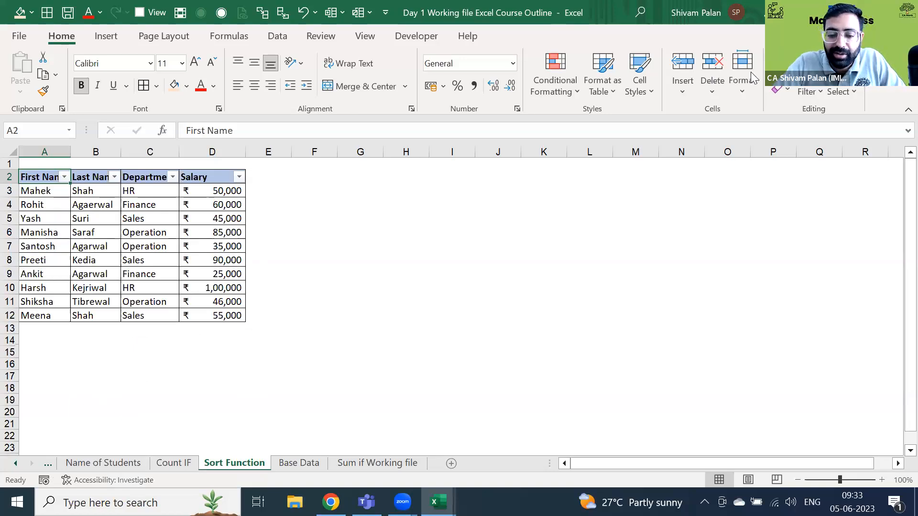
key(alt)
key(h)
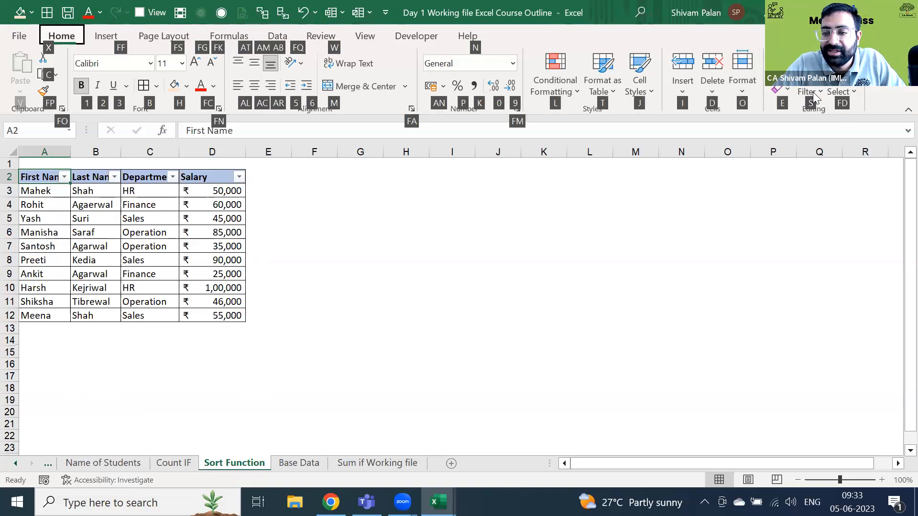
key(s)
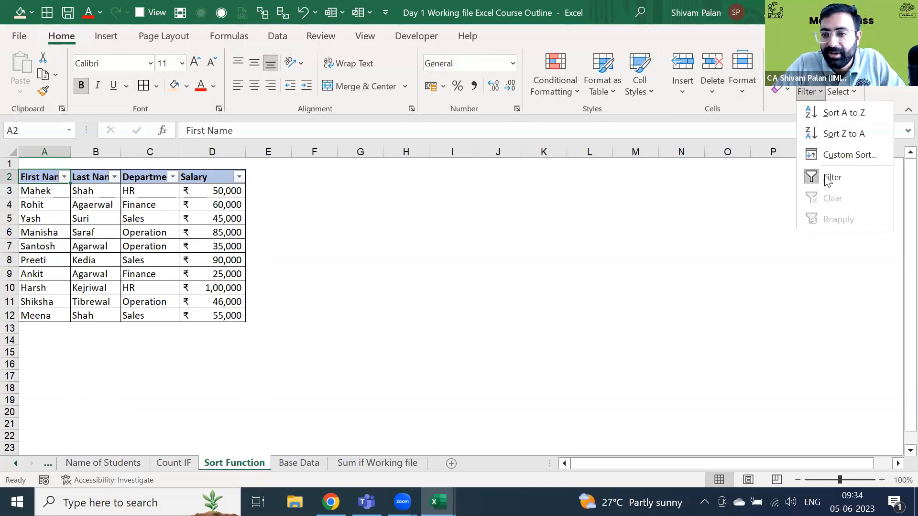
click(731, 184)
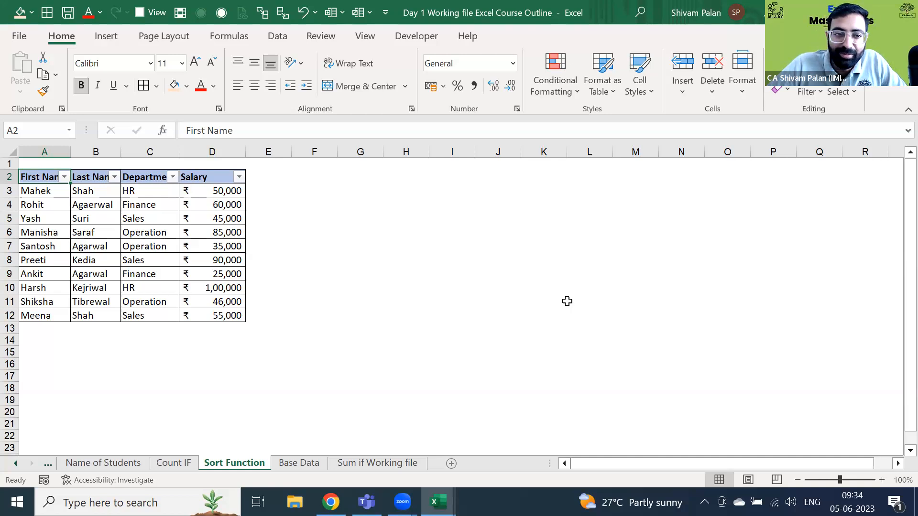
click(191, 229)
key(ctrl+Up)
key(ctrl+Left)
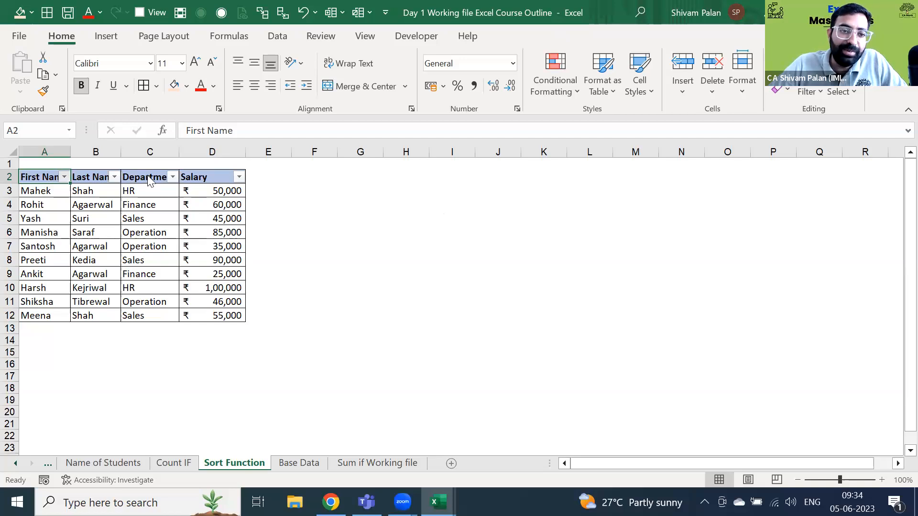
- Sort the table A to Z by first name, undo it, and select the whole table
key(alt+Down)
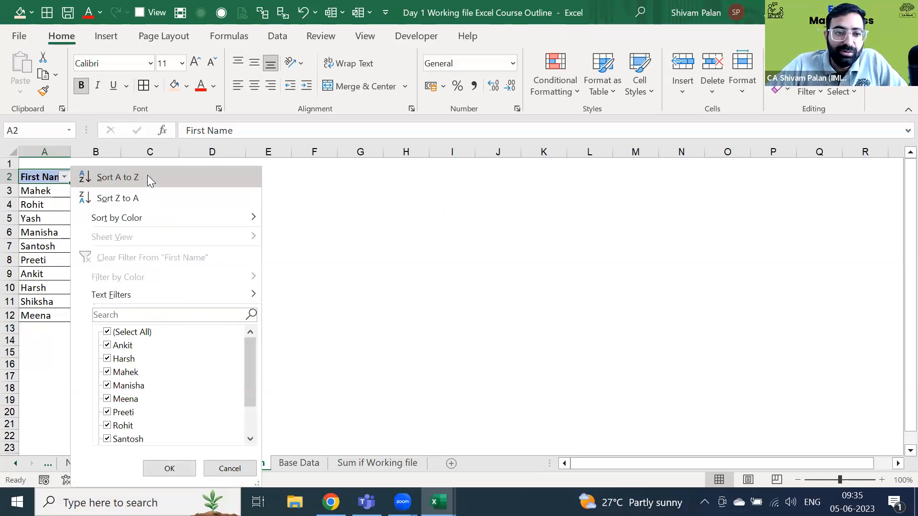
click(147, 177)
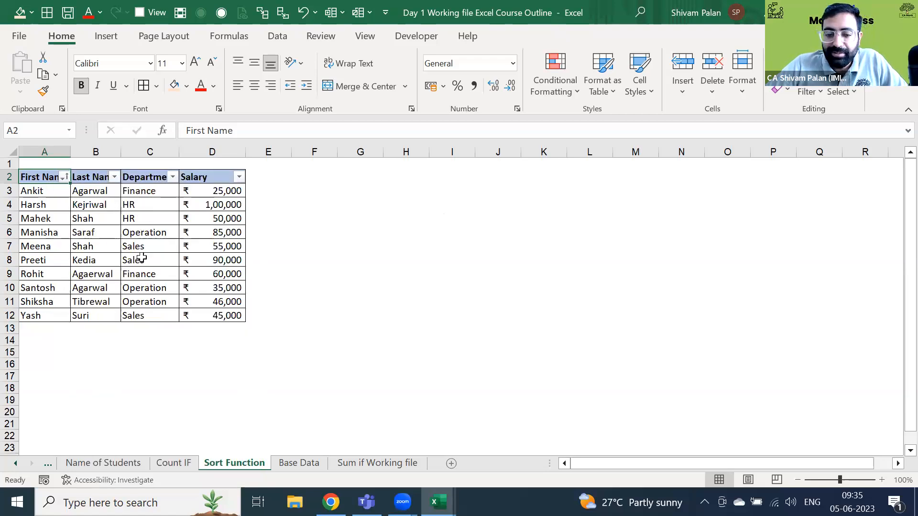
key(ctrl+z)
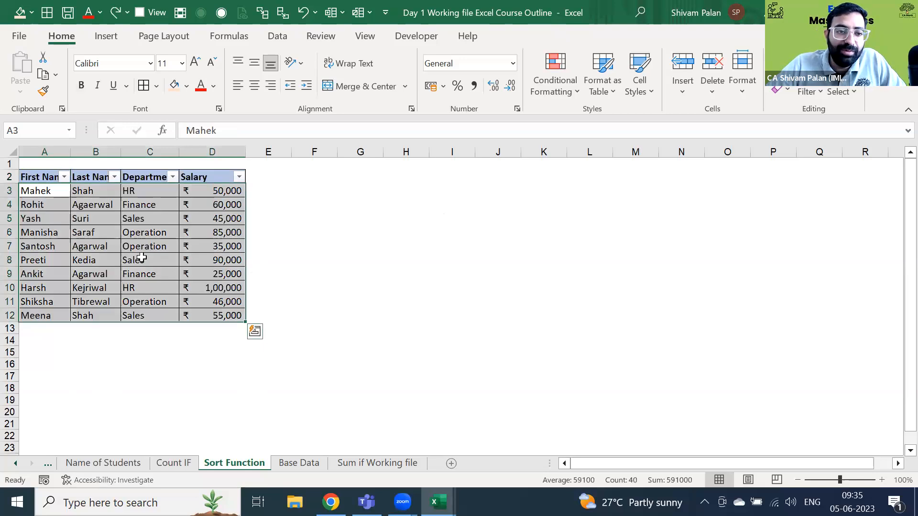
key(Up)
key(Right)
key(Left)
key(ctrl+shift+Right)
key(ctrl+shift+Down)
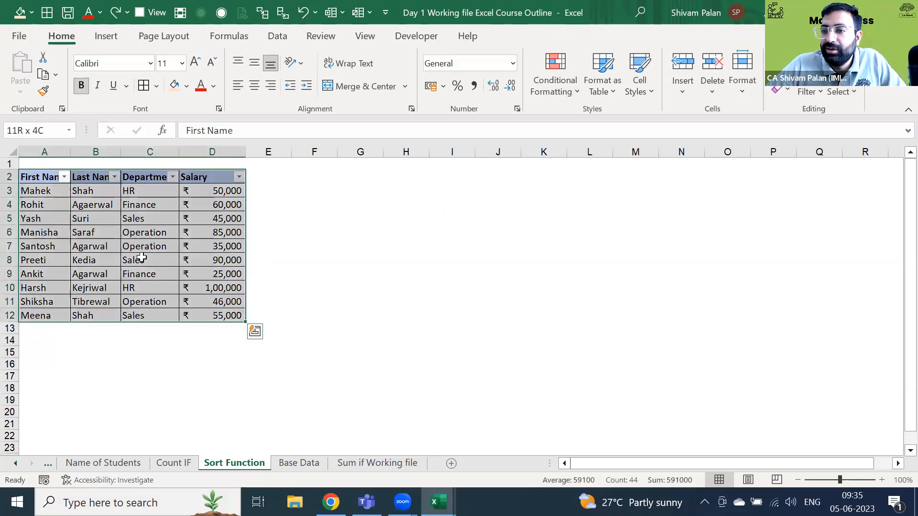
- Select the ten first names and the full table, check Harsh's row, then return to First Name
key(Left)
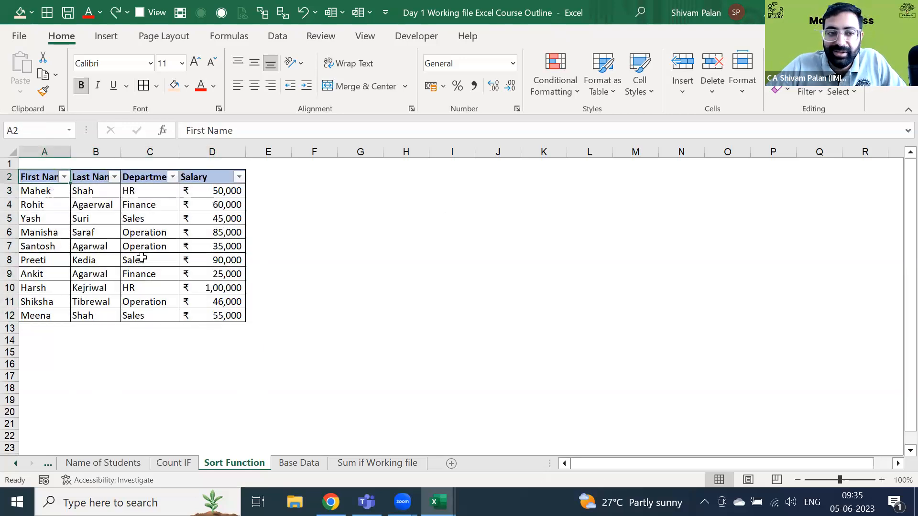
key(Down)
key(ctrl+shift+Down)
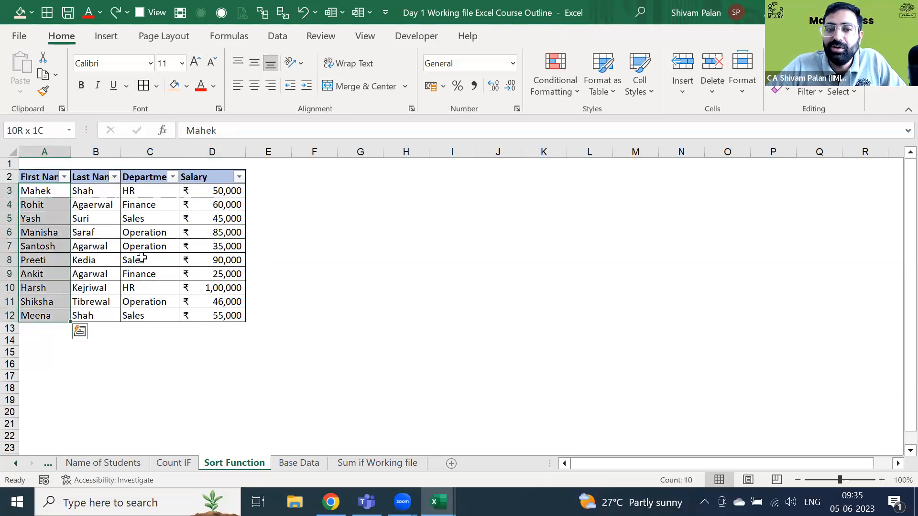
key(ctrl+a)
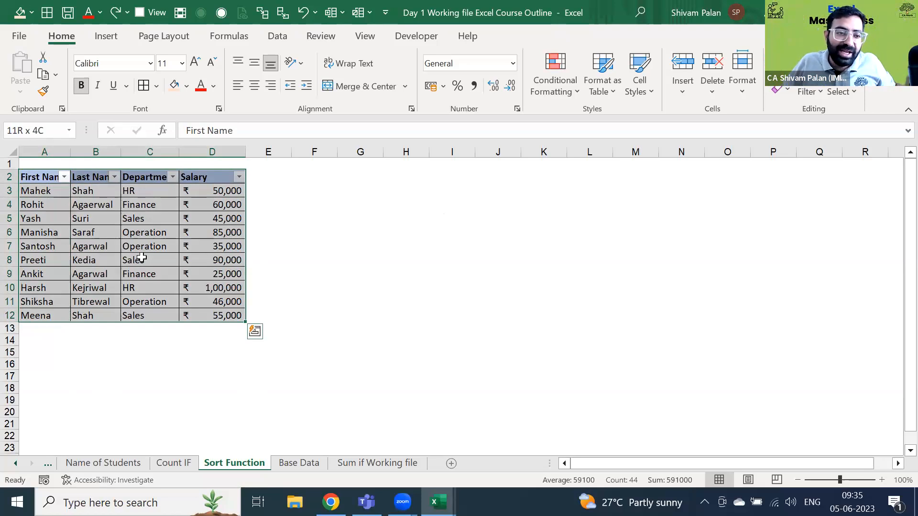
click(123, 277)
key(Down)
key(shift+space)
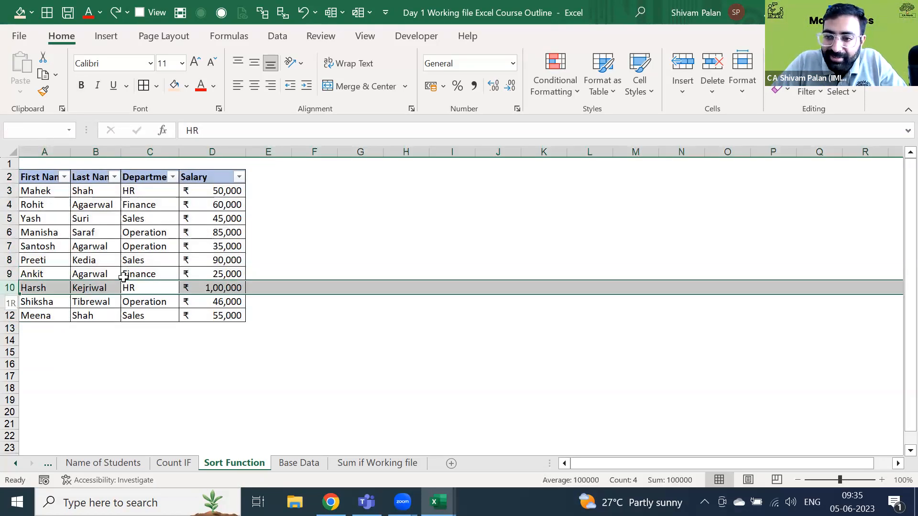
key(ctrl+Left)
key(ctrl+Up)
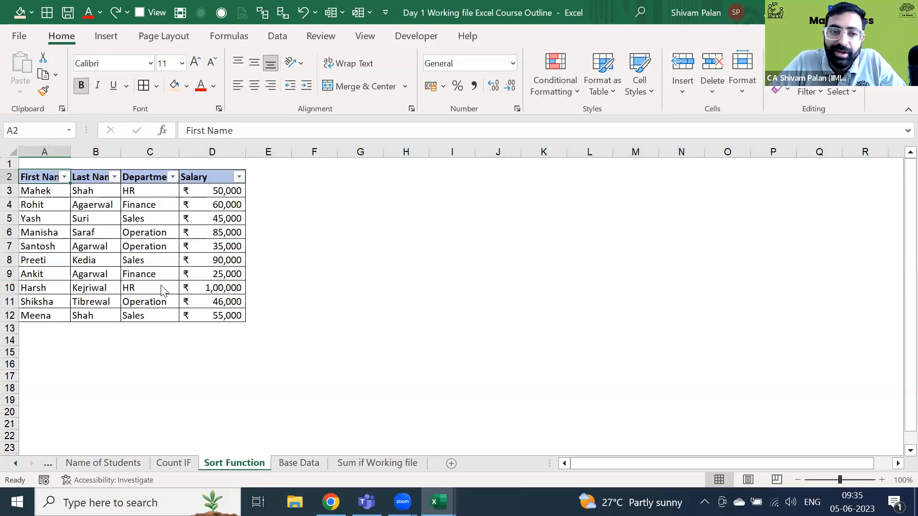
- Sort the table A to Z by first name so it runs from Ankit to Yash
key(alt+Down)
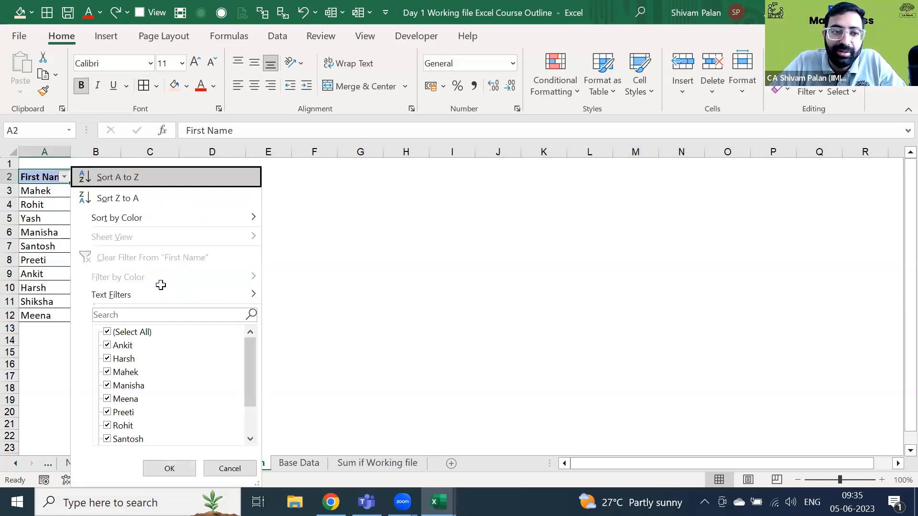
key(Return)
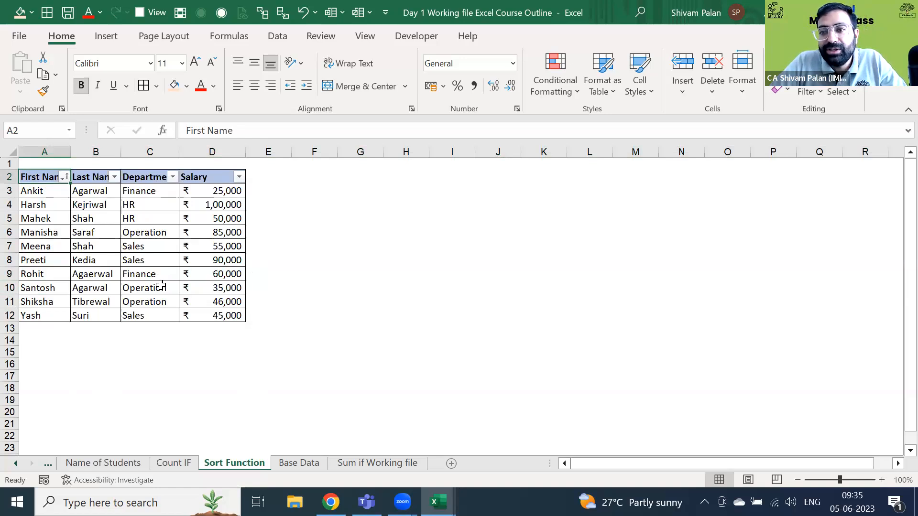
key(Right)
key(Right)
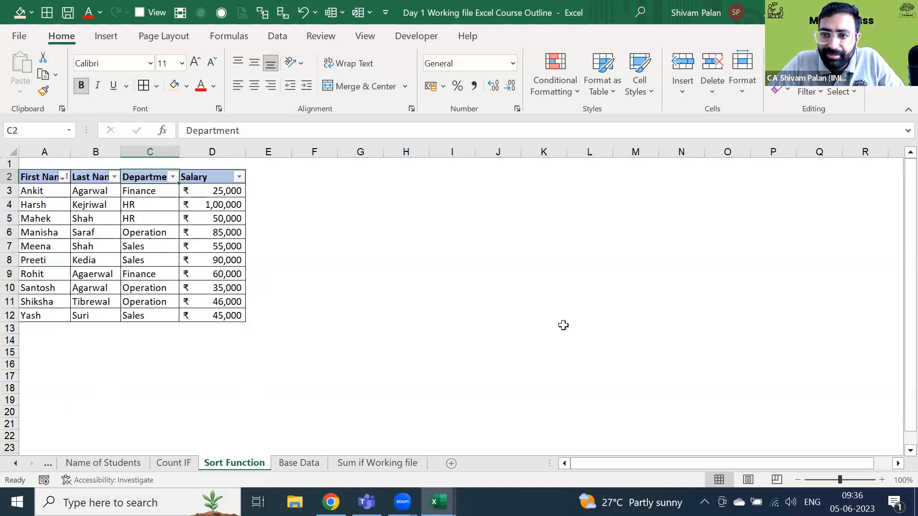
- Custom-sort the table by First Name, then add Department as a second sort level
click(821, 95)
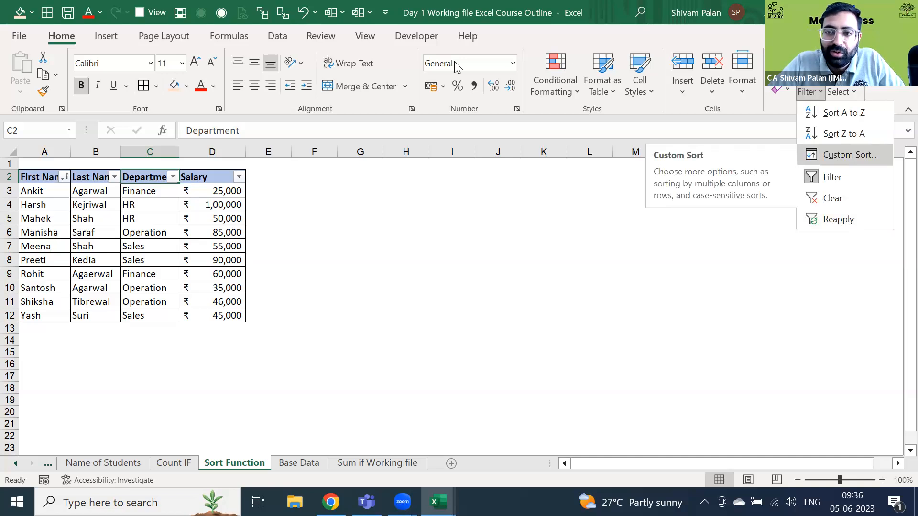
key(Return)
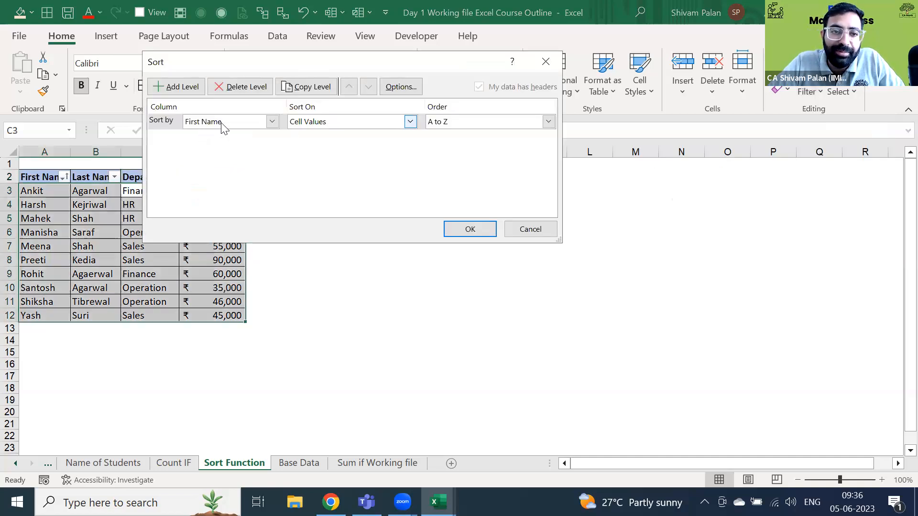
click(176, 87)
click(199, 139)
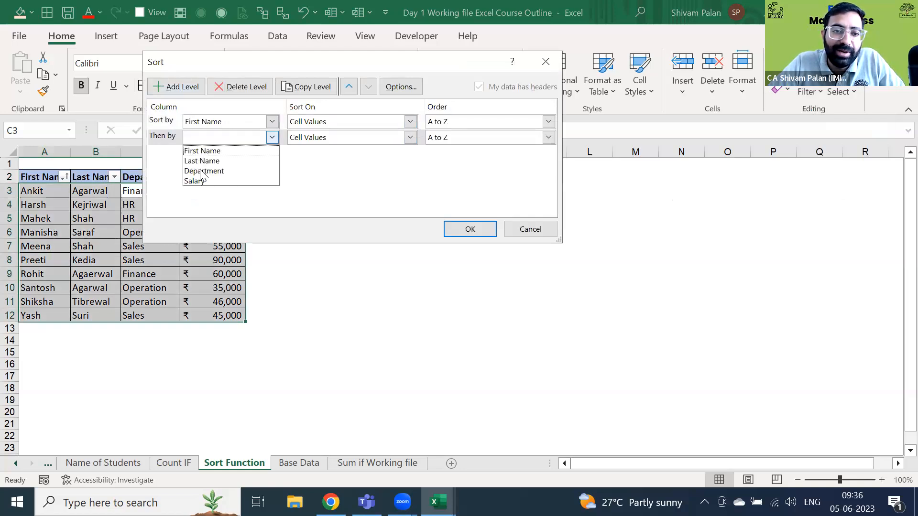
click(200, 171)
click(469, 229)
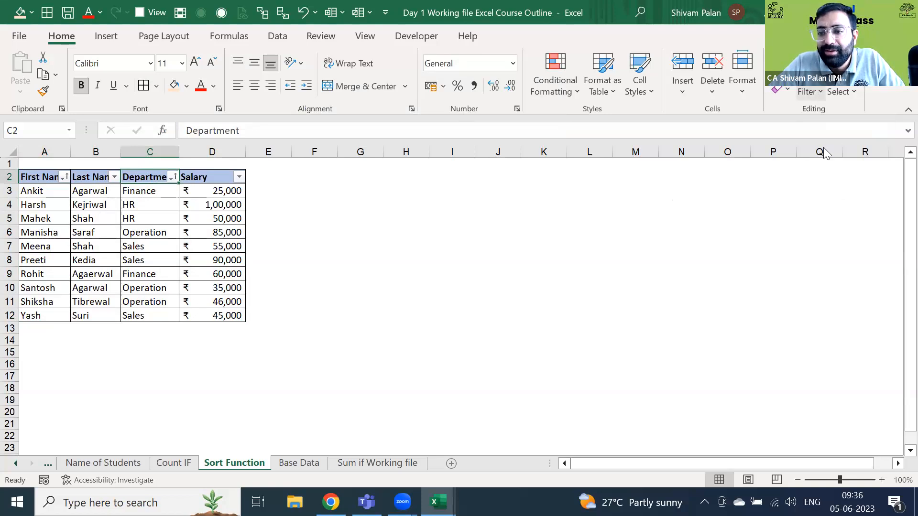
- Redo the custom sort: Department first, then First Name within each department
click(809, 91)
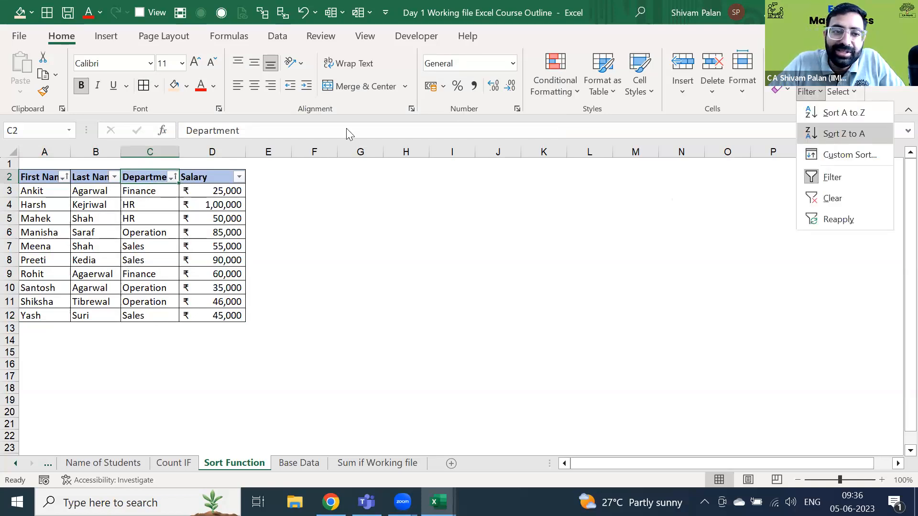
key(u)
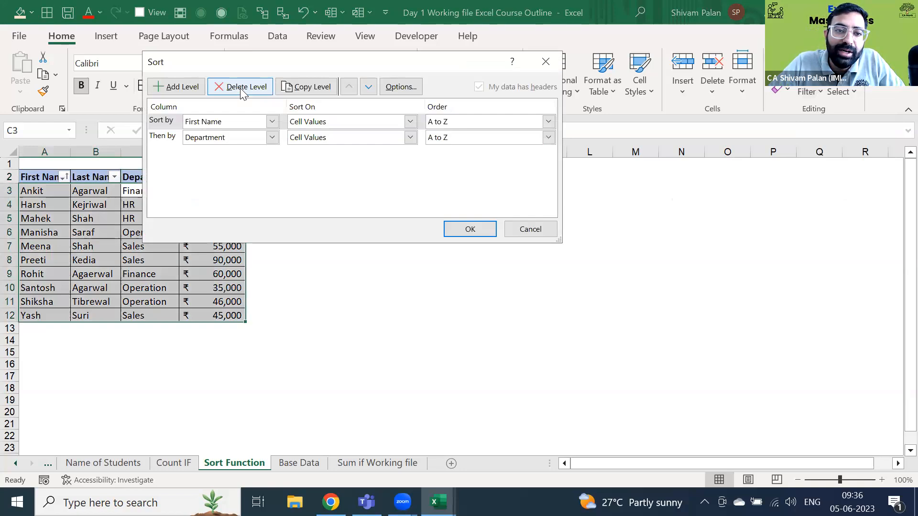
click(242, 88)
click(173, 87)
click(216, 138)
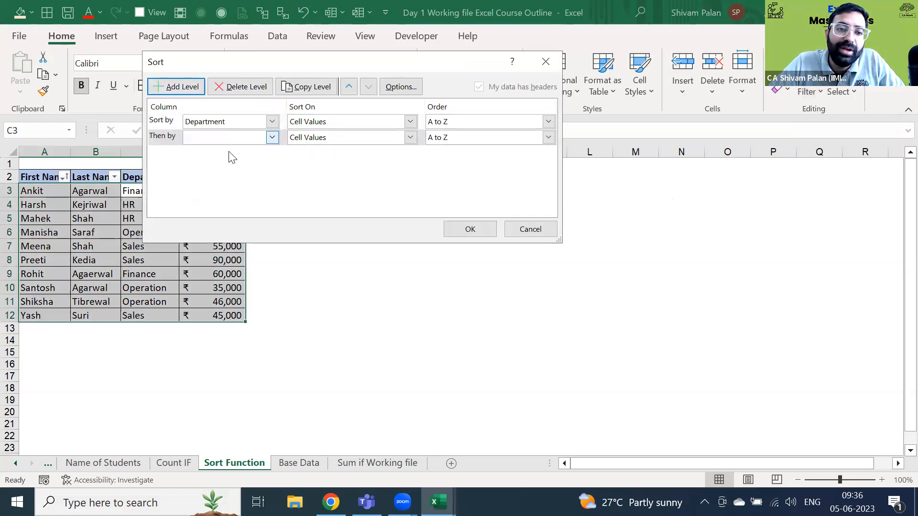
click(230, 151)
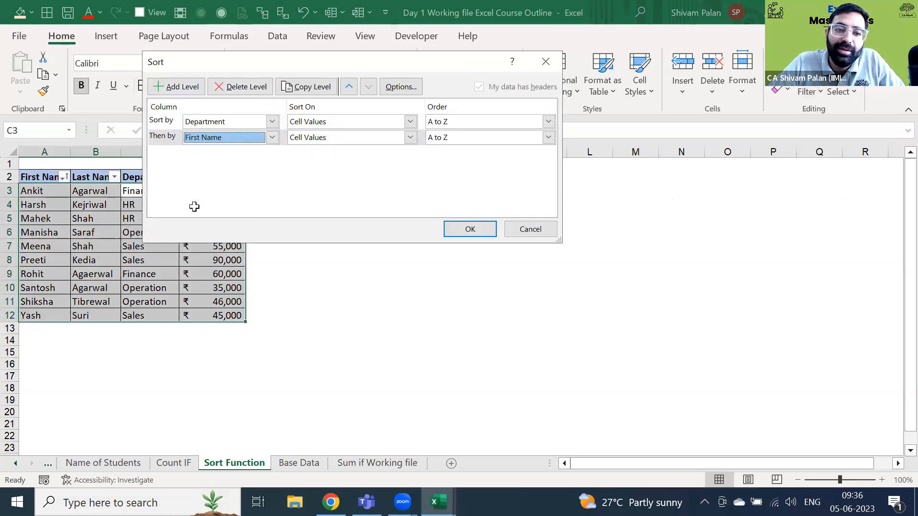
key(Return)
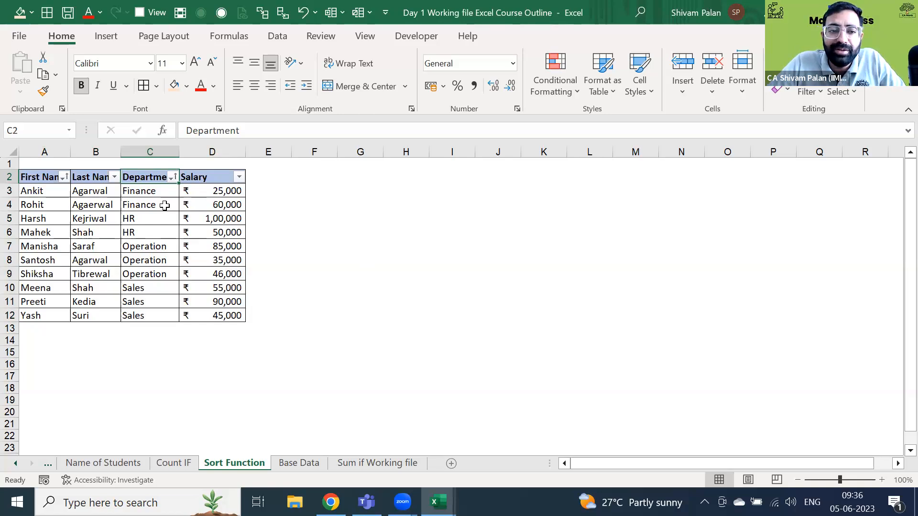
key(Left)
key(Left)
- Sort the table by Salary, first largest to smallest, then smallest to largest
key(ctrl+Right)
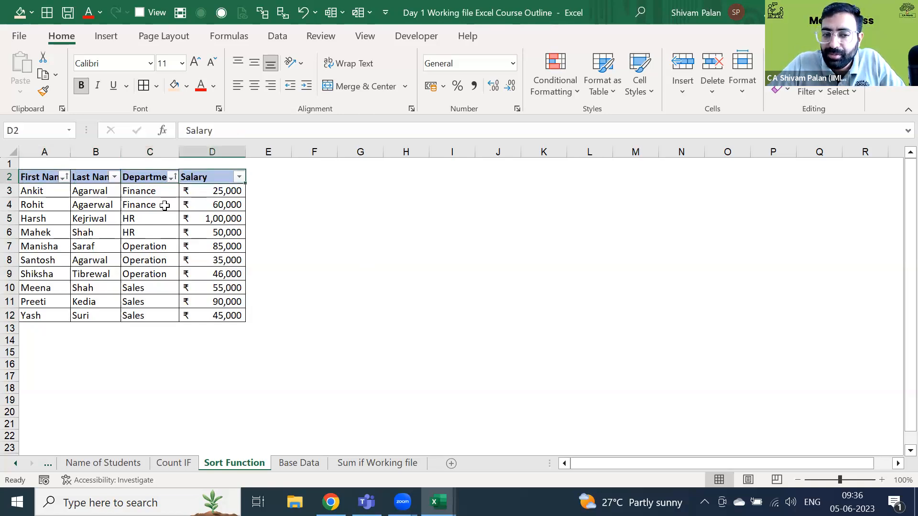
key(ctrl+a)
key(ctrl+Right)
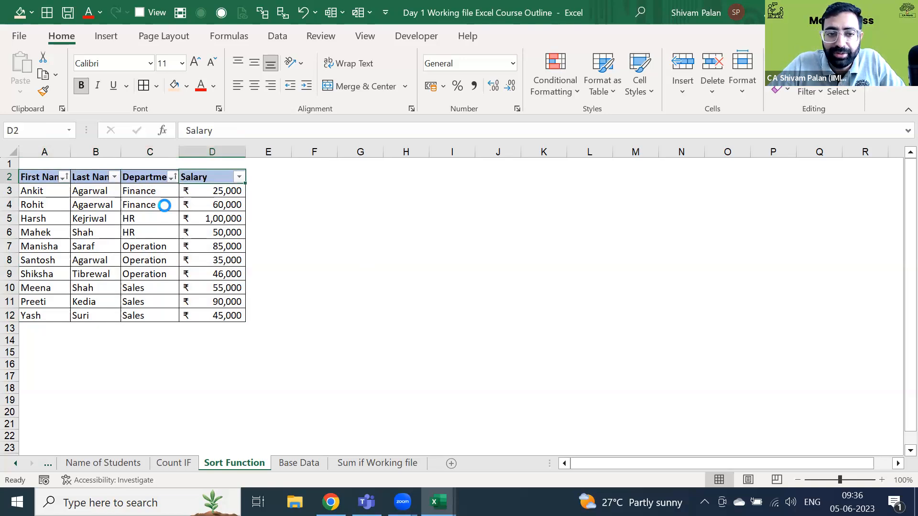
key(alt+Down)
key(Up)
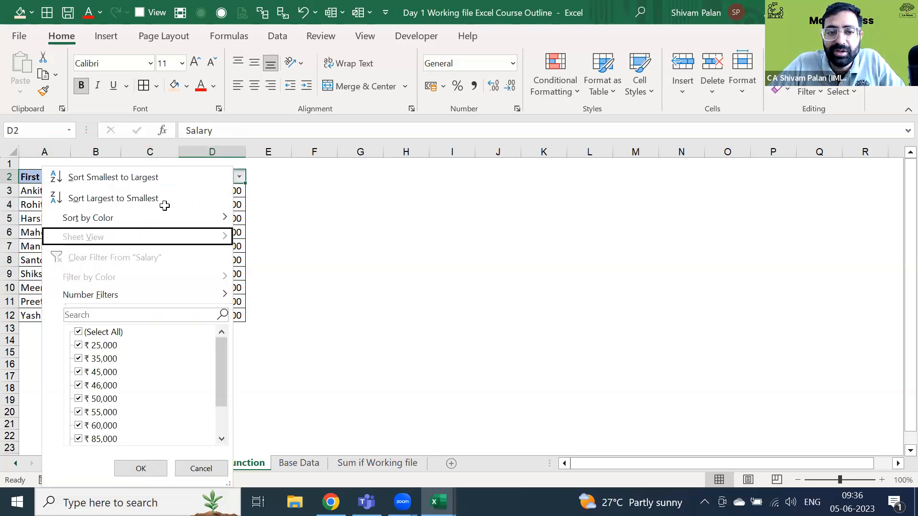
key(o)
key(alt+Down)
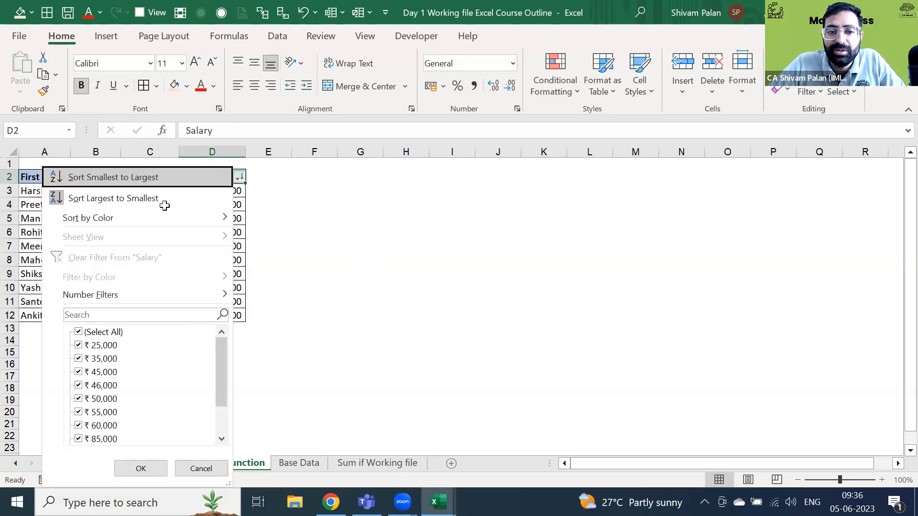
key(s)
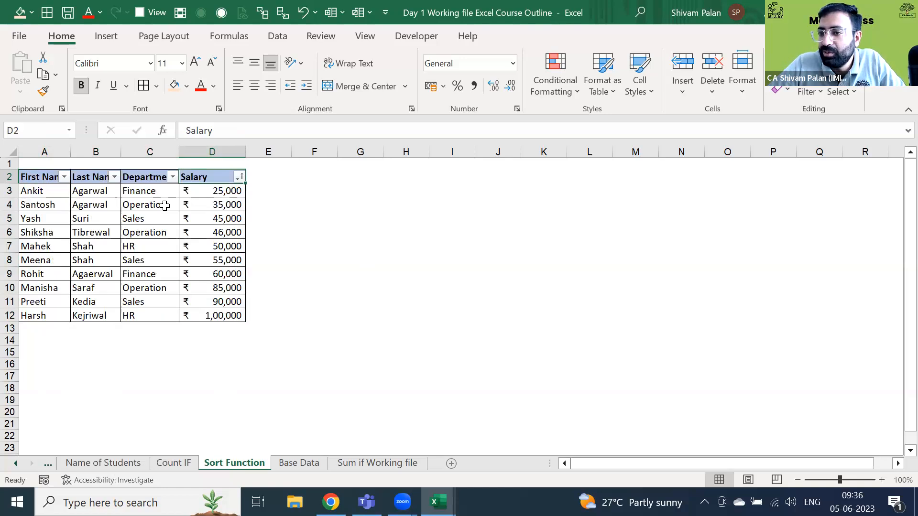
- Select the whole table and then the Salary column values, and move to the previous sheet
key(ctrl+shift+Left)
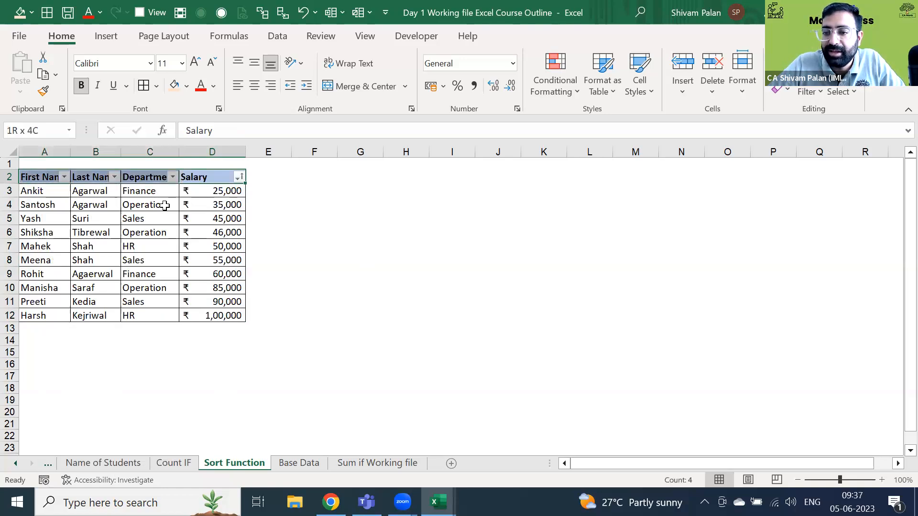
key(ctrl+shift+Down)
key(Left)
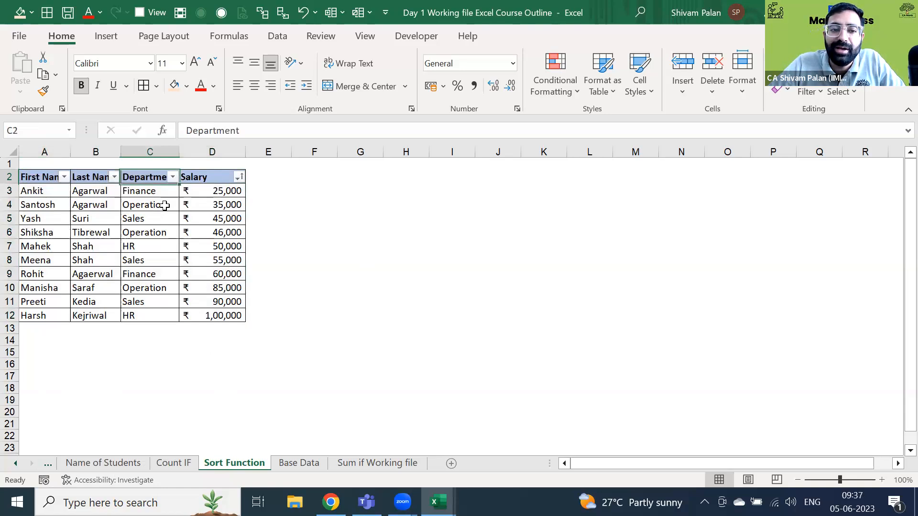
key(Right)
key(ctrl+shift+Down)
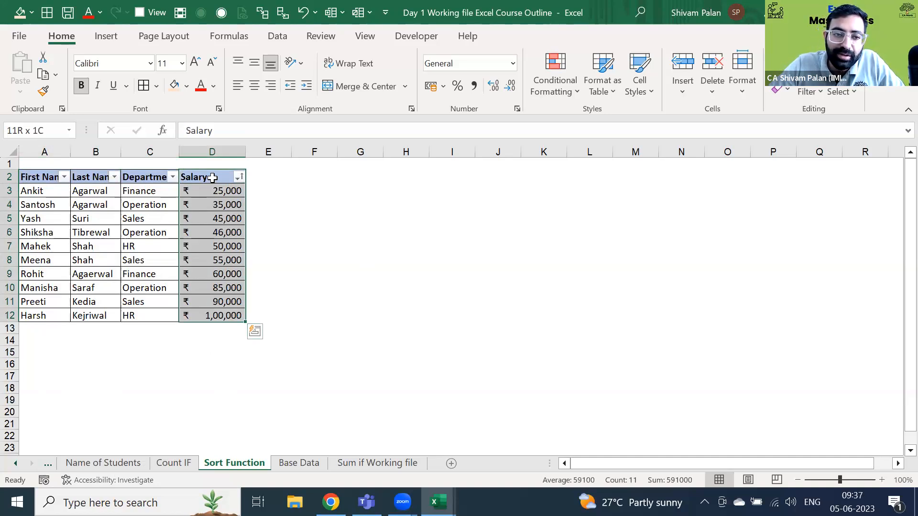
key(ctrl+Page_Up)
key(ctrl+Page_Up)
key(ctrl+Page_Up)
key(ctrl+Page_Up)
key(ctrl+Page_Up)
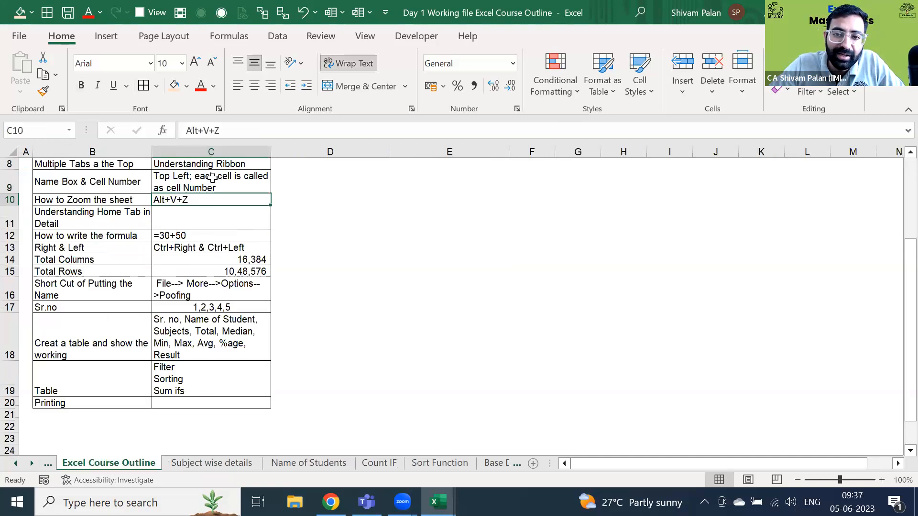
- Add filters to the marks table and sort students by Total Marks, highest first
key(Left)
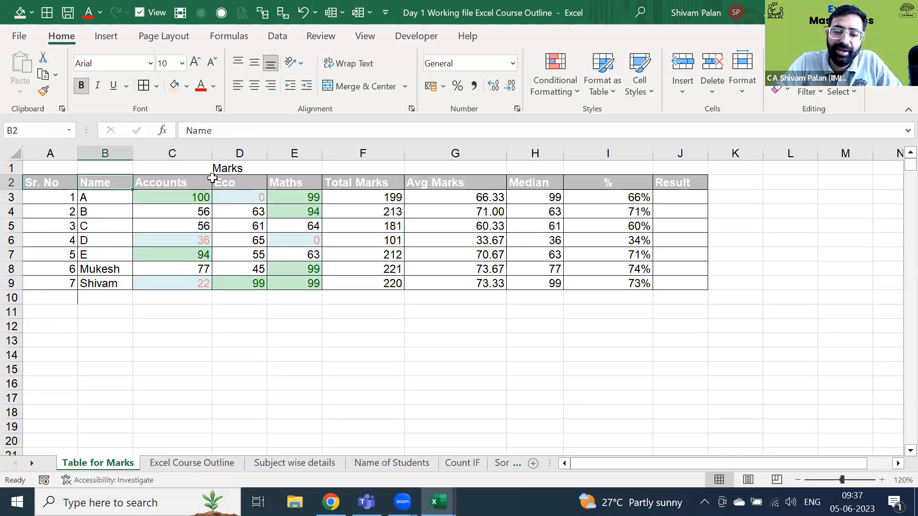
key(Left)
key(ctrl+shift+Right)
key(ctrl+shift+Down)
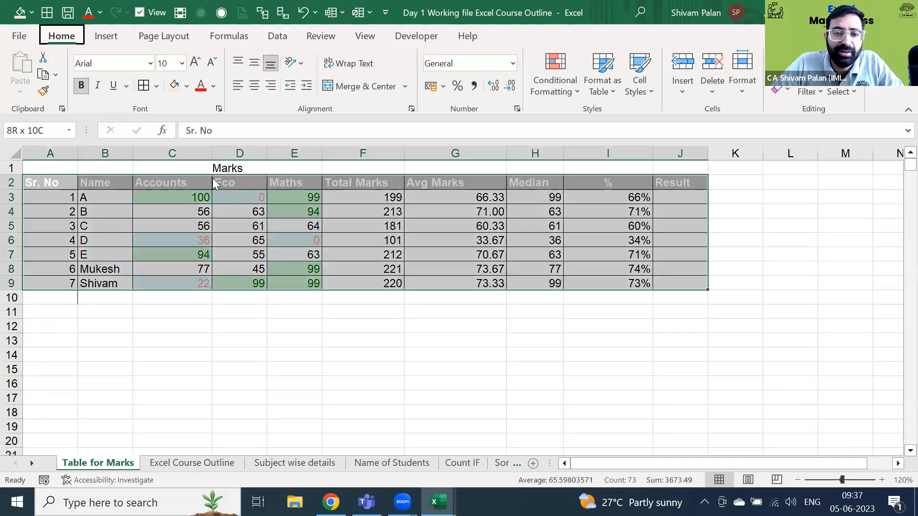
key(ctrl+shift+l)
key(Right)
key(Right)
key(Right)
key(Right)
key(Right)
key(alt+Down)
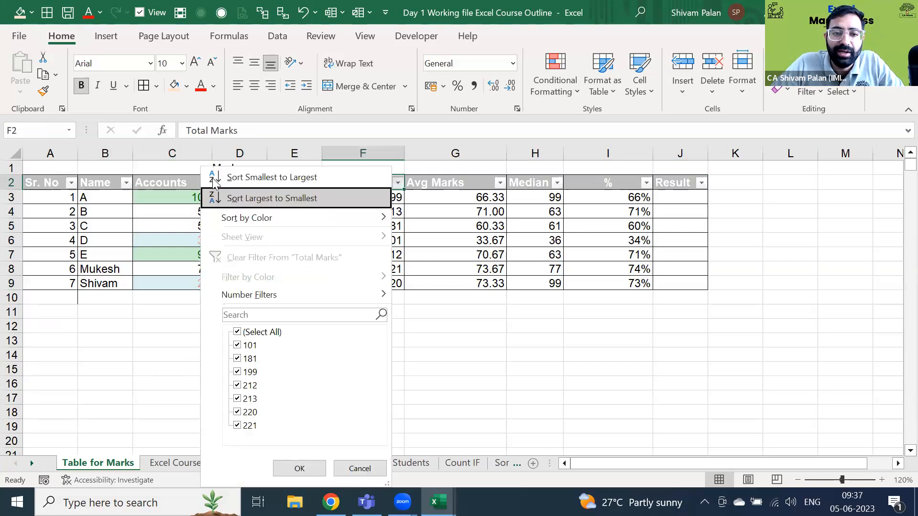
key(Return)
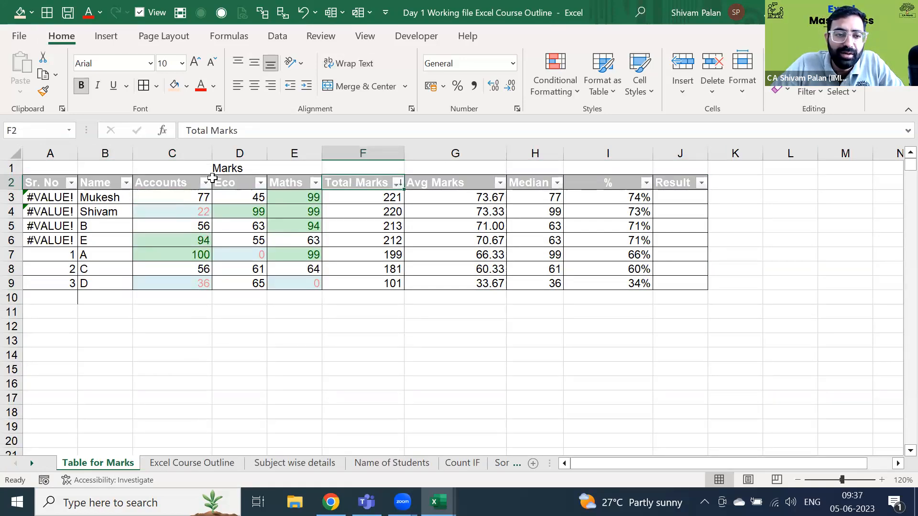
- Select the top student's row and the serial numbers A3 to A9
key(Down)
key(shift+space)
key(Home)
key(Down)
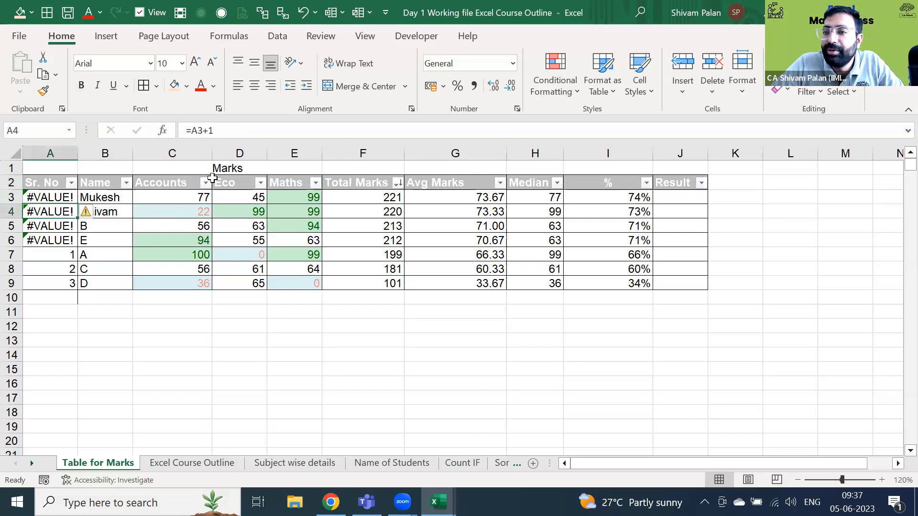
key(Up)
key(ctrl+shift+Down)
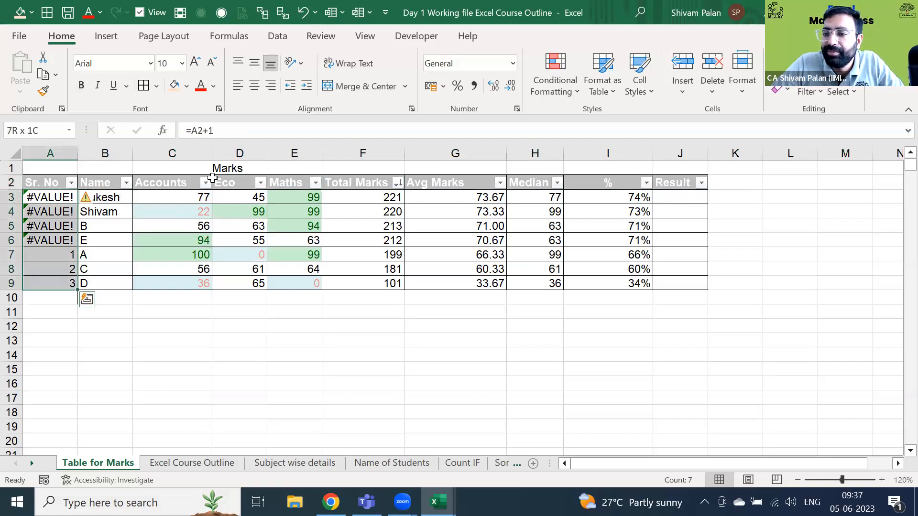
key(ctrl+Down)
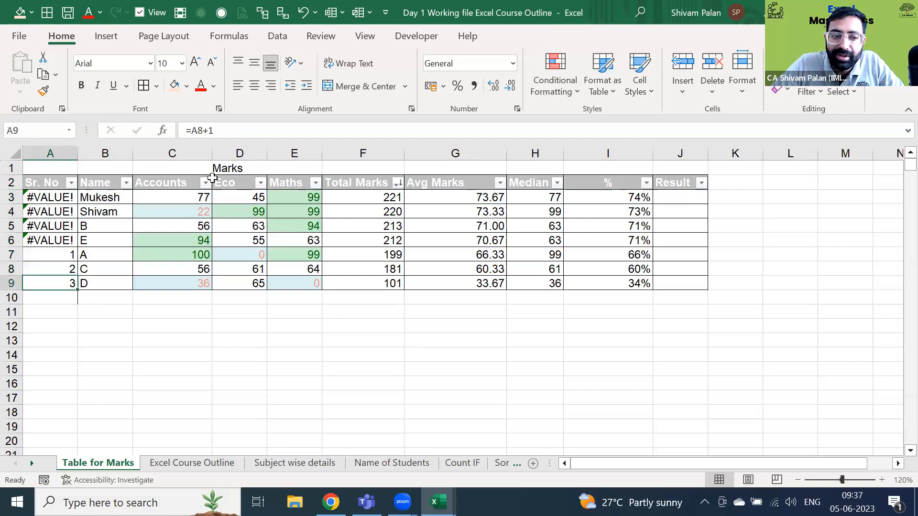
key(Up)
key(Up)
key(Up)
key(Up)
key(Up)
key(Up)
- Inspect the existing serial number entries in A3 and A5 without changing them
key(F2)
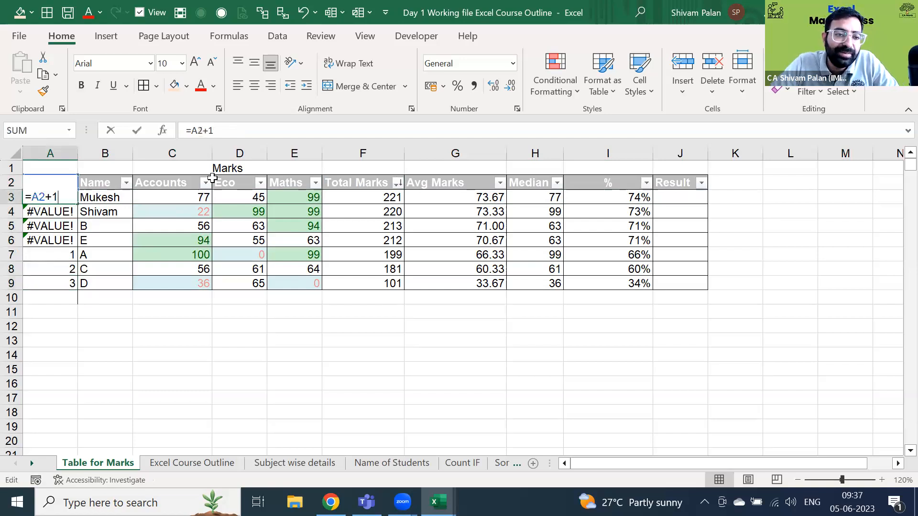
key(Escape)
key(Down)
key(Down)
key(F2)
key(Escape)
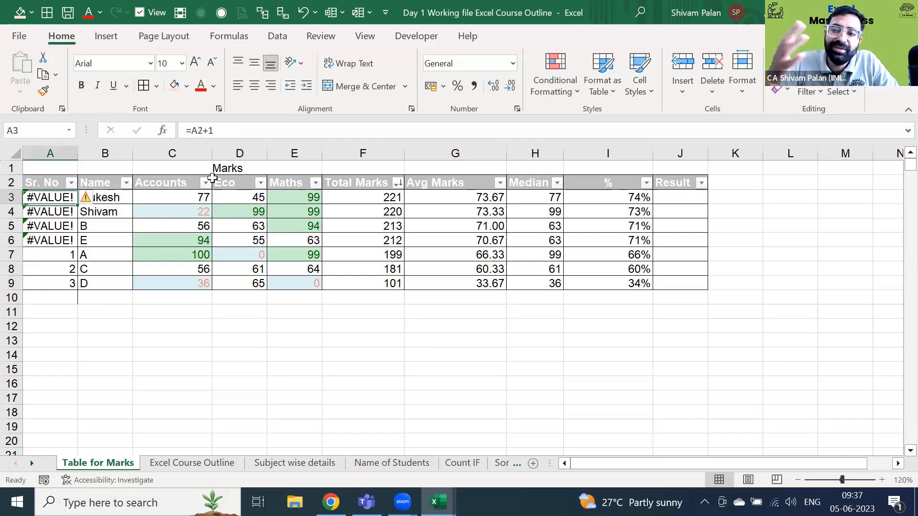
key(Up)
key(Up)
key(F2)
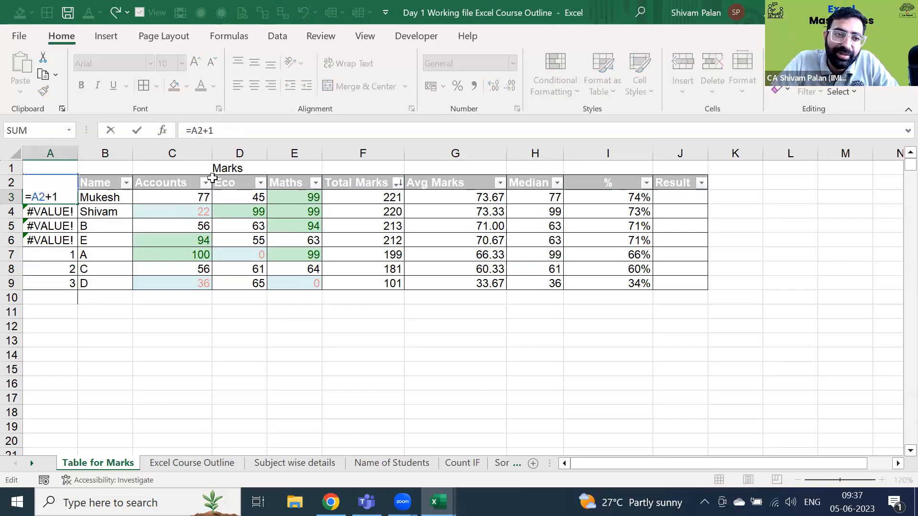
key(Escape)
key(Up)
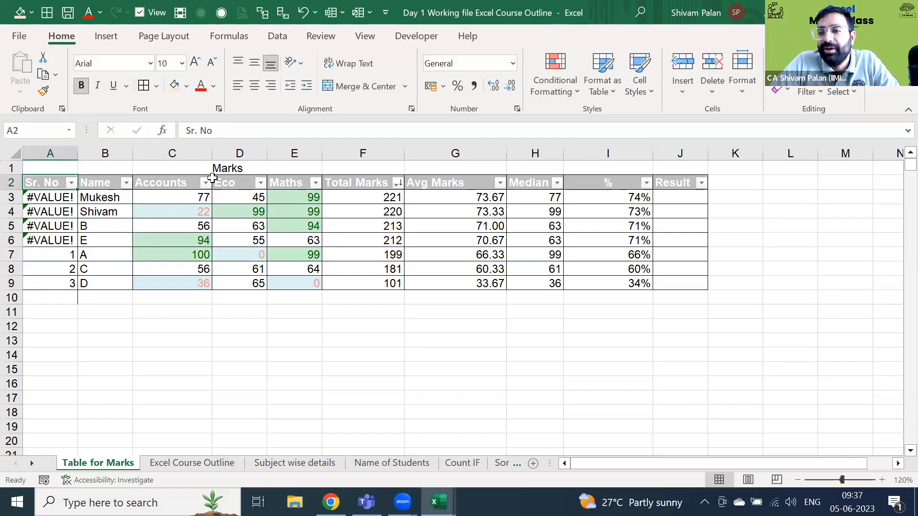
key(Down)
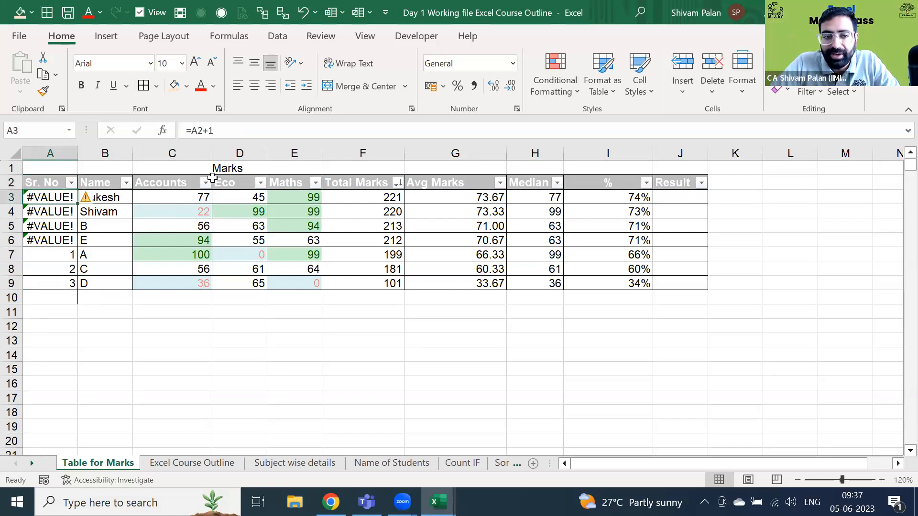
- Enter 1 in A3 and =A3+1 in A4, fill down to A9, then move to the next sheet
text(1)
key(Return)
text(=)
key(Up)
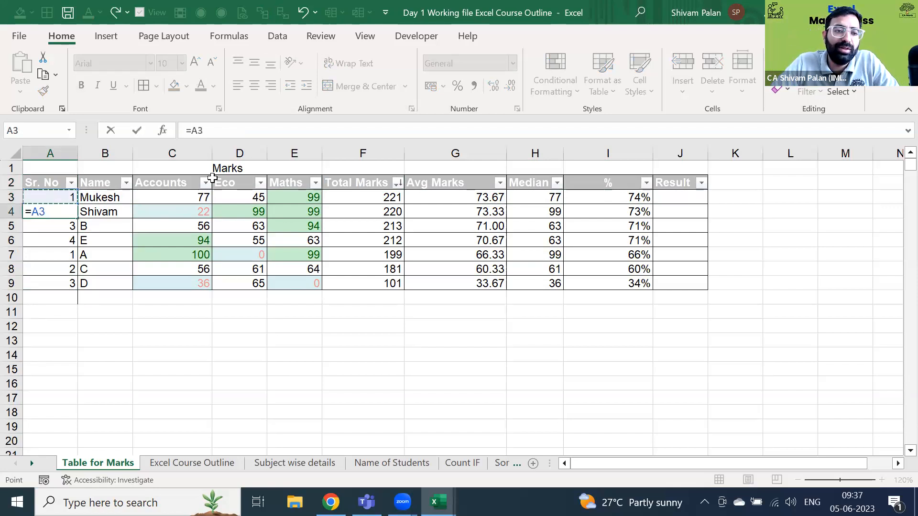
text(+1)
key(Return)
key(Up)
key(ctrl+shift+Down)
key(ctrl+d)
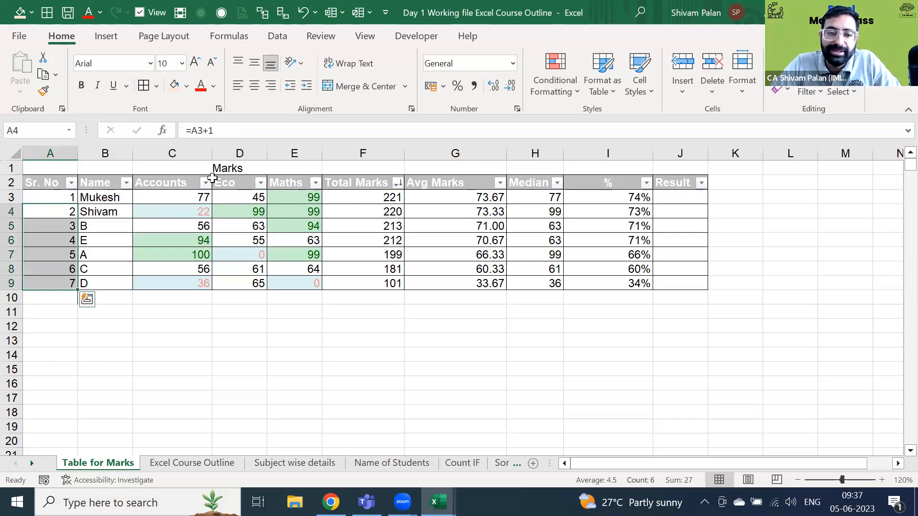
key(ctrl+Page_Down)
key(ctrl+Page_Down)
key(ctrl+Page_Down)
key(ctrl+Page_Down)
key(ctrl+Page_Down)
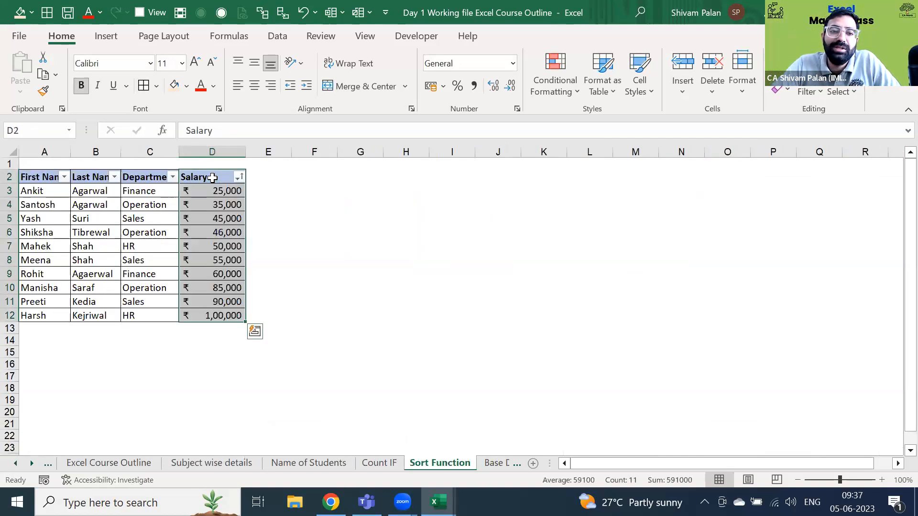
- Select and deselect the employee table A2:D12 with Ctrl+A
key(ctrl+a)
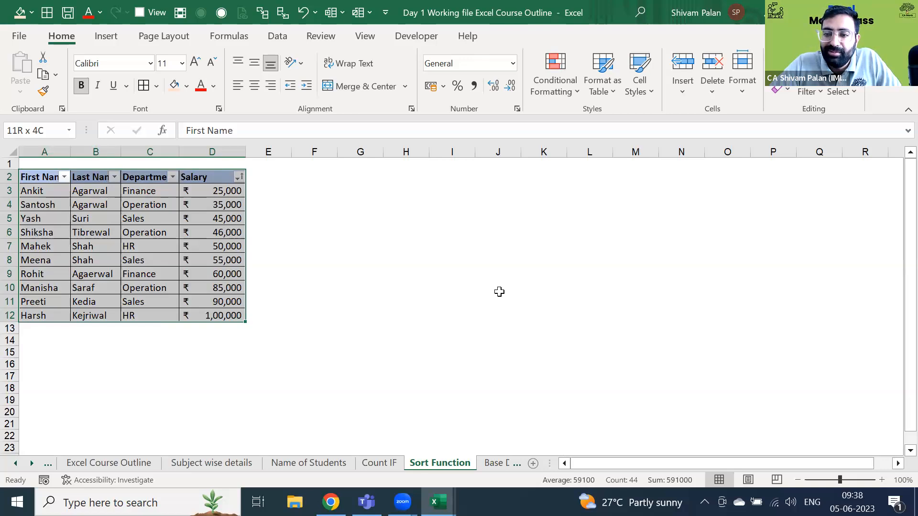
click(274, 232)
key(Home)
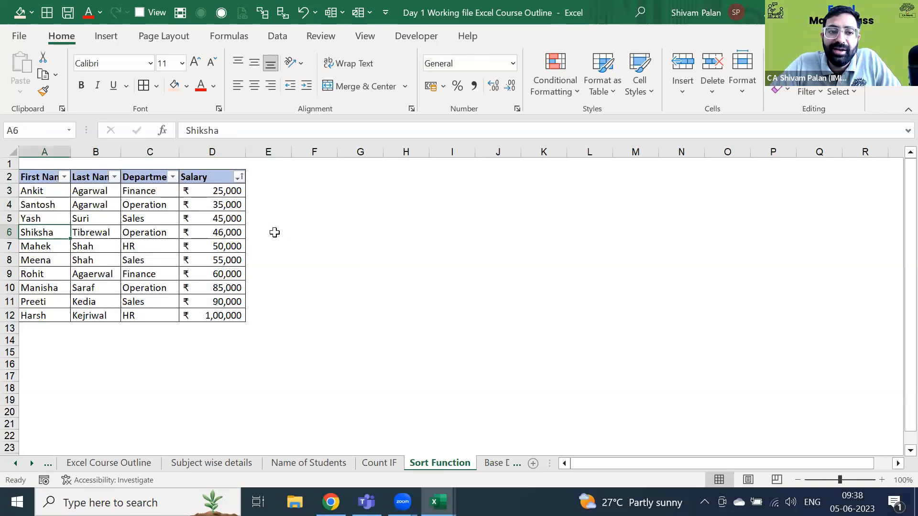
key(ctrl+a)
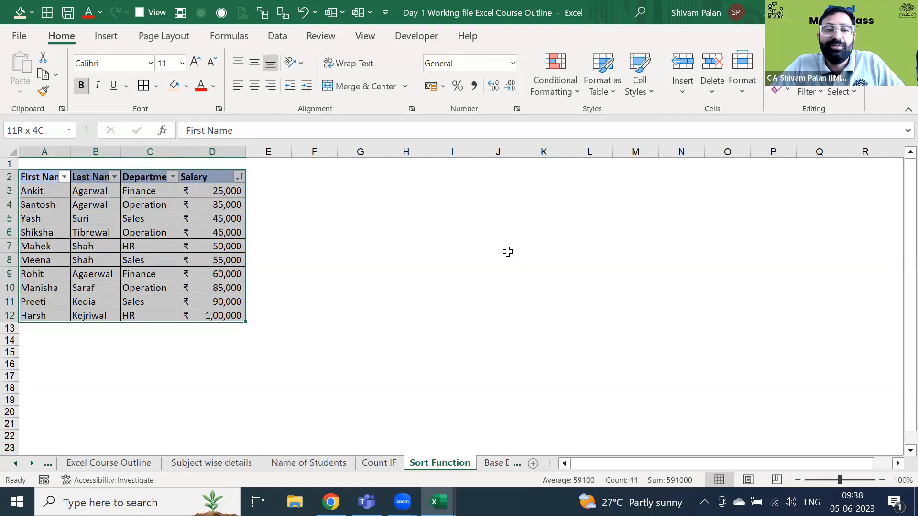
key(Down)
key(Down)
key(Down)
key(Down)
key(Down)
key(ctrl+a)
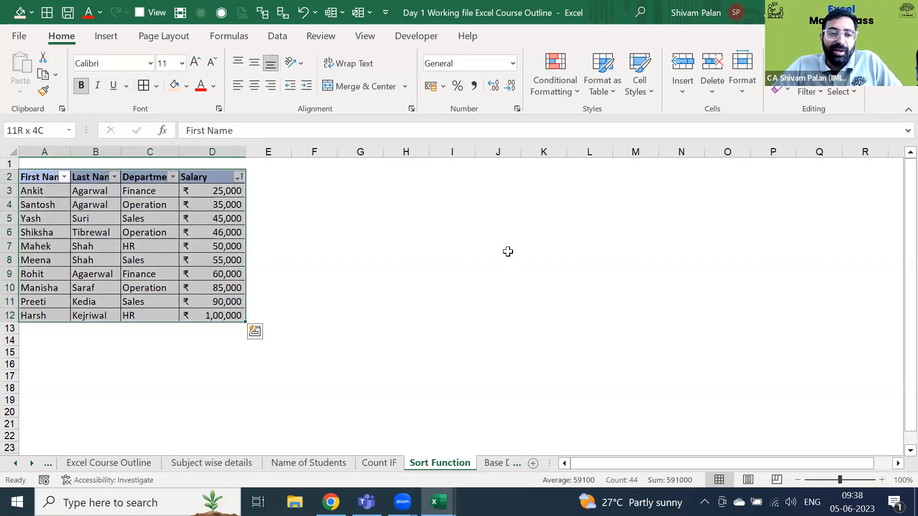
key(Left)
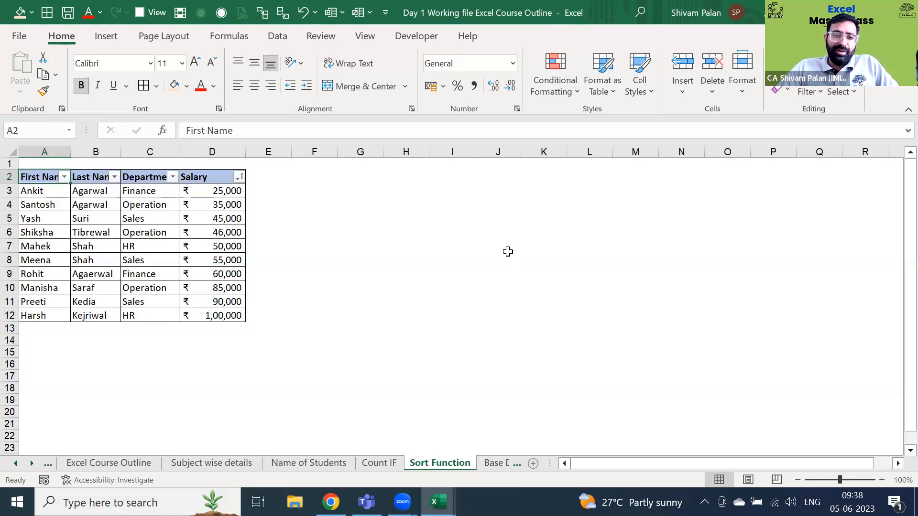
- Check the Department column's last entry and select A2:D12 as the PivotTable source
key(Right)
key(Right)
key(Down)
key(Up)
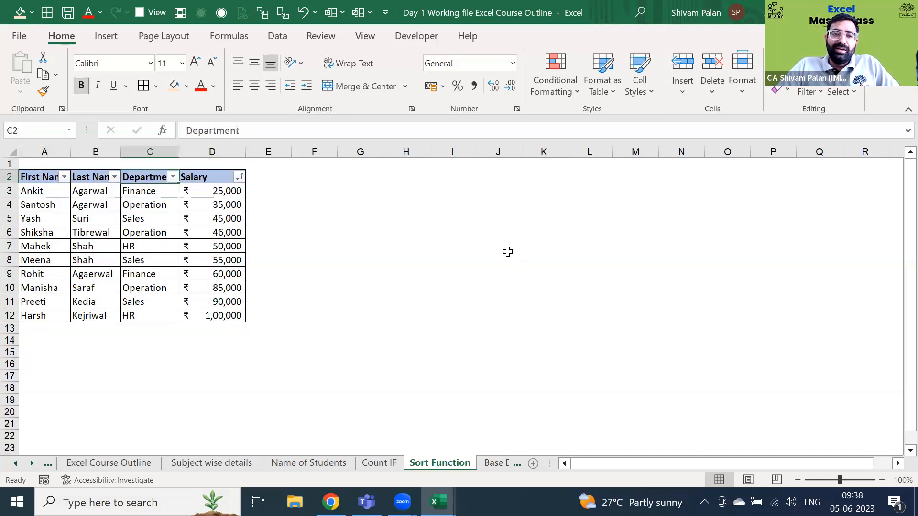
key(ctrl+Down)
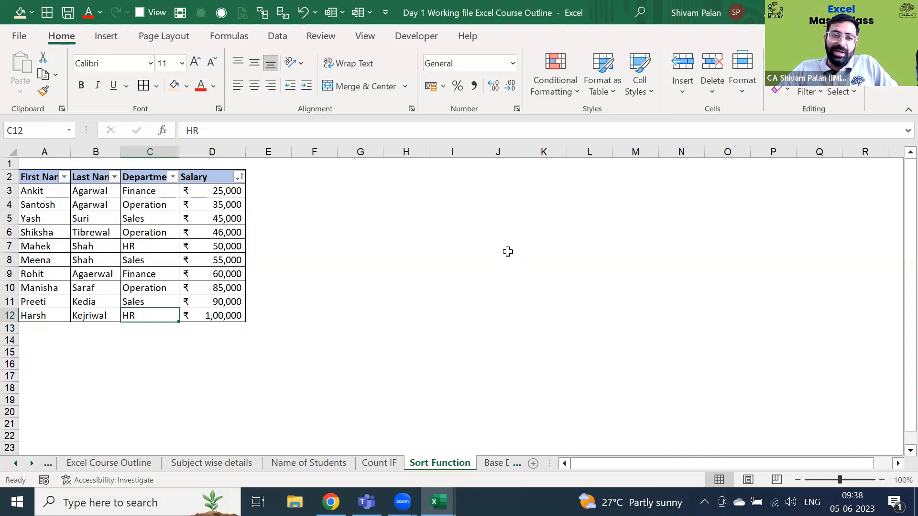
key(ctrl+a)
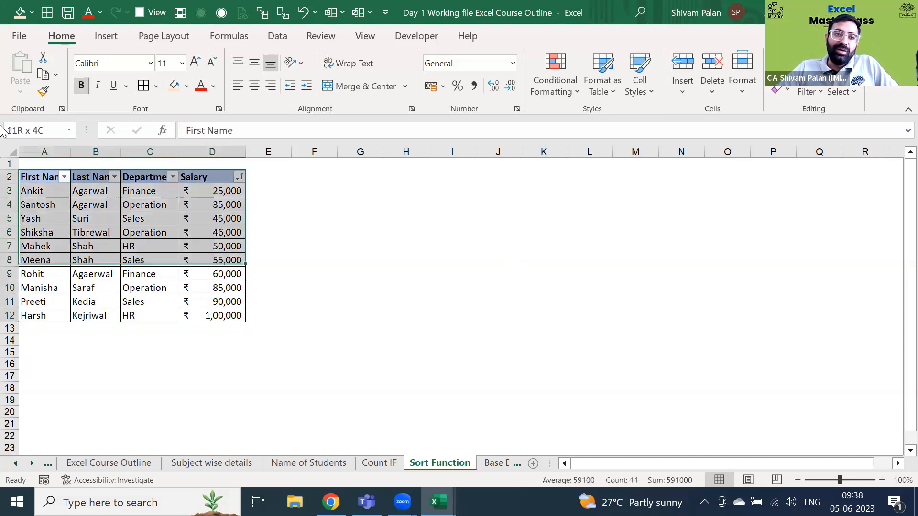
click(107, 38)
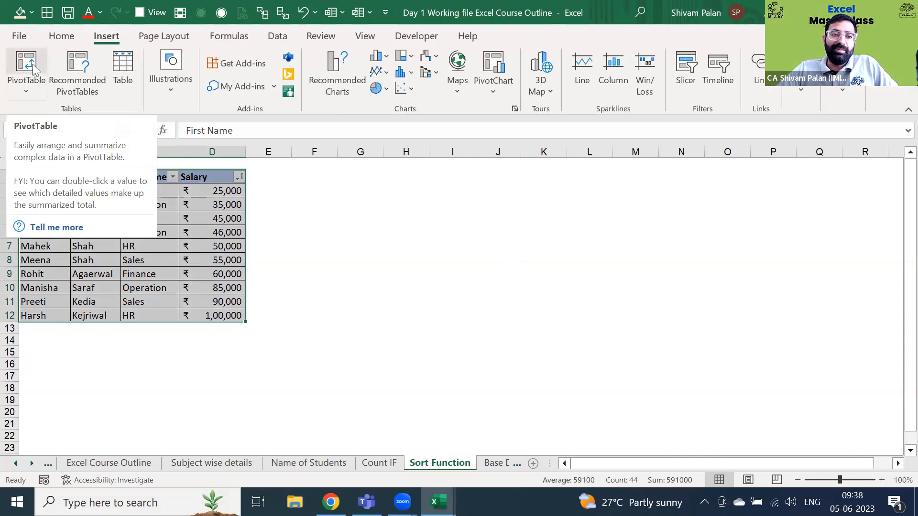
- Insert a PivotTable from 'Sort Function'!$A$2:$D$12 on a new worksheet
click(32, 64)
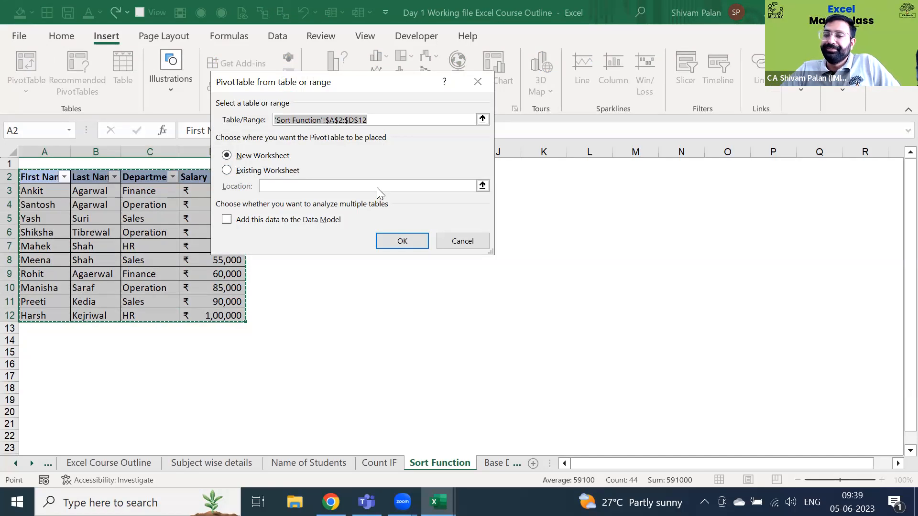
click(383, 241)
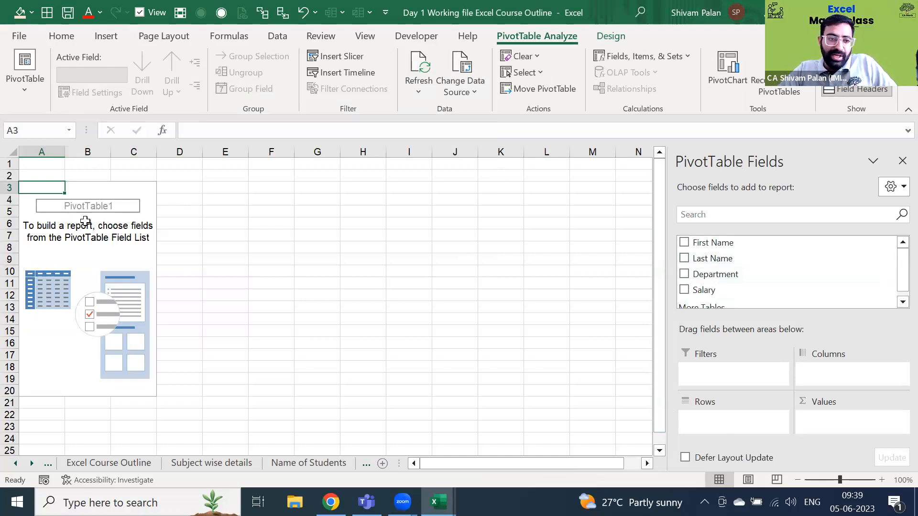
- Put Department in Rows and Salary in Values, totalling salary per department (Sales 190000)
drag(746, 280, 106, 158)
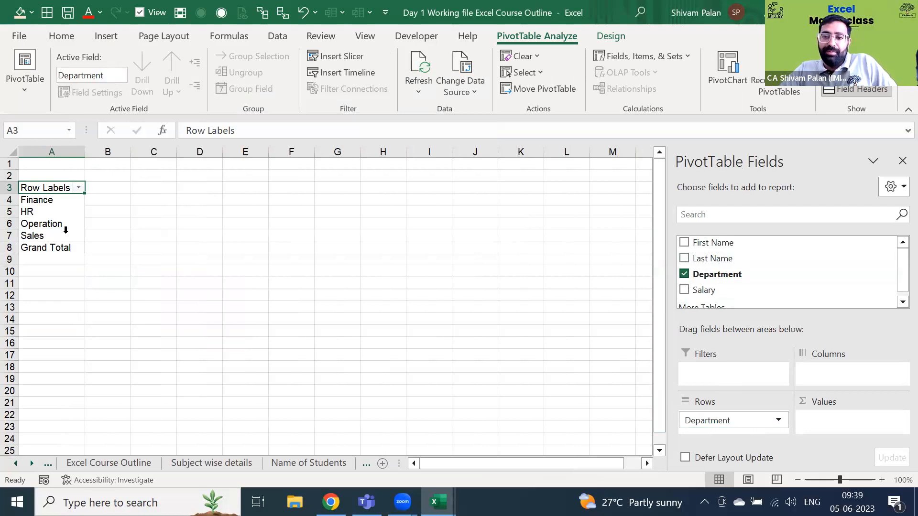
drag(729, 292, 839, 430)
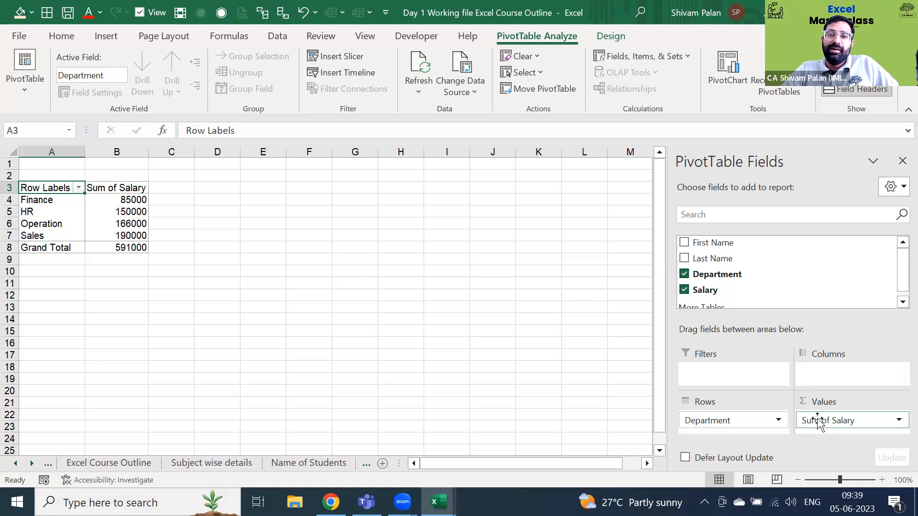
- Change the Salary summary to Max via Value Field Settings, giving Finance 60000 and HR 100000
click(898, 421)
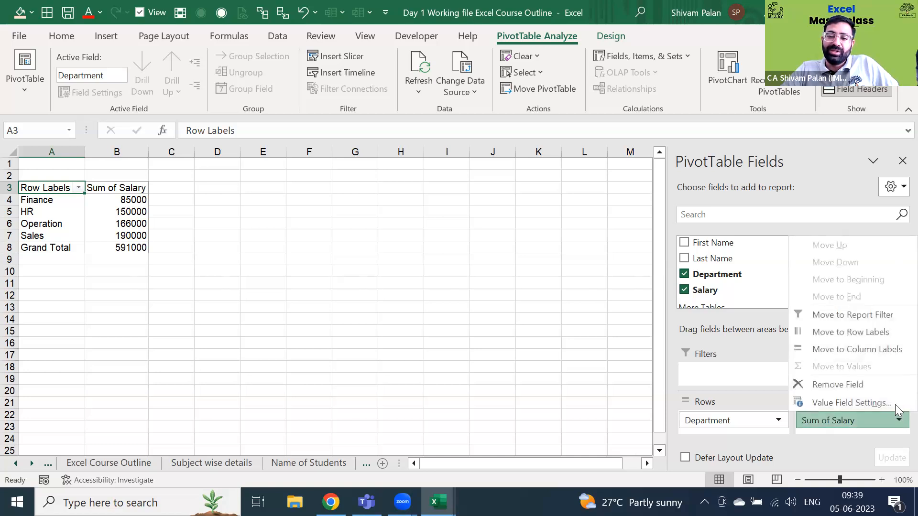
click(889, 404)
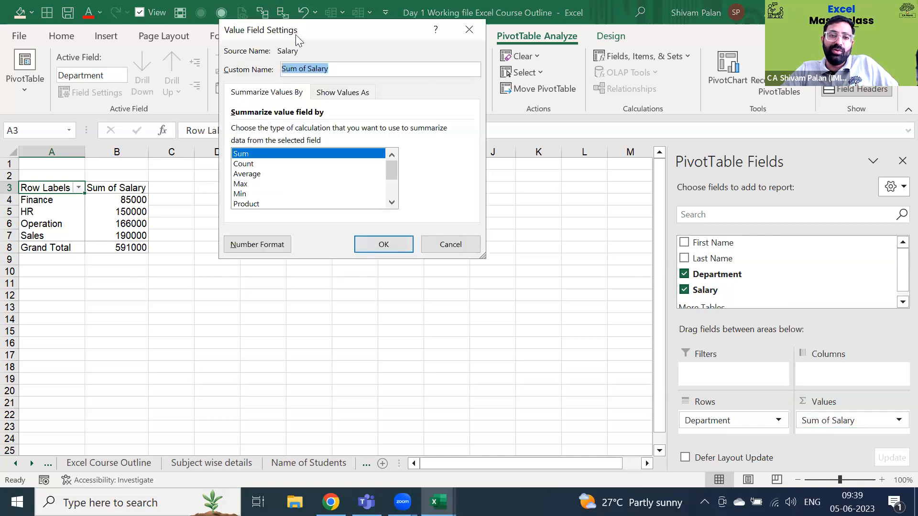
drag(295, 35, 247, 129)
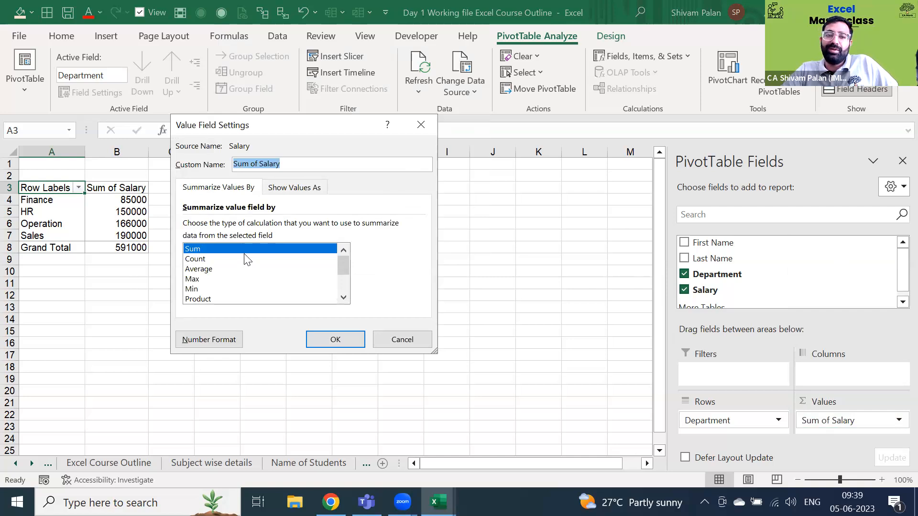
click(243, 255)
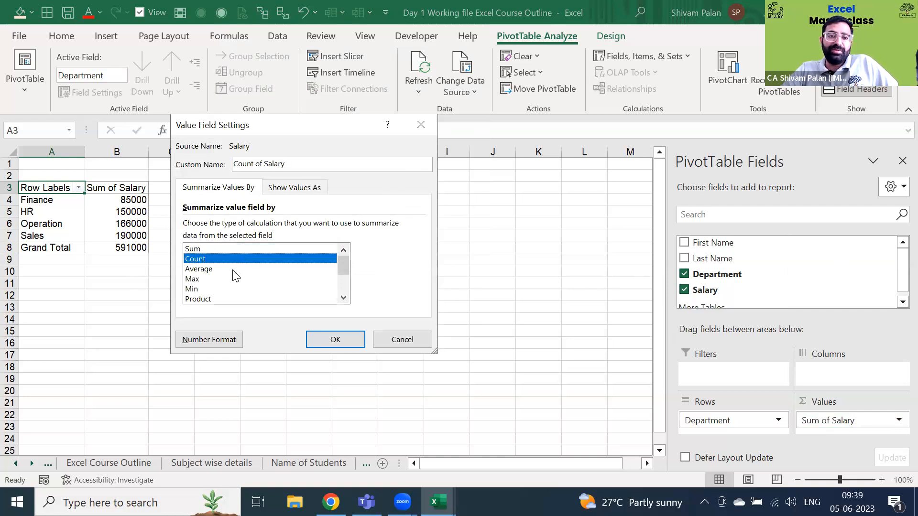
click(234, 269)
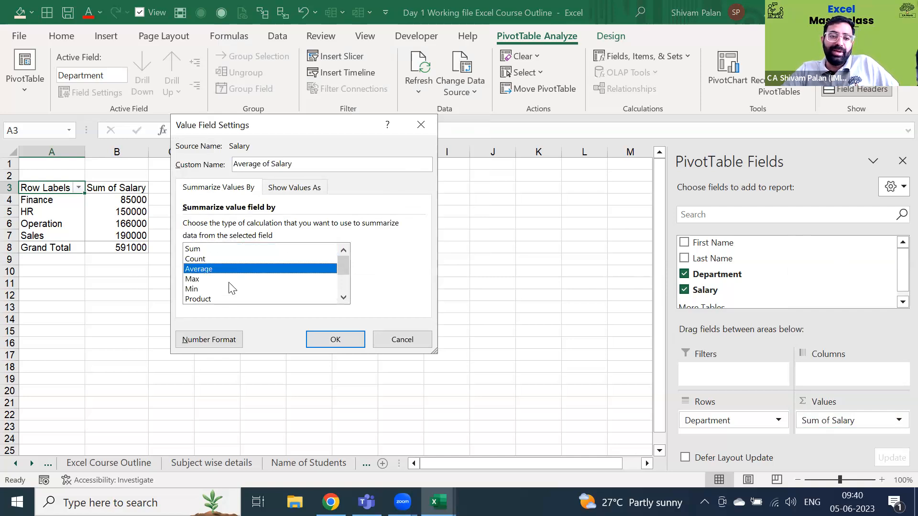
click(231, 279)
key(Return)
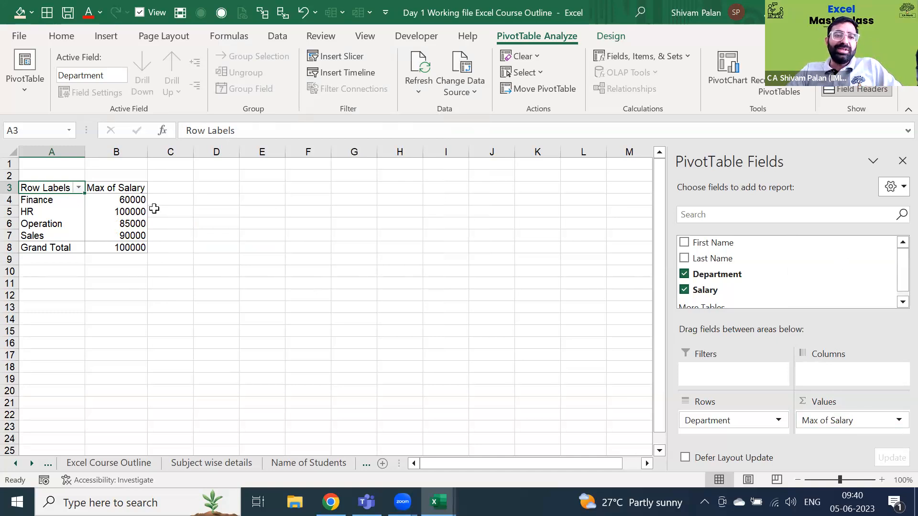
click(146, 202)
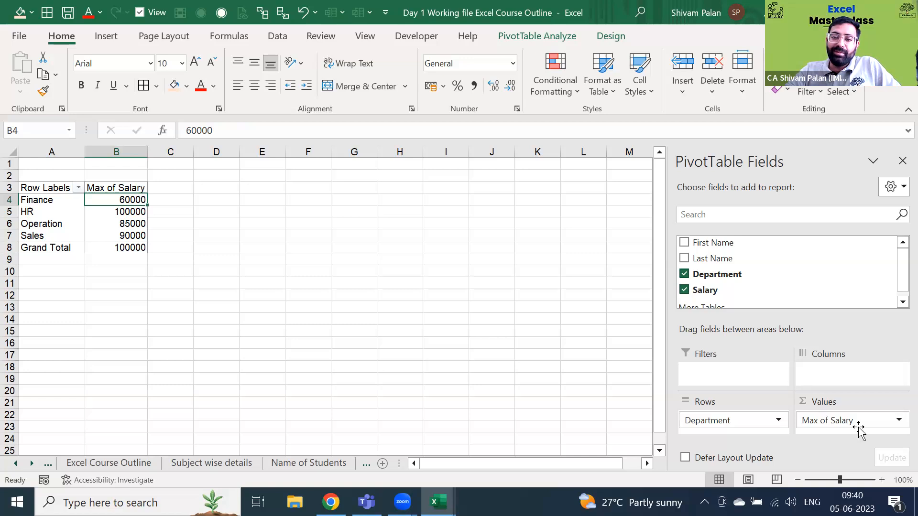
- Add Salary to Values again so Sum of Salary appears beside Max of Salary
drag(735, 288, 834, 433)
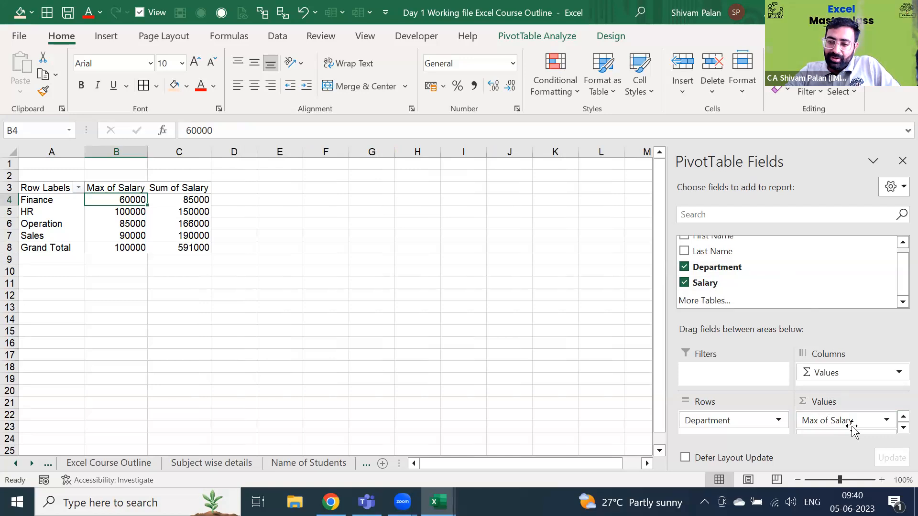
scroll(853, 430, down, 1)
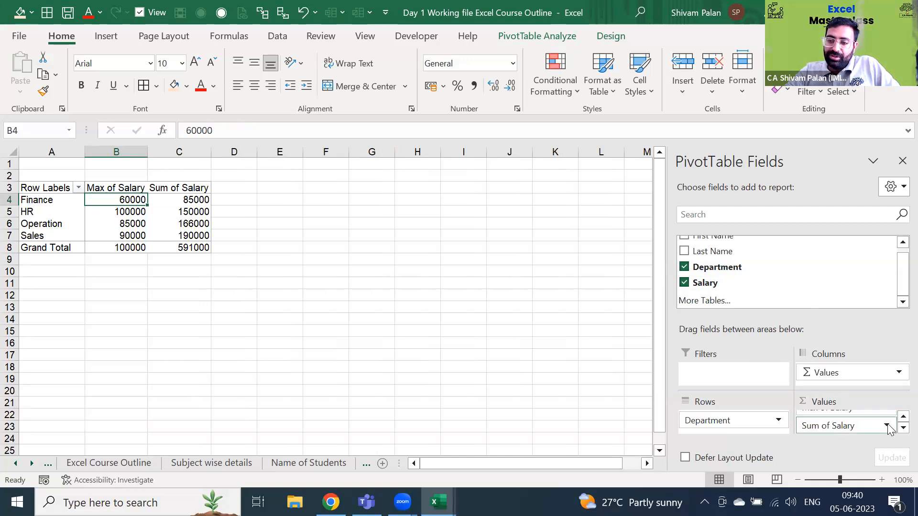
click(885, 425)
- Switch the Sum of Salary column to Count (Finance 2, HR 2, Operation 3, Sales 3)
click(873, 410)
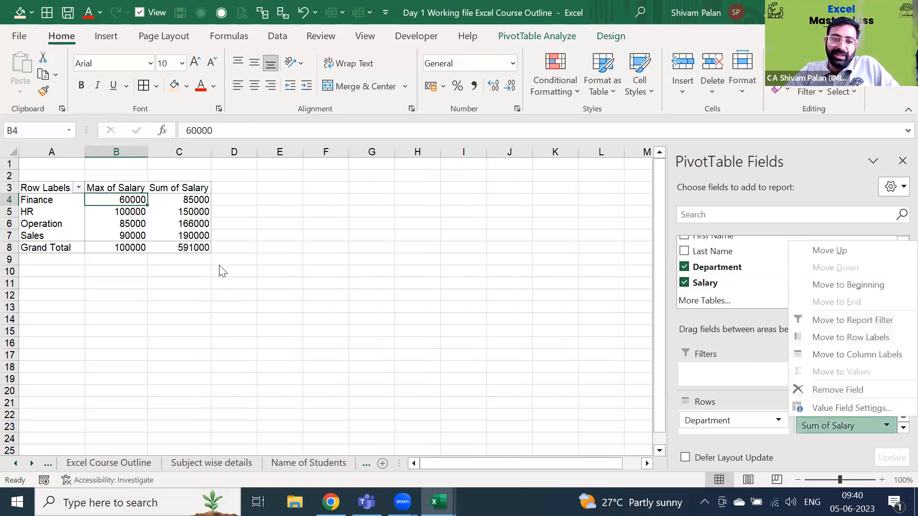
click(201, 259)
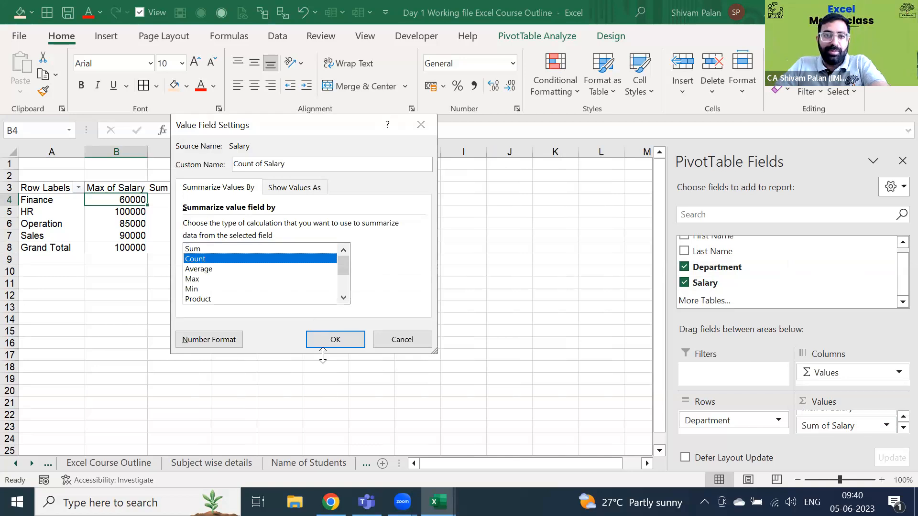
click(330, 339)
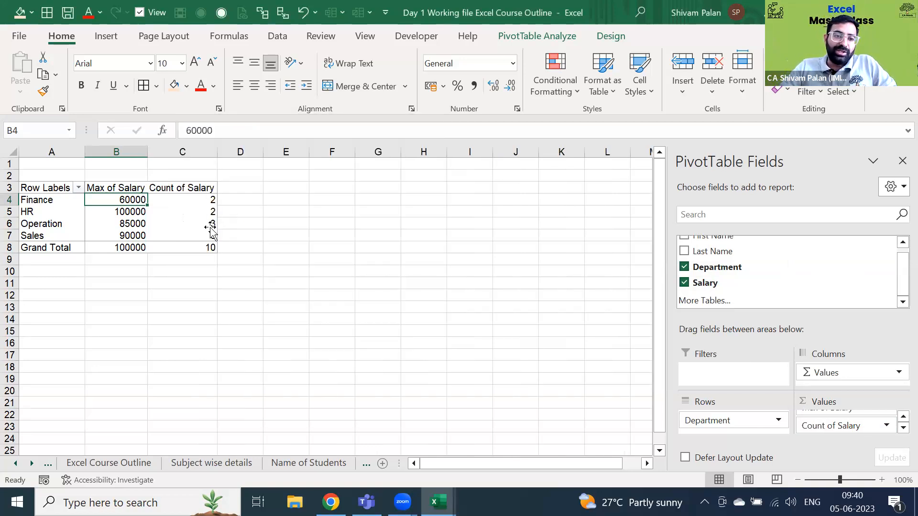
- Select the Operation, Sales and Finance rows of the PivotTable
click(210, 228)
key(shift+space)
key(Down)
key(shift+space)
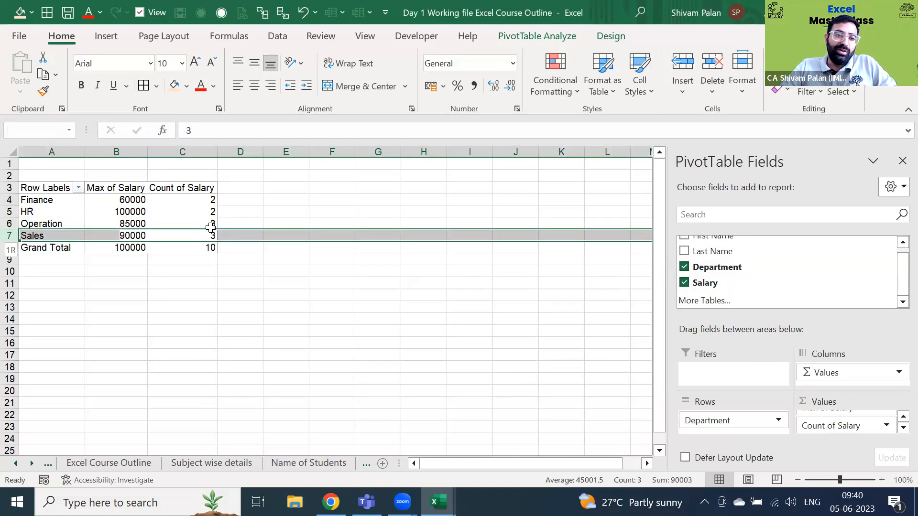
click(210, 227)
key(Up)
key(Up)
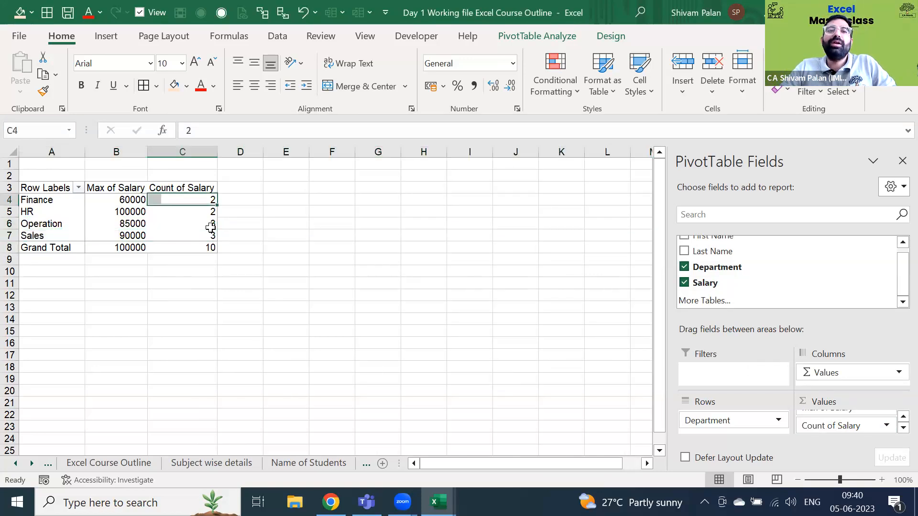
key(shift+space)
key(Down)
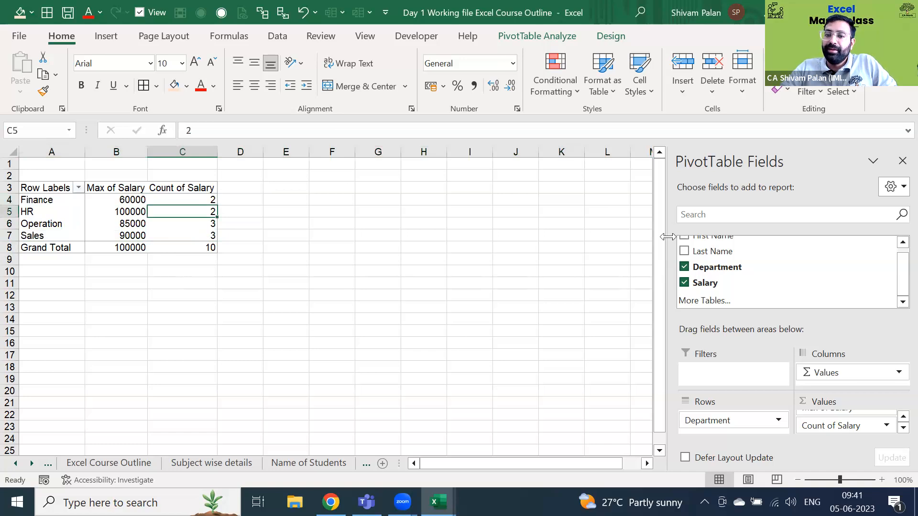
- Add Salary to Values once more and begin setting a summary to Average
drag(705, 282, 838, 423)
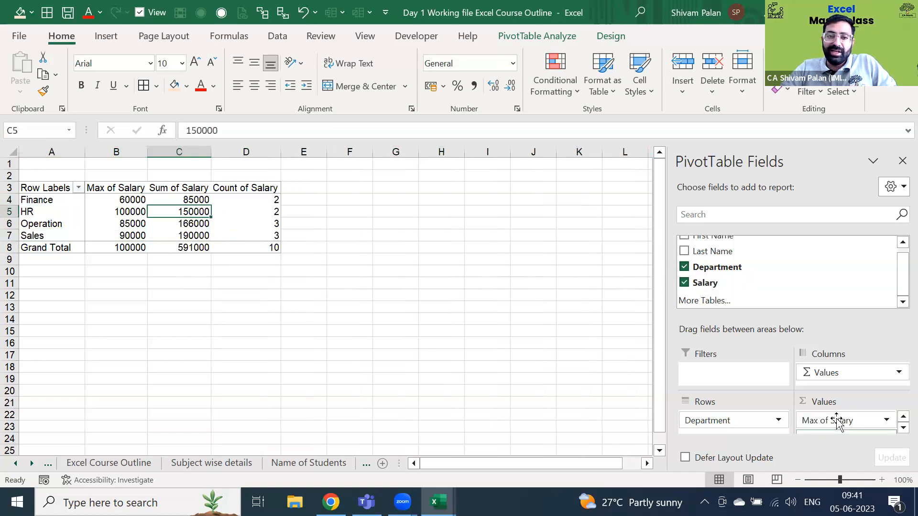
scroll(836, 419, down, 2)
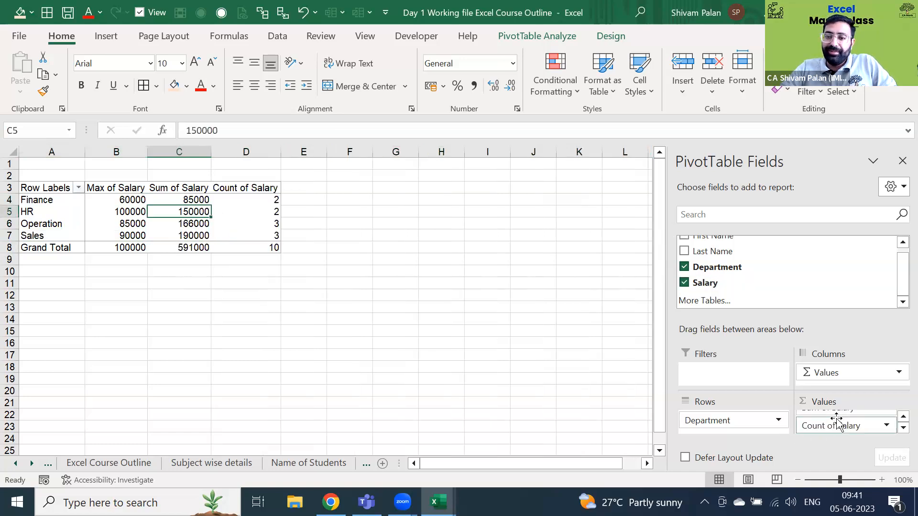
click(885, 425)
key(Escape)
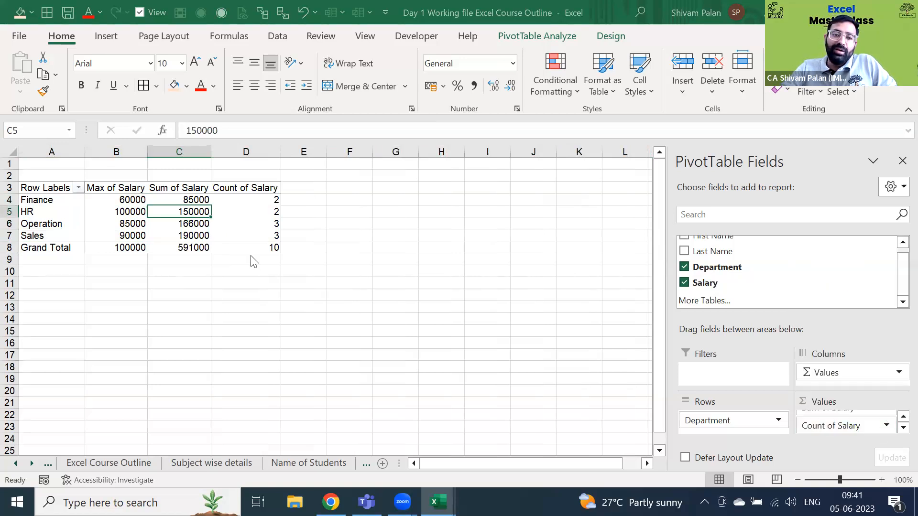
click(268, 269)
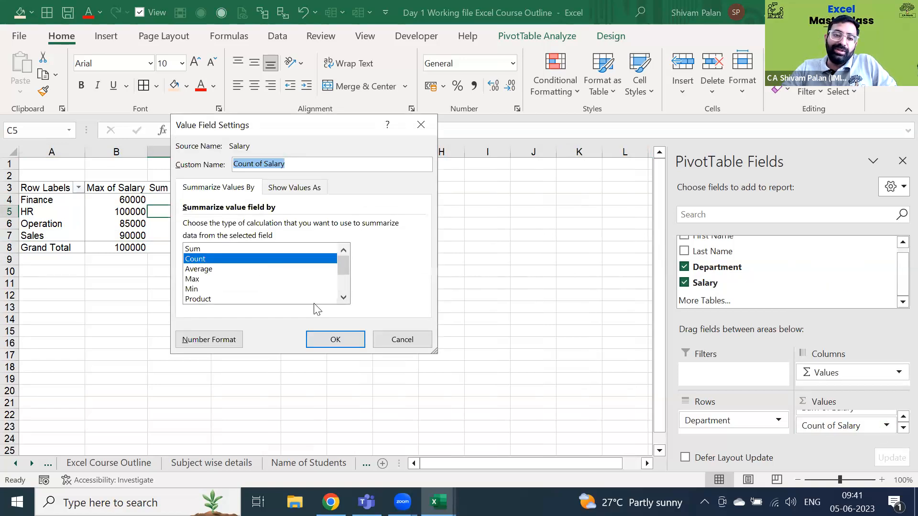
- Confirm Average as the summary and select the Average of Salary column
click(346, 337)
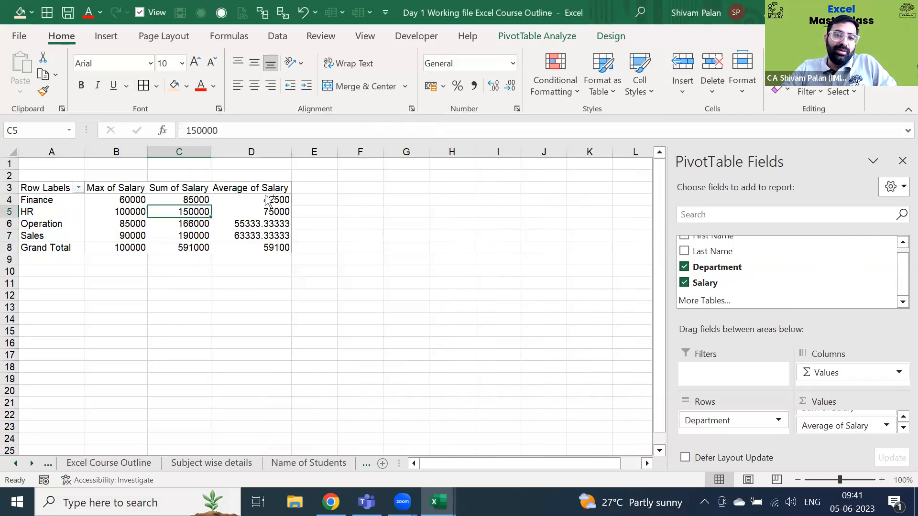
click(265, 190)
click(265, 191)
- Apply Comma Style with no decimals to the averages, e.g. Finance 42,500, total 59,100
key(alt)
key(h)
key(k)
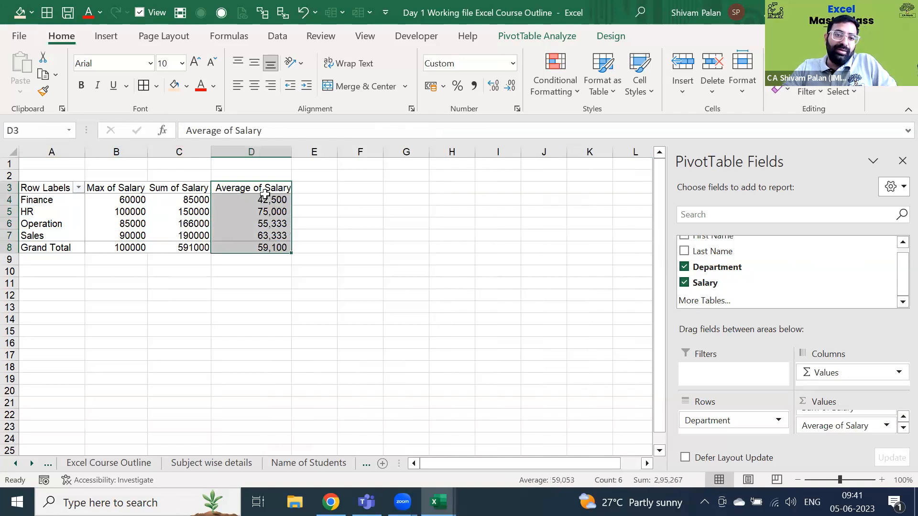
key(Down)
key(Down)
key(Down)
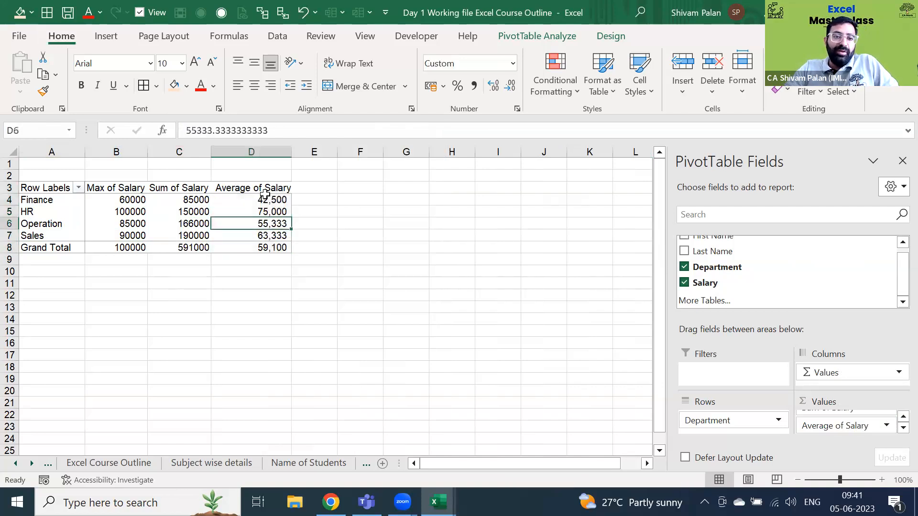
key(Right)
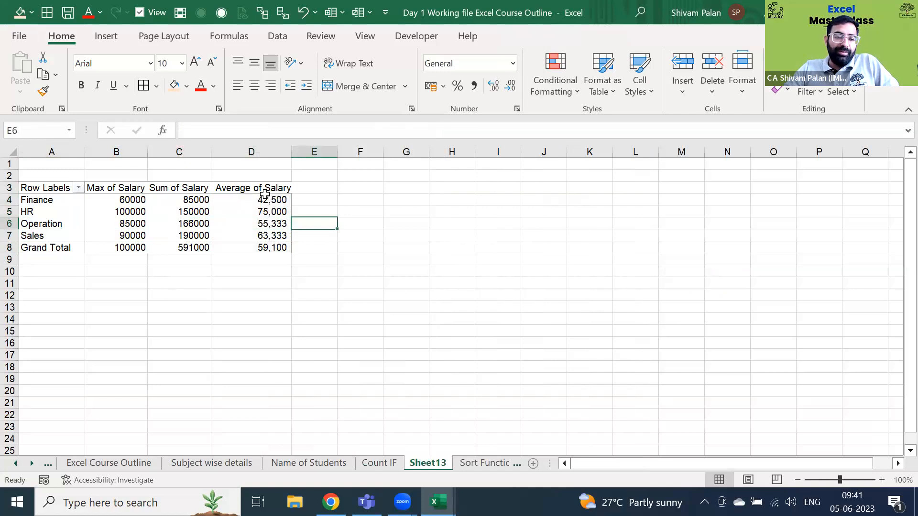
key(Left)
key(Left)
key(Left)
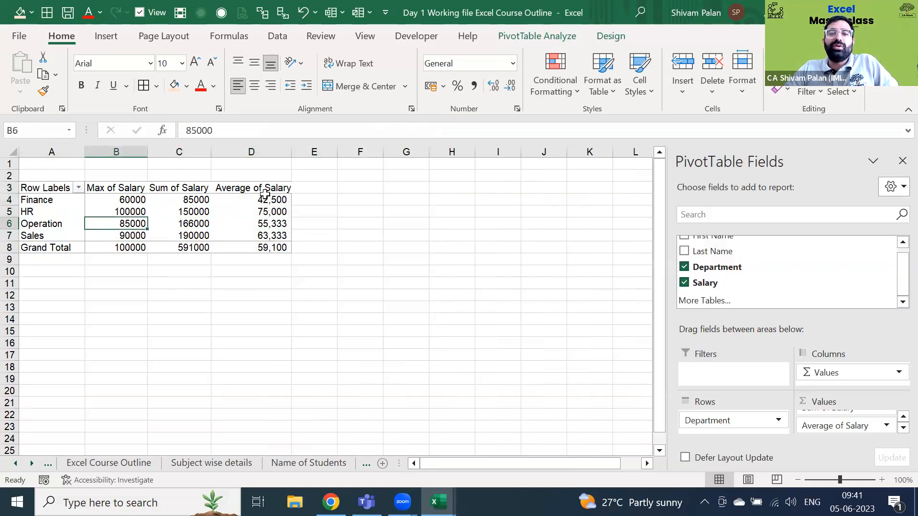
key(Right)
key(Right)
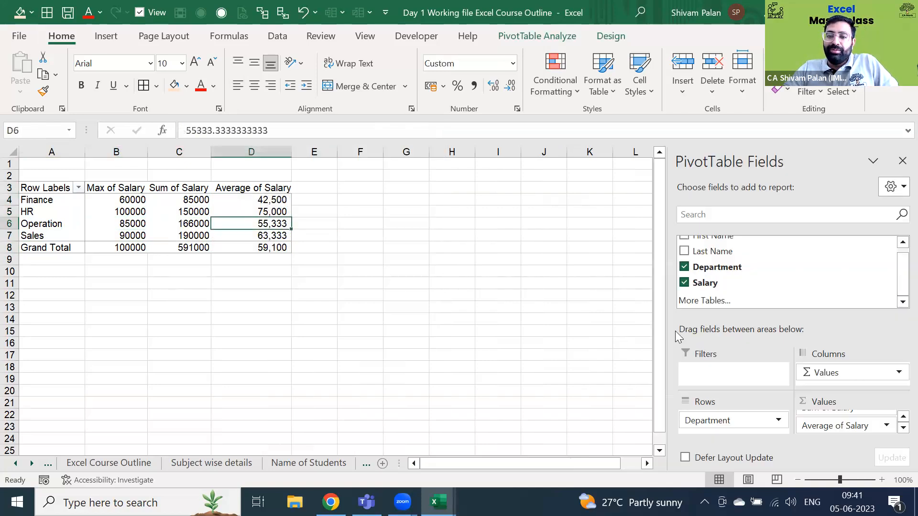
scroll(716, 245, up, 1)
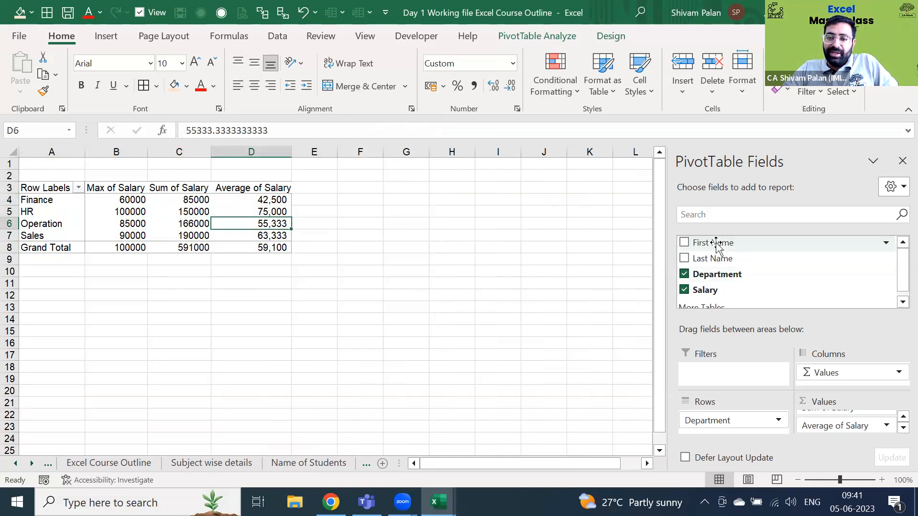
drag(716, 244, 737, 373)
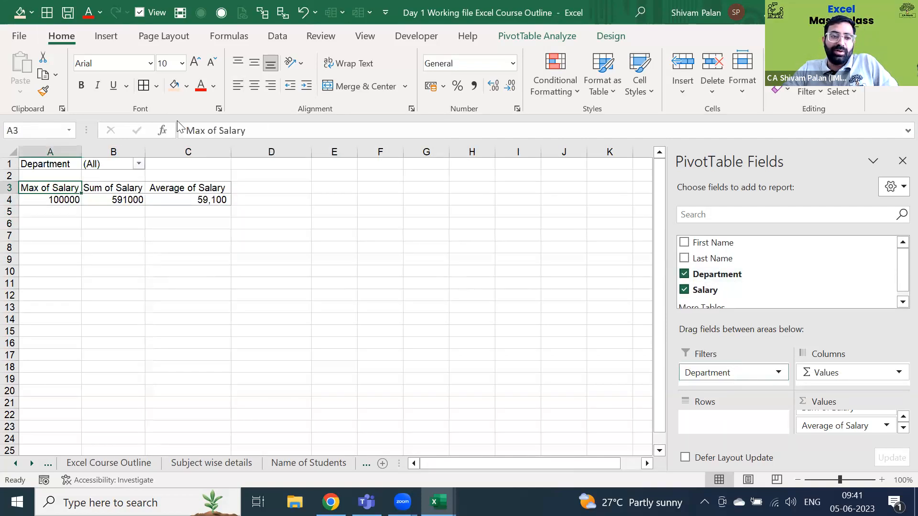
click(123, 158)
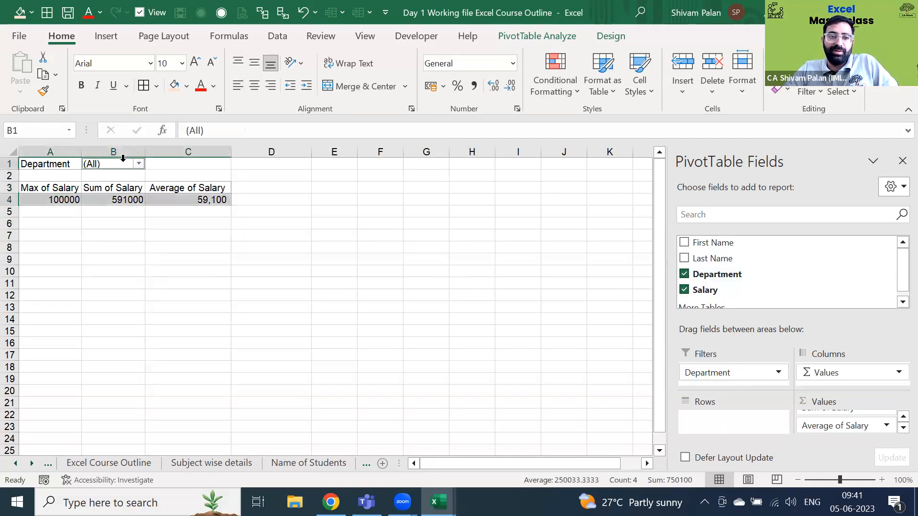
key(alt+Down)
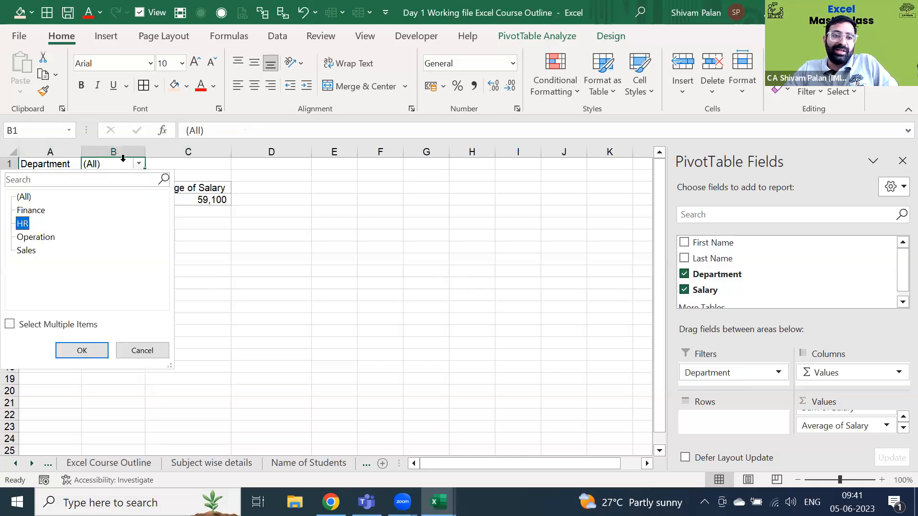
key(Return)
key(alt+Down)
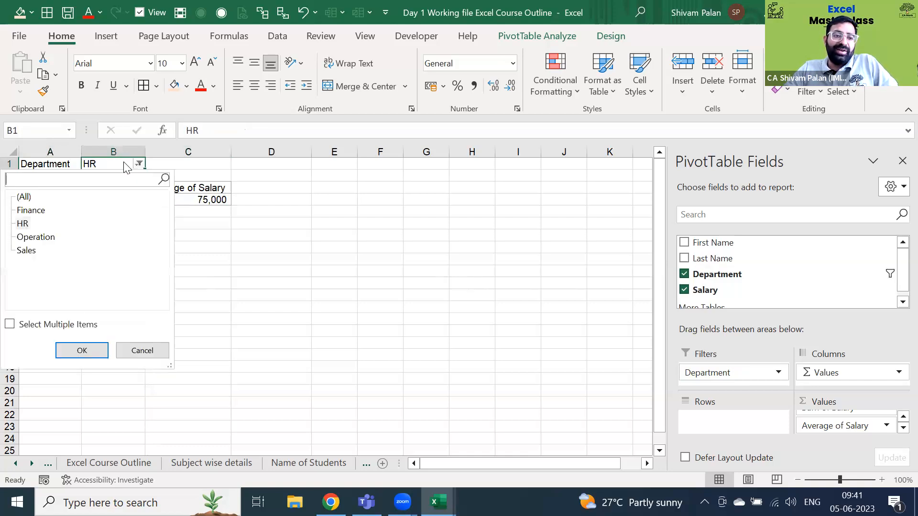
key(Up)
key(Return)
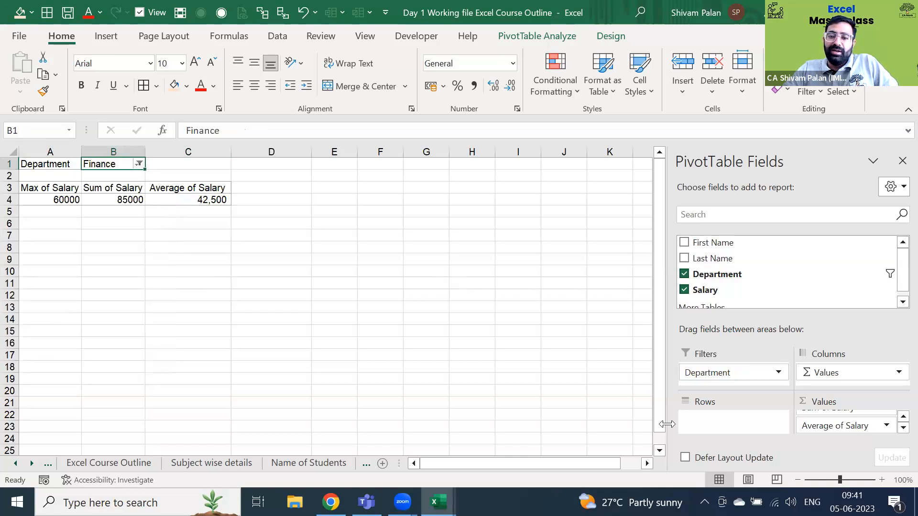
drag(715, 376, 721, 424)
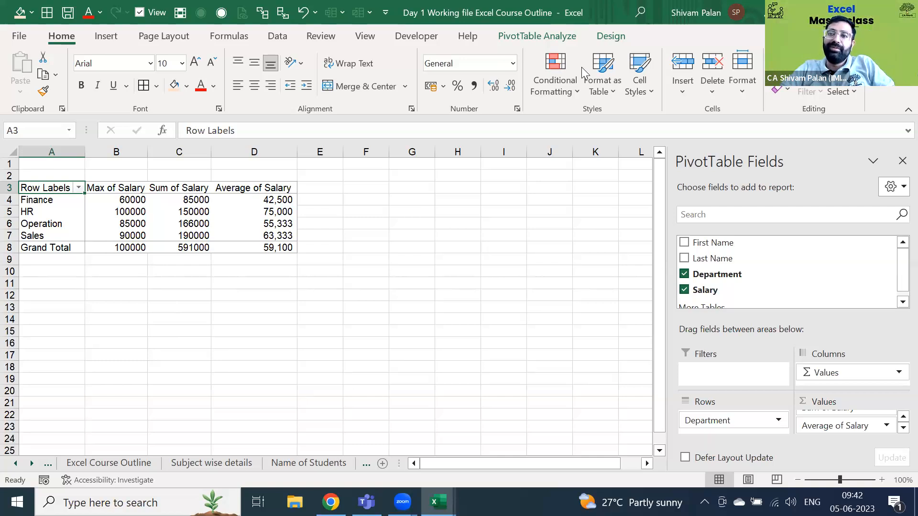
click(434, 221)
key(Left)
key(Left)
key(Left)
key(Up)
key(Up)
key(Up)
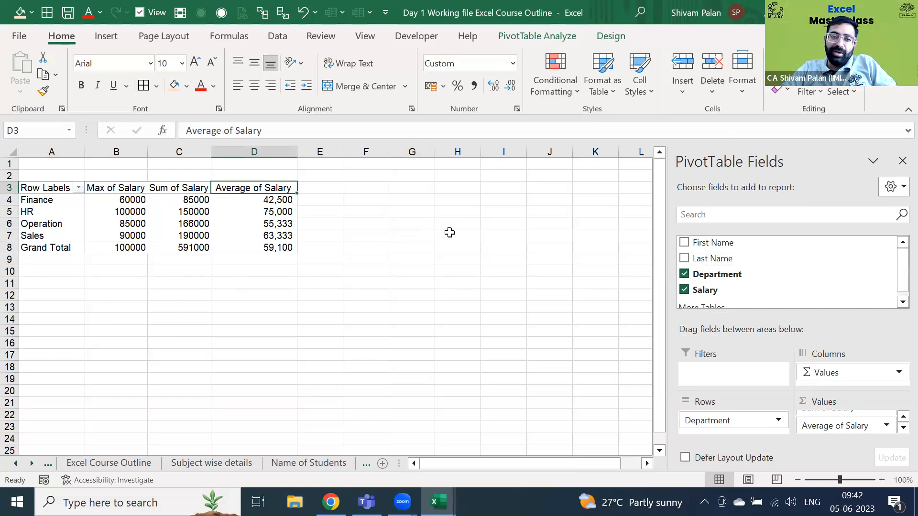
key(ctrl+shift+Down)
key(ctrl+shift+Up)
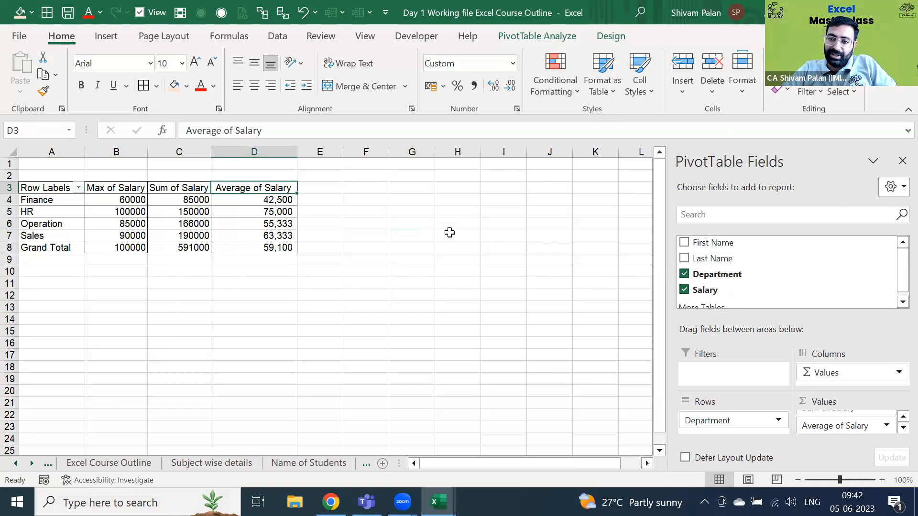
- On the Sort Function sheet, select the salary table and browse the Insert commands
key(ctrl+Page_Down)
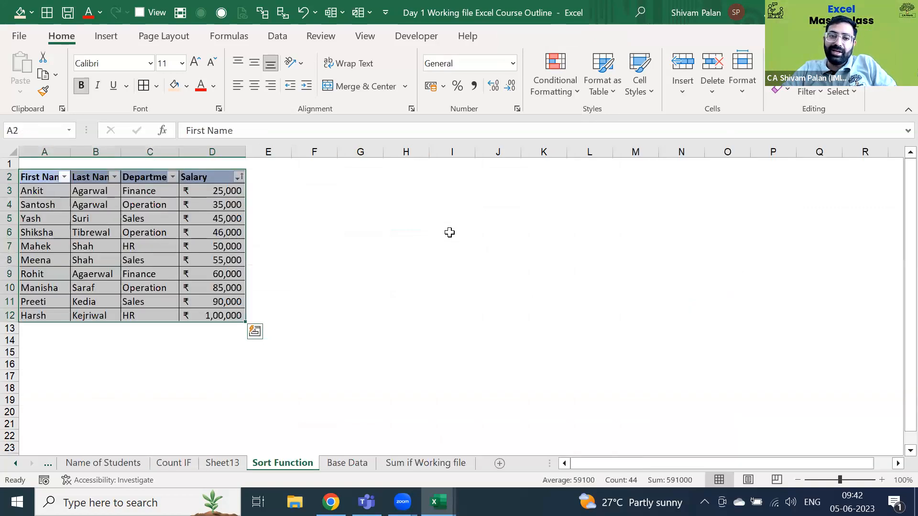
key(ctrl+shift+Up)
key(ctrl+shift+Down)
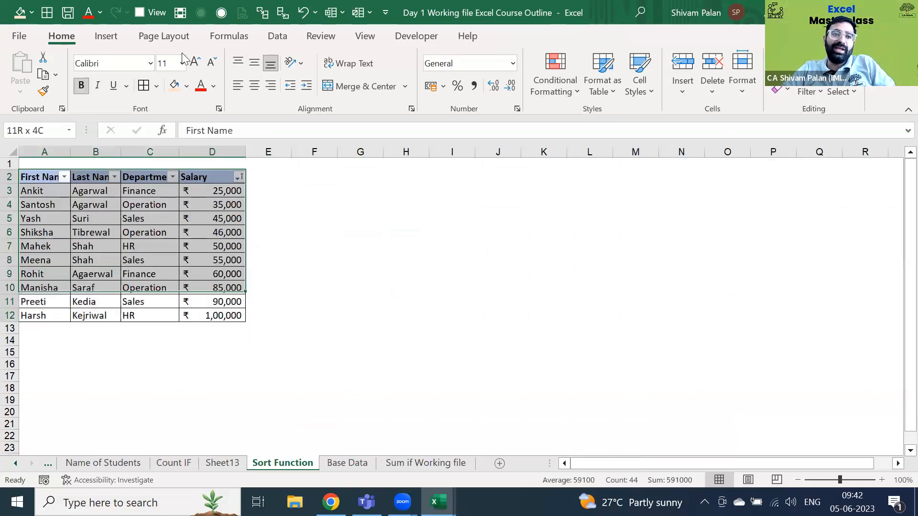
click(106, 36)
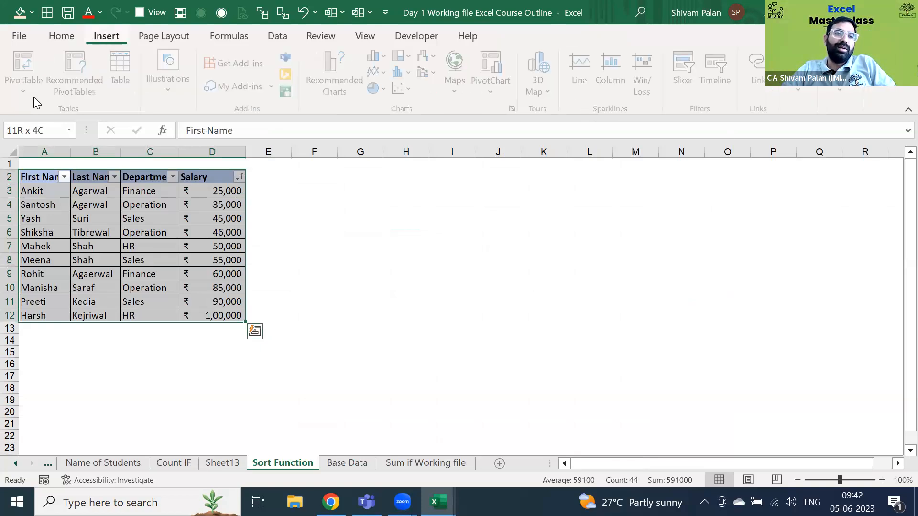
key(shift+BackSpace)
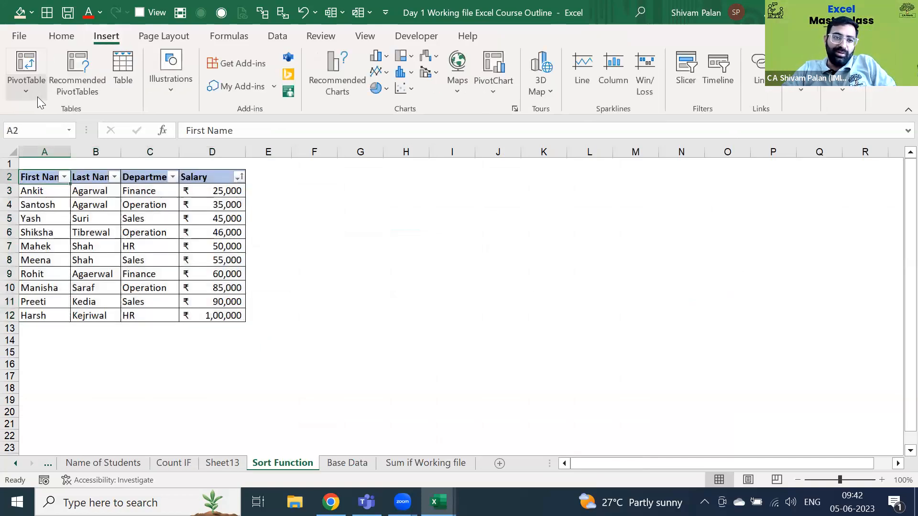
key(ctrl+a)
key(alt)
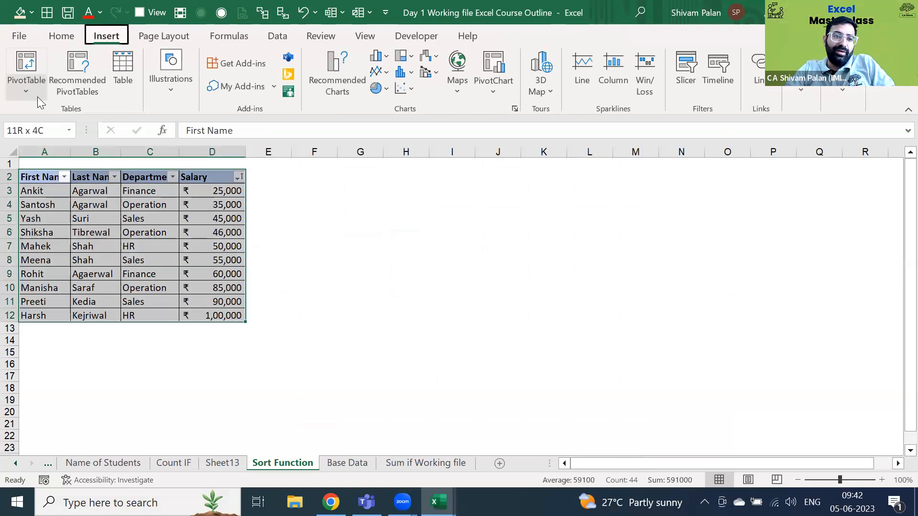
key(Down)
key(Escape)
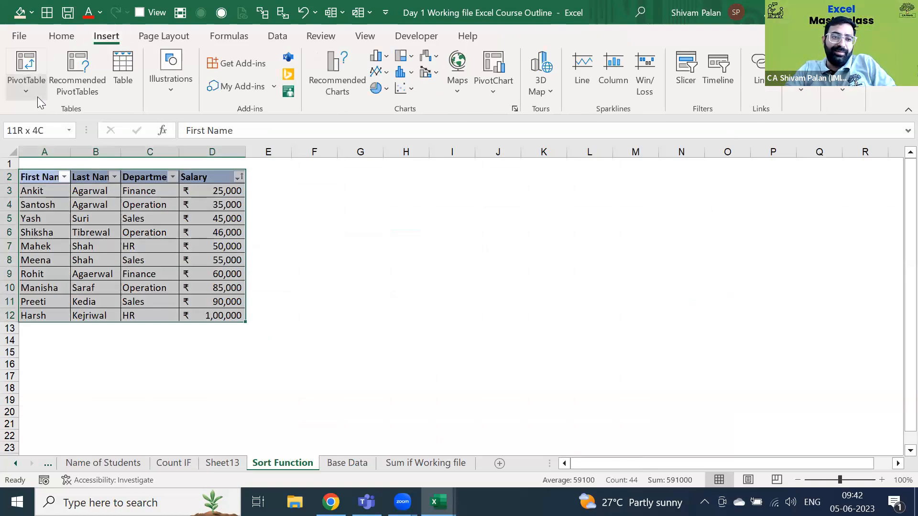
- Look at the PivotTable creation choices, cancel them, and move on to the Base Data sheet
click(38, 97)
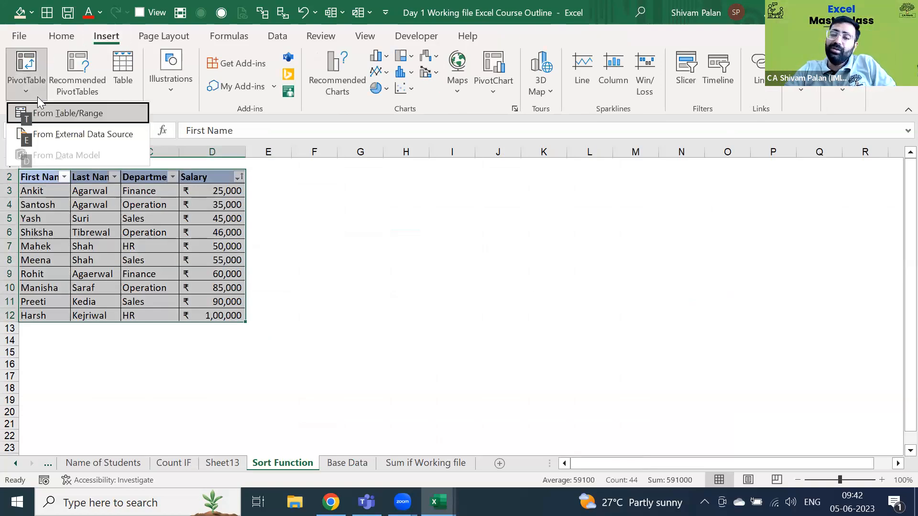
key(Escape)
key(Right)
key(Left)
key(Down)
key(Down)
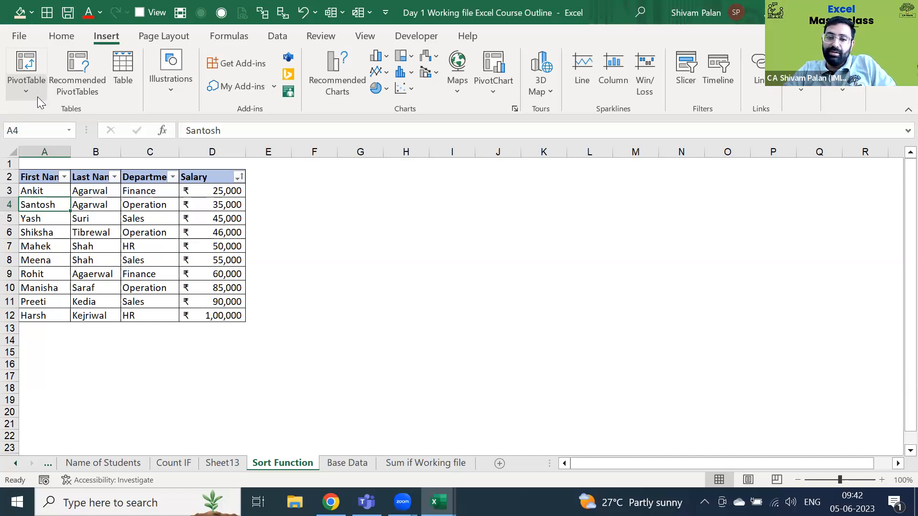
key(ctrl+Page_Down)
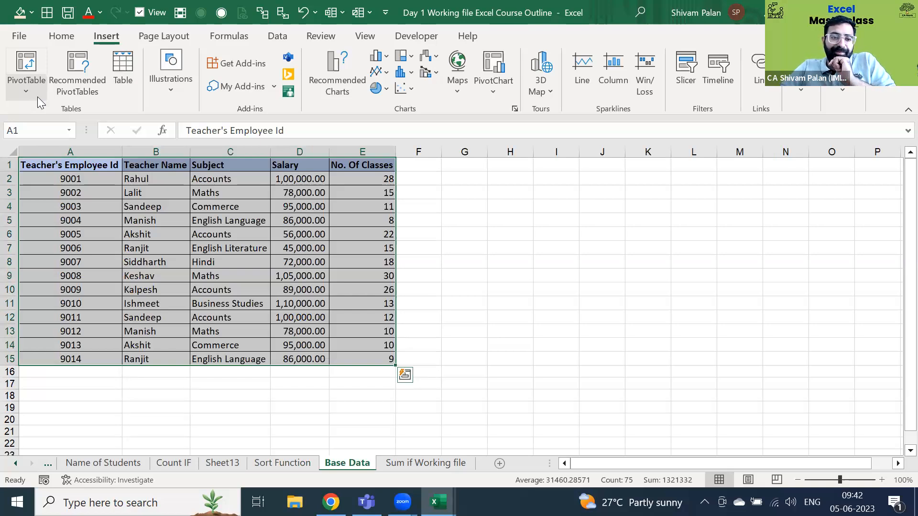
- On the Sum if Working file sheet, try an AutoSum below the Sale column, then cancel it
key(ctrl+Page_Down)
key(Down)
key(Down)
key(Down)
key(Down)
key(Down)
key(Right)
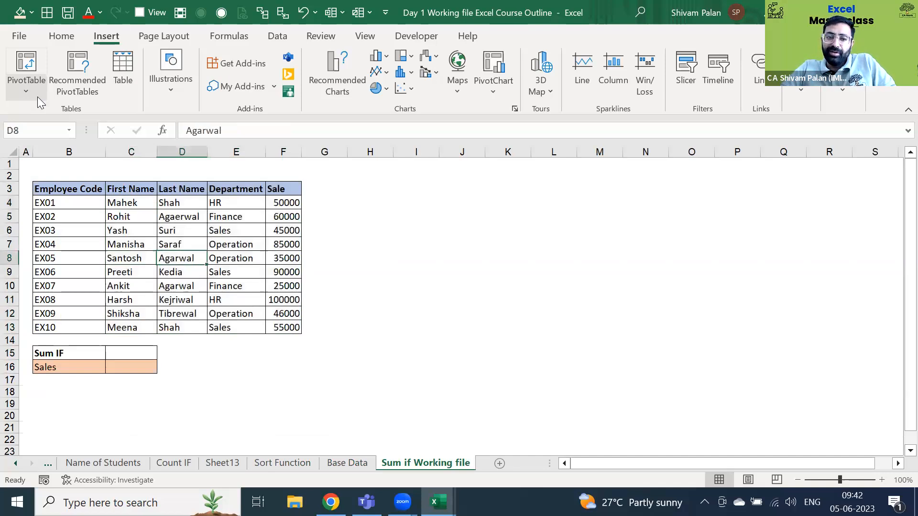
key(Up)
key(Right)
key(Right)
key(ctrl+Down)
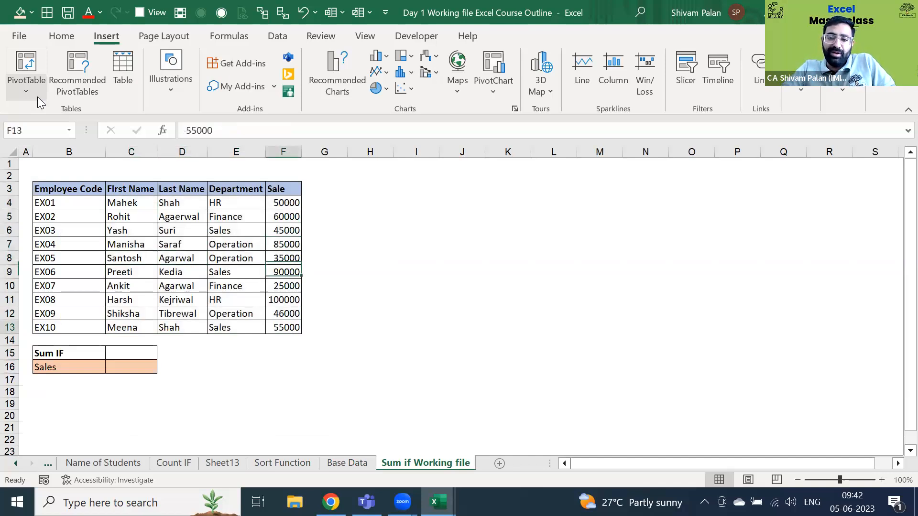
key(Down)
key(alt+equal)
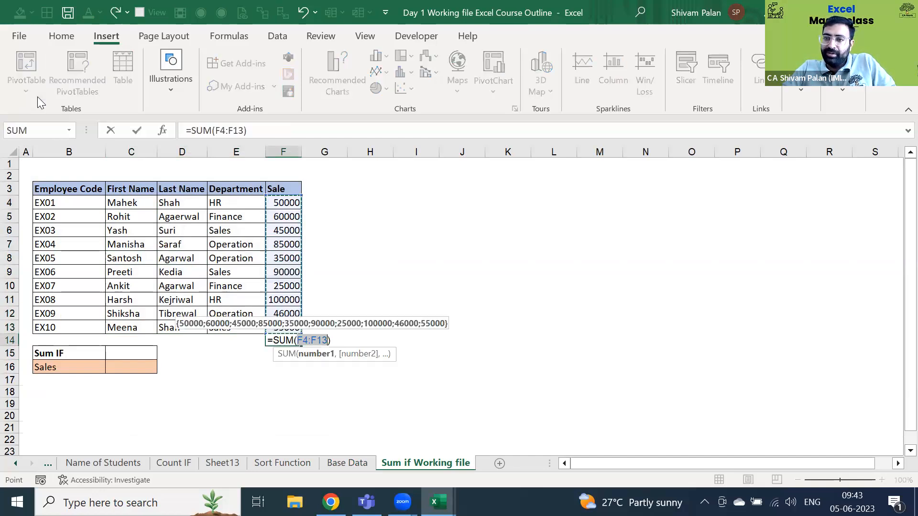
key(Escape)
- Inspect the empty cells H3 to J3 beside the header row without entering anything
key(Page_Up)
key(Down)
key(Down)
key(Right)
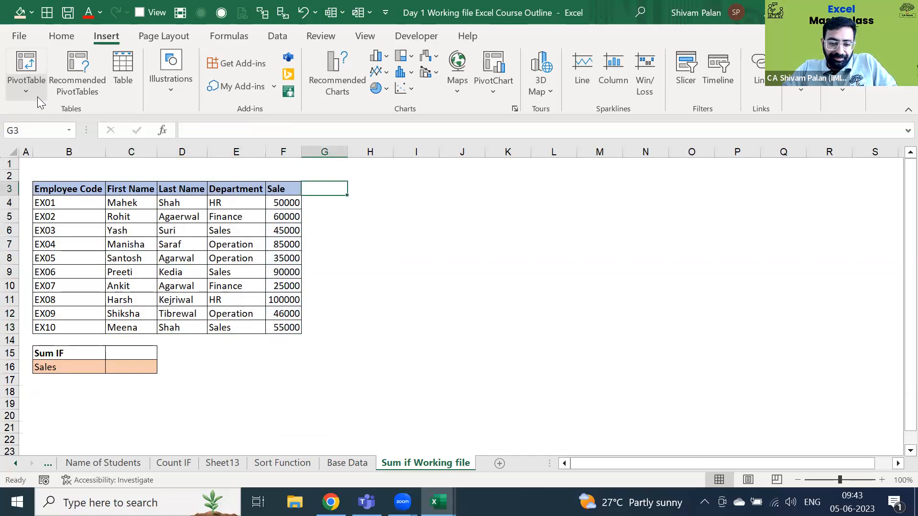
key(Right)
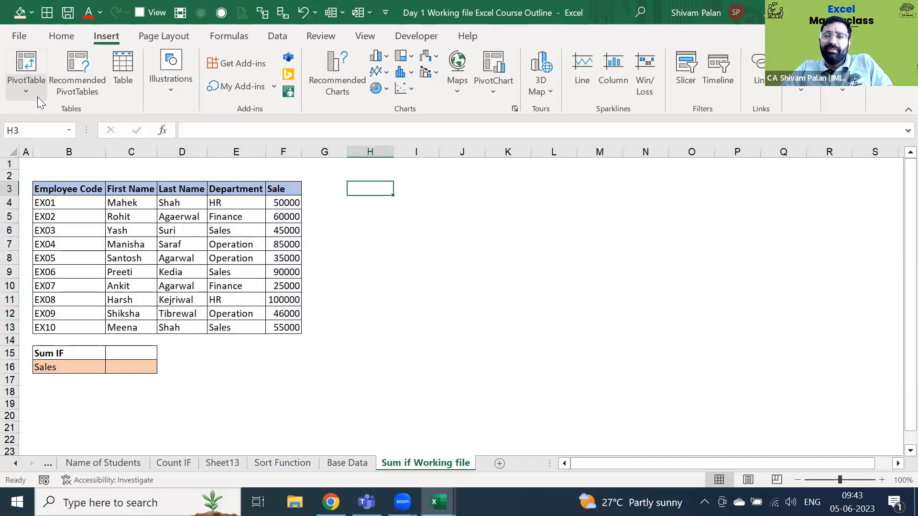
key(F2)
key(Escape)
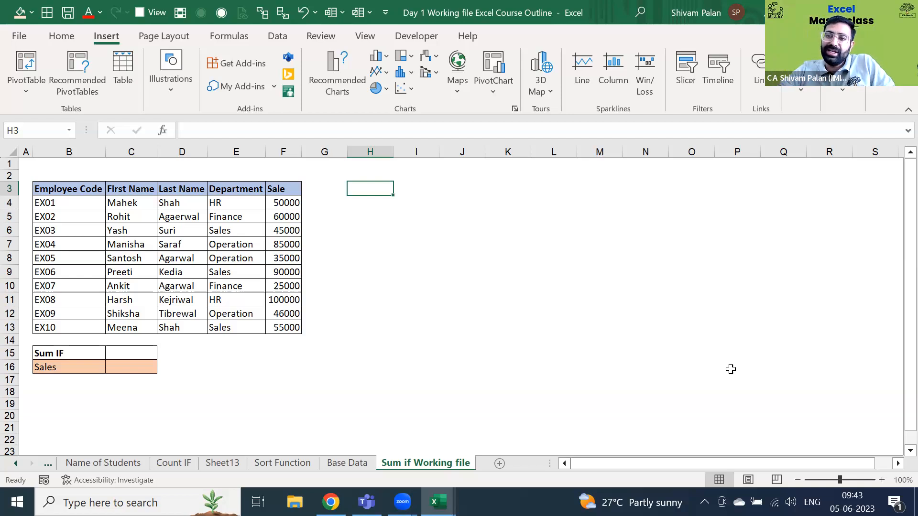
key(Right)
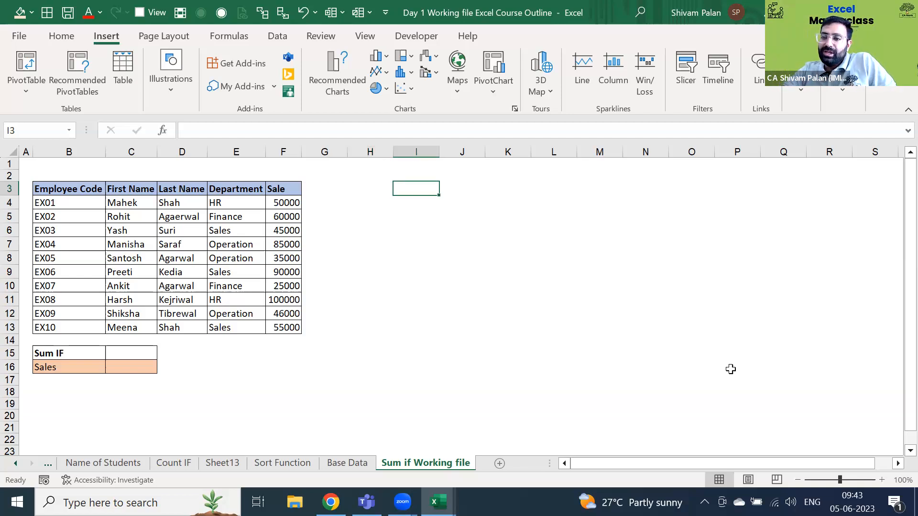
key(Right)
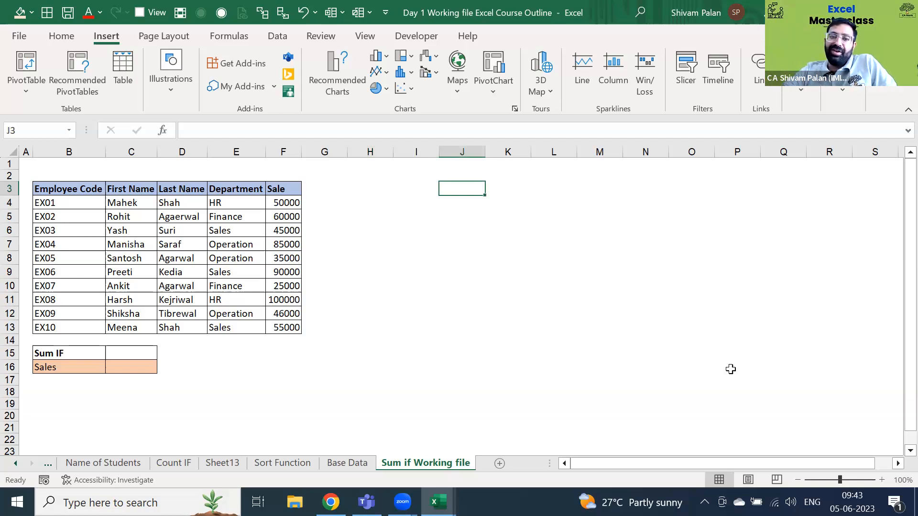
key(Left)
key(Right)
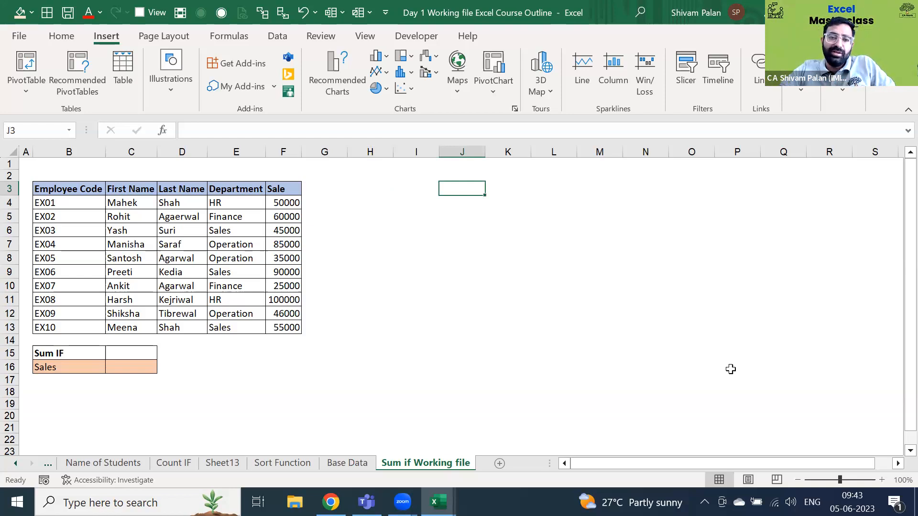
- Put an AutoSum total of the Sale values F4:F13 in F14
key(ctrl+Left)
key(ctrl+Down)
key(Down)
key(alt+equal)
key(ctrl+Return)
- Enter a =SUM of the Sale column in F14 showing 591000, then delete it
text(=su)
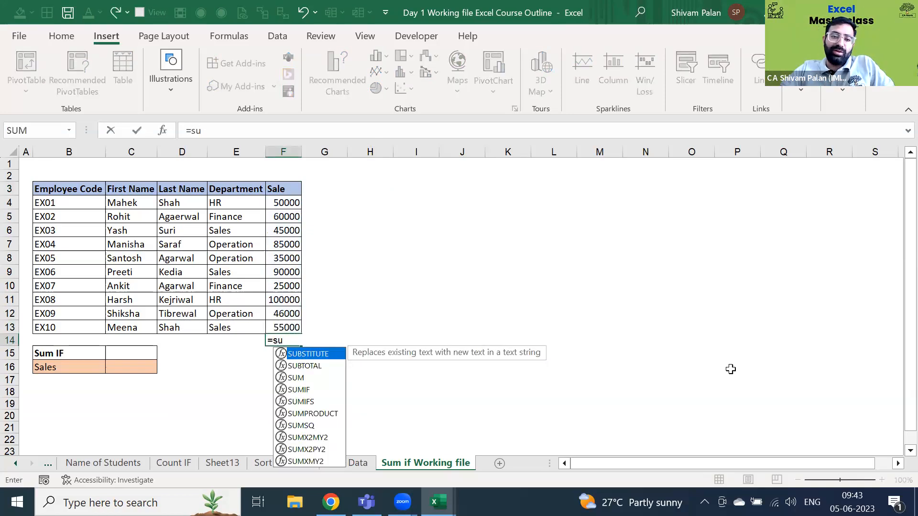
text(m)
key(Tab)
key(Up)
key(ctrl+shift+Up)
key(Return)
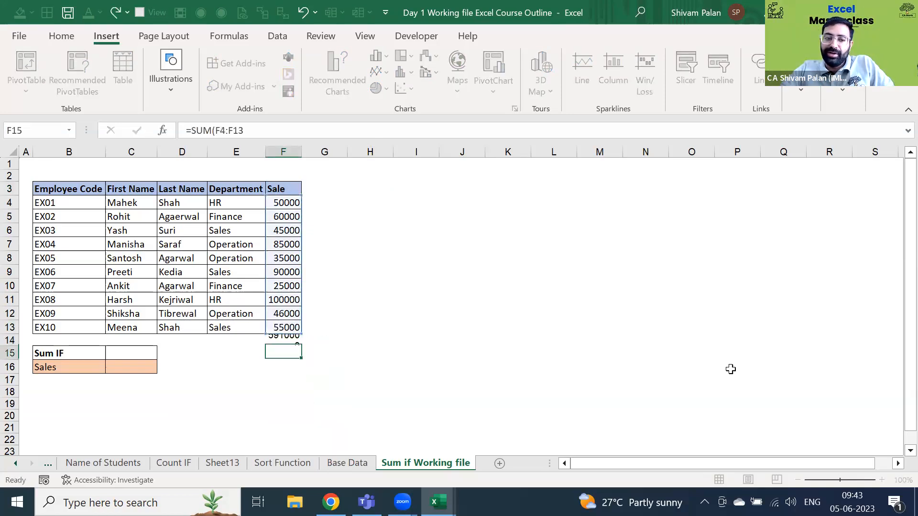
key(Up)
key(Delete)
- Select the Sale values F4:F13 to confirm their sum in the status bar
key(Down)
key(Left)
key(Left)
key(Left)
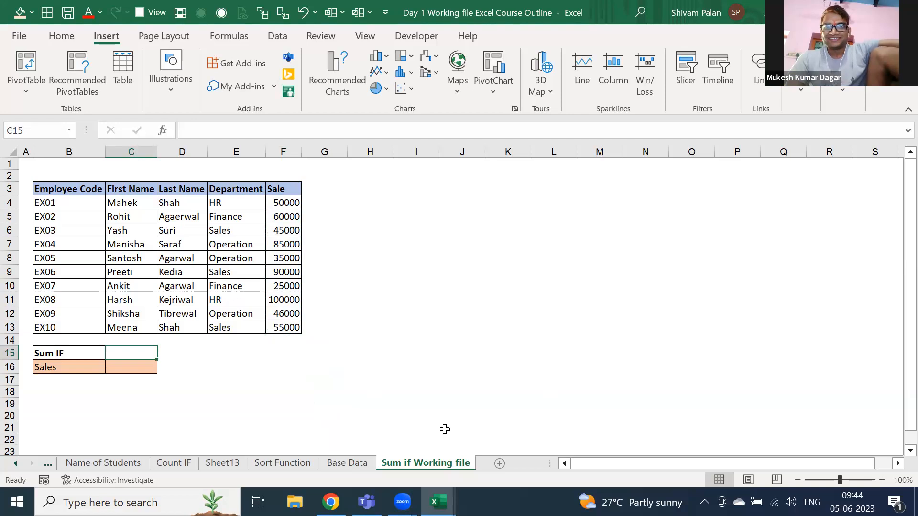
click(419, 388)
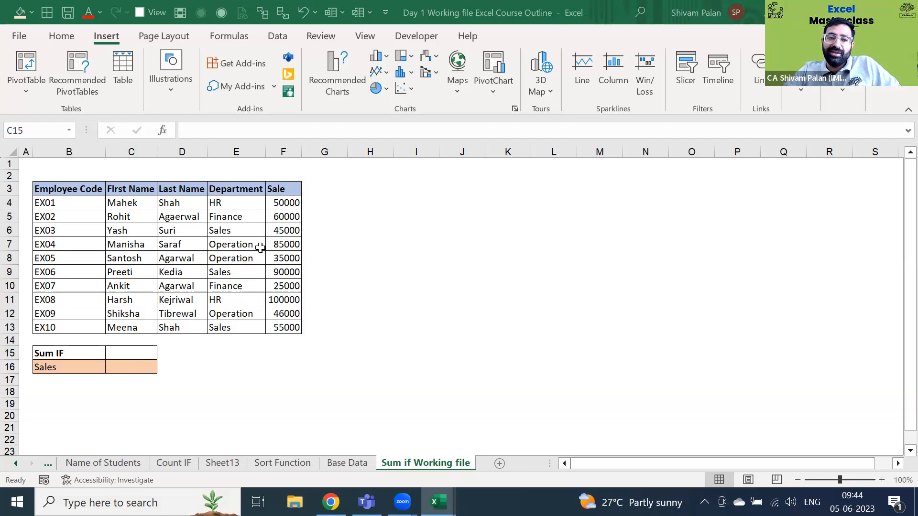
key(Right)
key(Right)
key(Right)
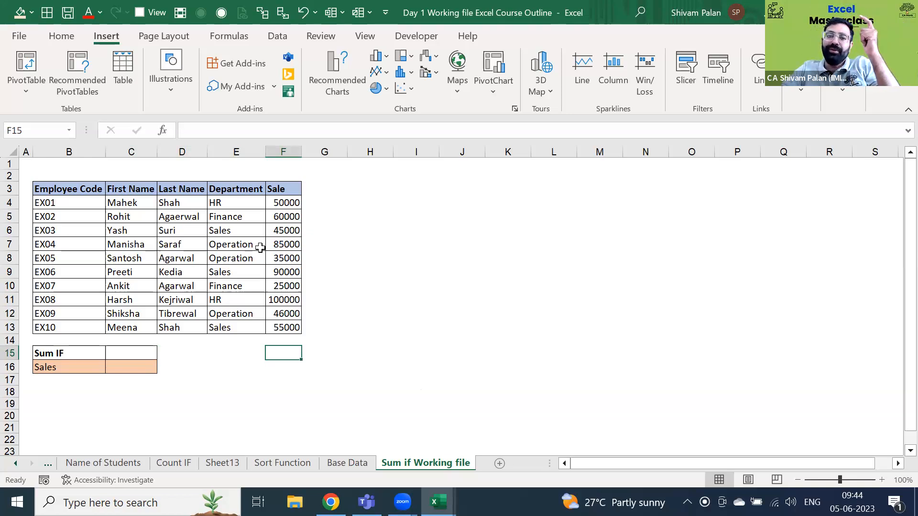
key(Left)
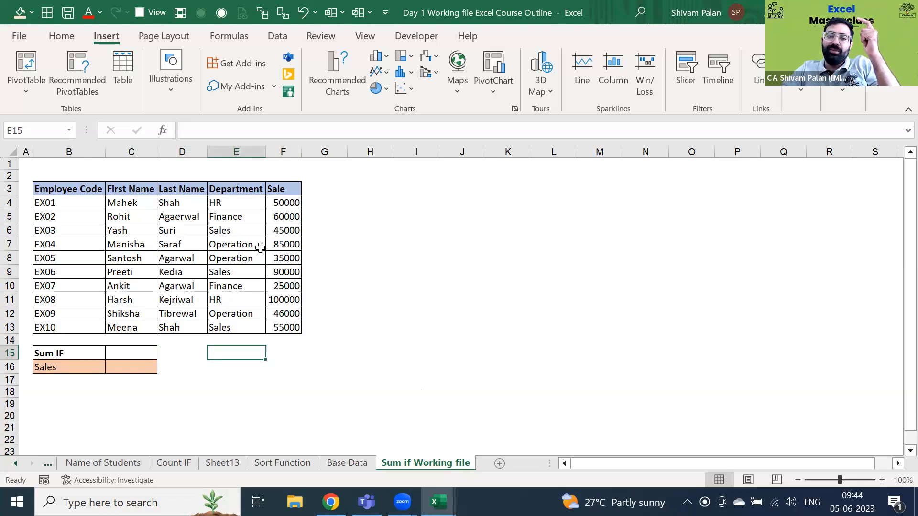
key(Up)
key(Up)
key(Right)
key(ctrl+Up)
key(Down)
key(Left)
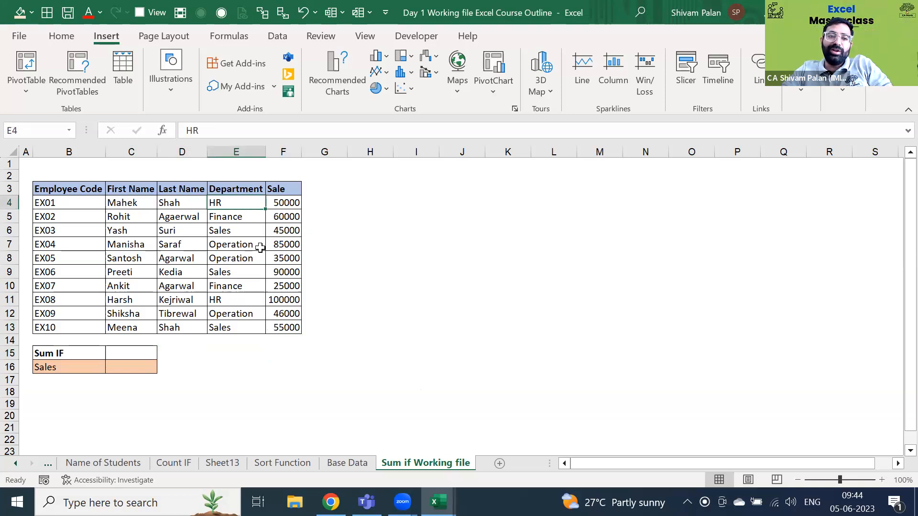
key(Right)
key(ctrl+shift+Down)
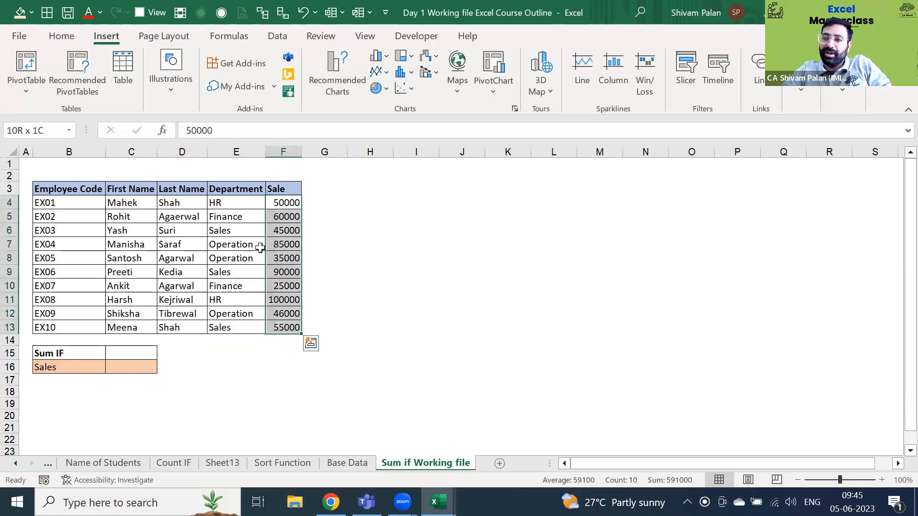
- Return to the Sum IF result cell C15
key(Left)
key(Left)
key(ctrl+Down)
key(Down)
key(Down)
key(Left)
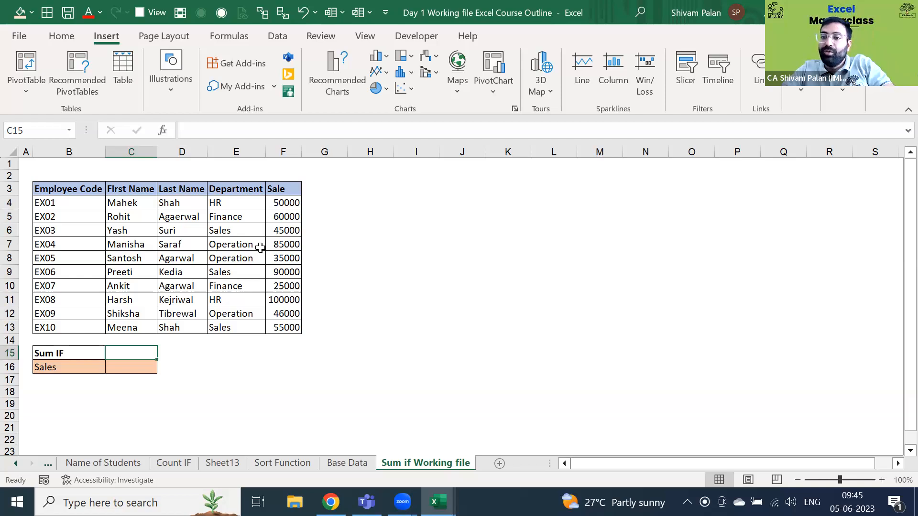
key(Down)
key(Up)
- Start a SUMIF formula in C15 with the Department range E4:E13
text(=sum)
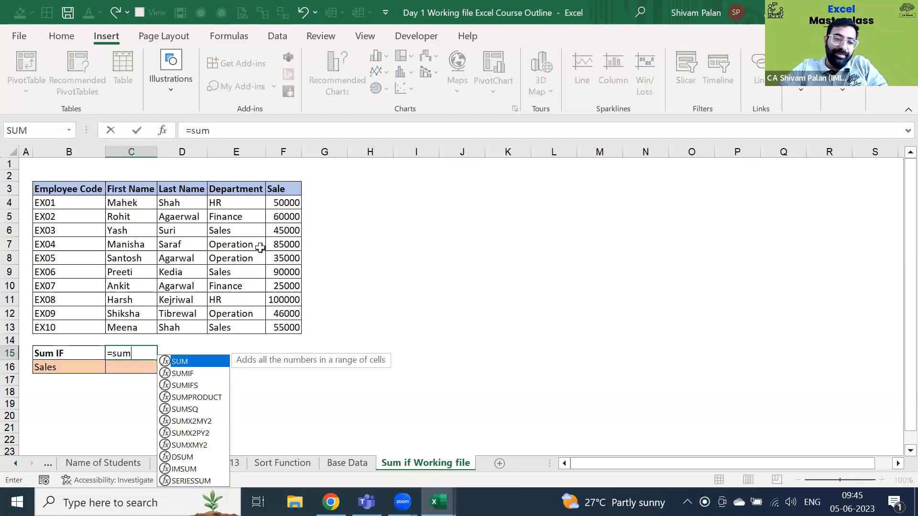
key(Down)
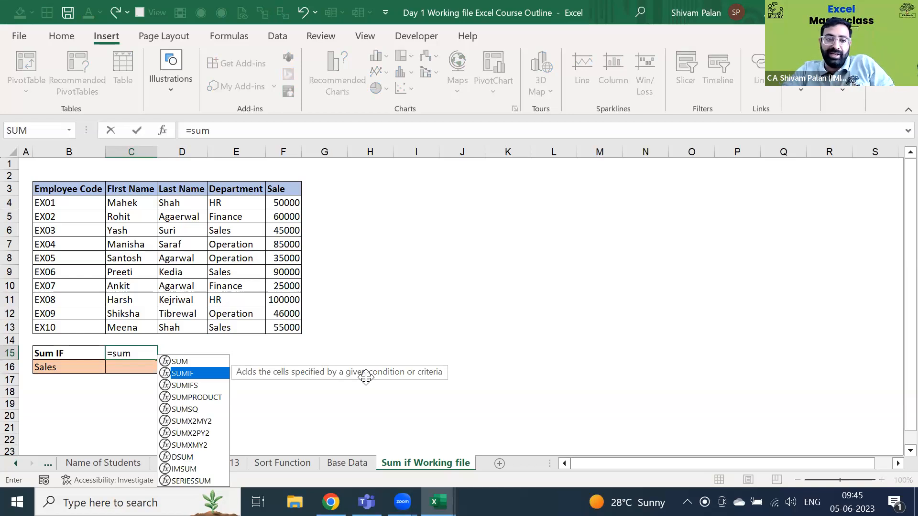
key(Tab)
key(Up)
key(Right)
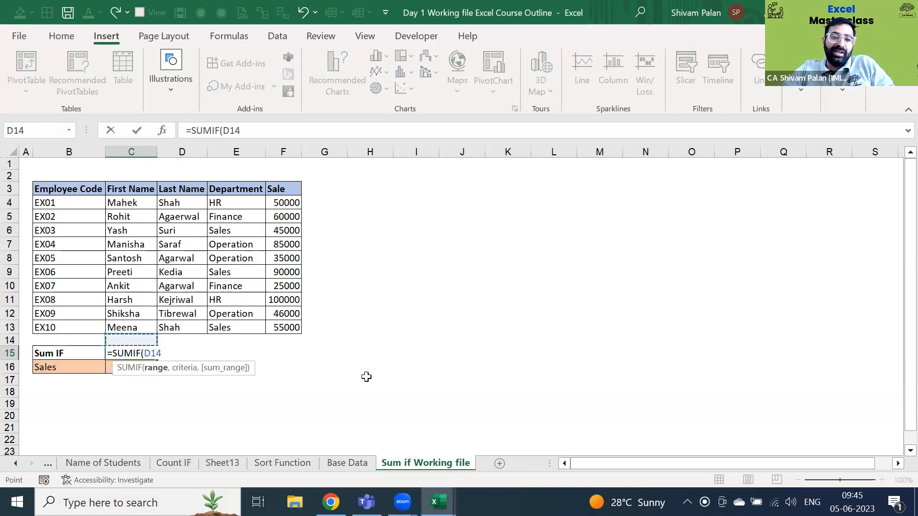
key(Right)
key(Right)
key(Up)
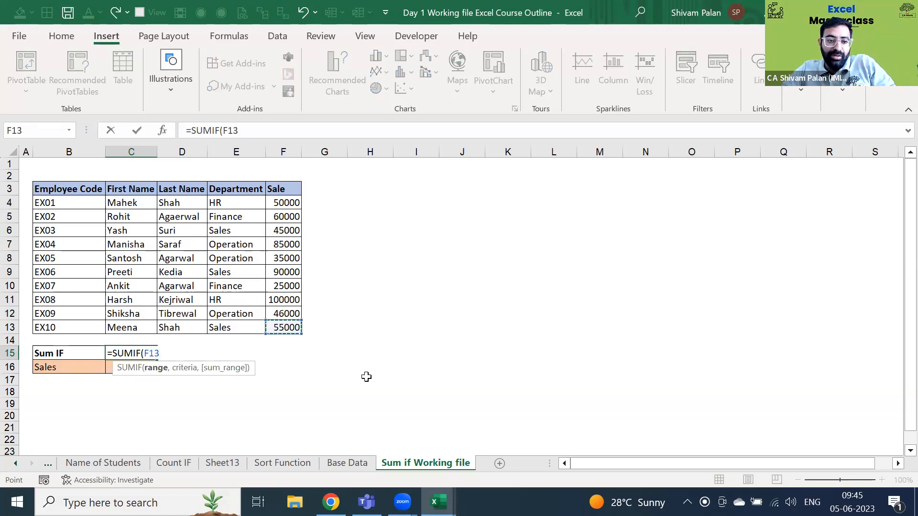
key(Up)
key(Up)
key(Up)
key(Up)
key(Up)
key(Up)
key(Up)
key(Up)
key(Up)
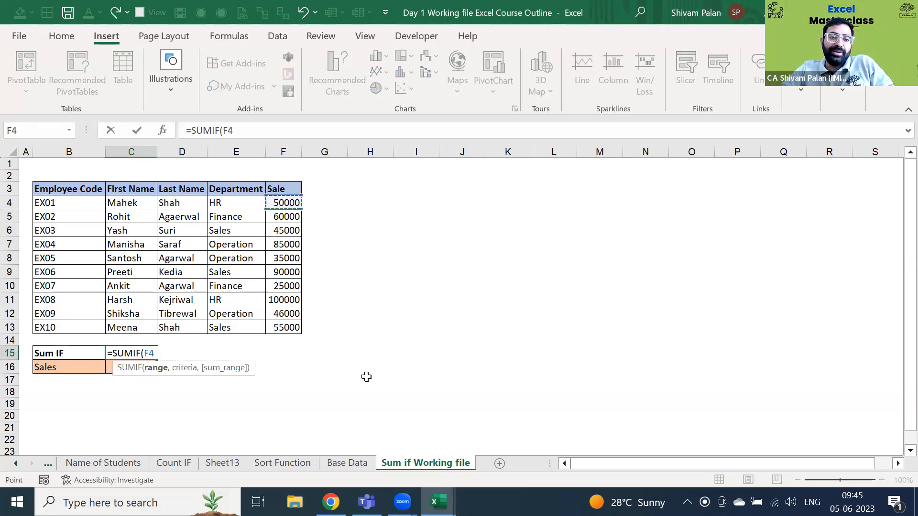
key(Left)
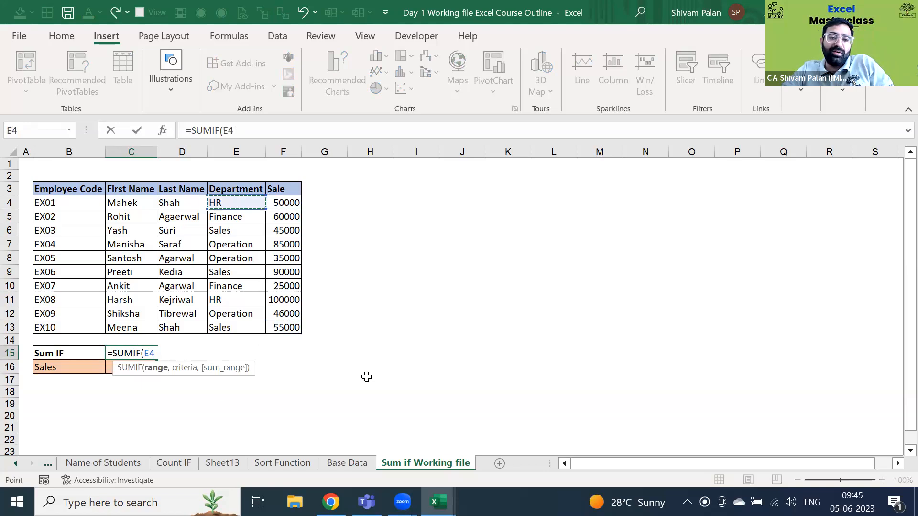
key(ctrl+shift+Down)
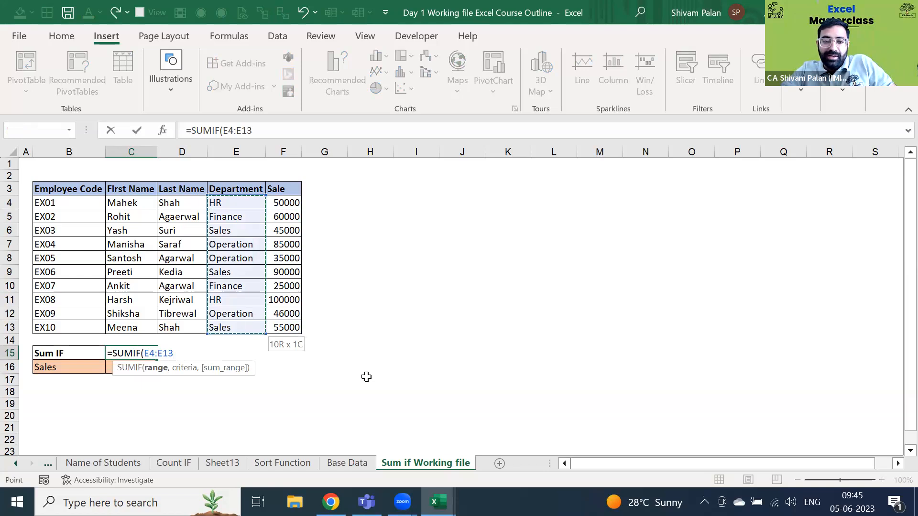
- Complete the SUMIF with criterion B16 and sum range F4:F13, giving 190000
text(,)
click(75, 365)
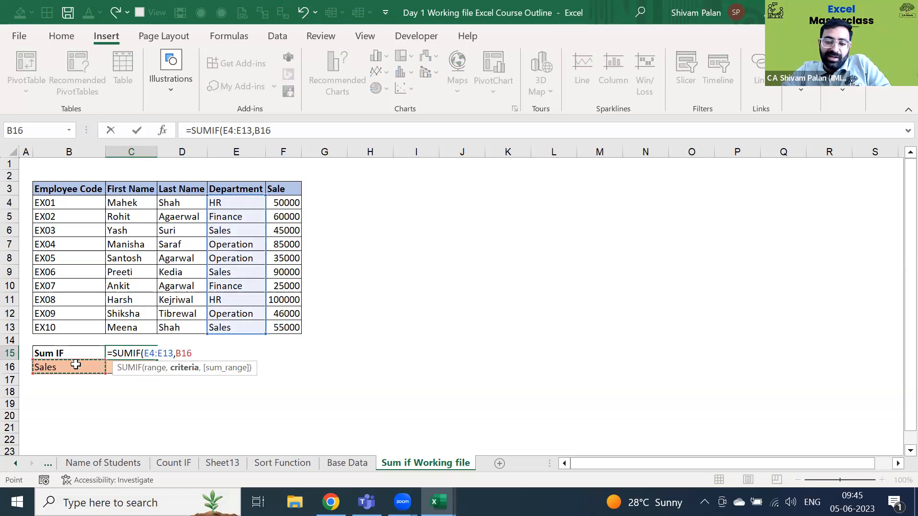
text(,)
click(294, 201)
key(ctrl+shift+Down)
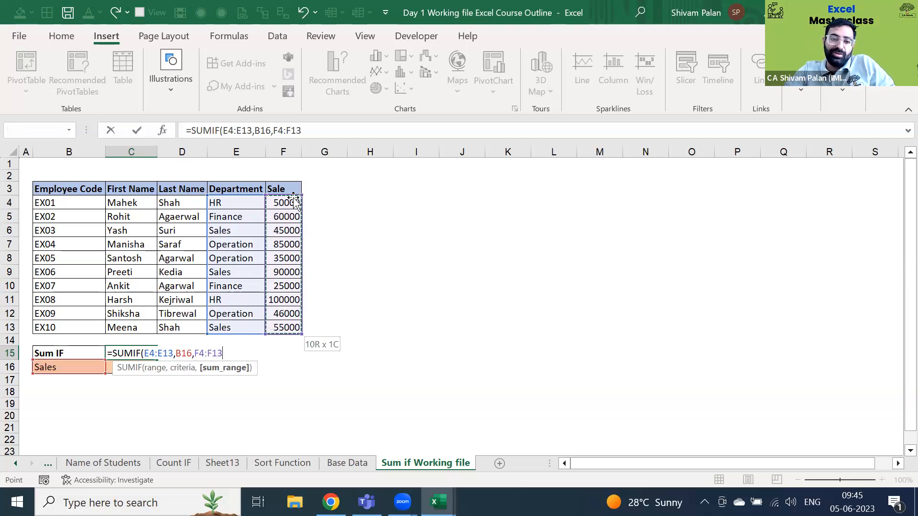
text())
key(Return)
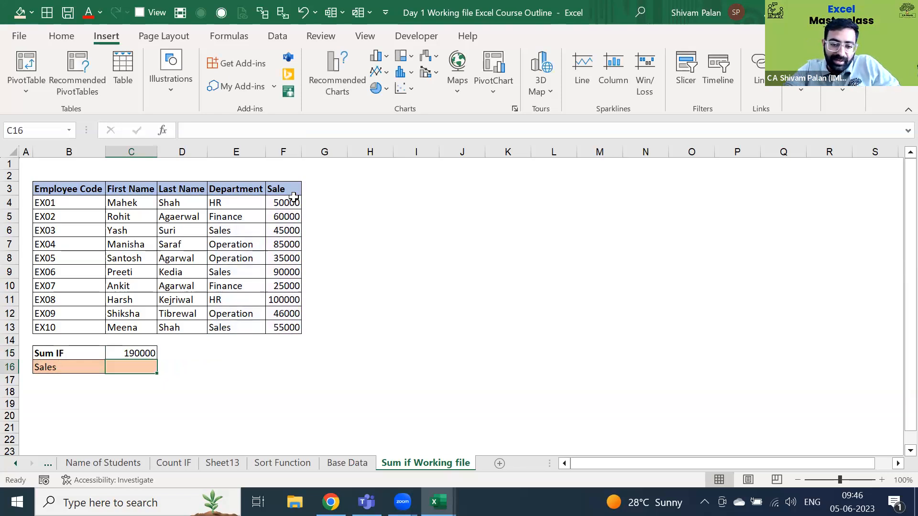
key(Up)
key(ctrl+shift+1)
key(Down)
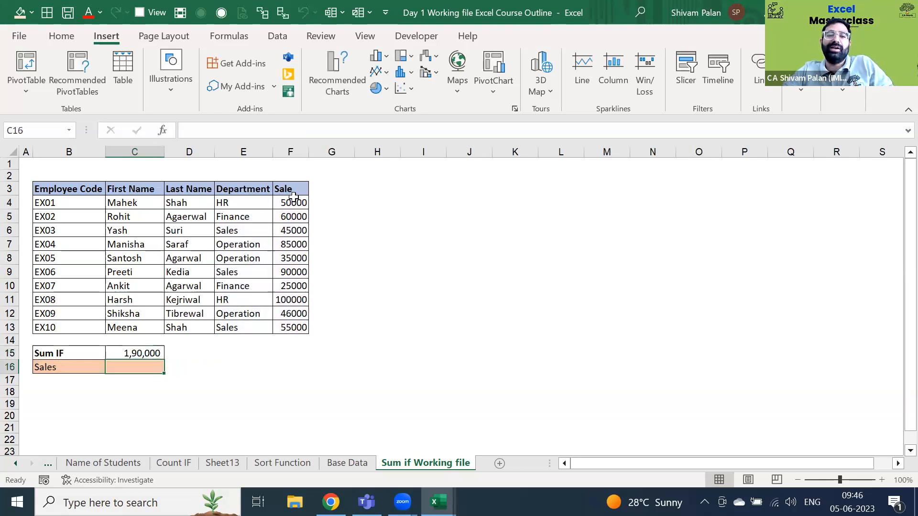
key(ctrl+Up)
key(ctrl+Up)
key(ctrl+Right)
key(ctrl+shift+Up)
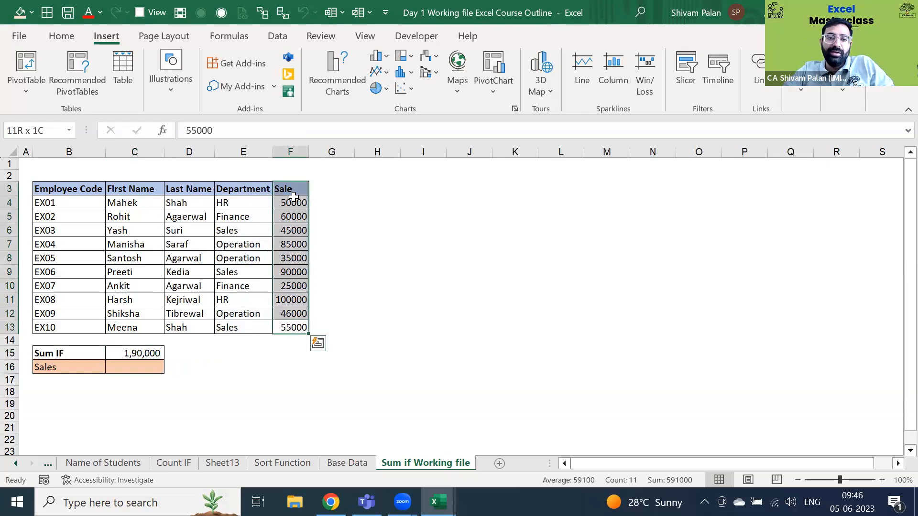
key(ctrl+shift+1)
click(293, 193)
key(Down)
key(Down)
key(Left)
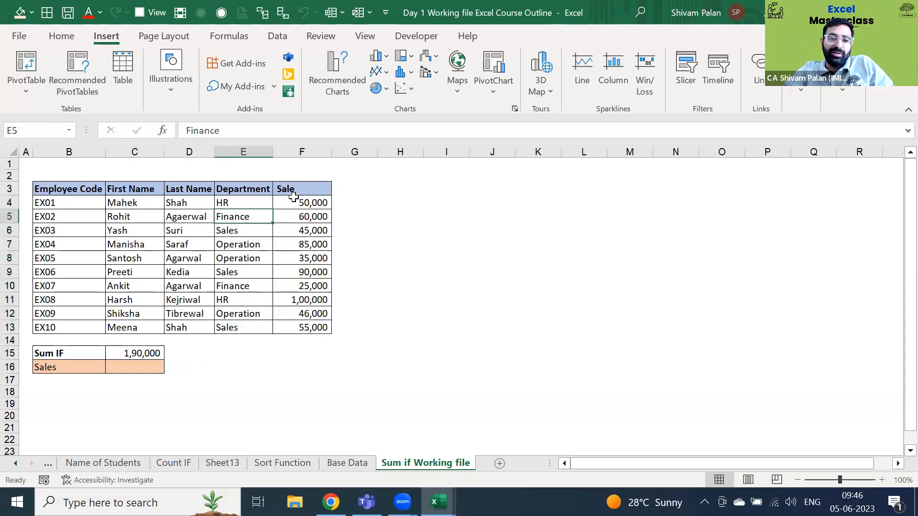
key(Down)
key(Right)
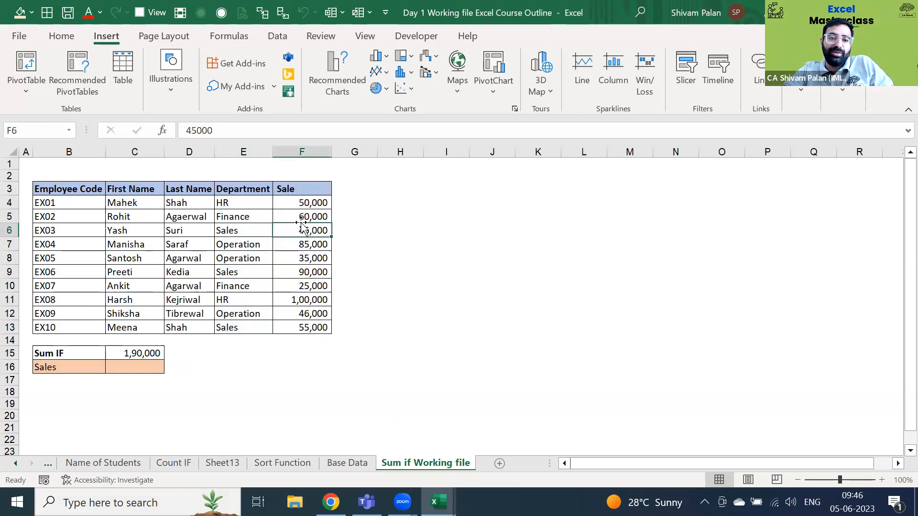
ctrl+click(297, 326)
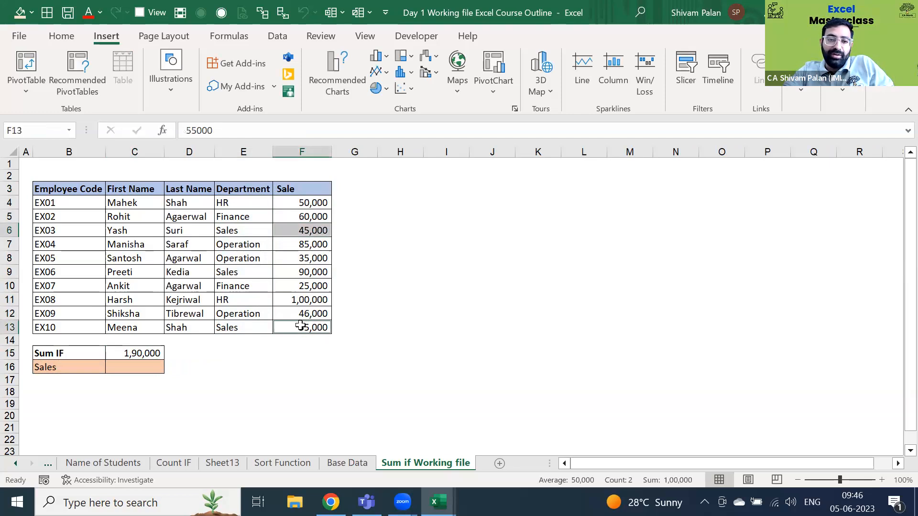
ctrl+click(301, 271)
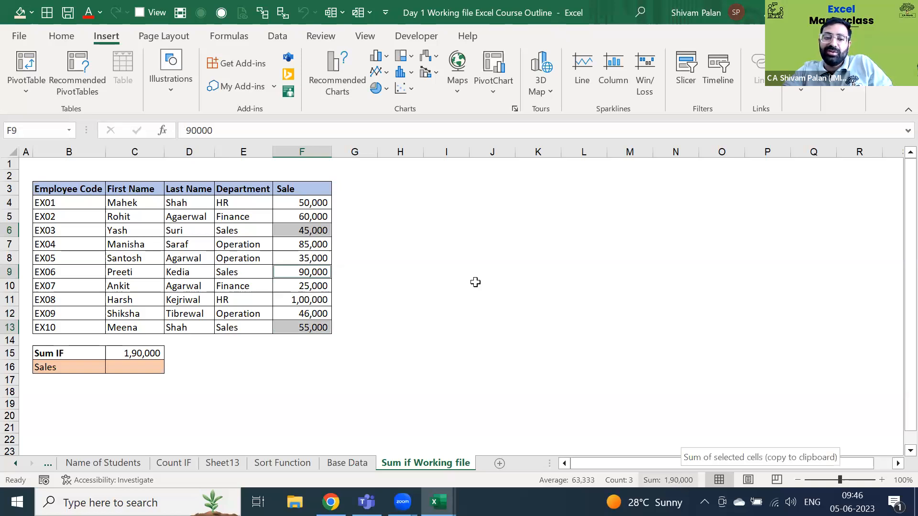
click(351, 226)
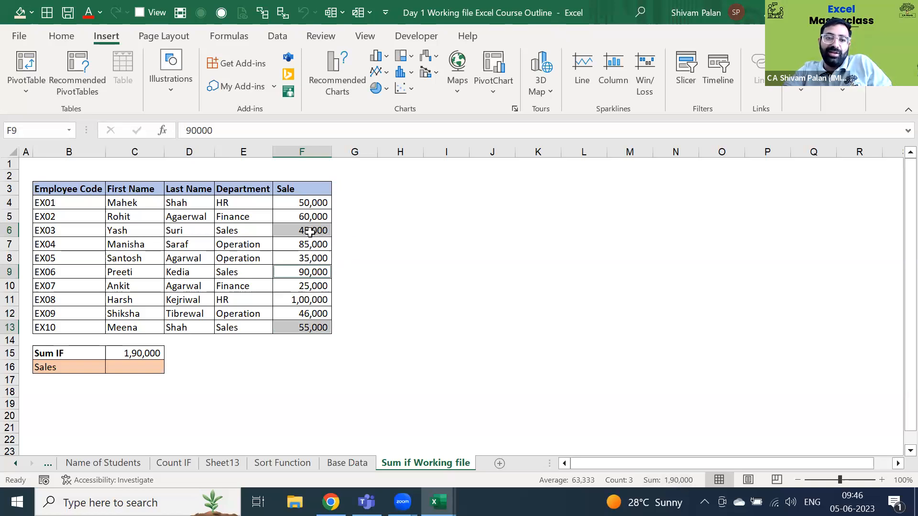
click(311, 232)
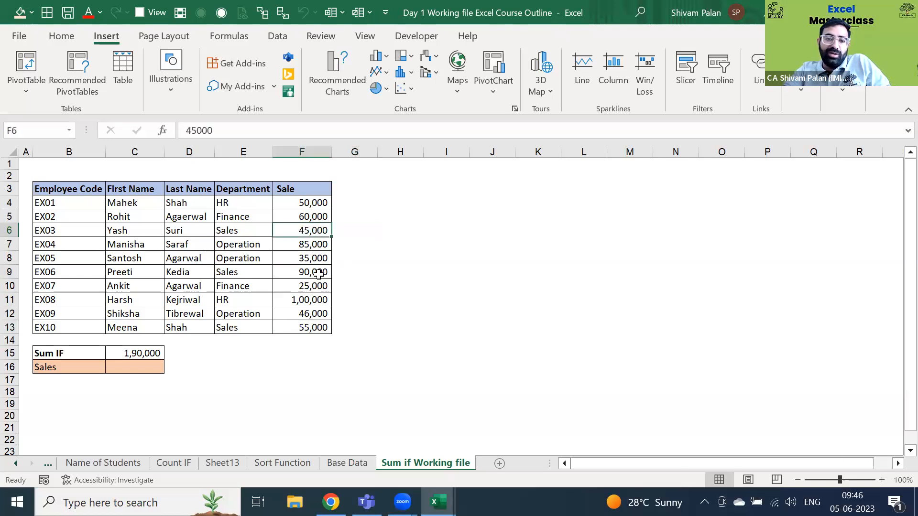
ctrl+click(311, 272)
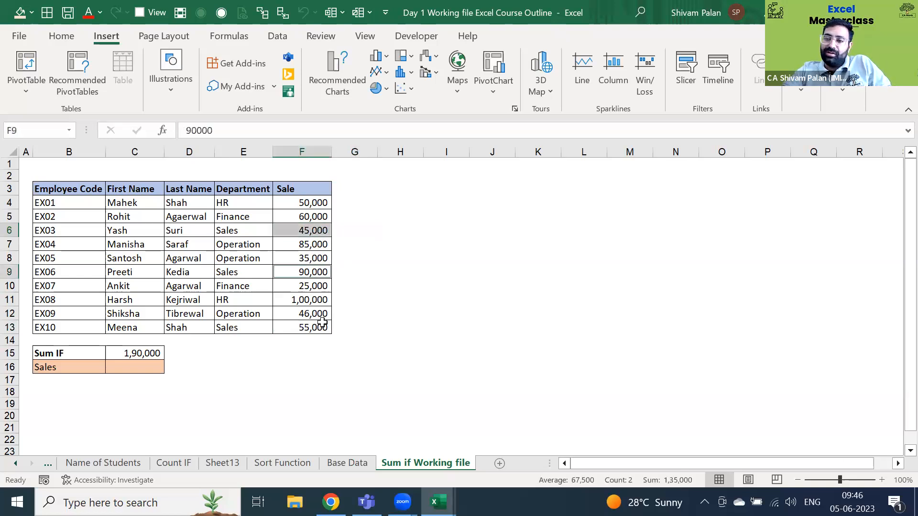
ctrl+click(322, 323)
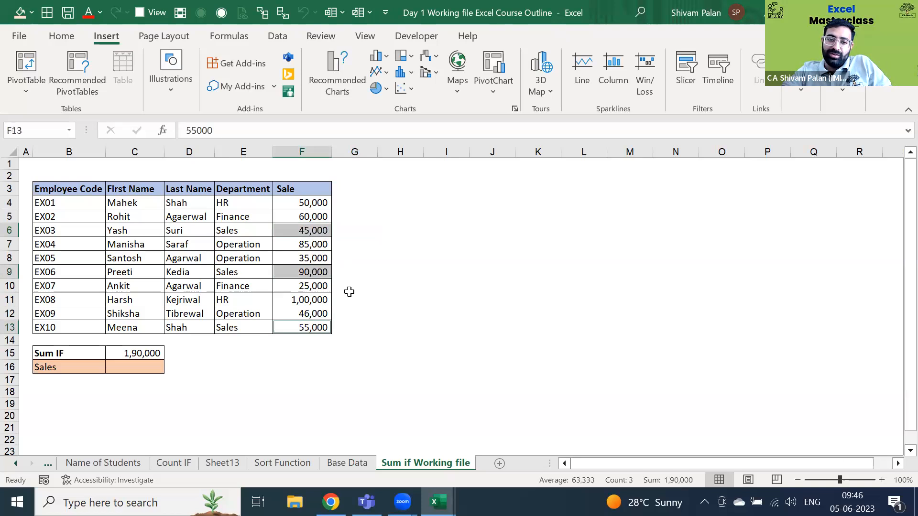
click(383, 281)
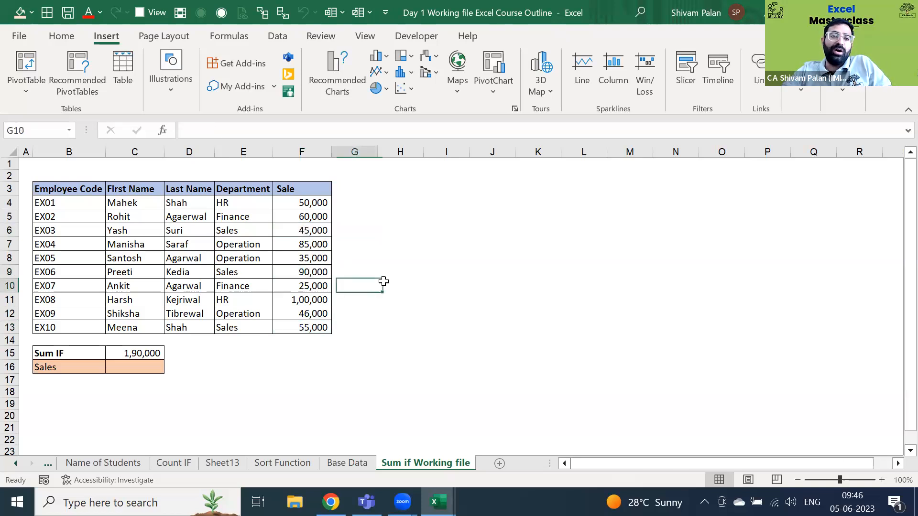
- Turn on filter headers for the whole employee table
key(Left)
key(ctrl+Left)
key(ctrl+Up)
key(ctrl+a)
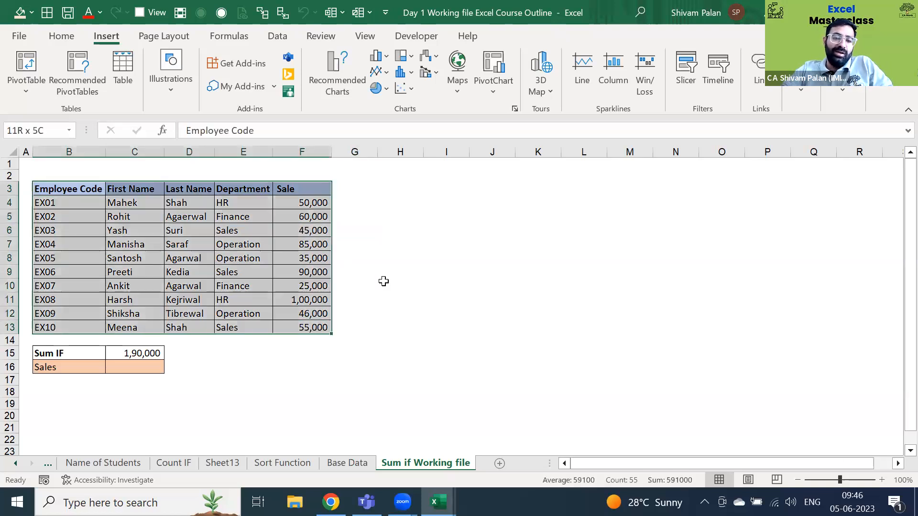
key(alt+h)
key(s)
key(s)
key(f)
- Filter Department to Sales only and select the visible Sale values
key(Right)
key(Right)
key(Right)
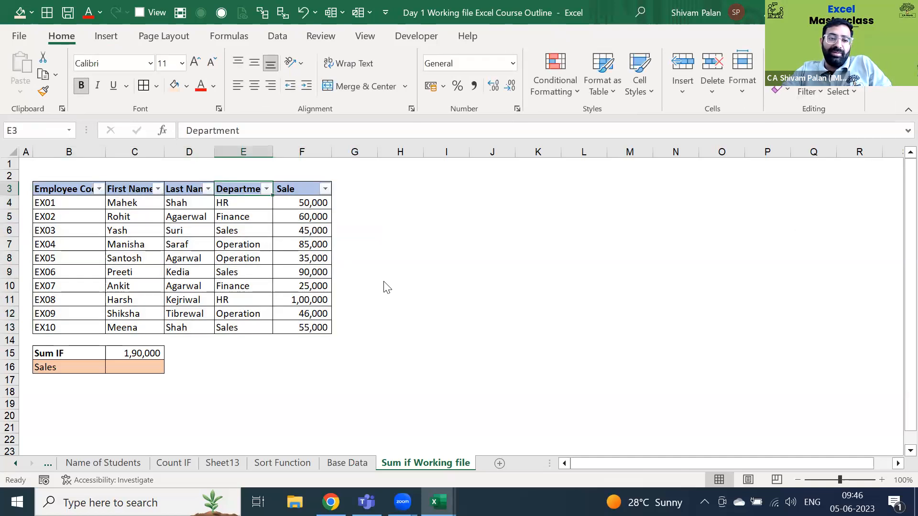
key(alt+Down)
key(Down)
key(Down)
key(Down)
key(space)
key(Down)
key(Down)
key(Down)
key(Down)
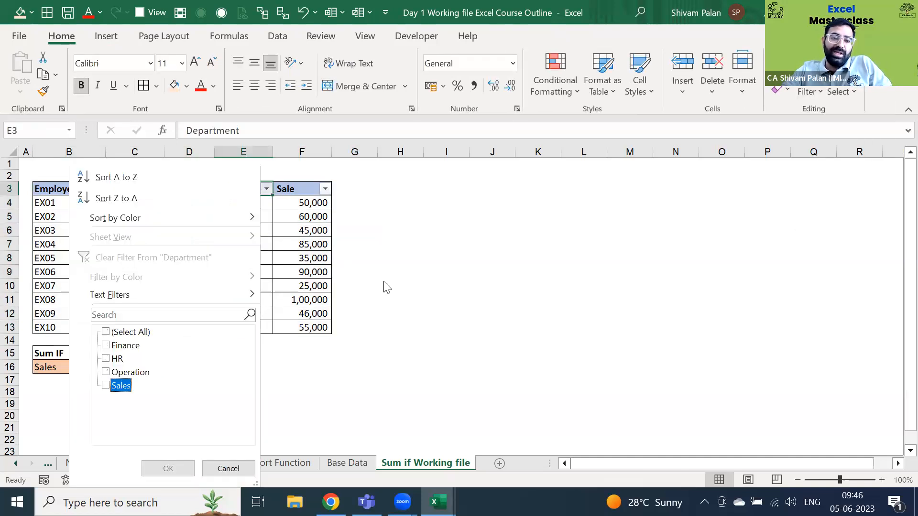
key(space)
key(Return)
key(Right)
key(Down)
key(ctrl+shift+Down)
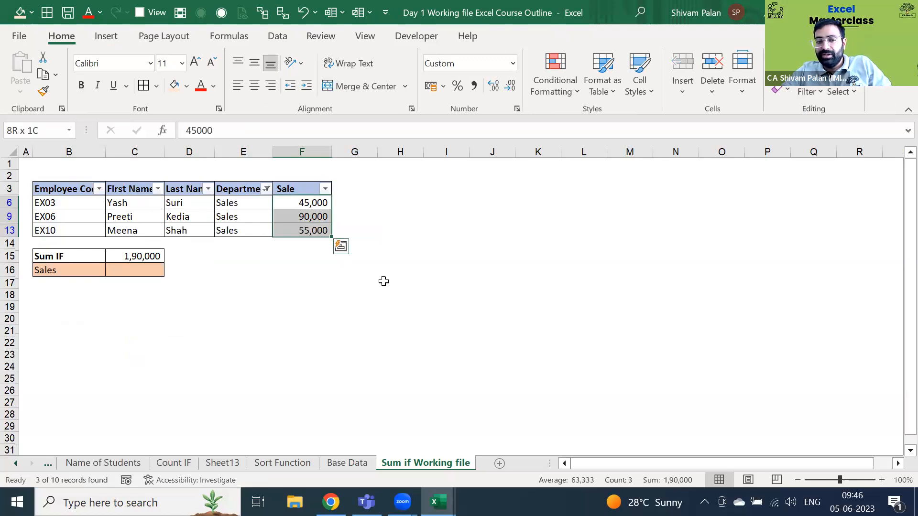
- Clear the Department filter so all ten employees show again
key(Up)
key(Left)
key(Left)
key(Left)
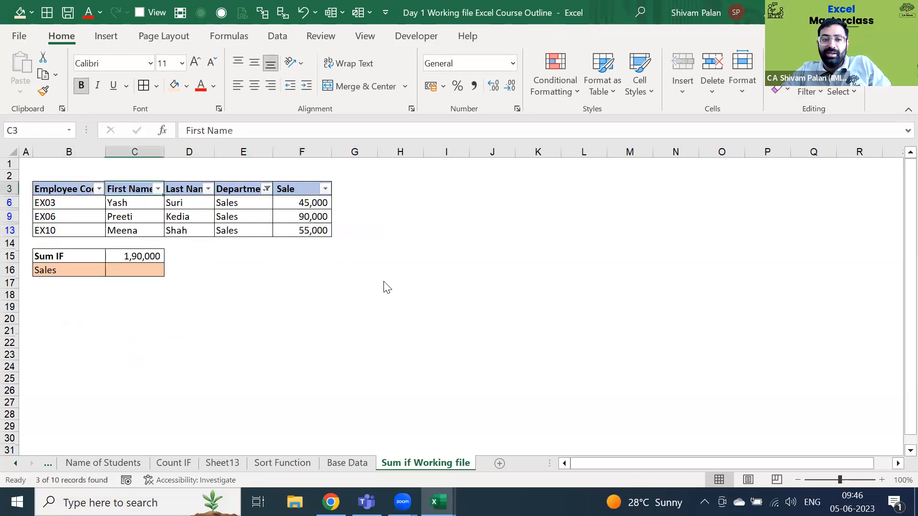
key(Right)
key(Right)
key(alt+Down)
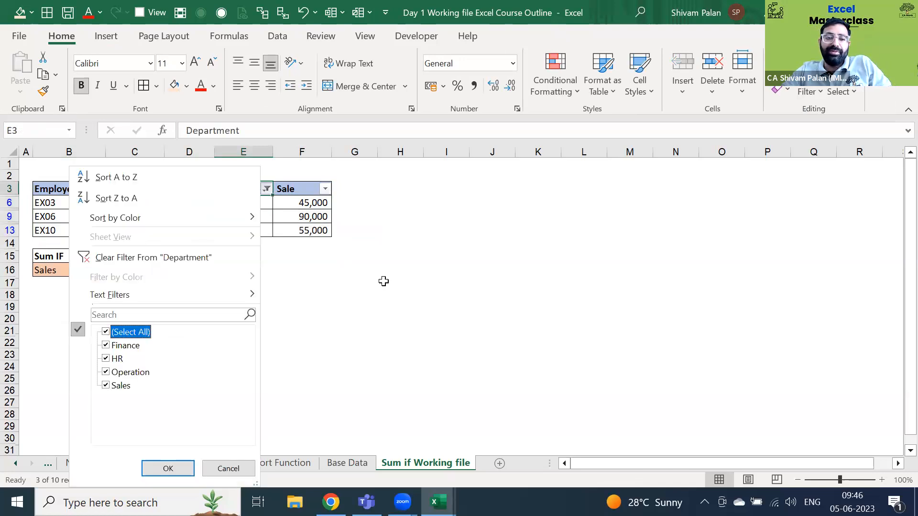
key(Return)
key(ctrl+Down)
- Review the SUMIF formula in C15 (1,90,000), then select the whole employee table
key(Down)
key(Down)
key(Left)
key(Left)
key(F2)
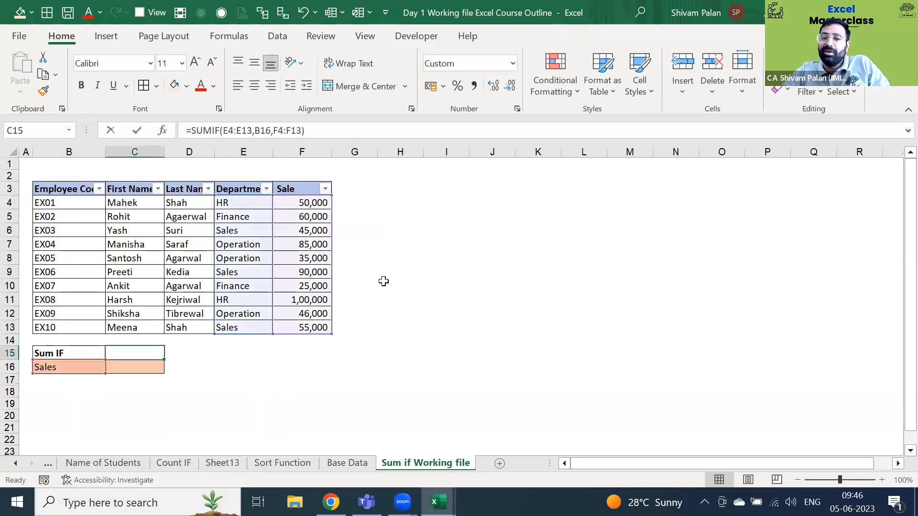
key(F2)
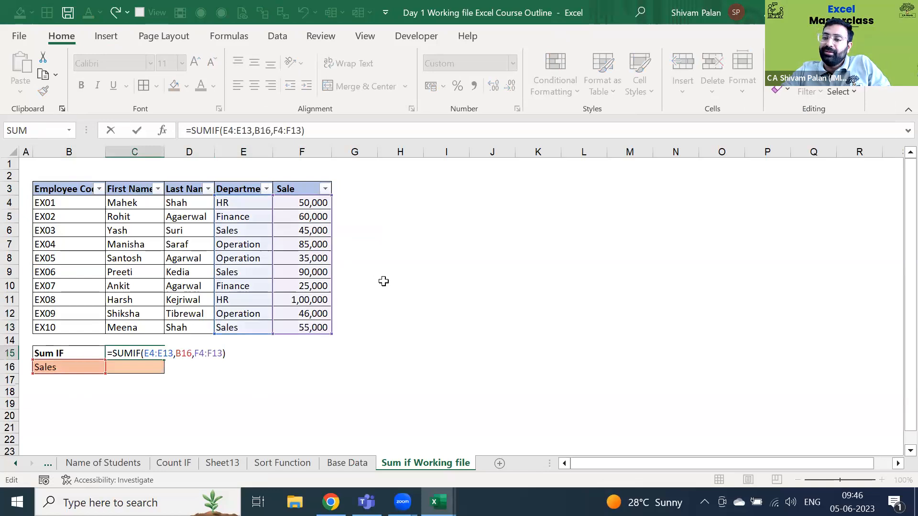
key(Escape)
key(ctrl+Up)
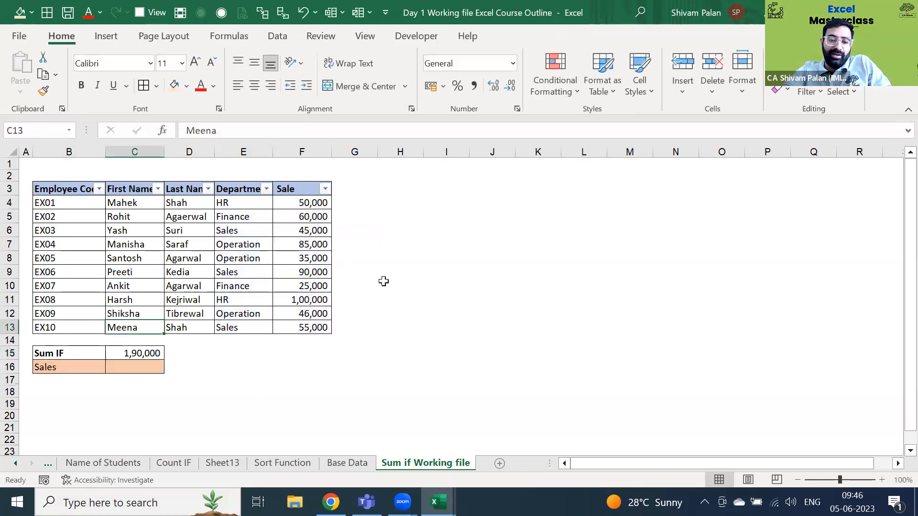
key(ctrl+a)
key(alt+n)
- Insert a PivotTable on a new sheet summing Sale by Department
key(v)
key(t)
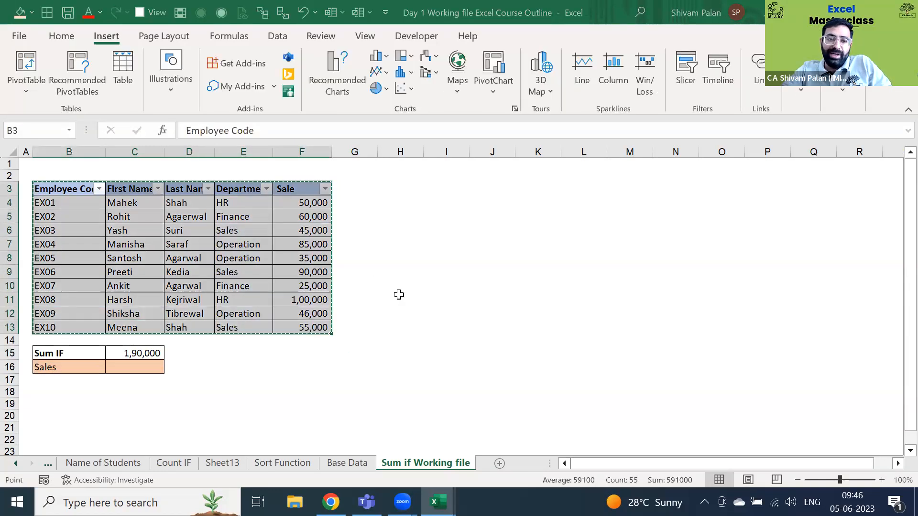
key(Return)
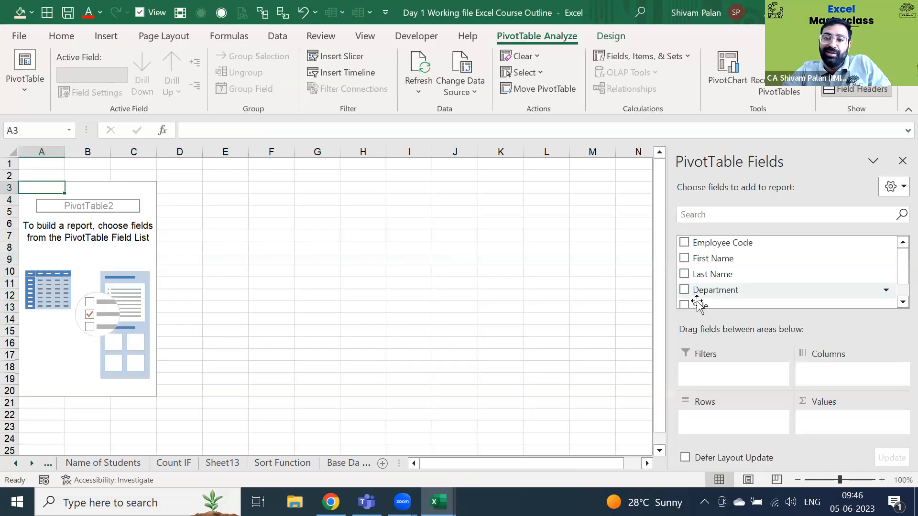
scroll(697, 305, down, 1)
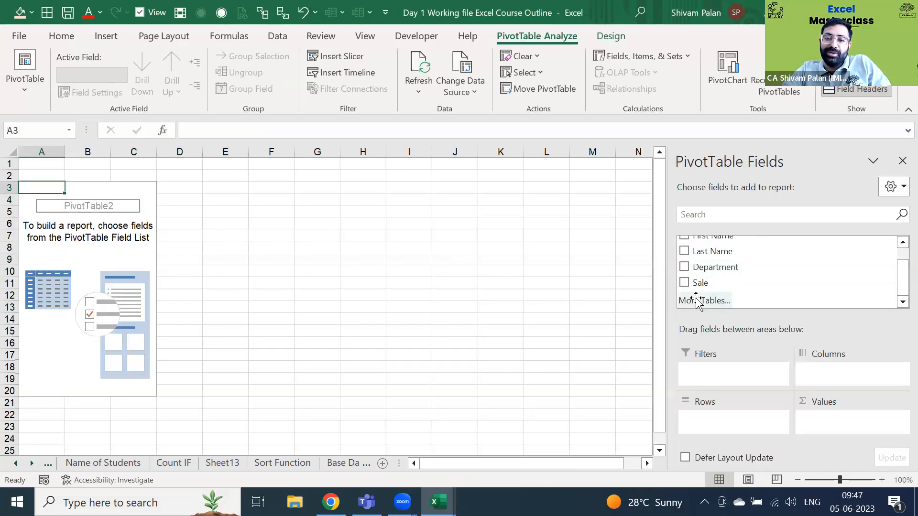
scroll(690, 302, up, 1)
click(684, 290)
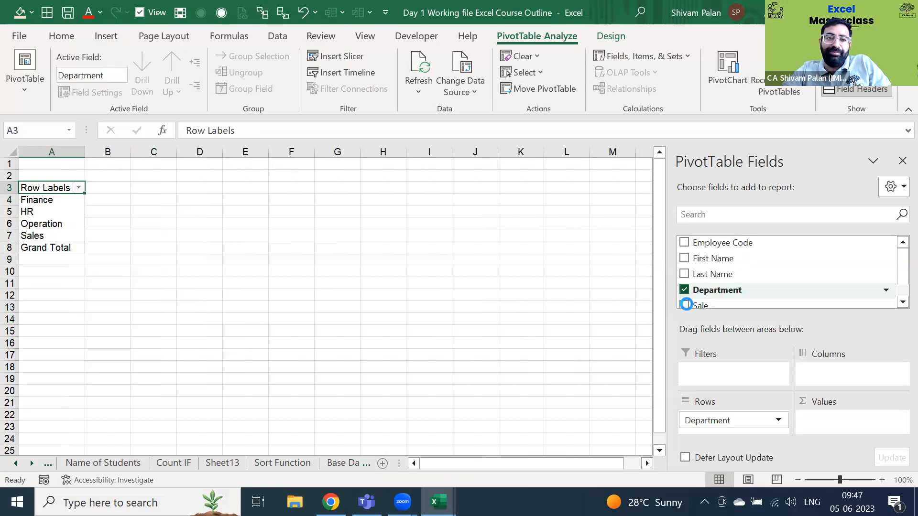
- Check the Sales total of 190000, then return to the Sum if Working file sheet
click(301, 212)
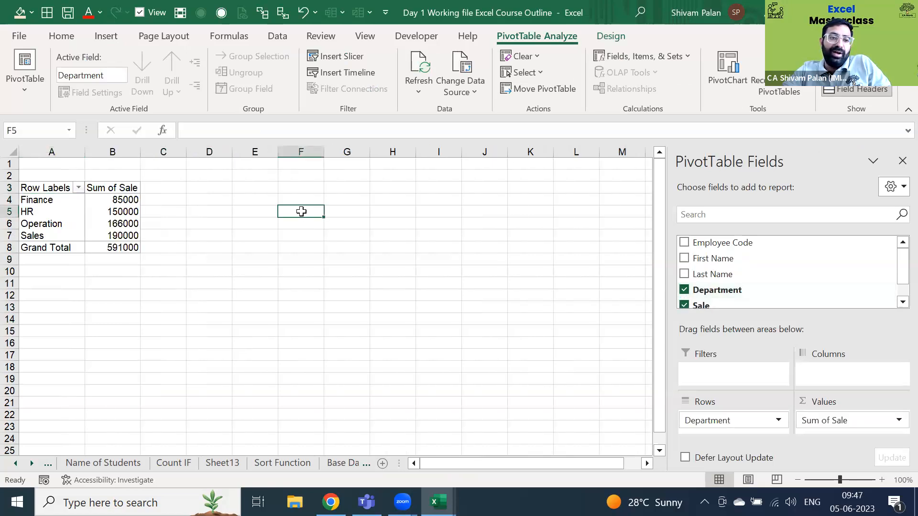
key(Left)
key(Left)
key(Left)
key(Left)
key(Down)
key(Down)
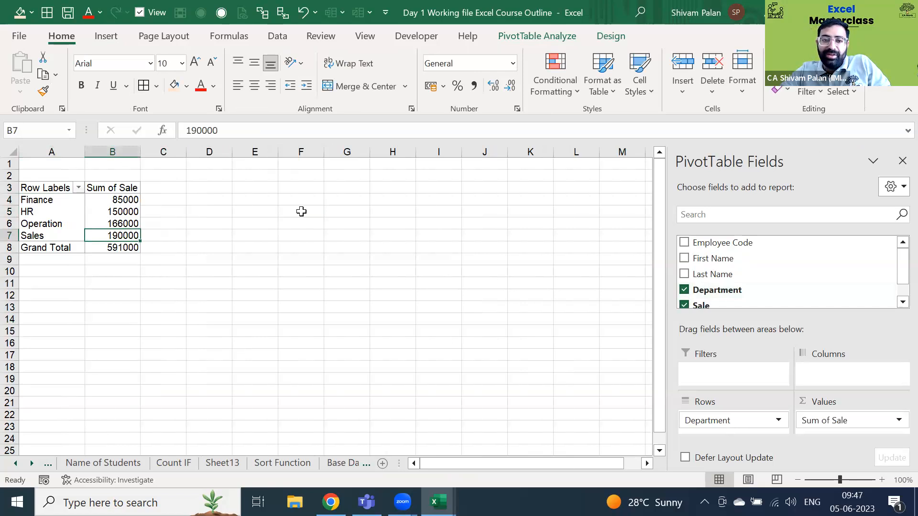
key(ctrl+Page_Down)
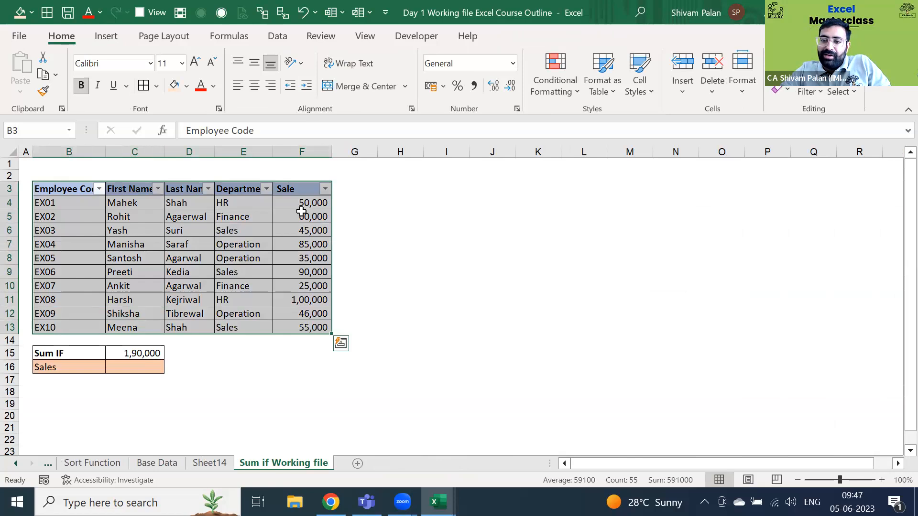
key(Left)
key(Down)
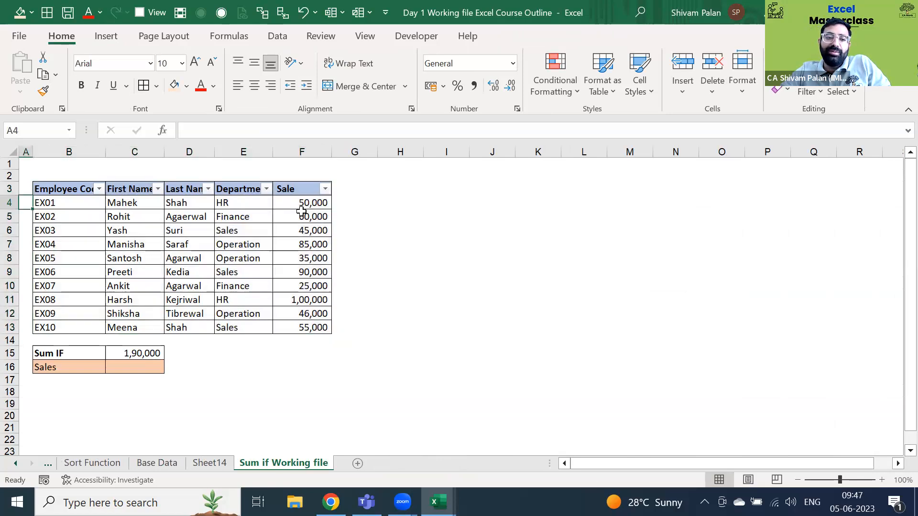
key(Right)
key(Right)
key(ctrl+Down)
key(Down)
key(Down)
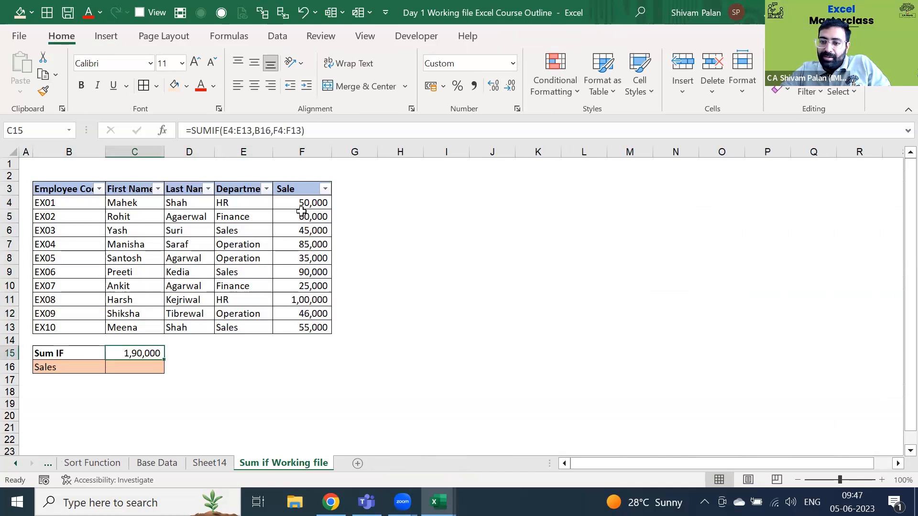
key(Down)
key(Down)
key(Down)
key(Down)
key(Down)
key(Up)
key(Up)
key(Up)
key(Up)
key(Left)
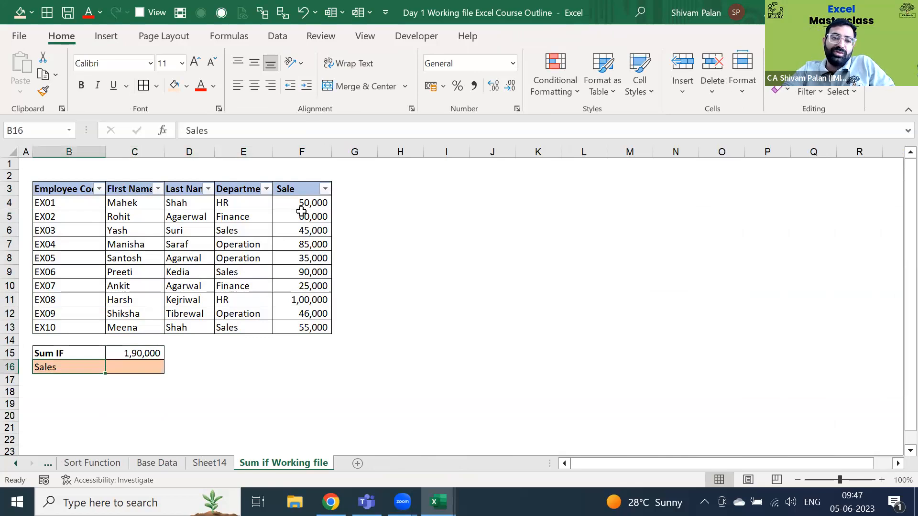
text(HR)
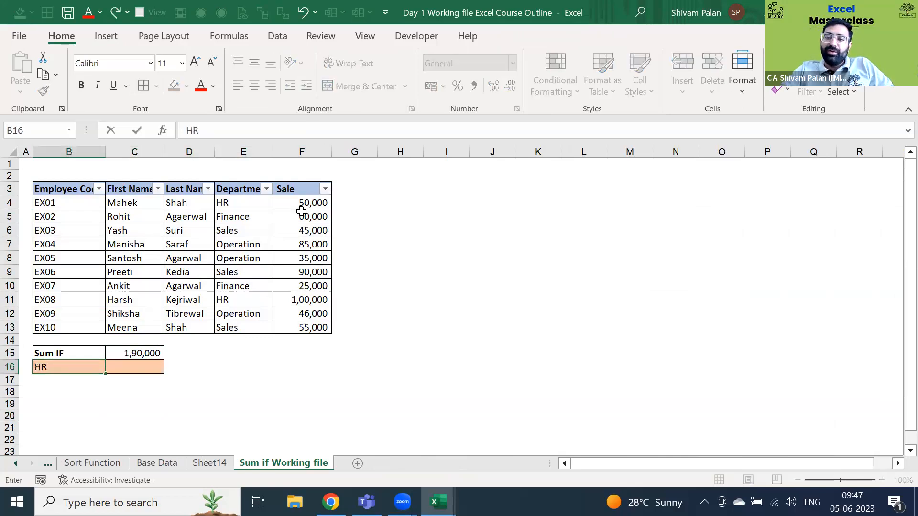
key(Return)
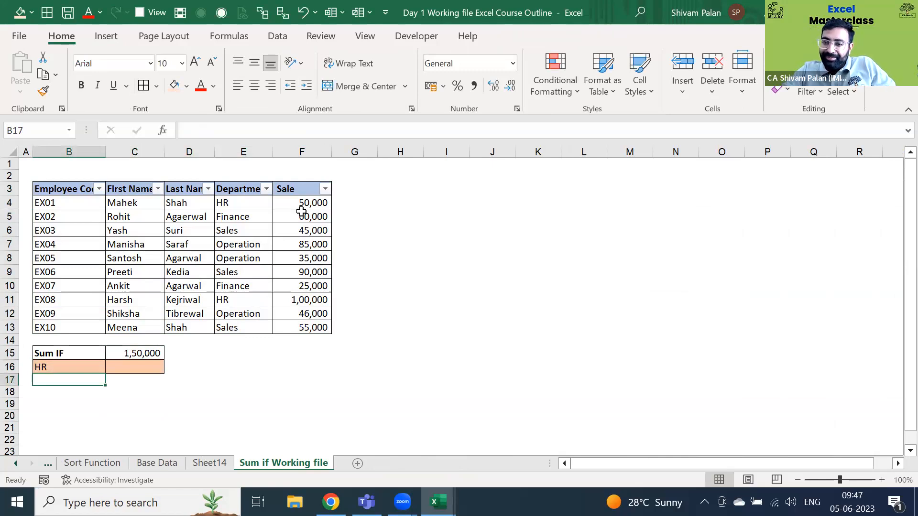
key(Up)
key(Up)
key(Down)
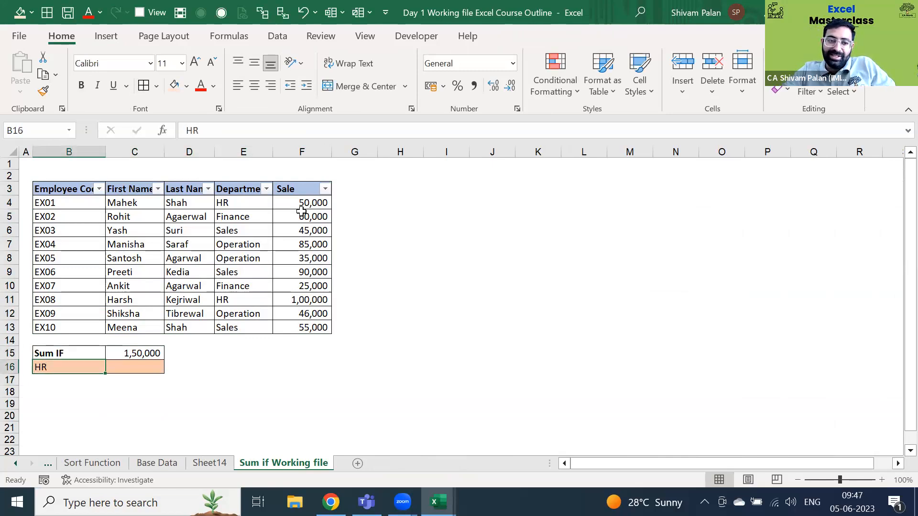
key(ctrl+Up)
key(ctrl+Up)
key(ctrl+Up)
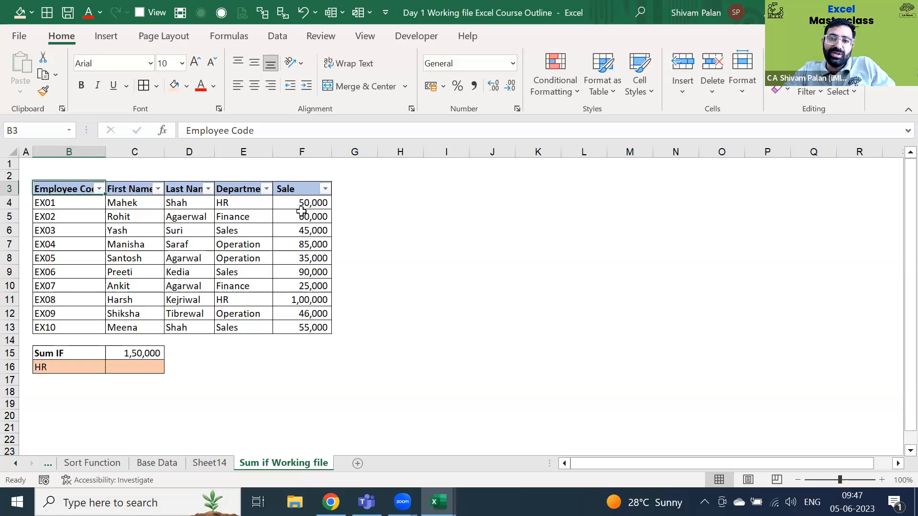
key(ctrl+Down)
key(ctrl+Down)
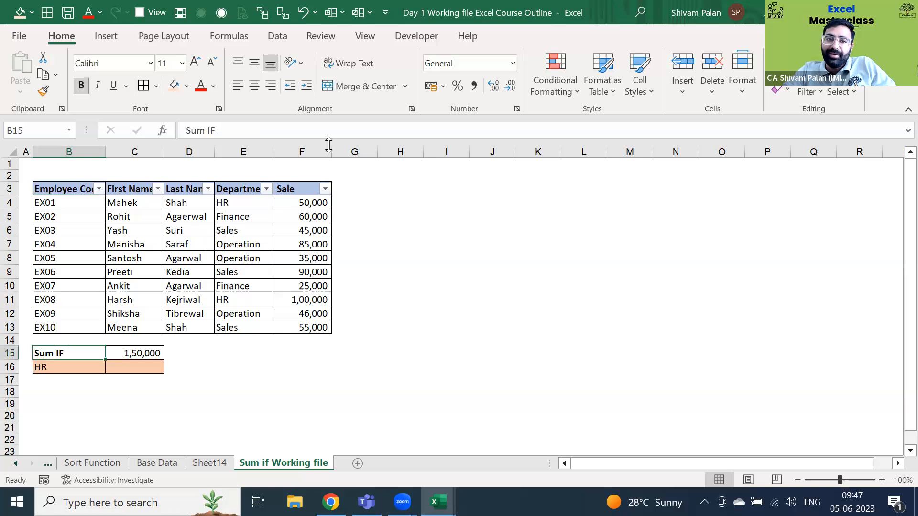
click(278, 37)
click(218, 42)
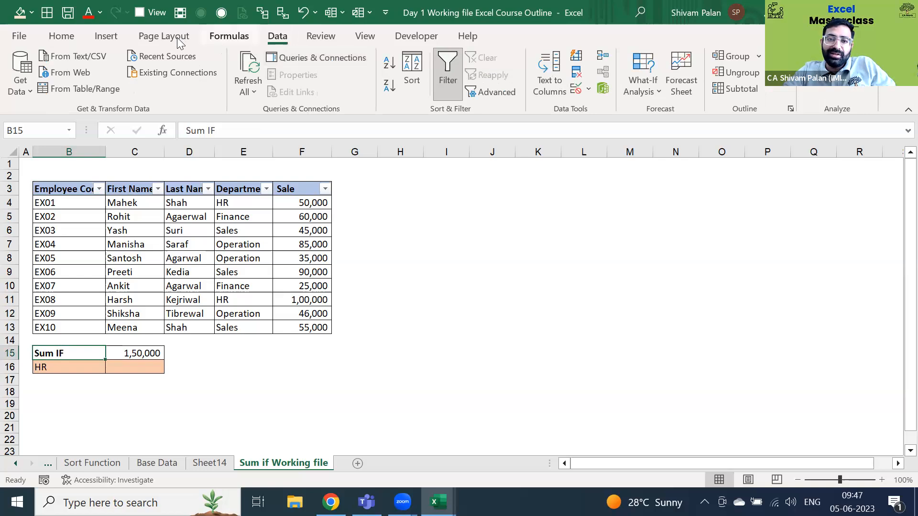
click(138, 38)
click(106, 38)
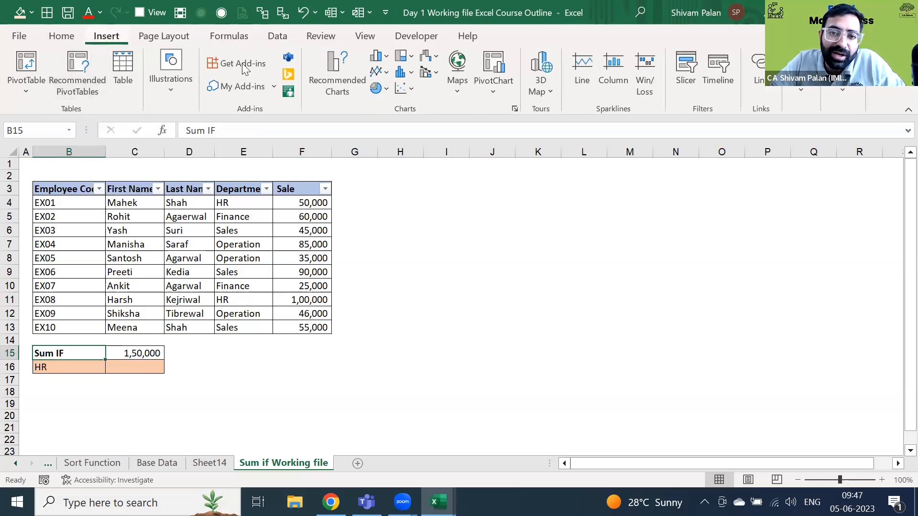
scroll(243, 65, up, 1)
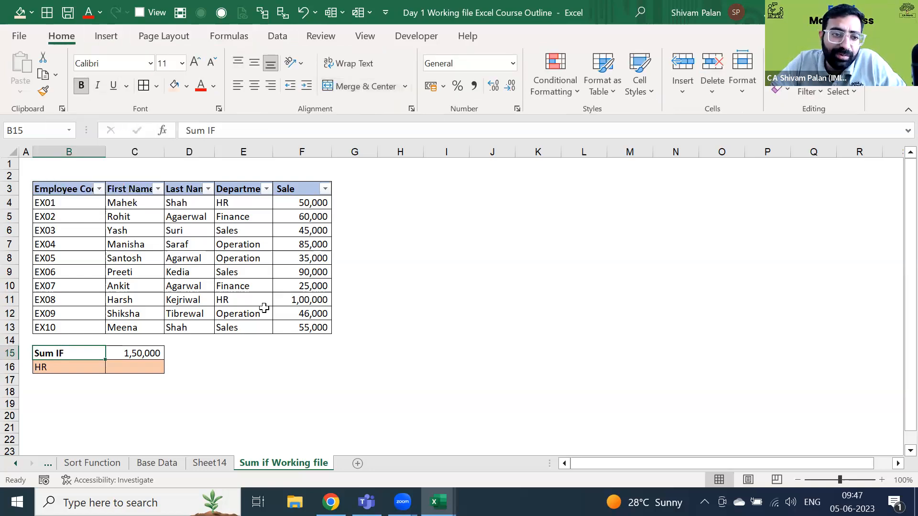
click(71, 367)
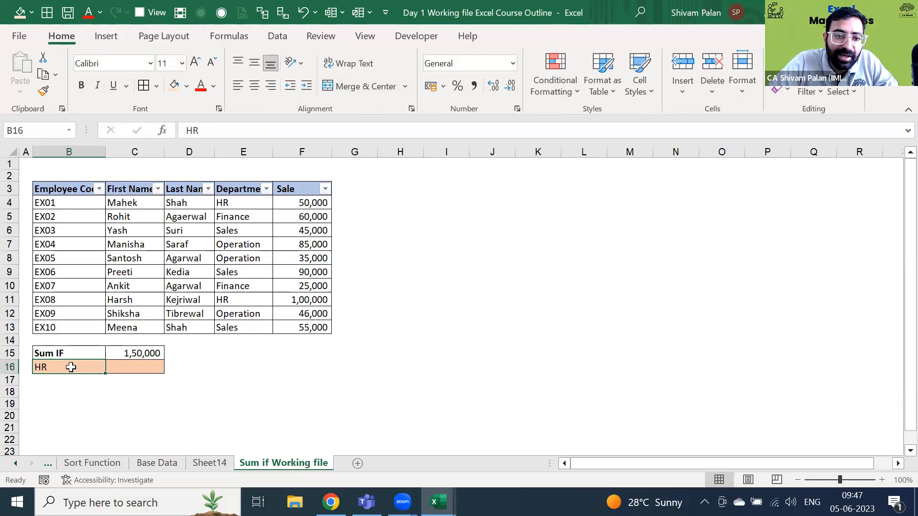
- Enter Finance as the Sum IF criterion in B16
text(Finance)
key(Return)
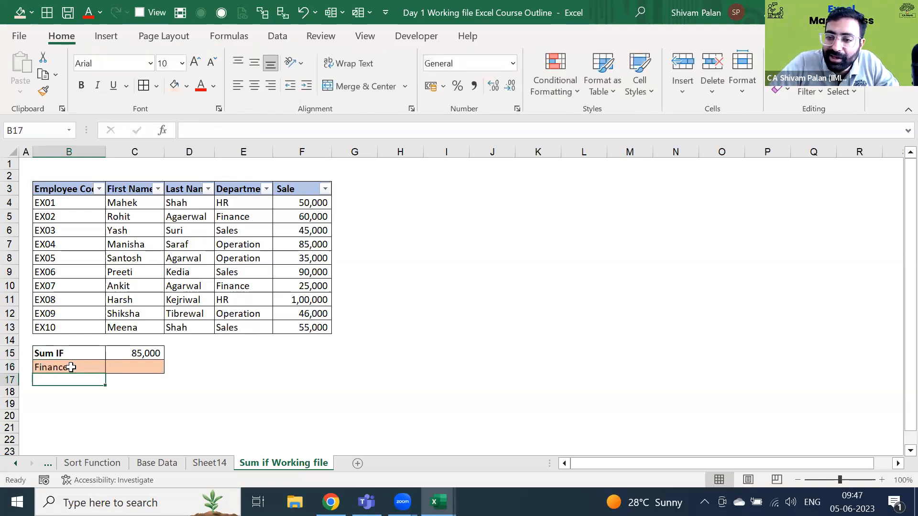
double_click(71, 366)
key(BackSpace)
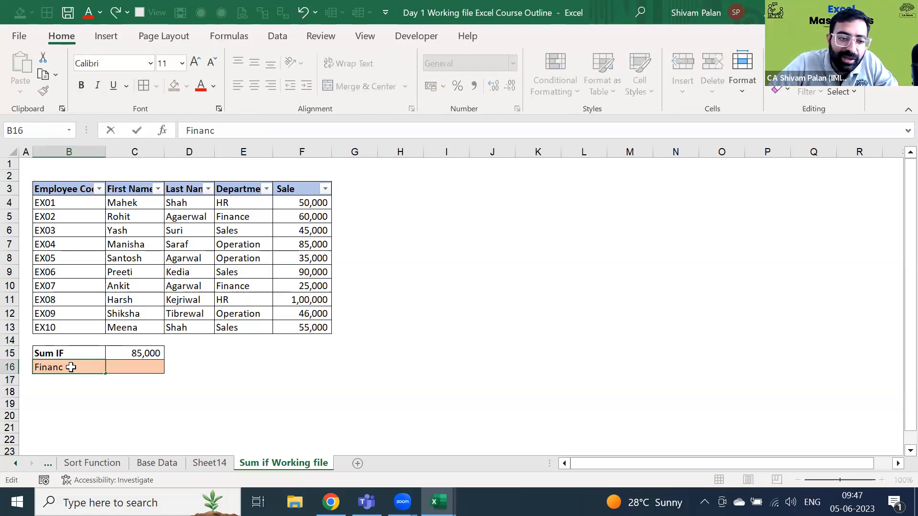
key(Return)
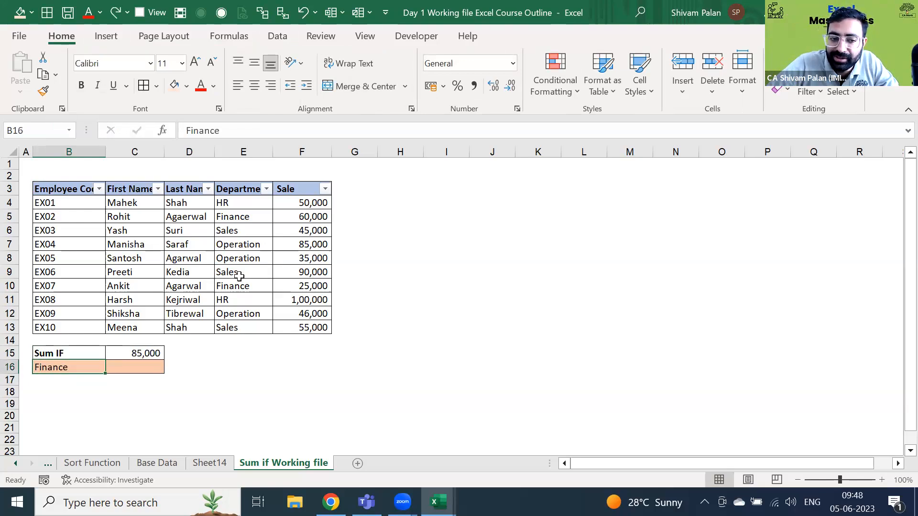
- Clear C15 and start a new SUMIF with criteria range E4:E13
key(Up)
key(Right)
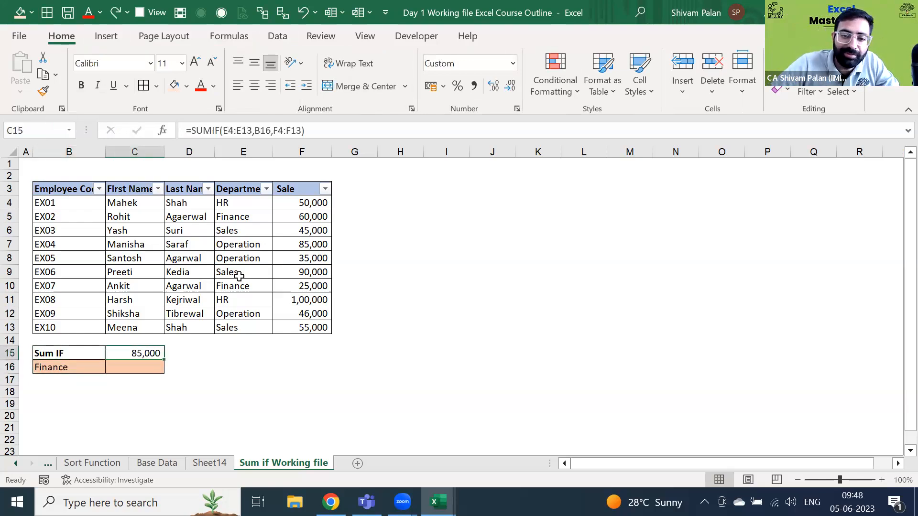
key(Delete)
text(=)
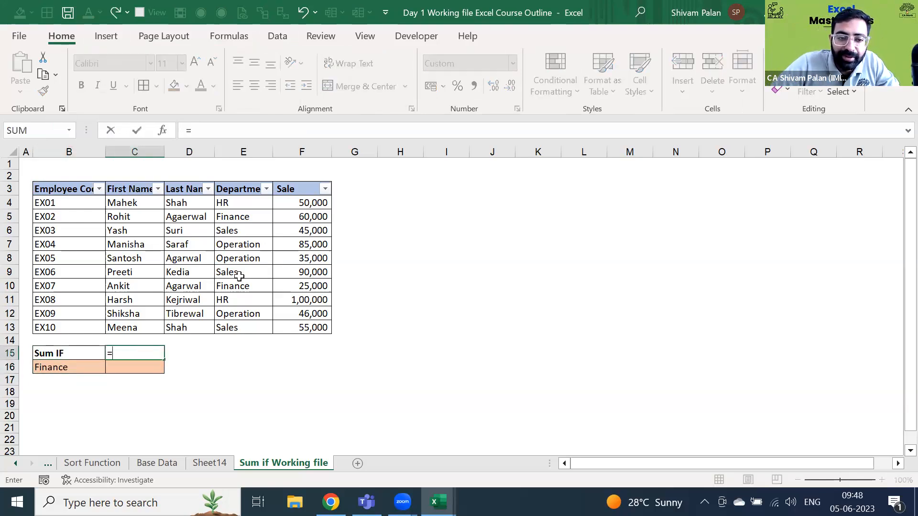
text(SUMIF()
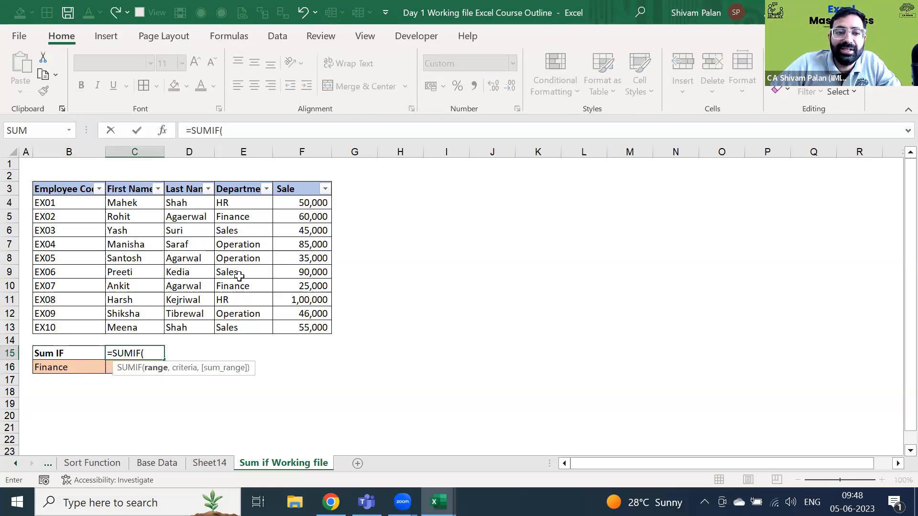
key(Up)
key(Up)
key(Right)
key(Right)
key(ctrl+shift+Up)
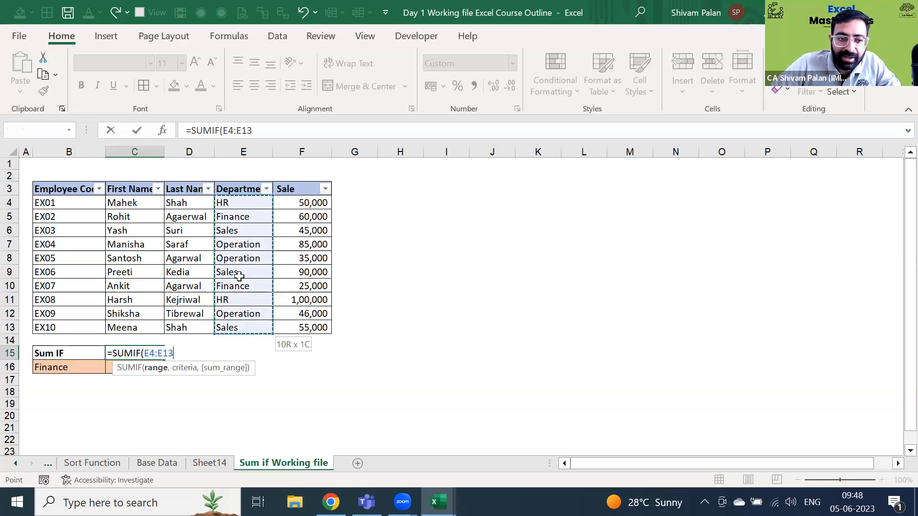
text(,)
- Complete the SUMIF with criterion B16 and sum range F4:F13, totalling 85,000
key(Left)
key(Down)
key(Down)
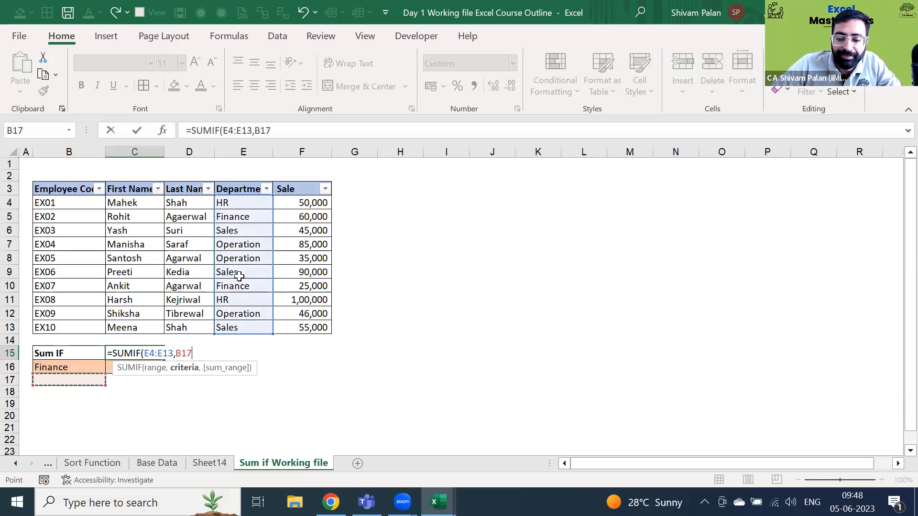
key(Up)
text(,)
key(ctrl+Up)
key(ctrl+Up)
key(Right)
key(Right)
key(Right)
key(Down)
key(ctrl+shift+Down)
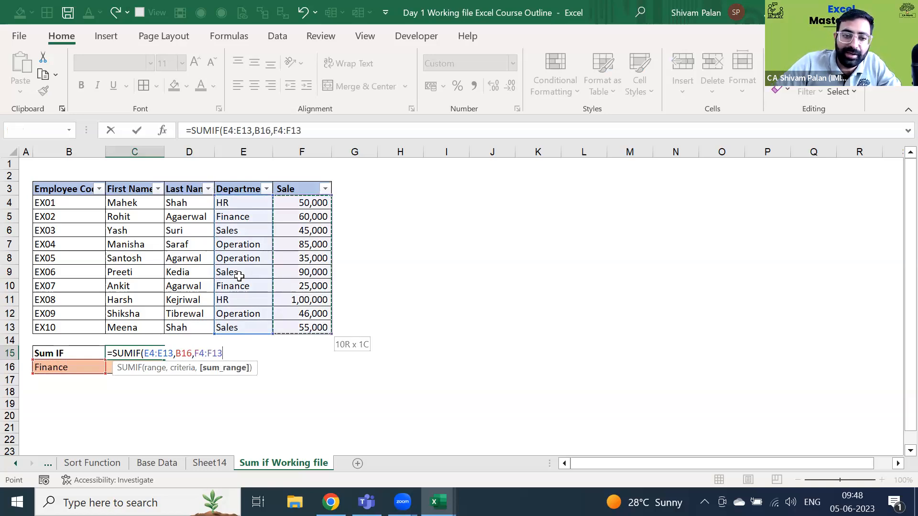
text())
key(Return)
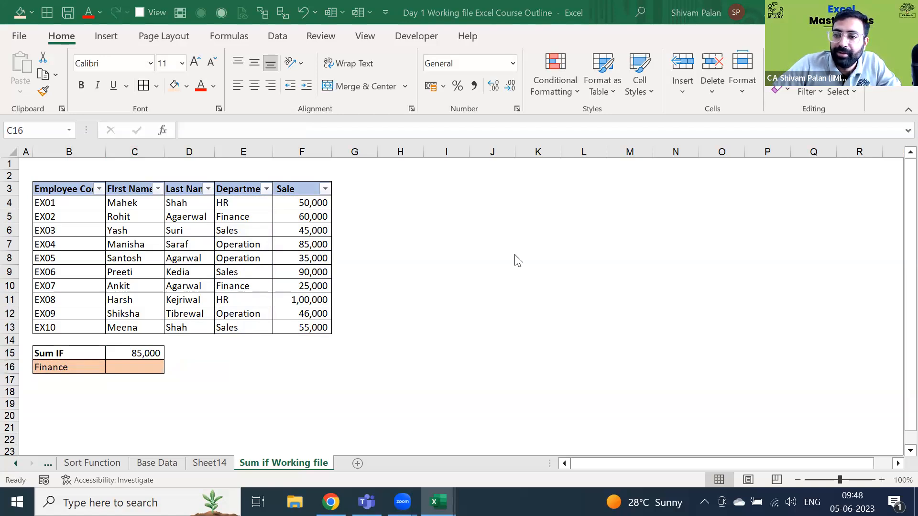
- Select the Sum IF block B15:C16, then move to employee code EX05 in B8
key(Left)
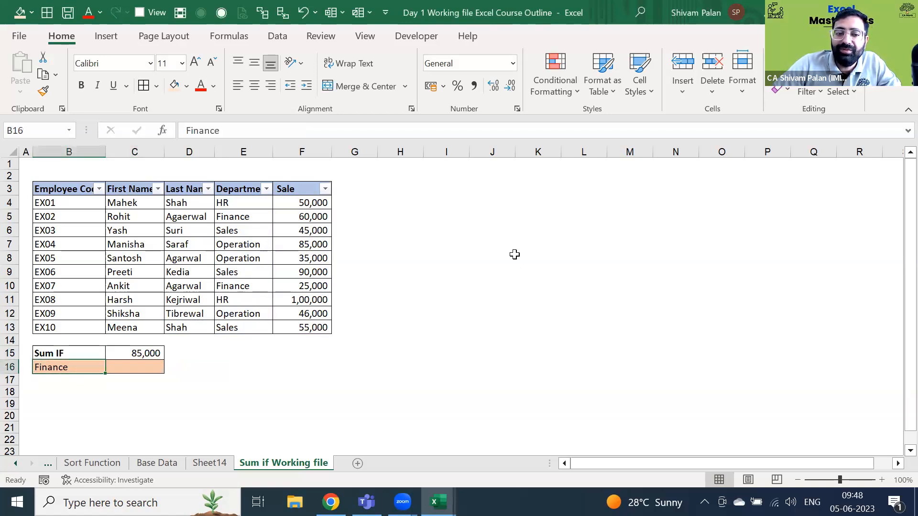
key(shift+Up)
key(shift+Right)
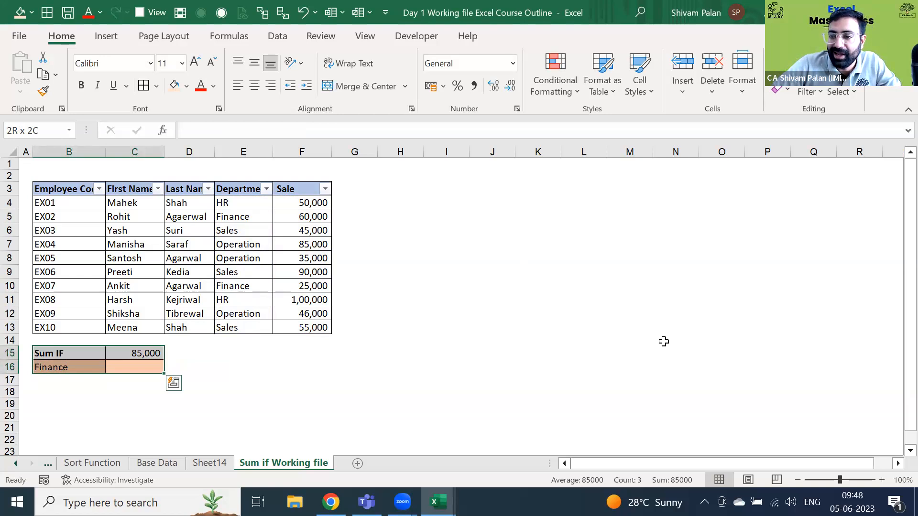
click(519, 263)
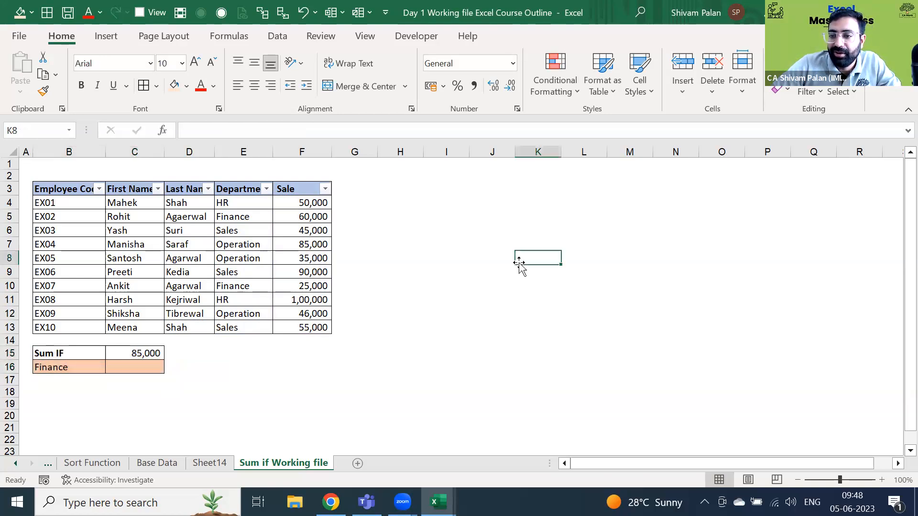
key(ctrl+Left)
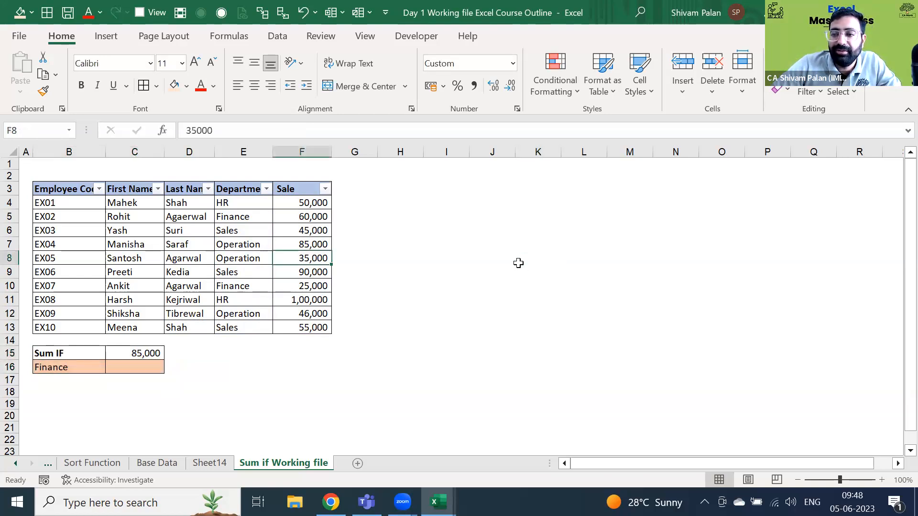
key(ctrl+Left)
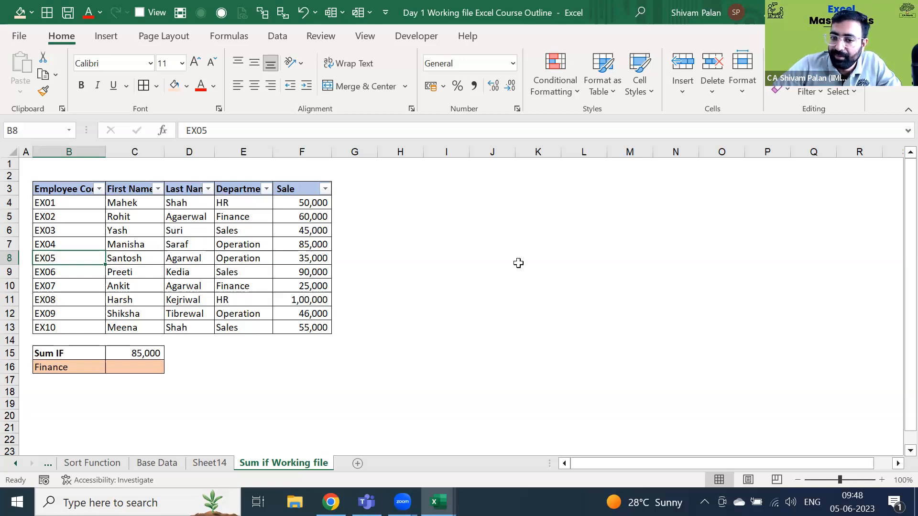
- Go to the Count IF sheet, select Subject column D4:D17, then cell I8
key(ctrl+Page_Up)
key(ctrl+Page_Up)
key(ctrl+Page_Up)
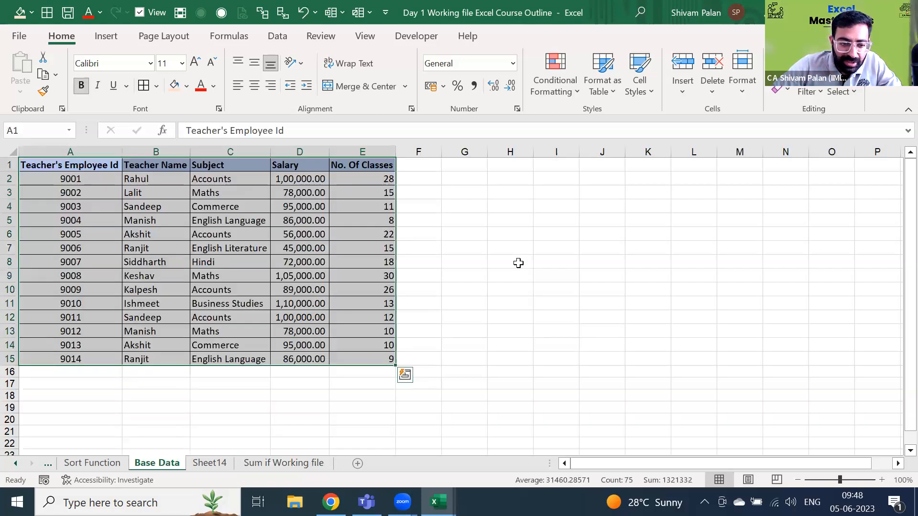
key(ctrl+Page_Up)
key(ctrl+Page_Up)
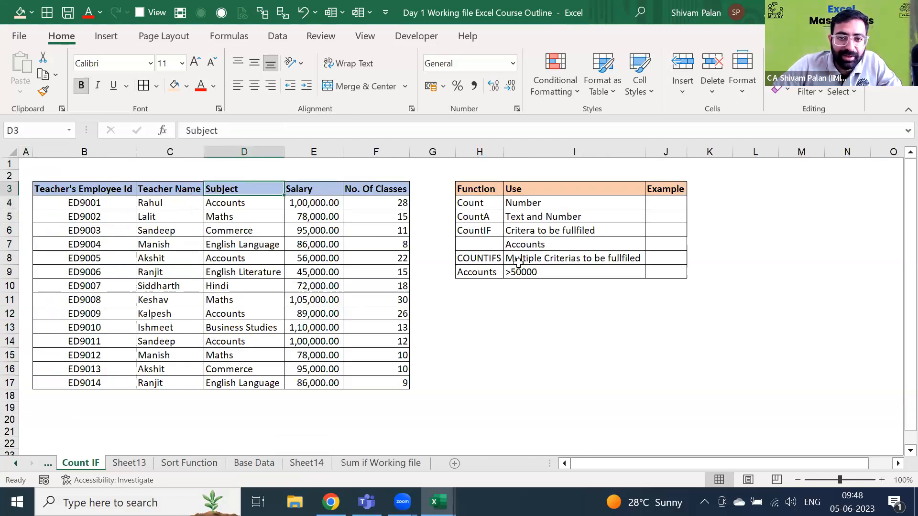
key(Down)
key(Right)
key(Right)
key(Right)
key(Right)
key(Right)
key(Left)
key(Left)
key(Left)
key(Left)
key(Left)
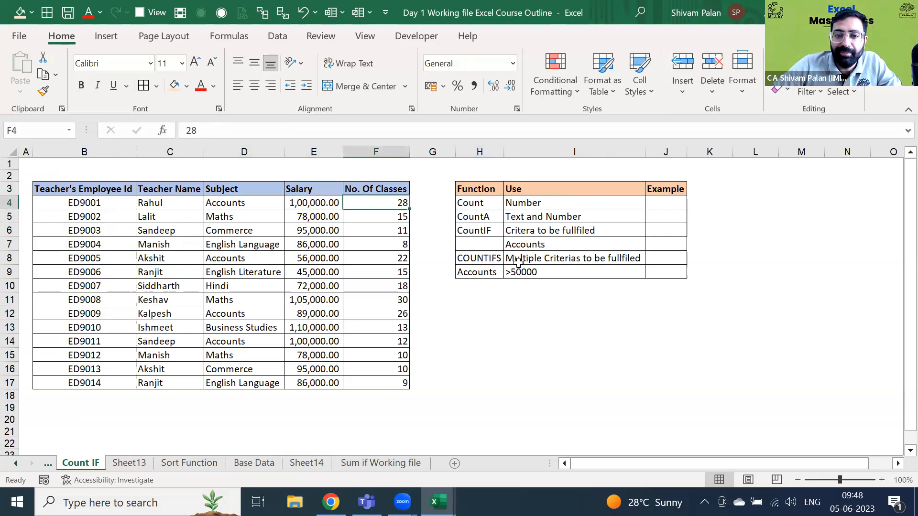
key(ctrl+shift+Down)
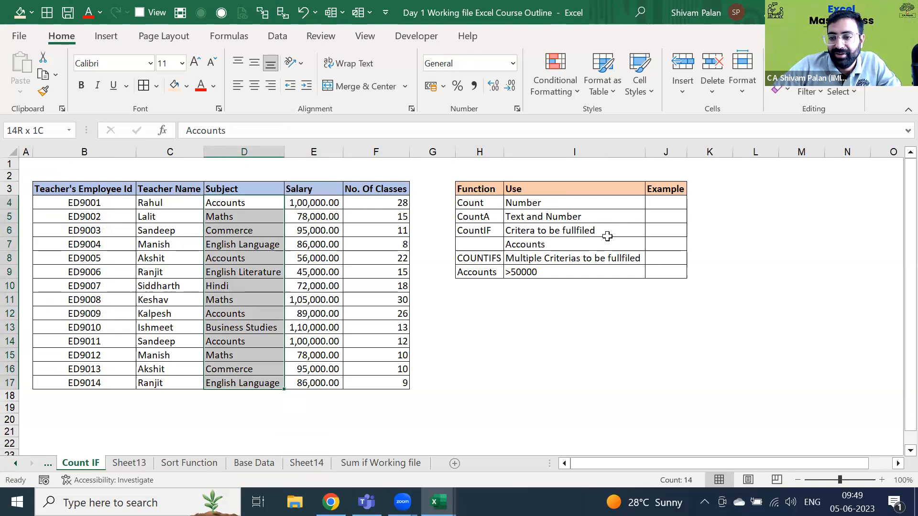
click(611, 262)
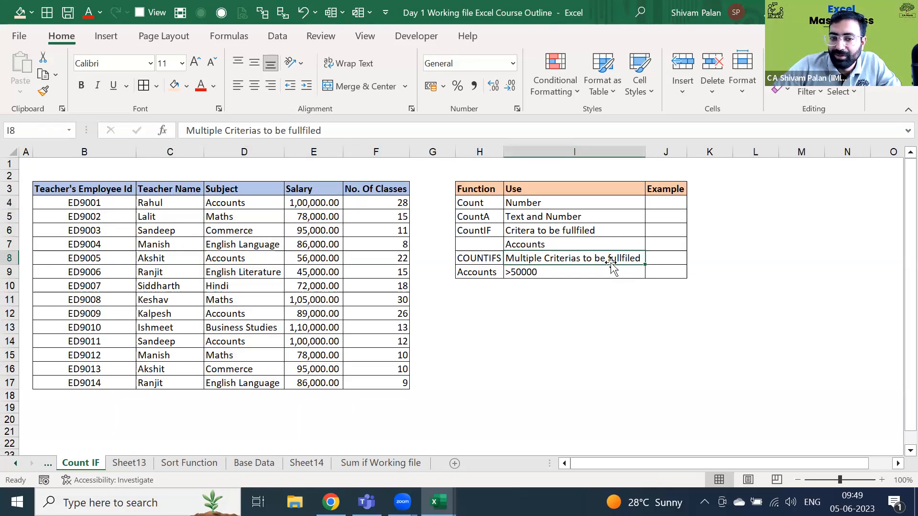
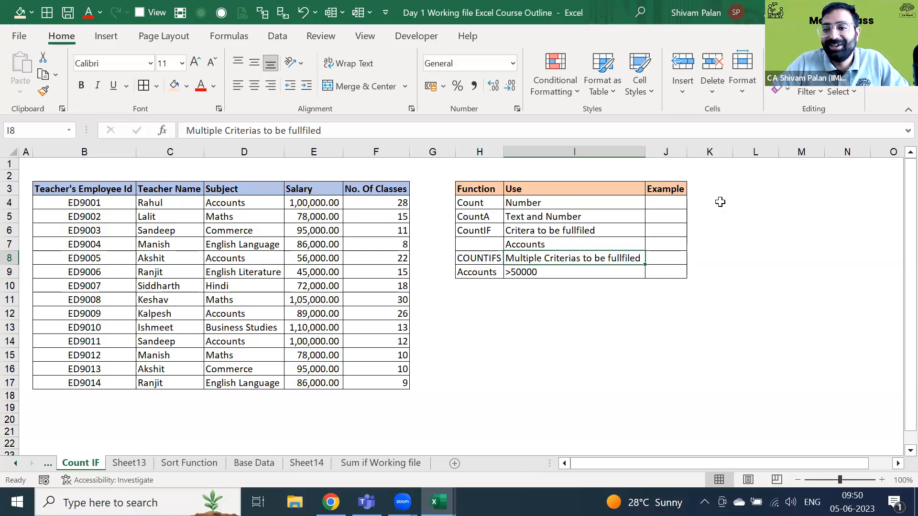
- Enter a first COUNT formula in J4 over the Subject range D4:D17
click(662, 203)
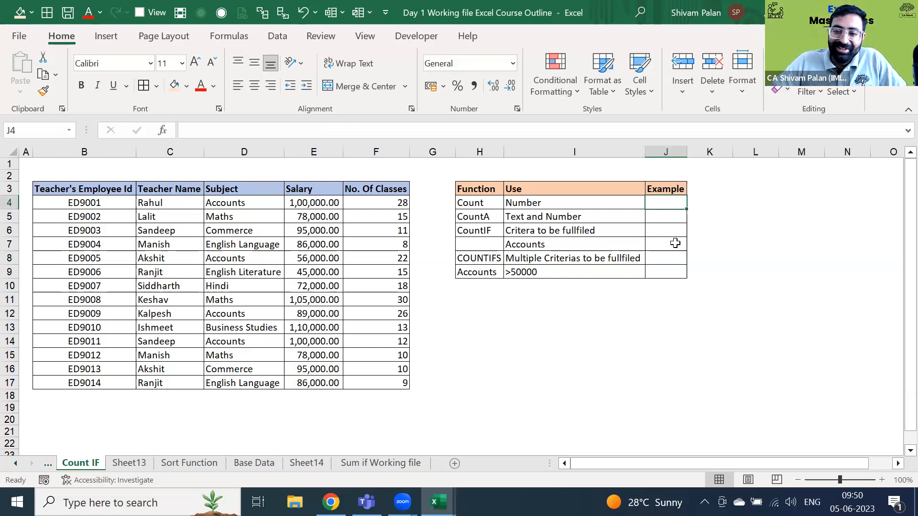
key(Left)
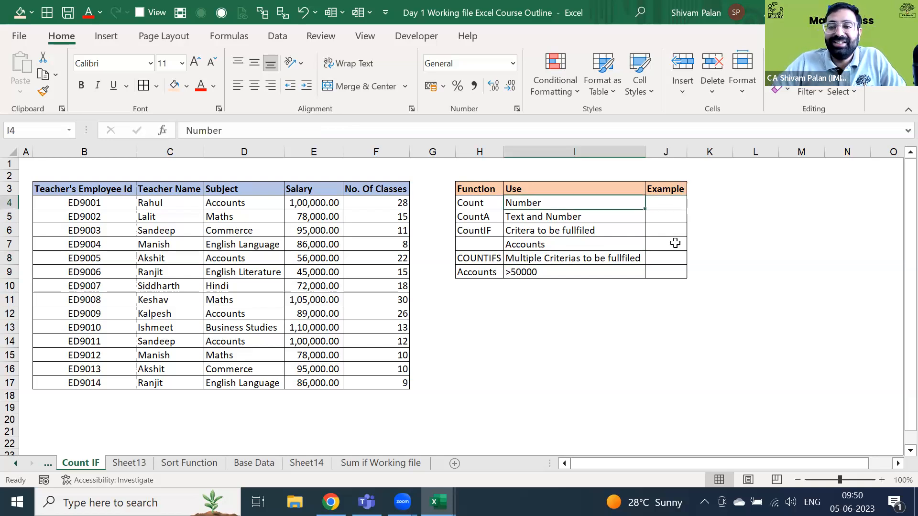
key(Right)
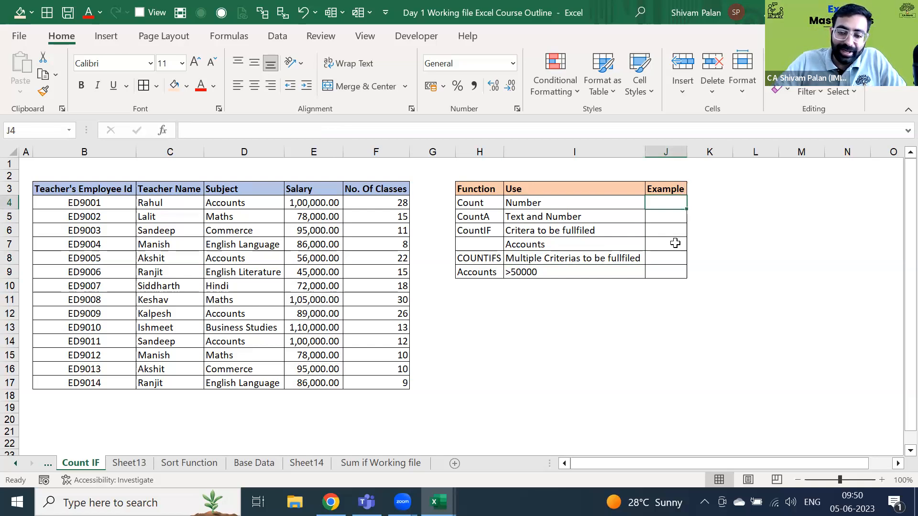
text(=)
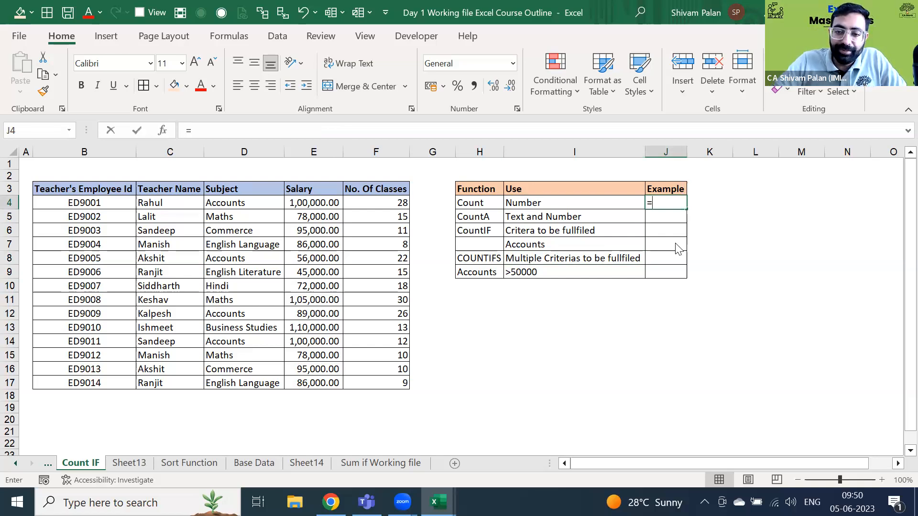
text(c)
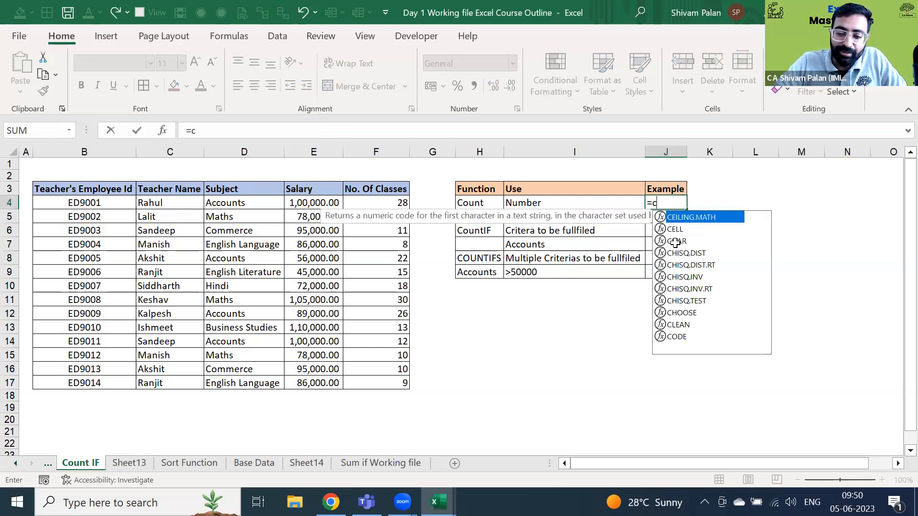
key(Escape)
key(Escape)
key(Down)
key(Up)
text(=cou)
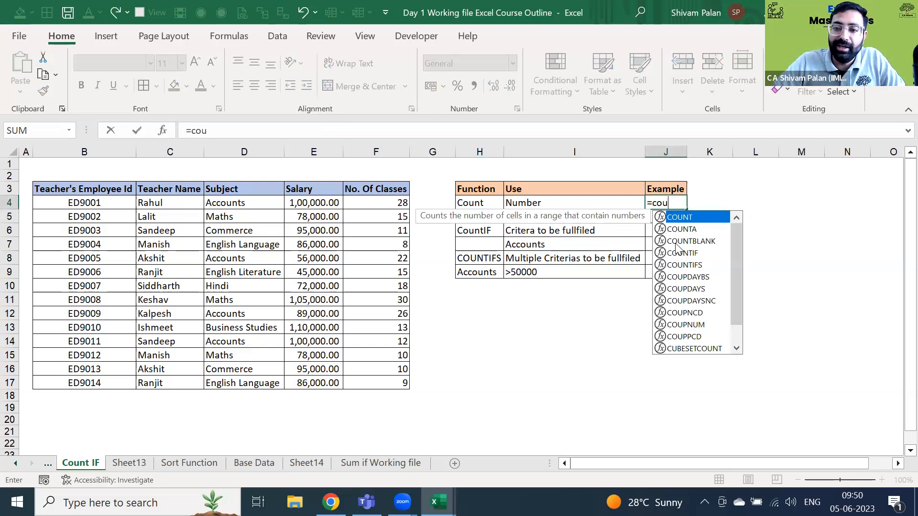
text(nt)
key(Tab)
key(Left)
key(Left)
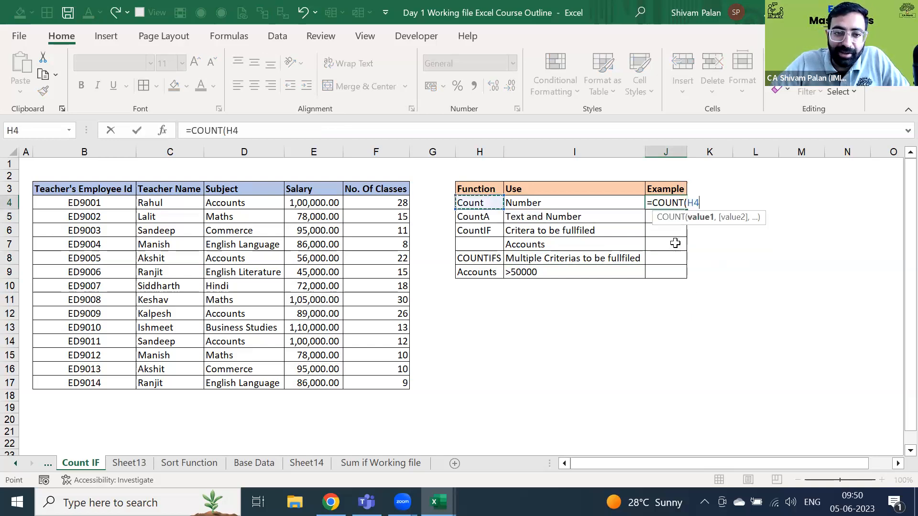
key(Left)
key(Left)
key(Left)
key(Left)
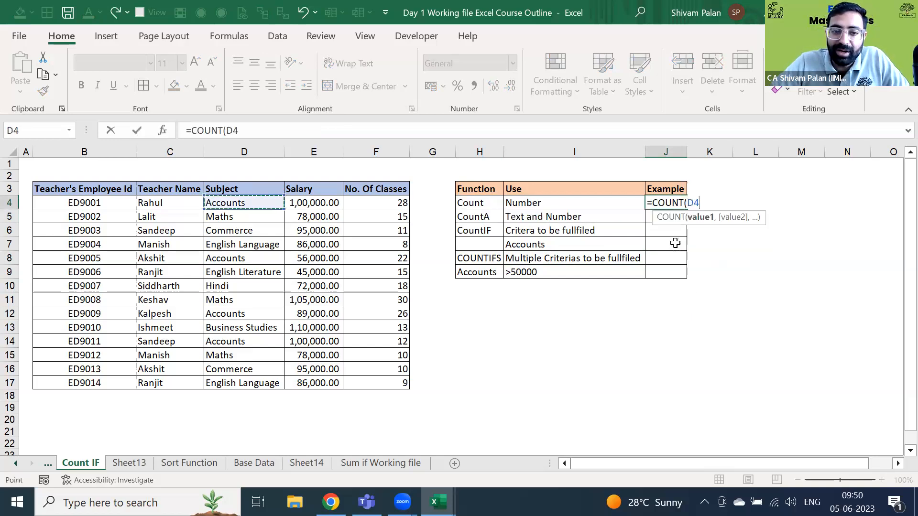
key(ctrl+shift+Down)
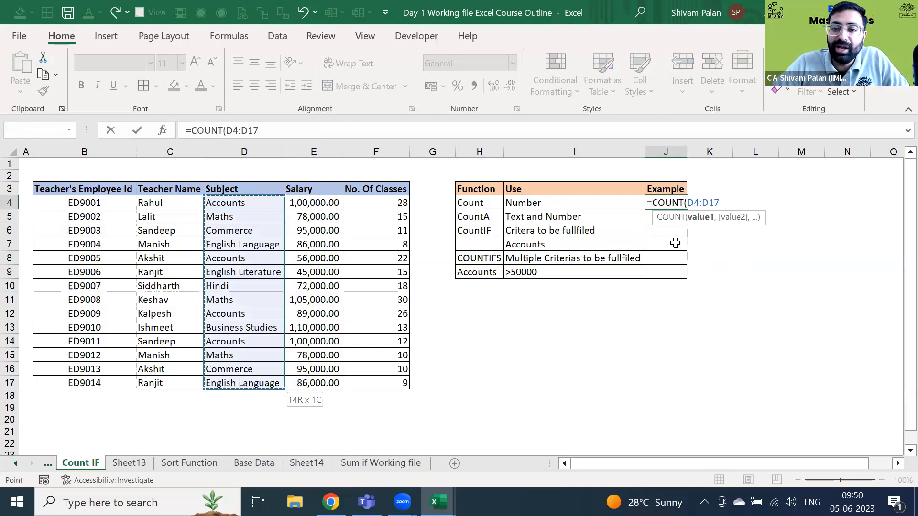
key(Return)
- Redo J4 as =COUNT(E4:E17) over the Salary column, committing with Ctrl+Enter
key(Up)
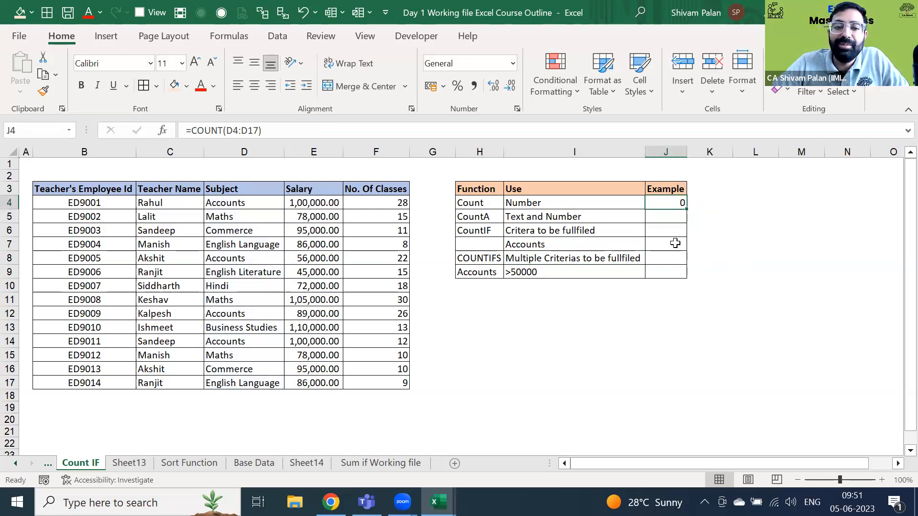
key(Left)
key(Left)
key(Left)
key(Left)
key(Left)
key(Left)
key(ctrl+shift+Down)
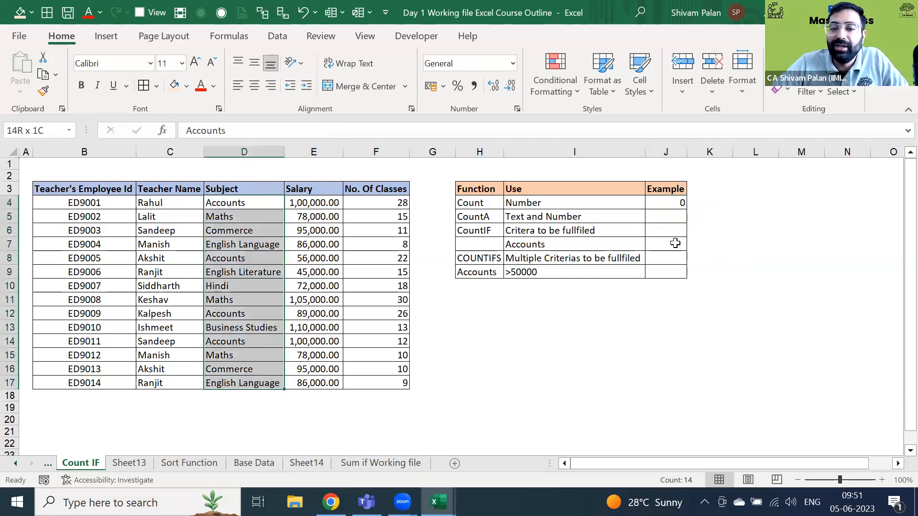
key(Right)
key(Right)
key(Right)
key(Right)
key(Right)
key(Right)
text(=)
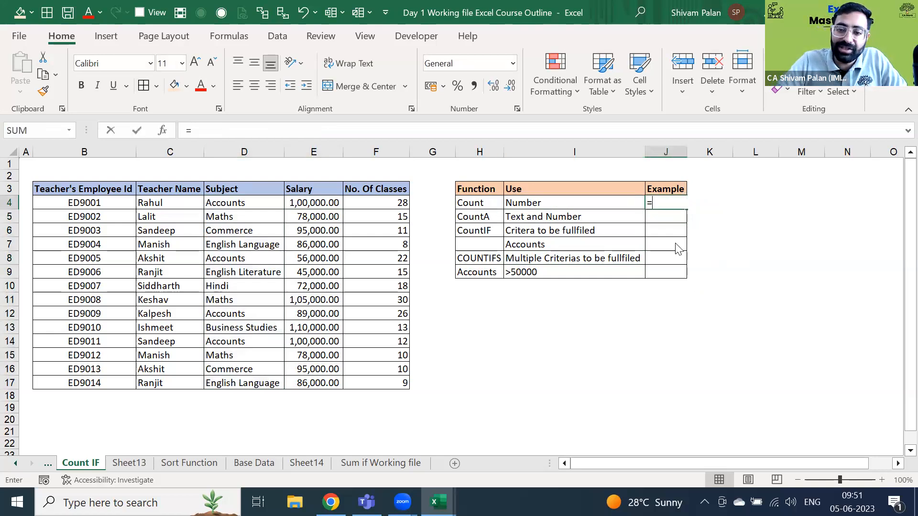
text(count)
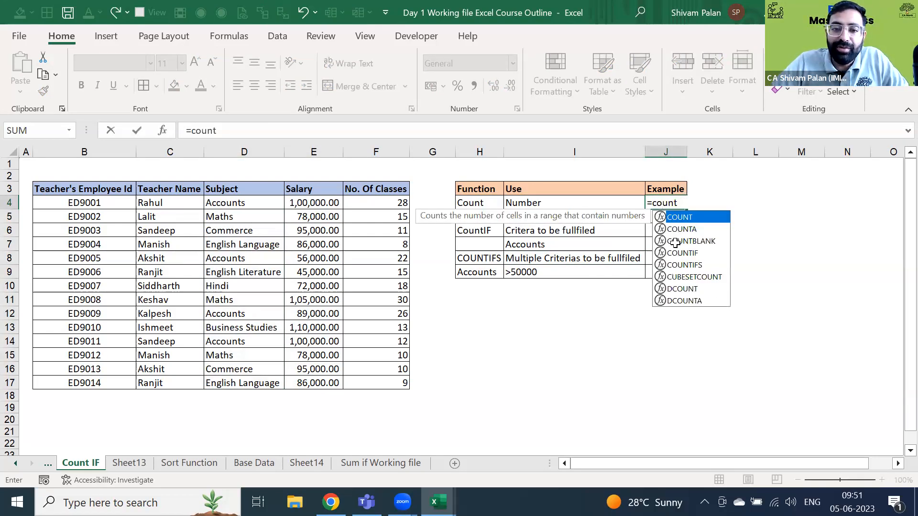
key(Tab)
key(Left)
key(Left)
key(Left)
key(Left)
key(Left)
key(ctrl+shift+Down)
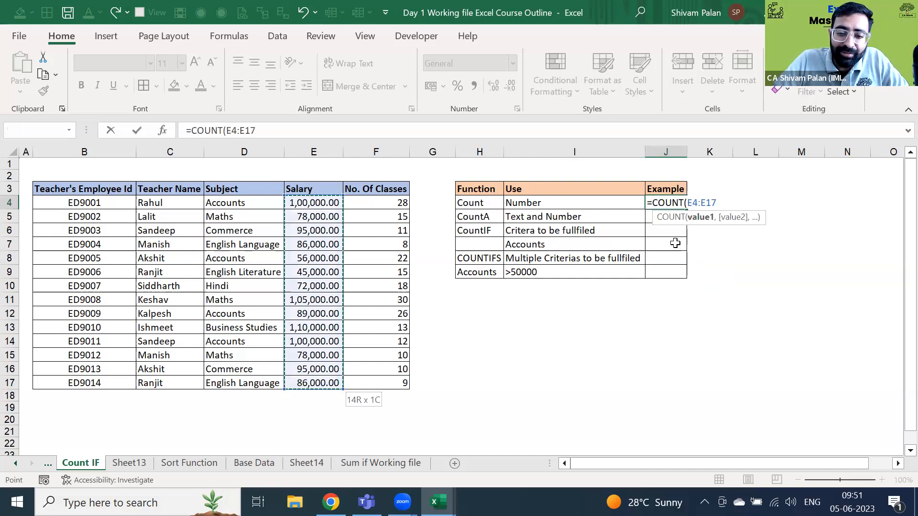
text())
key(ctrl+Return)
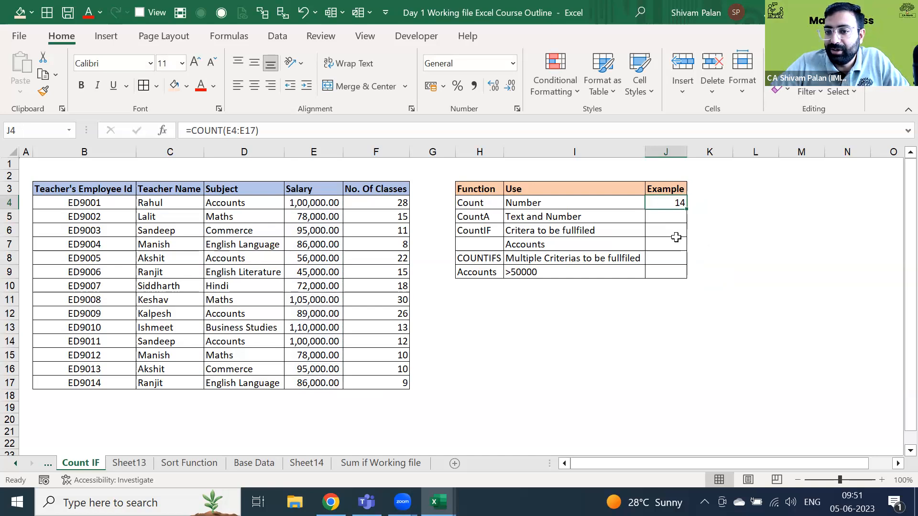
- Re-enter =COUNT(E4:E17) in J4 to count the 14 salary values
text(=coun)
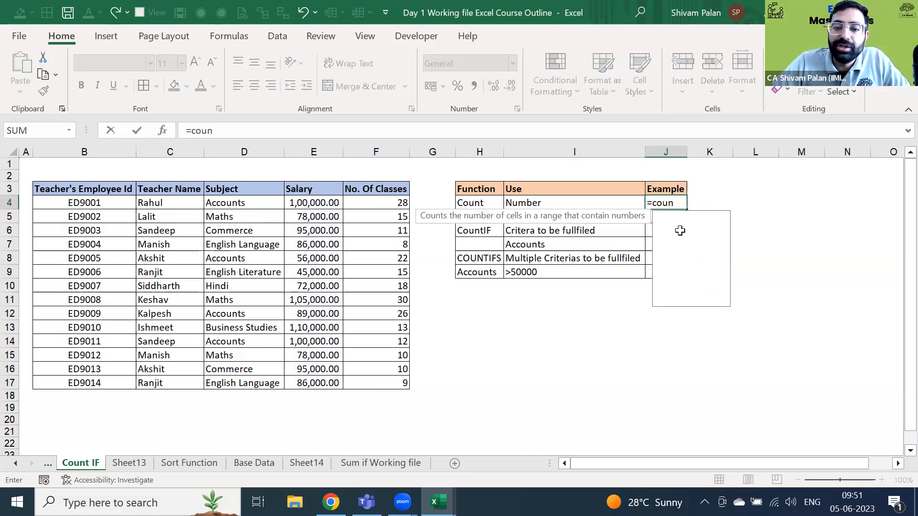
key(Tab)
key(Left)
key(Left)
key(Left)
key(Left)
key(Left)
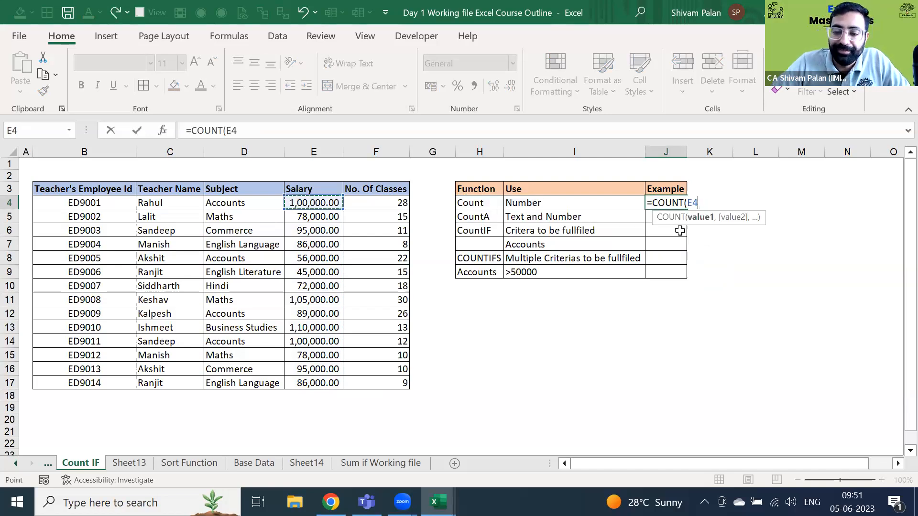
key(ctrl+shift+Down)
text())
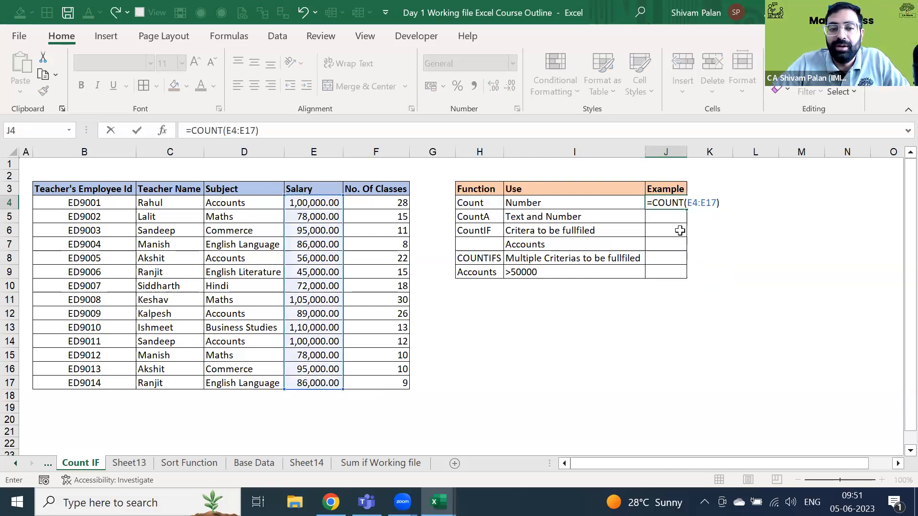
key(Return)
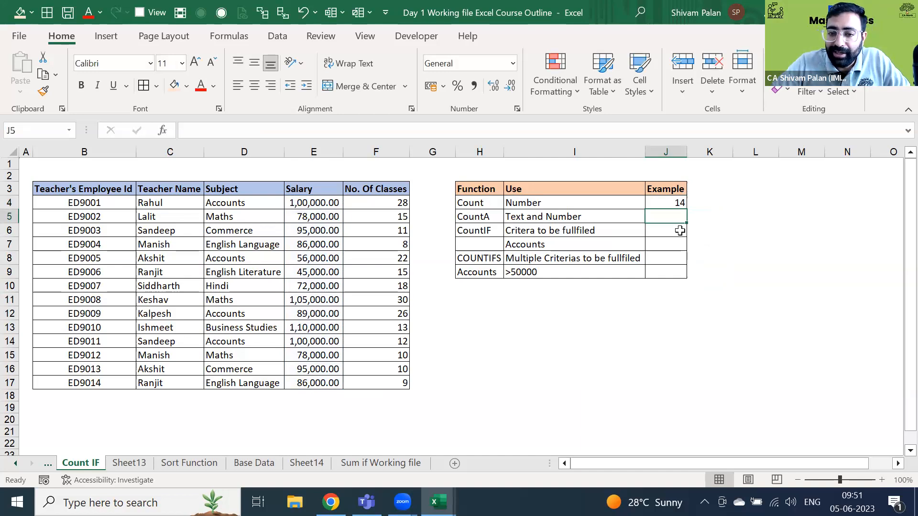
- Enter =COUNTA(D4:D17) in J5, counting the 14 non-empty subjects
text(=coun)
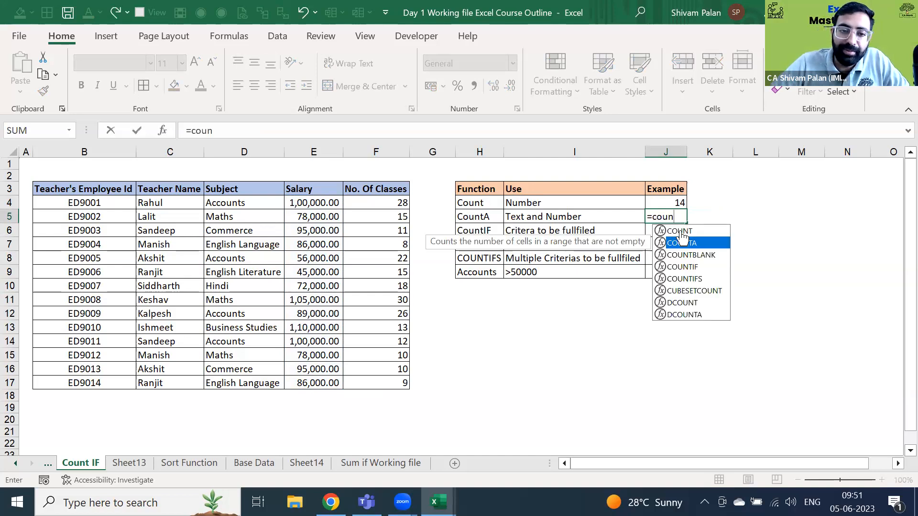
double_click(681, 243)
key(Left)
key(Left)
key(Left)
key(Left)
key(Left)
key(Left)
key(Up)
key(ctrl+shift+Down)
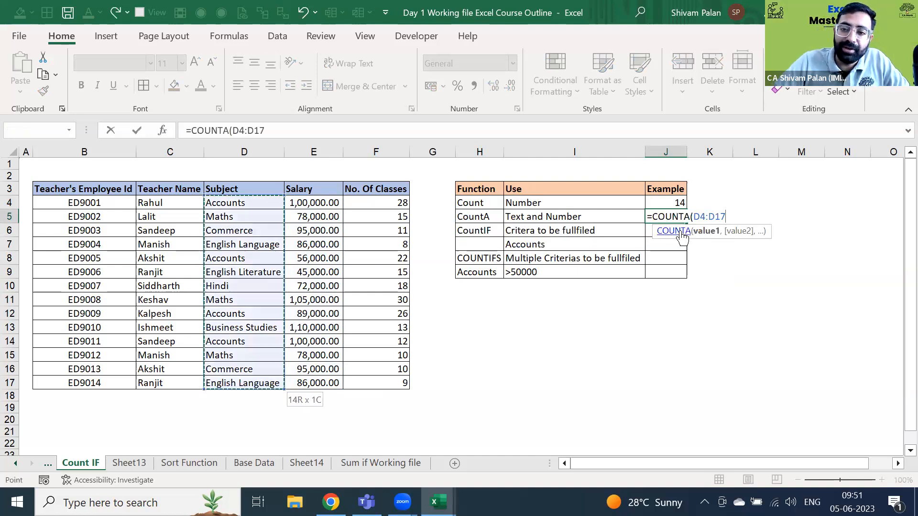
key(Return)
key(Up)
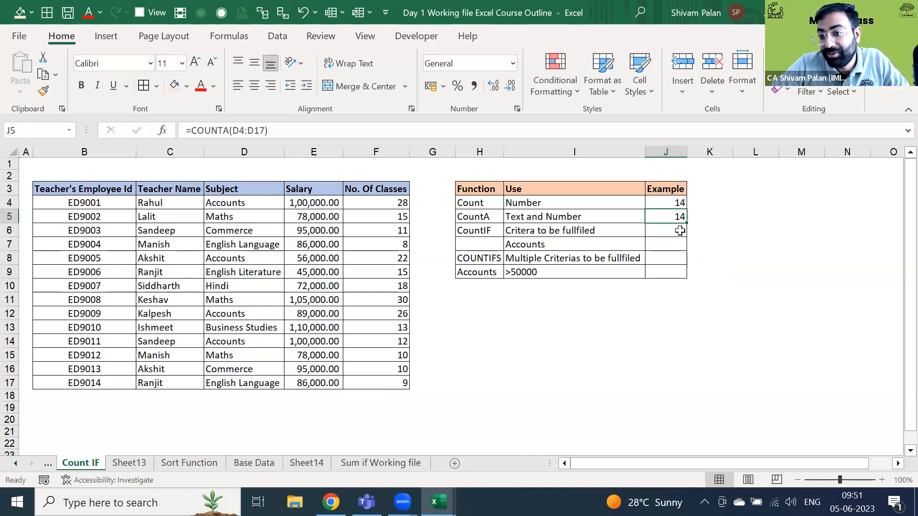
- Test COUNTA by typing 0 in Maths cell D11, then undo to restore Maths
click(257, 305)
text(0)
key(Return)
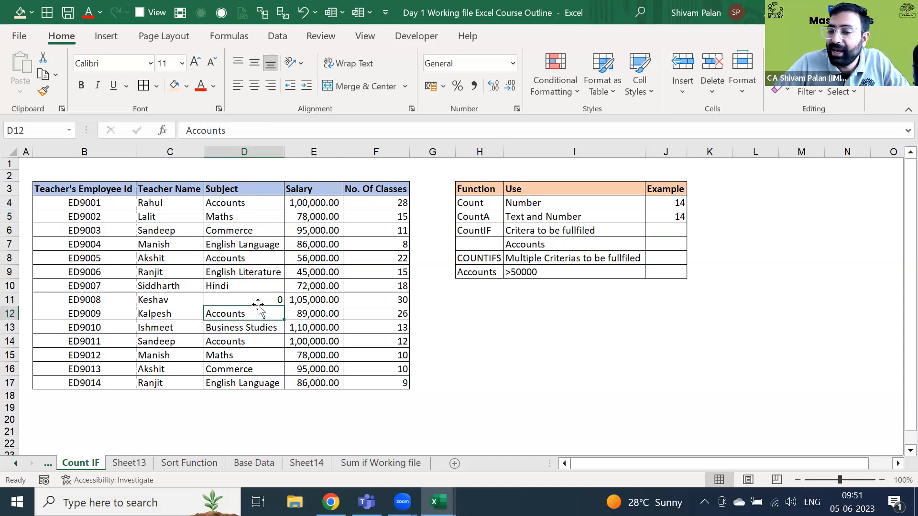
key(Up)
key(ctrl+z)
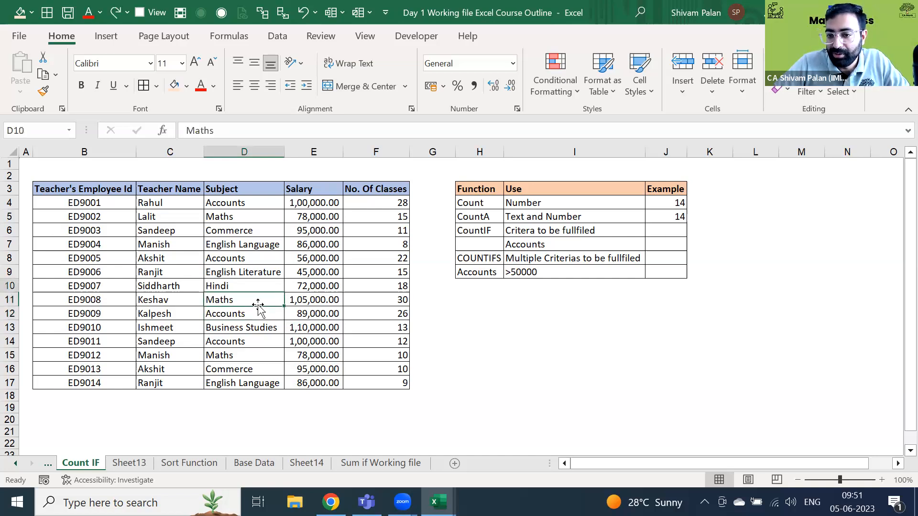
- Review the CountA row H5:J5 and move to the CountIF example cell J6
key(Right)
key(ctrl+Up)
key(Left)
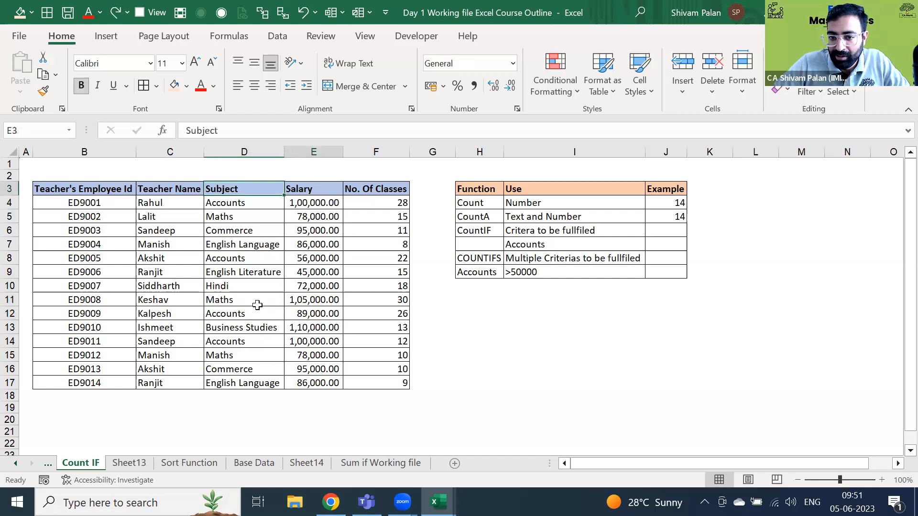
key(Right)
key(Right)
key(Right)
key(Right)
key(Down)
key(Down)
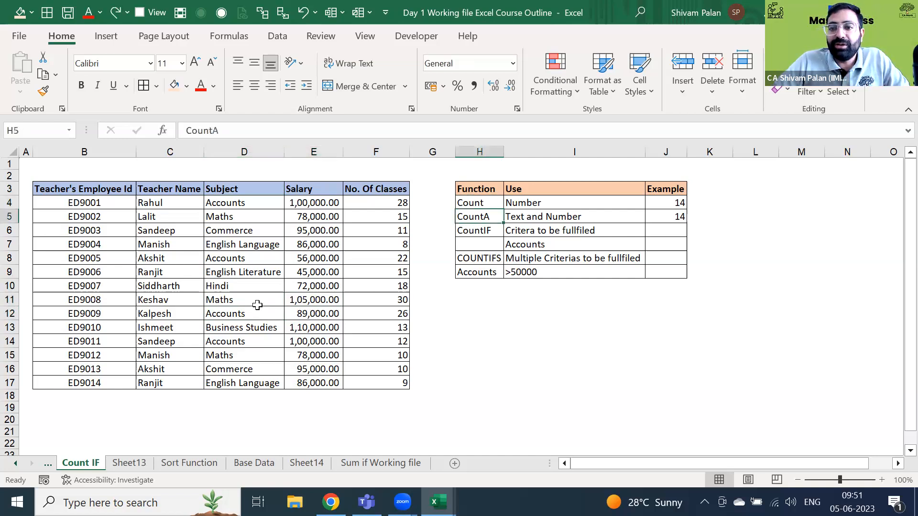
key(ctrl+shift+Right)
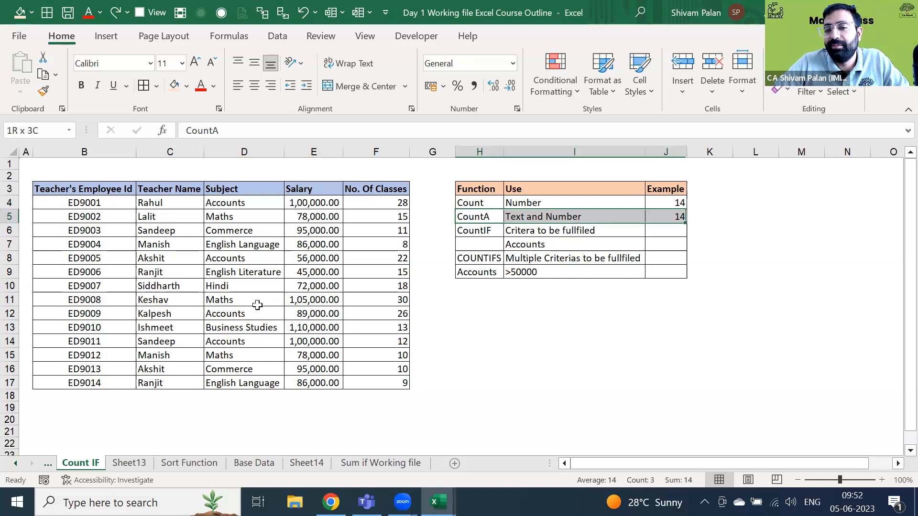
key(Right)
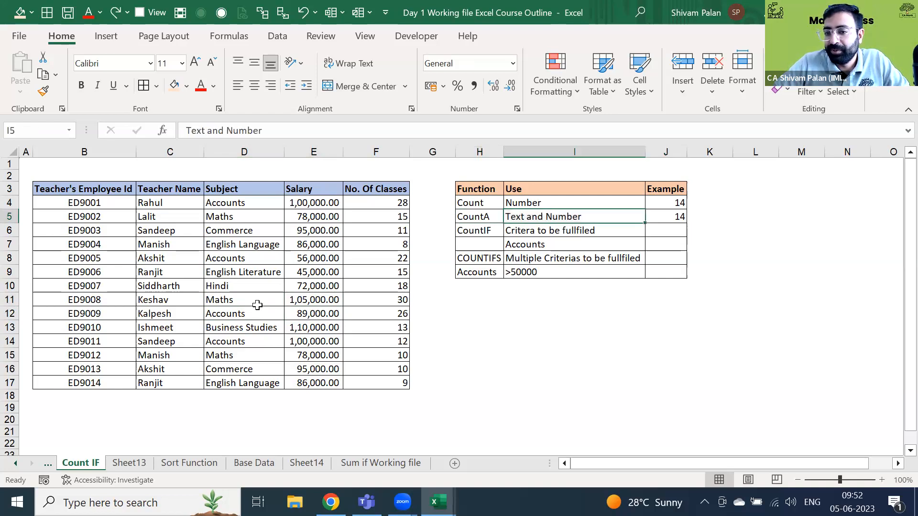
key(Right)
key(Down)
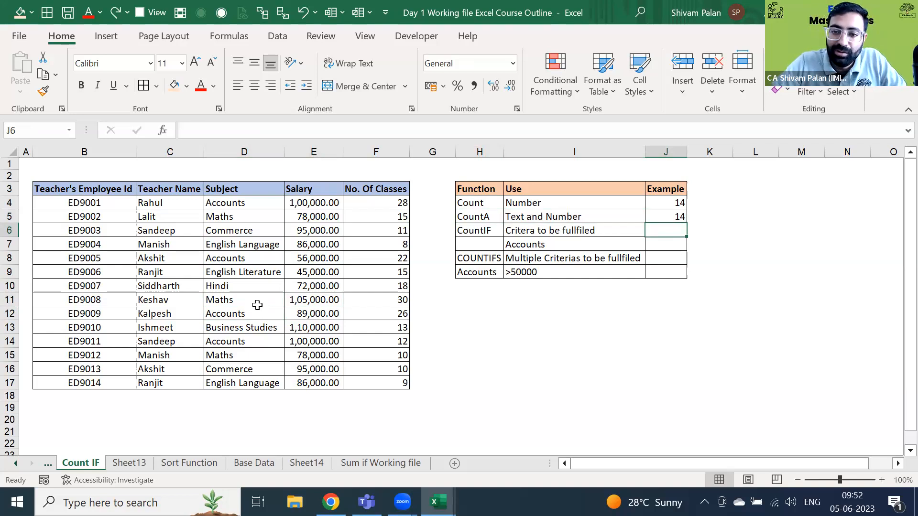
- Enter =COUNTIF(D4:D17,I7) in J6 to count Accounts teachers, giving 4
text(=cu)
key(BackSpace)
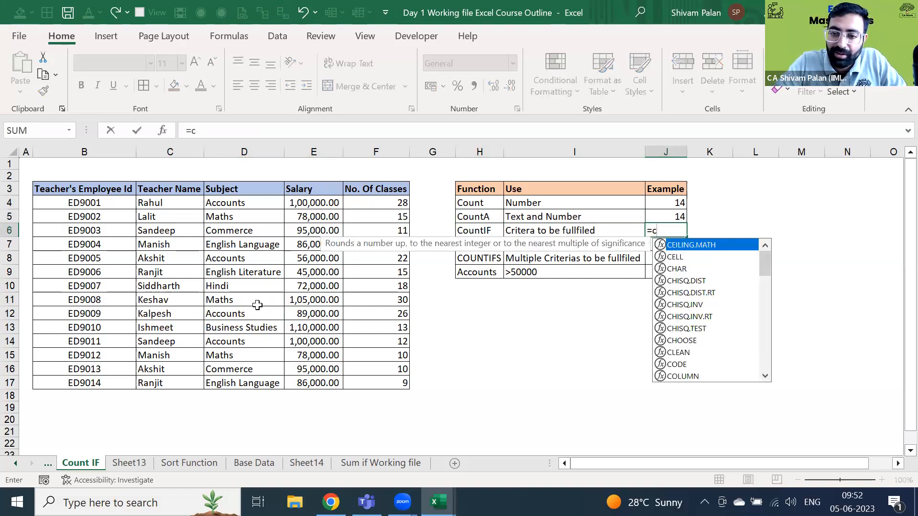
text(ount)
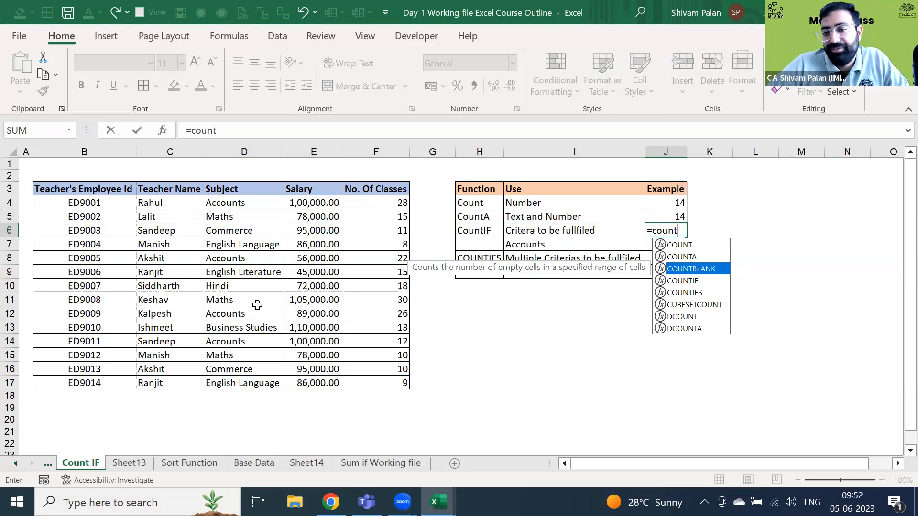
key(Down)
key(Tab)
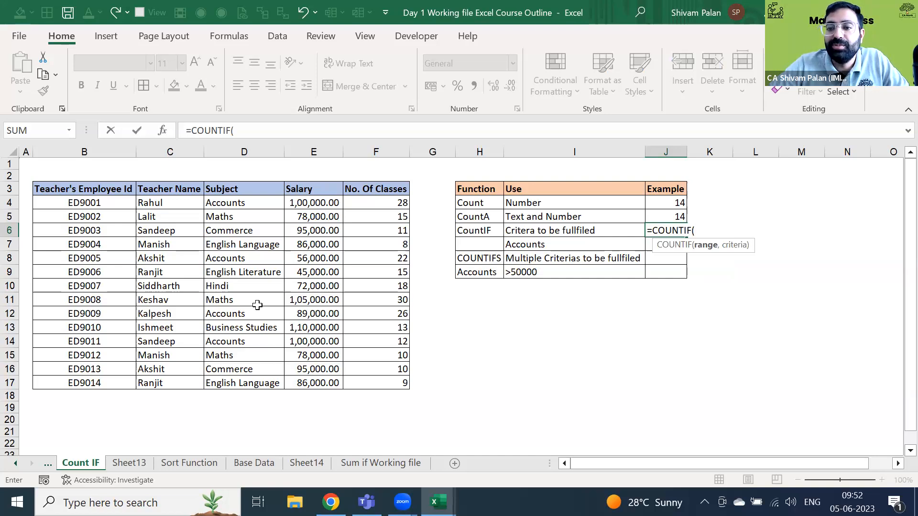
key(Left)
key(Left)
key(Left)
key(Left)
key(Down)
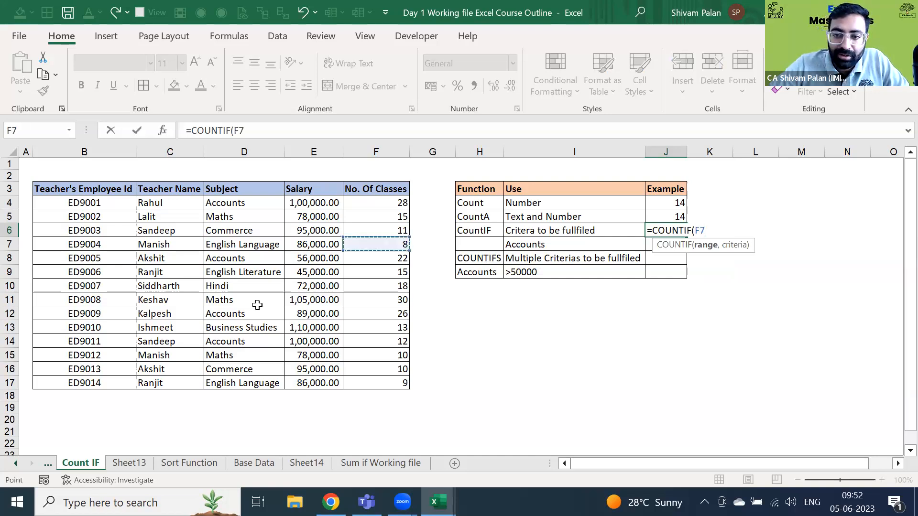
key(Left)
key(Left)
key(Up)
key(Up)
key(Up)
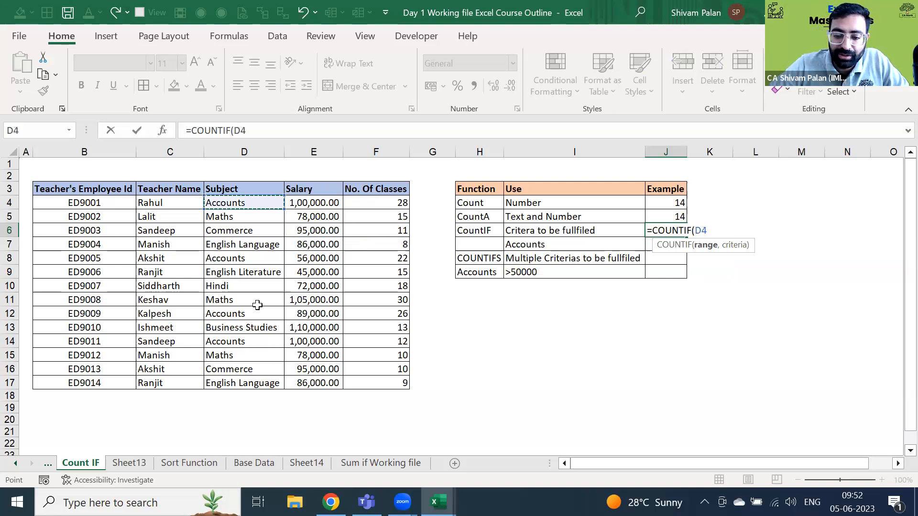
key(ctrl+shift+Down)
text(,)
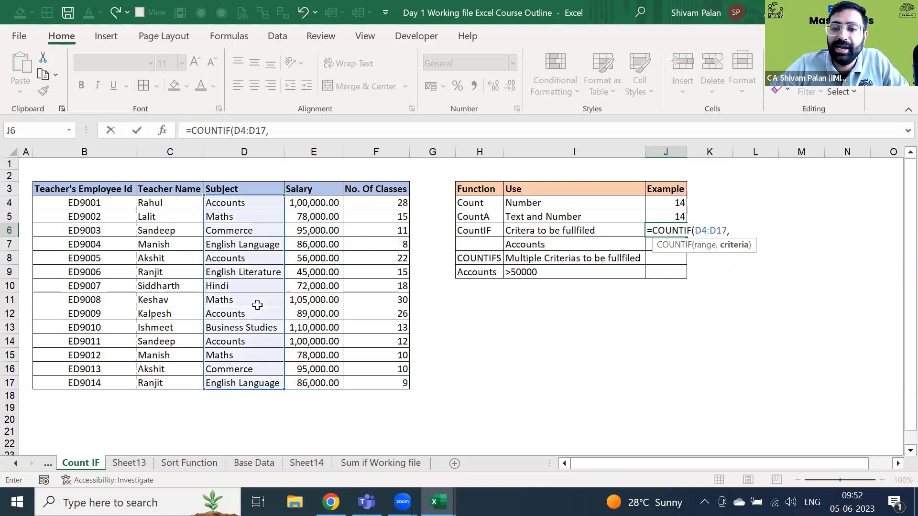
key(Left)
key(Down)
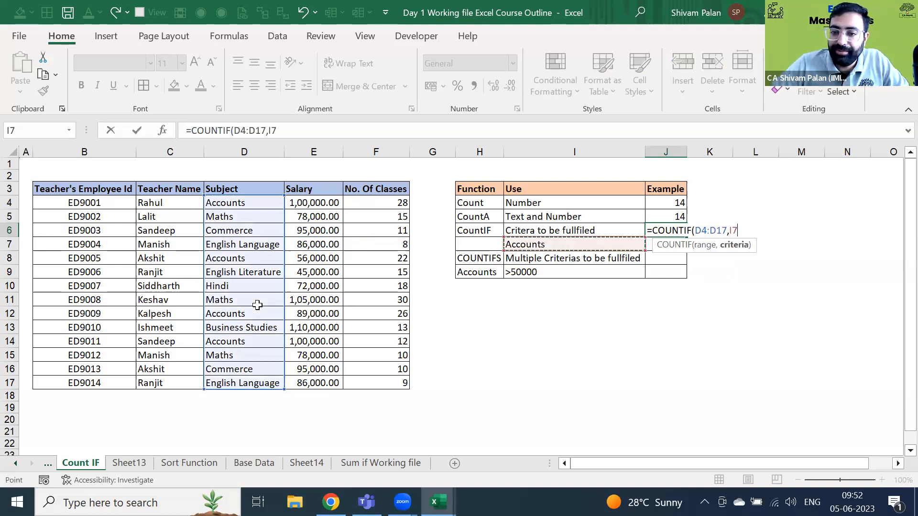
key(Return)
key(Up)
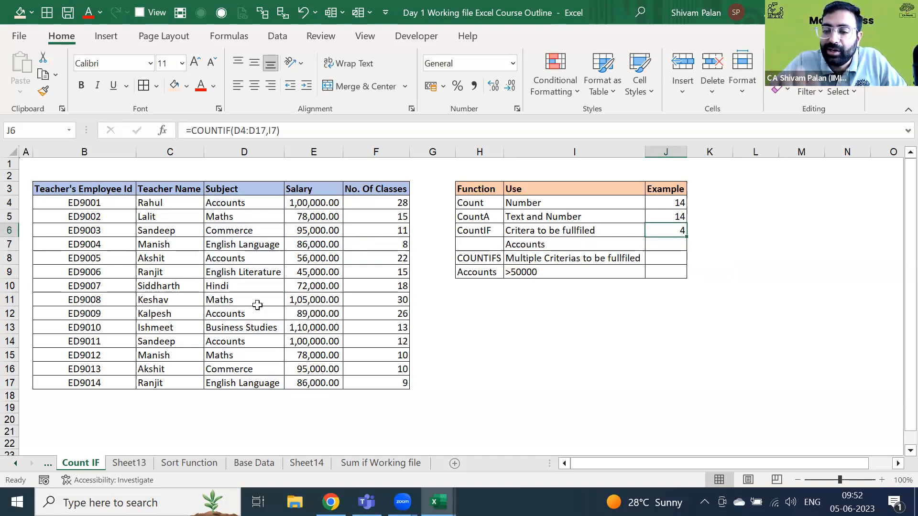
key(Down)
key(Down)
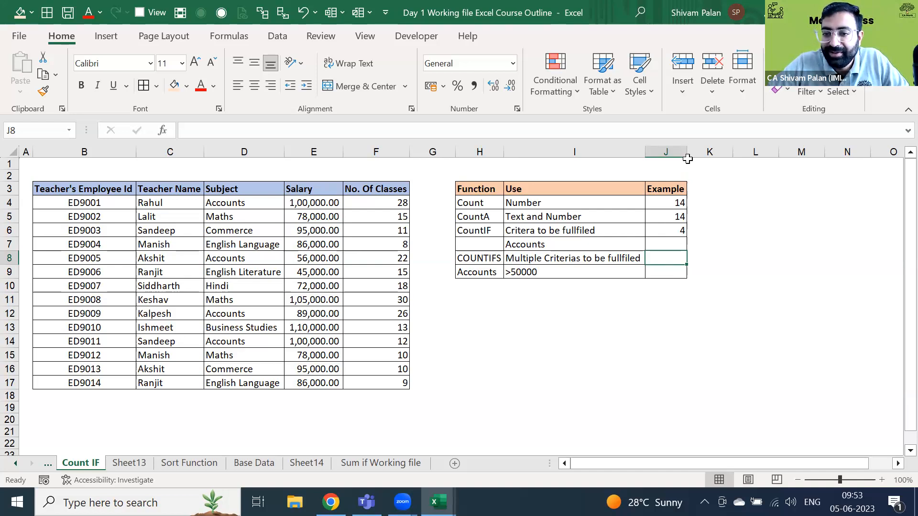
- Widen column J and begin COUNTIFS in J8 with subject range D4:D17 matching H9 (Accounts)
drag(687, 152, 693, 153)
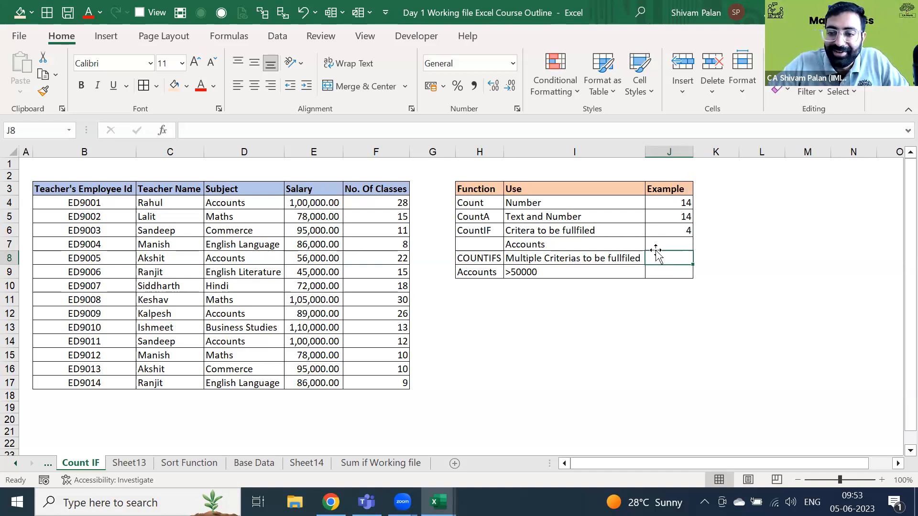
key(Left)
key(Right)
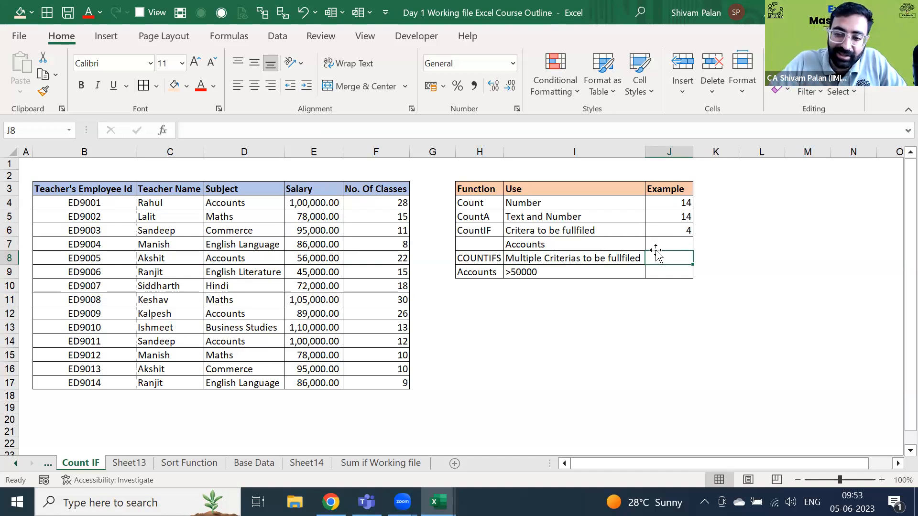
text(=)
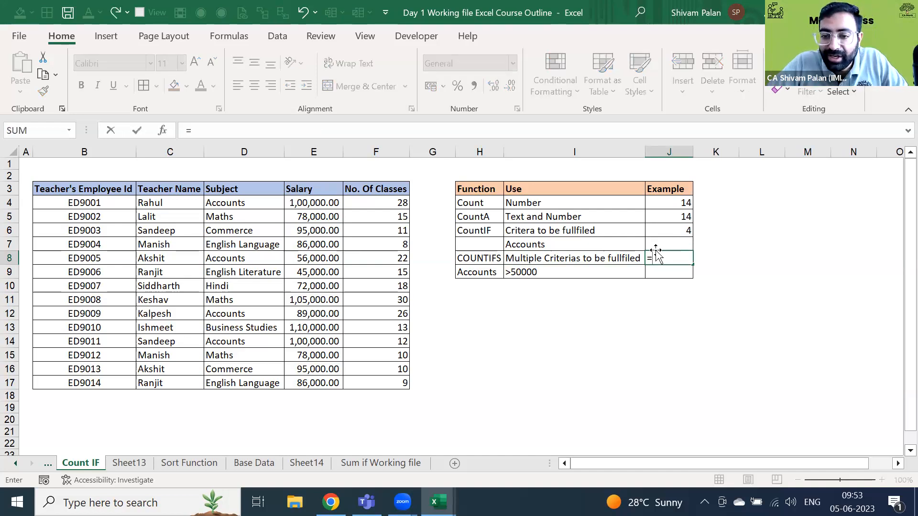
text(coun)
key(Down)
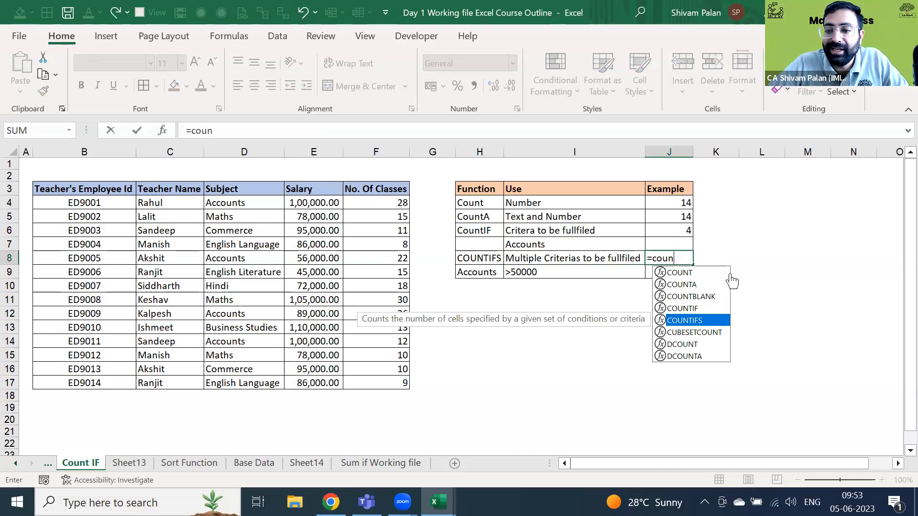
key(Tab)
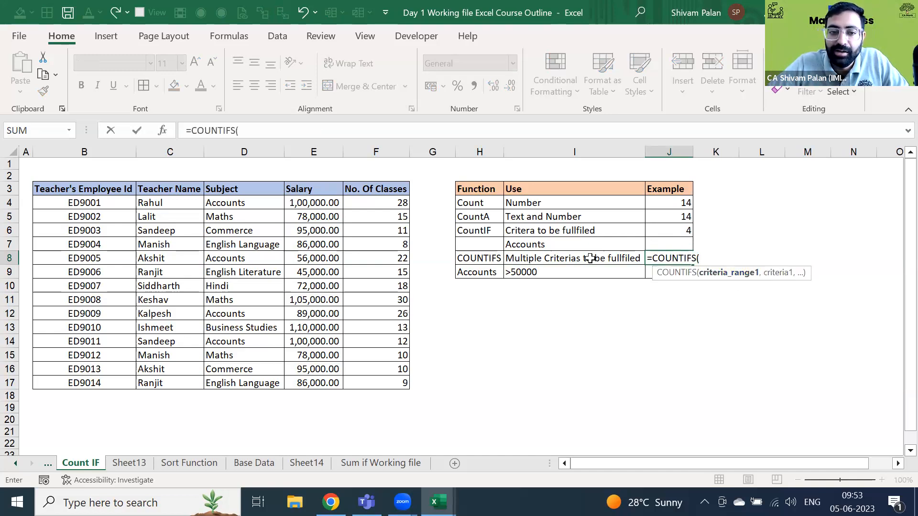
click(235, 200)
key(ctrl+shift+Down)
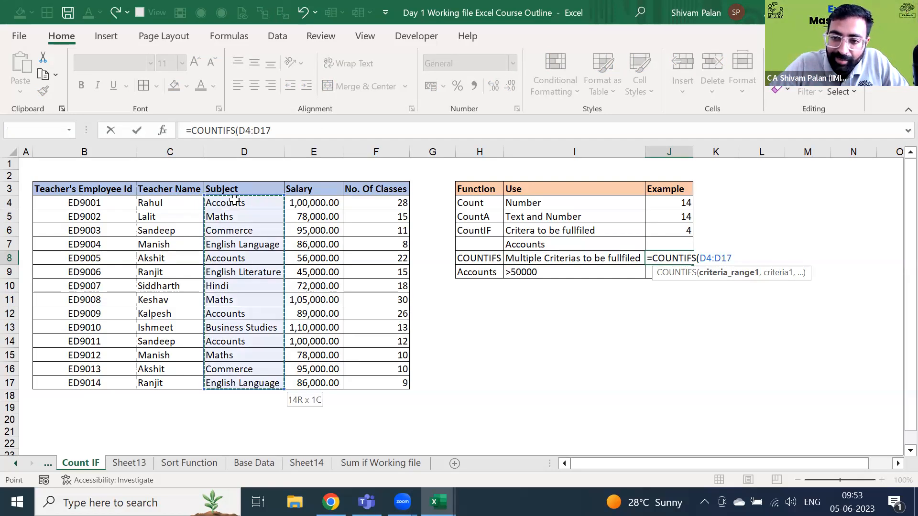
text(,)
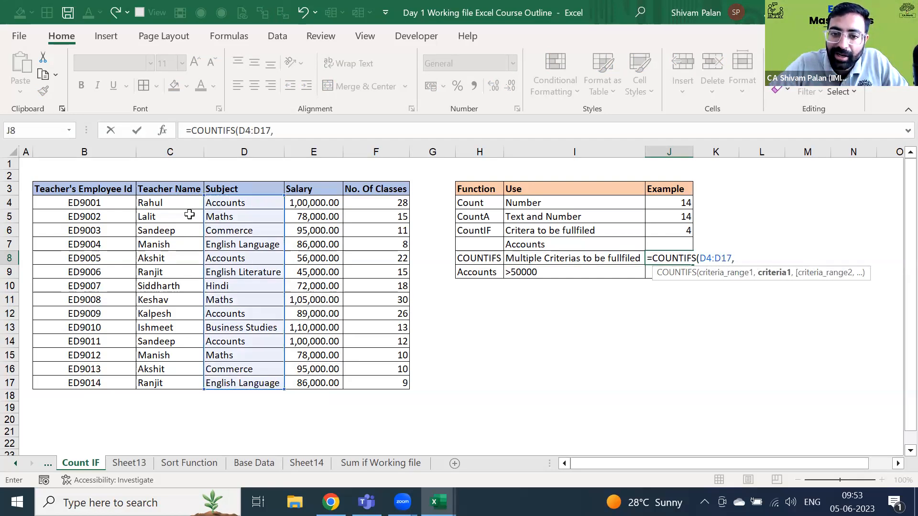
click(473, 269)
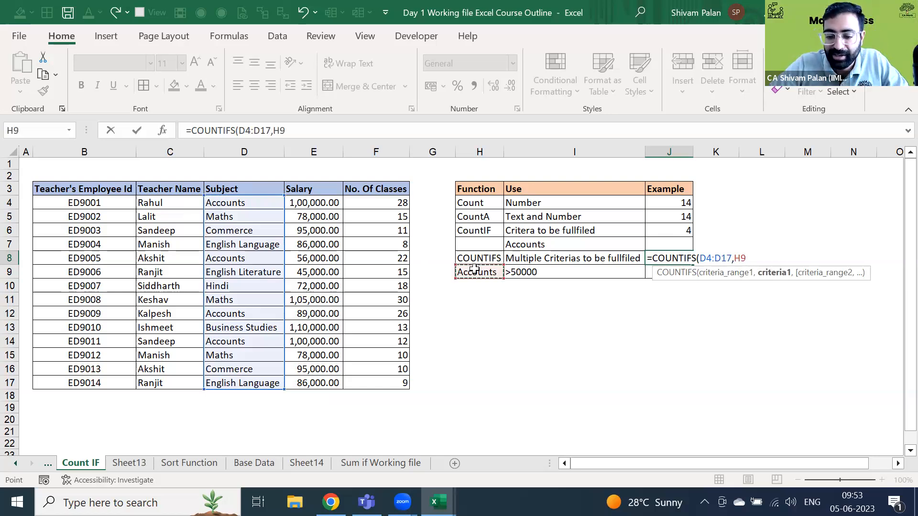
text(,)
- Add the salary condition E4:E17 with criterion I9 (>50000), completing the COUNTIFS
click(330, 199)
key(ctrl+shift+Down)
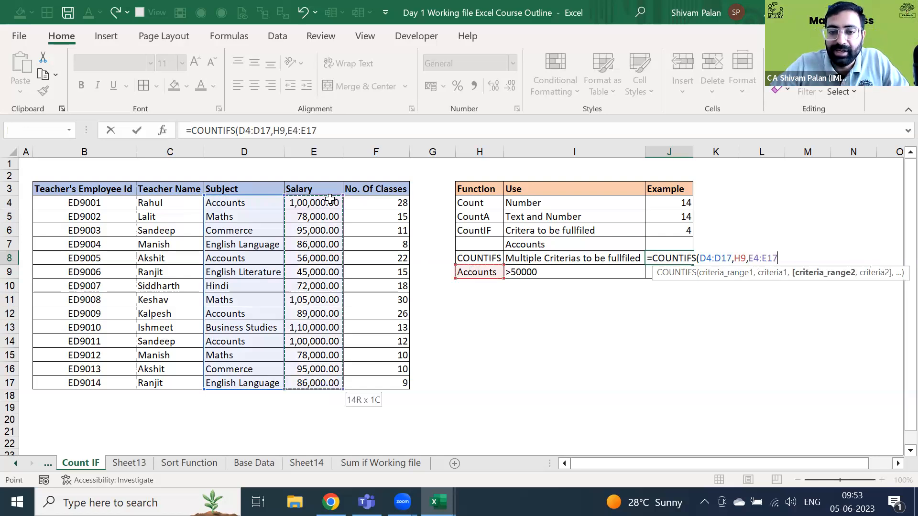
text(,)
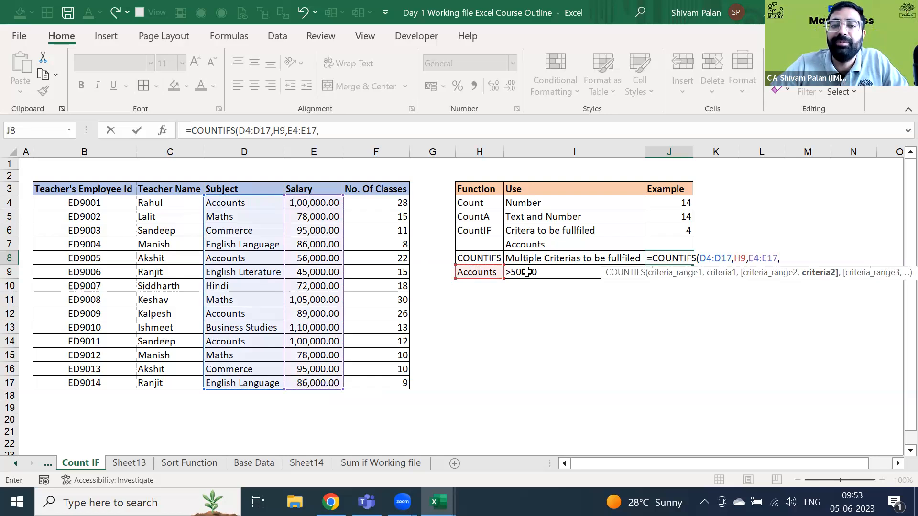
click(526, 272)
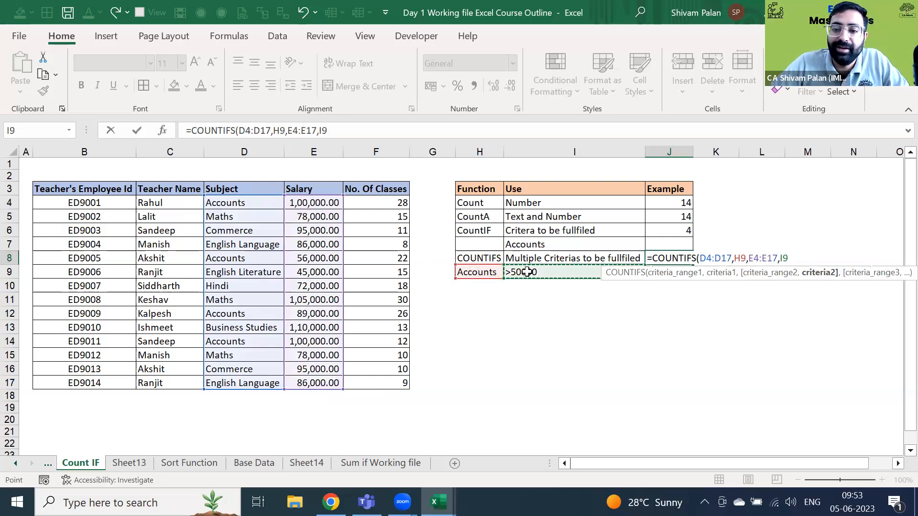
text())
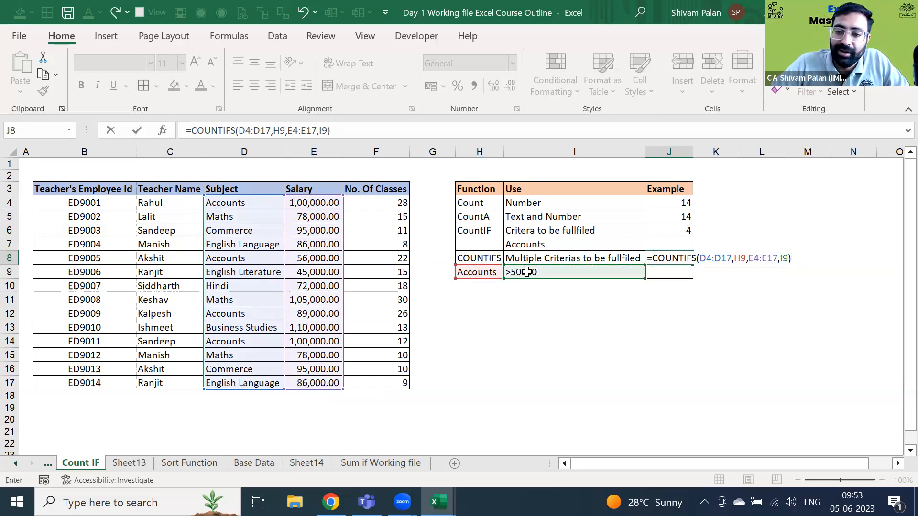
key(Return)
- Review J8's COUNTIFS formula, then move toward the first salary in the Salary column
key(Up)
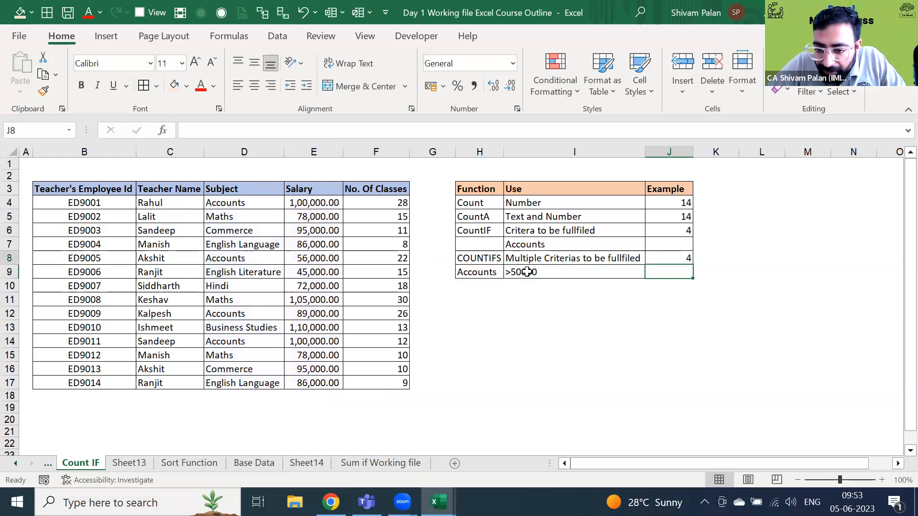
key(F2)
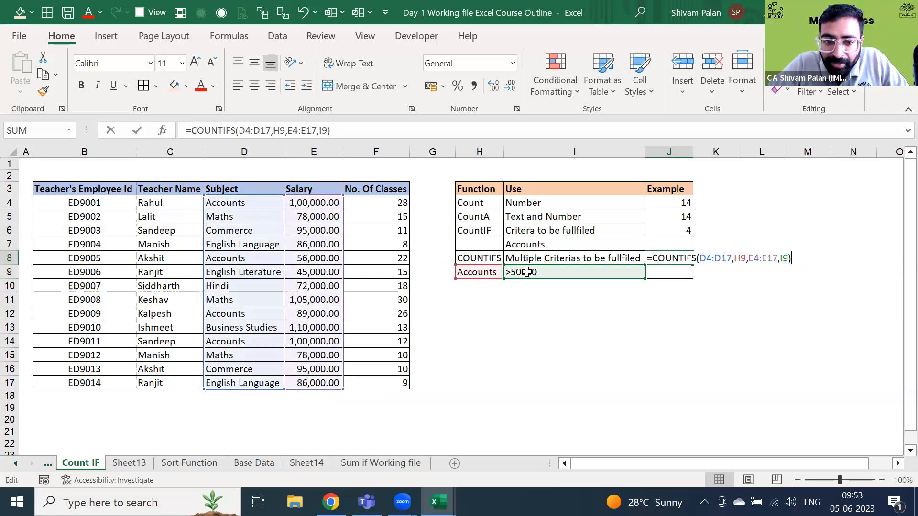
click(759, 360)
key(Up)
key(Up)
key(Left)
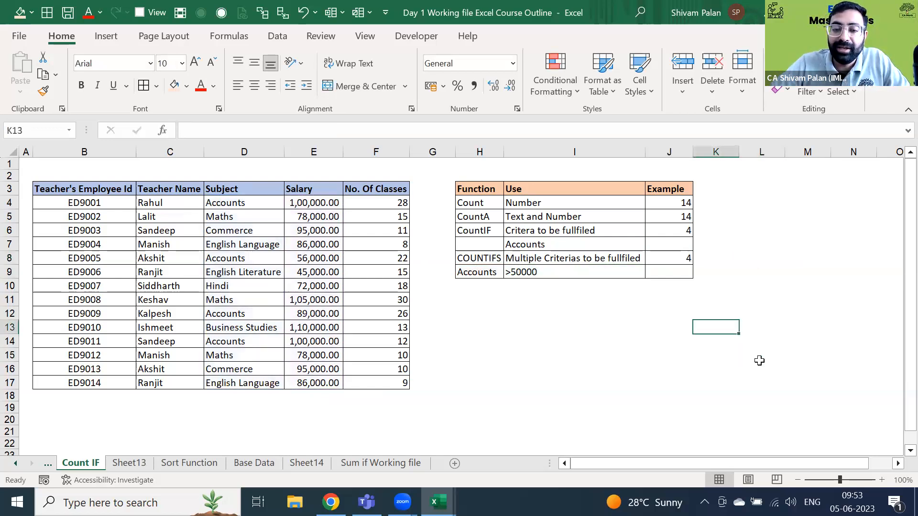
key(Up)
key(Up)
key(Up)
key(Up)
key(Up)
key(Left)
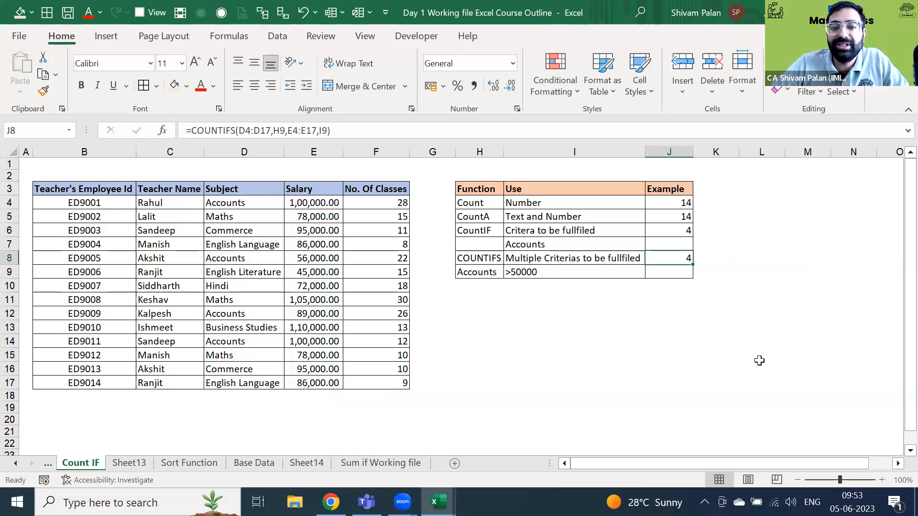
key(Left)
key(Up)
key(Left)
key(Left)
key(Left)
key(Left)
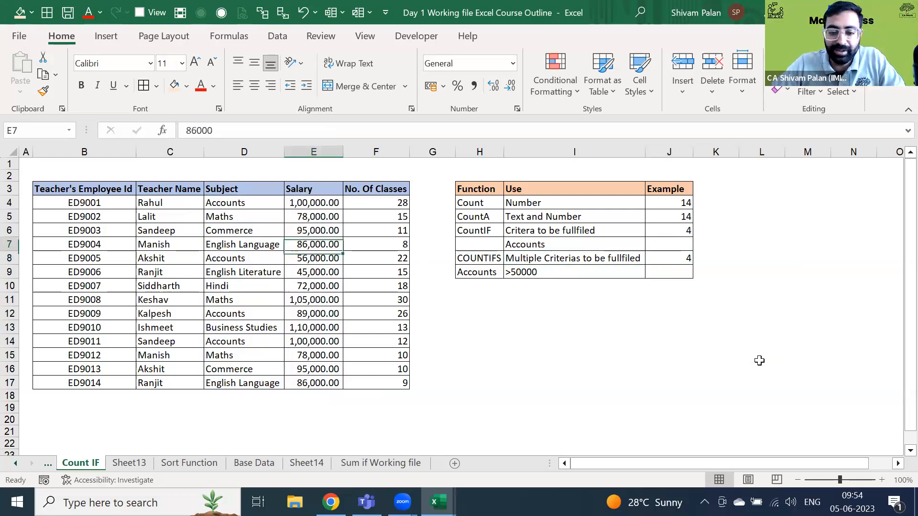
- Test J8 by setting salary E4 to 0, then 50000, then 50001
key(Up)
key(Up)
key(Up)
text(0)
key(Return)
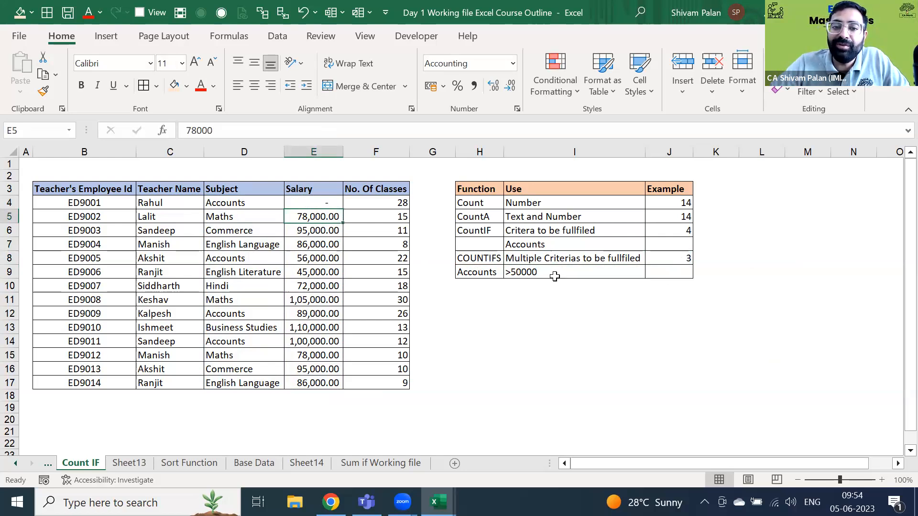
click(339, 203)
text(50000)
key(Return)
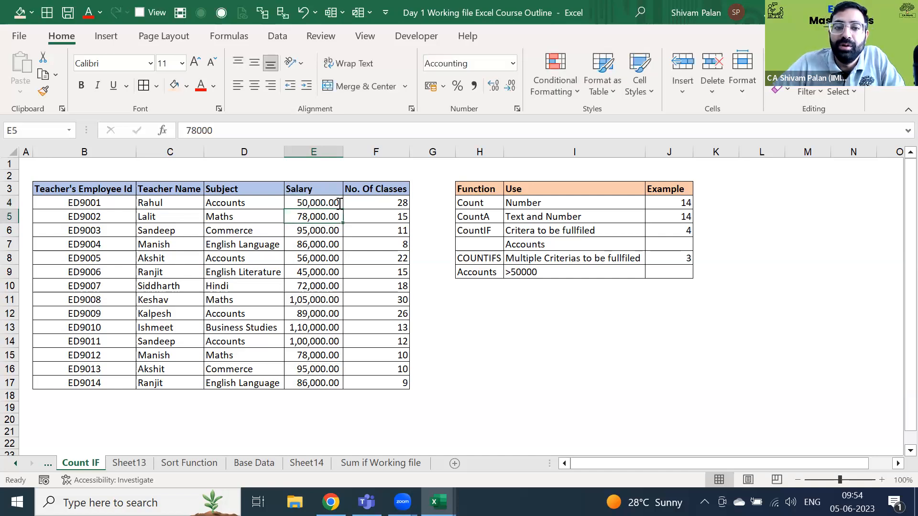
double_click(338, 203)
key(BackSpace)
text(1)
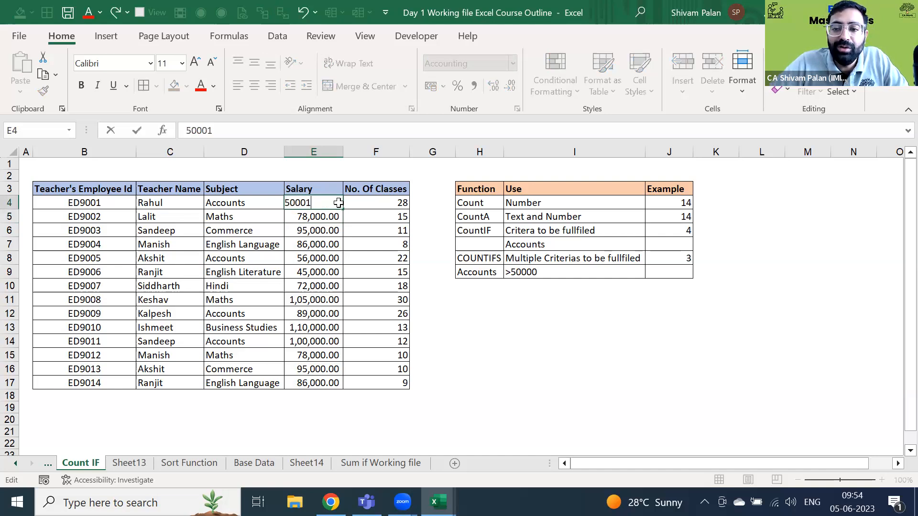
key(Return)
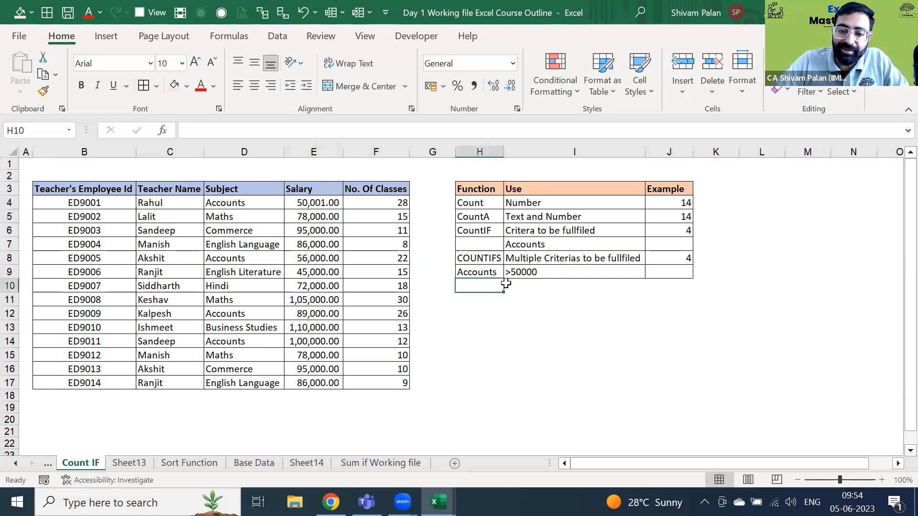
- Enter =SUMIFS(E4:E17,D4:D17,H9) in H10 to total the Accounts salaries
text(=suum)
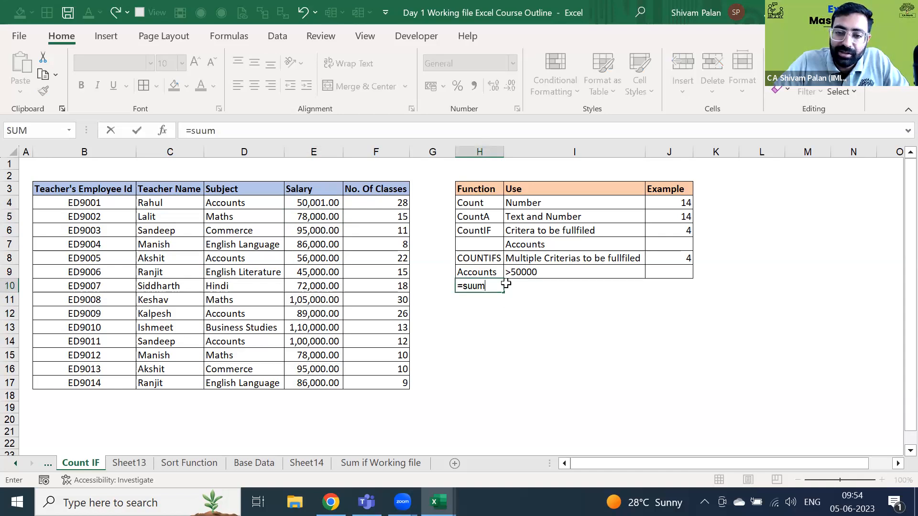
key(BackSpace)
key(BackSpace)
text(mif)
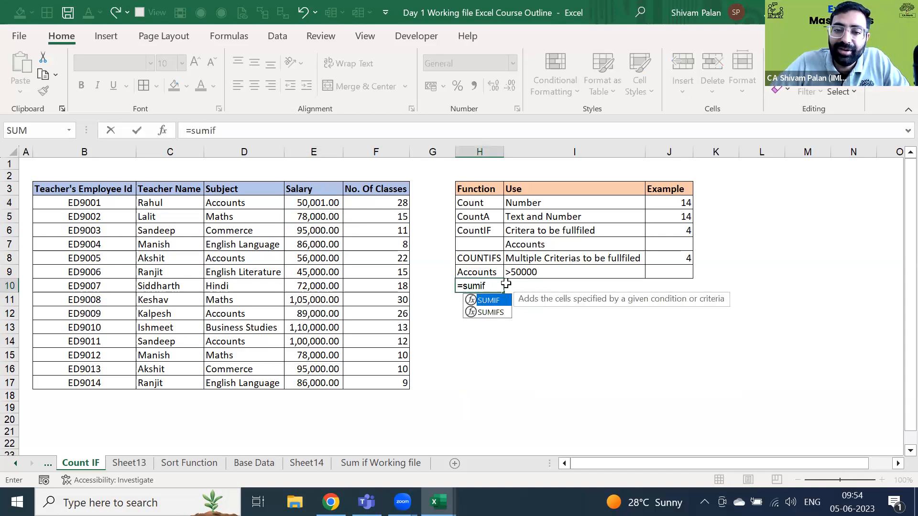
key(Down)
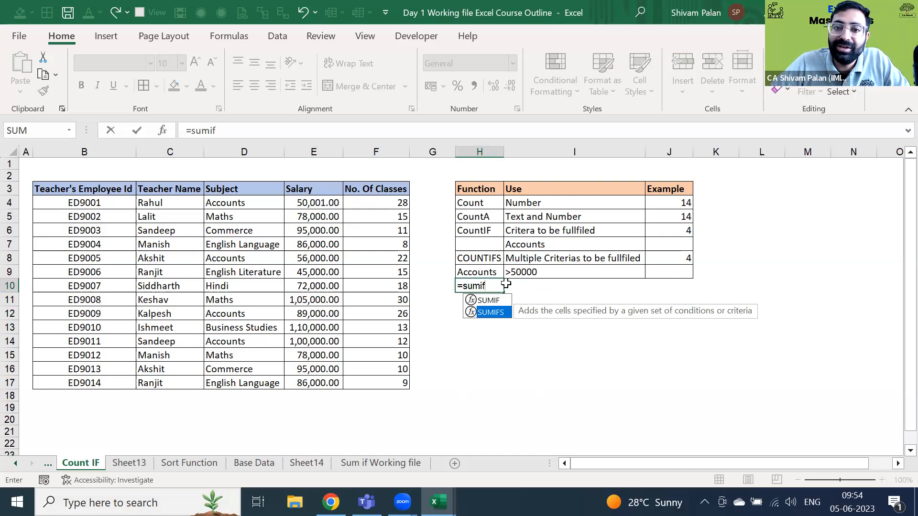
key(Tab)
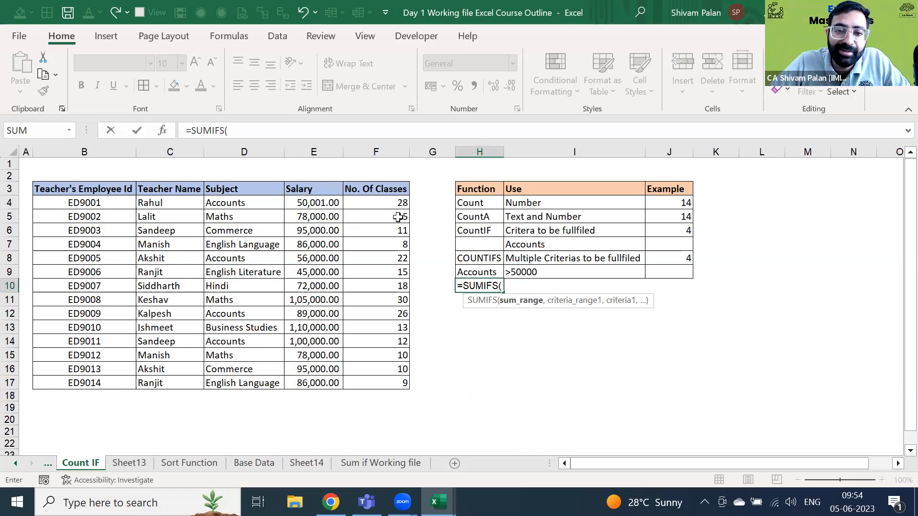
click(314, 201)
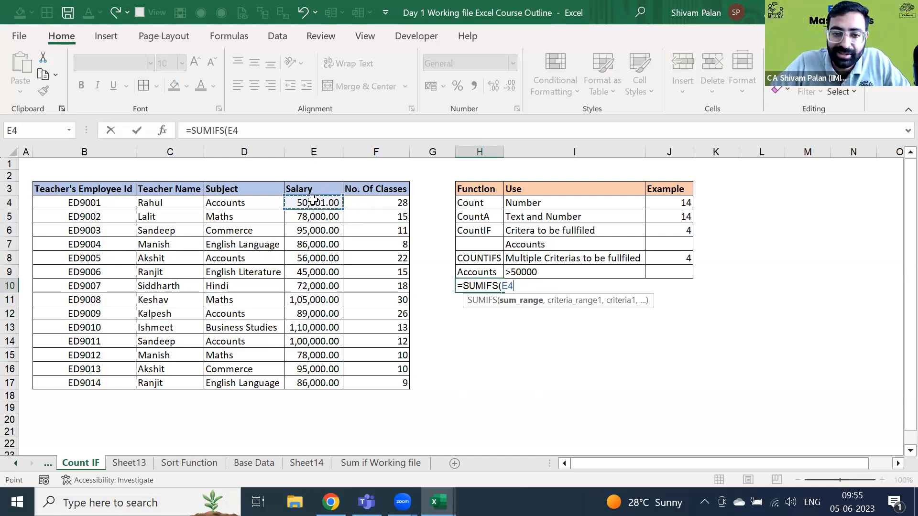
key(ctrl+shift+Down)
text(,)
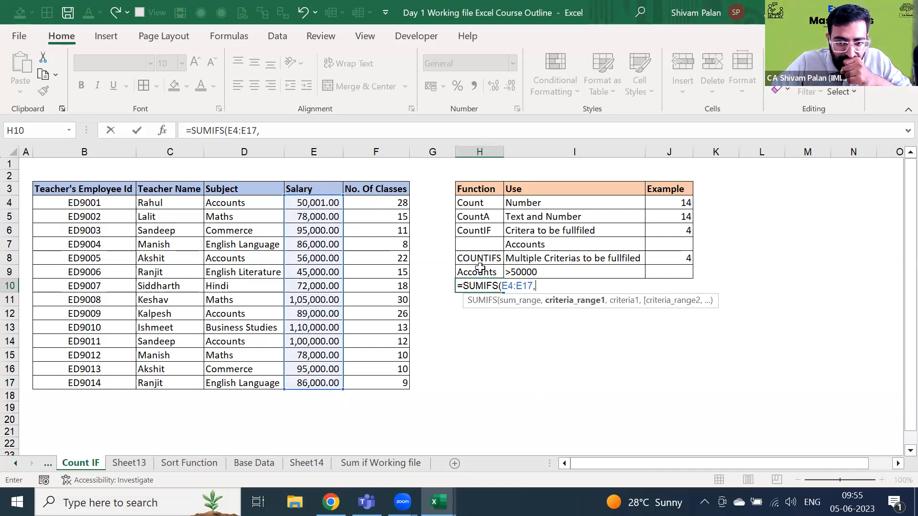
click(262, 199)
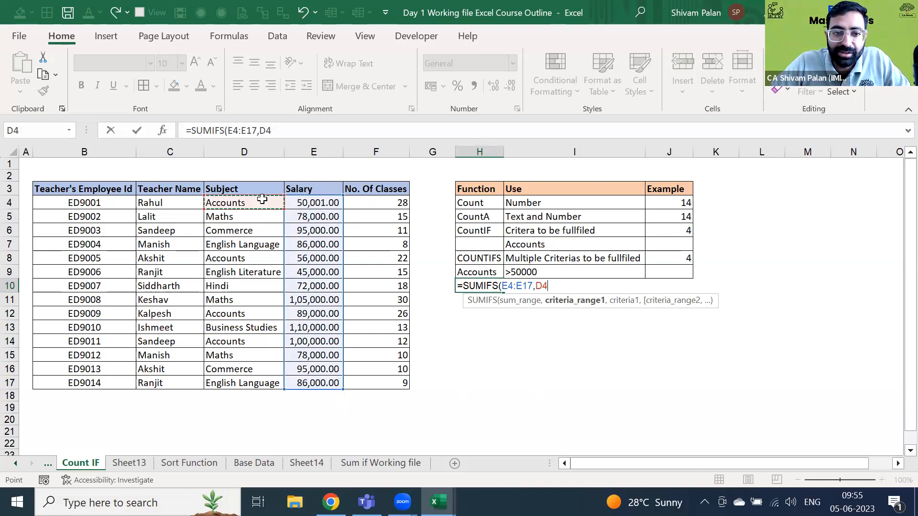
key(ctrl+shift+Down)
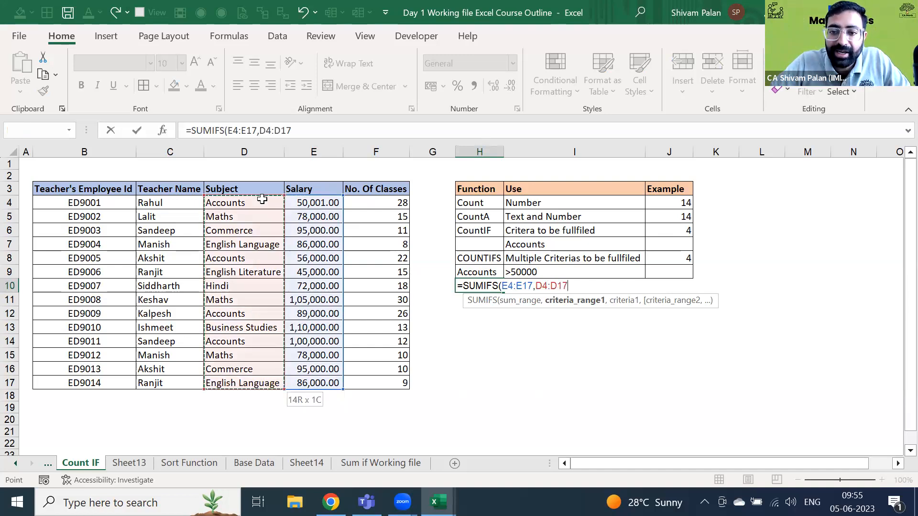
text(,)
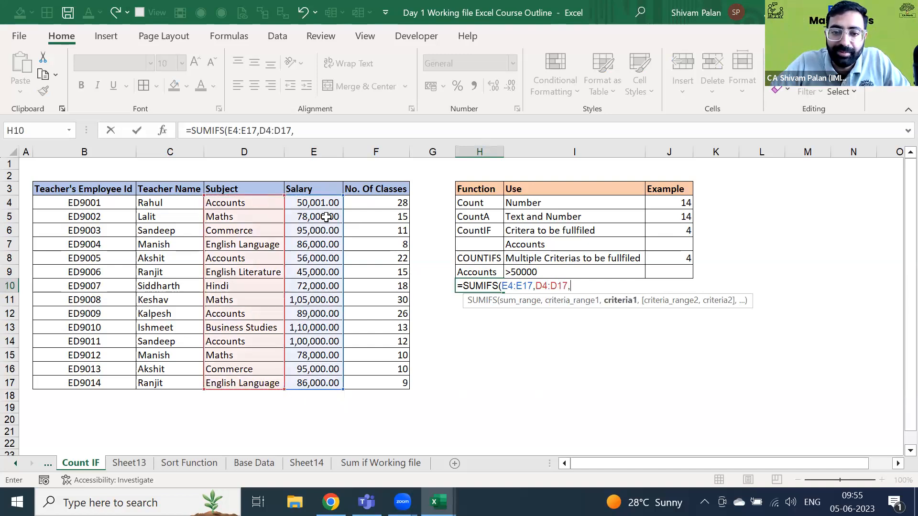
click(486, 273)
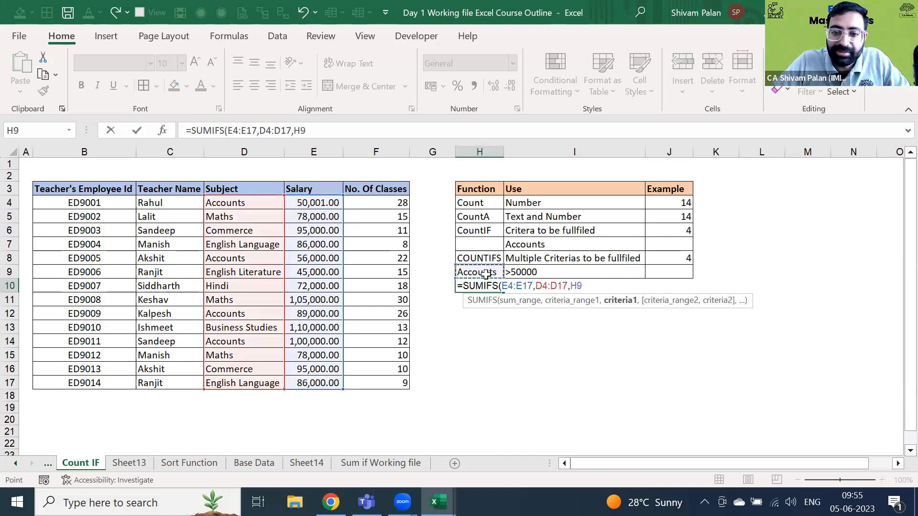
text())
key(Return)
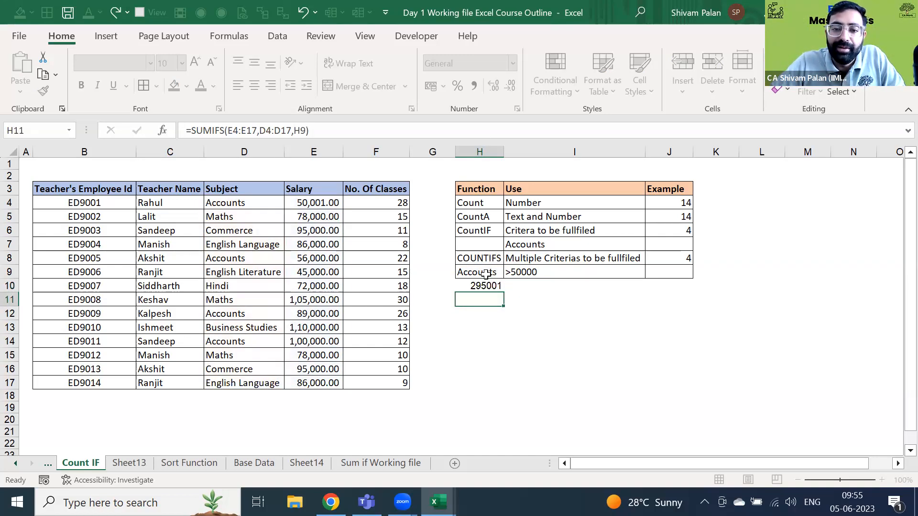
- Toggle H10 between its SUMIFS formula and the 295001 result
key(Up)
key(F2)
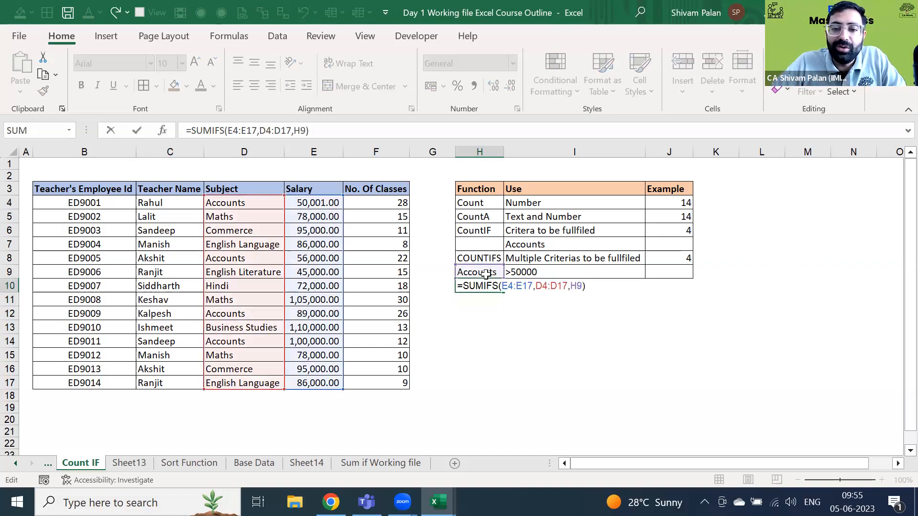
key(Escape)
key(F2)
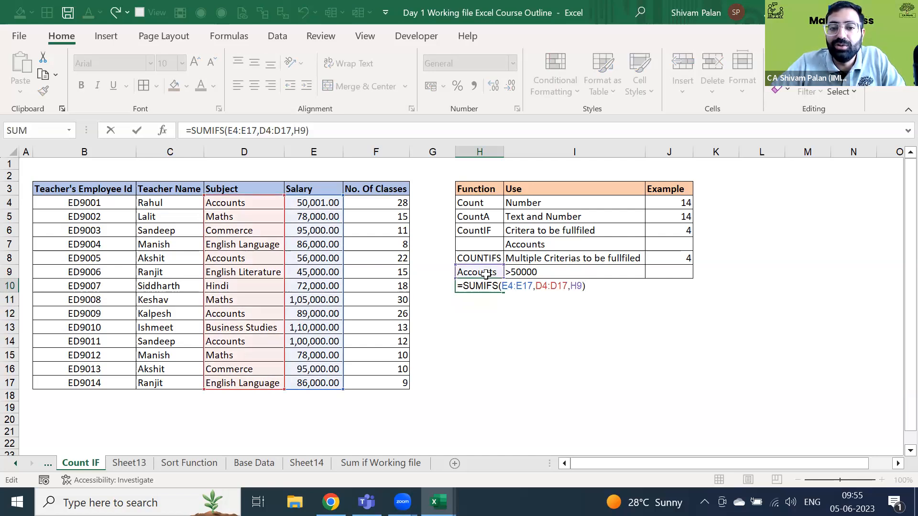
key(Escape)
key(Up)
key(Left)
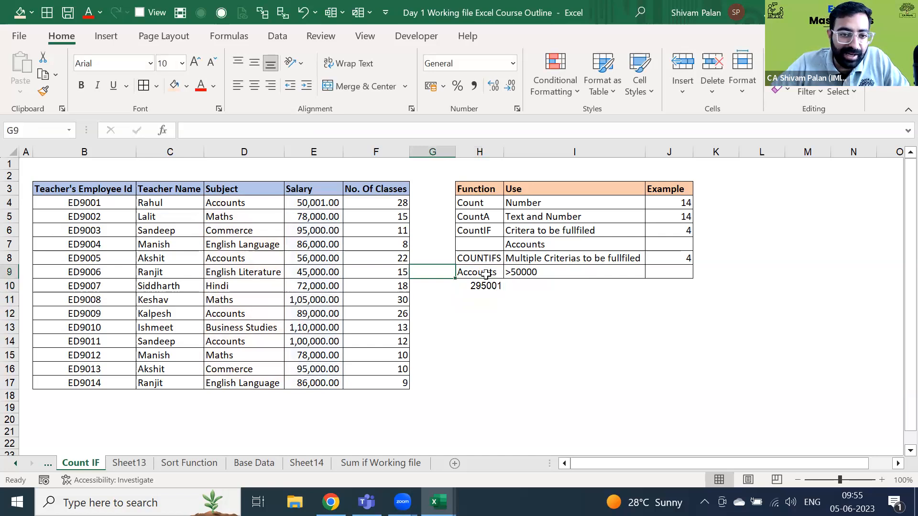
- Turn on AutoFilter for the teacher table's header row
key(ctrl+Left)
key(ctrl+Left)
key(ctrl+Up)
key(ctrl+shift+Right)
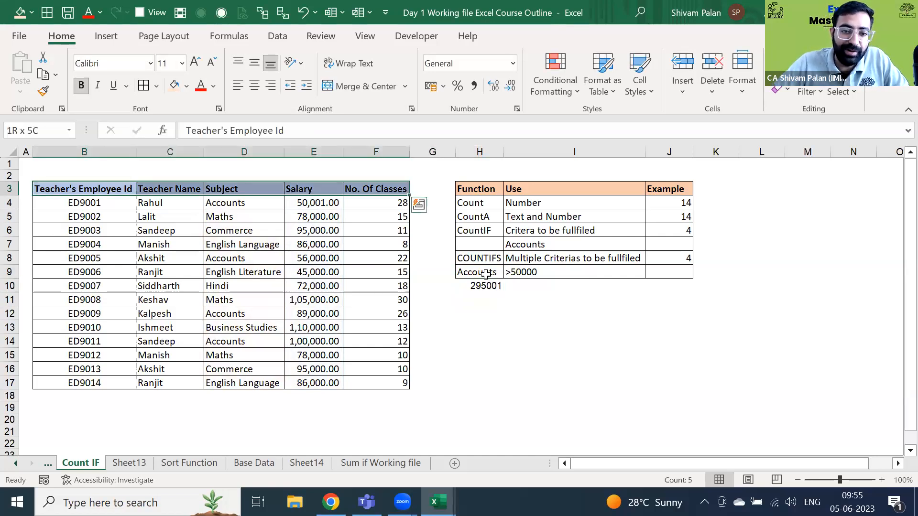
key(ctrl+shift+l)
key(Right)
key(Right)
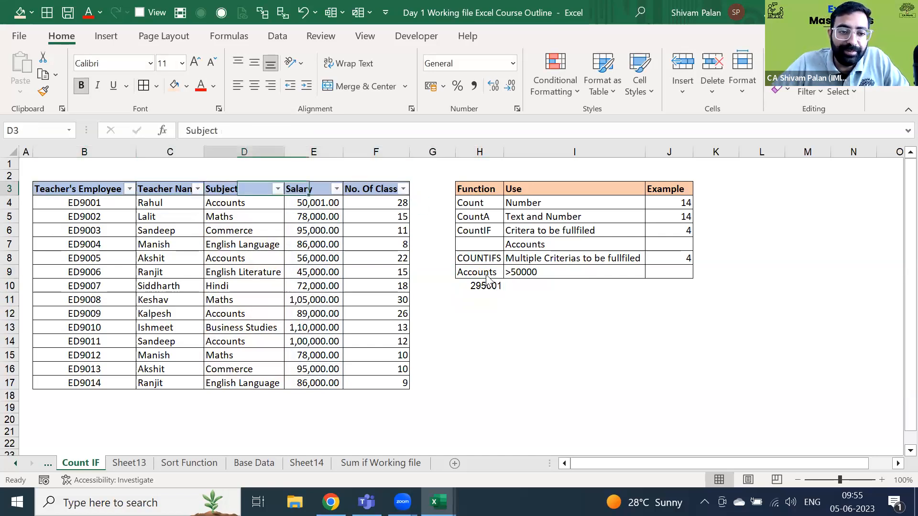
- Filter Subject to Accounts and select the visible salaries to check them against 295001
key(alt+Down)
key(Up)
key(space)
key(Down)
key(space)
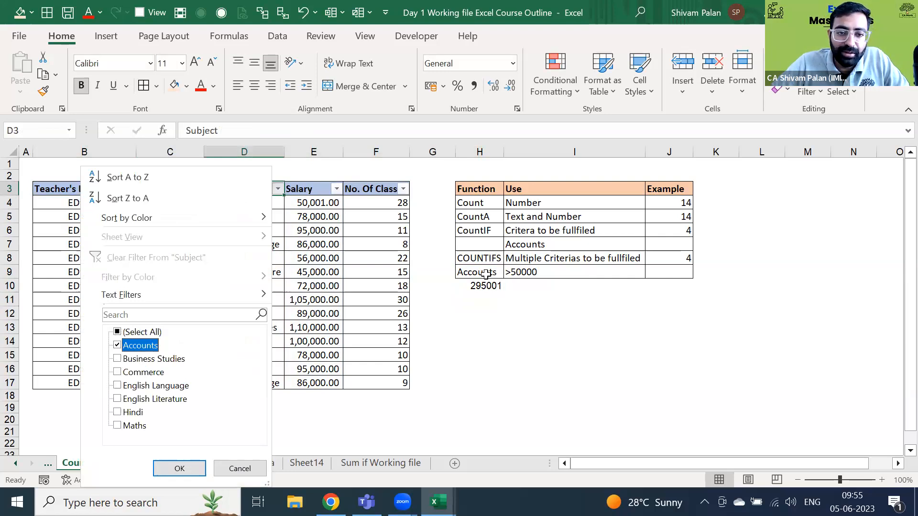
key(Return)
key(Right)
key(Down)
key(ctrl+shift+Down)
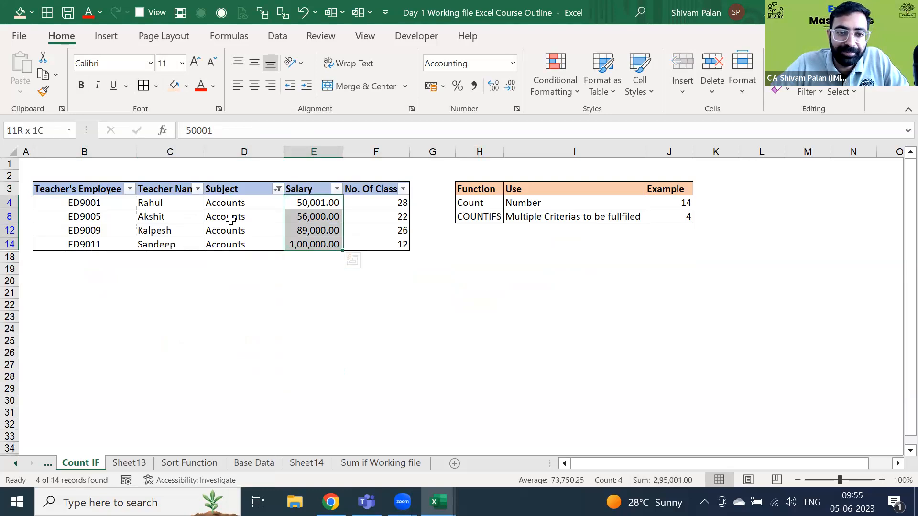
- Clear the Subject filter so all 14 rows show, and return to the SUMIFS cell
key(Up)
key(Left)
key(alt+Down)
key(e)
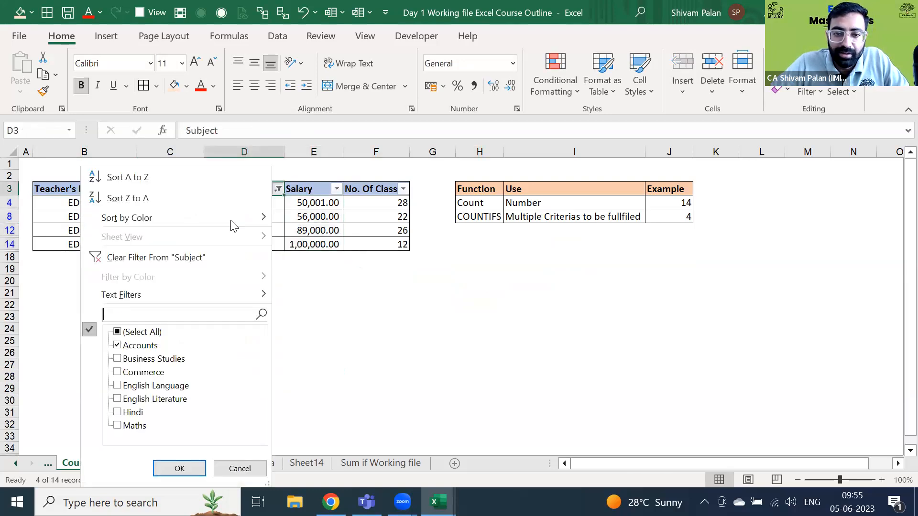
key(Escape)
key(ctrl+z)
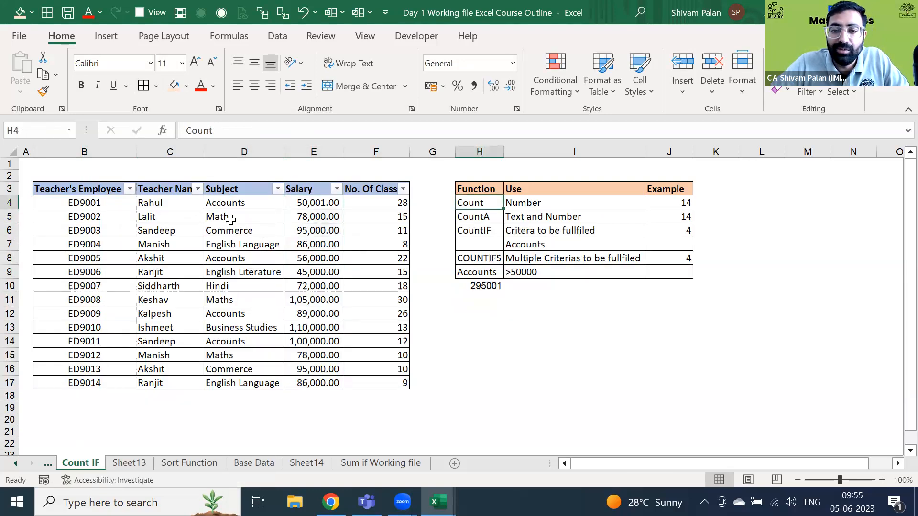
key(ctrl+Down)
key(ctrl+Down)
key(ctrl+Down)
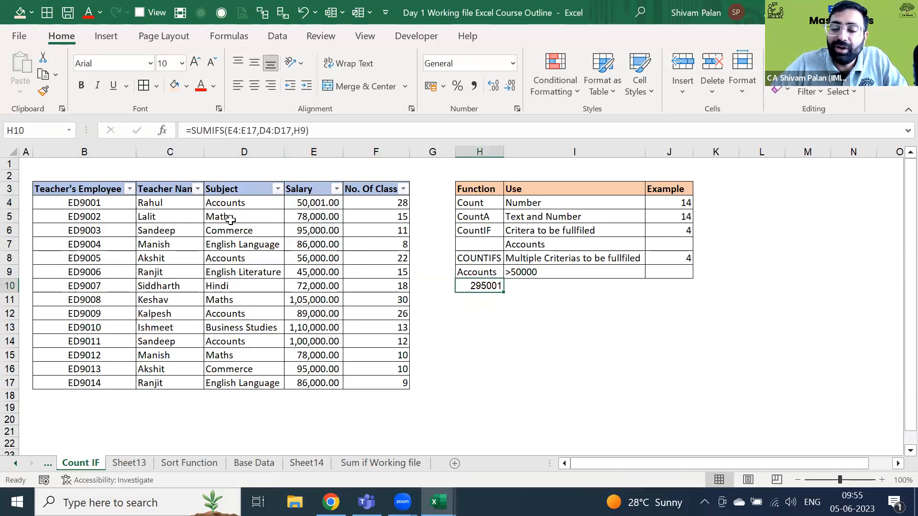
- Extend H10's SUMIFS with salary range E4:E17 and the >50000 criterion in I9
key(F2)
key(BackSpace)
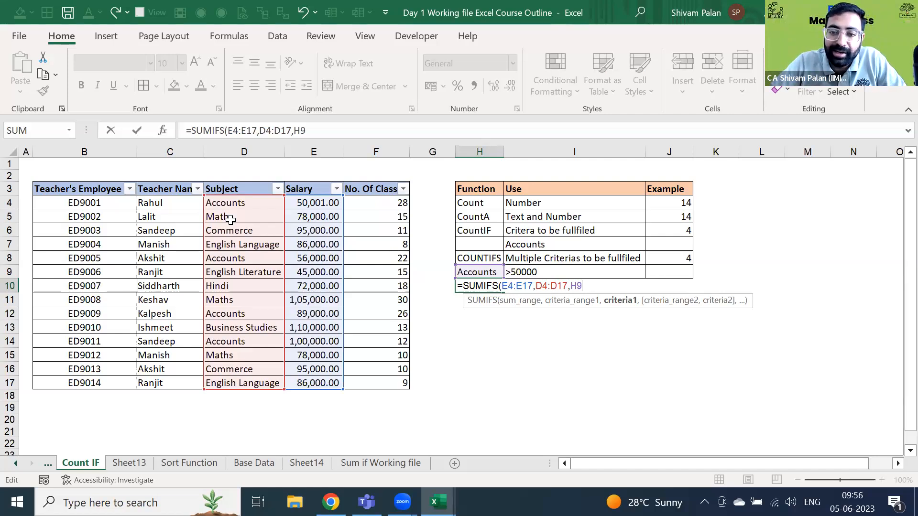
text(,)
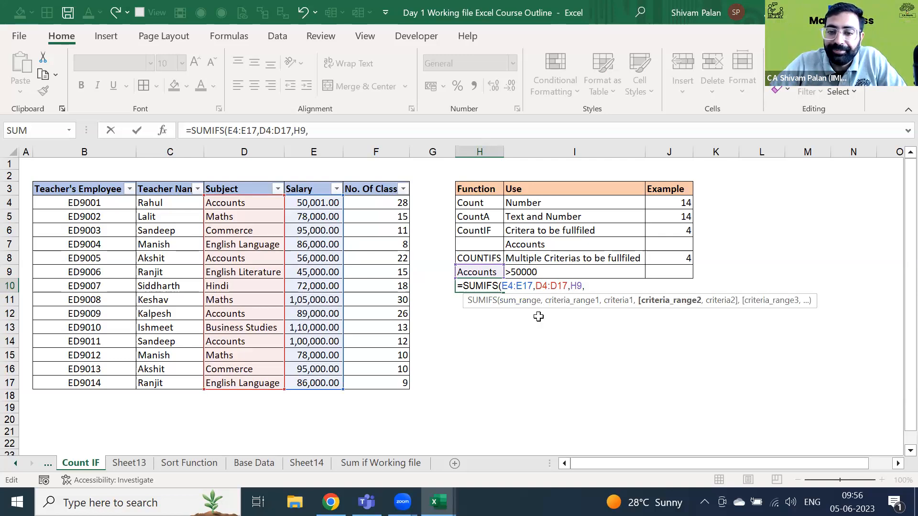
key(Up)
key(Right)
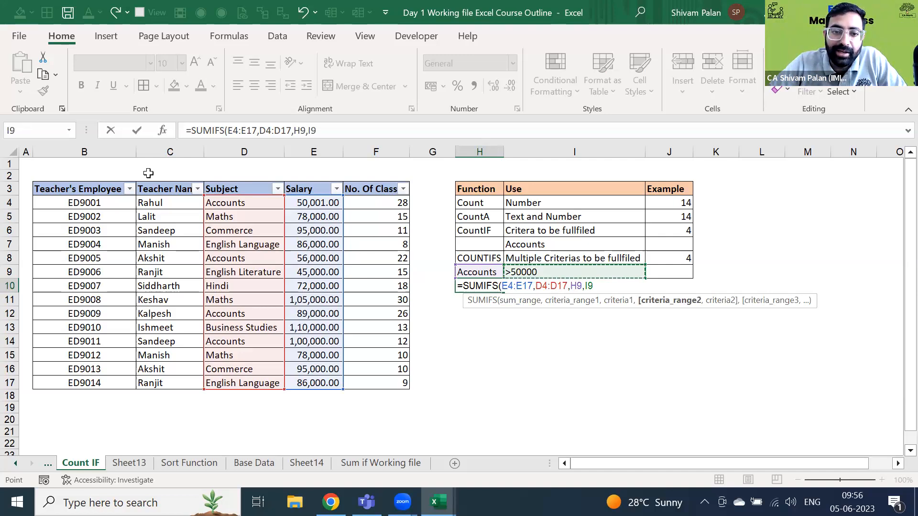
text(,)
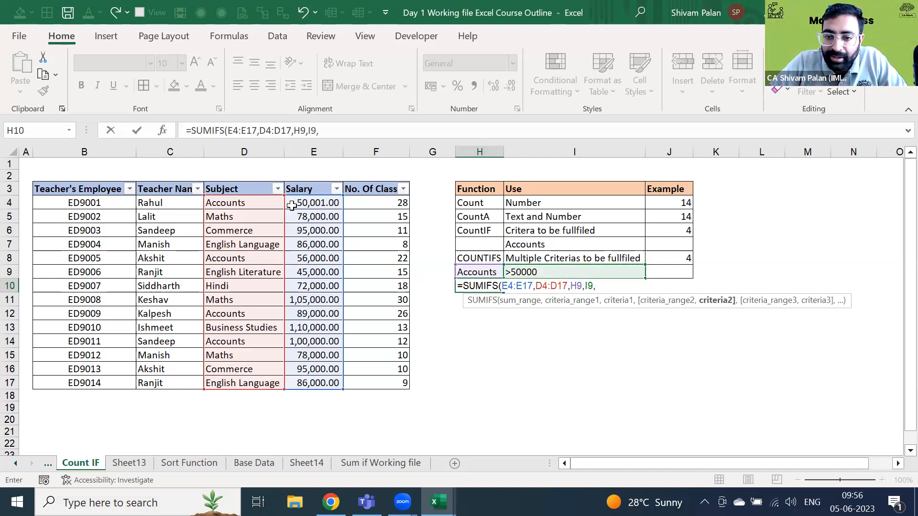
key(BackSpace)
key(BackSpace)
key(BackSpace)
key(BackSpace)
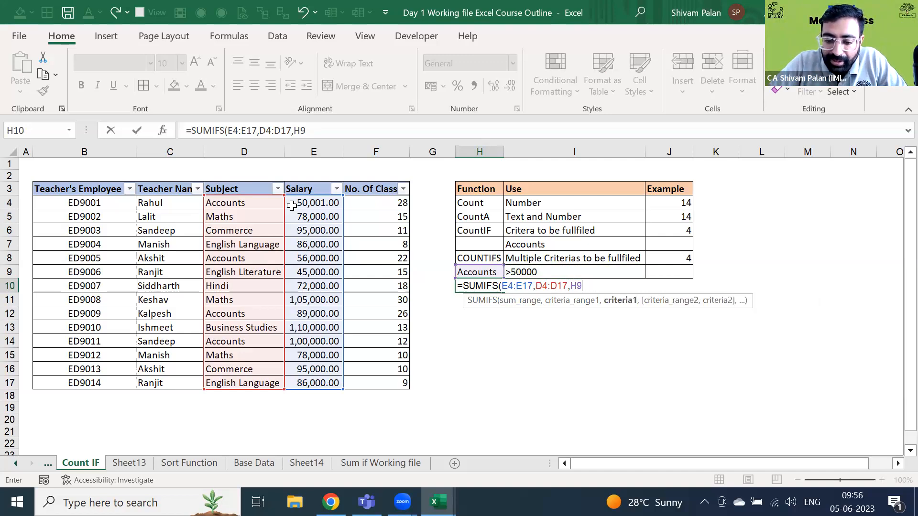
text(,)
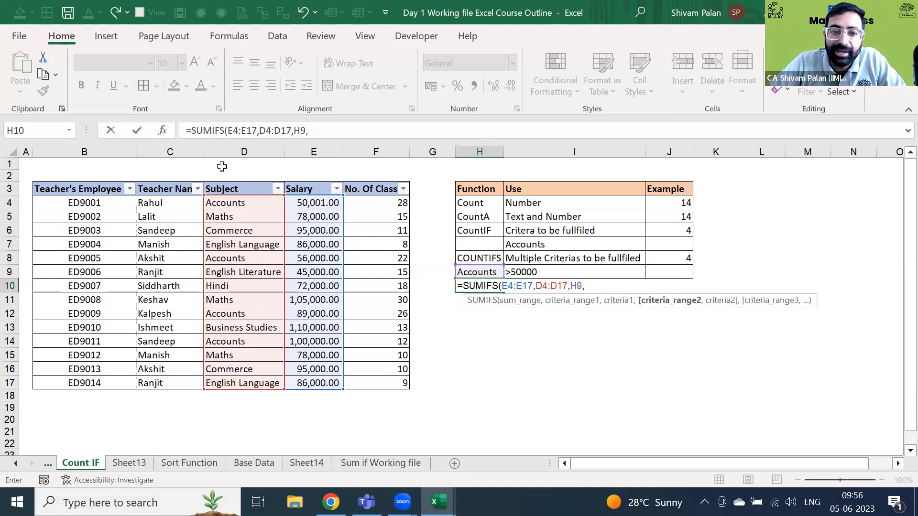
click(308, 203)
key(ctrl+shift+Down)
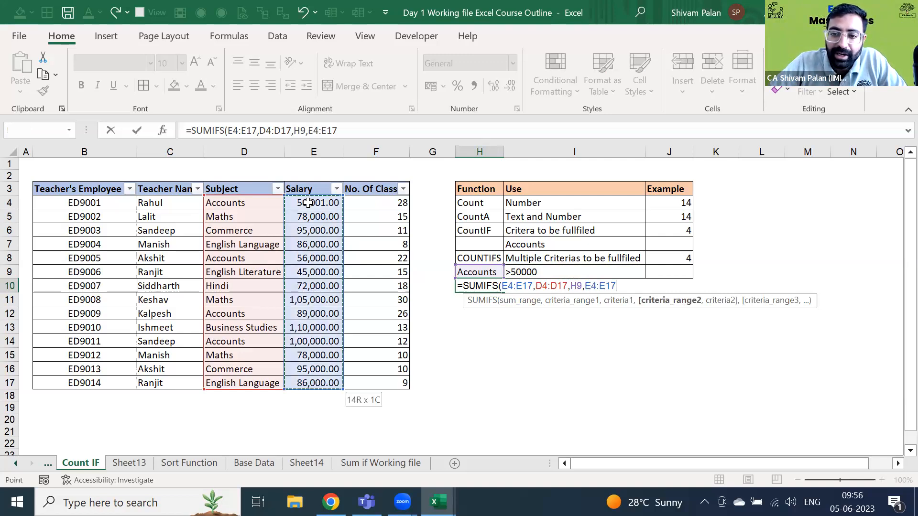
text(,)
click(530, 272)
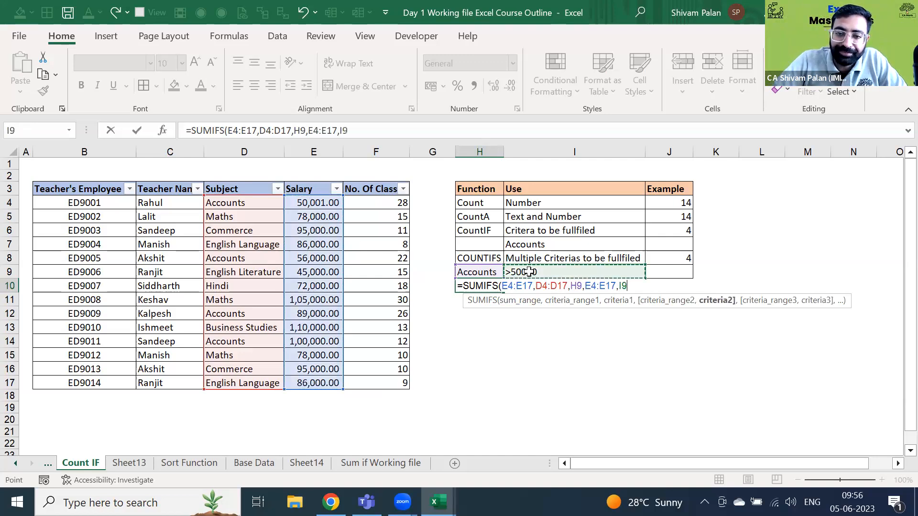
key(Return)
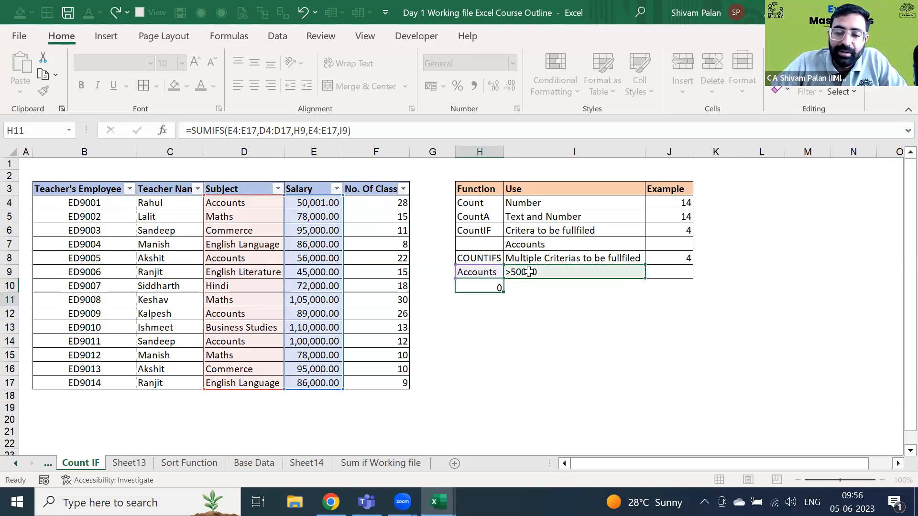
- Change the first salary in E4 (ED9001) to 32,000
key(Up)
key(Up)
key(Left)
key(Left)
key(Left)
key(Up)
key(Up)
key(Up)
key(Up)
key(Up)
text(32000)
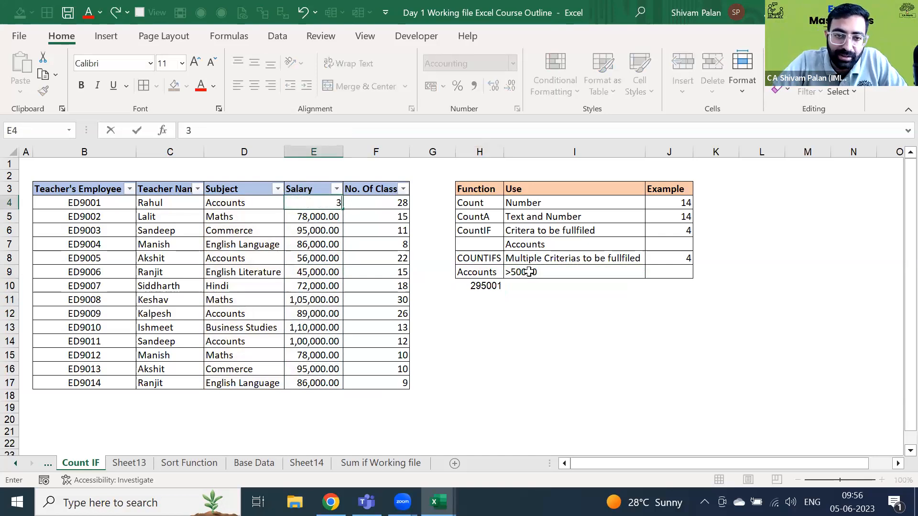
key(Return)
key(Right)
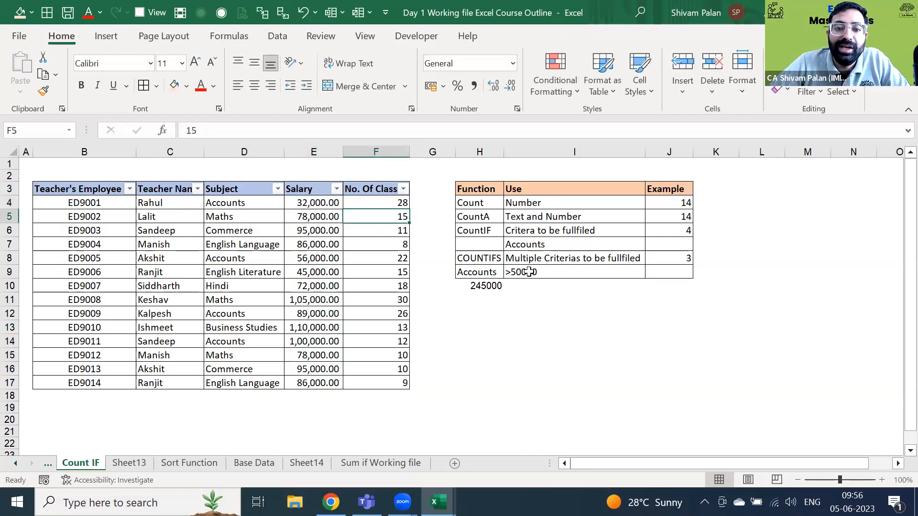
- Check that H10 now totals 245000 and look over the function summary table
key(Right)
key(Right)
key(Down)
key(Down)
key(Down)
key(Down)
key(Down)
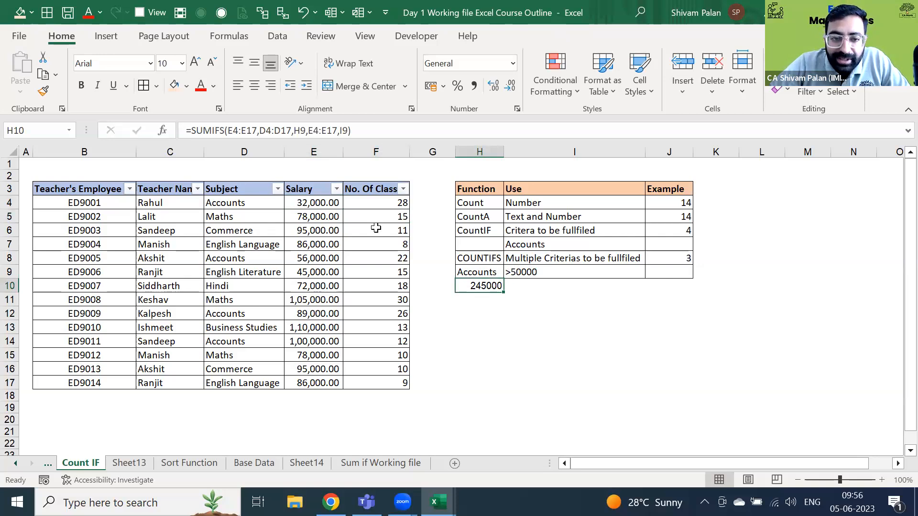
click(321, 191)
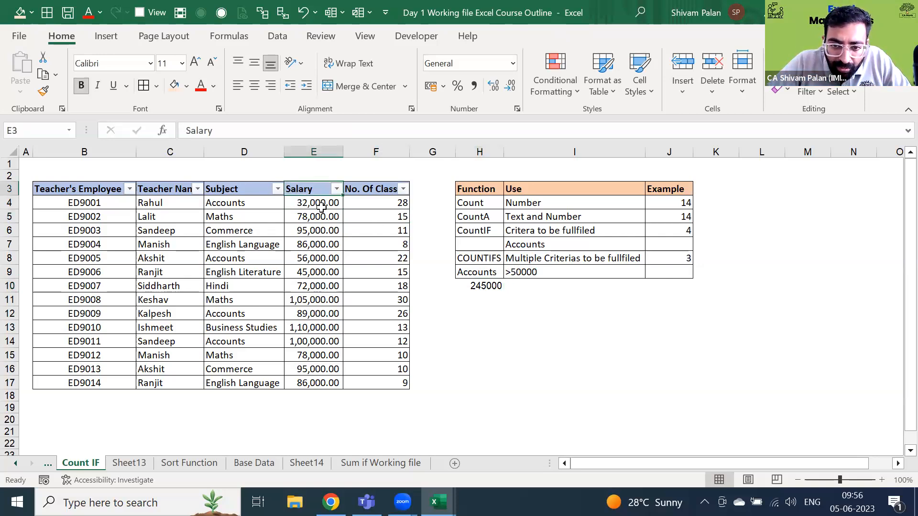
key(Right)
key(Right)
key(Right)
key(Down)
key(Down)
key(Down)
key(Down)
key(Down)
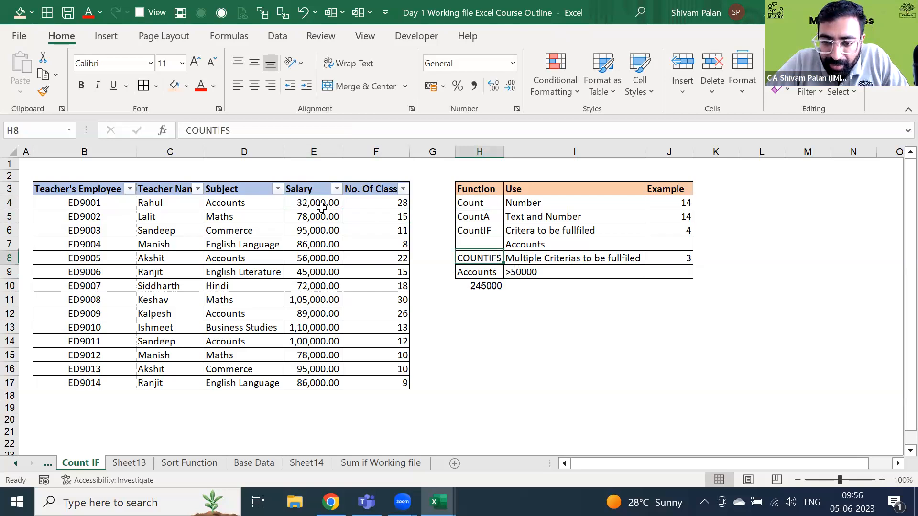
key(Down)
key(Down)
key(F2)
key(Escape)
key(Left)
key(Left)
key(Left)
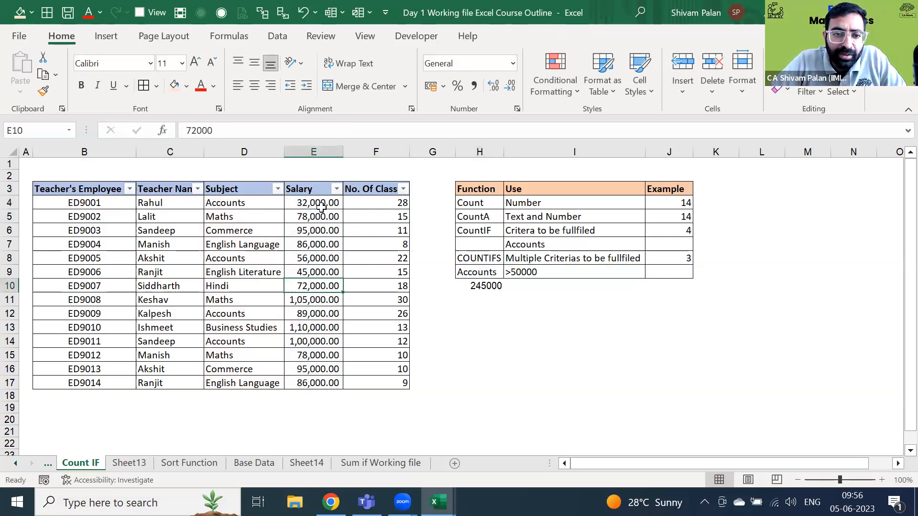
key(ctrl+Up)
key(Left)
key(alt+Down)
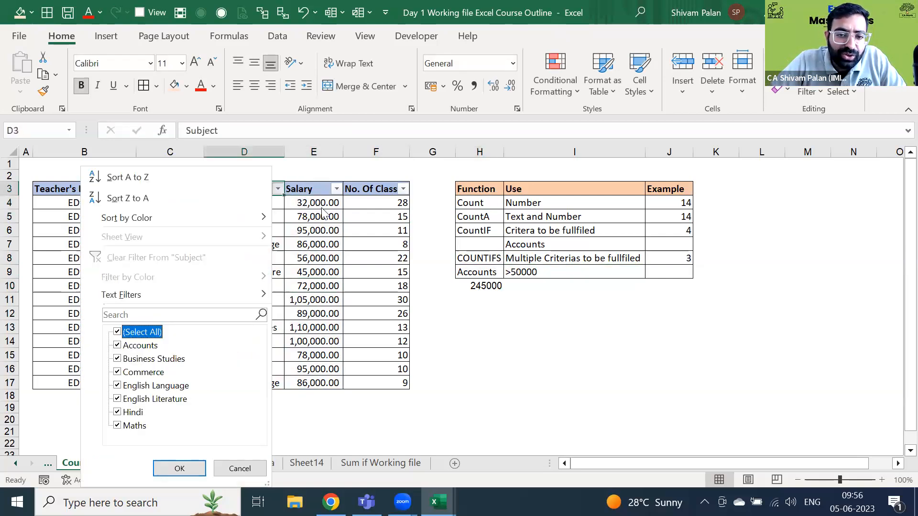
key(space)
key(Down)
key(Down)
key(Up)
key(space)
key(Return)
key(Right)
key(Down)
key(ctrl+shift+Down)
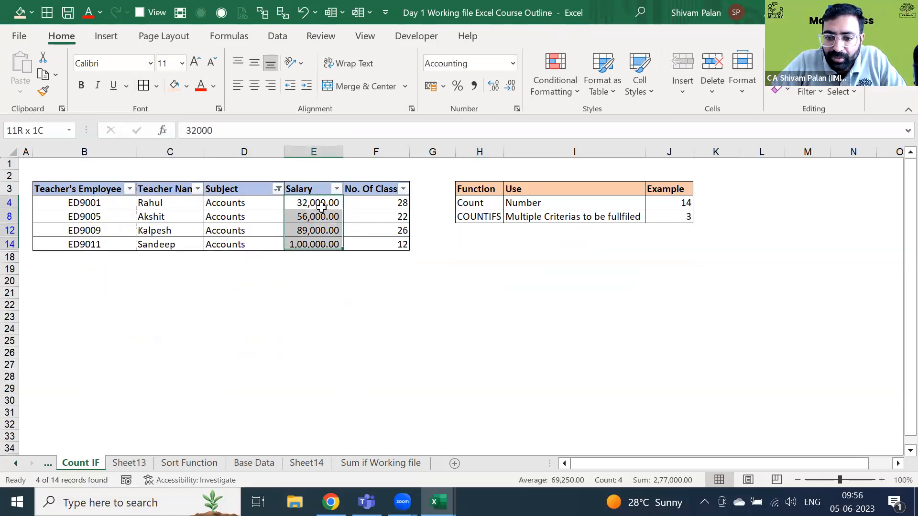
key(Up)
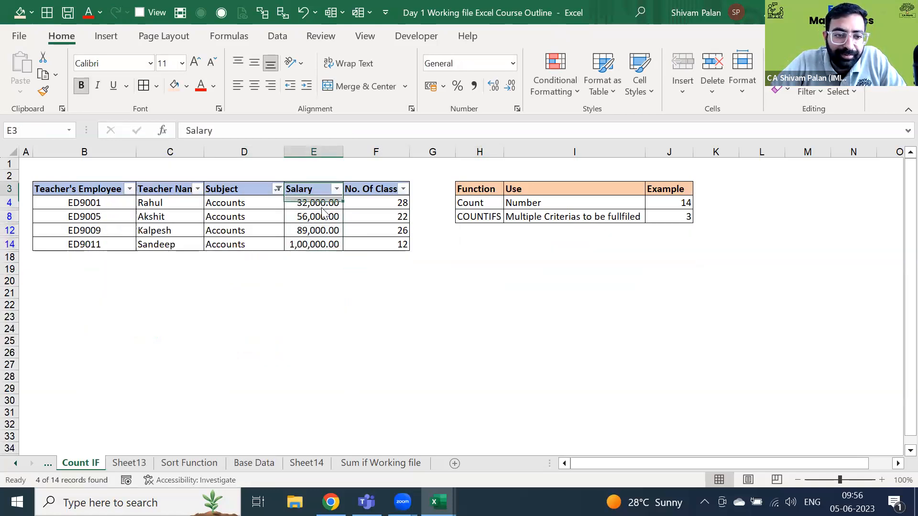
key(Left)
key(alt+Down)
key(space)
key(Return)
key(Down)
key(Right)
key(Right)
key(Right)
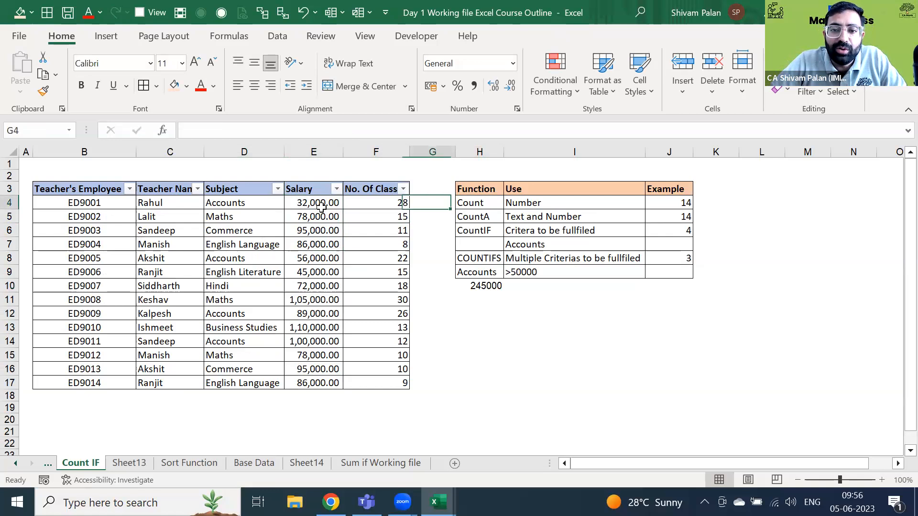
key(Right)
key(Down)
key(Down)
key(Down)
key(Down)
key(Down)
key(Down)
key(F2)
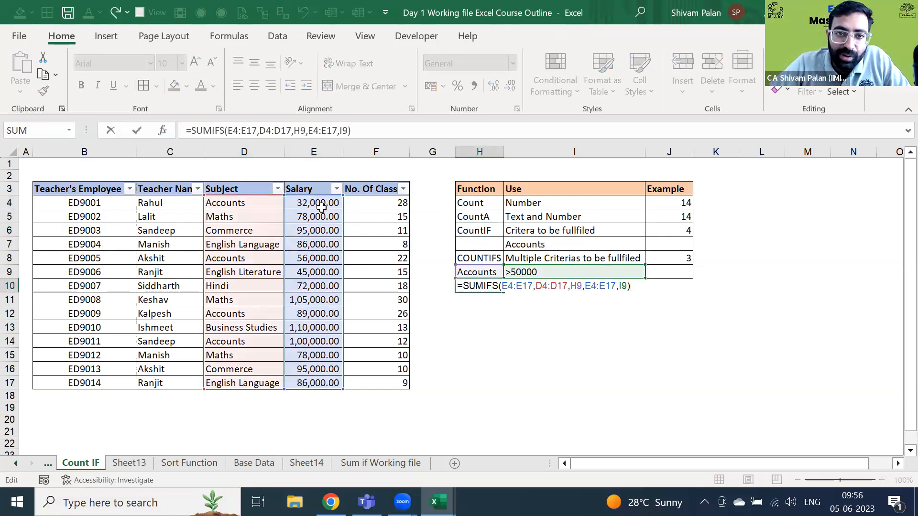
key(Escape)
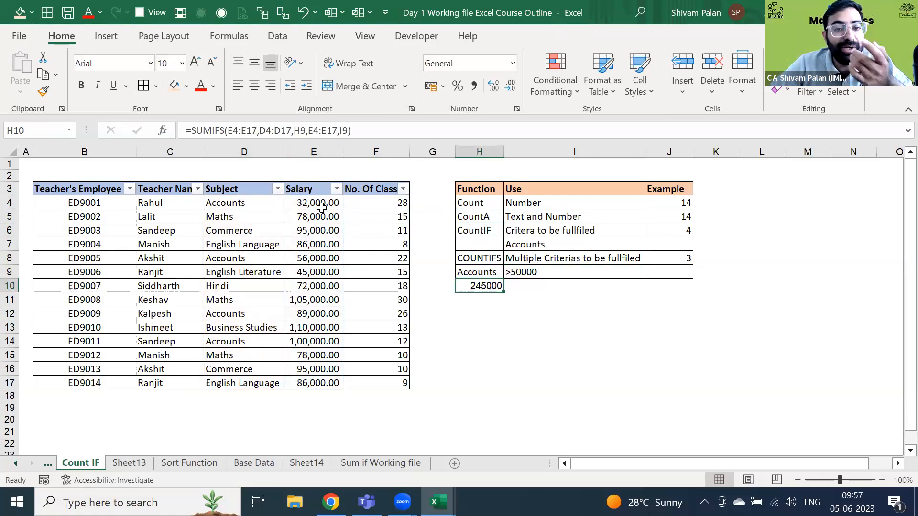
key(Up)
key(Left)
key(Left)
key(Left)
key(Left)
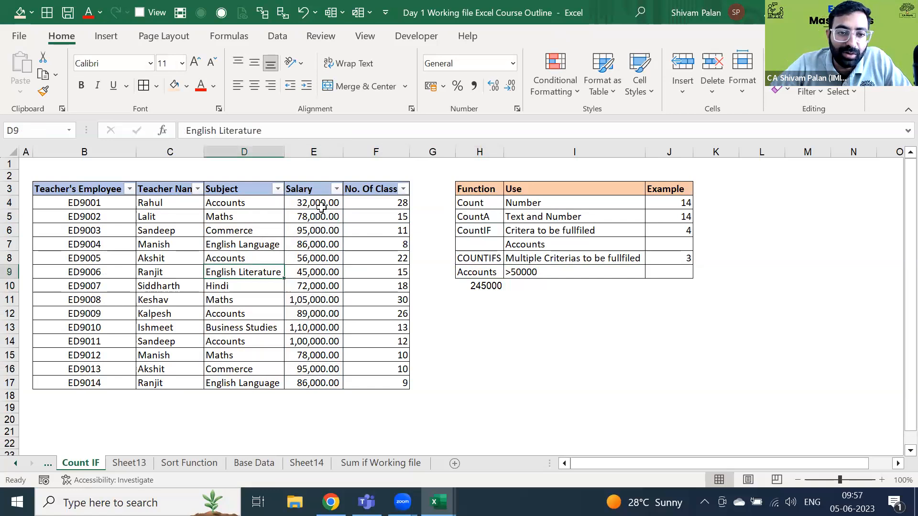
key(ctrl+Up)
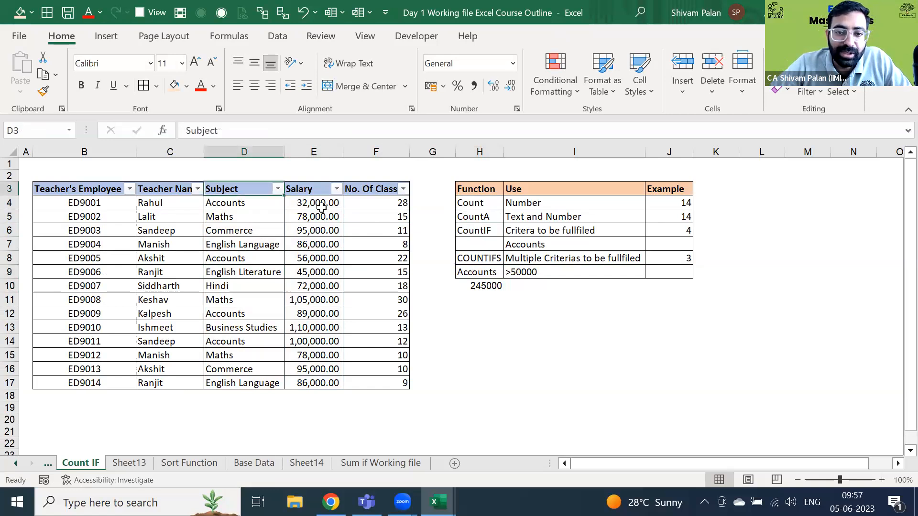
key(Down)
key(Right)
key(Right)
key(Right)
key(Right)
key(Down)
key(Down)
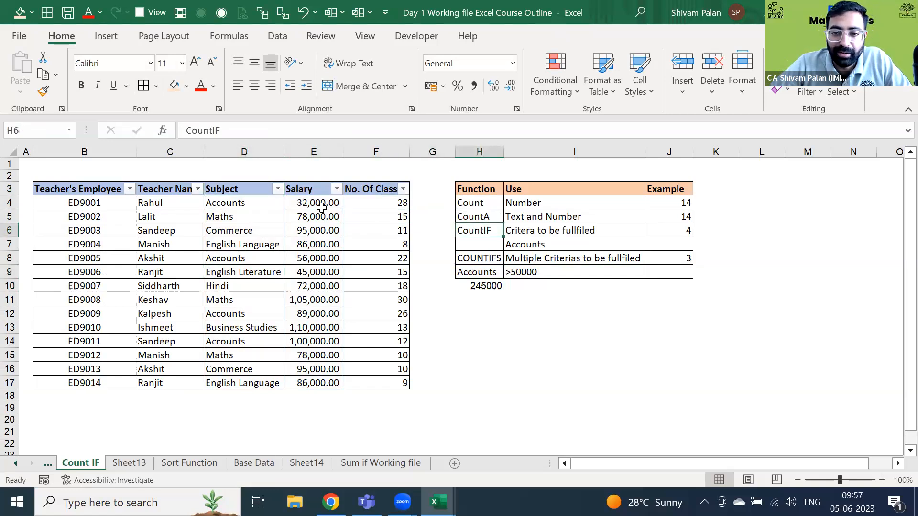
key(Down)
key(Down)
key(Down)
key(Down)
key(Right)
- Start a SUMIF in I10 with the arguments in the wrong order, then discard it
text(=sum)
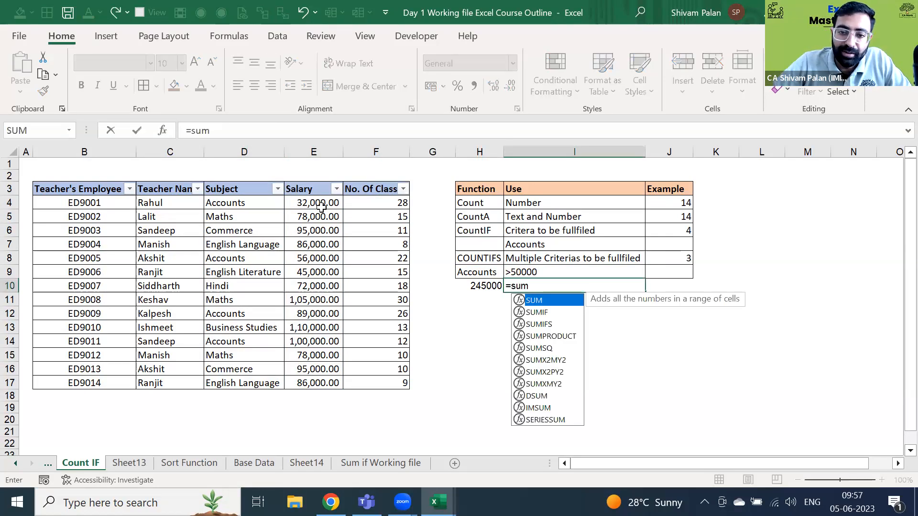
key(Down)
key(Tab)
key(Left)
key(Left)
key(Left)
key(Left)
key(Left)
key(Left)
key(Right)
key(Right)
click(321, 206)
key(ctrl+shift+Down)
text(,)
key(Up)
key(Left)
key(Left)
key(Right)
key(Left)
key(Escape)
- Restart =SUMIF in I10 with subjects D4:D17 as the range
text(=s)
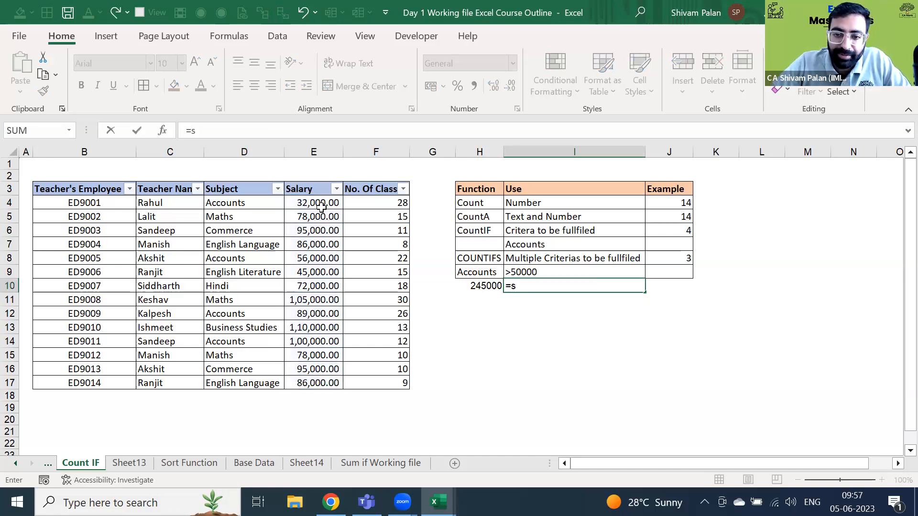
text(um)
key(Tab)
key(Left)
key(Left)
key(Left)
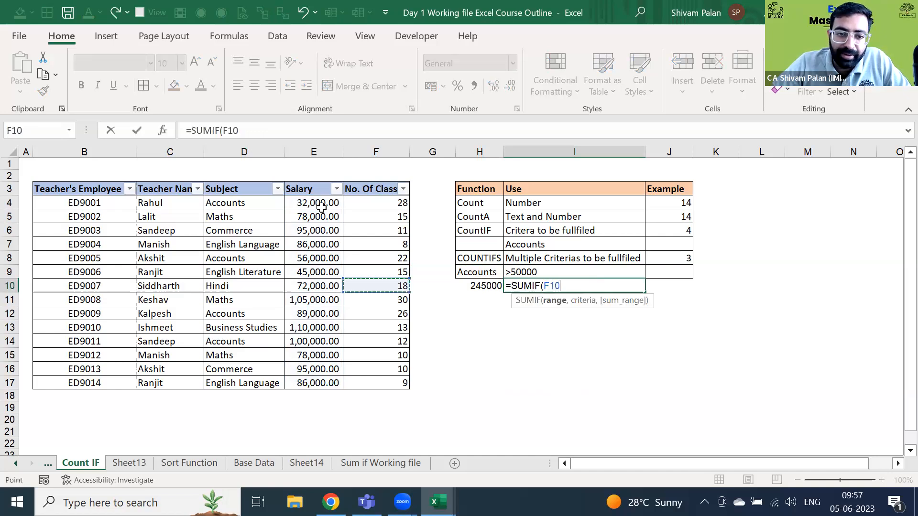
key(Left)
key(Left)
key(ctrl+Up)
key(Down)
key(ctrl+shift+Down)
text(m)
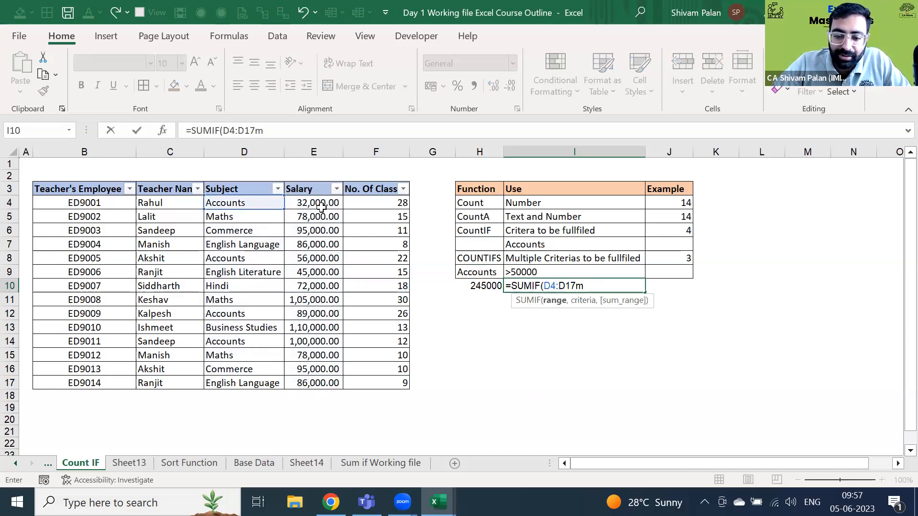
key(BackSpace)
- Add H9 as criterion and E4:E17 as sum range for 277000, then compare with H10
text(,)
key(Left)
key(Left)
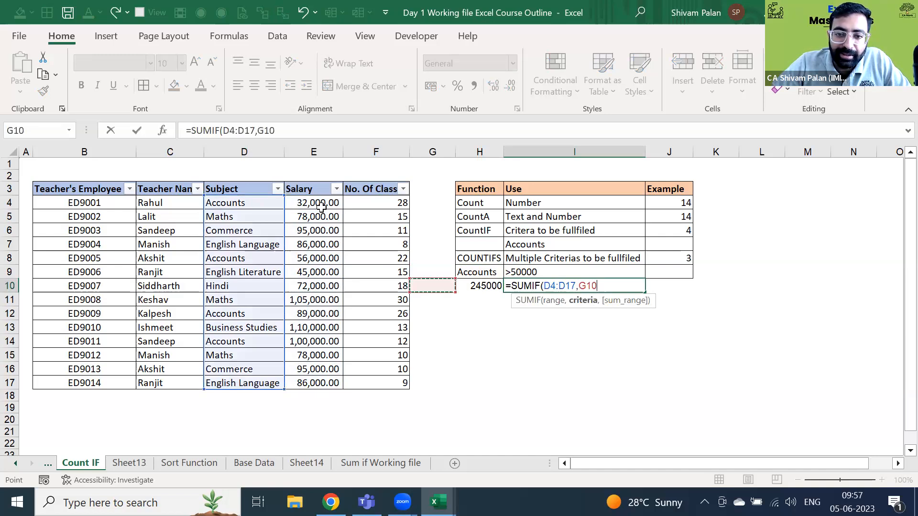
key(Up)
key(Right)
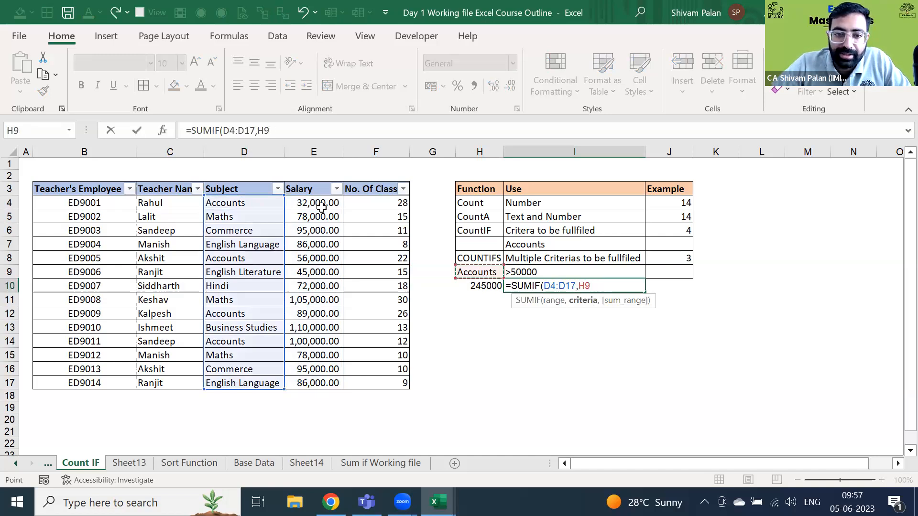
text(,)
key(Left)
key(Left)
key(Left)
key(Left)
key(Up)
key(Up)
key(Up)
key(Up)
key(Up)
key(Up)
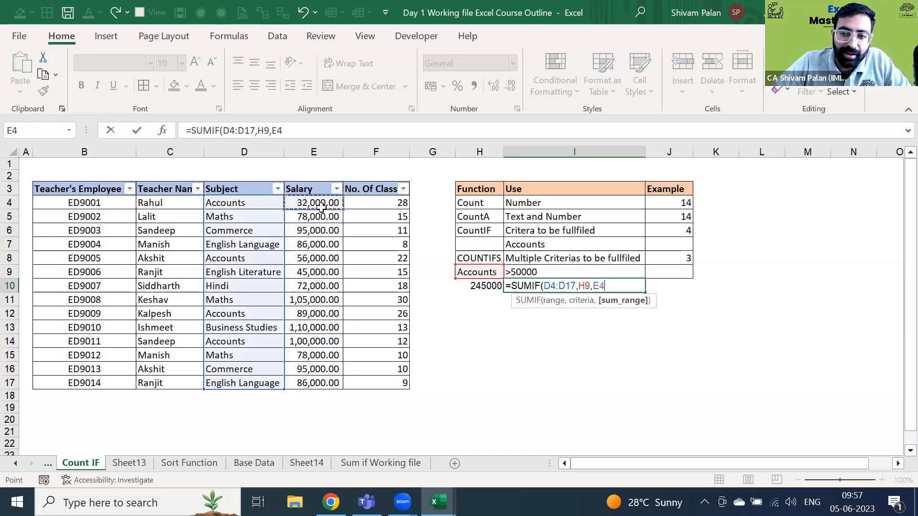
key(Return)
key(Up)
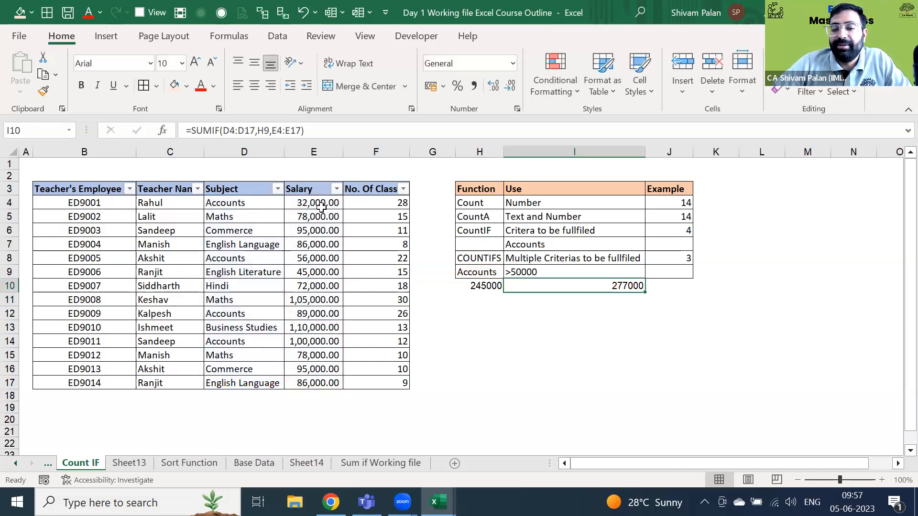
key(Left)
key(F2)
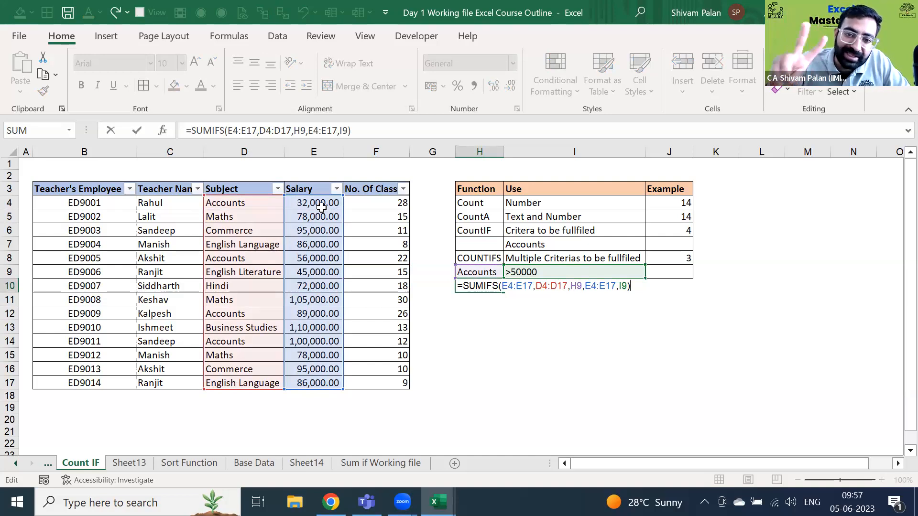
key(Tab)
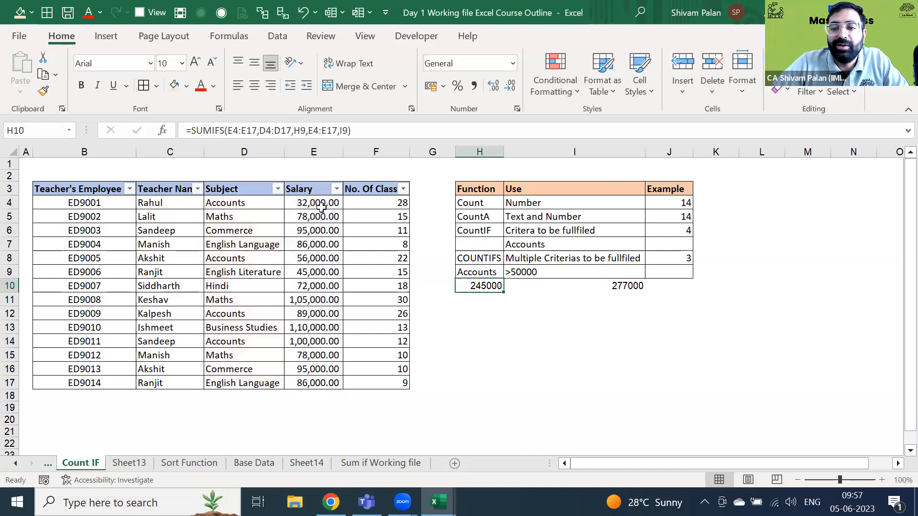
key(F2)
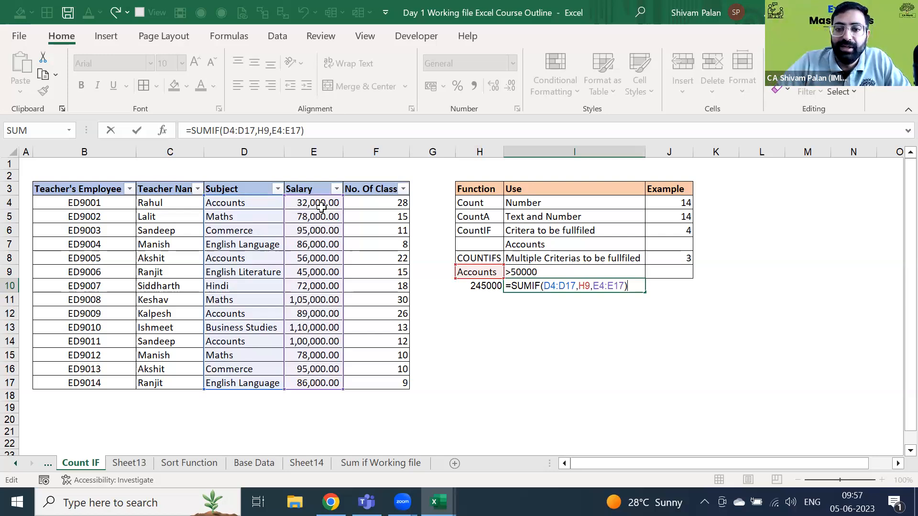
key(Escape)
key(shift+Left)
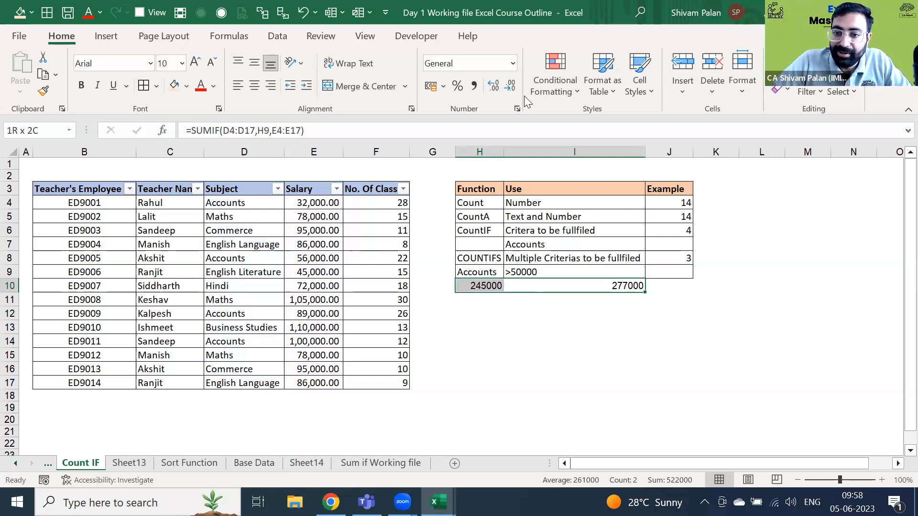
key(Right)
key(Up)
key(Up)
key(Up)
key(shift+Left)
key(shift+Left)
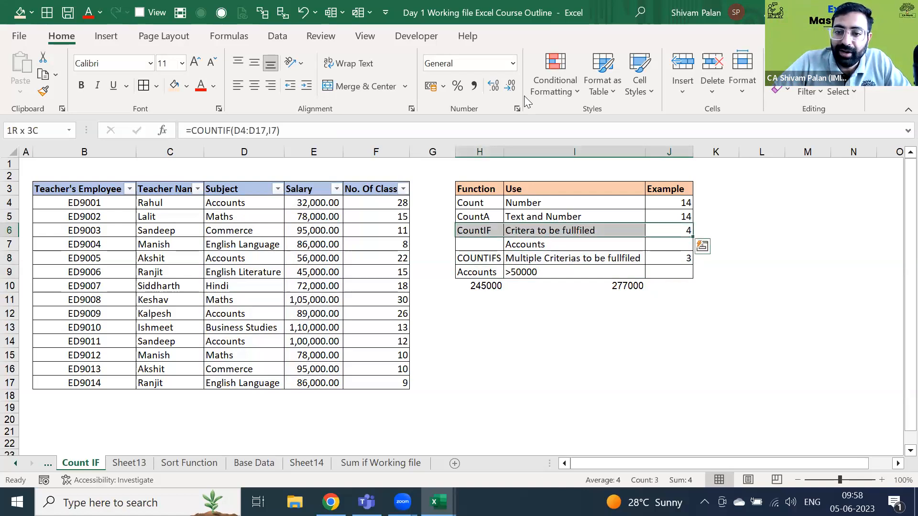
key(Down)
key(Down)
key(shift+Left)
key(shift+Left)
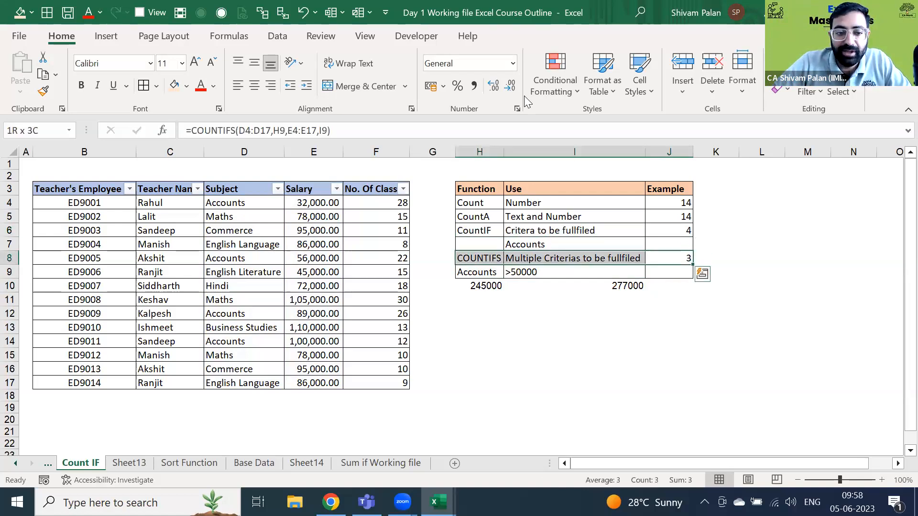
key(shift+Right)
key(shift+Right)
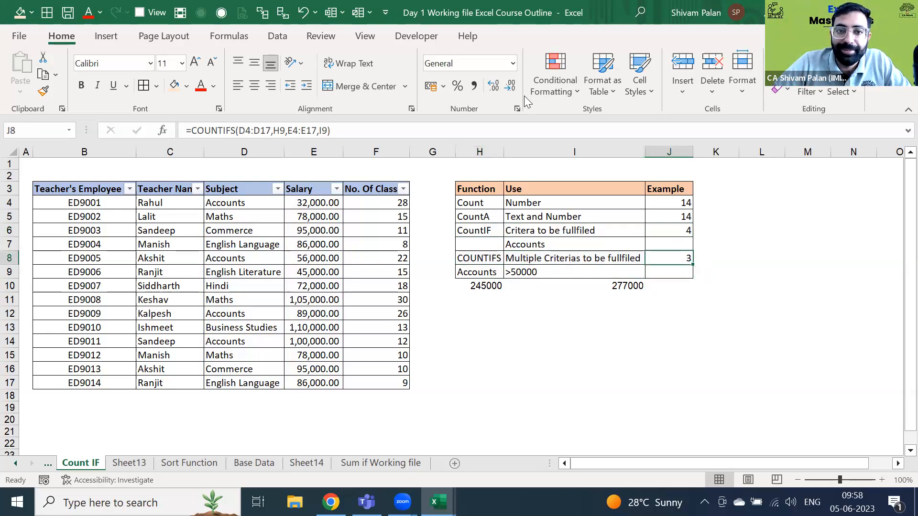
key(ctrl+Page_Up)
key(ctrl+Page_Down)
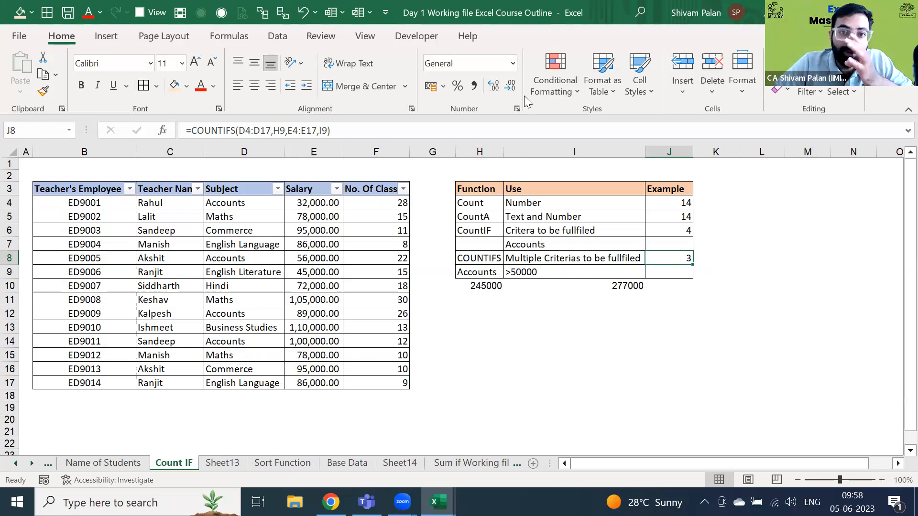
- Page back through the sheet tabs to Excel Course Outline and jump to its top
key(ctrl+Page_Up)
key(ctrl+Page_Up)
key(ctrl+Page_Up)
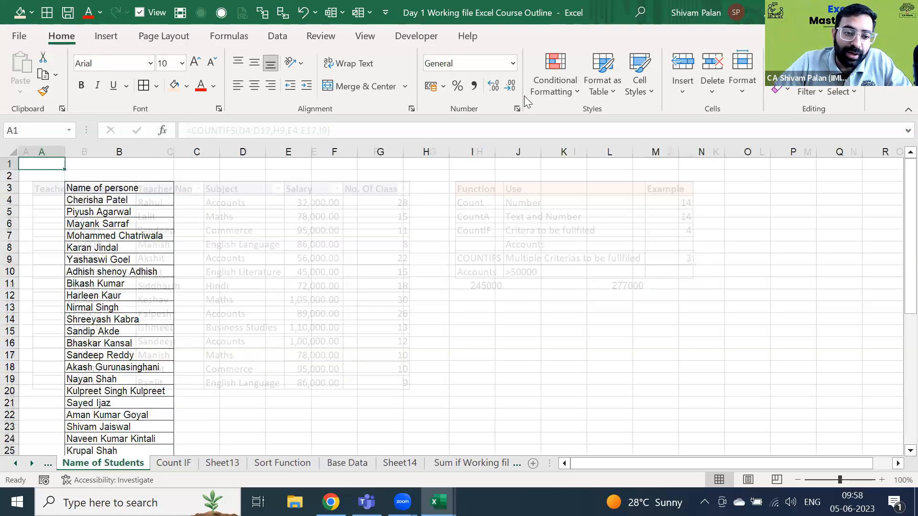
key(ctrl+Page_Down)
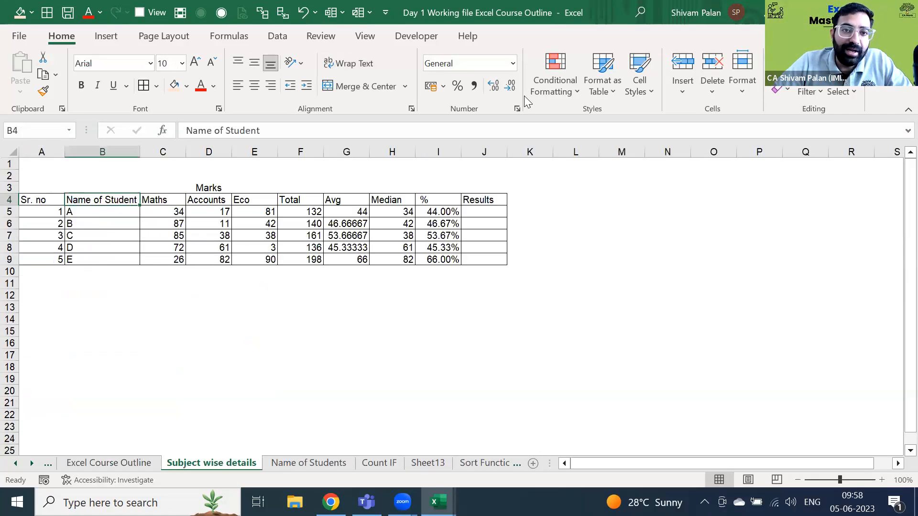
key(Up)
key(Up)
key(Up)
key(ctrl+Page_Up)
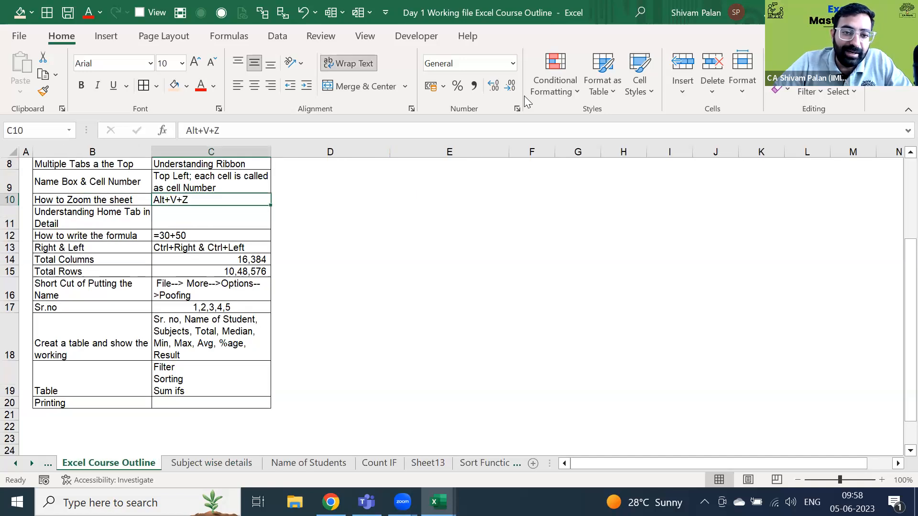
key(ctrl+Page_Up)
key(ctrl+Page_Down)
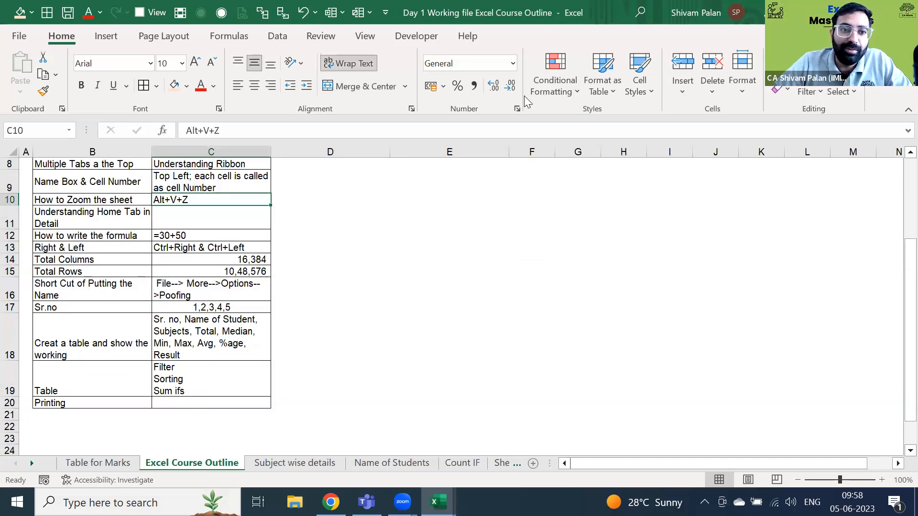
key(ctrl+Up)
key(ctrl+Up)
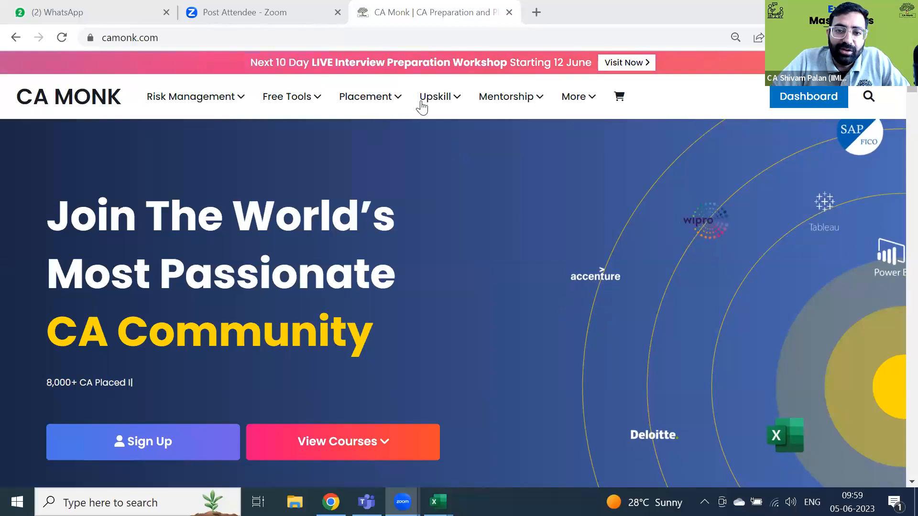
- Choose SAP FICO For Beginners from the Upskill menu on camonk.com
mouse_move(423, 101)
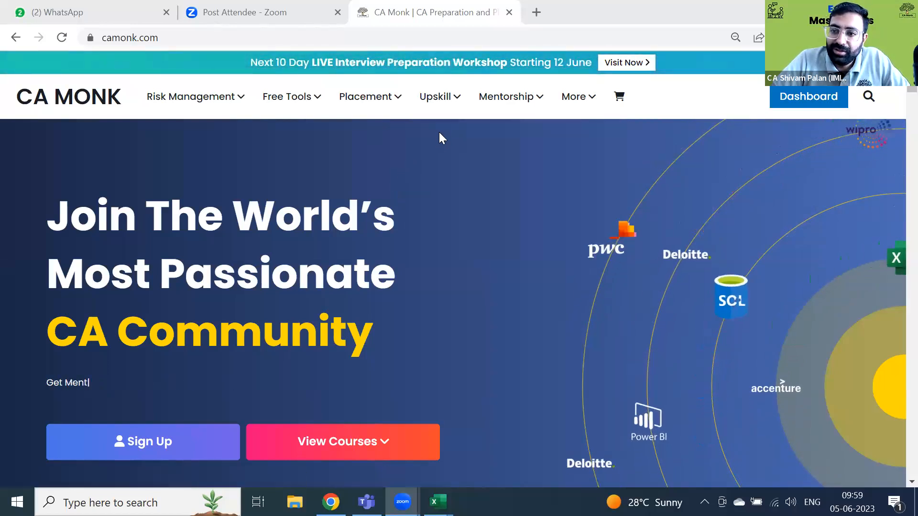
mouse_move(374, 106)
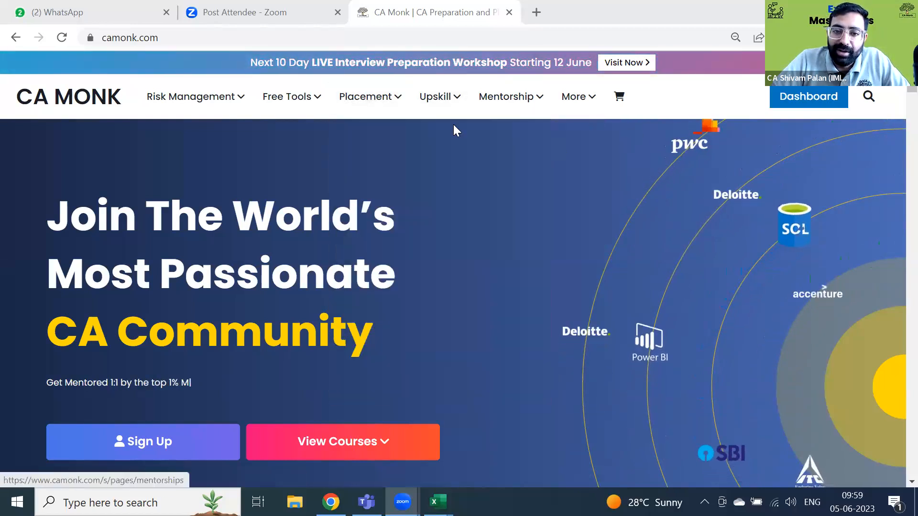
mouse_move(450, 102)
click(435, 253)
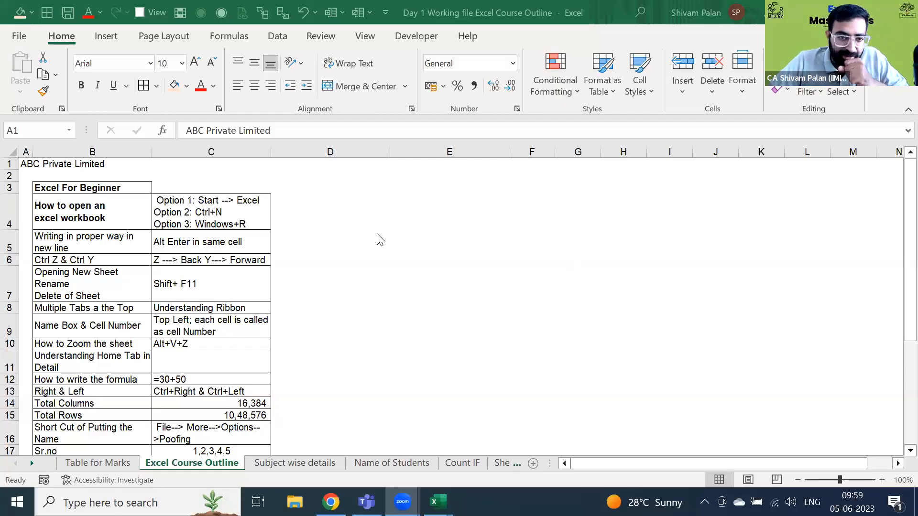
key(Down)
key(Right)
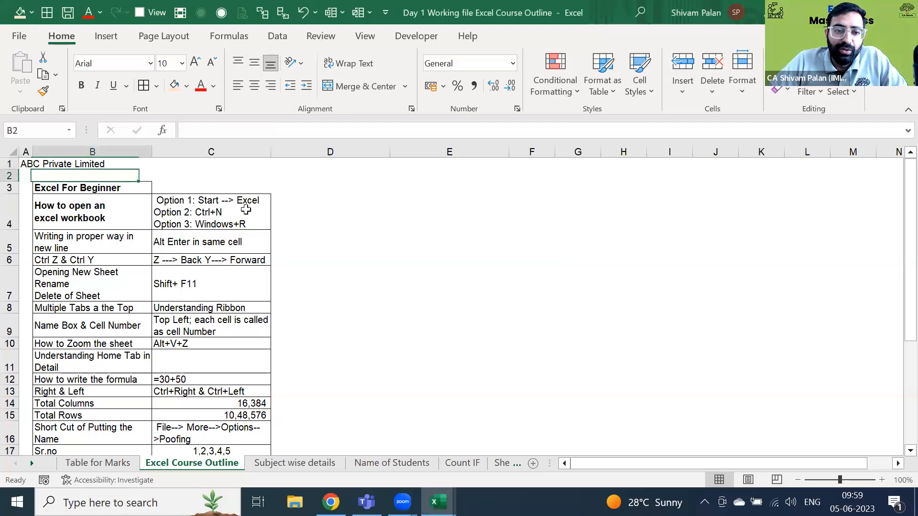
click(246, 209)
key(Right)
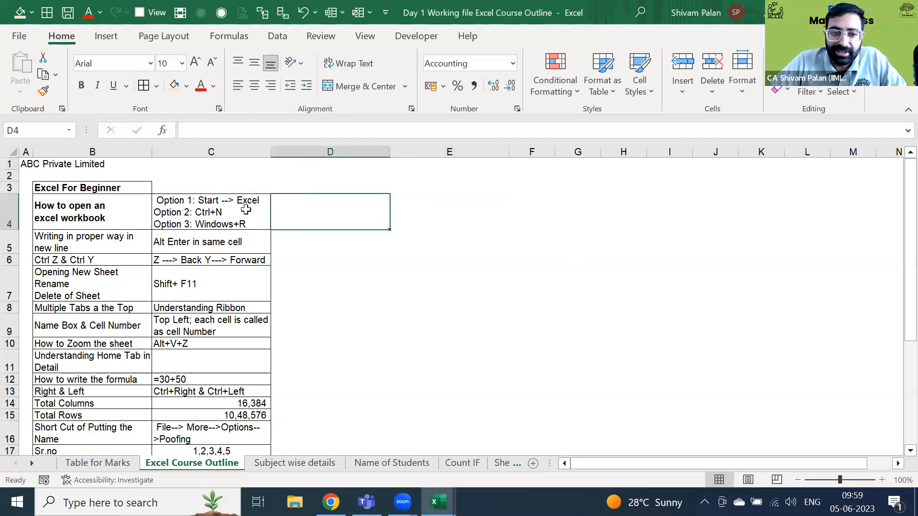
key(Down)
key(Left)
key(shift+Left)
key(Right)
key(Right)
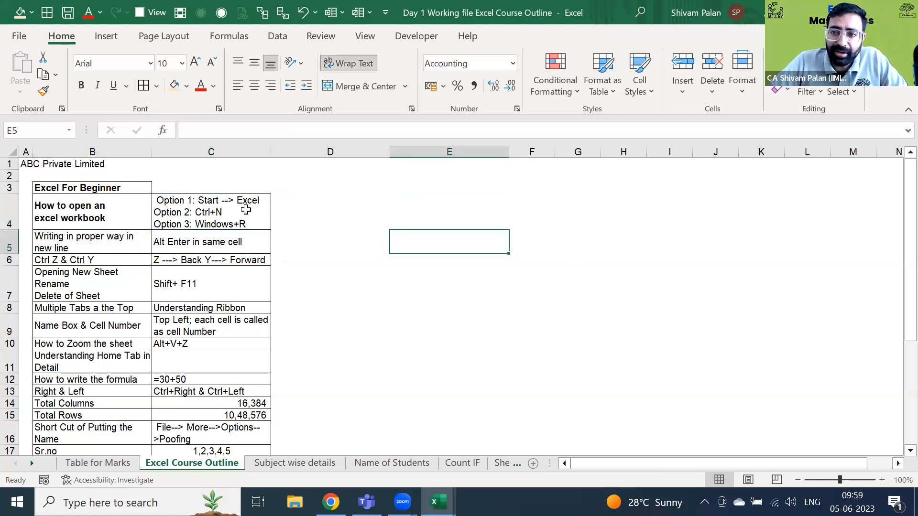
key(Up)
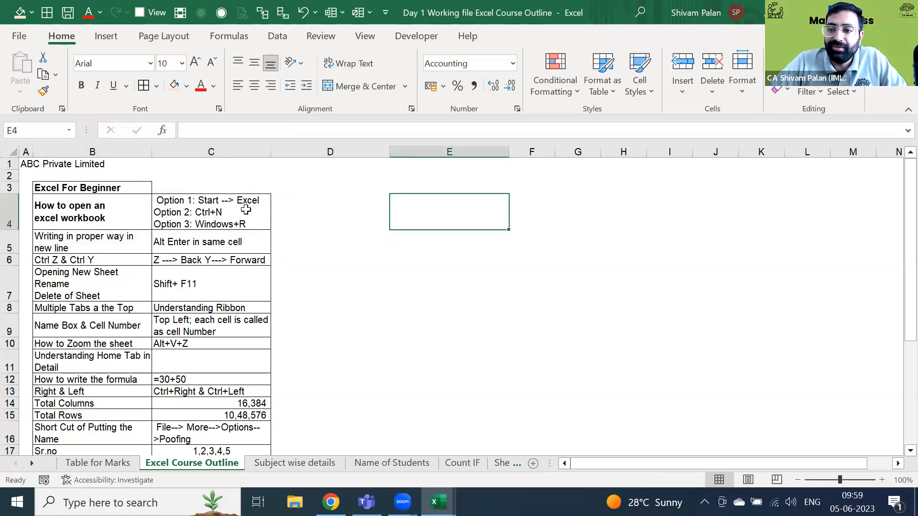
key(F2)
key(alt+Return)
key(Escape)
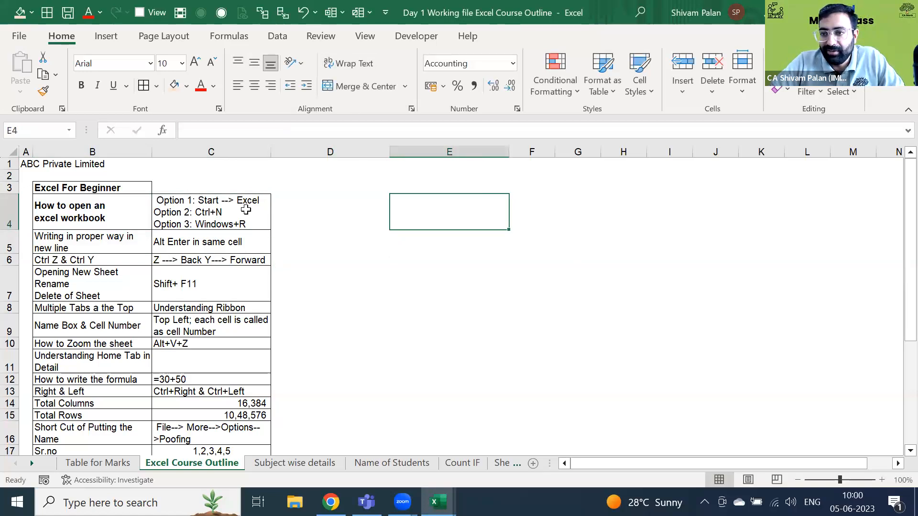
key(Left)
key(Left)
key(Down)
key(Down)
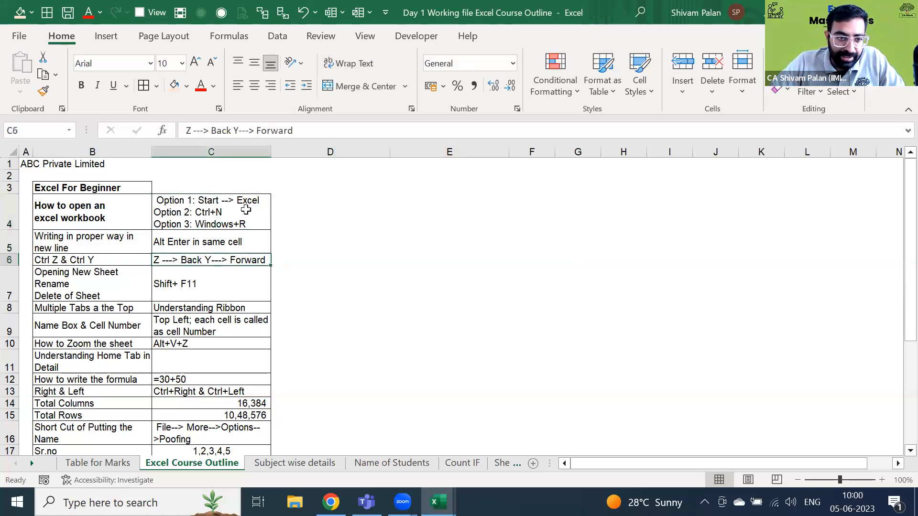
key(Right)
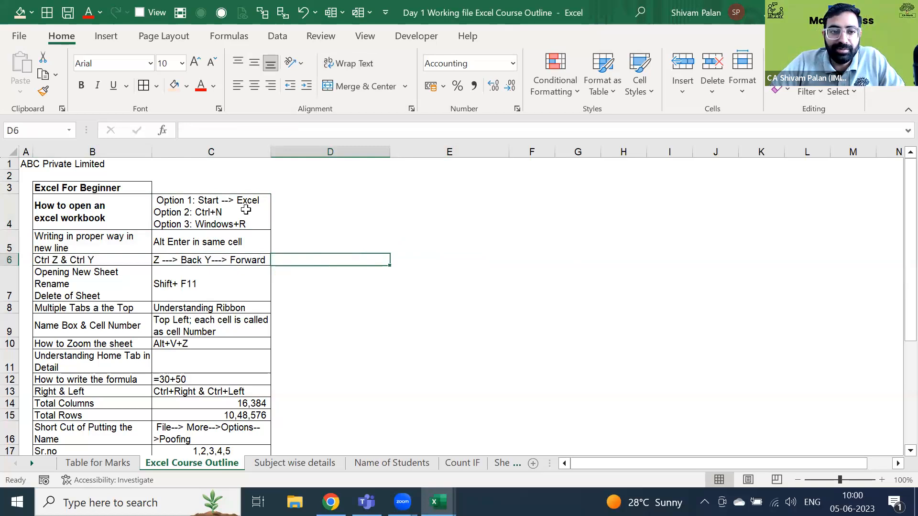
key(Left)
key(Down)
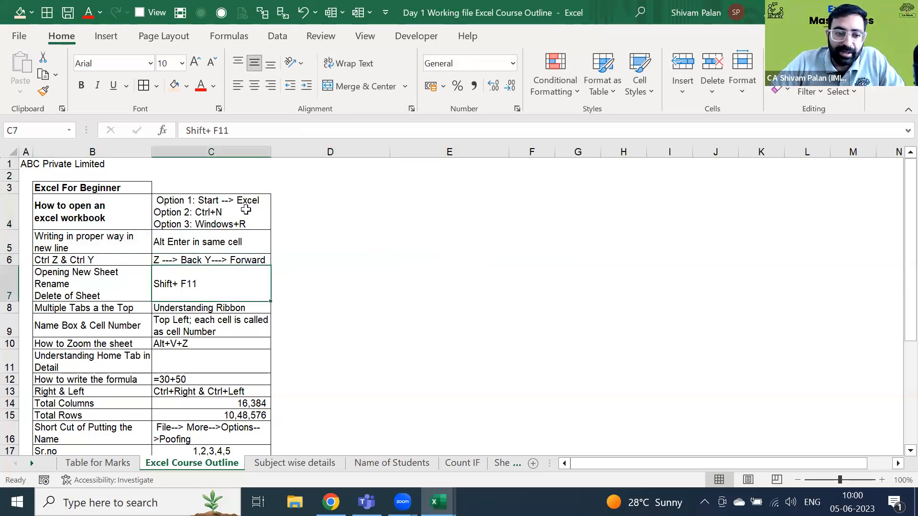
key(Down)
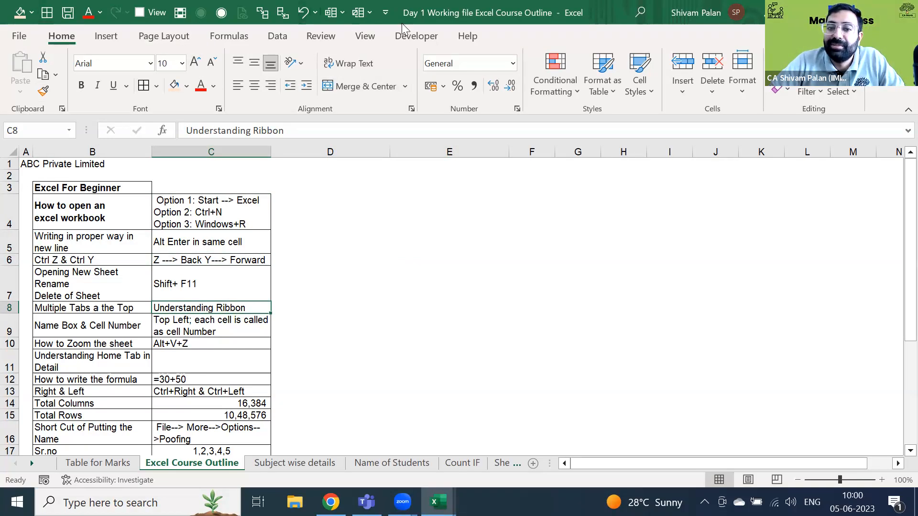
click(220, 331)
key(shift+Left)
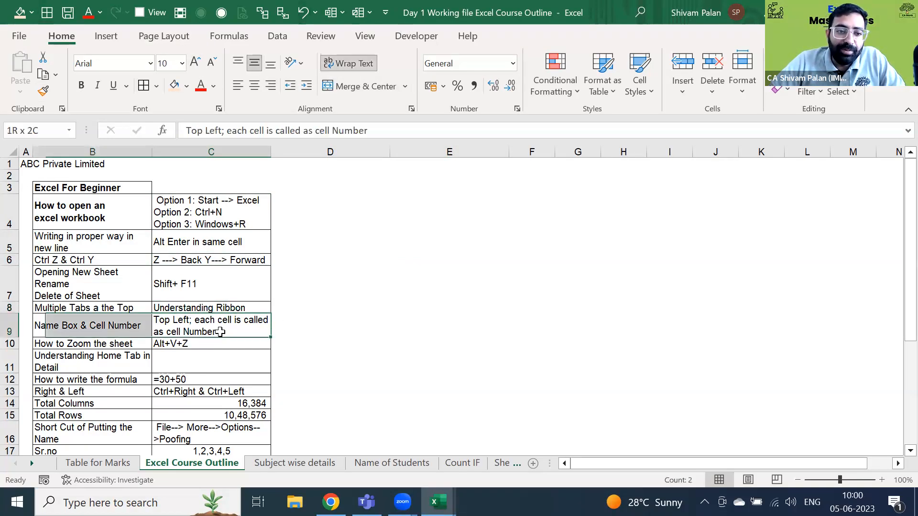
click(219, 332)
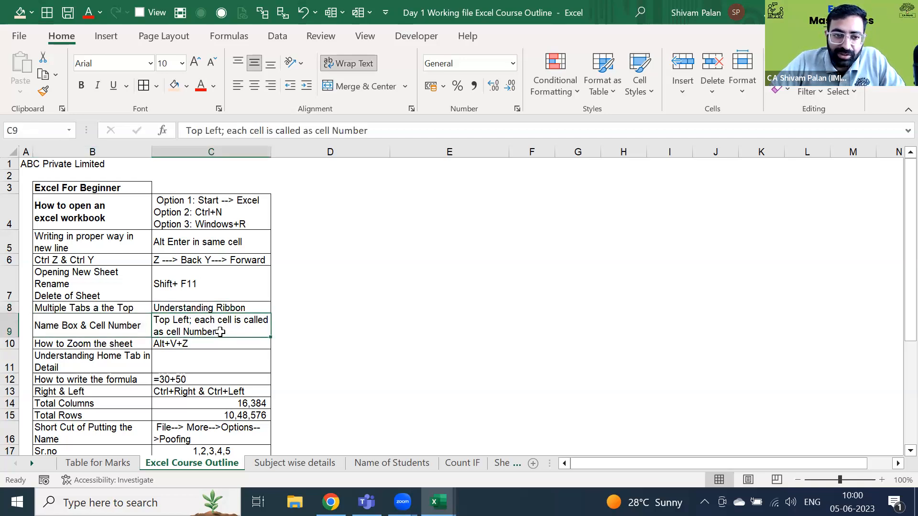
key(Down)
key(Down)
key(Down)
key(Right)
key(Right)
key(Left)
key(Left)
key(Left)
key(Right)
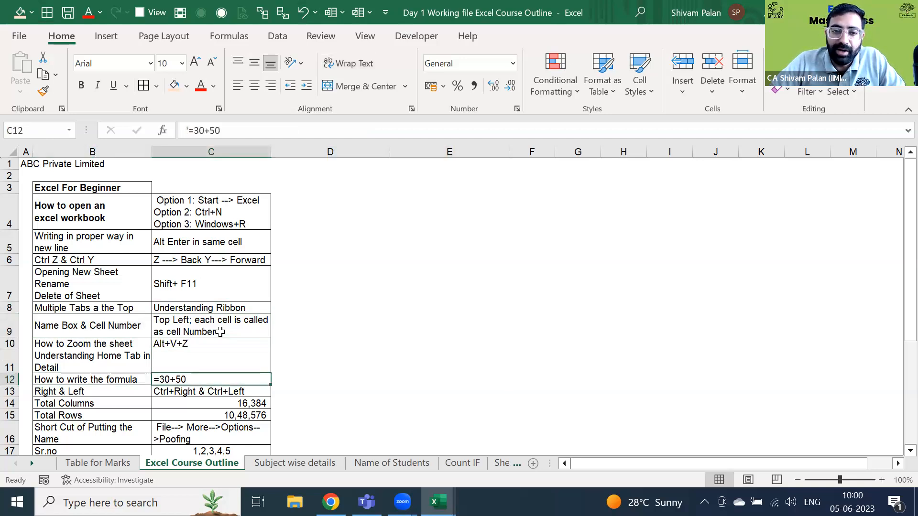
key(Right)
key(Up)
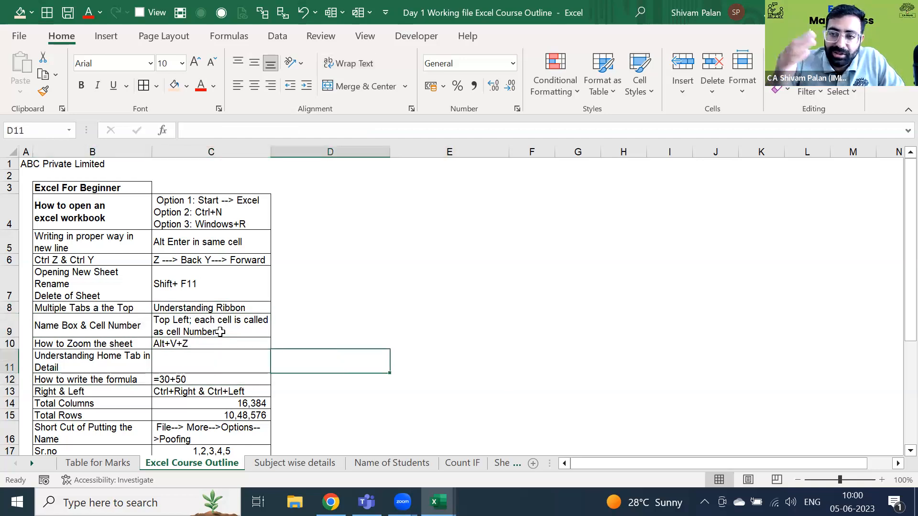
- Enter the heading 'Particulars' in D16 of the Course Outline
key(Down)
key(Left)
key(Down)
key(Down)
key(Down)
key(Down)
key(Down)
key(Down)
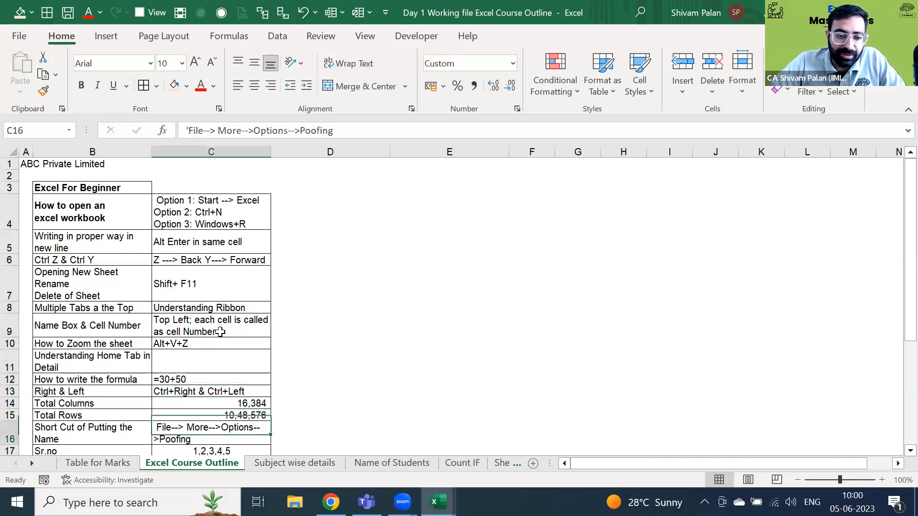
key(Right)
key(Up)
key(Up)
text(P)
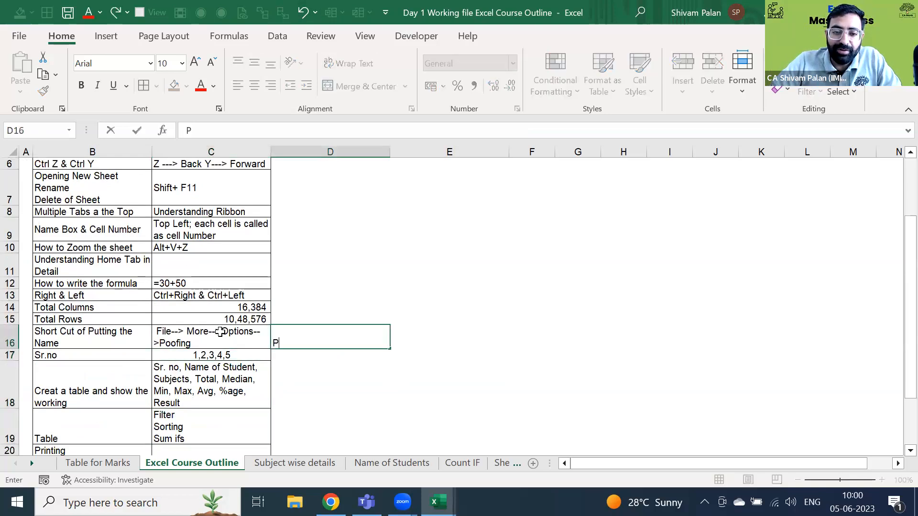
text(articulars)
key(Return)
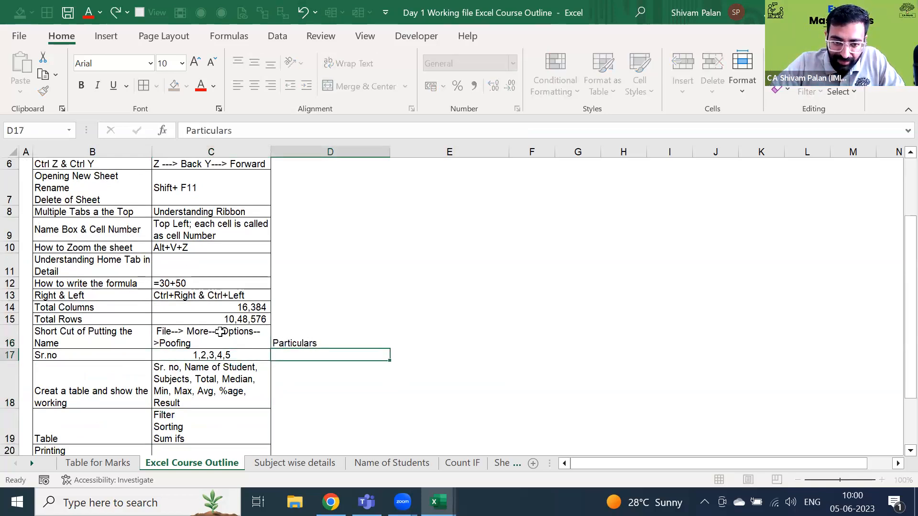
- Test a serial-number series: 1 in D17 and =D17+1 filled down to D32
key(Up)
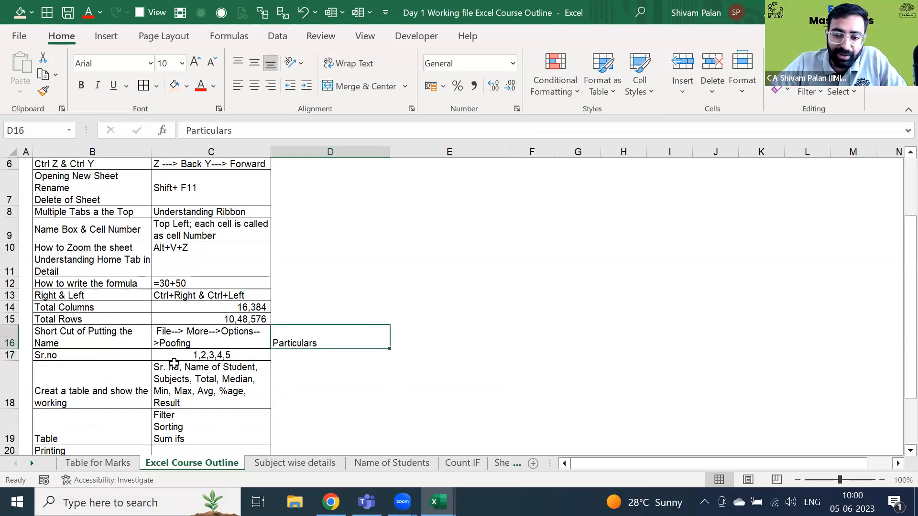
key(Down)
text(1)
key(Return)
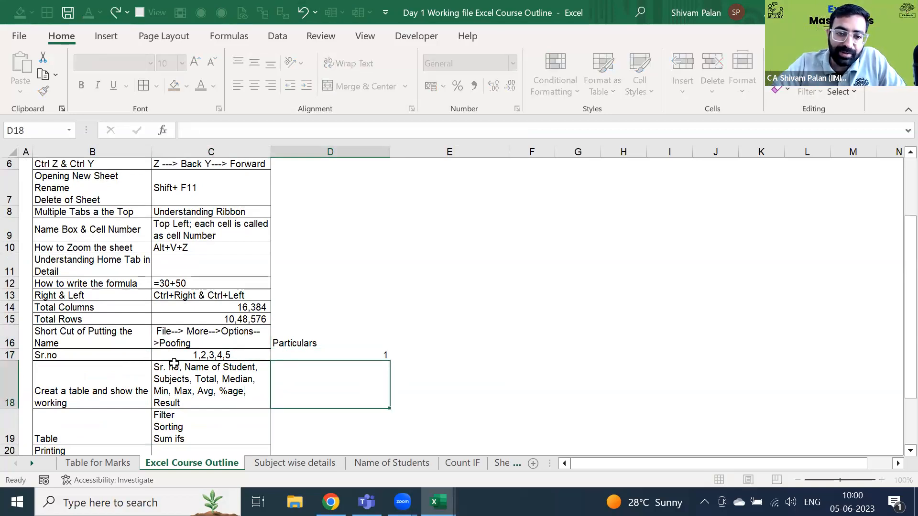
text(=D17+1)
key(Return)
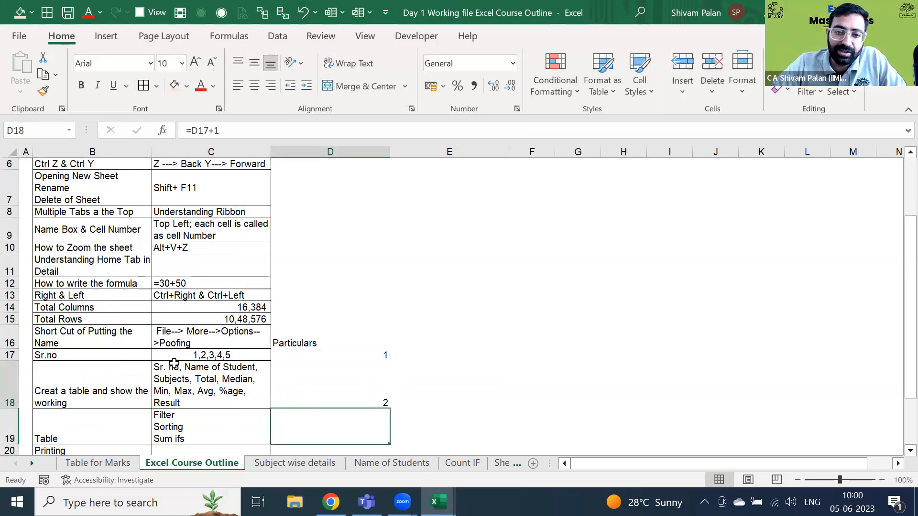
key(shift+Page_Down)
key(ctrl+d)
- Delete the test serial numbers, leaving only Particulars, and go to Table for Marks
key(Up)
key(Up)
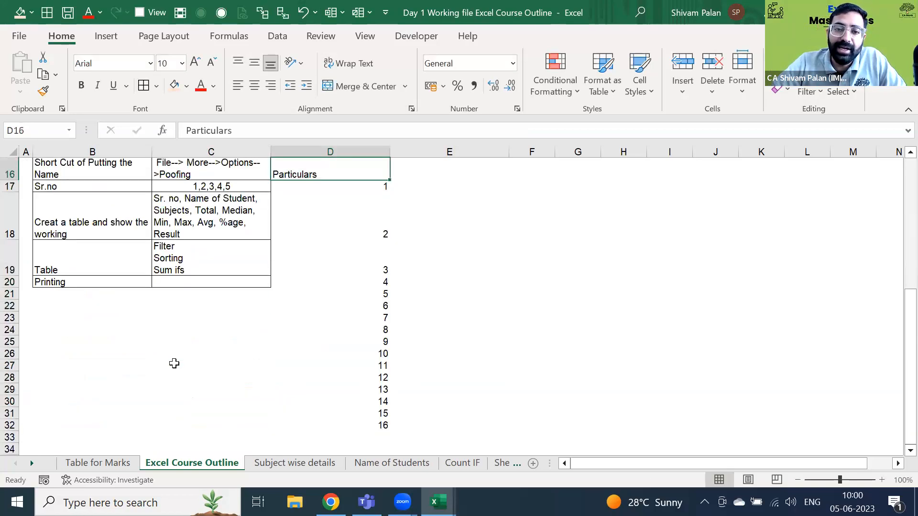
key(Down)
key(ctrl+shift+Down)
key(Delete)
key(Down)
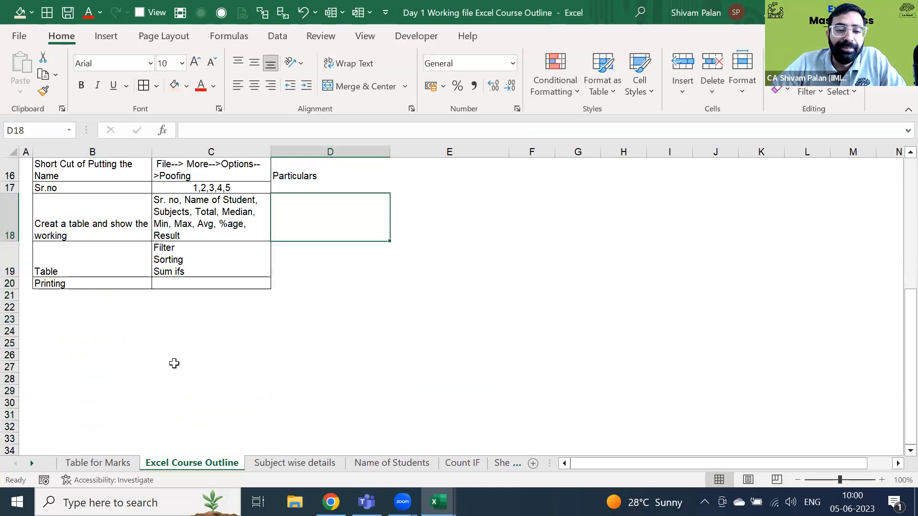
key(ctrl+Page_Up)
key(ctrl+Up)
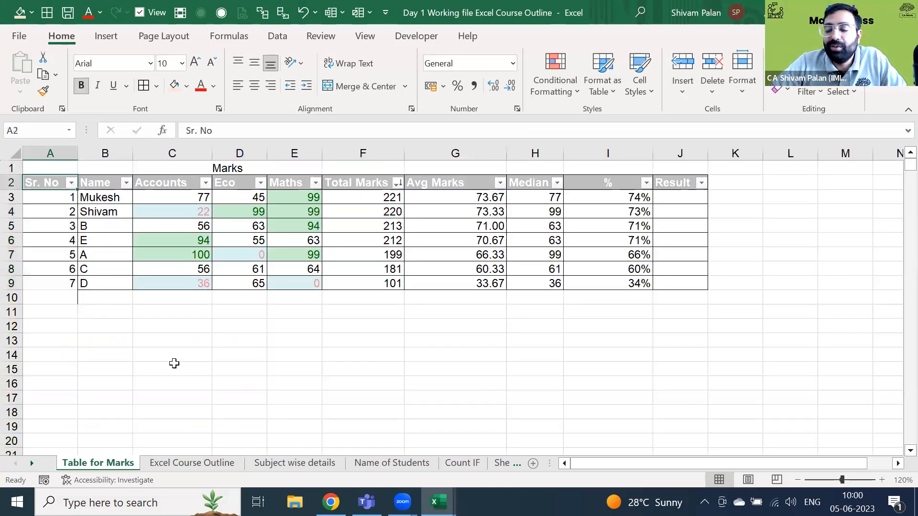
- Review the marks table's subject marks, Total SUM, AVERAGE, Median and percentage columns
key(ctrl+a)
key(Right)
key(Right)
key(Down)
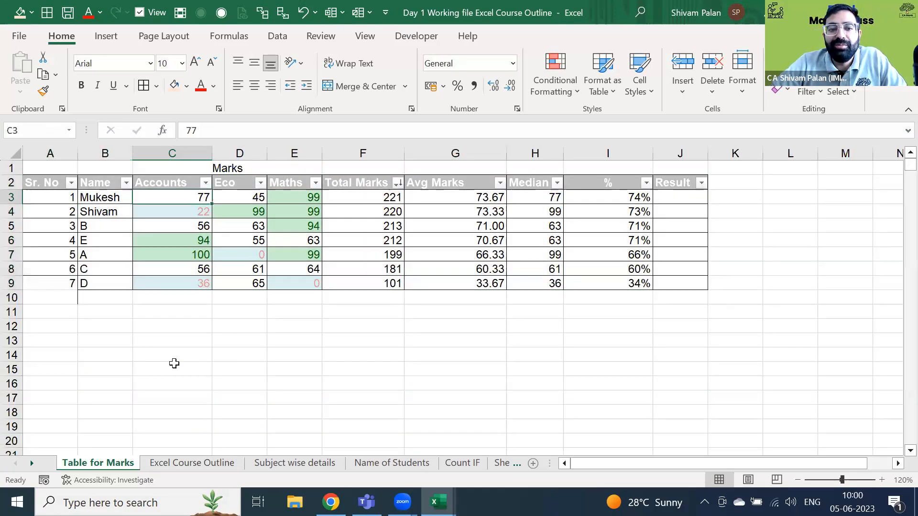
key(ctrl+shift+Down)
key(shift+Right)
key(shift+Right)
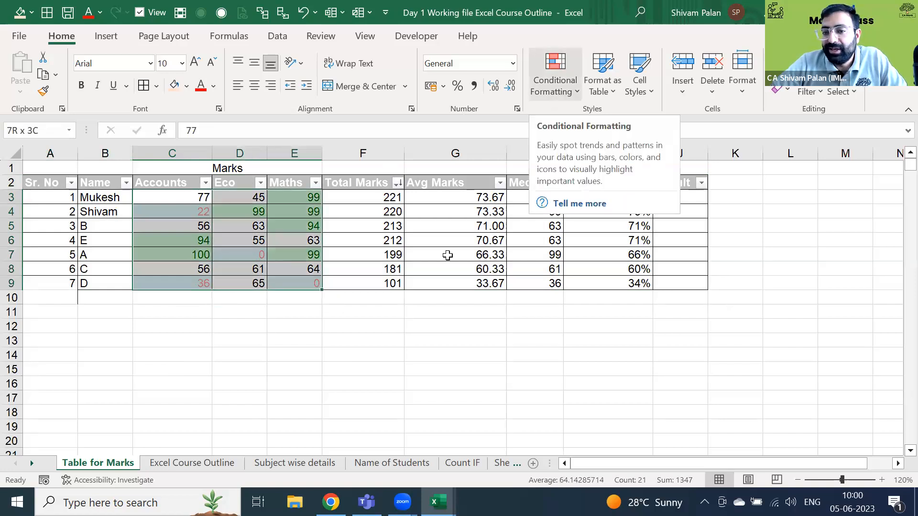
key(Right)
key(Right)
key(Right)
key(Down)
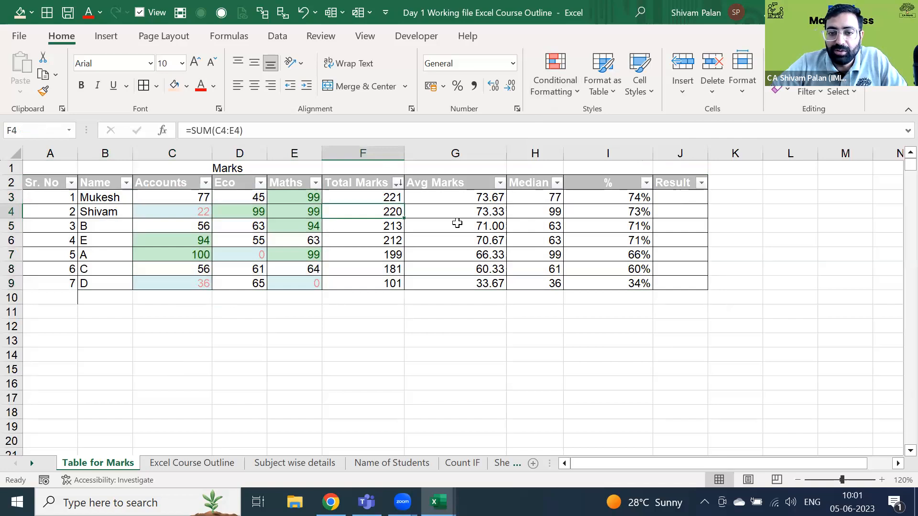
key(Right)
key(Up)
key(Right)
key(ctrl+shift+Down)
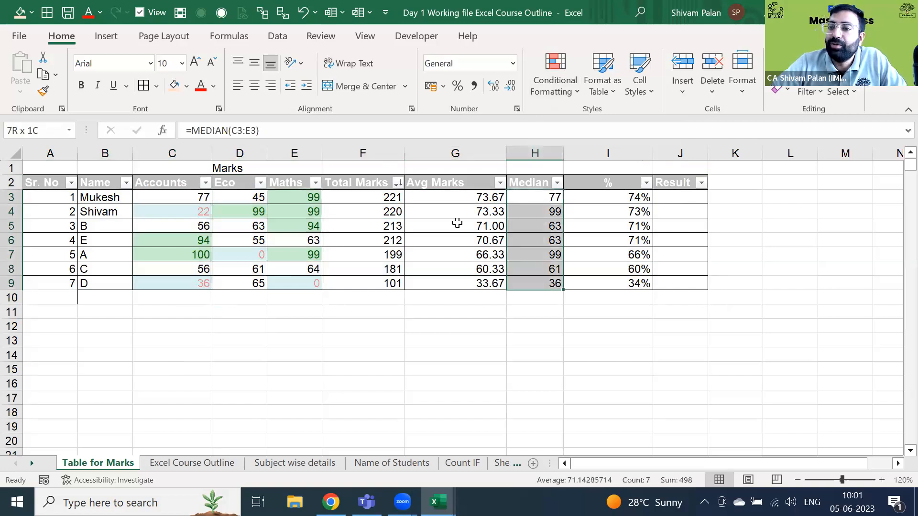
key(Right)
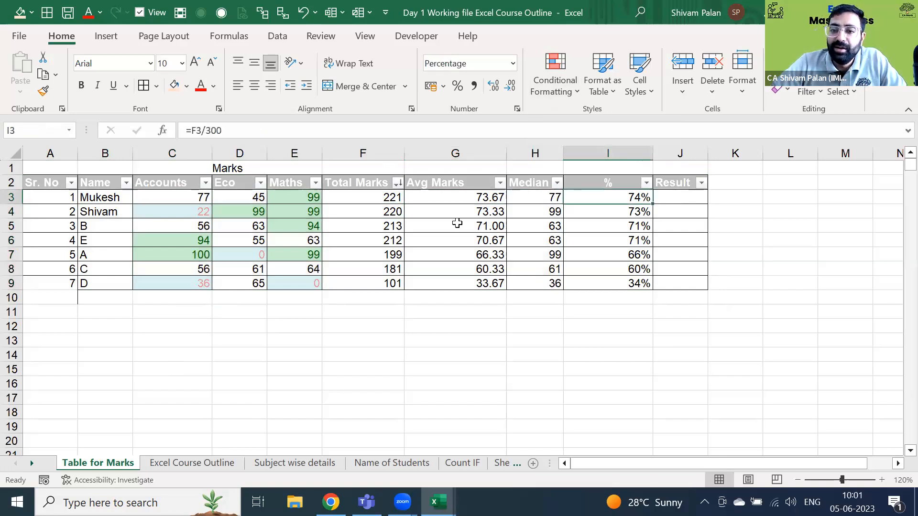
- Recheck the first student's marks and percentage, then move ahead to Name of Students
key(ctrl+Page_Down)
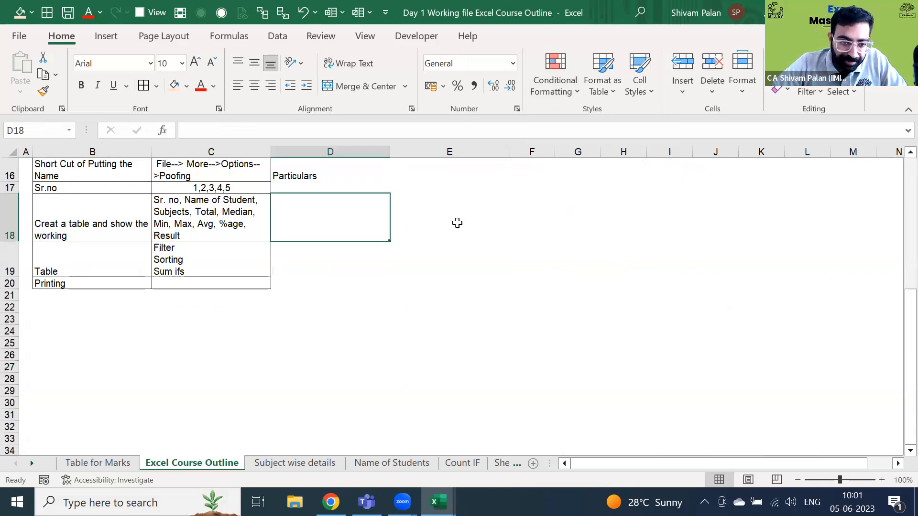
key(ctrl+Page_Up)
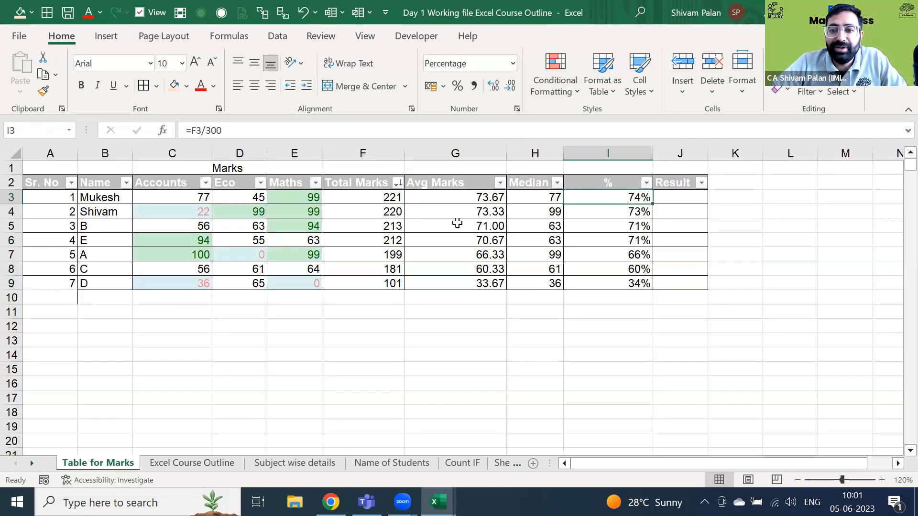
key(Right)
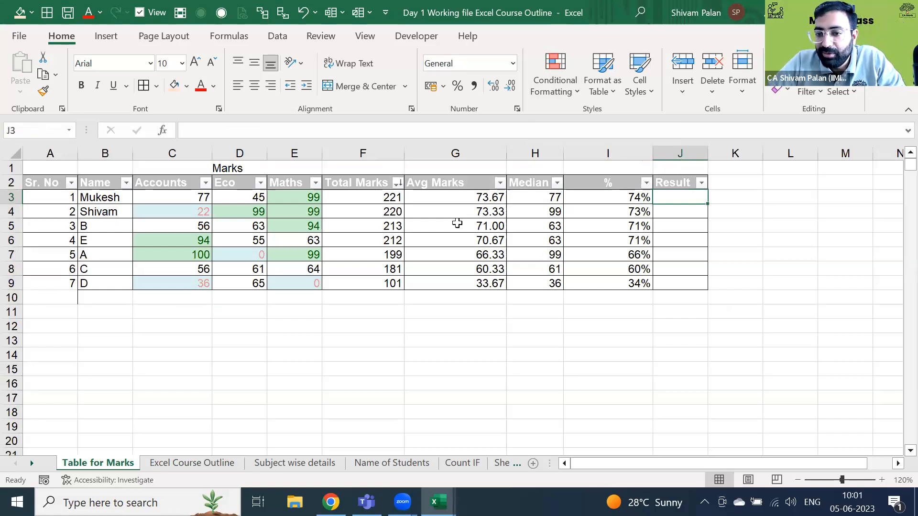
key(Left)
key(Left)
key(Left)
key(Left)
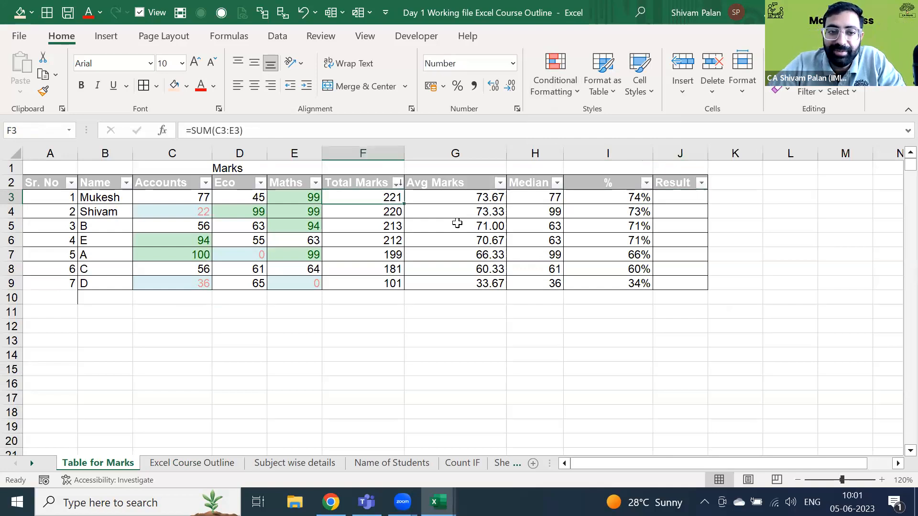
key(Left)
key(shift+Left)
key(shift+Left)
key(shift+Left)
key(shift+Right)
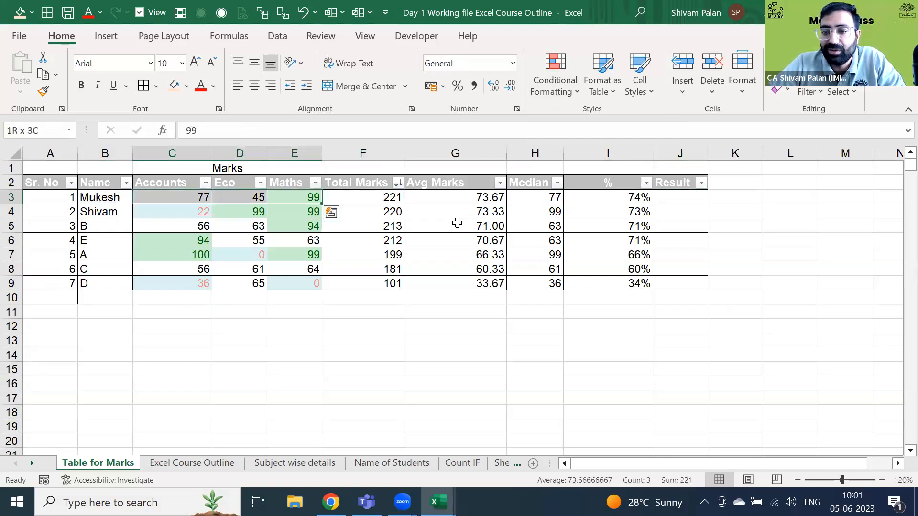
key(Right)
key(Right)
key(Right)
key(Right)
key(ctrl+Page_Down)
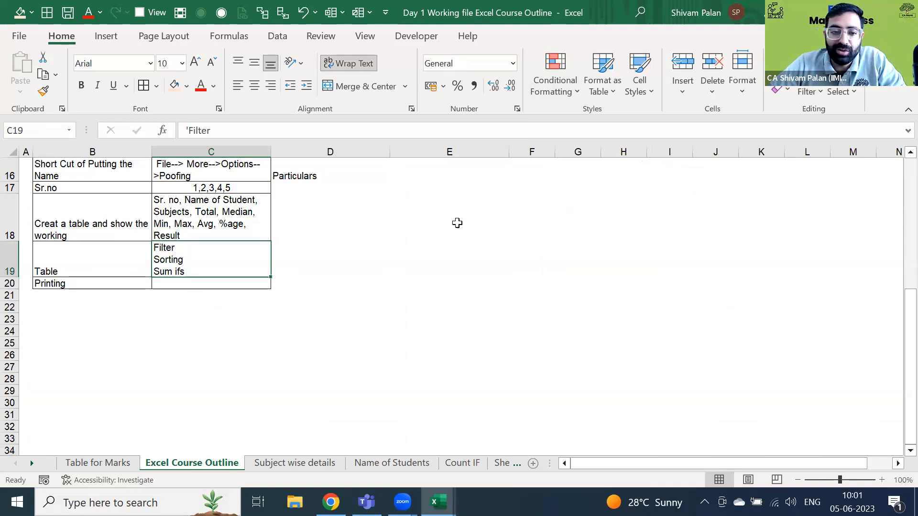
key(ctrl+Page_Down)
key(ctrl+Page_Down)
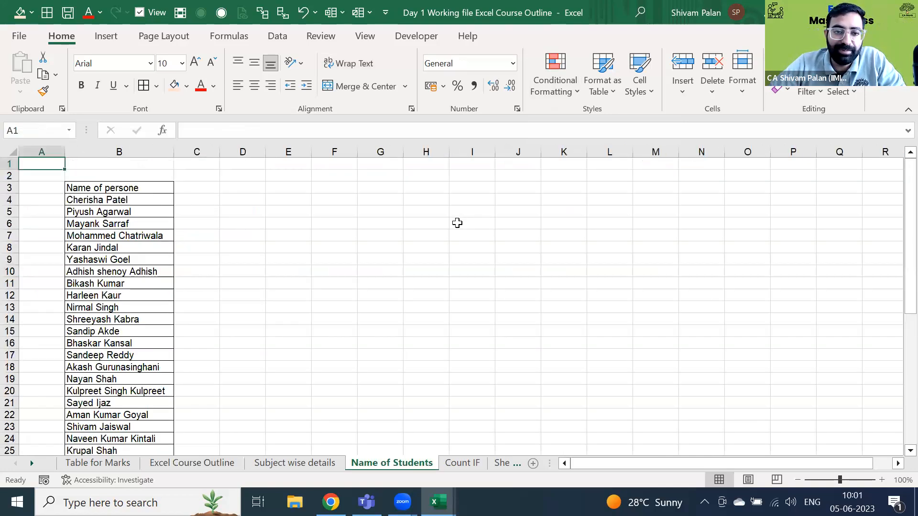
- On the Count IF sheet, view the Teacher Name filter choices, then move to the Subject heading
key(ctrl+Page_Down)
key(Left)
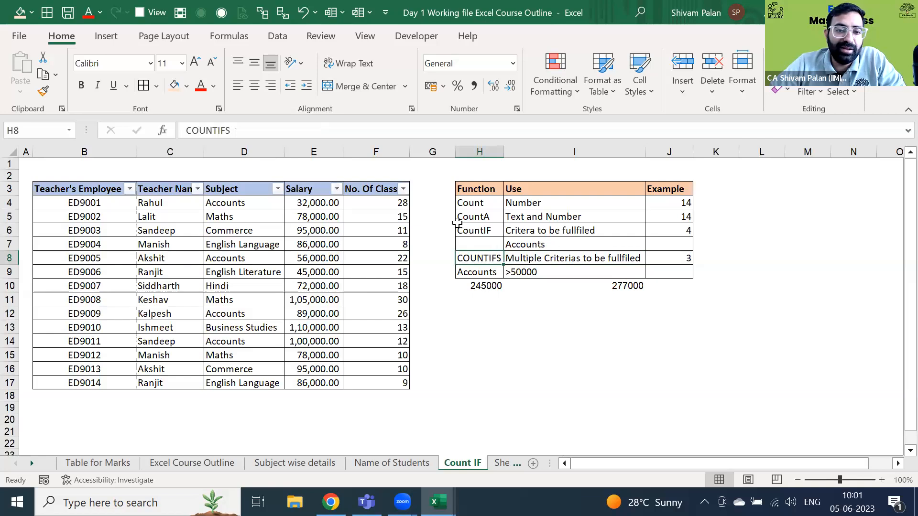
key(Left)
key(Left)
key(Left)
key(Left)
key(Up)
key(Up)
key(Up)
key(Up)
key(Up)
key(Left)
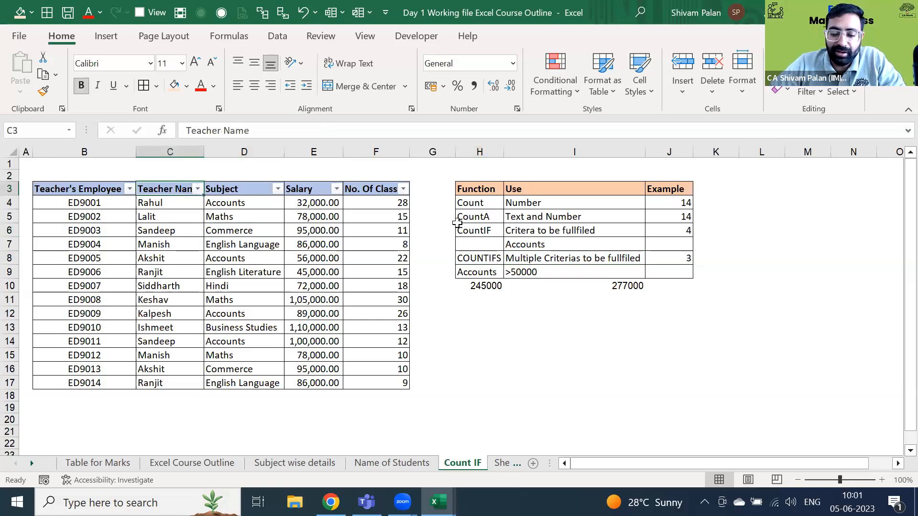
key(alt+Down)
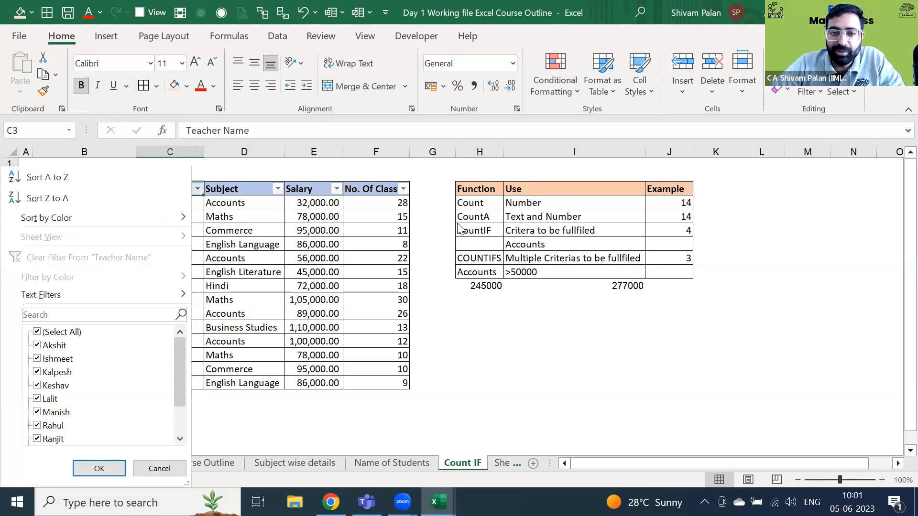
key(Escape)
key(Right)
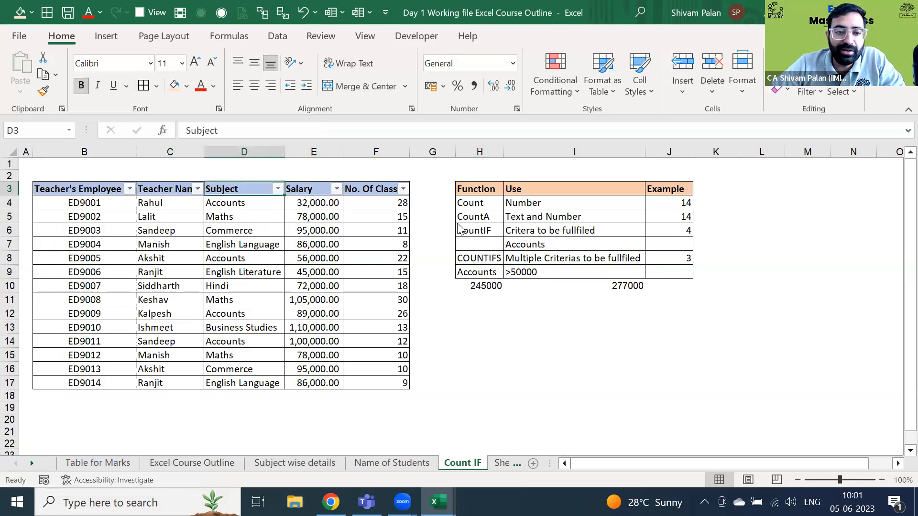
- Filter the Subject column to show only Business Studies rows, then clear the filter
key(alt+Down)
key(space)
key(Down)
key(Down)
key(space)
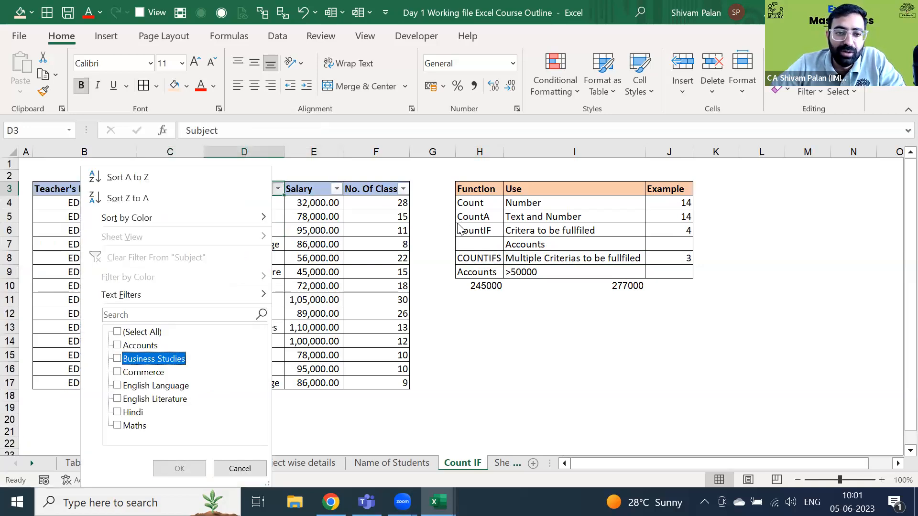
key(Return)
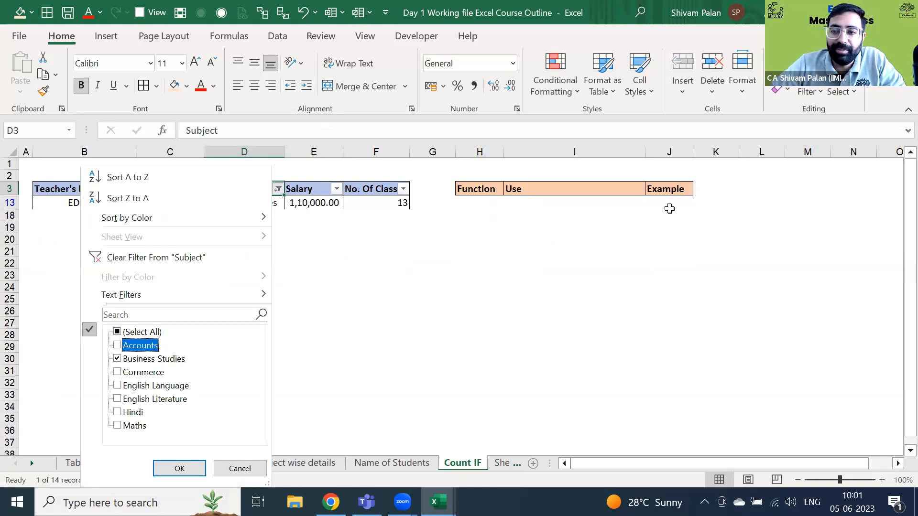
key(c)
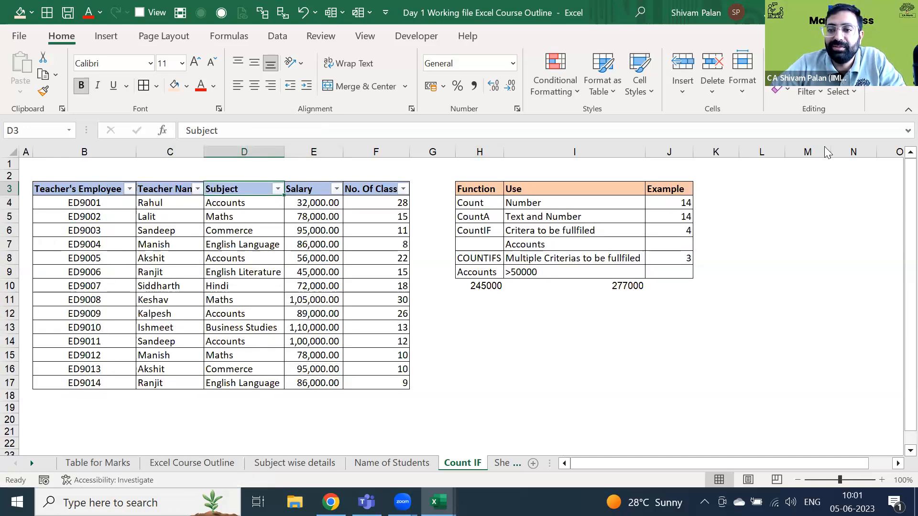
click(809, 92)
click(762, 294)
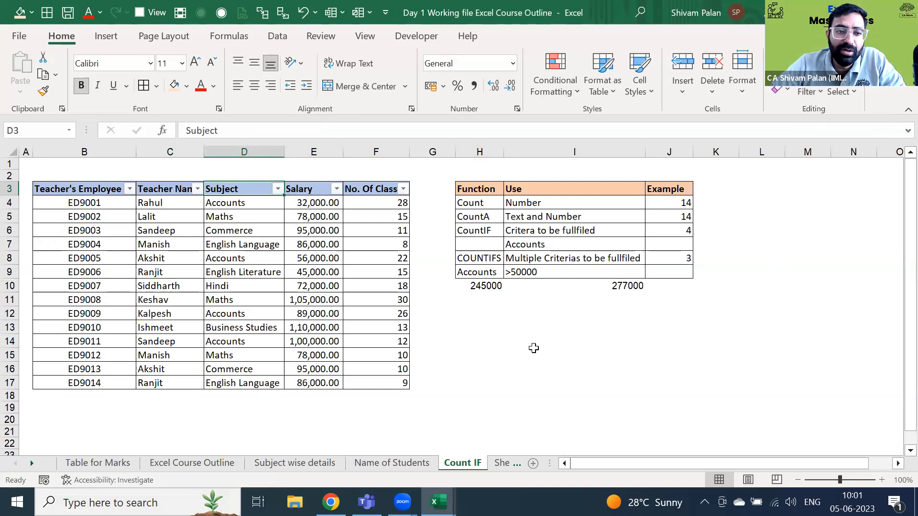
- Select the Count and CountA rows down to the SUMIFS result in H10, then go to Sort Function
key(Left)
key(Left)
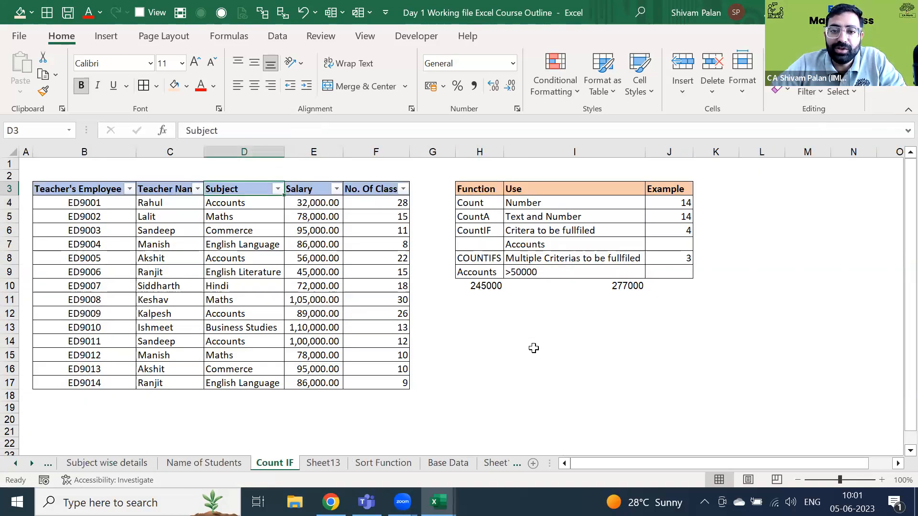
key(Down)
key(Right)
key(Right)
key(Right)
key(shift+Right)
key(shift+Right)
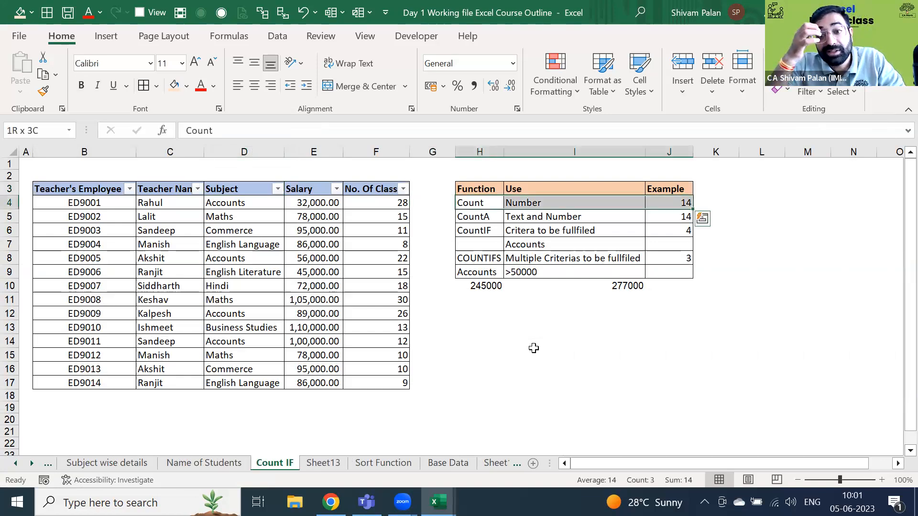
key(Down)
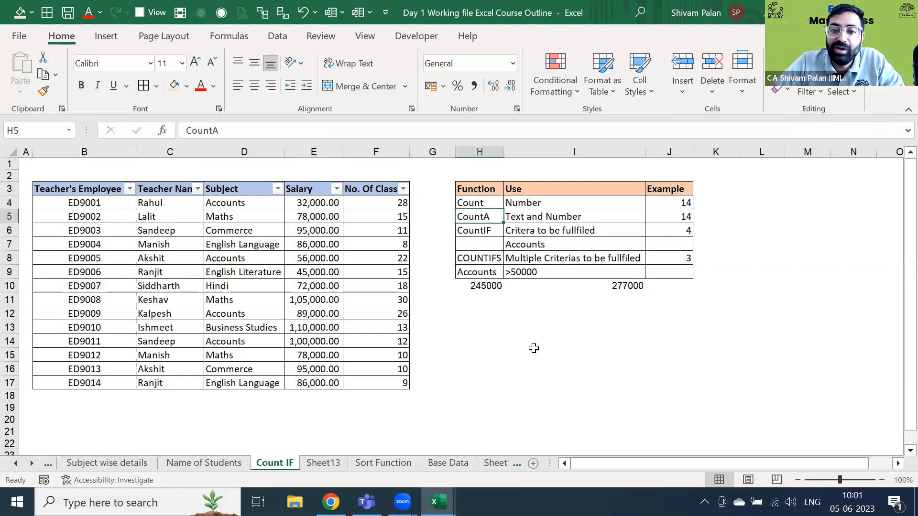
key(shift+Right)
key(shift+Right)
key(Down)
key(Down)
key(Down)
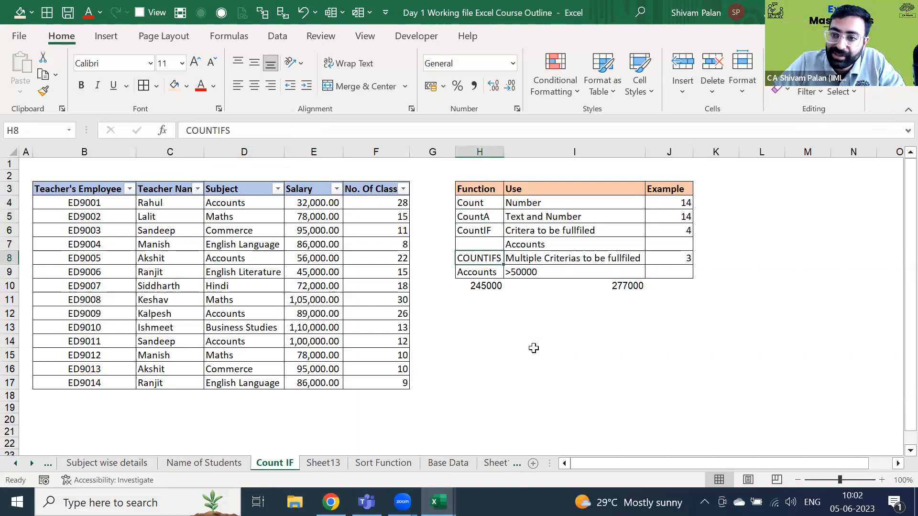
key(shift+Right)
key(shift+Right)
key(Down)
key(Down)
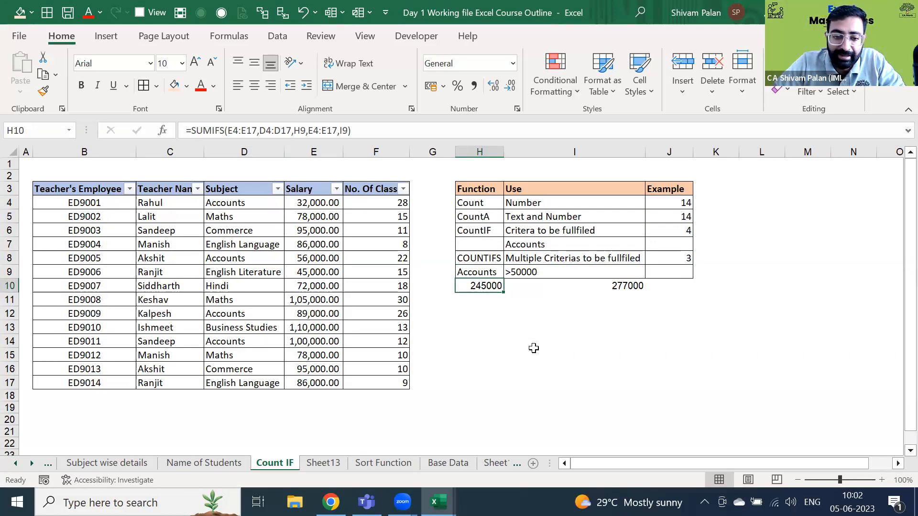
key(ctrl+Page_Down)
key(ctrl+Page_Down)
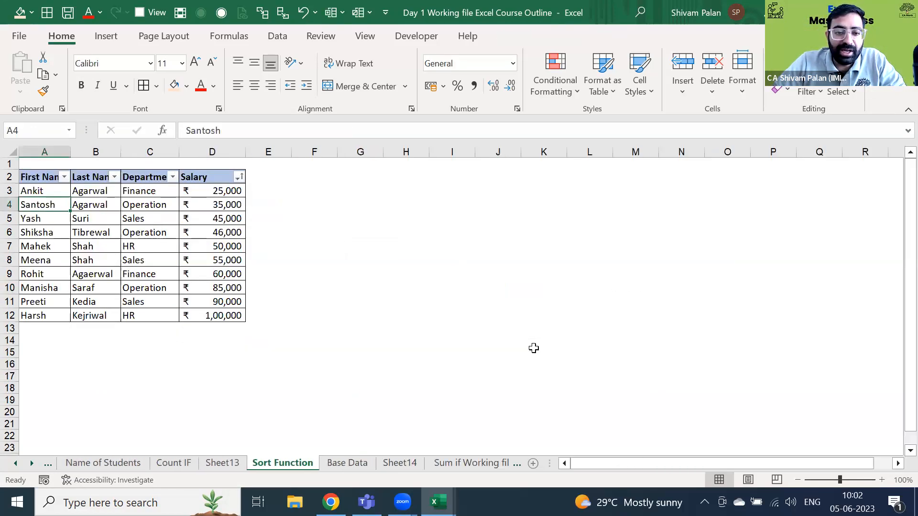
- Browse the Base Data, Sheet14 and Sheet13 pivot sheets, then select the whole Sort Function salary table
key(ctrl+Page_Down)
key(ctrl+Page_Down)
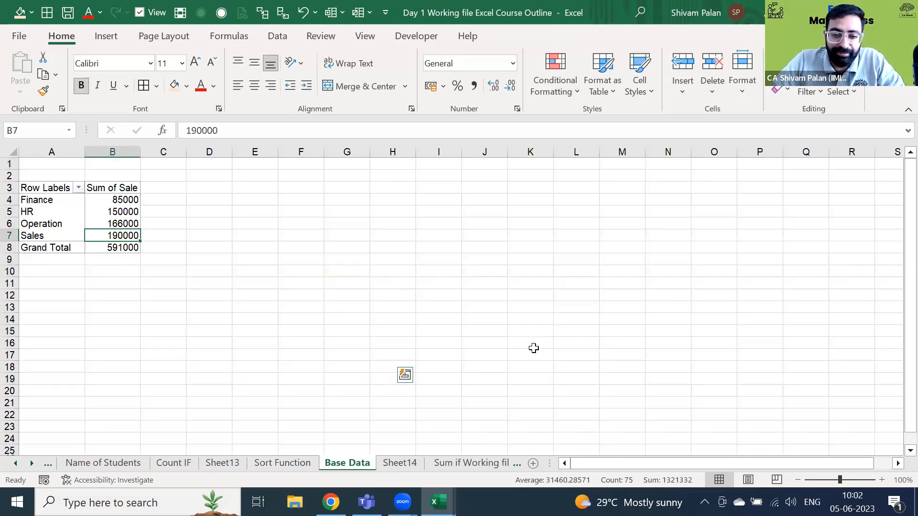
key(ctrl+Page_Down)
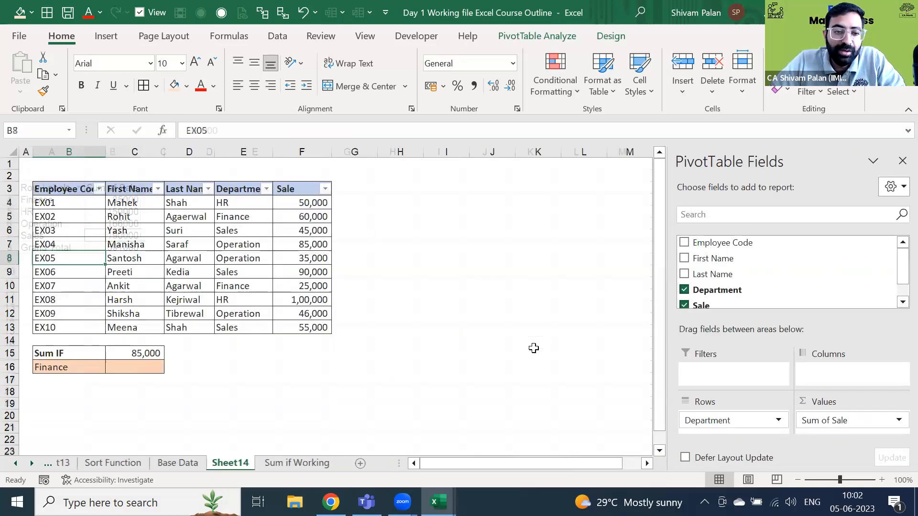
key(ctrl+Page_Up)
key(ctrl+Page_Up)
key(ctrl+Page_Up)
key(ctrl+Page_Up)
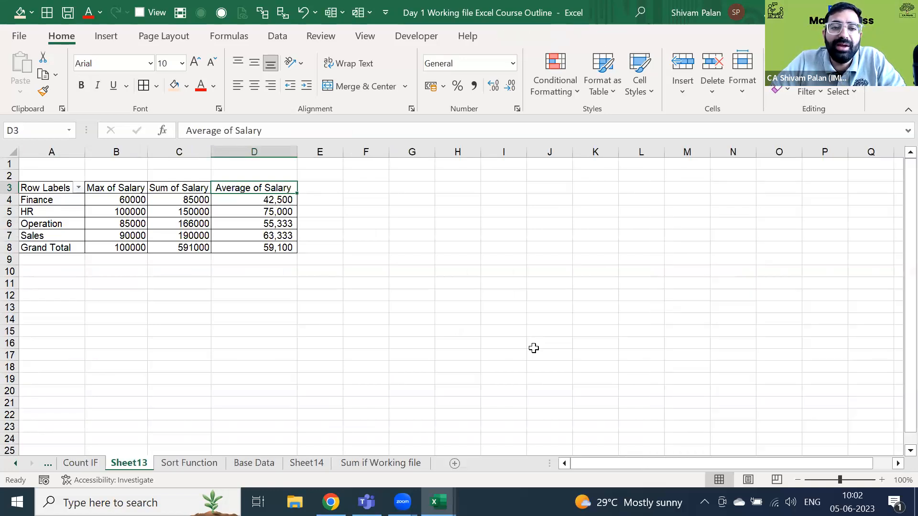
key(Left)
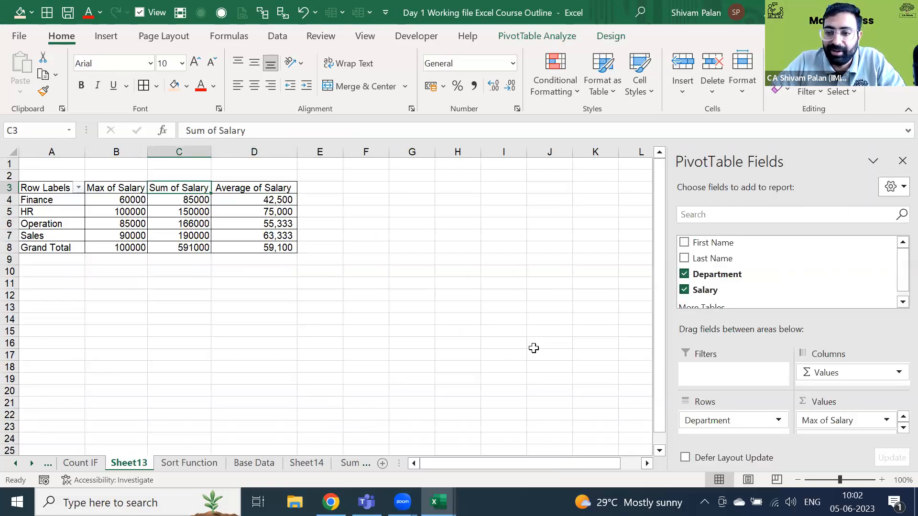
key(ctrl+Page_Down)
key(ctrl+a)
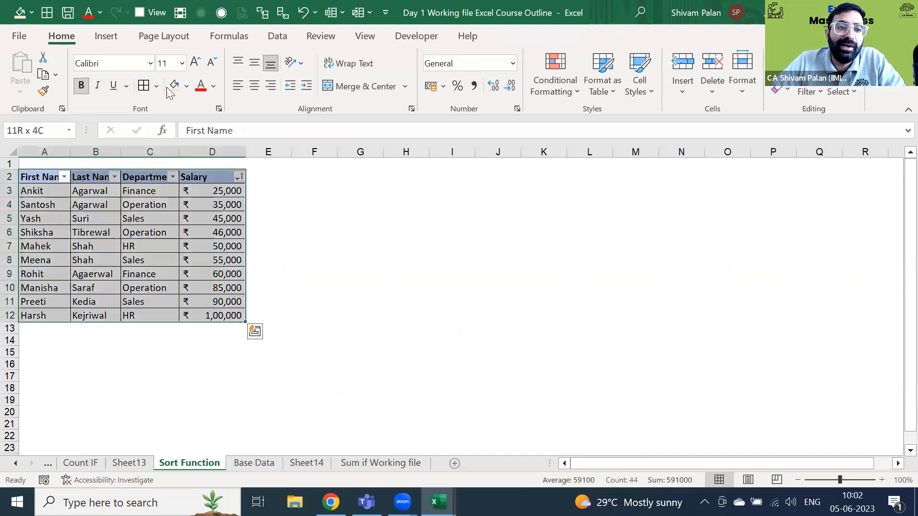
scroll(34, 97, down, 1)
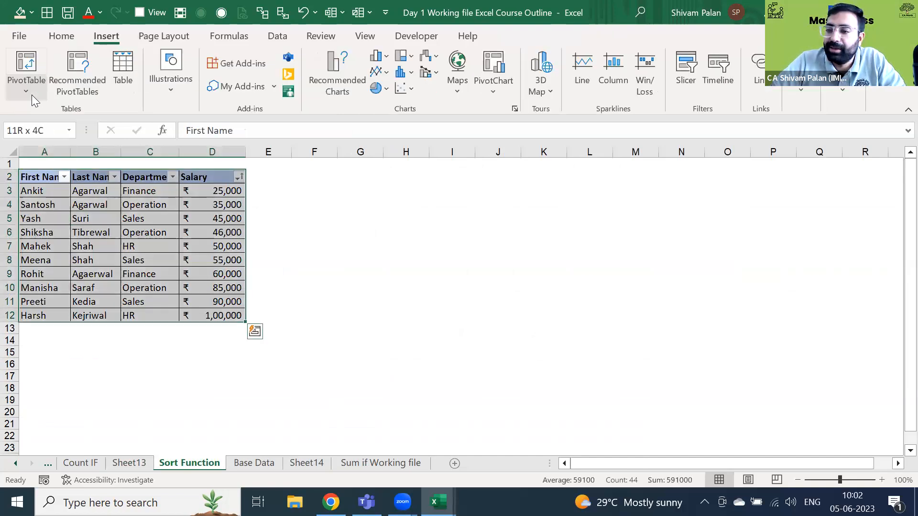
- Page back past Subject wise details to Excel Course Outline and jump to the ABC Private Limited title cell
key(ctrl+Page_Up)
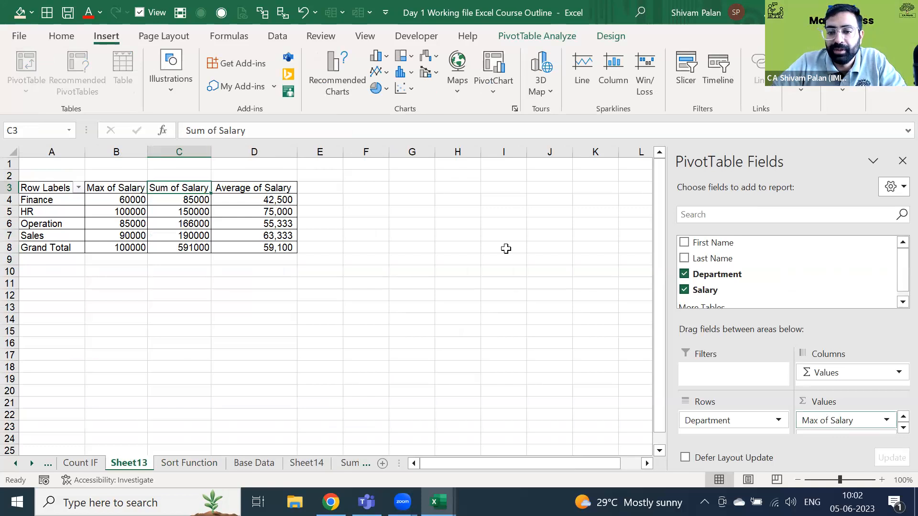
key(ctrl+Page_Up)
key(ctrl+Page_Up)
key(ctrl+Page_Up)
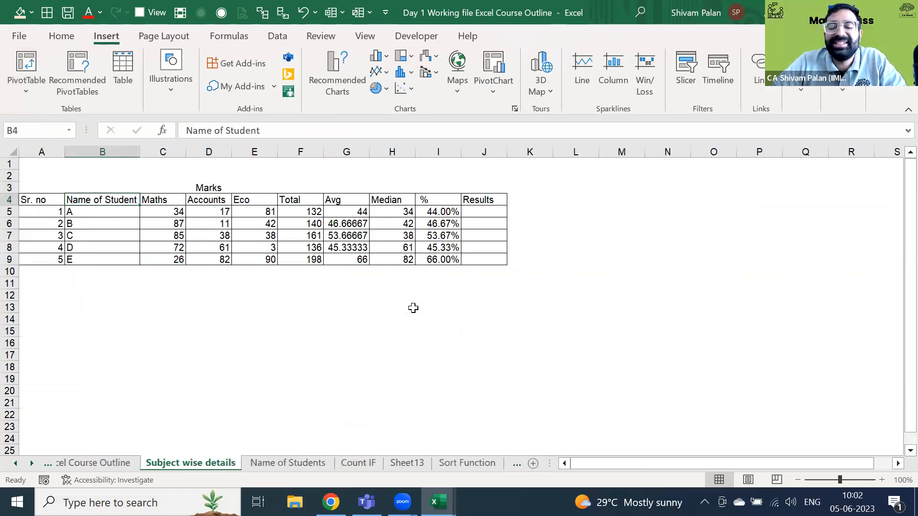
key(ctrl+Page_Up)
key(ctrl+Page_Up)
key(ctrl+Page_Down)
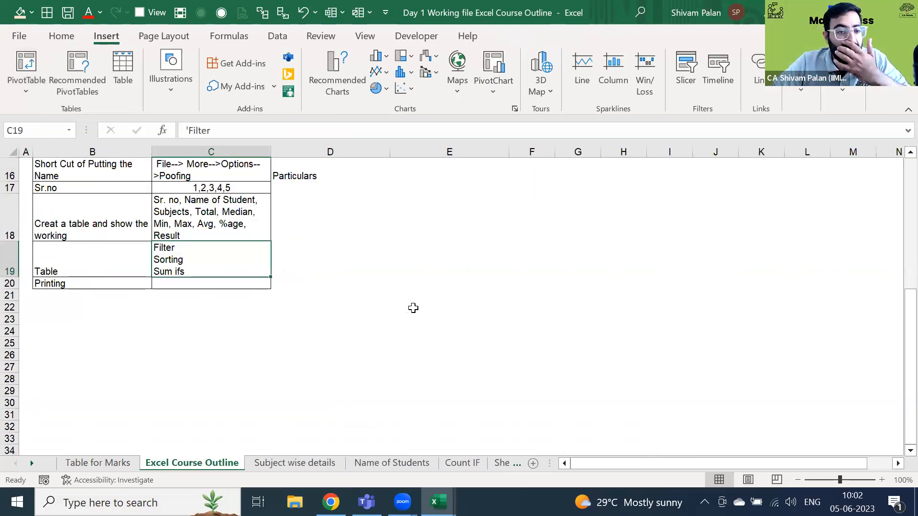
key(ctrl+Up)
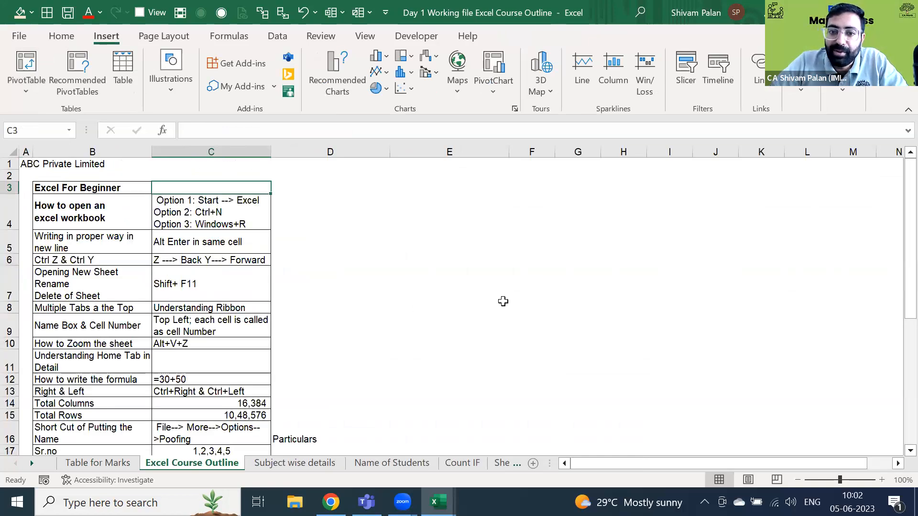
key(ctrl+Home)
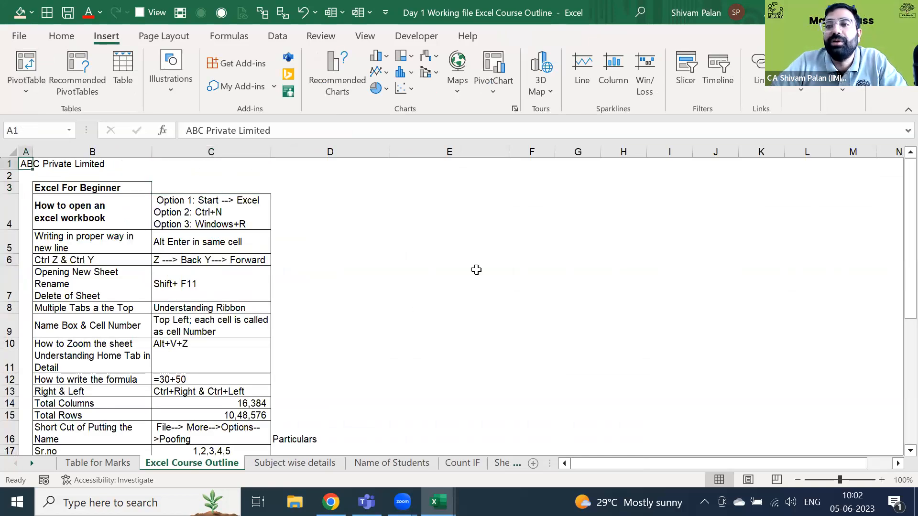